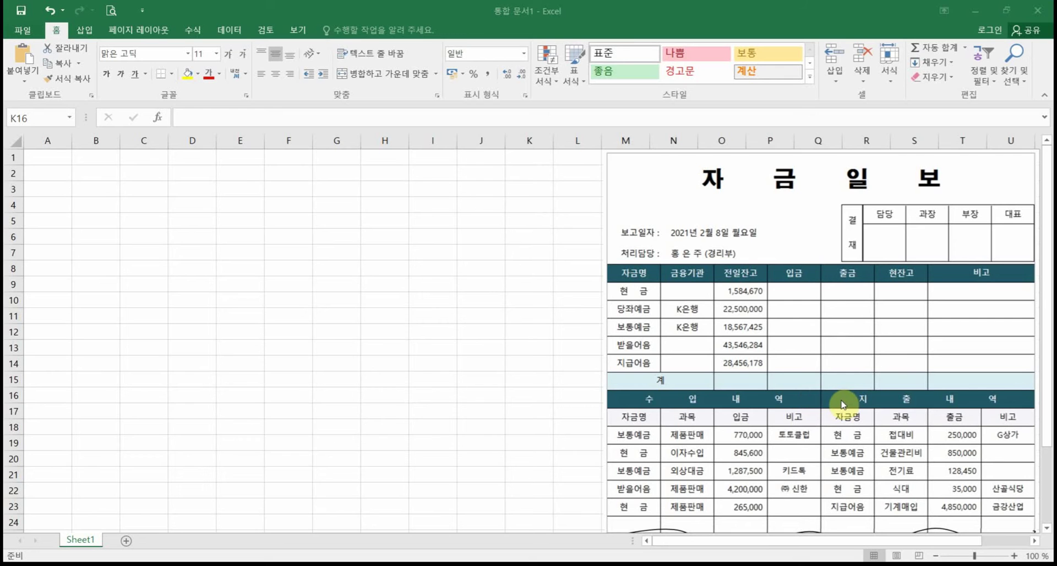
Step: Annotate the reference's 수입/지출 내역 sections, linking their amounts to the upper balance table
left_click(523, 392)
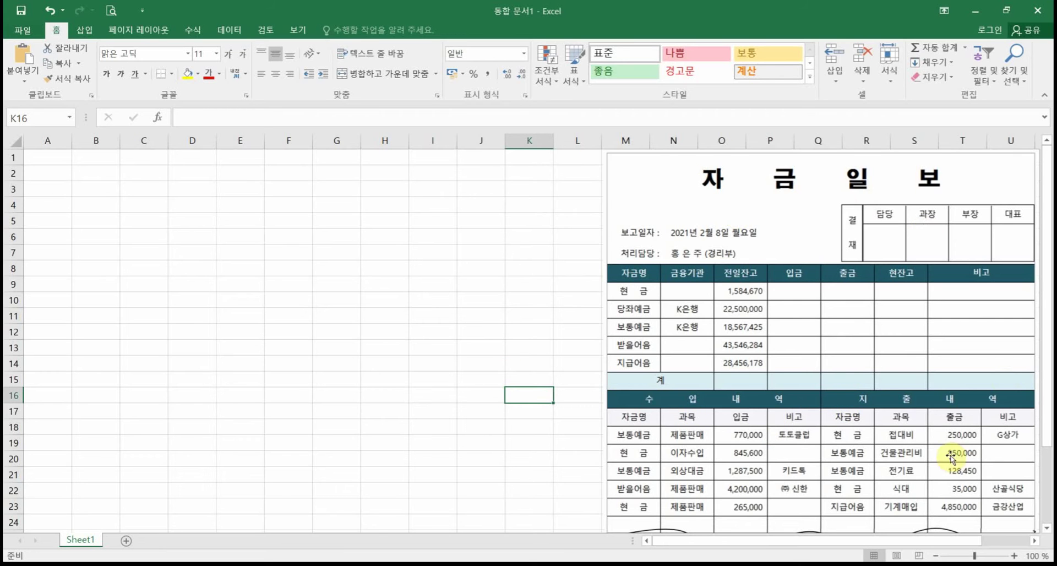
scroll(887, 443, "down", 3)
scroll(887, 446, "up", 3)
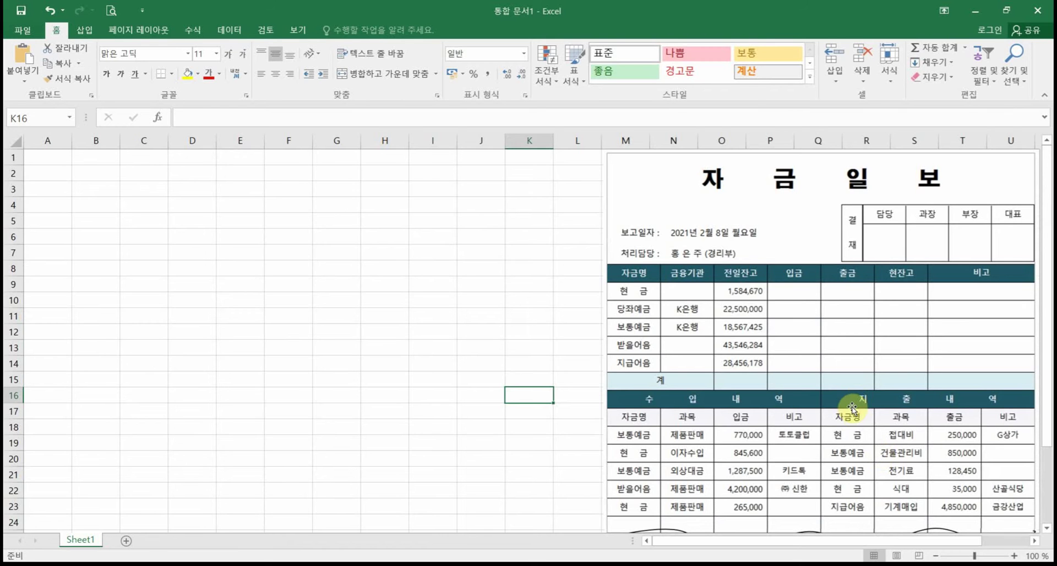
mouse_move(604, 392)
left_mouse_down()
mouse_move(756, 432)
mouse_move(806, 543)
left_mouse_up()
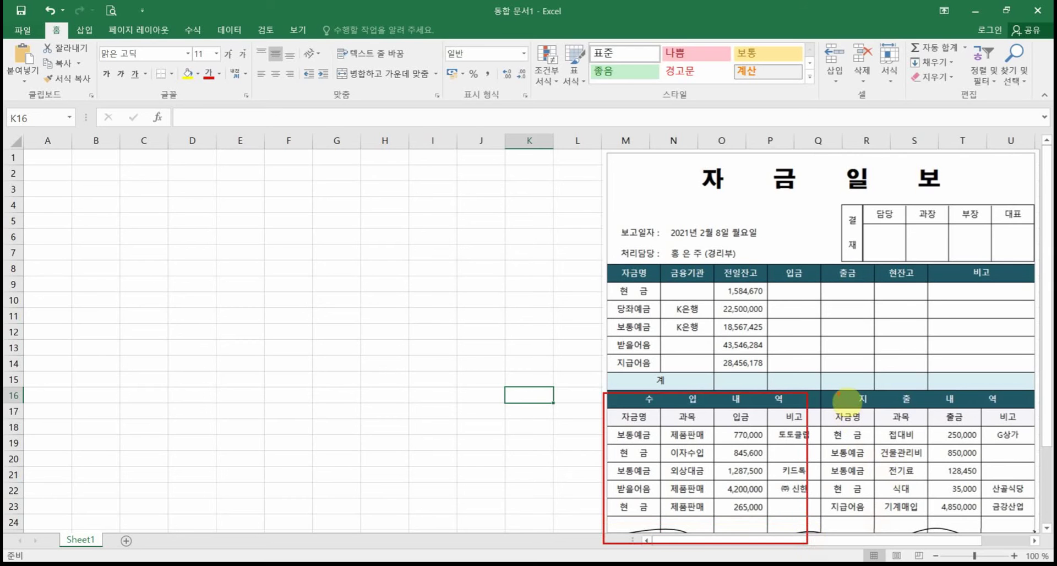
mouse_move(831, 393)
left_mouse_down()
mouse_move(878, 409)
mouse_move(1020, 532)
mouse_move(1023, 548)
left_mouse_up()
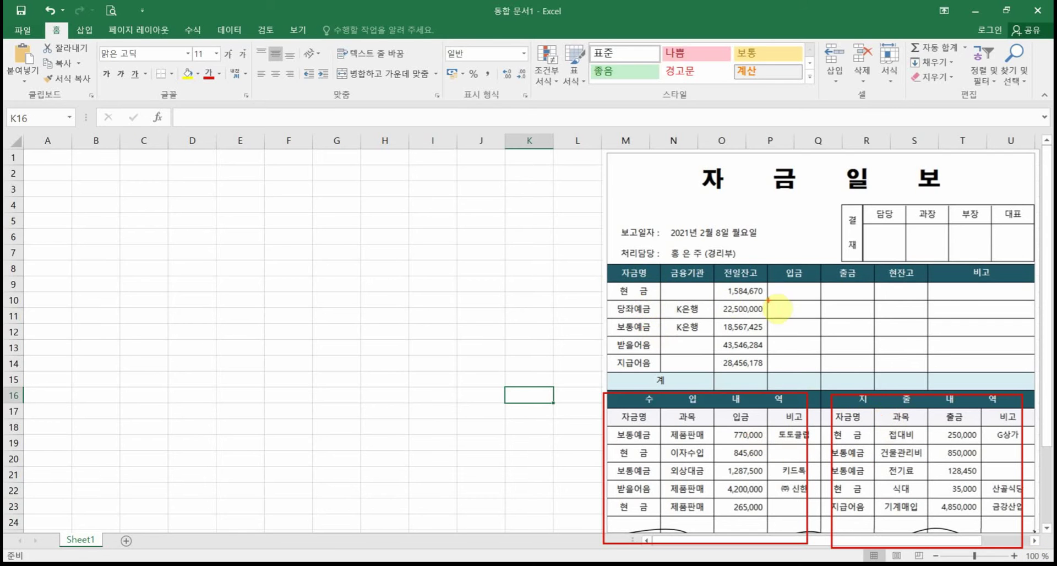
mouse_move(762, 302)
left_mouse_down()
mouse_move(724, 286)
mouse_move(750, 310)
left_mouse_up()
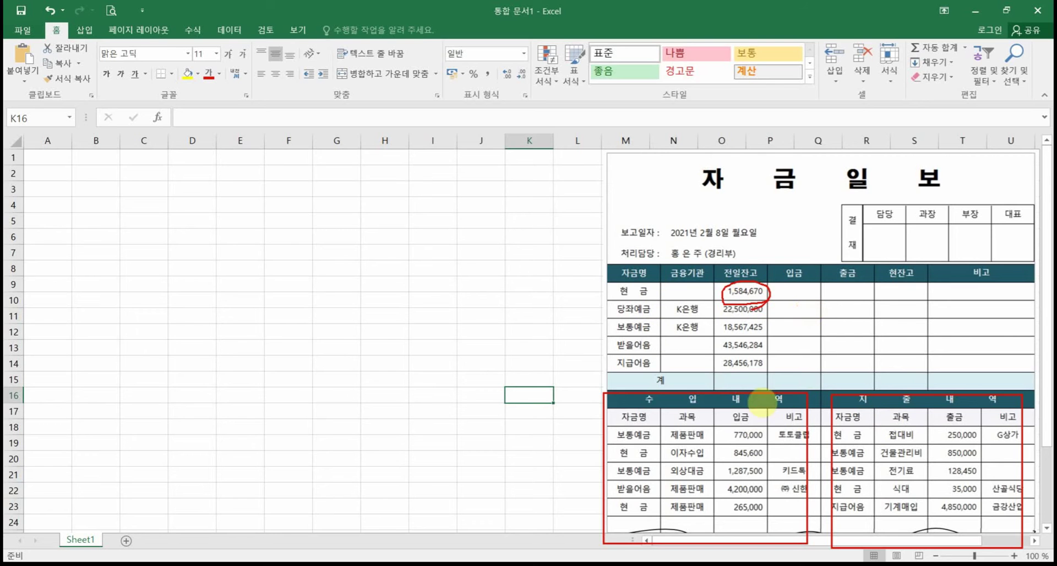
mouse_move(739, 451)
left_mouse_down()
mouse_move(781, 306)
mouse_move(796, 309)
left_mouse_up()
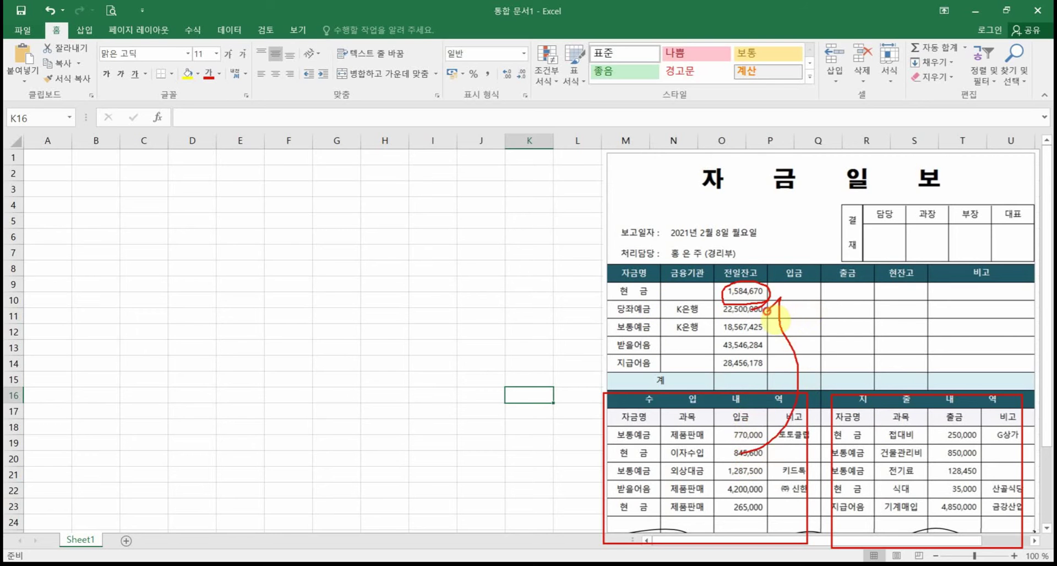
mouse_move(738, 505)
left_mouse_down()
mouse_move(766, 495)
mouse_move(773, 440)
left_mouse_up()
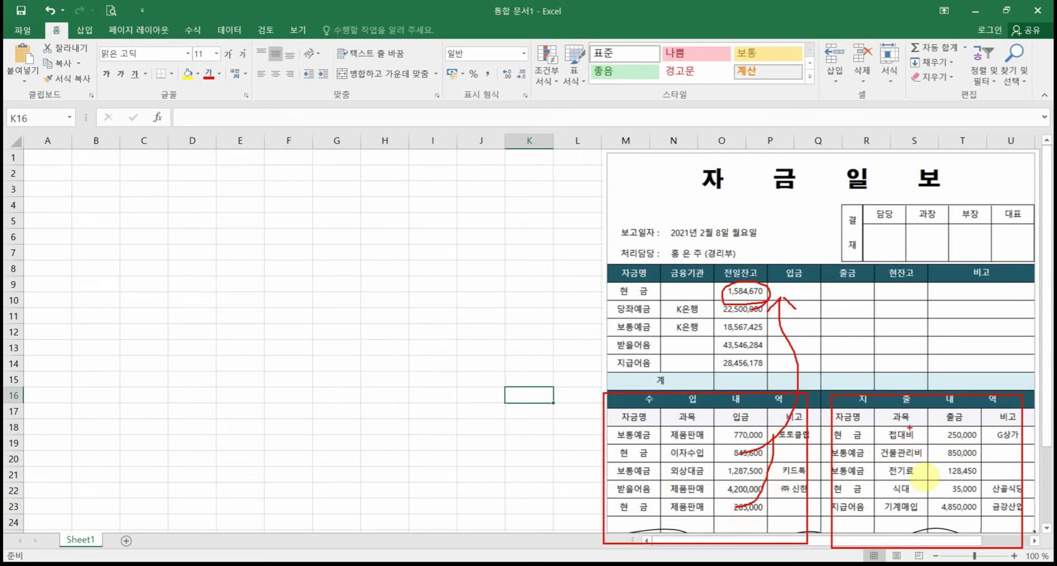
left_click_drag(960, 435, 872, 302)
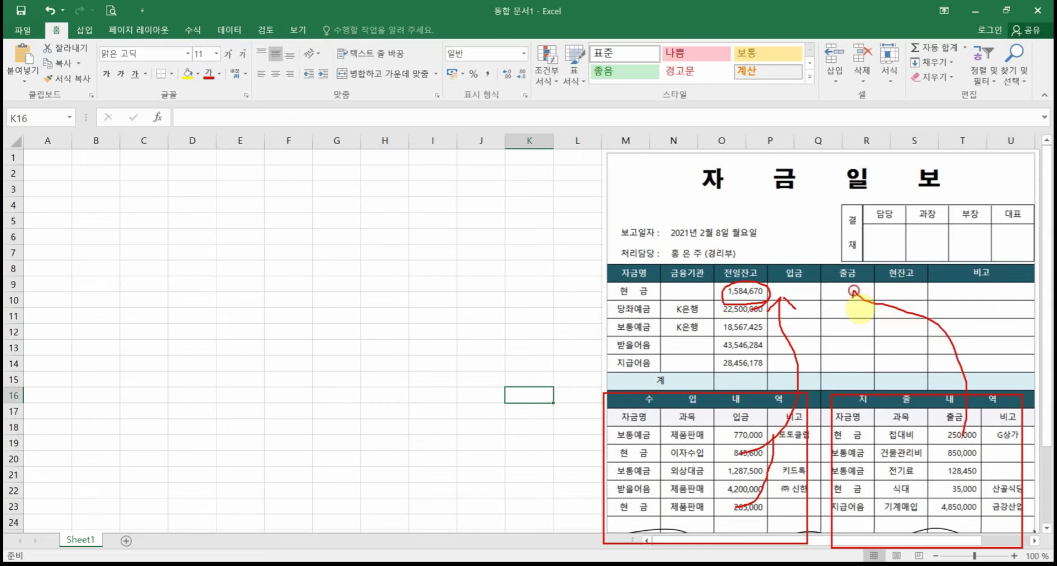
mouse_move(939, 490)
left_mouse_down()
mouse_move(868, 370)
mouse_move(861, 301)
mouse_move(841, 300)
left_mouse_up()
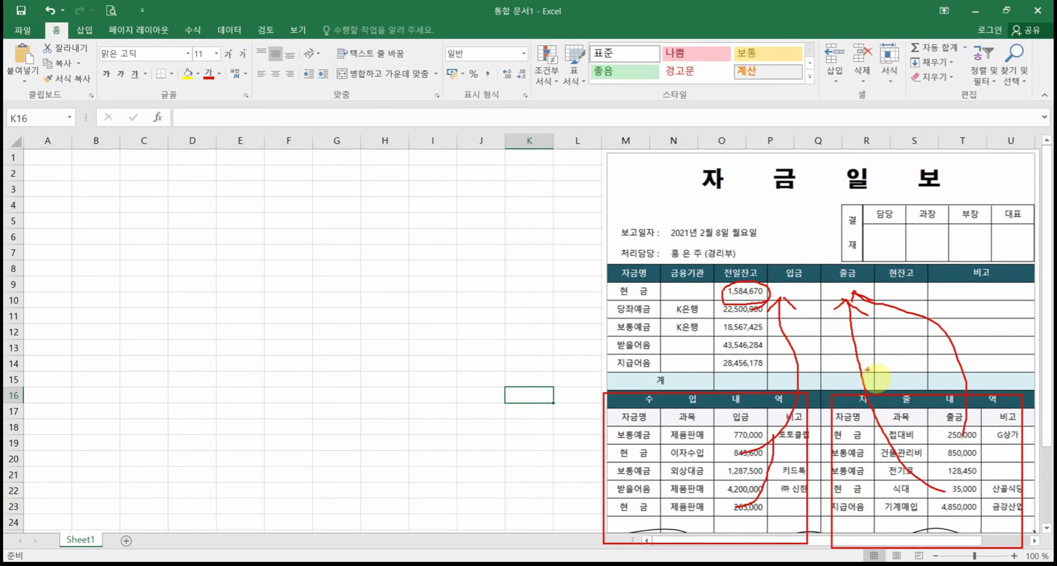
key("Escape")
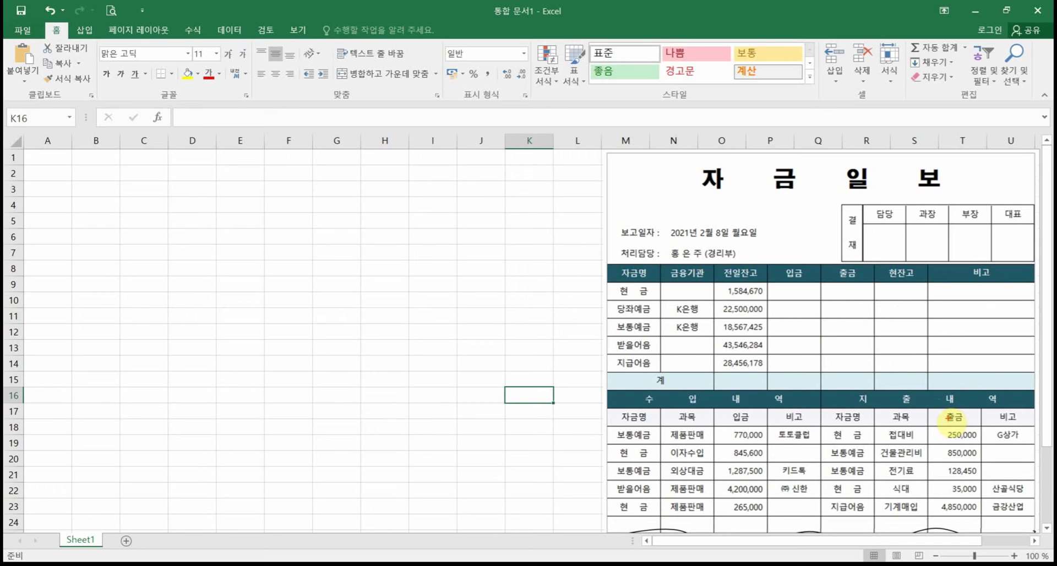
Step: Highlight how the 출금 and 비고 headers map to the upper table's 비고 column
left_click_drag(926, 406, 1030, 429)
mouse_move(930, 267)
left_mouse_down()
mouse_move(952, 283)
mouse_move(1034, 287)
left_mouse_up()
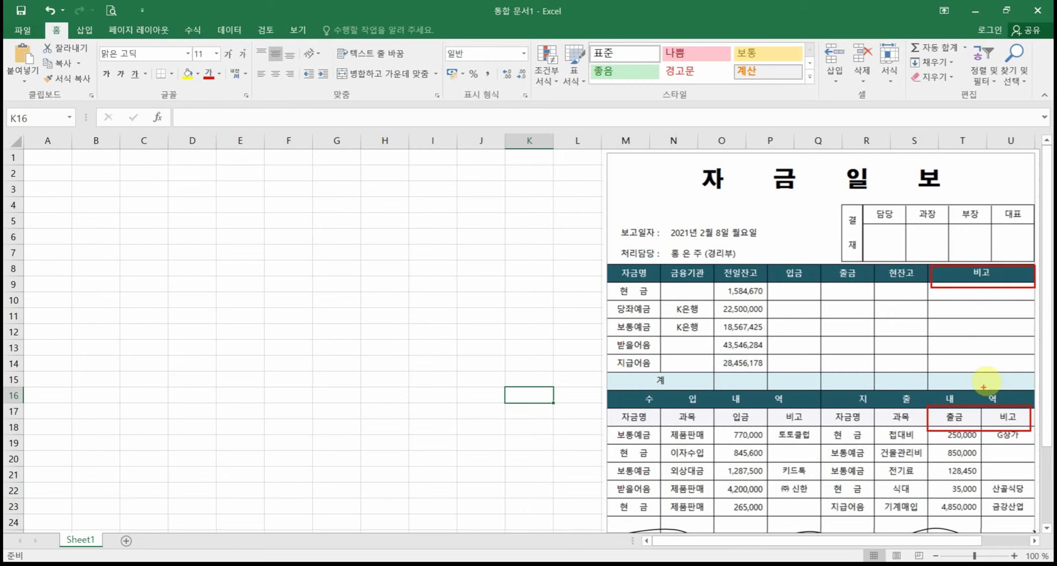
left_click_drag(1006, 379, 974, 378)
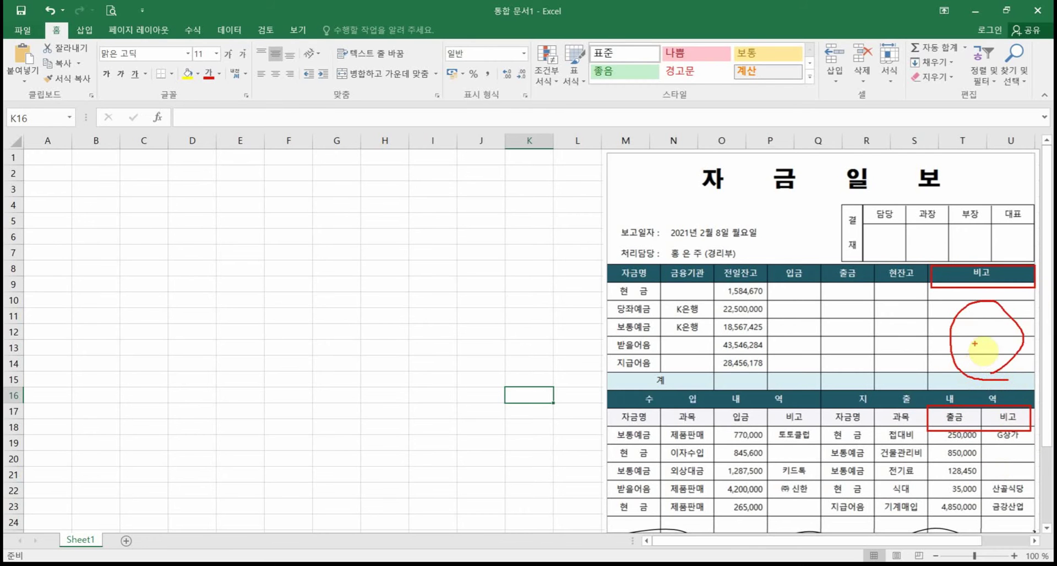
mouse_move(955, 423)
left_mouse_down()
mouse_move(968, 345)
mouse_move(995, 388)
left_mouse_up()
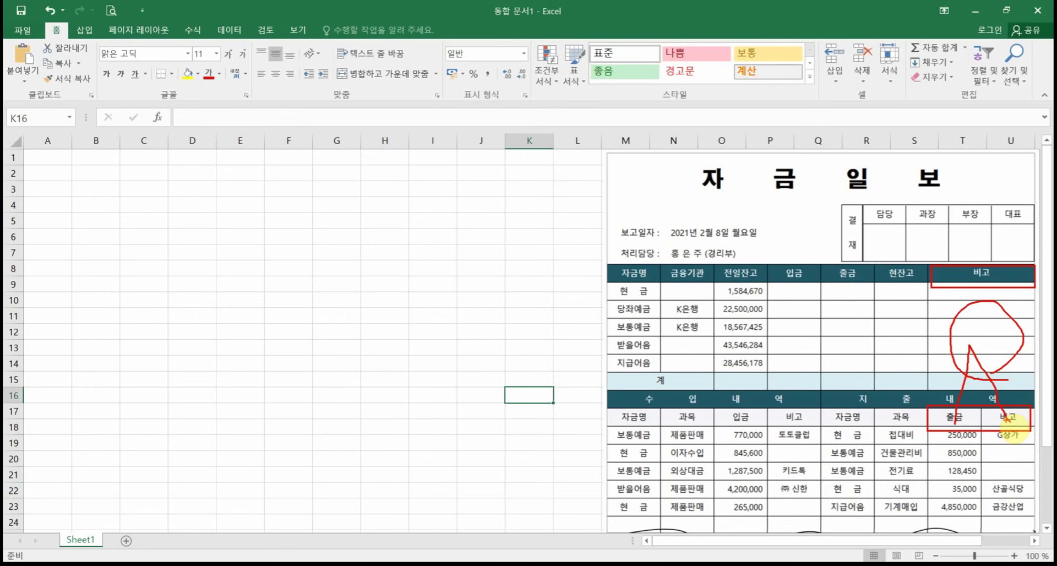
key("Escape")
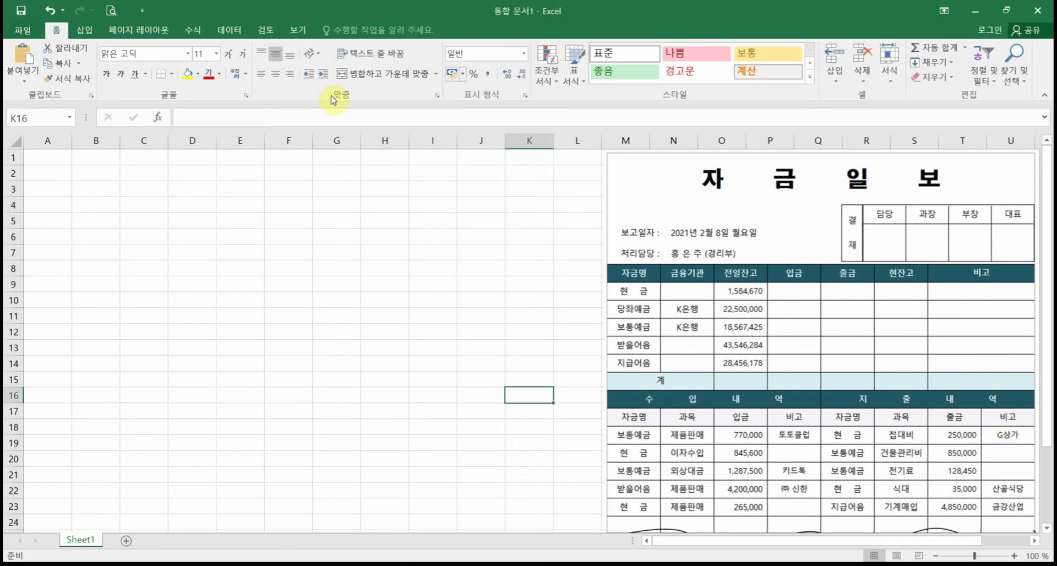
Step: Select A1 and point out its address in the Name Box
left_click(48, 160)
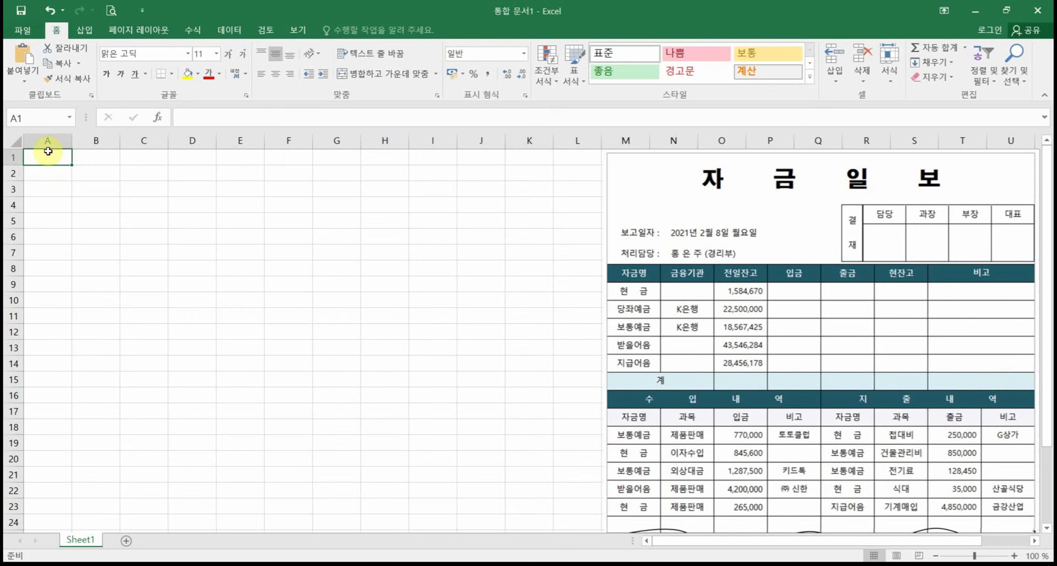
key("ctrl+1")
left_click(55, 159)
left_click_drag(56, 99, 101, 172)
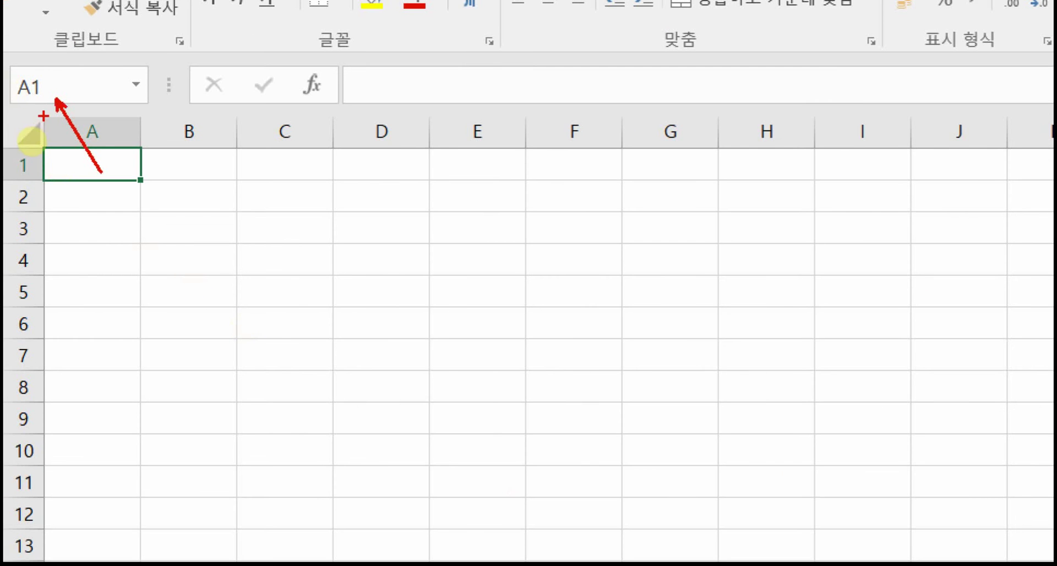
mouse_move(48, 114)
left_mouse_down()
mouse_move(4, 101)
mouse_move(58, 105)
left_mouse_up()
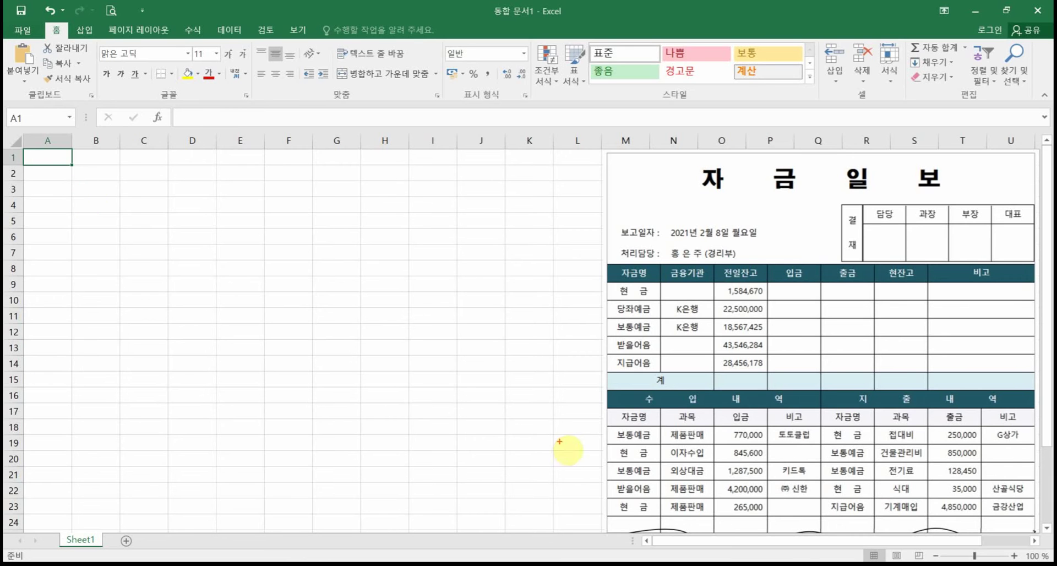
Step: Mark the 수입/지출 table header row and columns, with row 10 as the table start
mouse_move(599, 407)
left_mouse_down()
mouse_move(625, 435)
mouse_move(1041, 432)
left_mouse_up()
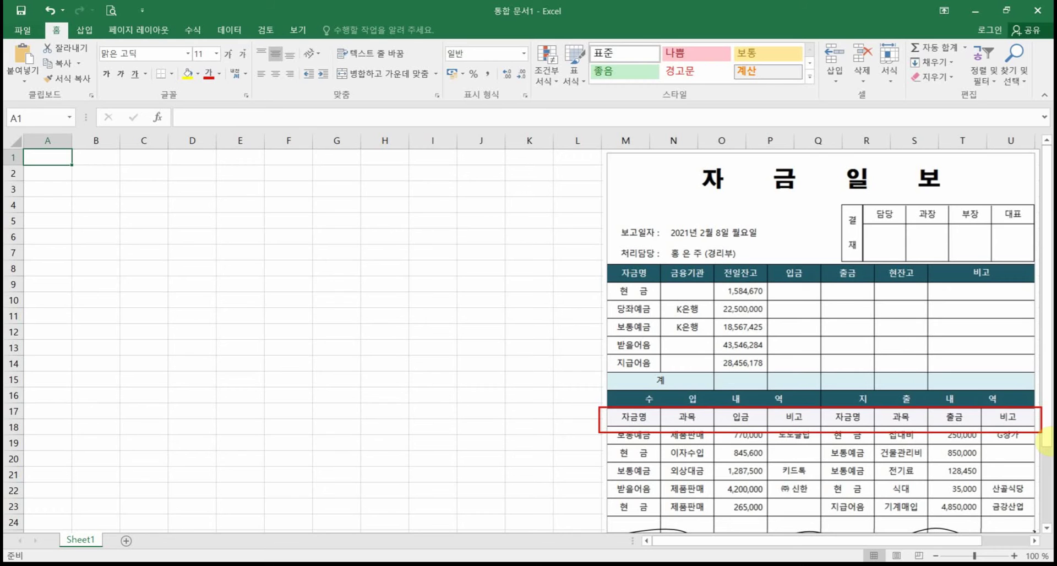
left_click_drag(837, 287, 837, 364)
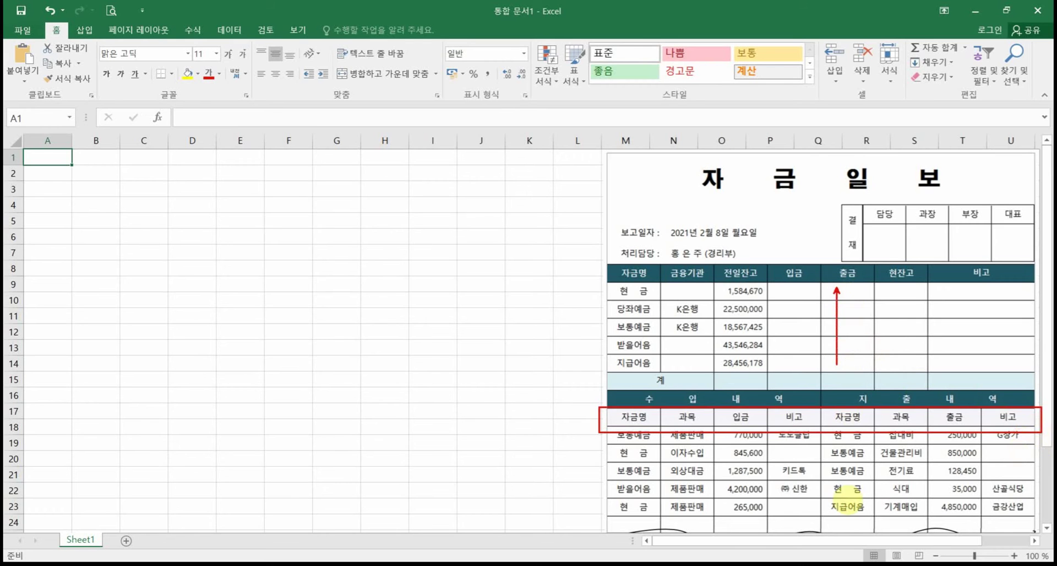
left_click_drag(842, 511, 841, 432)
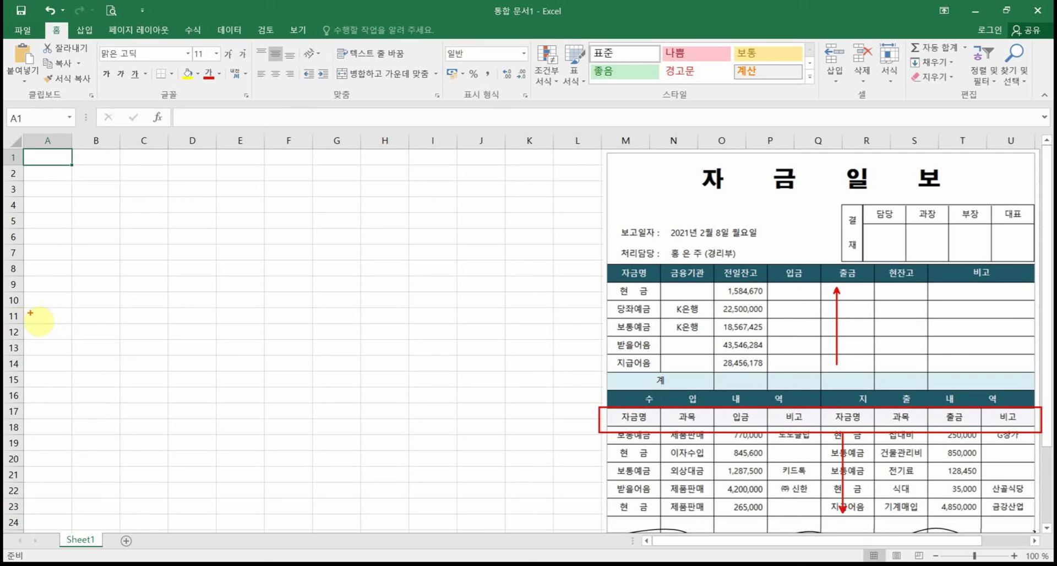
mouse_move(34, 313)
left_mouse_down()
mouse_move(8, 297)
mouse_move(53, 300)
mouse_move(36, 312)
left_mouse_up()
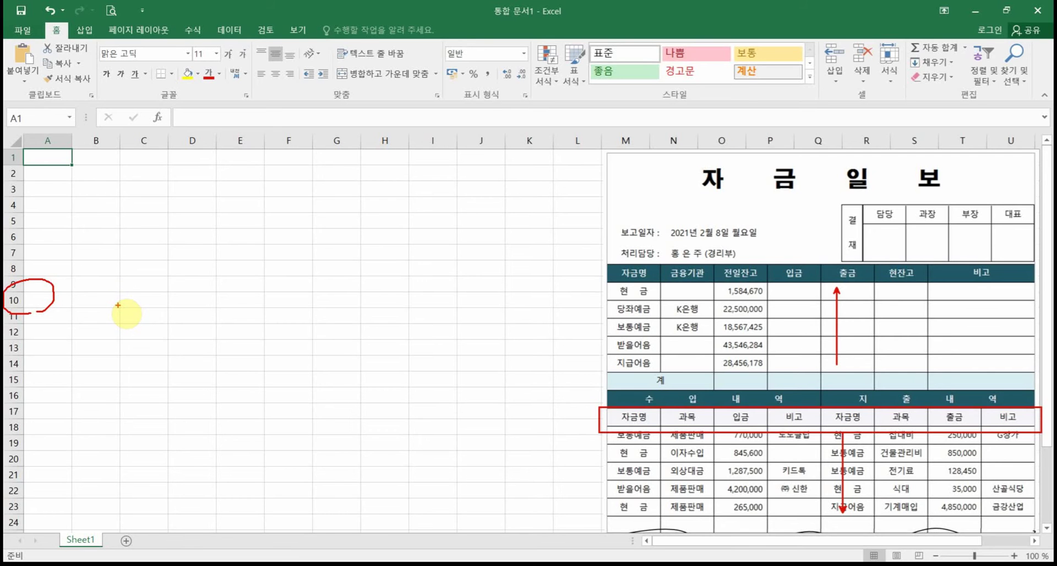
Step: Enter the headers 자금명, 과목, 입금 and 비고 across A10:D10
key("Escape")
left_click(33, 300)
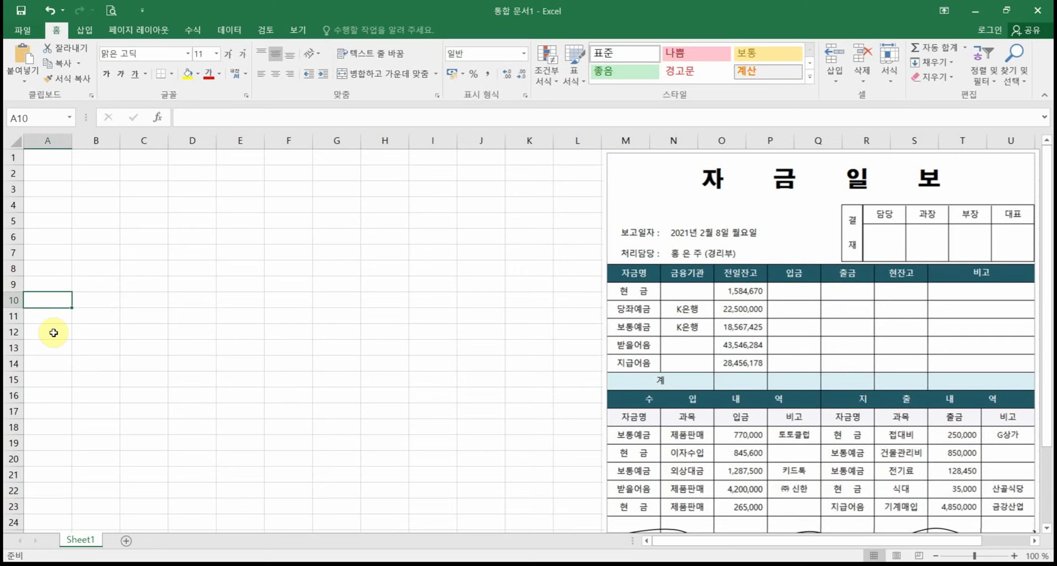
type("자금명")
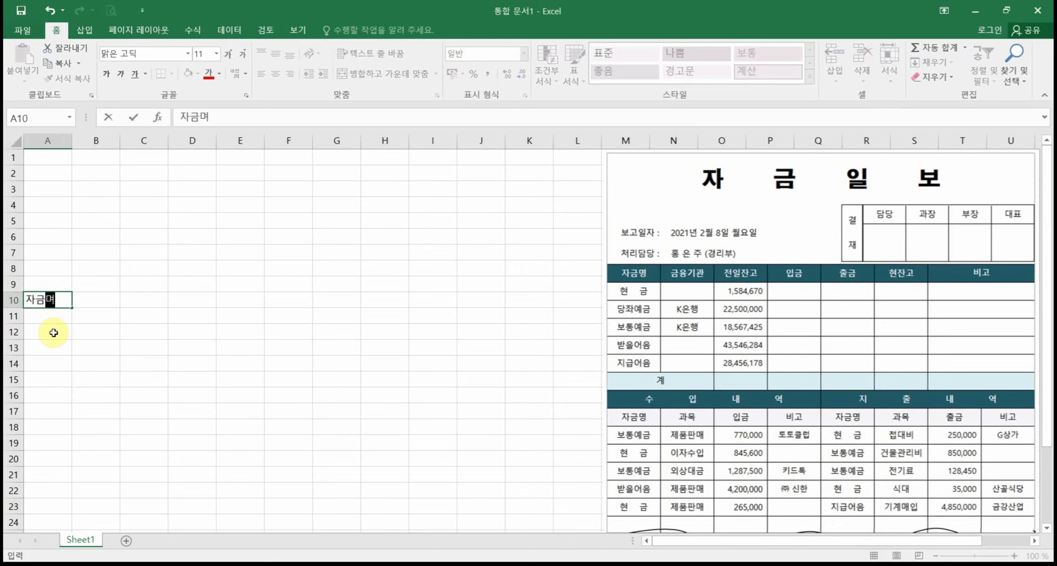
key("Tab")
type("괌목")
key("Tab")
type("입금")
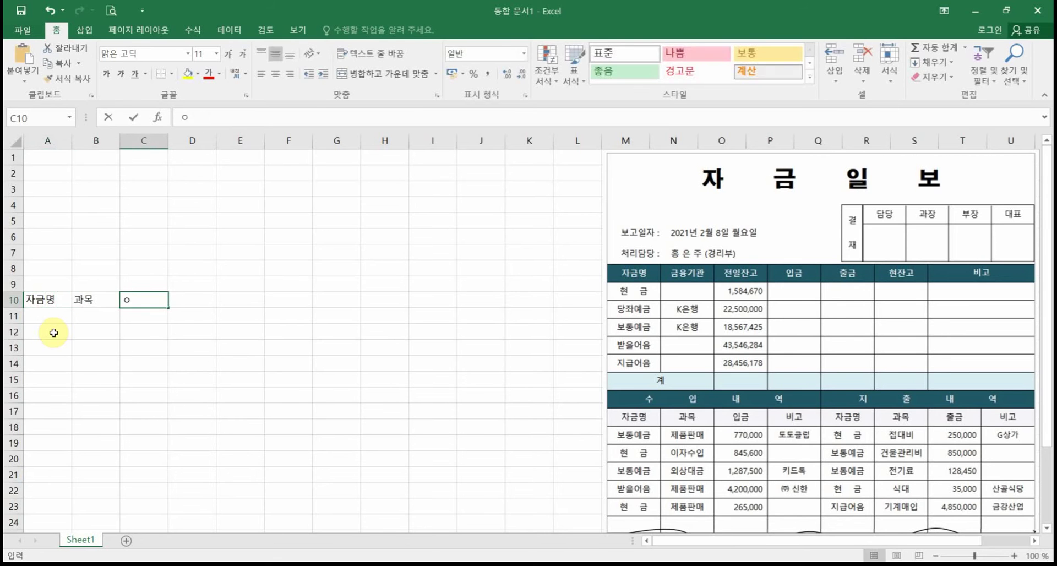
key("Tab")
type("비고")
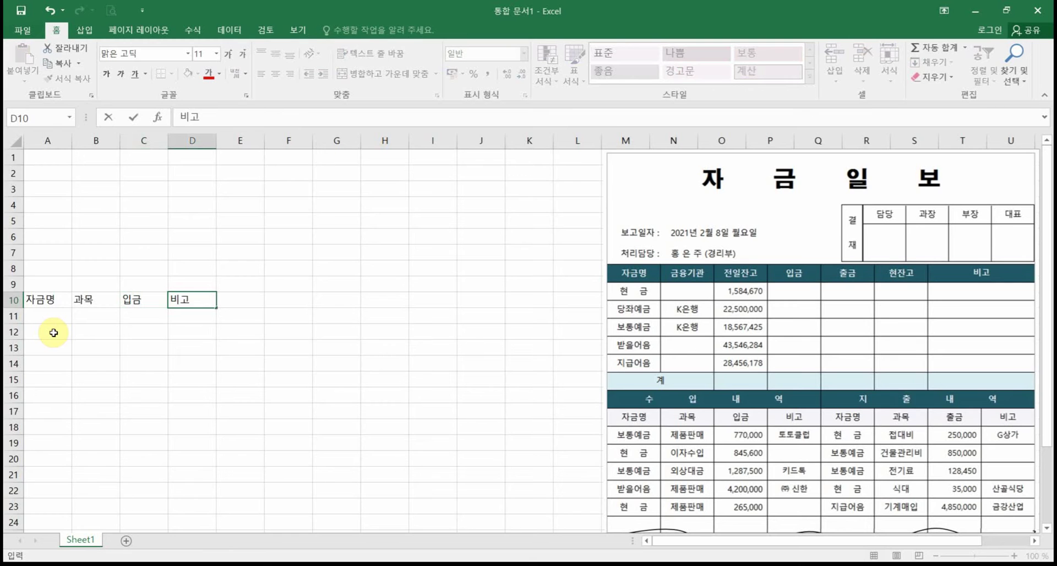
left_click(130, 329)
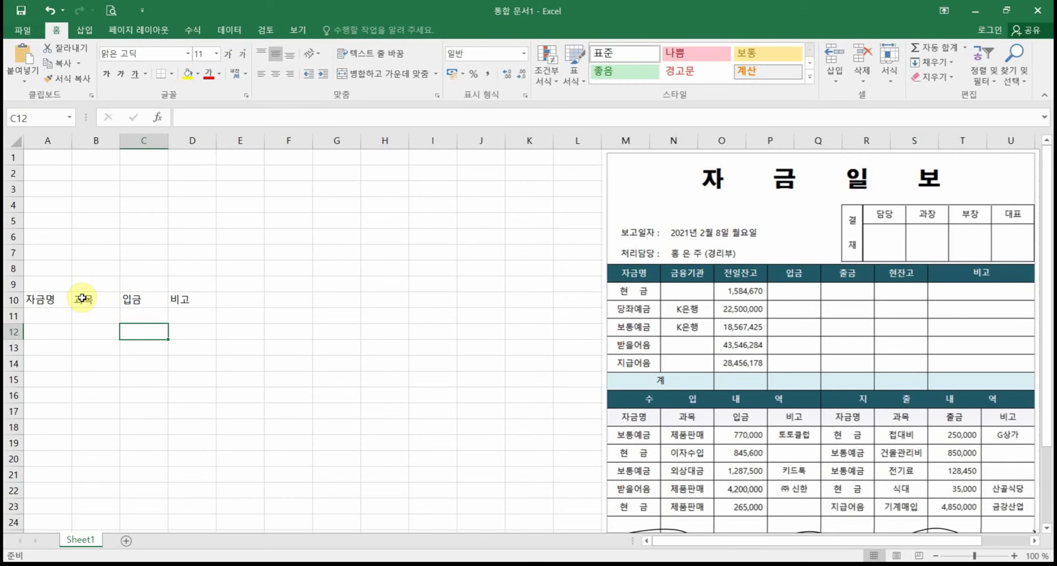
left_click(12, 140)
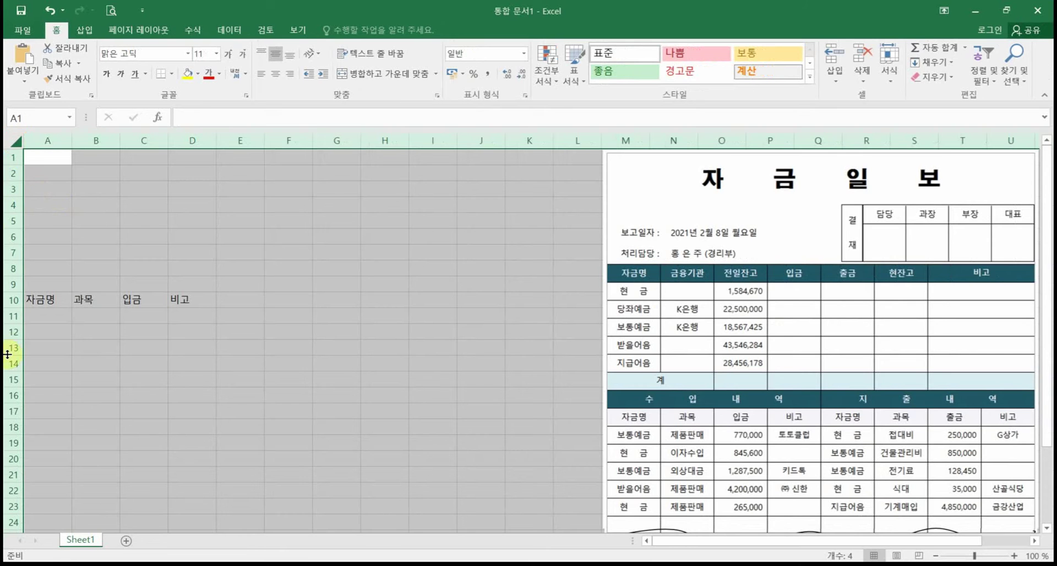
Step: Drag a row border to set every row to 26.40 points (44 pixels)
left_click(10, 165)
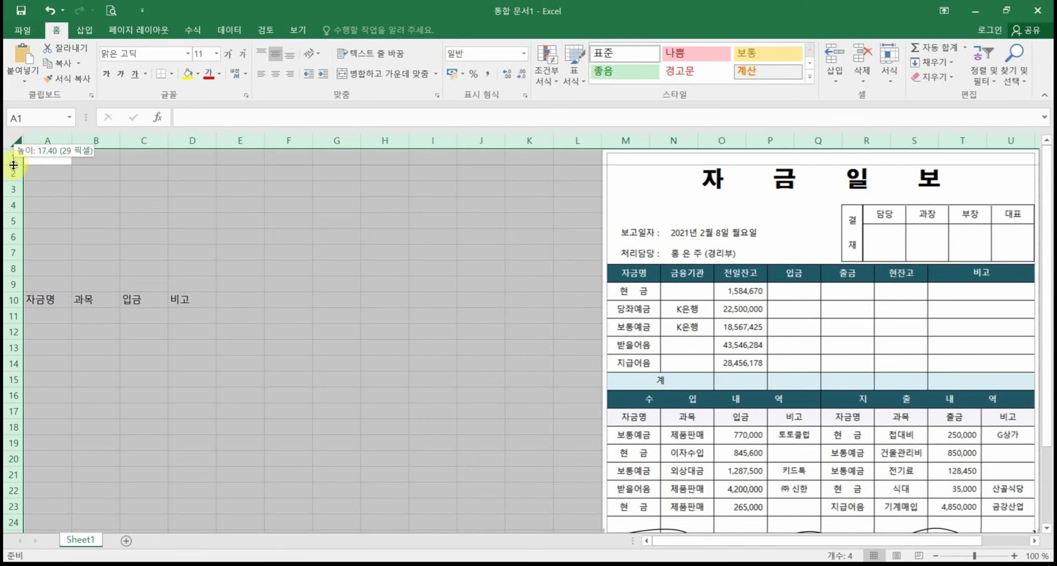
left_click(11, 308)
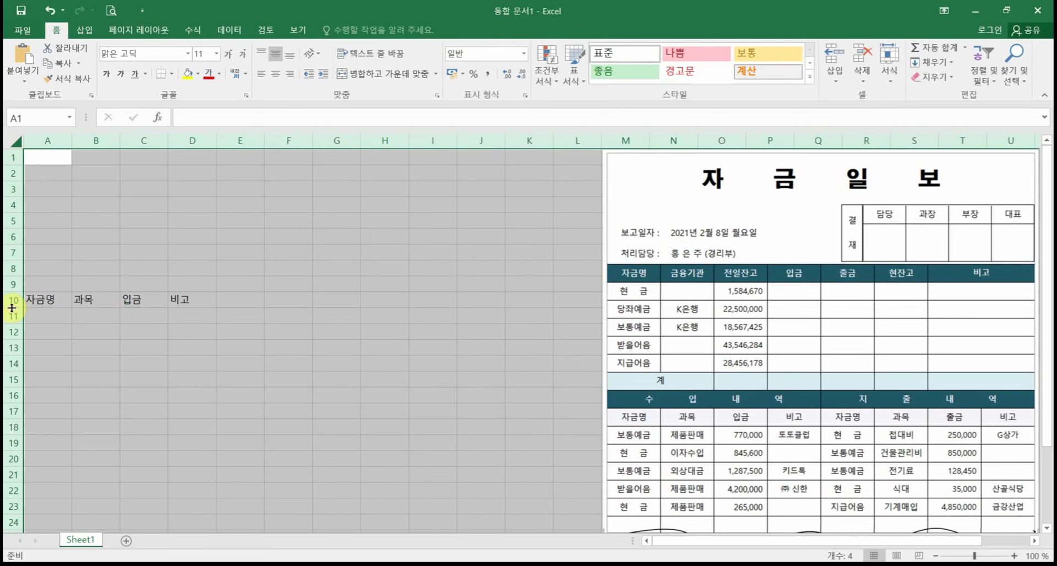
left_click_drag(11, 308, 13, 317)
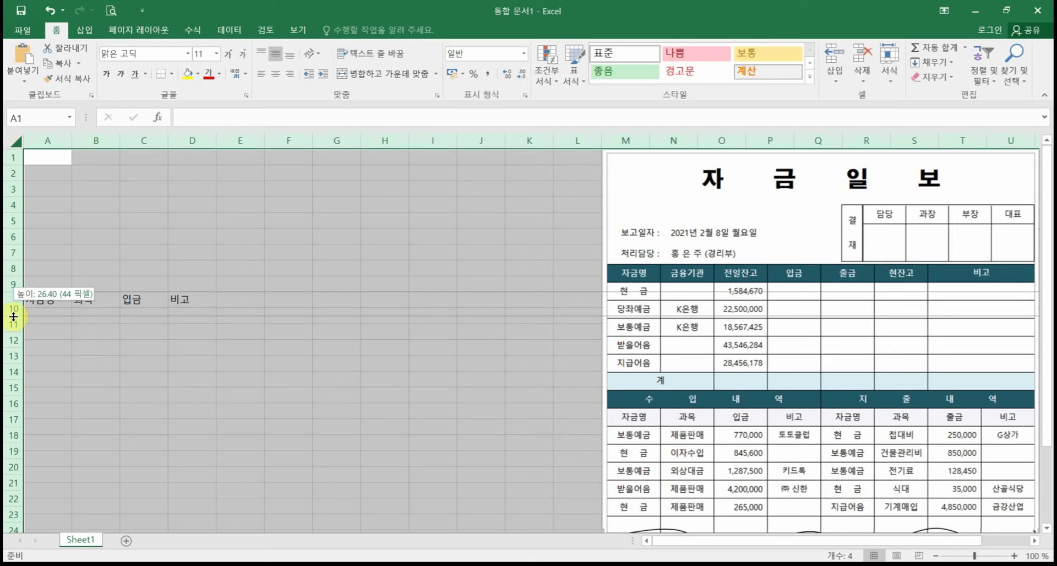
left_click_drag(13, 317, 13, 317)
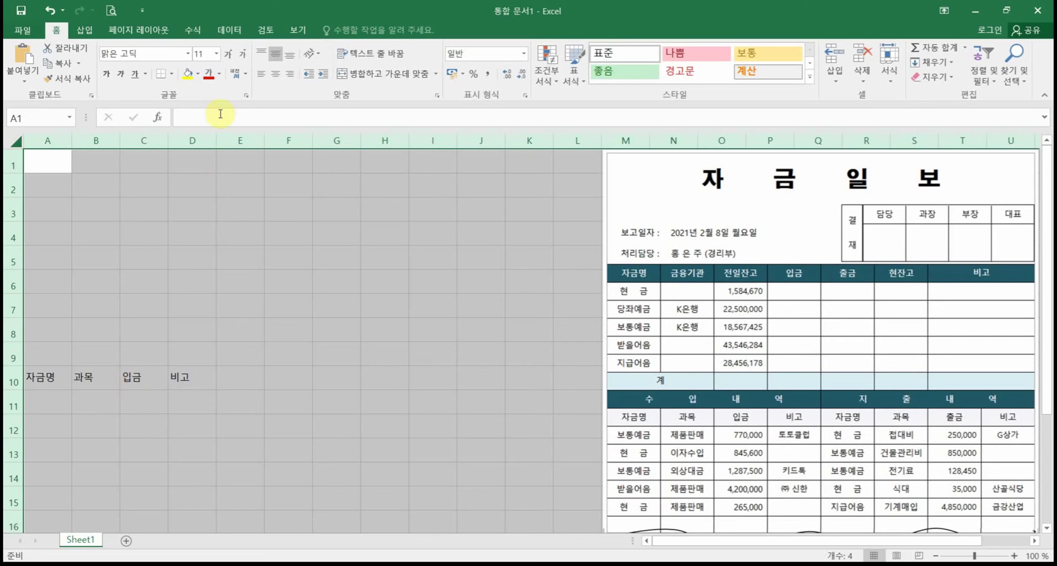
Step: Centre-align the 자금명, 과목, 입금 and 비고 headers and deselect
left_click(275, 74)
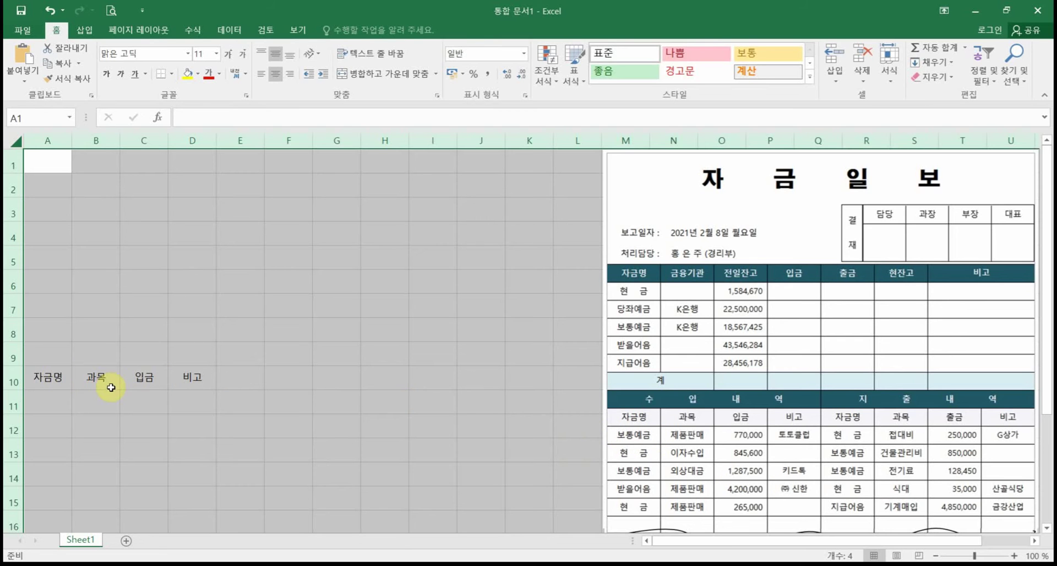
left_click(97, 407)
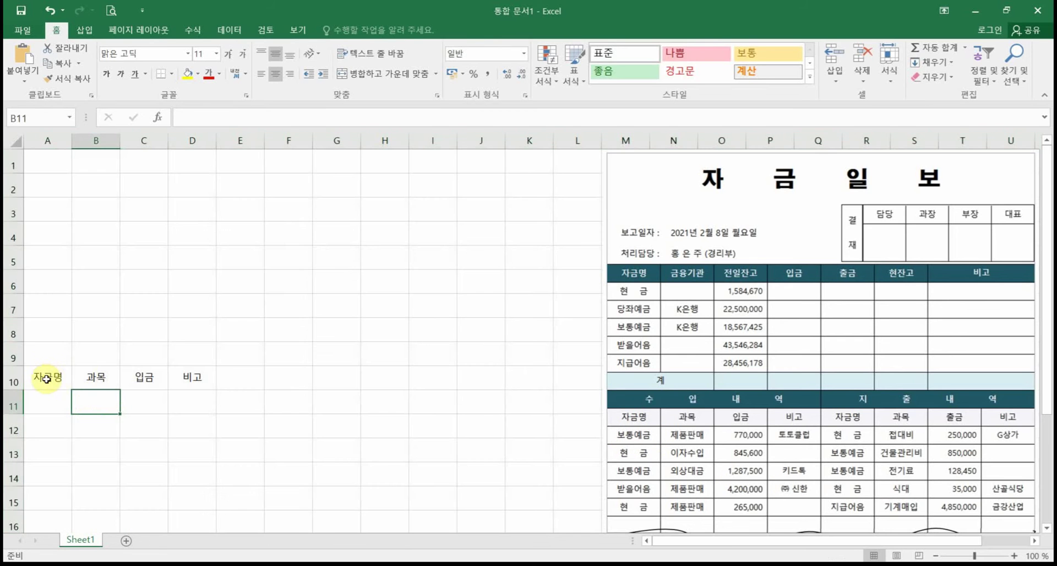
Step: Copy the A10:D10 headers to the clipboard for pasting at E10
left_click_drag(46, 379, 193, 383)
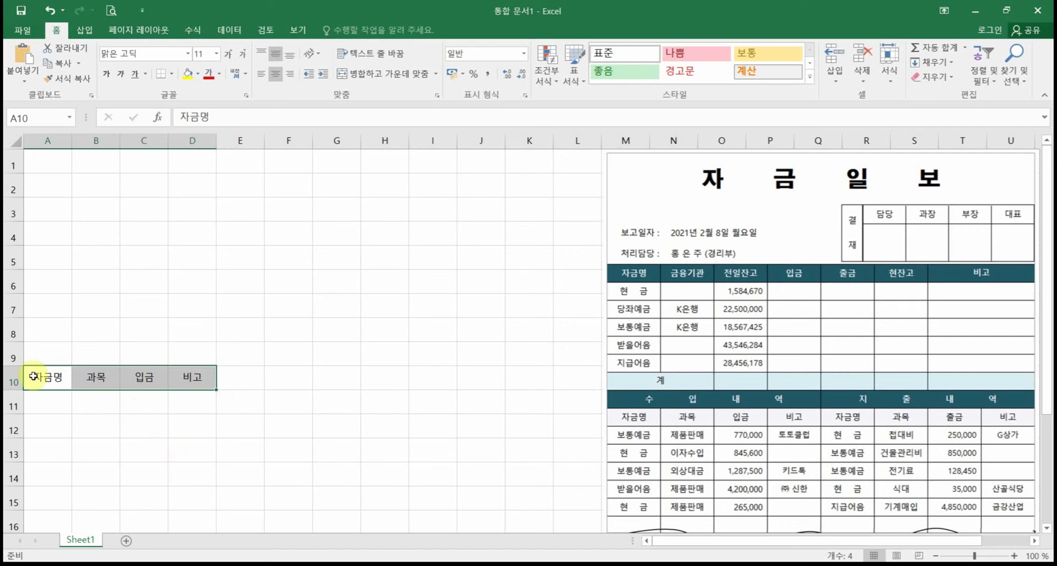
left_click_drag(33, 376, 173, 384)
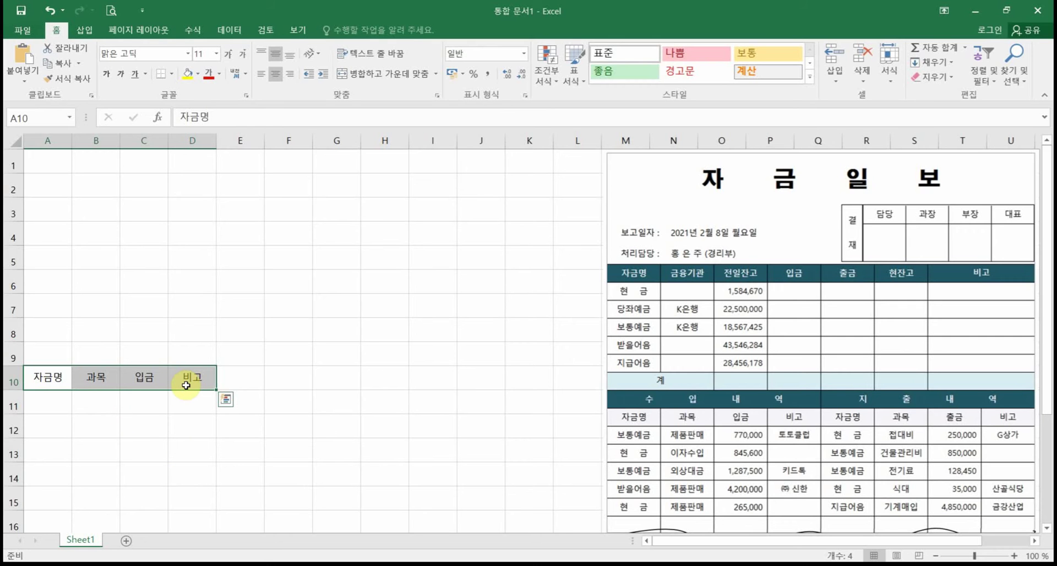
right_click(187, 380)
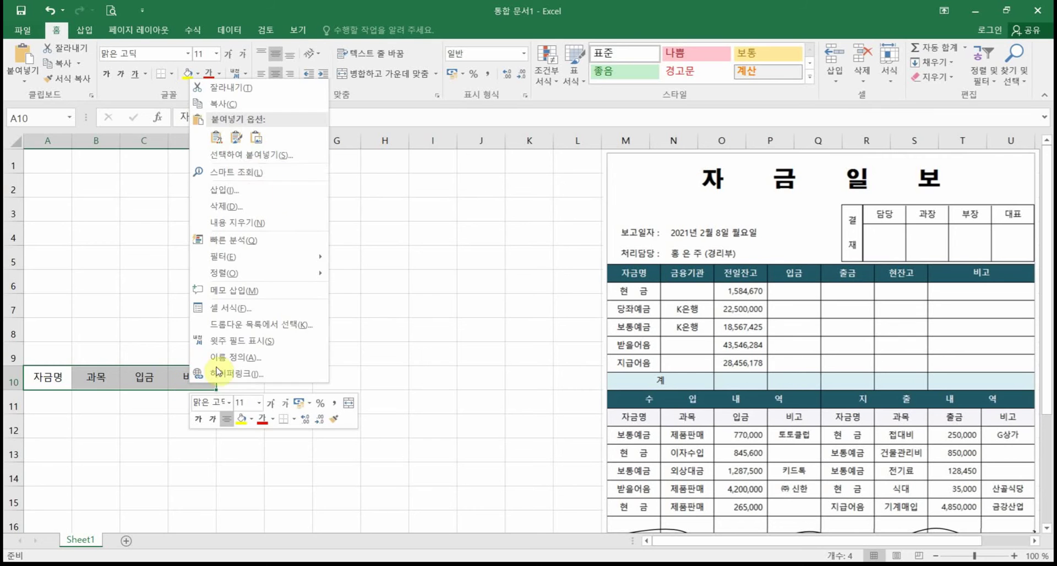
left_click(215, 142)
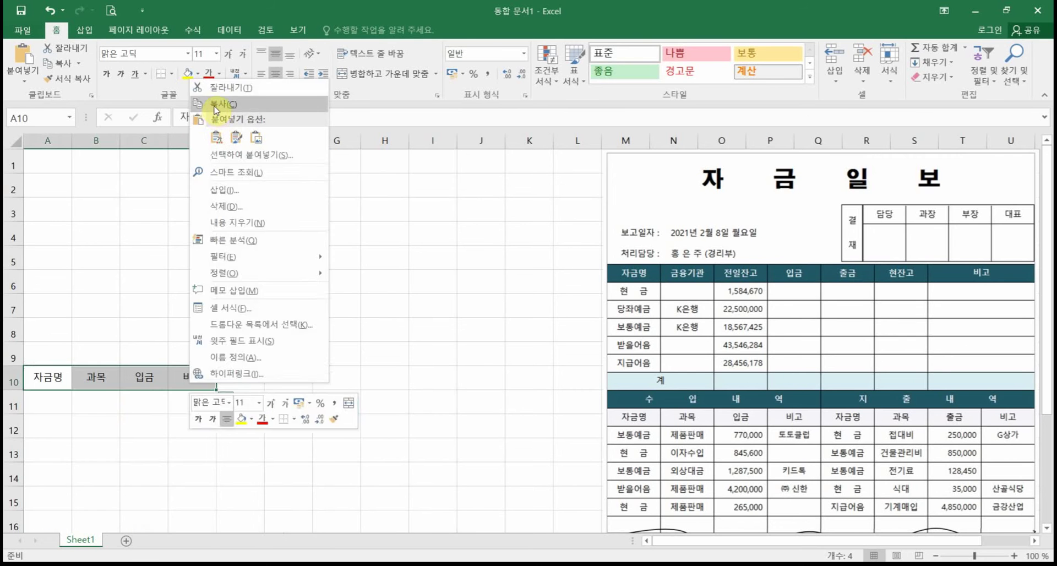
key("Escape")
left_click(249, 379)
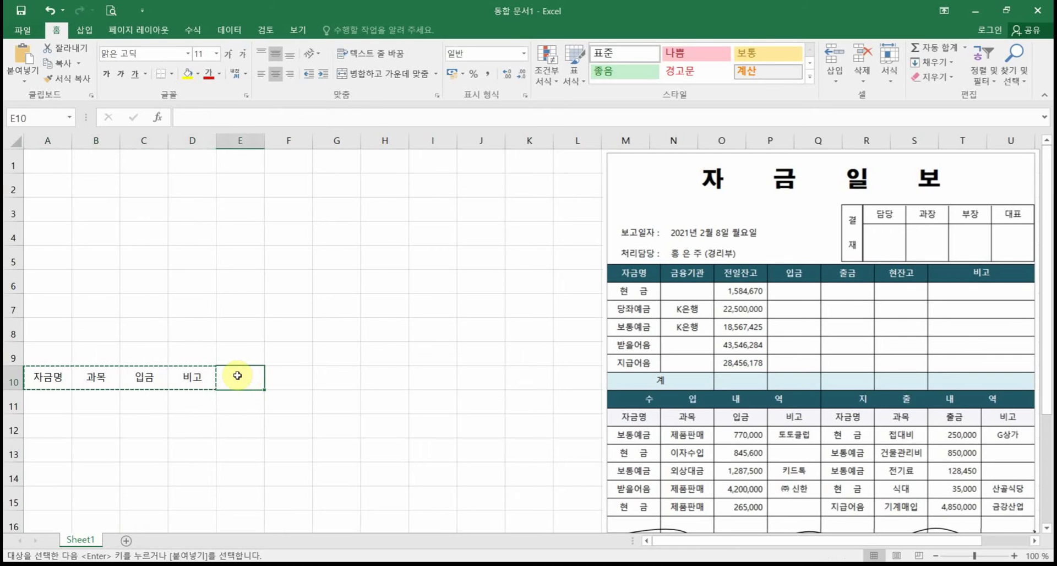
Step: Paste the headers into E10:H10 and change G10 to 출금
right_click(237, 377)
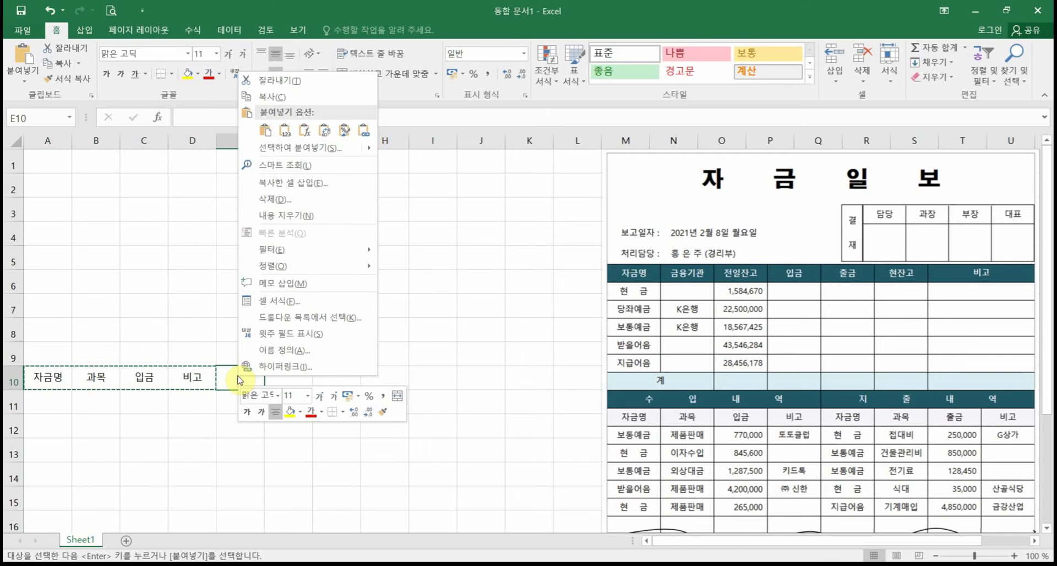
left_click(264, 131)
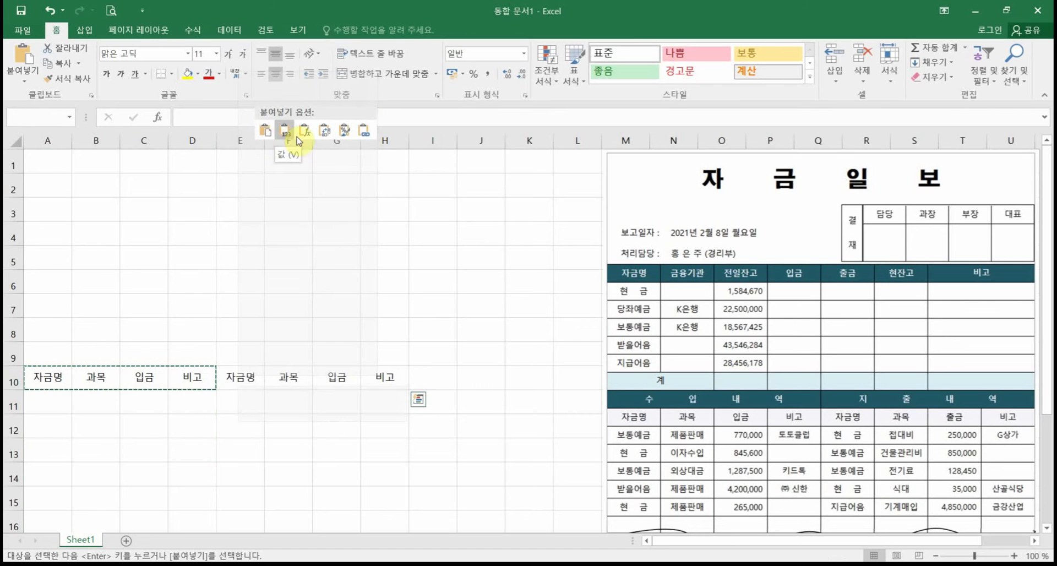
left_click(265, 133)
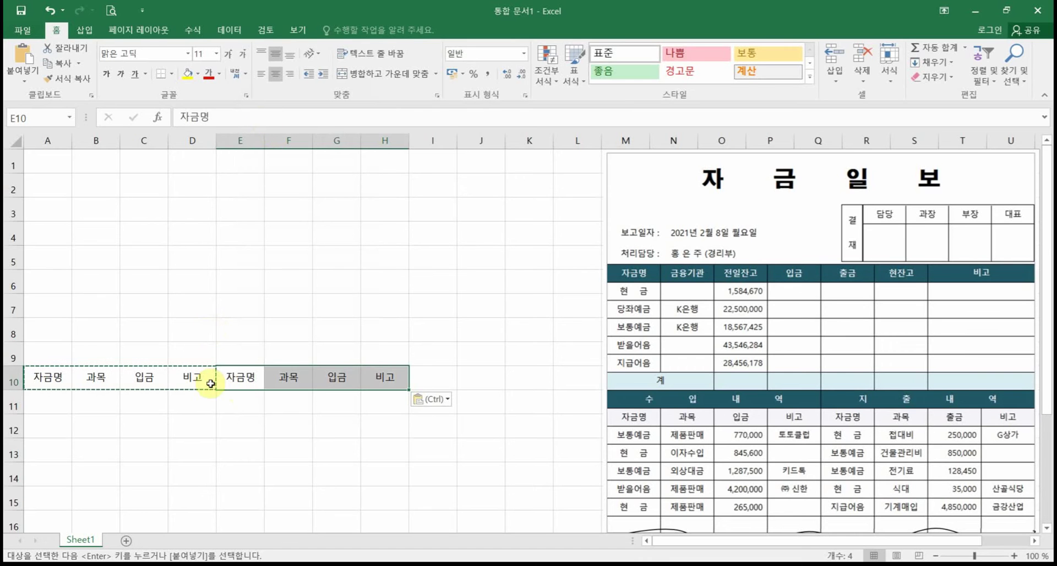
left_click(339, 383)
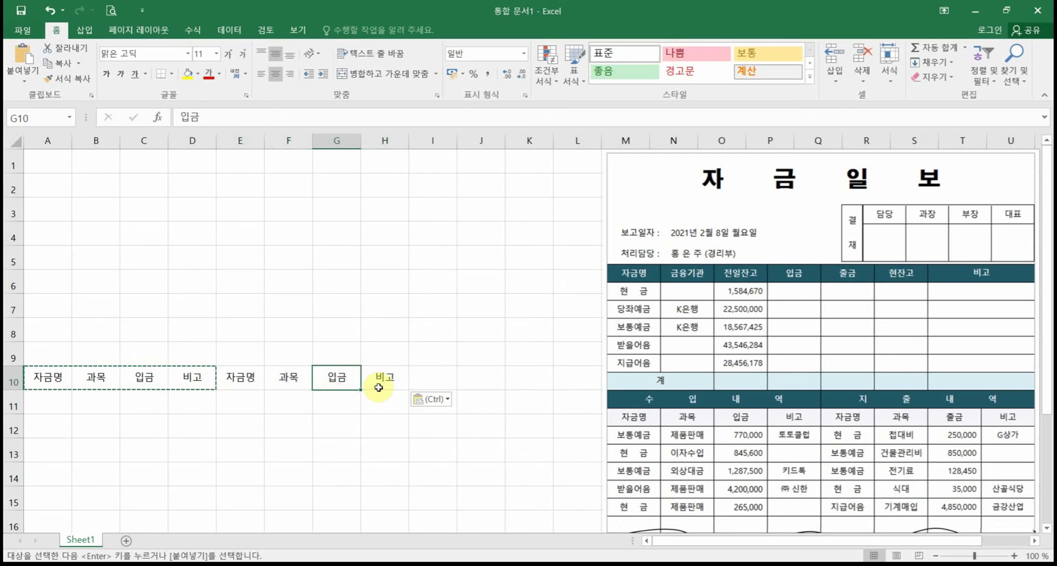
type("출금")
key("Return")
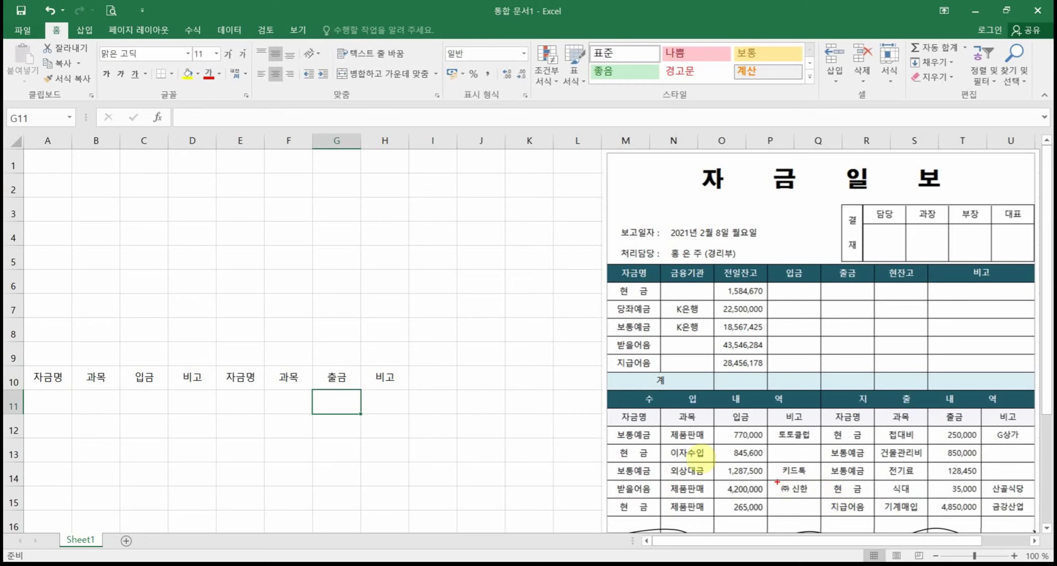
mouse_move(607, 426)
left_mouse_down()
mouse_move(1033, 527)
mouse_move(1035, 518)
left_mouse_up()
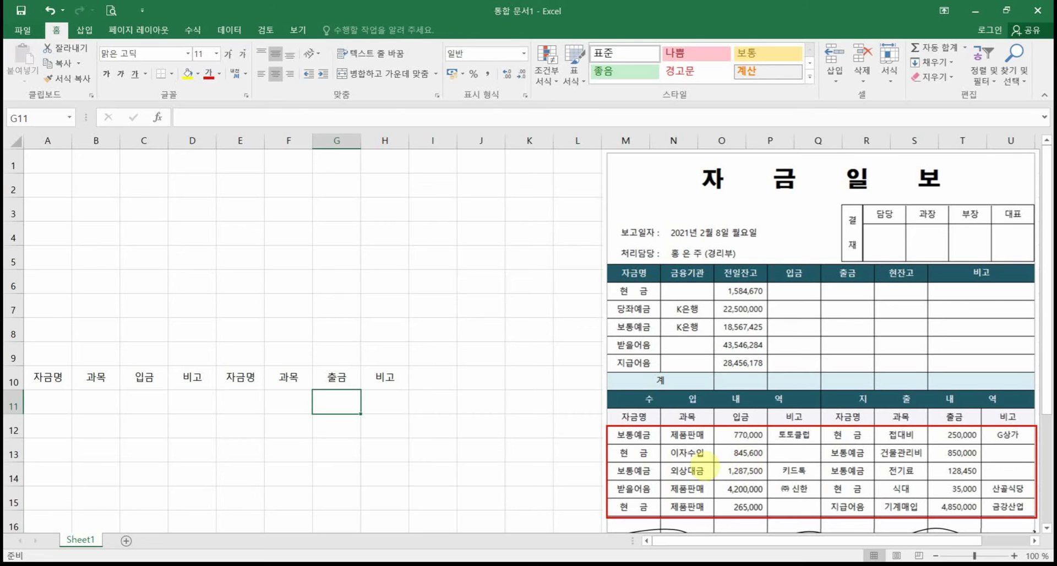
left_click_drag(633, 448, 658, 441)
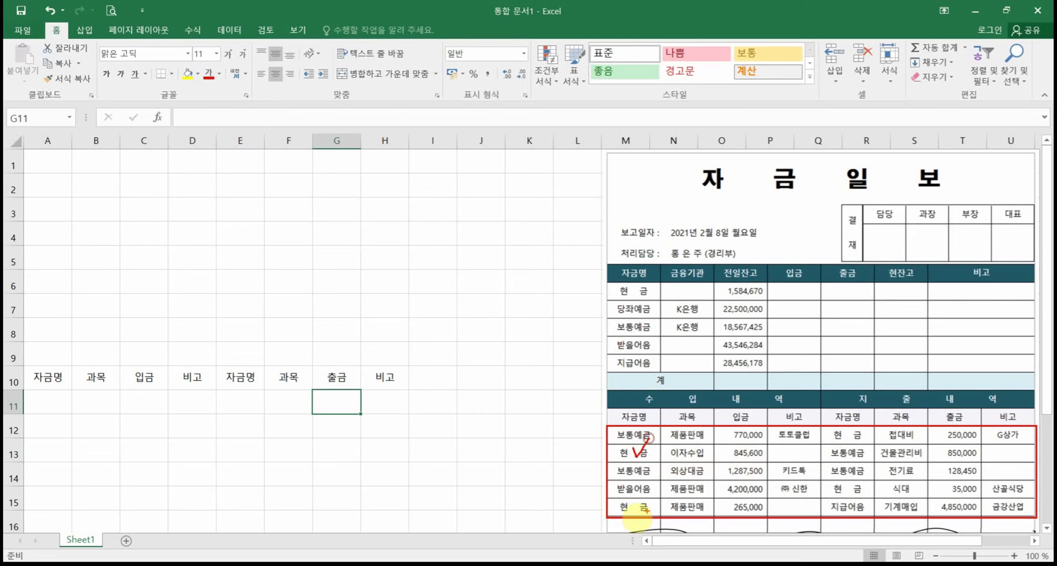
mouse_move(630, 498)
left_mouse_down()
mouse_move(637, 520)
mouse_move(641, 497)
left_mouse_up()
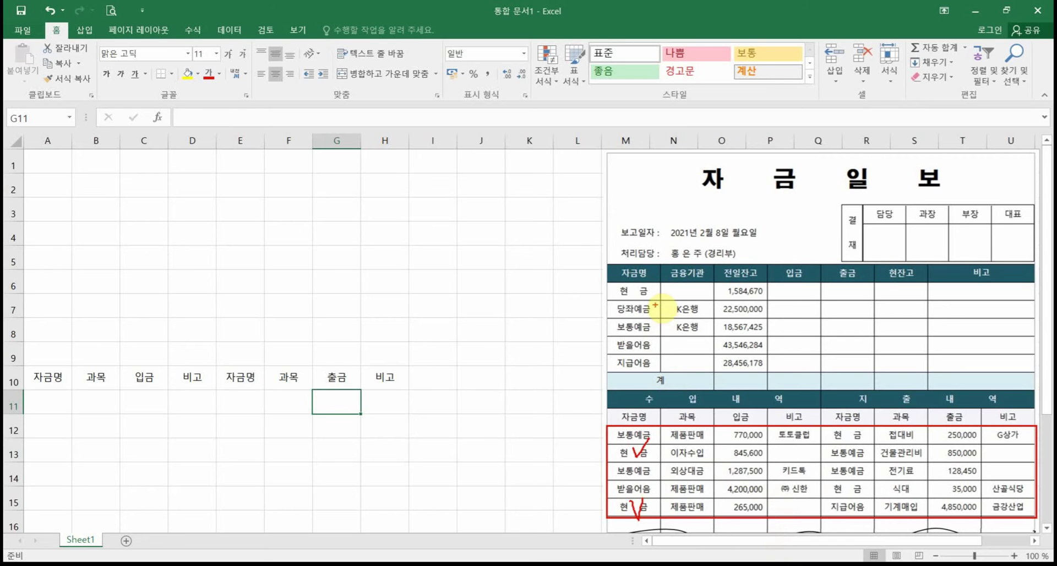
mouse_move(653, 299)
left_mouse_down()
mouse_move(607, 274)
mouse_move(655, 307)
mouse_move(625, 298)
mouse_move(660, 285)
left_mouse_up()
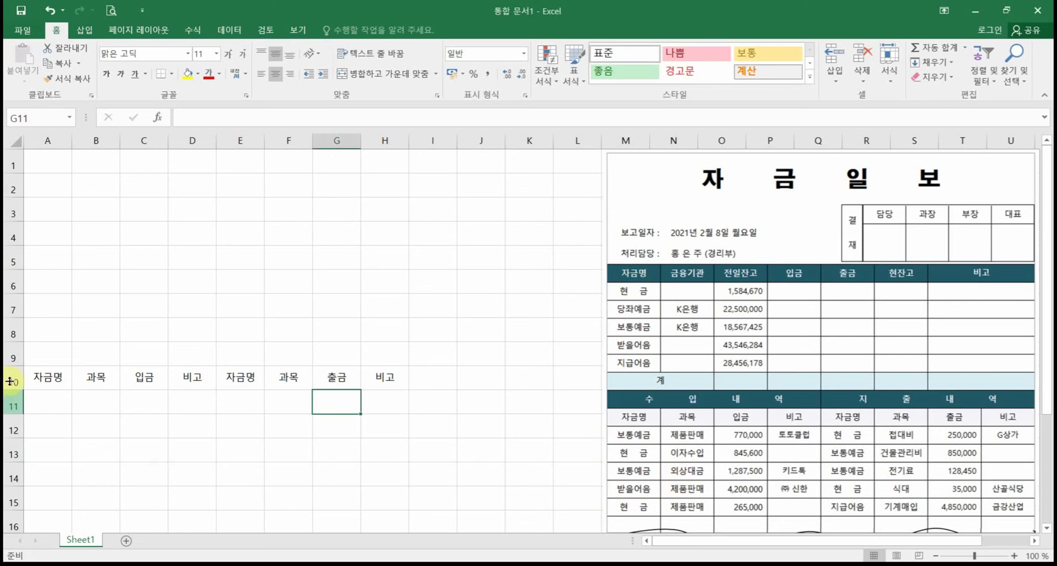
Step: Enter fund names 보통예금, 현금, 보통예금, 받을어음, 현금 in A11:A15
left_click(48, 397)
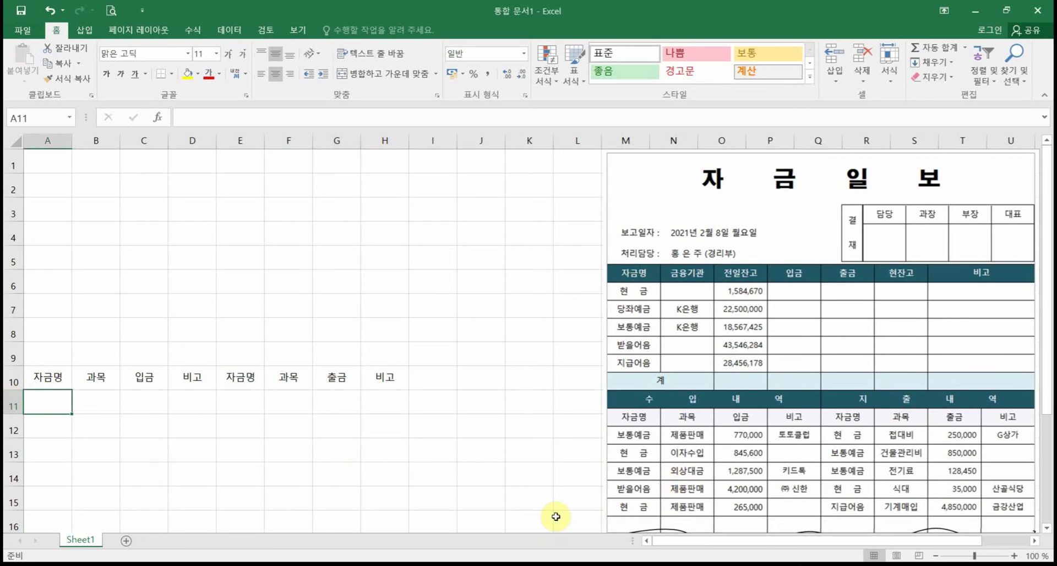
type("보통예금")
key("Return")
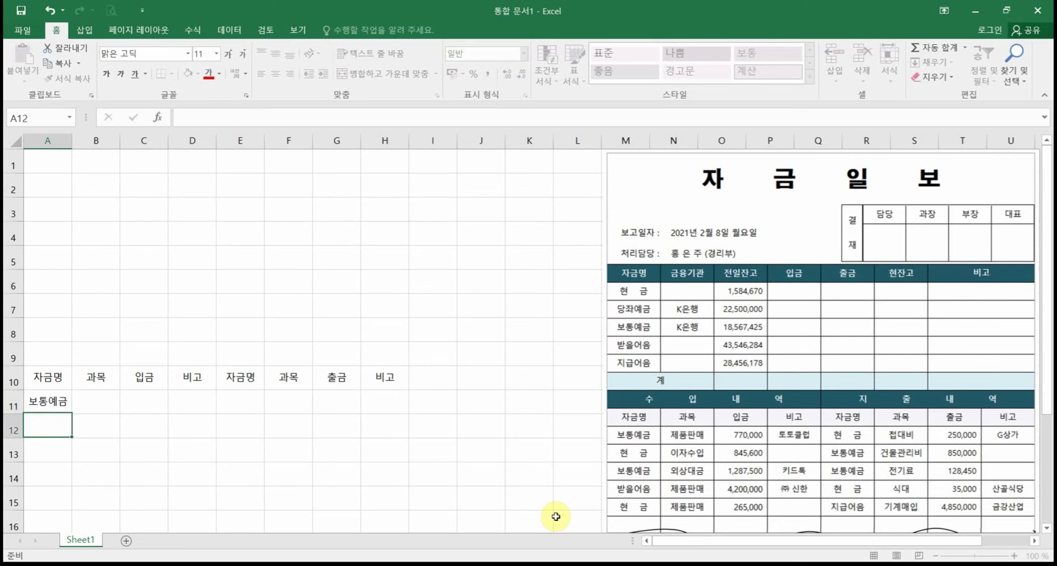
type("ㅇ")
key("BackSpace")
type("현금")
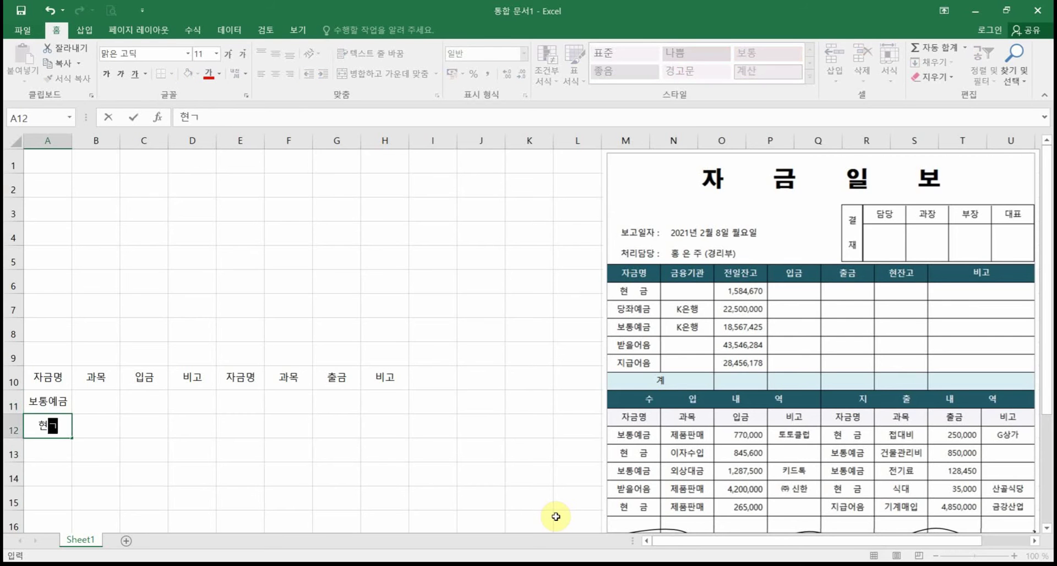
key("Return")
type("ㅂㅗ")
key("Return")
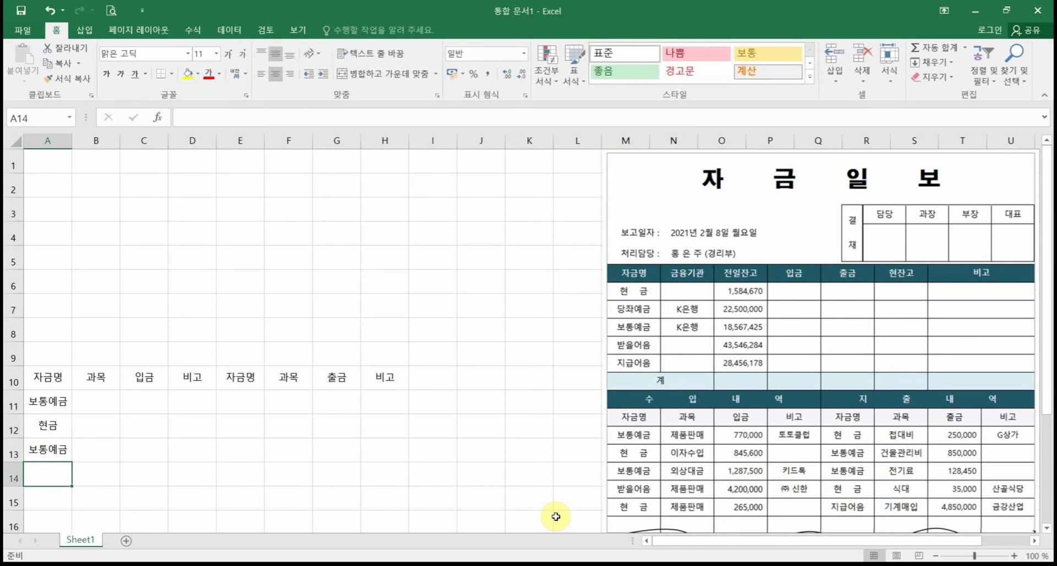
type("으")
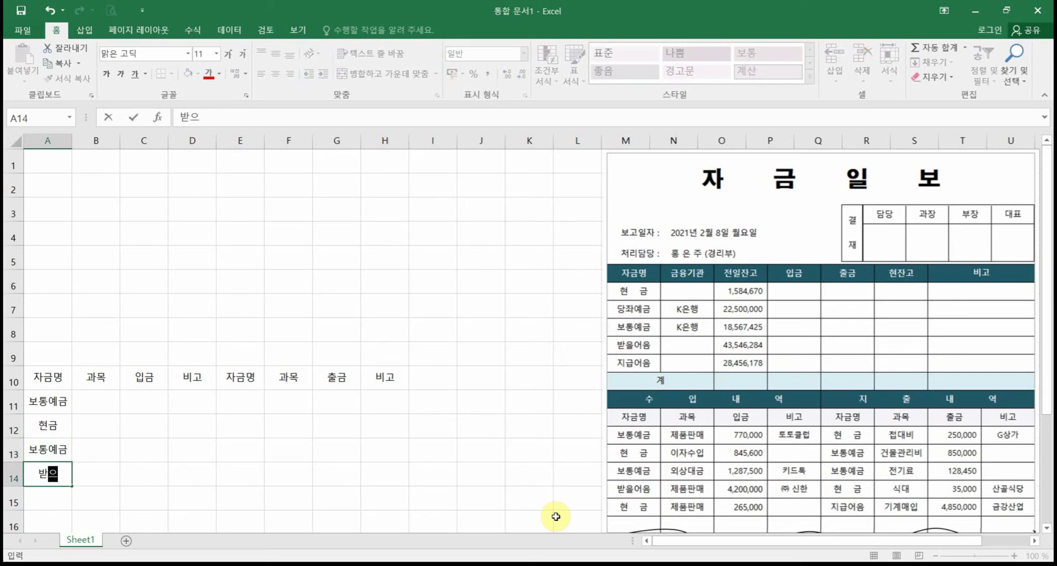
type("을어음")
key("Return")
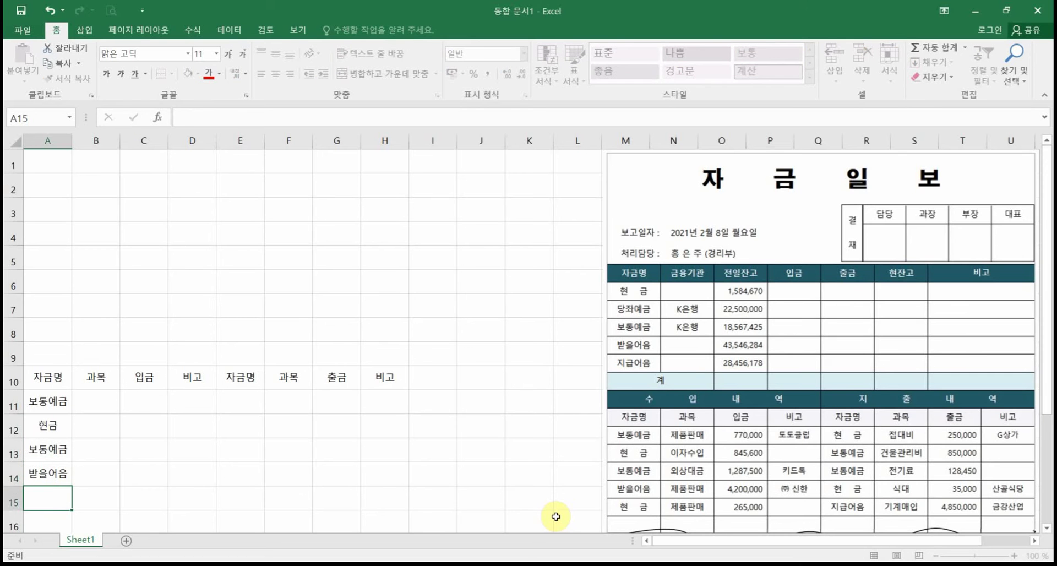
type("ㅎ현금")
key("Return")
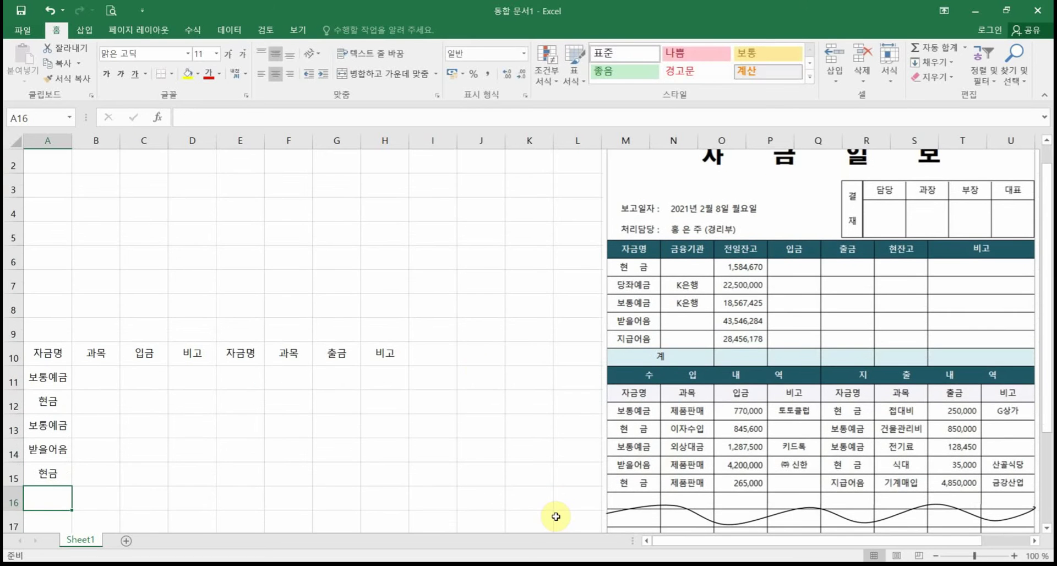
Step: Enter 제품판매 in B11 and 이자수입 in B12, correcting typos
left_click(112, 370)
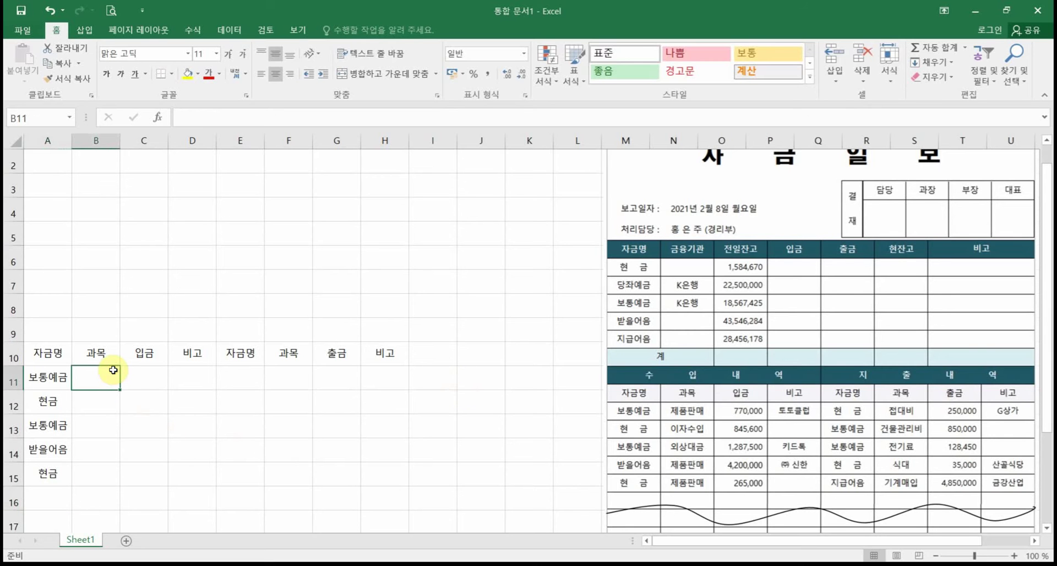
type("제품파나")
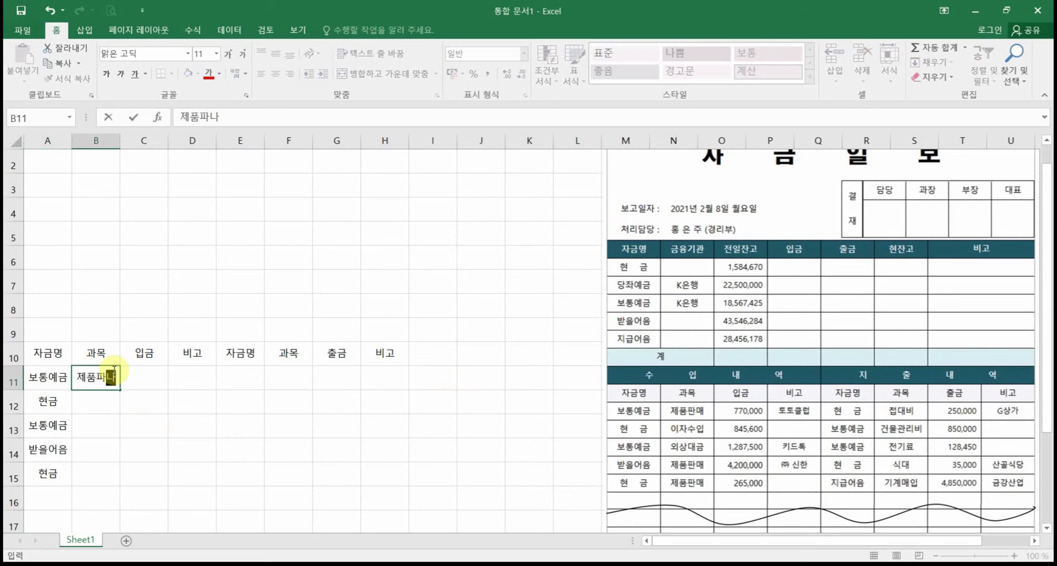
key("BackSpace")
key("BackSpace")
type("판매")
key("ctrl+Return")
key("Return")
type("이자수이")
key("Return")
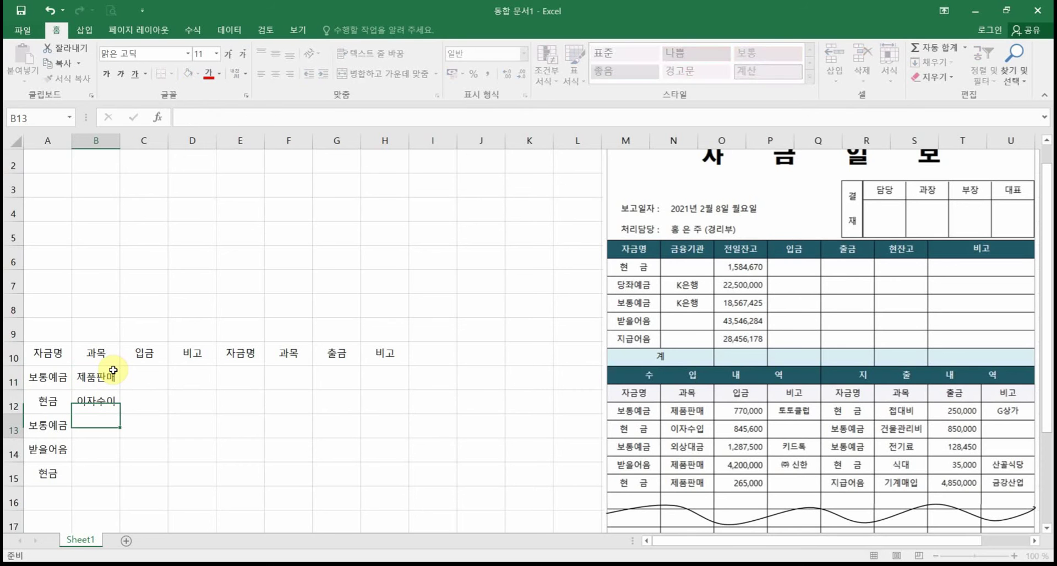
key("Up")
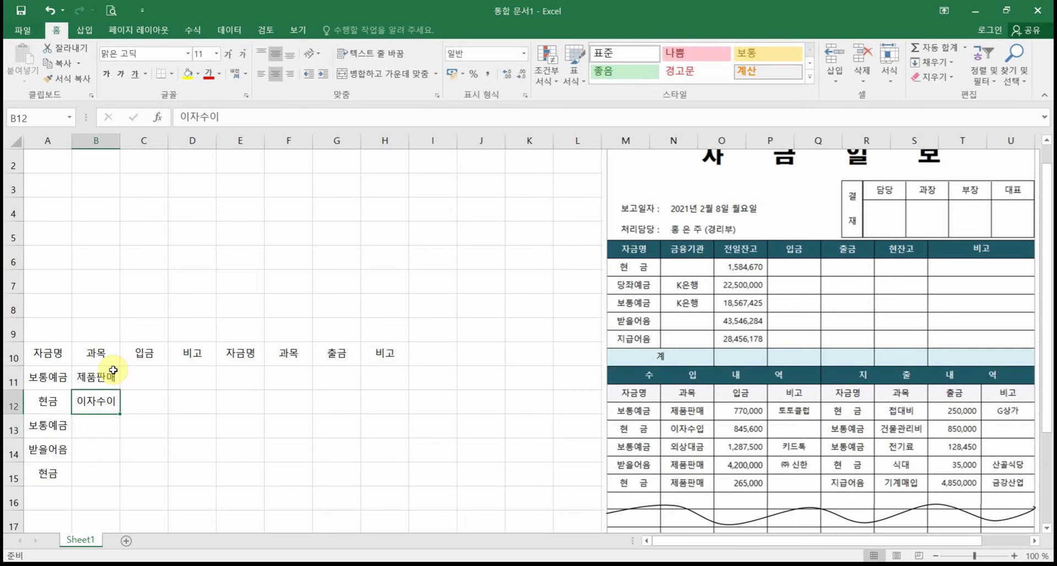
key("F2")
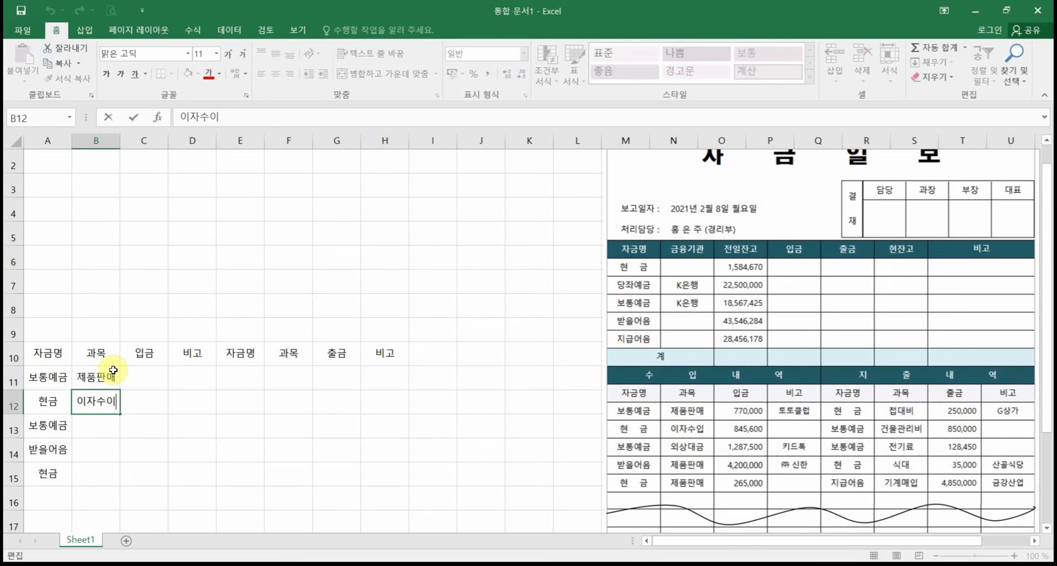
key("BackSpace")
type("입")
key("Return")
Step: Enter 외상대금, 제품판매 and 제품판매 in B13:B15
type("외상대금")
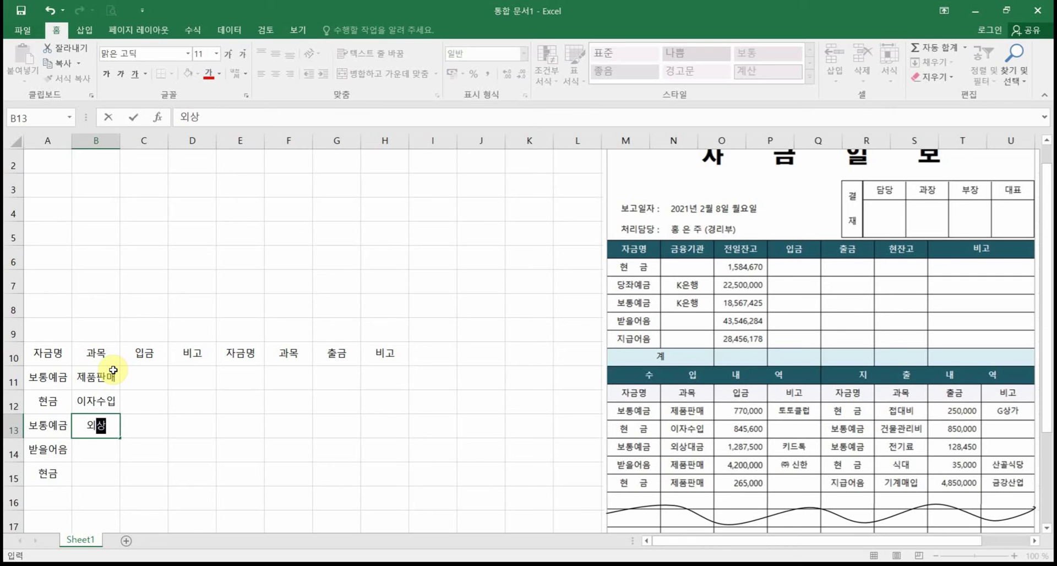
key("Return")
type("제품판매")
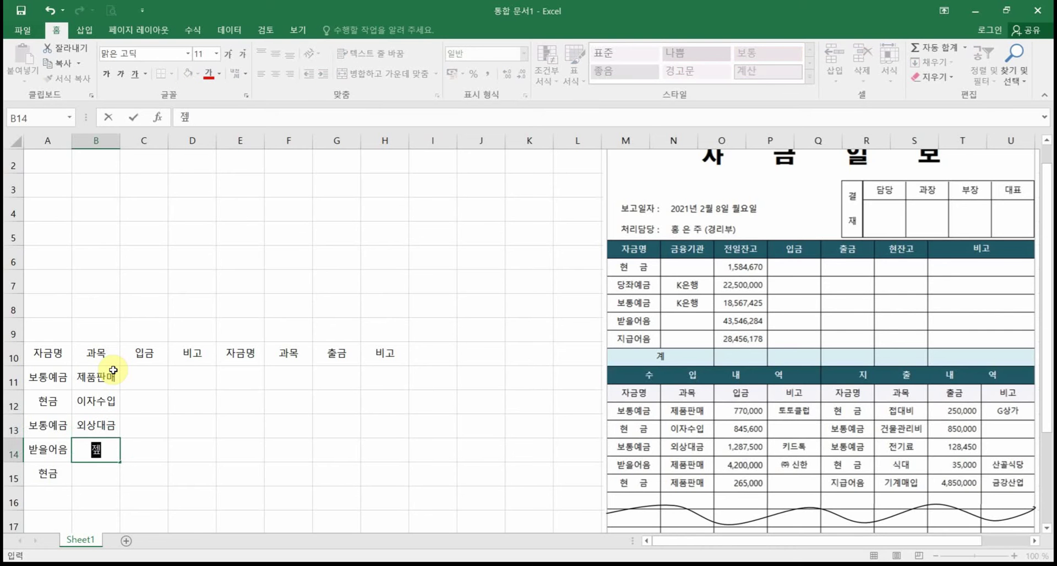
key("Return")
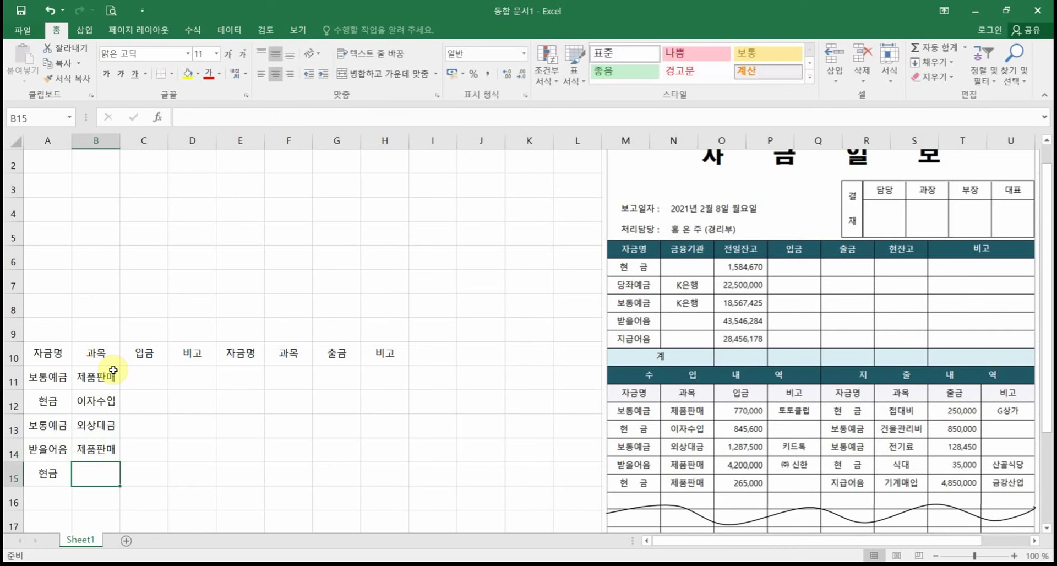
type("제품판매")
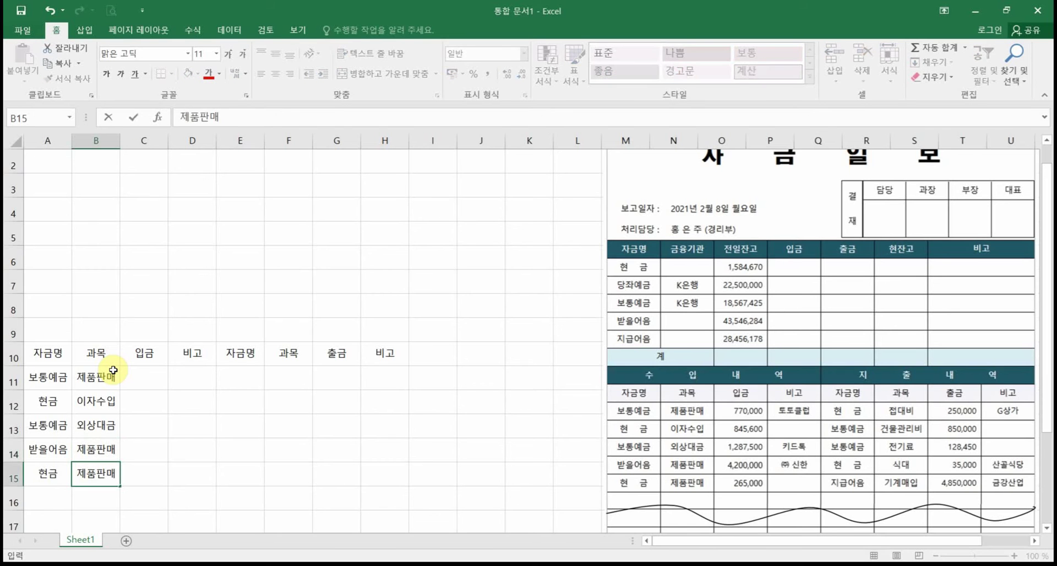
key("Return")
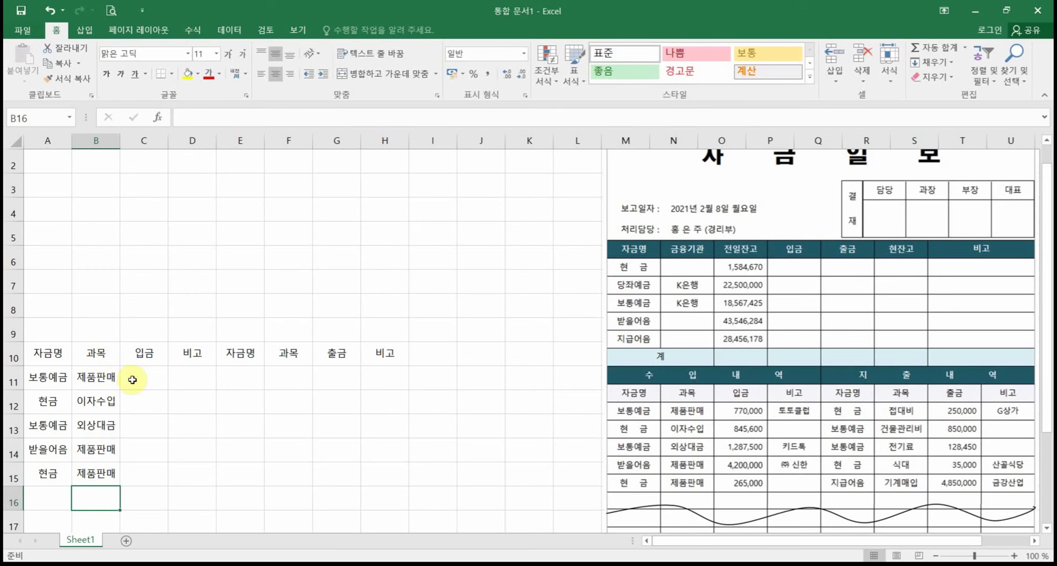
left_click(134, 377)
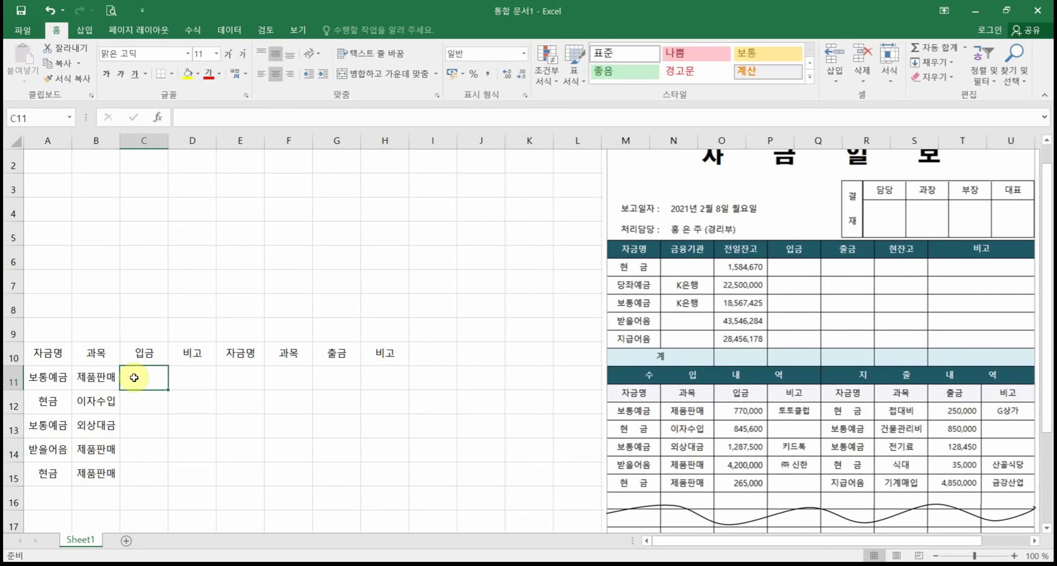
Step: Type 770000, 845600, 1287500, 4200000 and 265000 into C11:C15
type("770000")
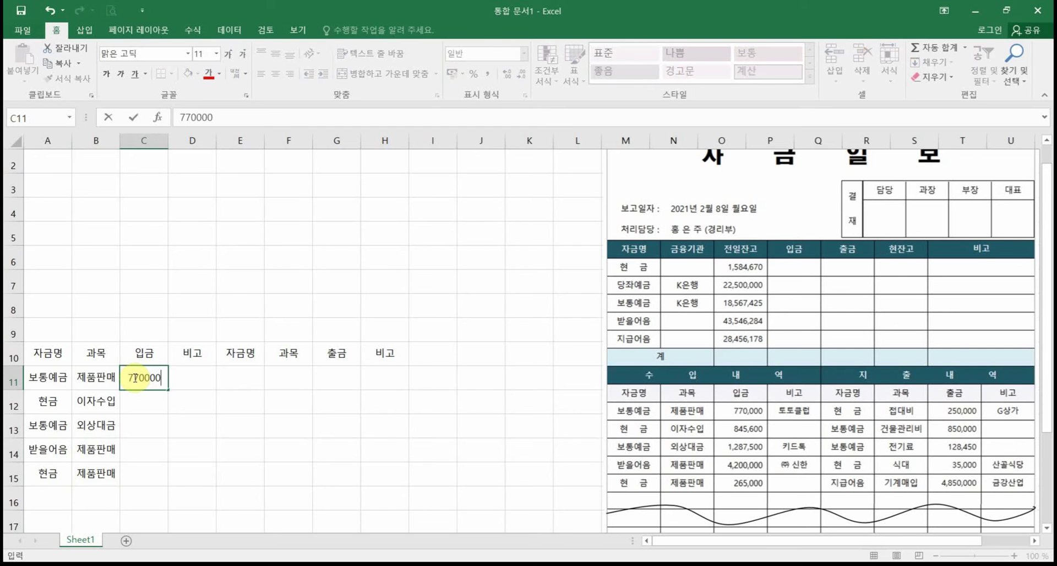
key("Return")
type("845600")
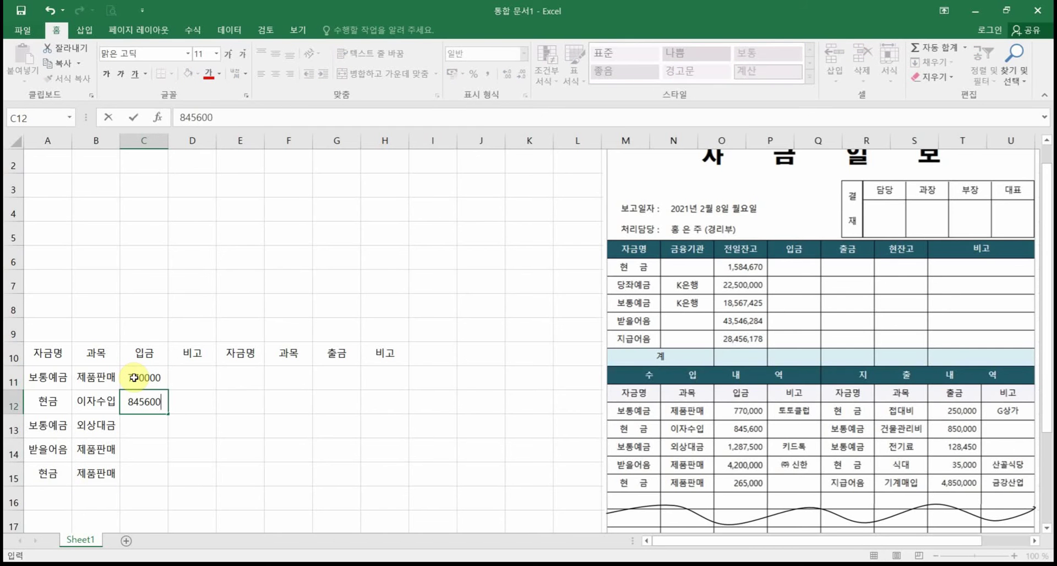
key("Return")
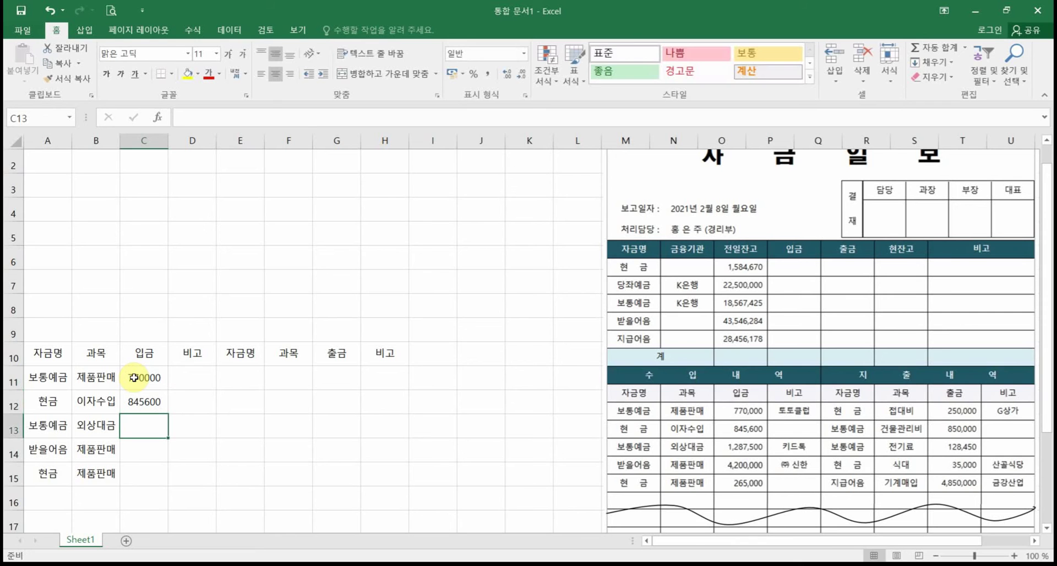
type("12875")
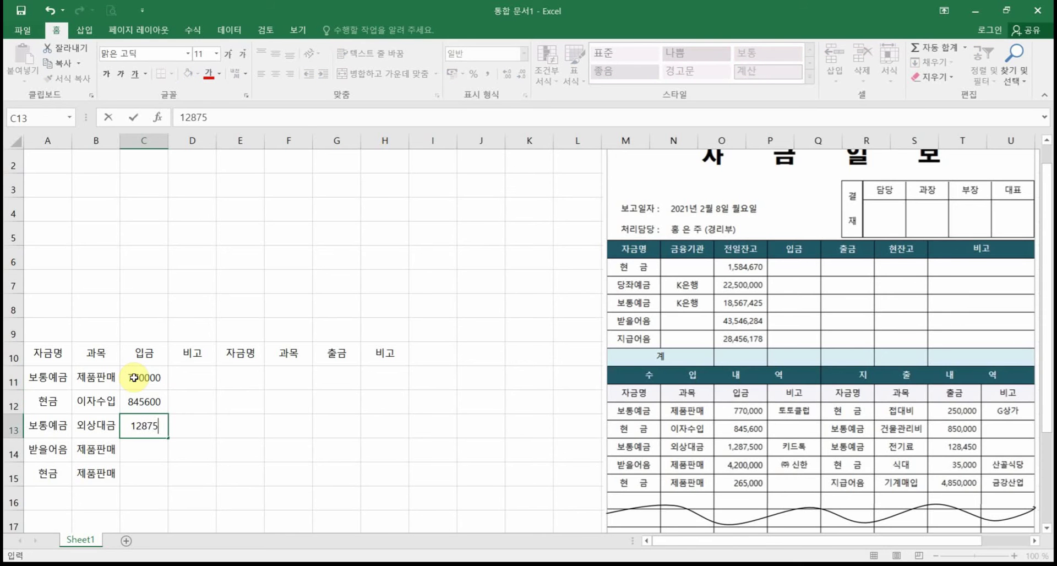
type("00")
key("Return")
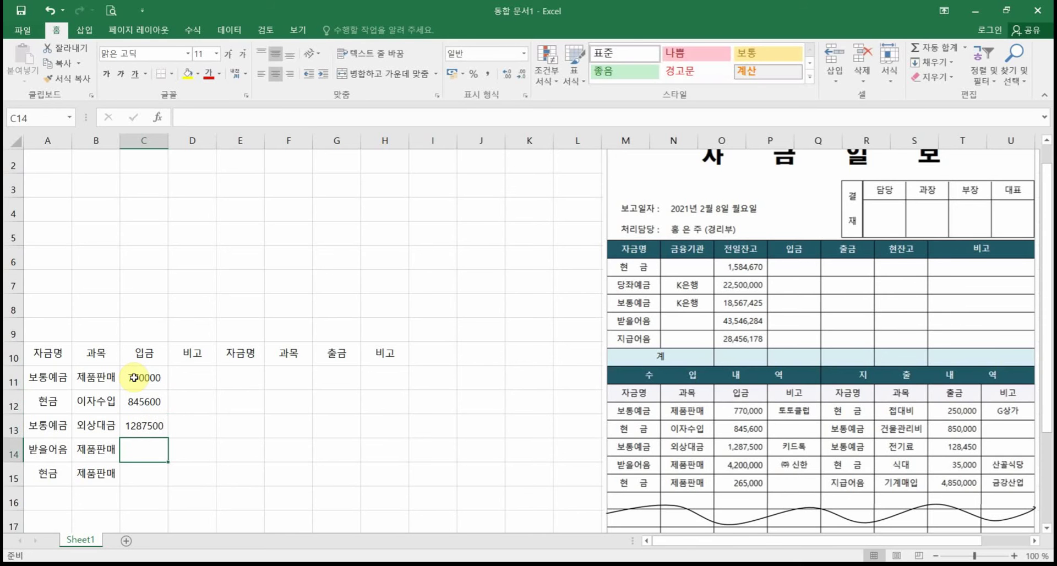
type("4200000")
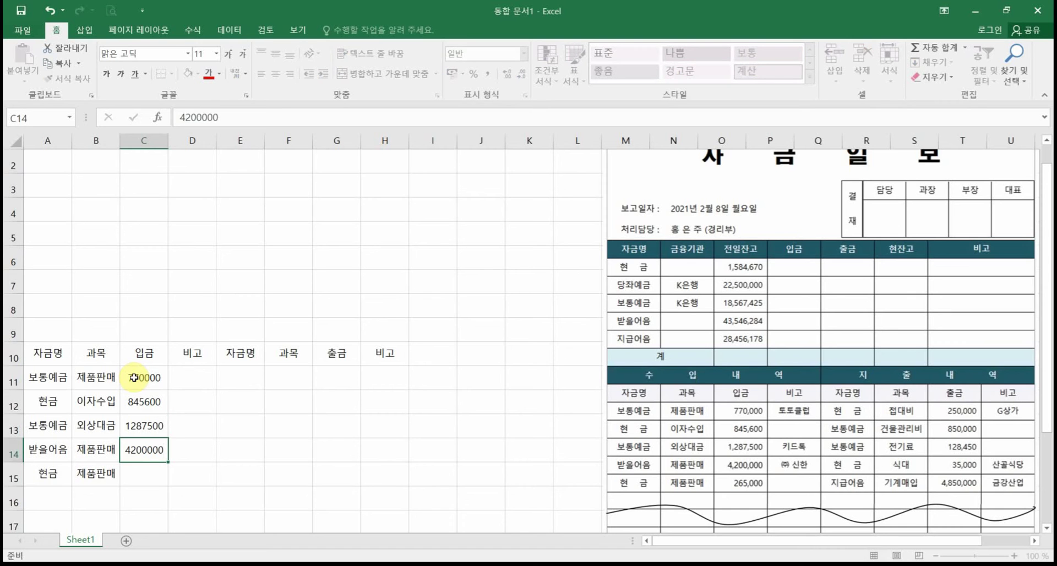
key("Return")
type("265000")
key("Return")
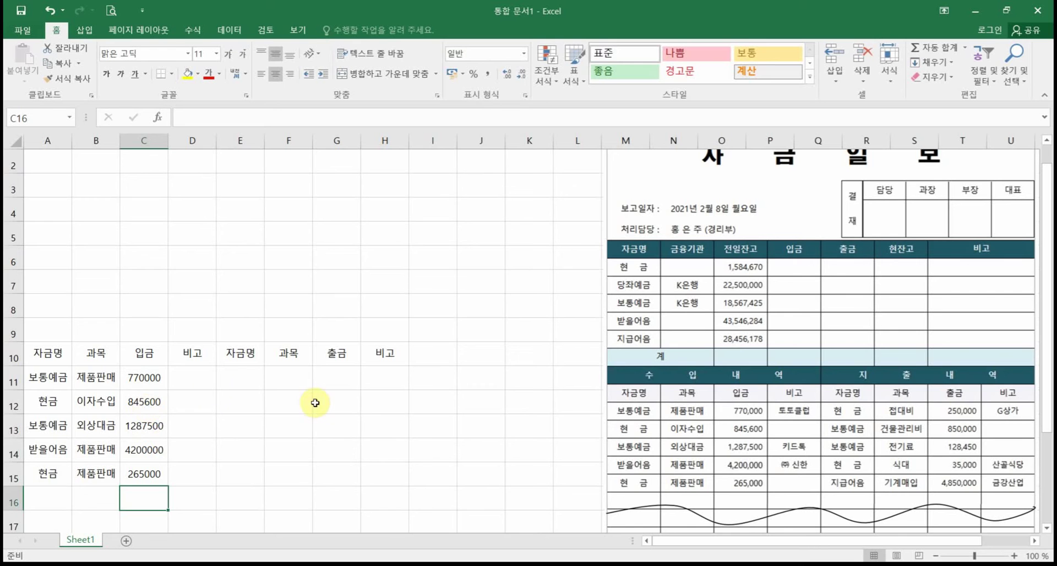
Step: Enter 토토클럽 in D11, 카드톡 in D13 and ㈜신한 in D14
left_click(201, 385)
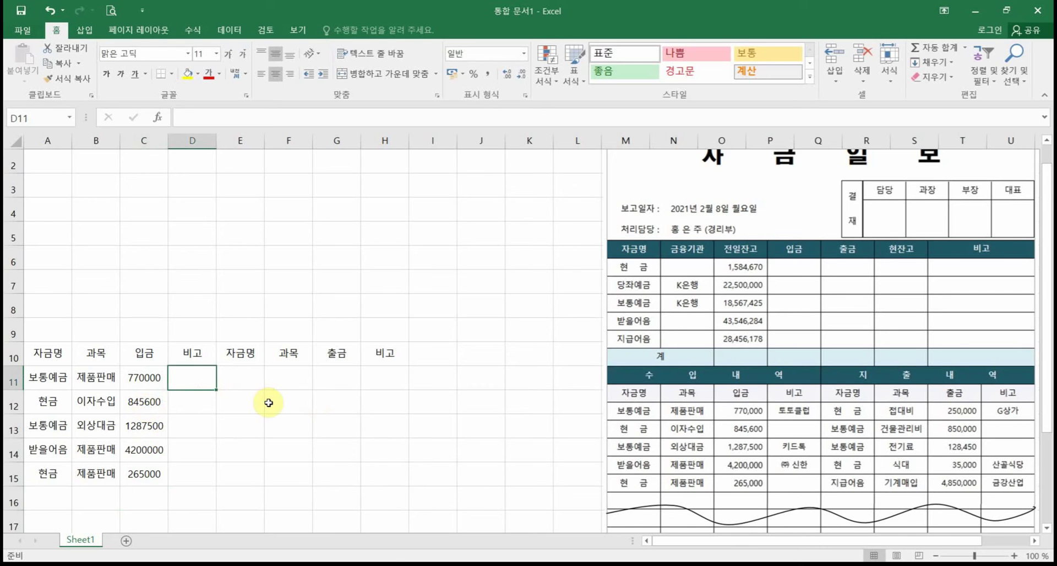
type("토토클럽")
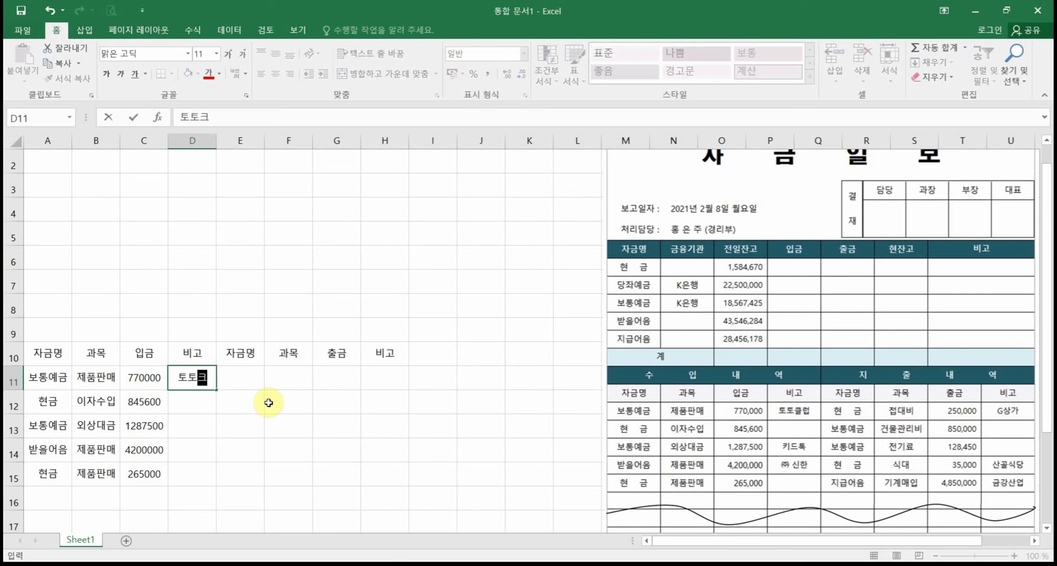
key("Return")
key("Return")
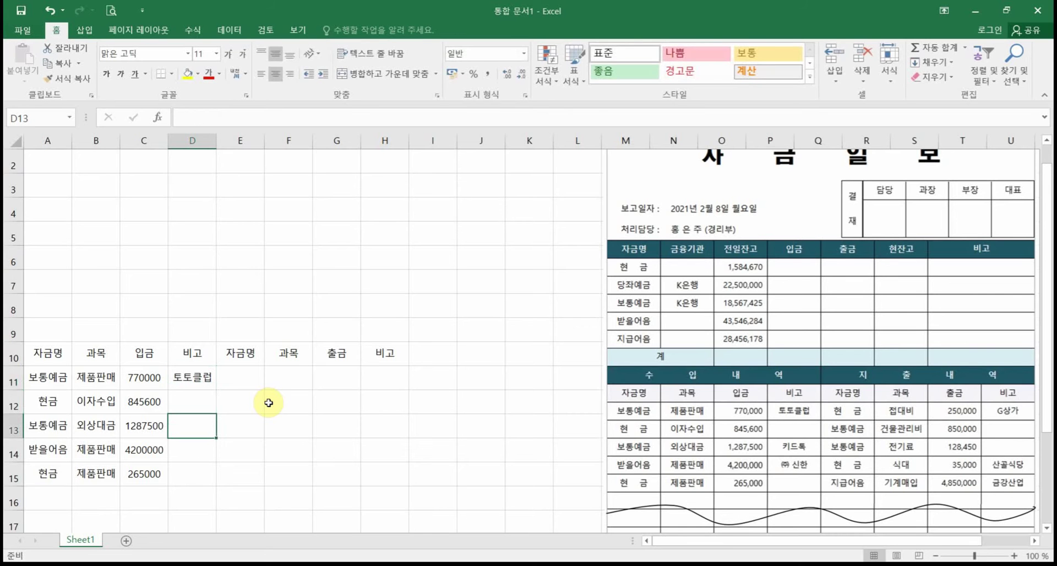
type("카드록")
key("BackSpace")
key("BackSpace")
key("BackSpace")
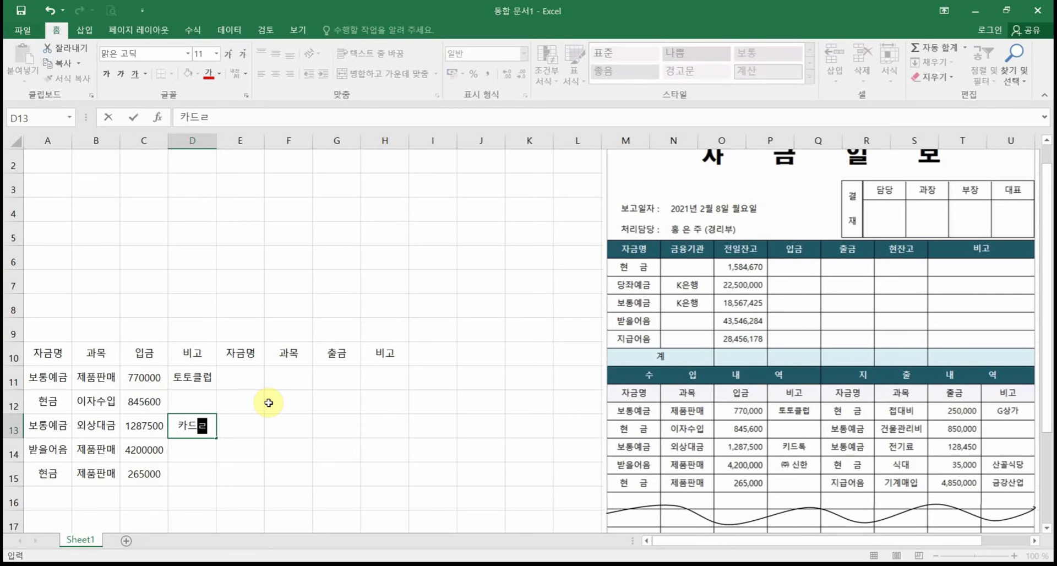
type("ㅌㅗㄱ")
key("Return")
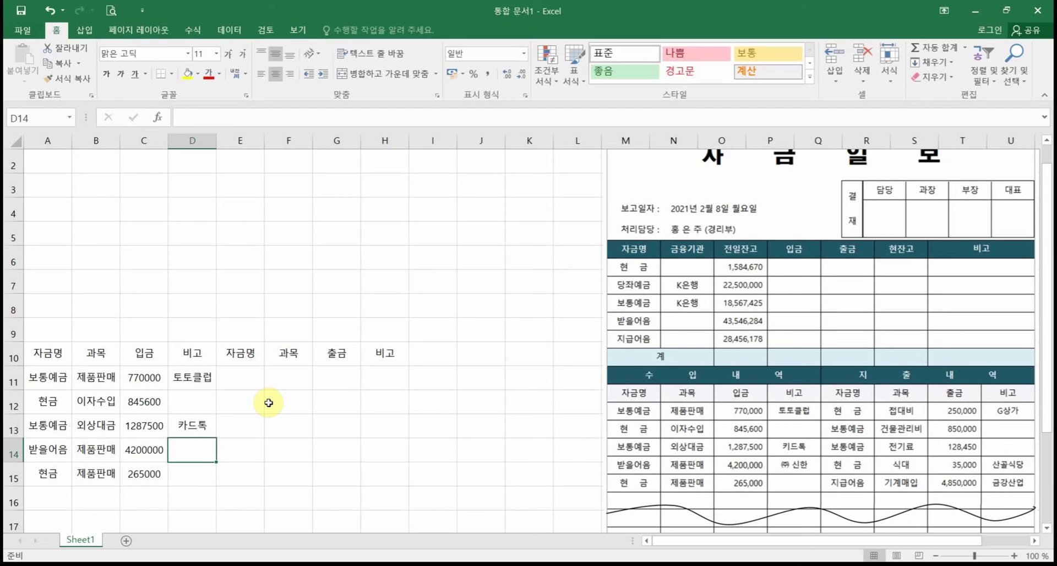
type("(주")
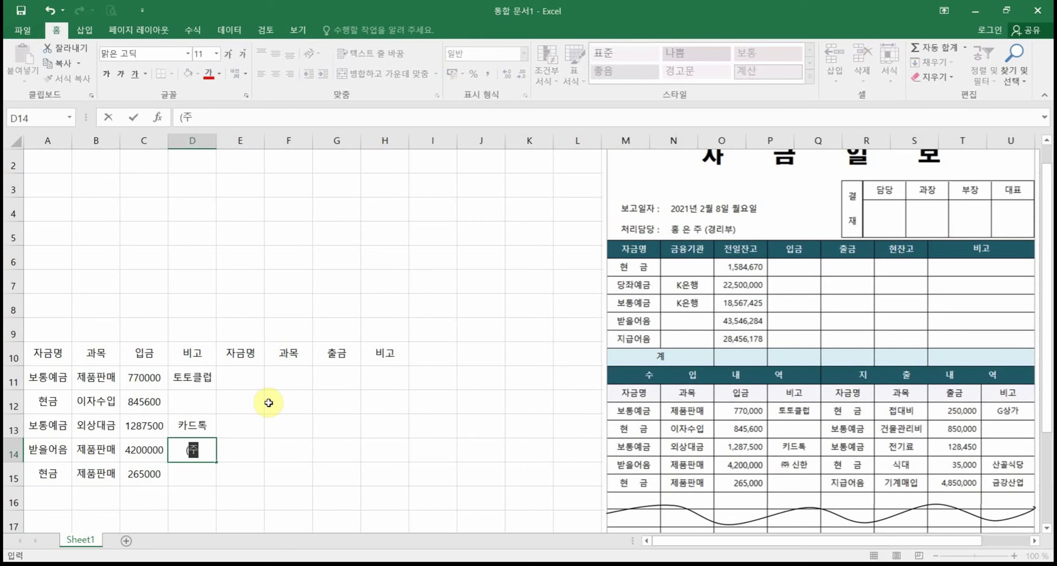
type(")신한")
key("ctrl+Return")
key("Return")
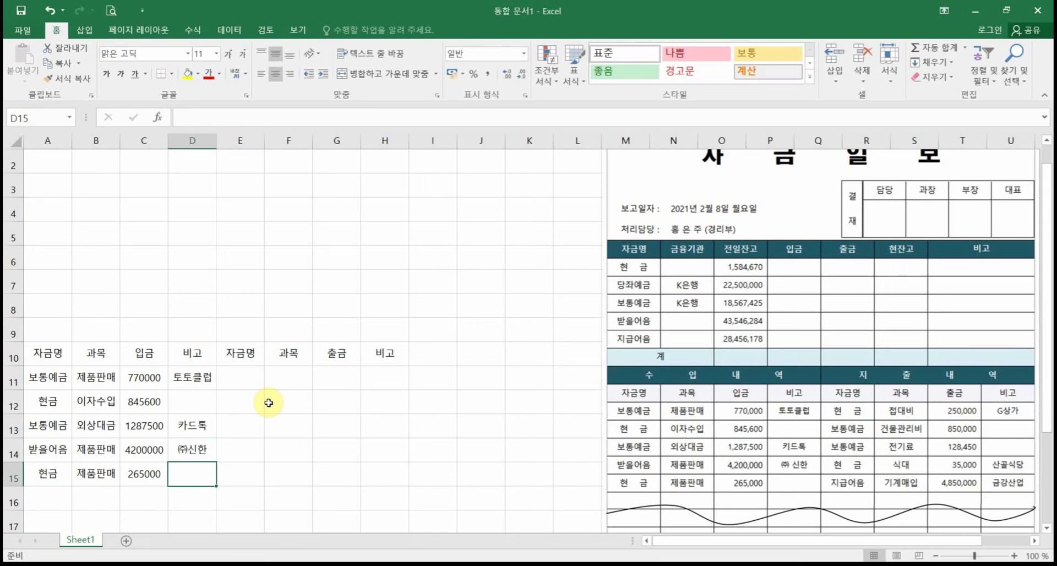
left_click(250, 377)
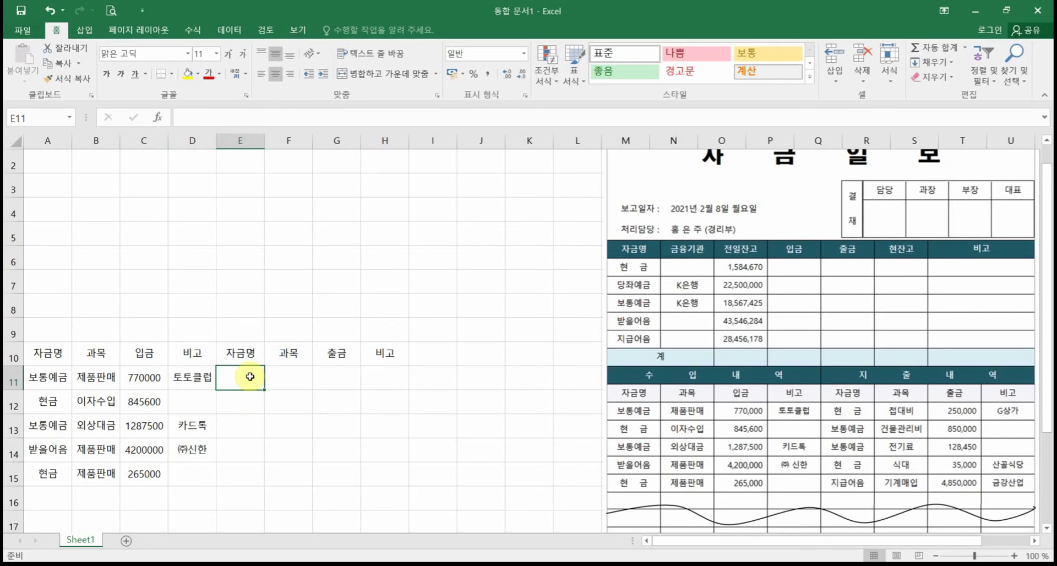
Step: Find the (주) → ㈜ entry in Proofing's AutoCorrect options, then cancel
left_click(23, 30)
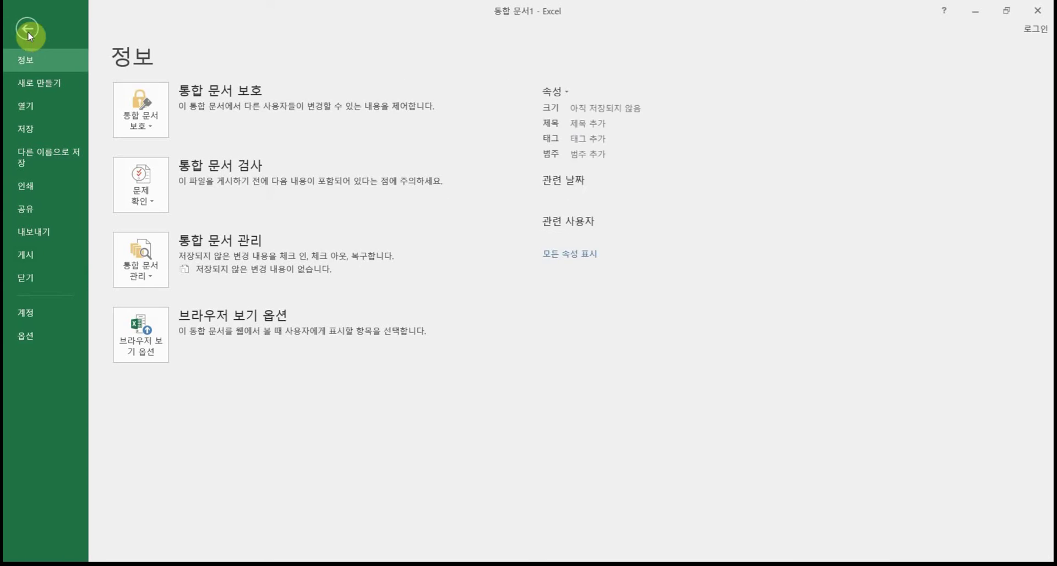
left_click(29, 334)
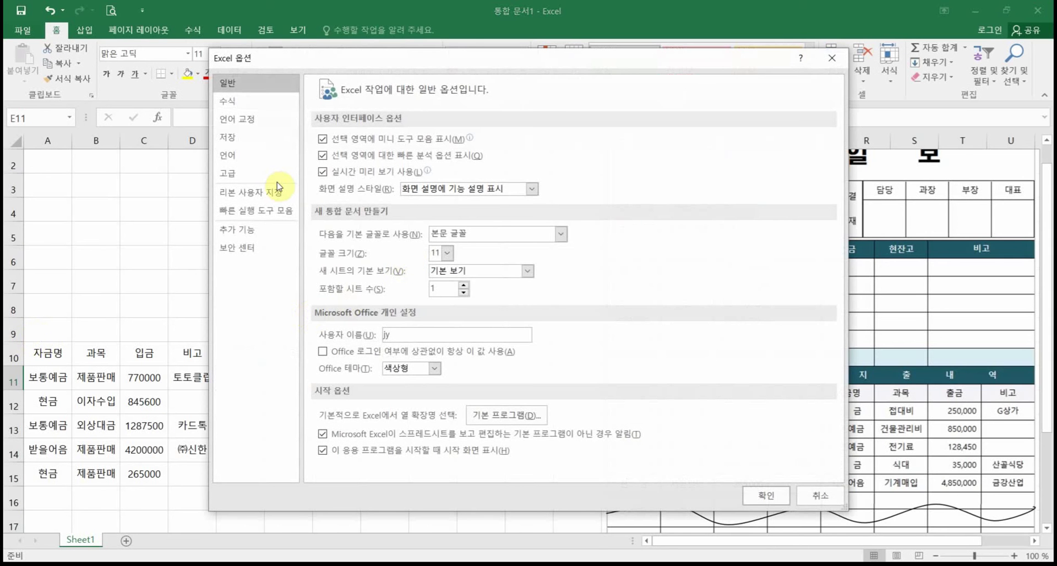
left_click(234, 157)
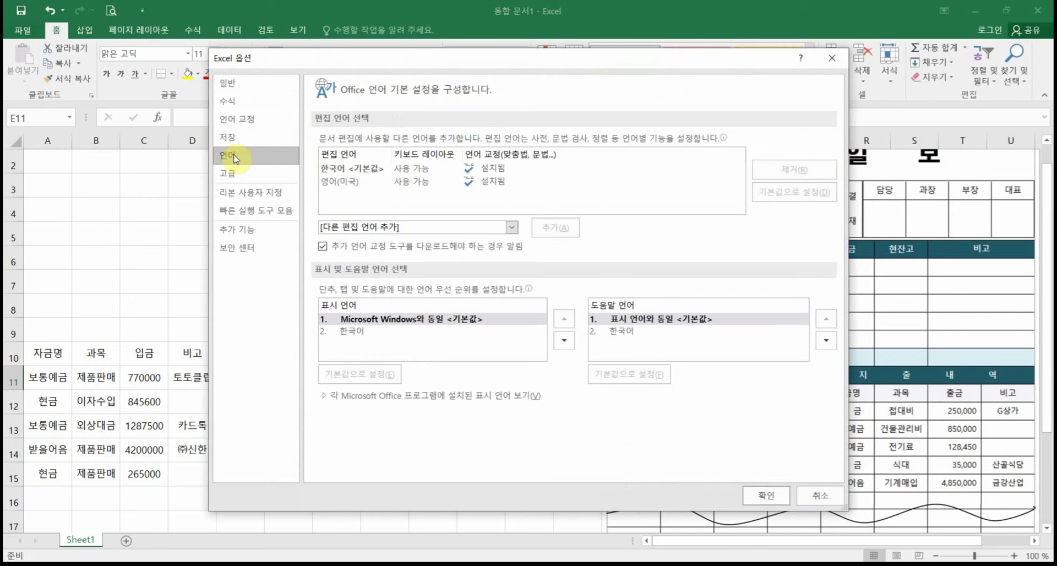
left_click(230, 84)
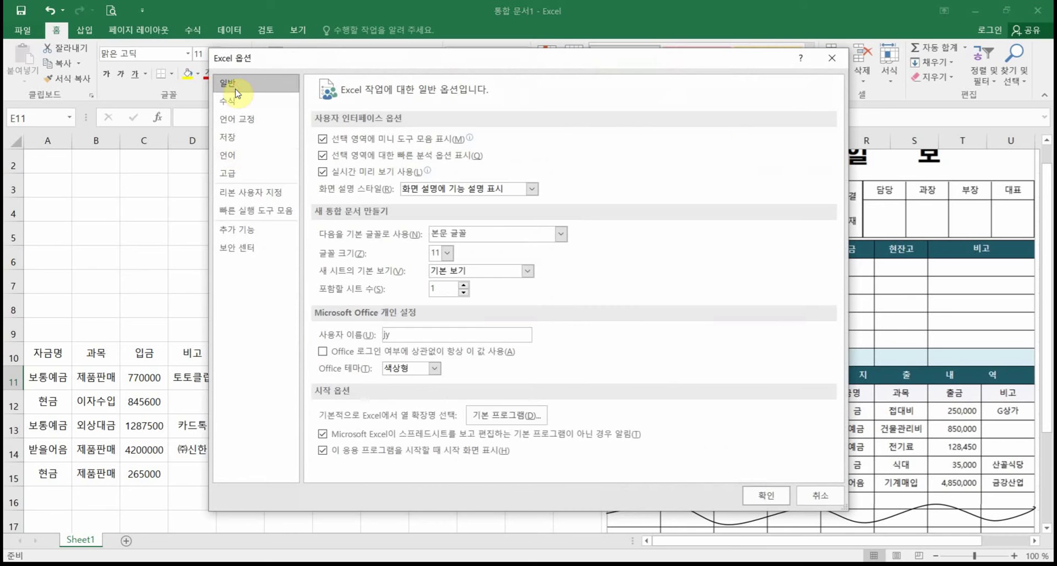
left_click(237, 124)
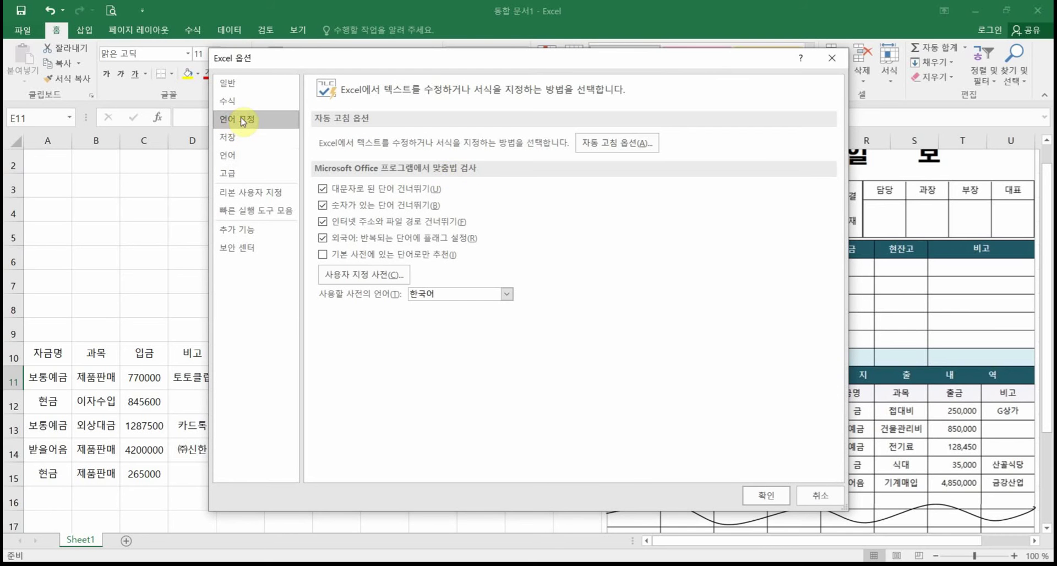
left_click(615, 150)
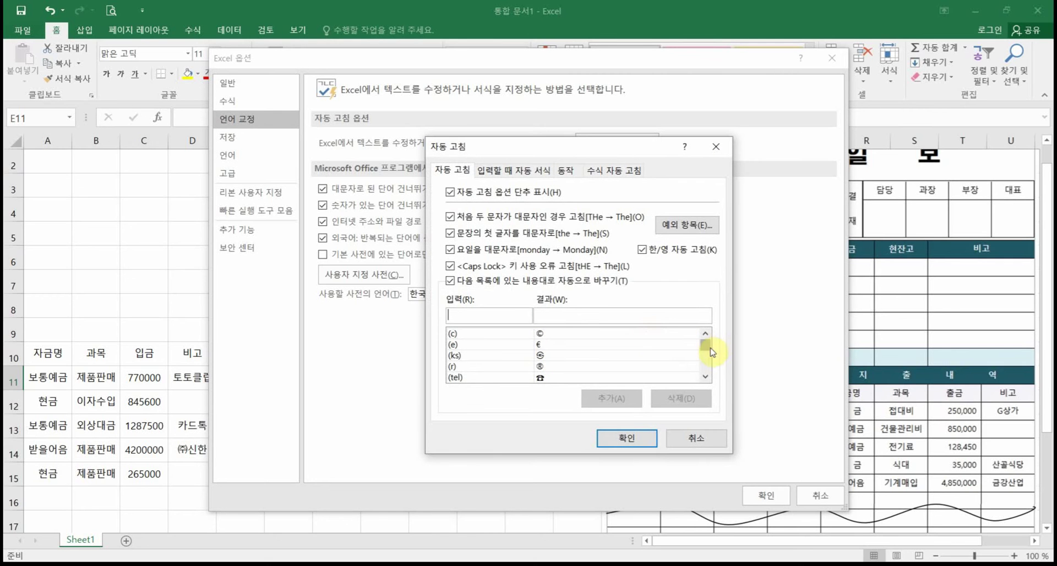
left_click_drag(710, 351, 707, 316)
left_click(483, 314)
type("(주")
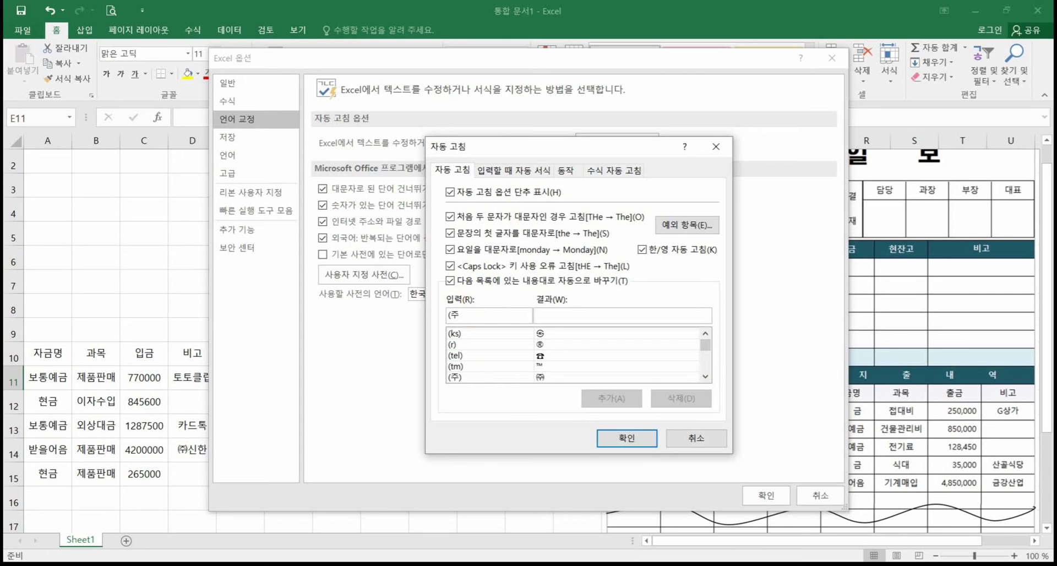
type(")")
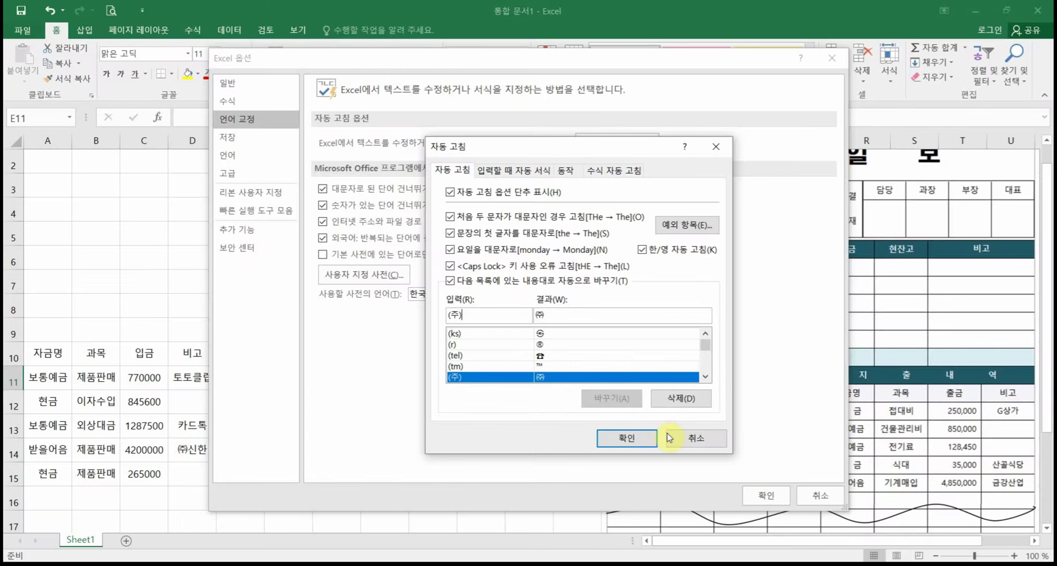
left_click(697, 443)
Step: Enter the fund names 현금, 보통예금, 보통예금, 현금, 지급어음 in E11:E15
left_click(801, 498)
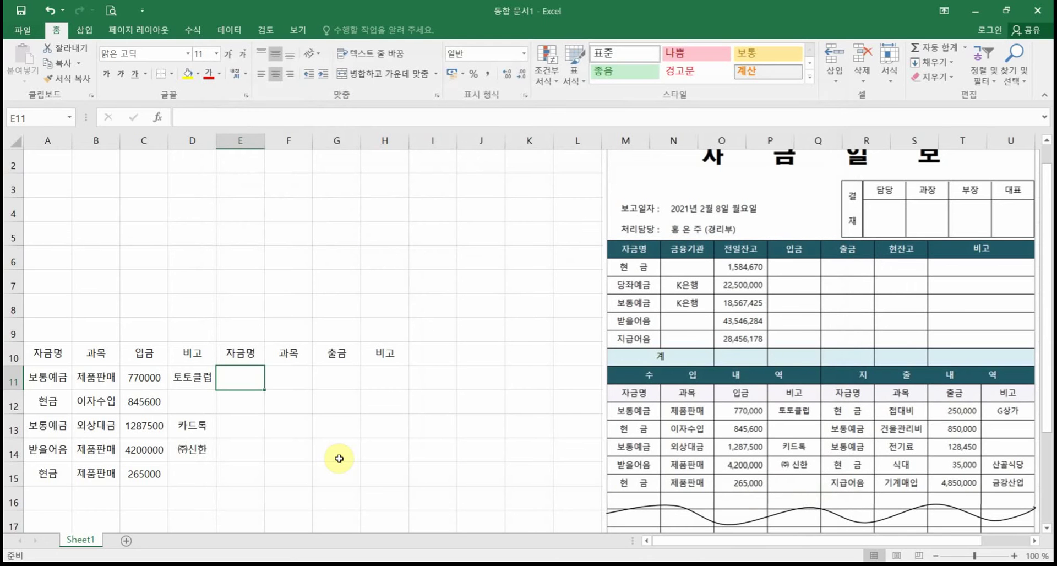
type("현ㄱ")
key("Return")
type("보통ㅇ")
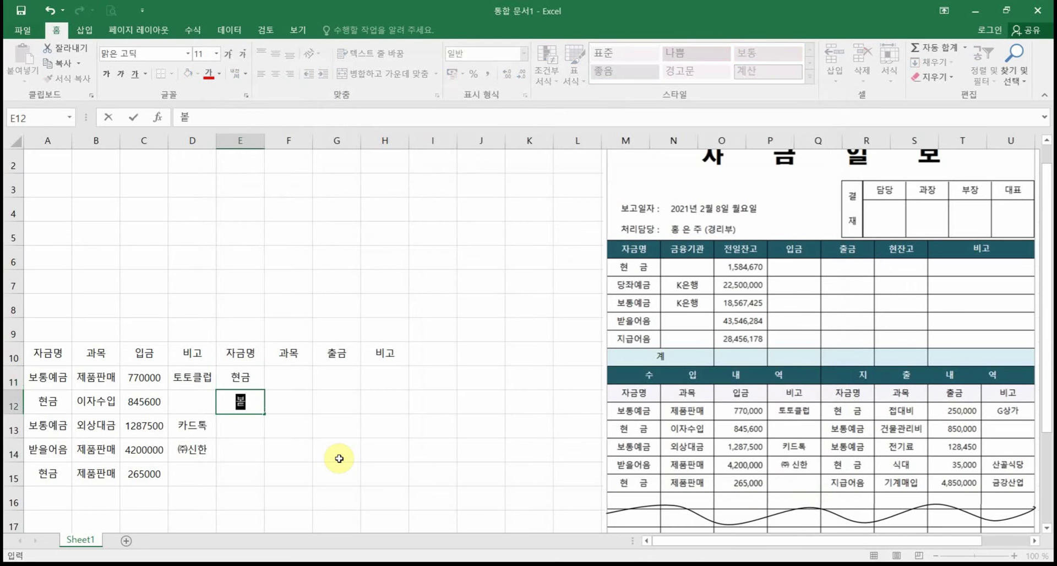
type("금")
key("Return")
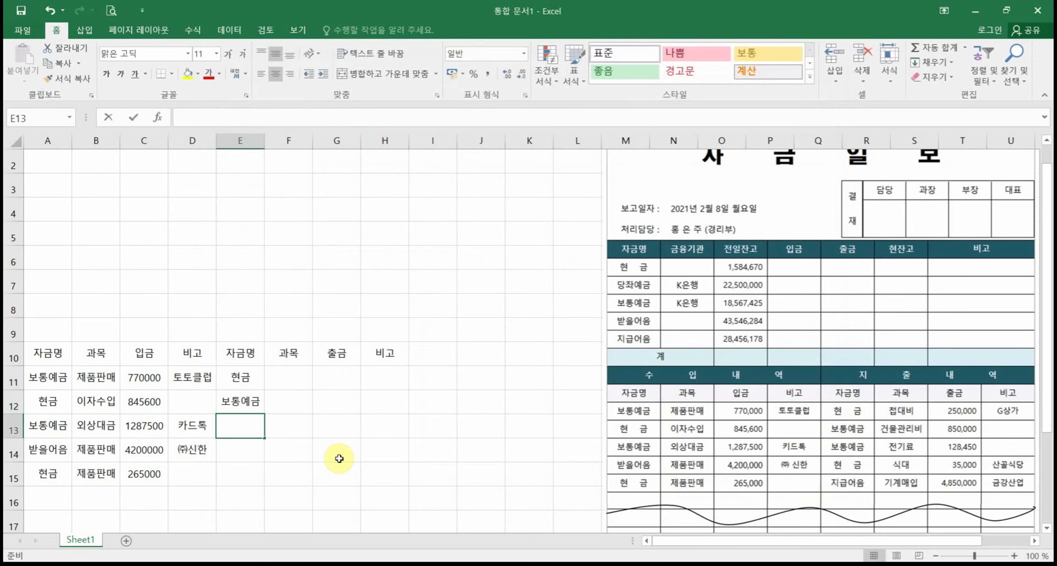
type("보통예금")
key("Return")
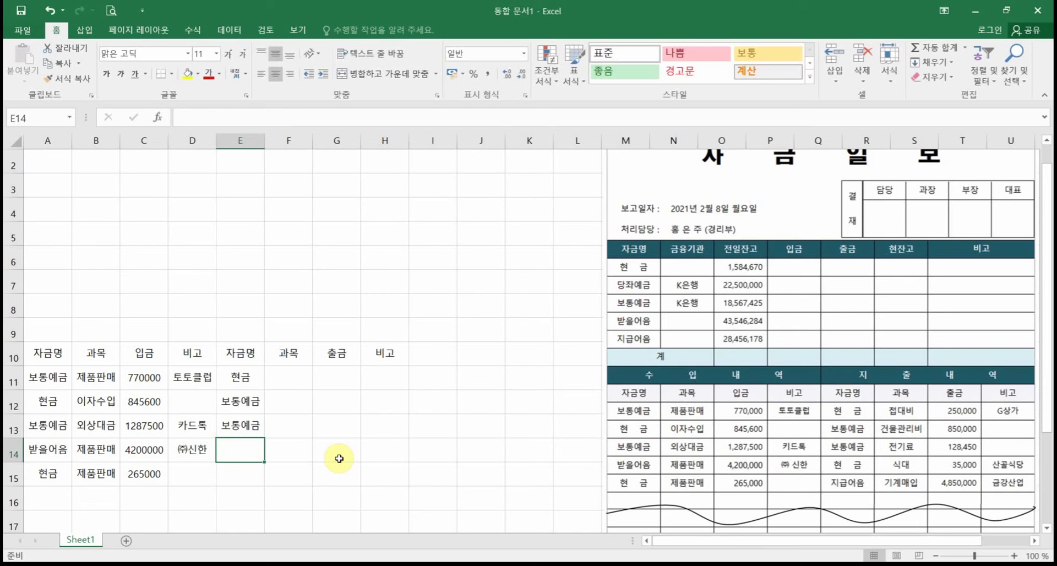
type("현금")
key("Return")
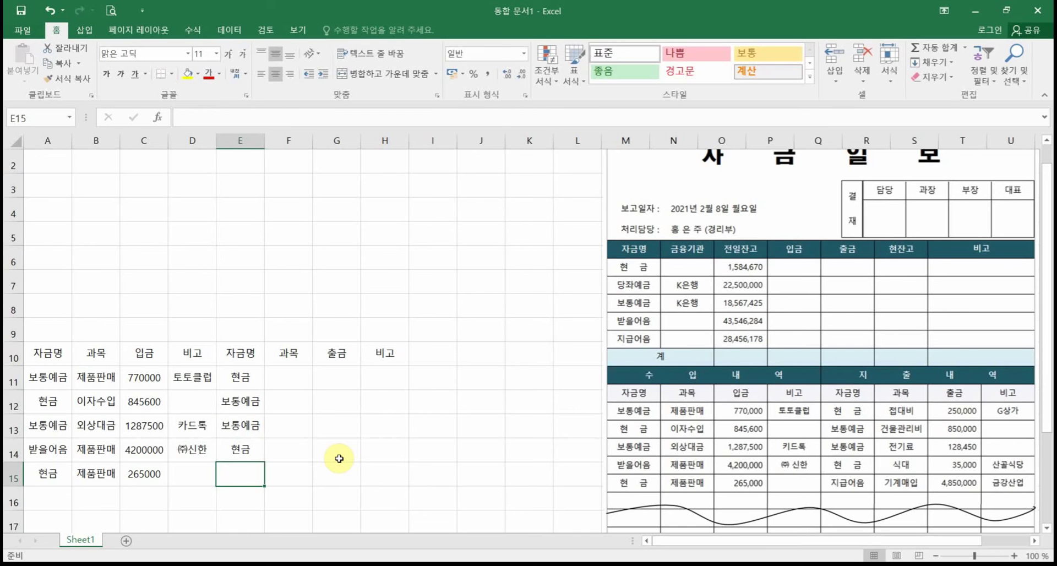
type("ㅈ급어음")
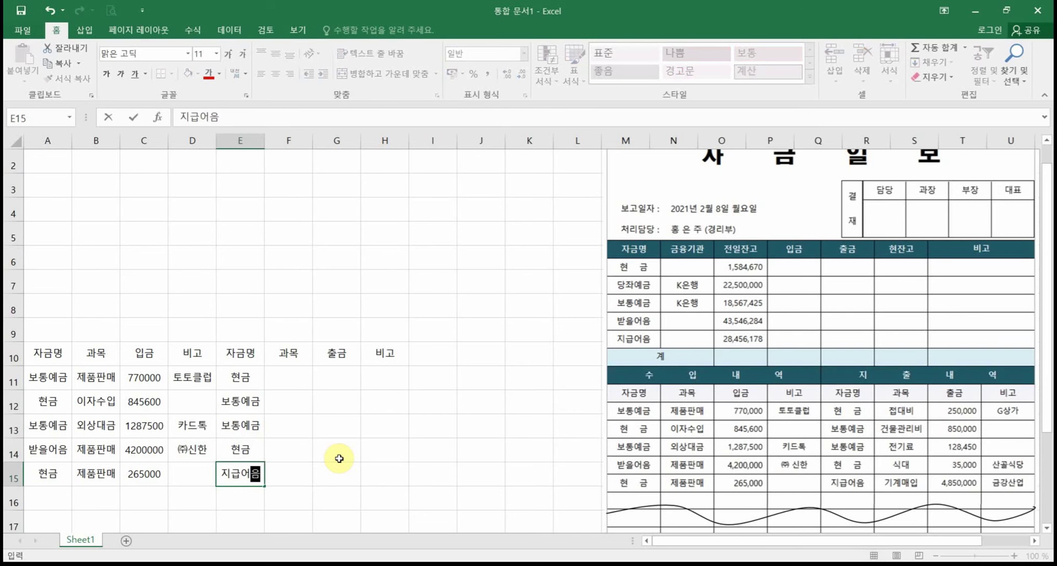
key("Return")
key("Return")
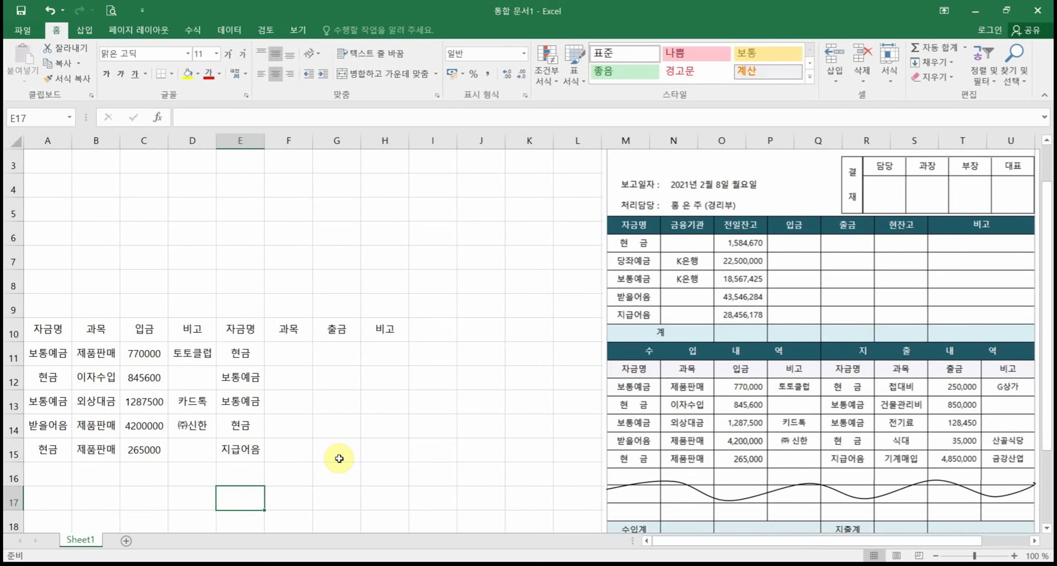
type("보")
key("BackSpace")
key("BackSpace")
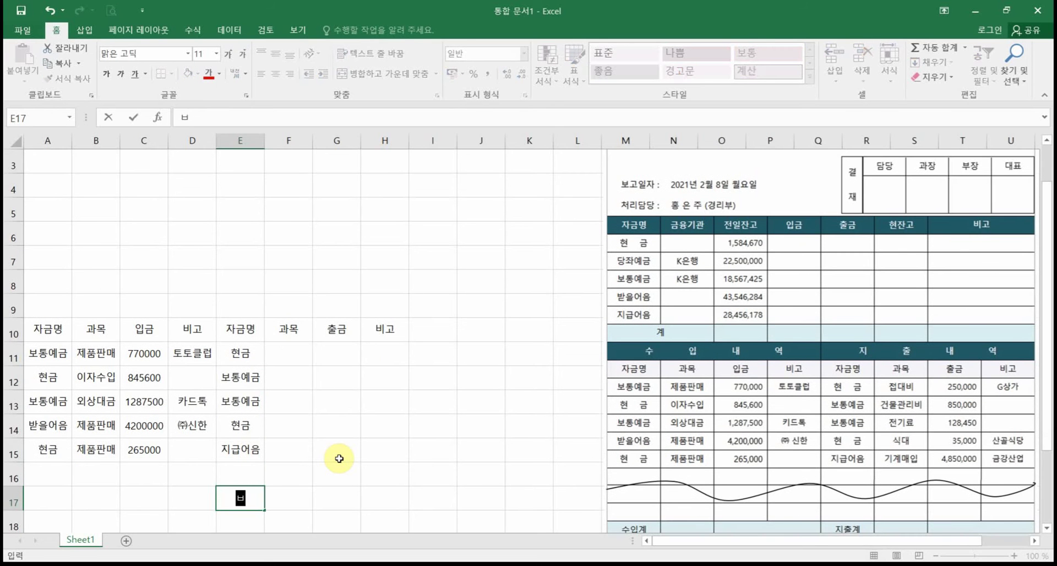
Step: Enter the expense items 접대비, 건물관리비, 전기료, 식대, 기계매입 in F11:F15
left_click(302, 354)
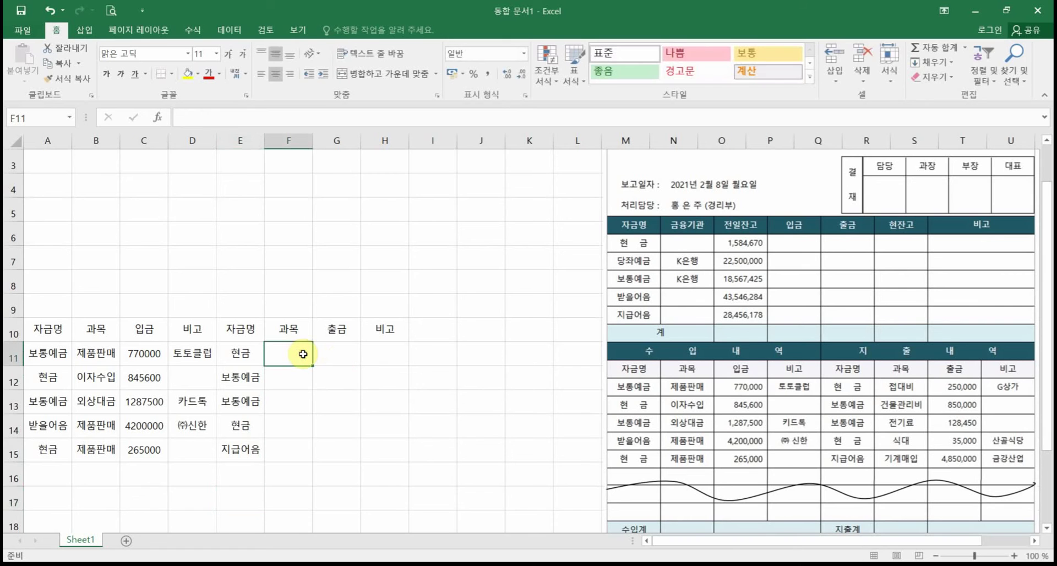
type("접대비")
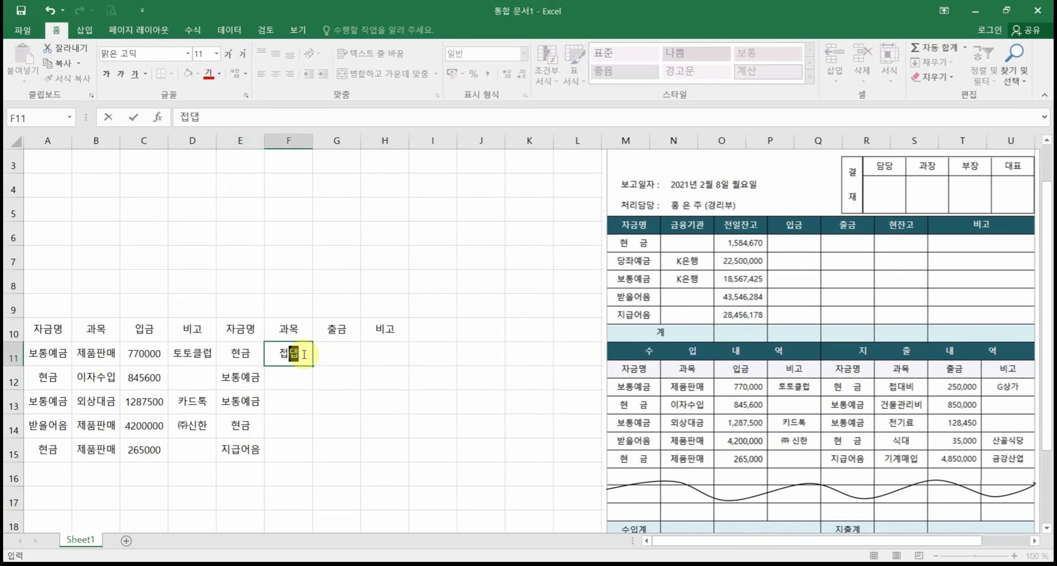
key("Return")
type("거ㄴ물관리비")
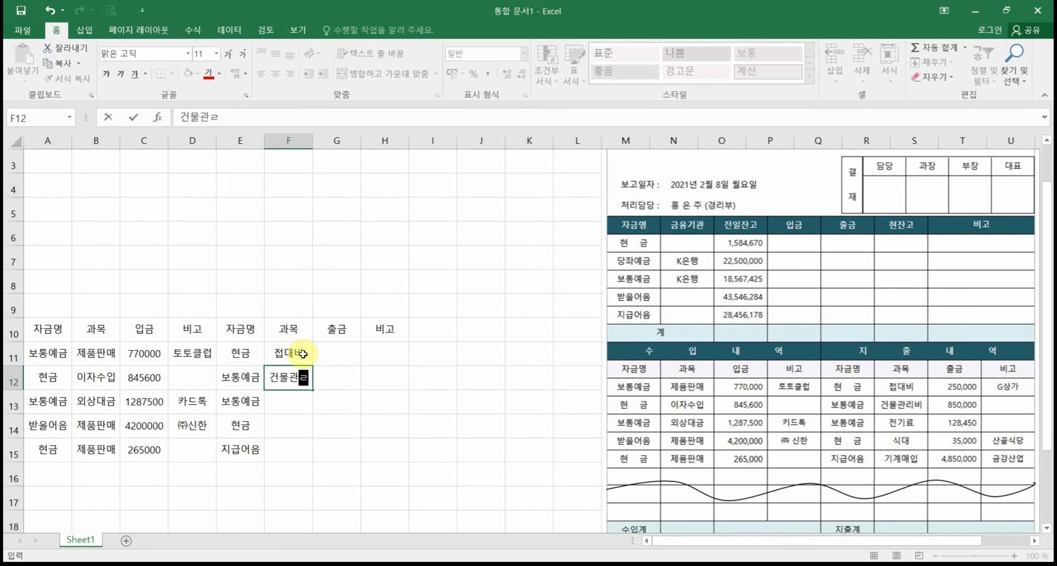
key("Return")
type("ㅈㅓㄴ기료")
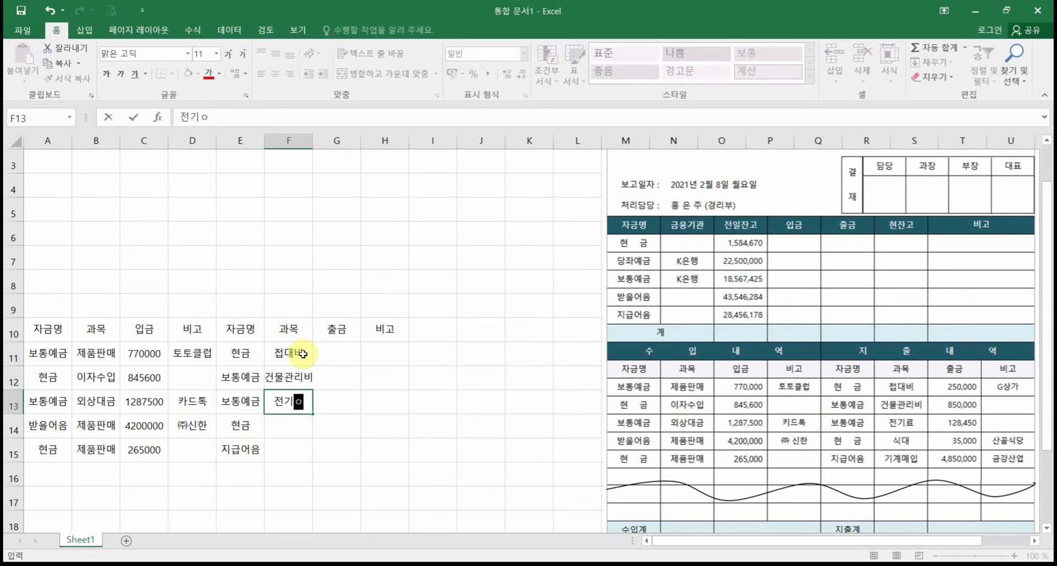
key("Return")
type("식대")
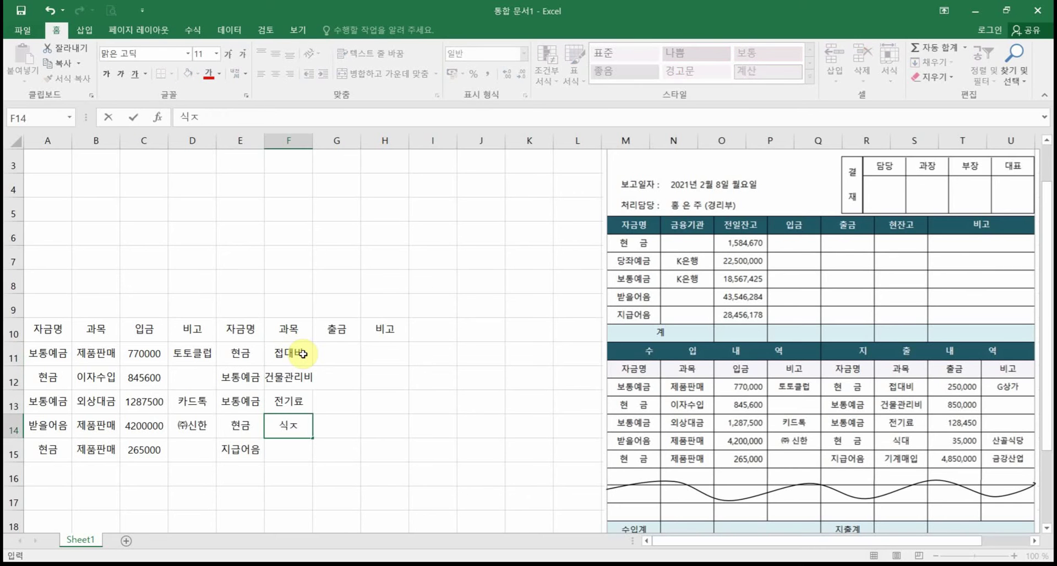
key("Return")
type("기계매입")
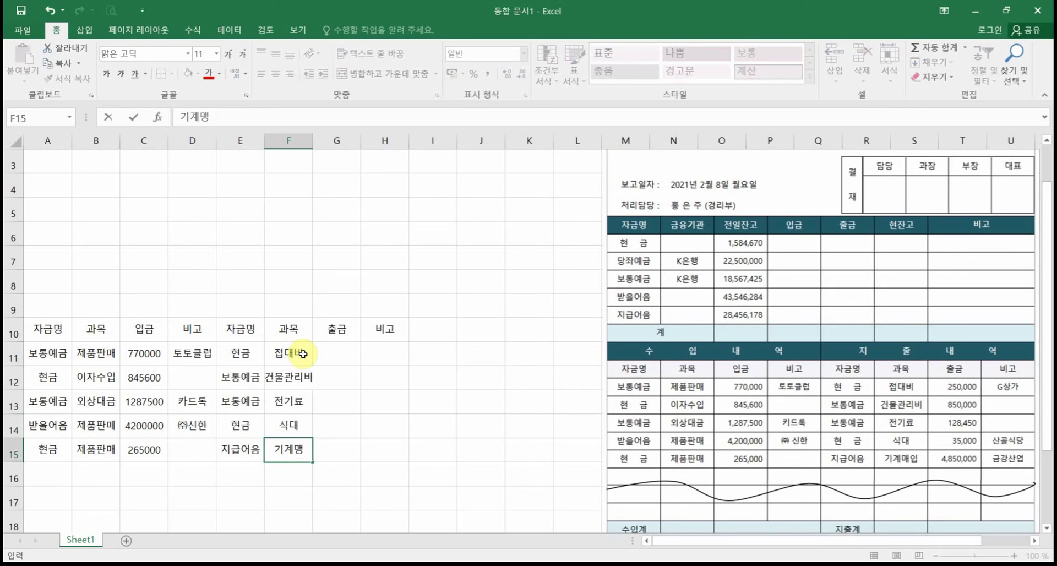
key("Tab")
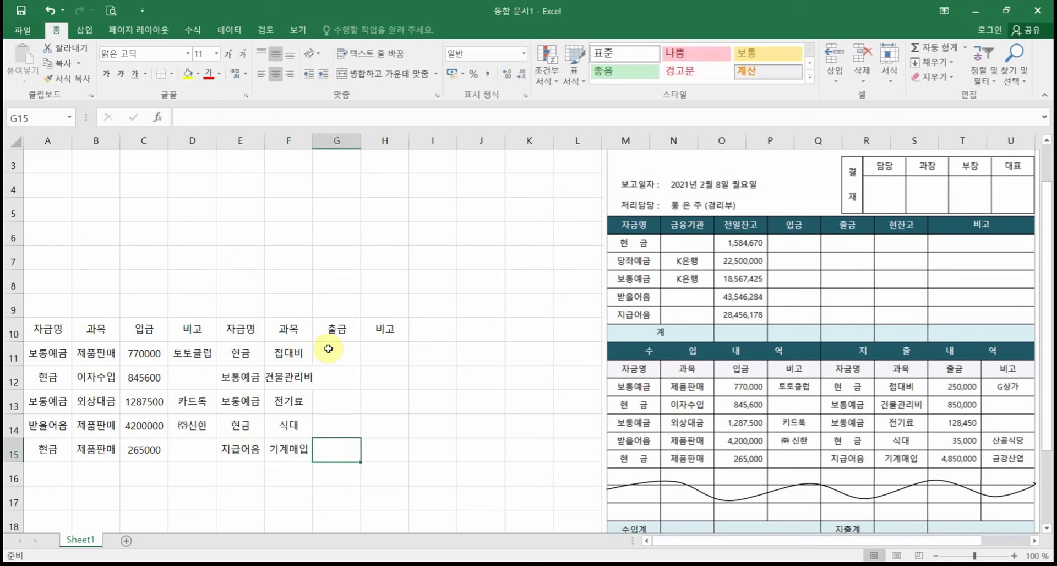
Step: Enter the 출금 amounts 250000, 8500000, 128450, 35000, 4850000 in G11:G15
left_click(325, 346)
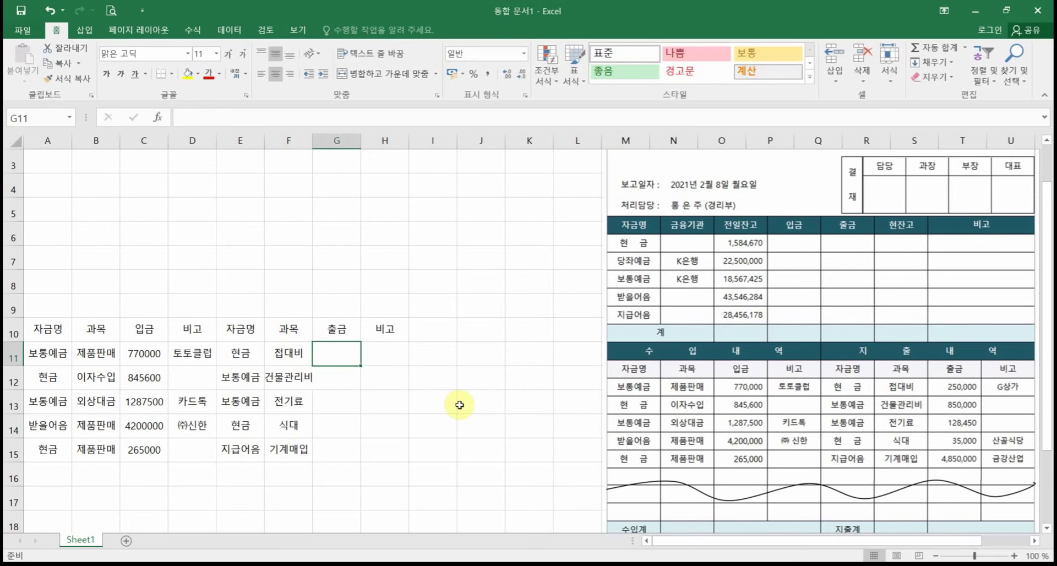
type("252=")
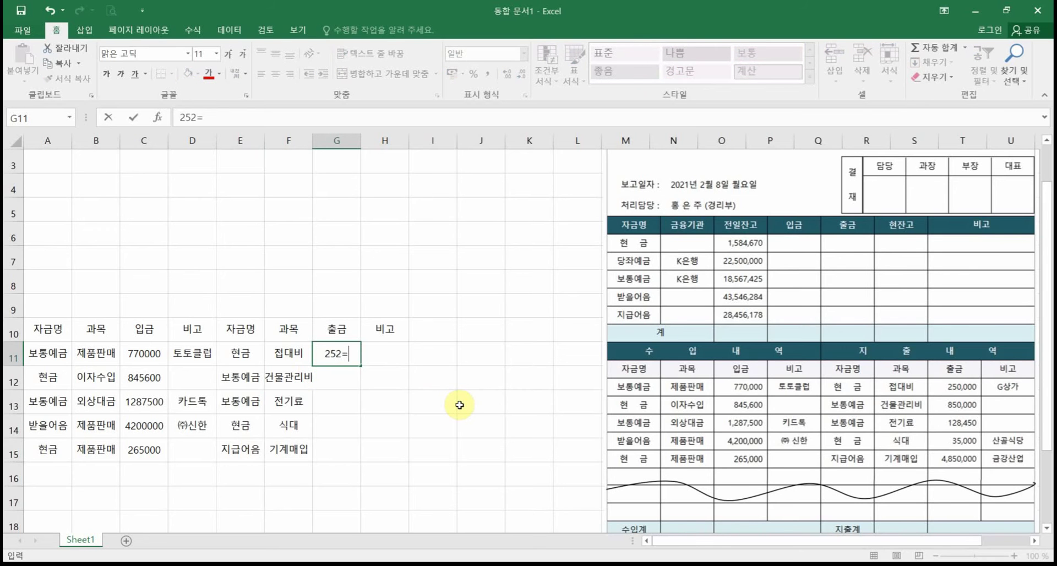
key("BackSpace")
type("0000")
key("Return")
type("850")
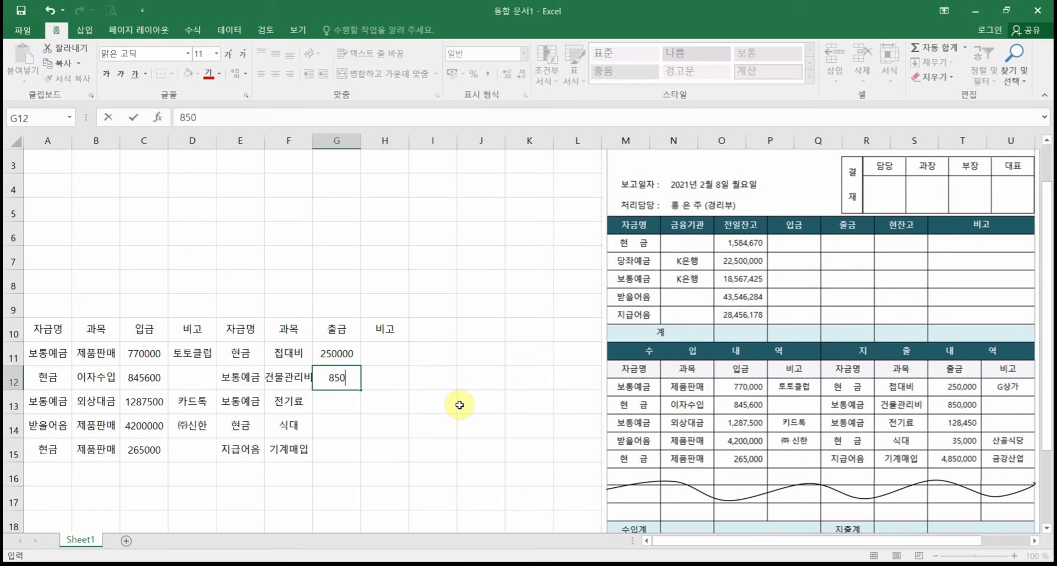
type("0000")
key("Return")
type("1")
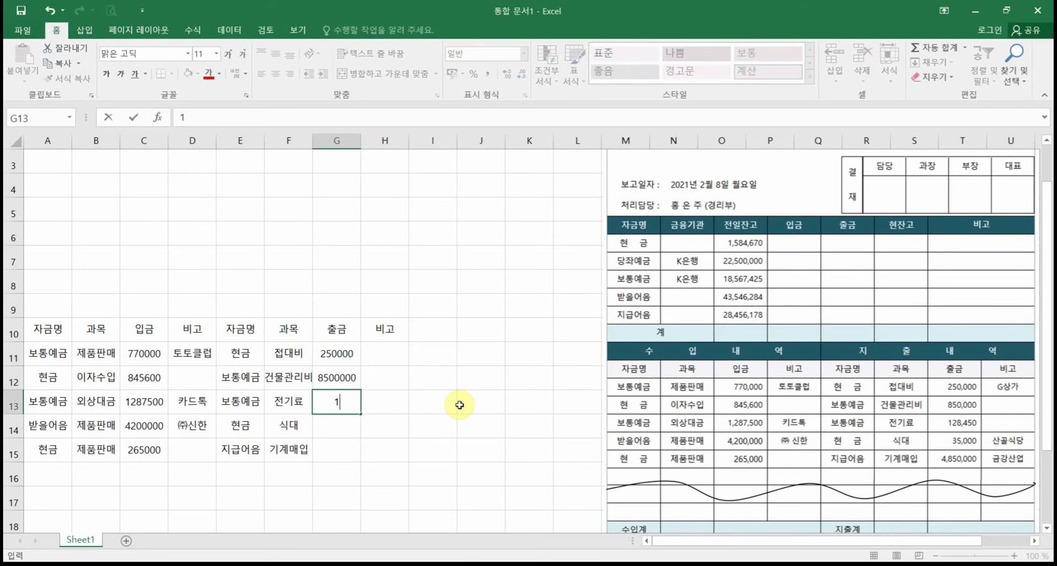
type("28450")
key("Return")
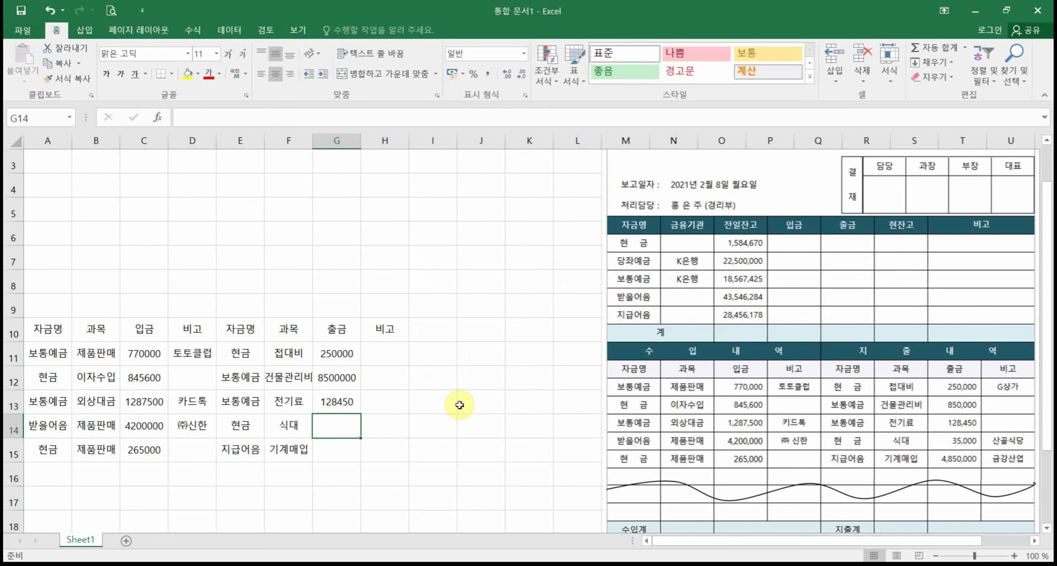
type("35000")
key("Return")
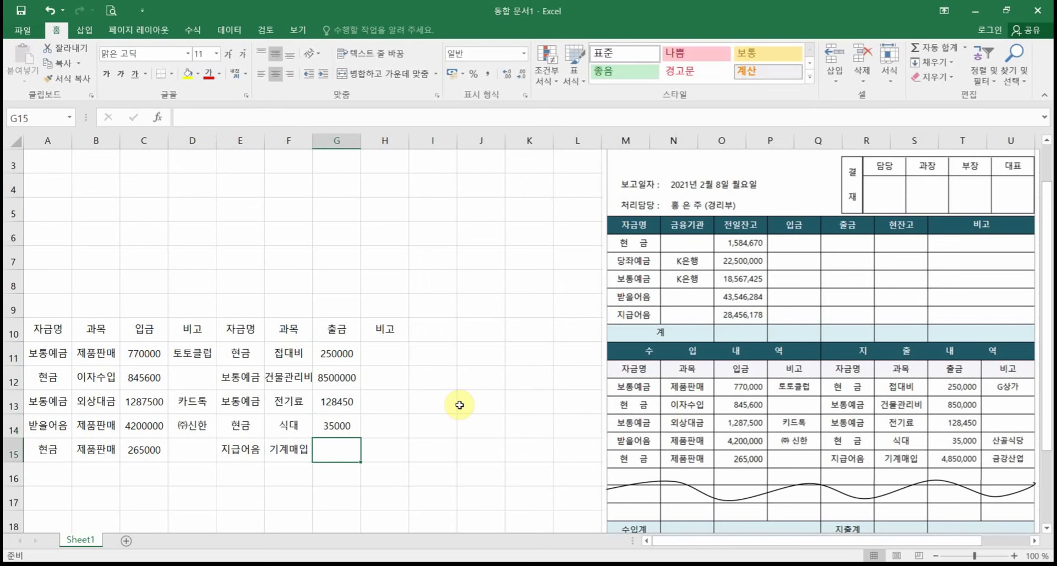
type("485")
type("0000")
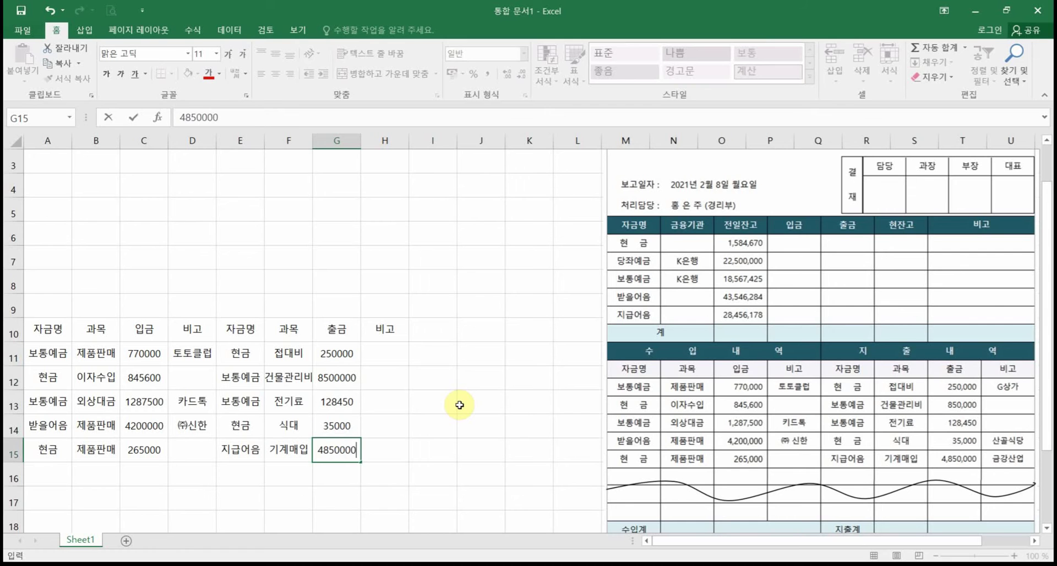
key("Return")
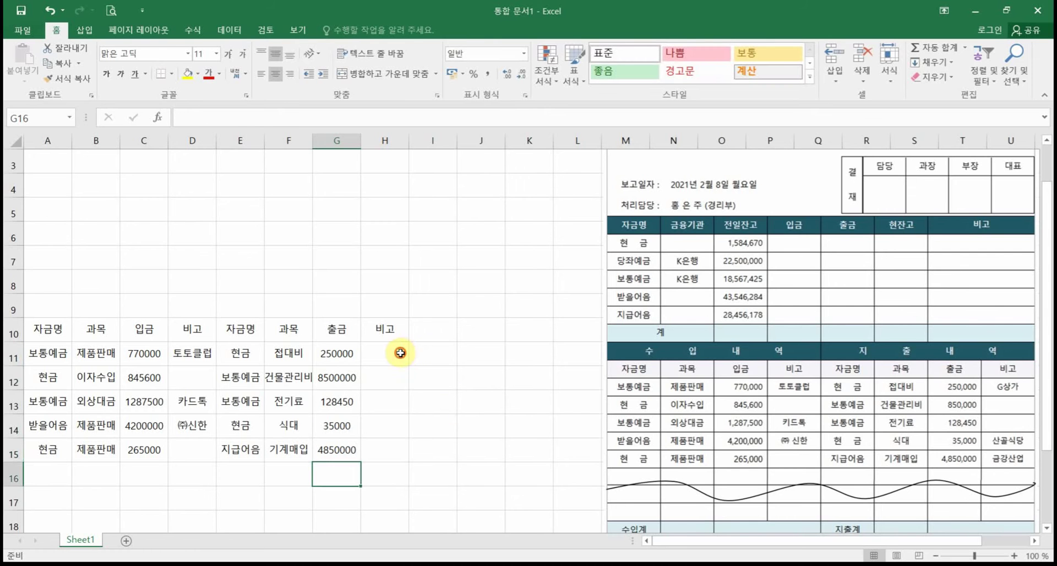
Step: Add the notes G상가 in H11 and 산골식당 in H14, and begin 금강산업 in H15
left_click(401, 353)
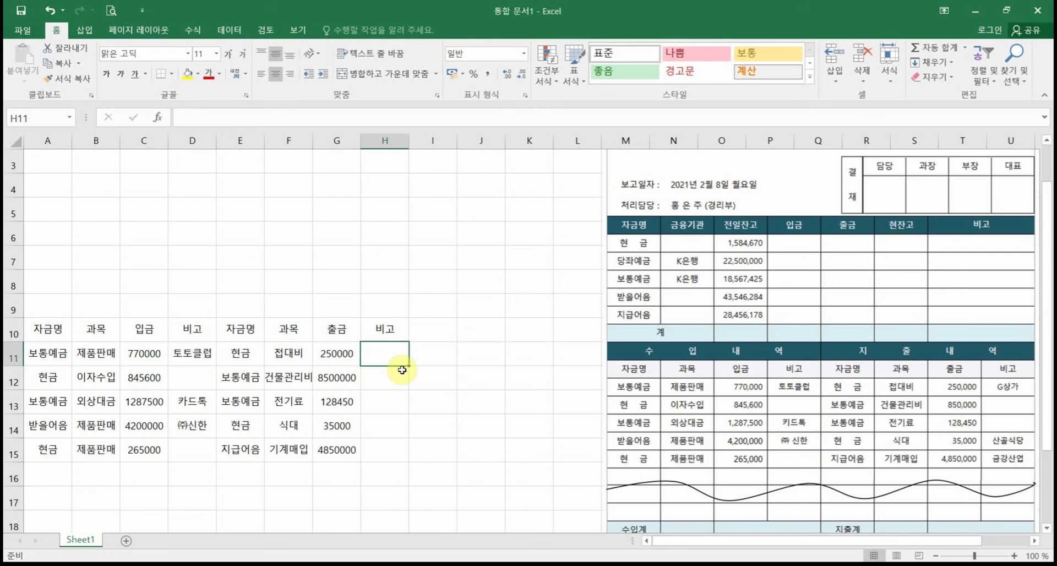
type("G상가")
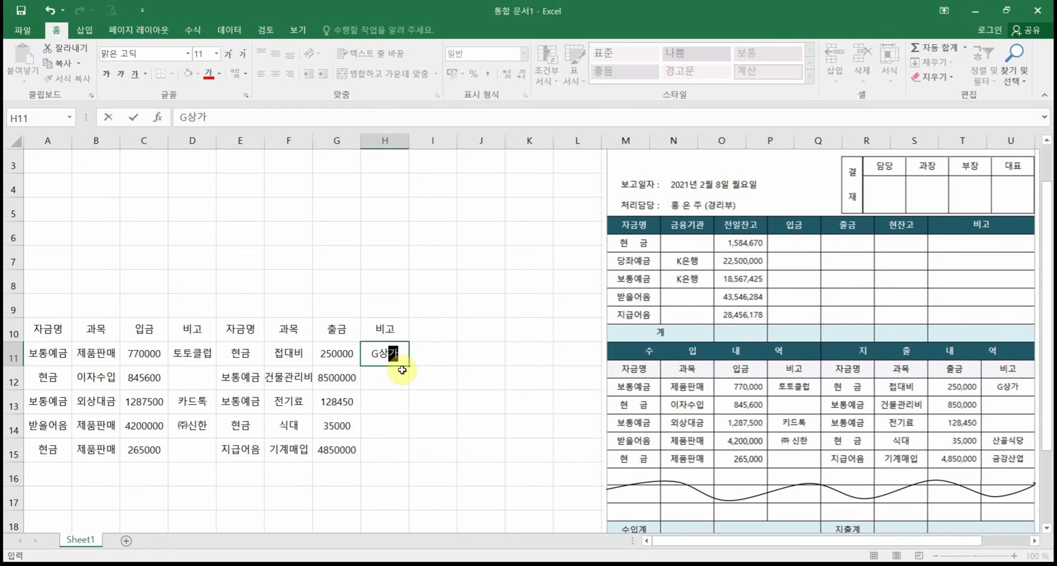
key("Return")
key("Down")
key("Down")
type("산고")
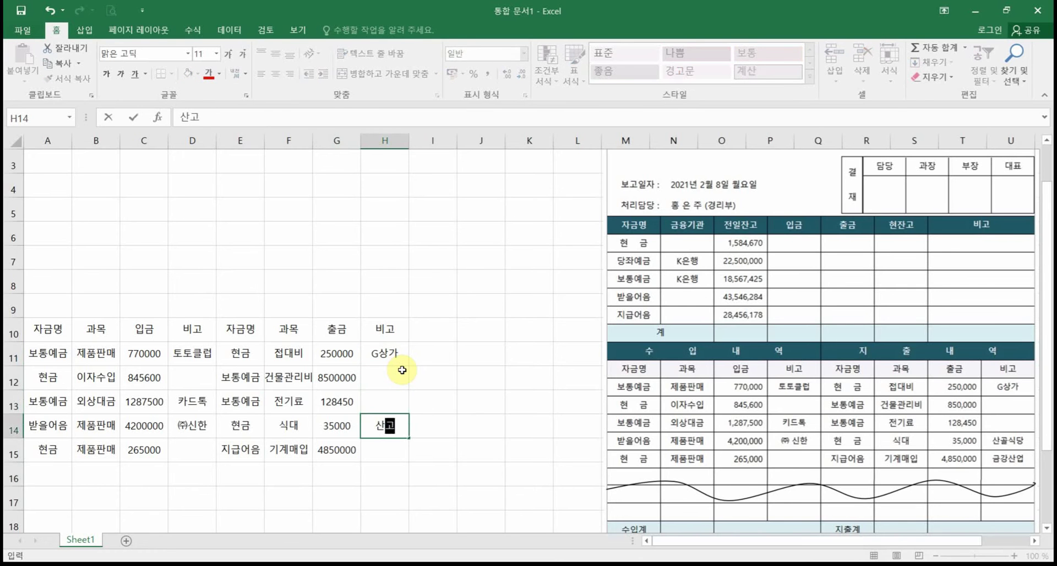
type("식당")
key("Return")
type("금")
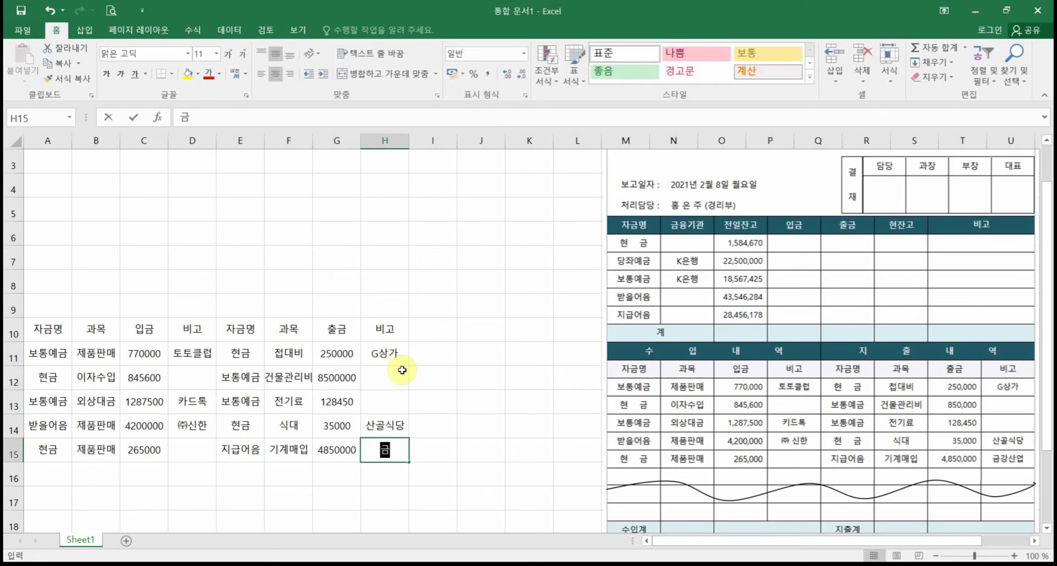
type("강산어")
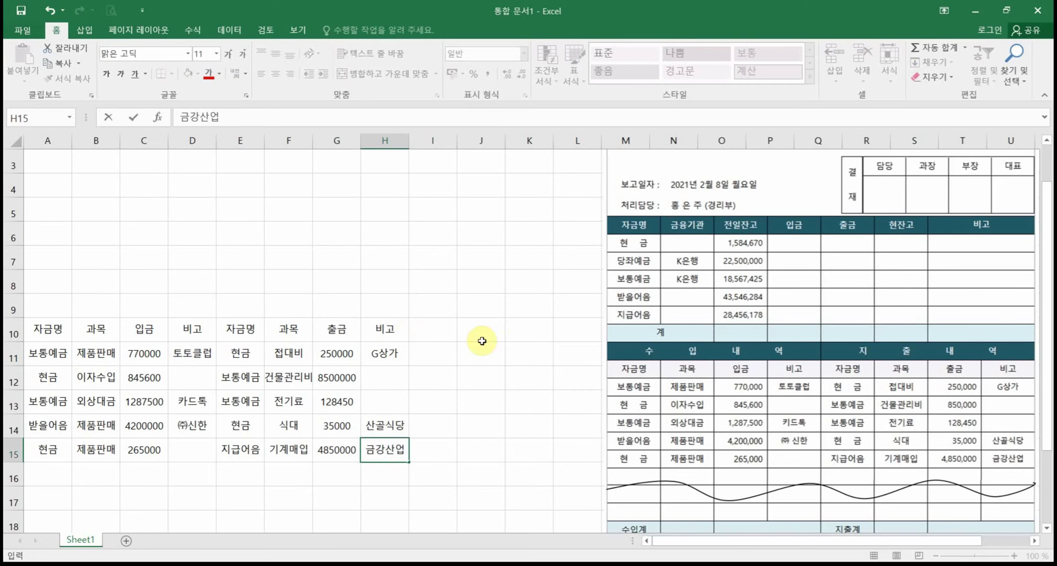
left_click(340, 450)
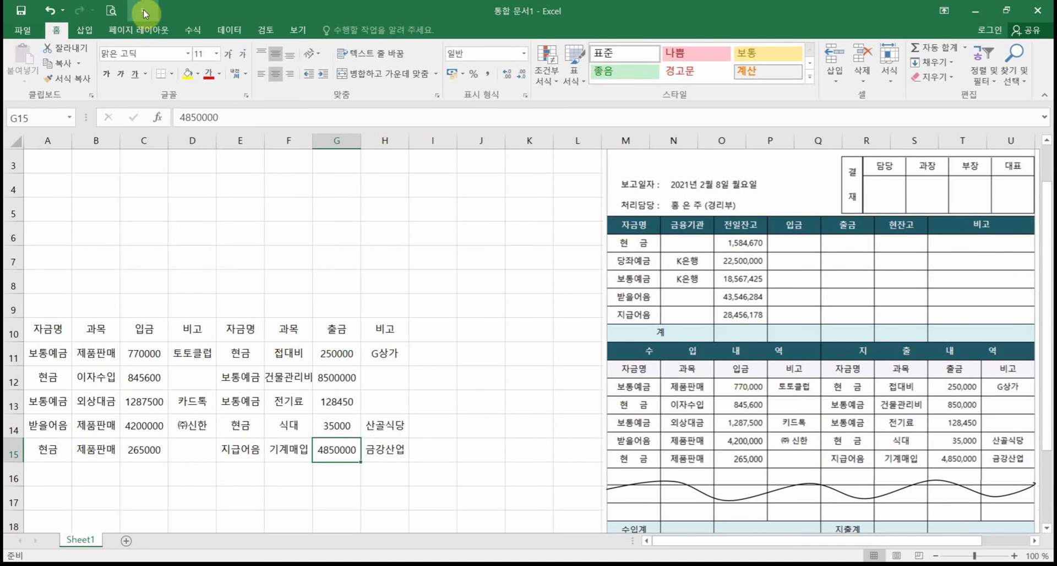
Step: Add the 인쇄 미리 보기 및 인쇄 command to the Quick Access Toolbar
left_click(144, 11)
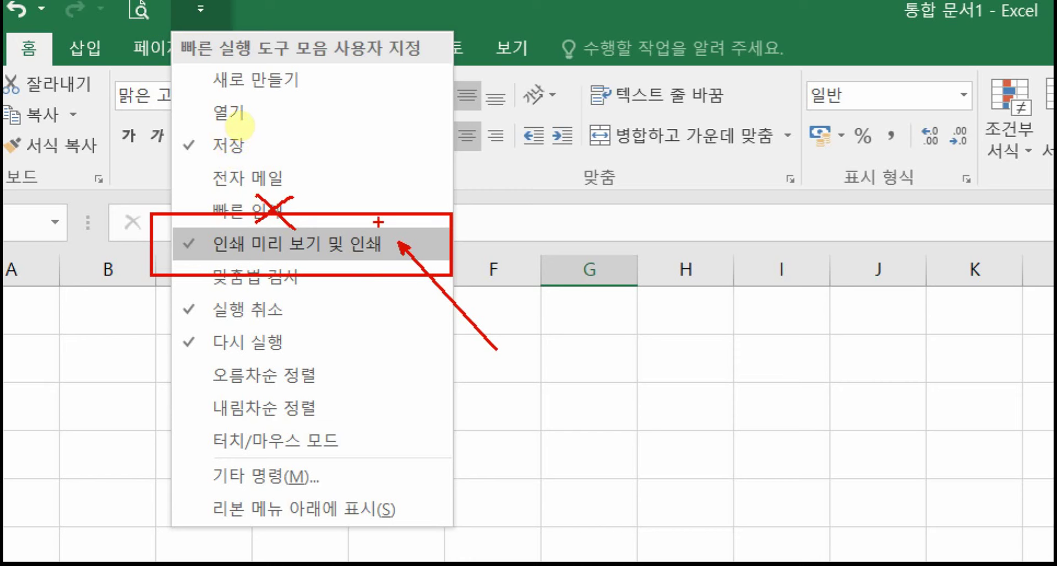
key("Escape")
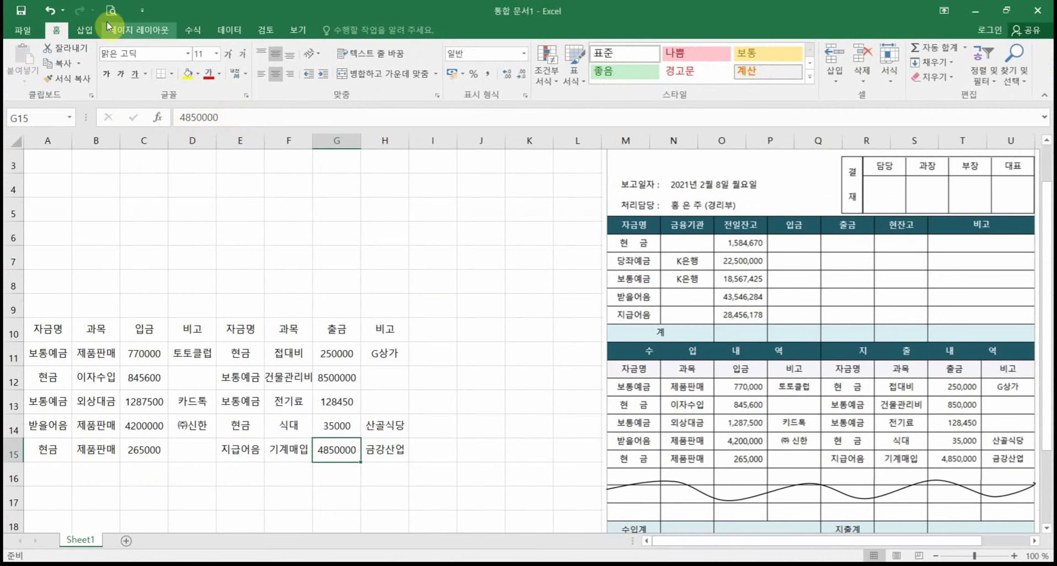
Step: Show the print preview with margin guides and drag the left margin to 1.58 cm
left_click(110, 11)
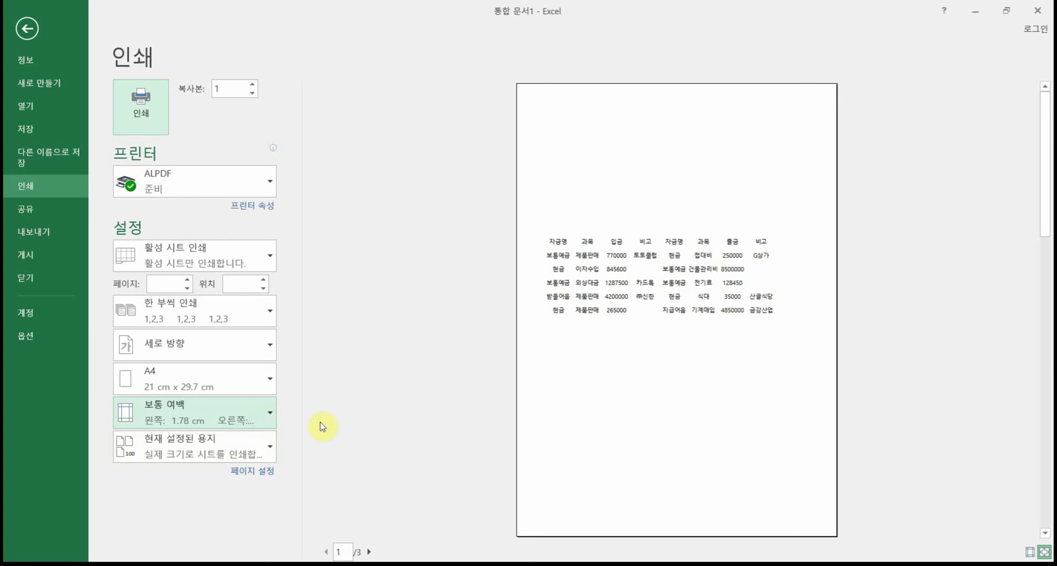
left_click(1029, 552)
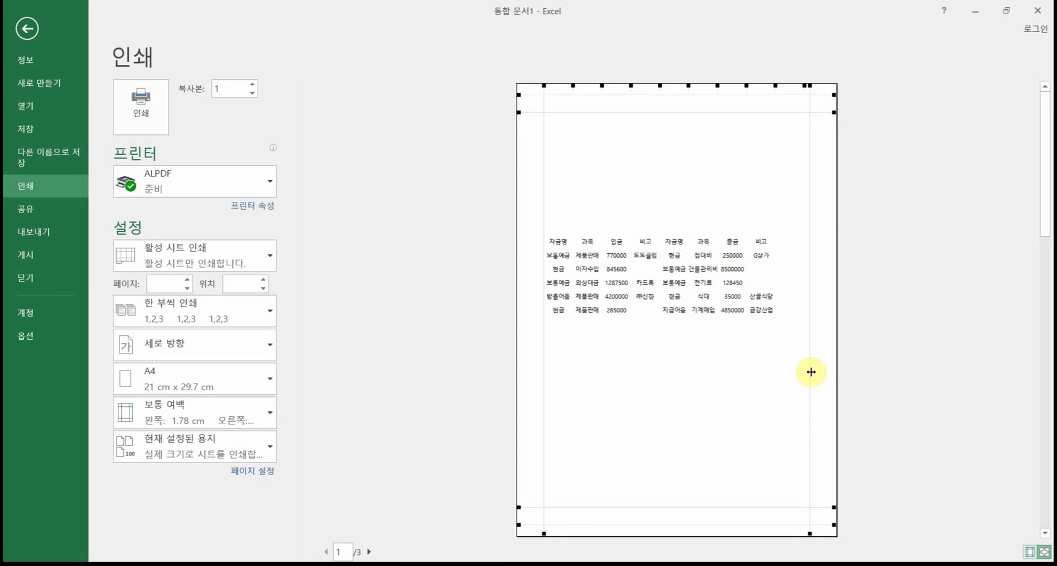
left_click_drag(810, 372, 817, 372)
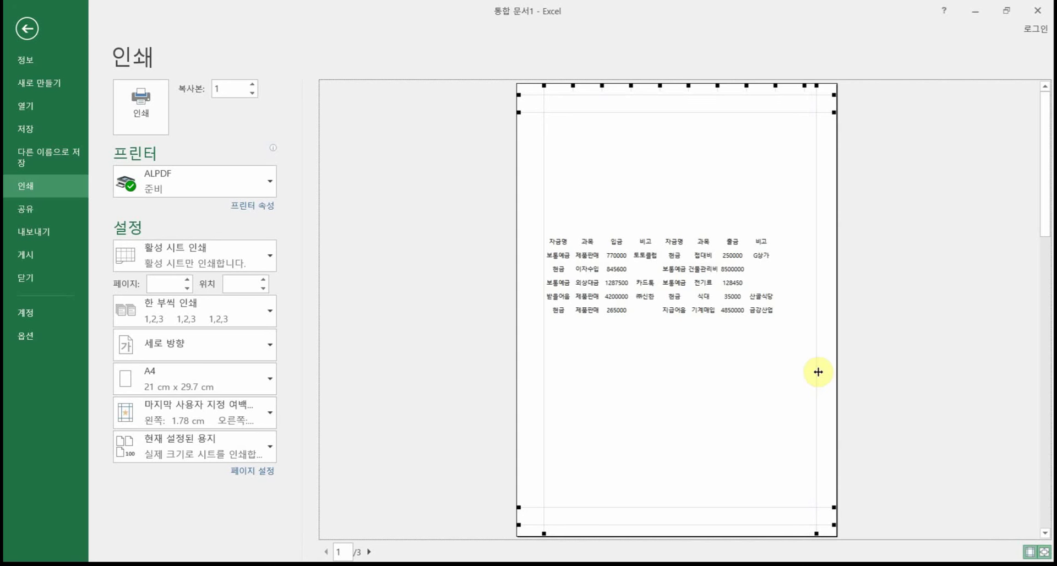
left_click_drag(542, 368, 537, 369)
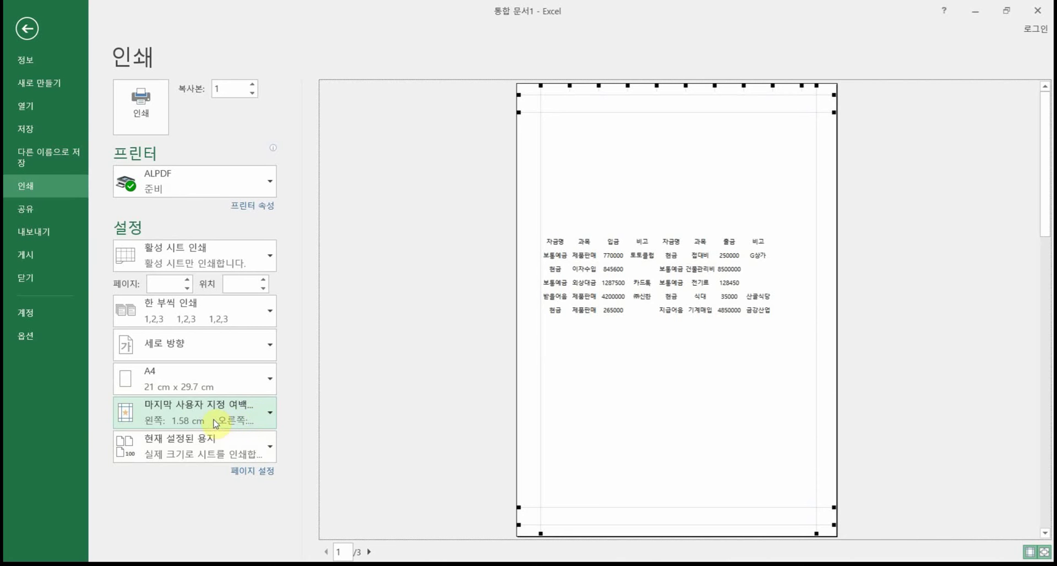
Step: Apply the 좁게 margin preset, then try a 1.3 cm left margin and a narrower right margin
left_click(241, 418)
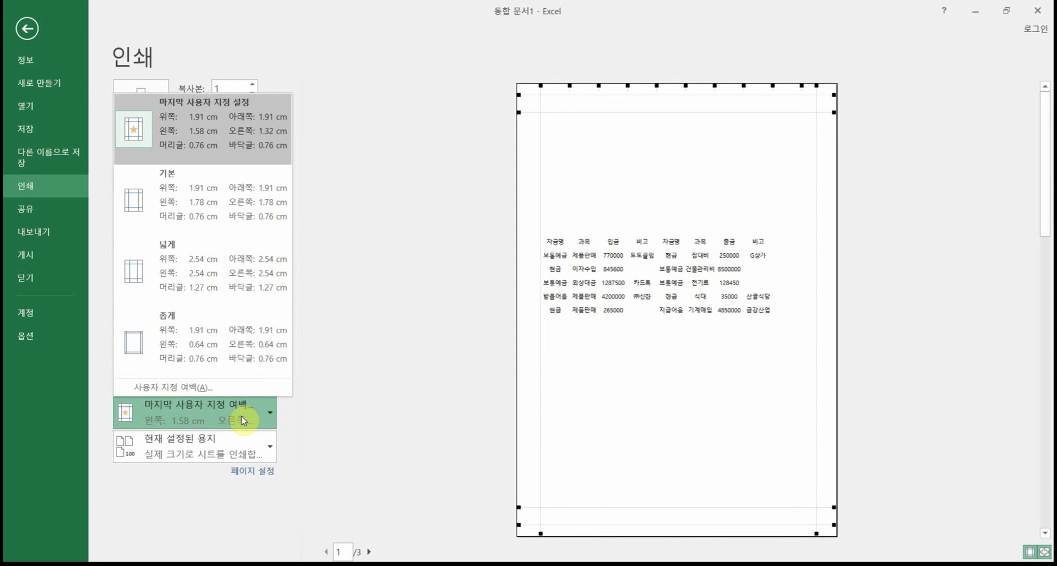
left_click(227, 350)
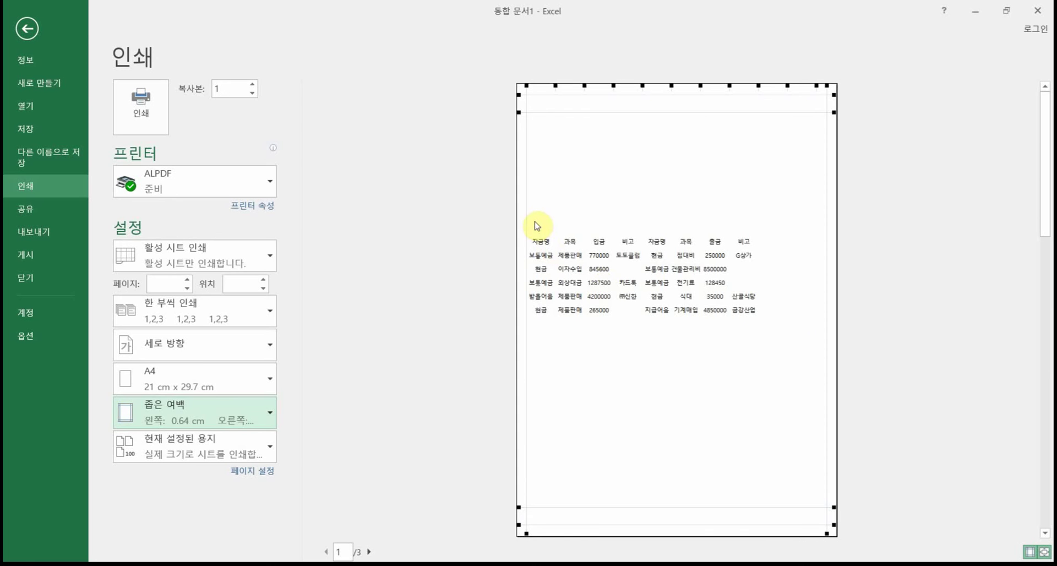
left_click_drag(528, 213, 537, 216)
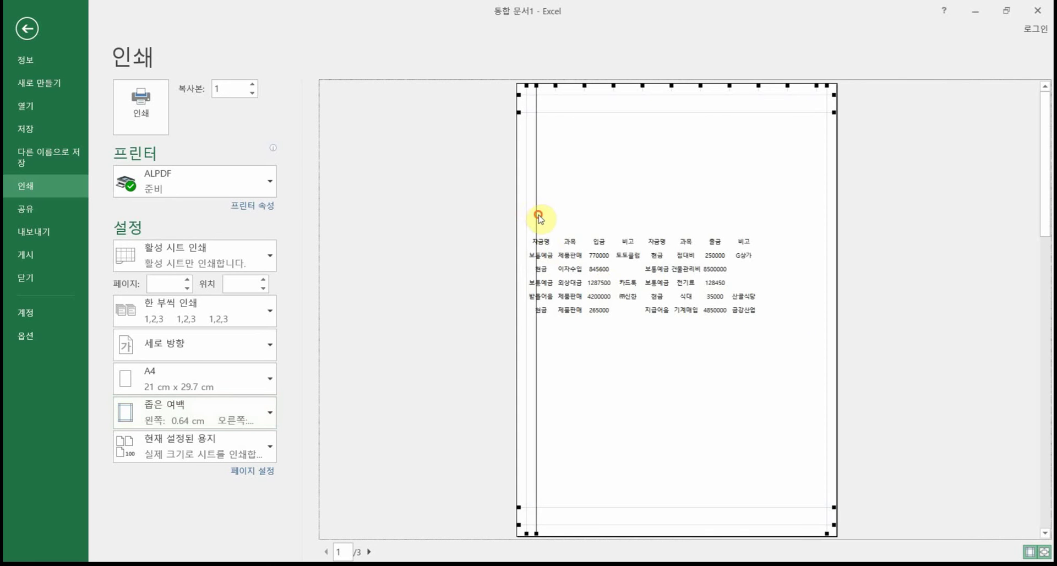
left_click_drag(827, 200, 817, 198)
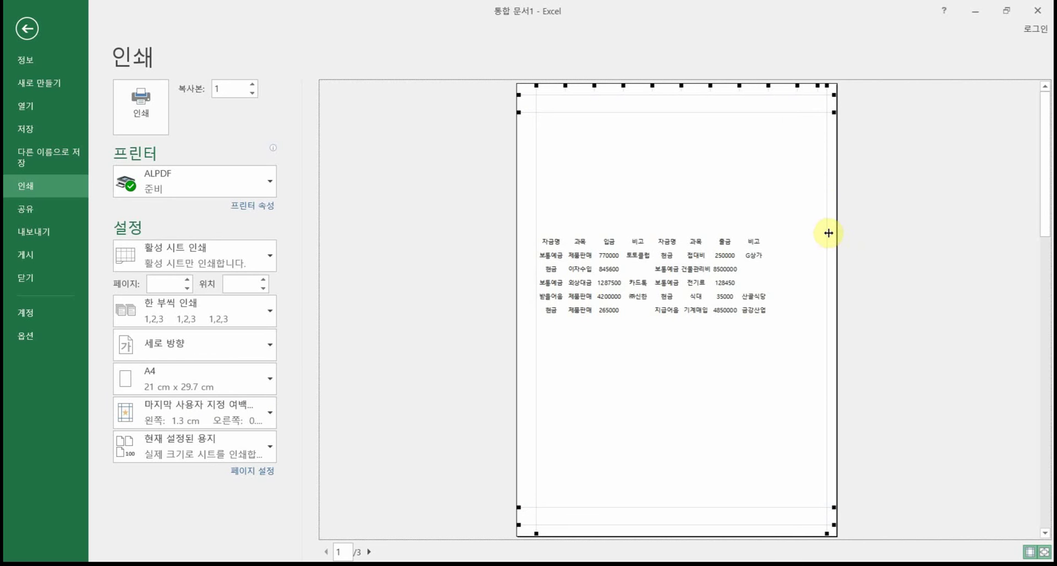
left_click_drag(829, 233, 818, 235)
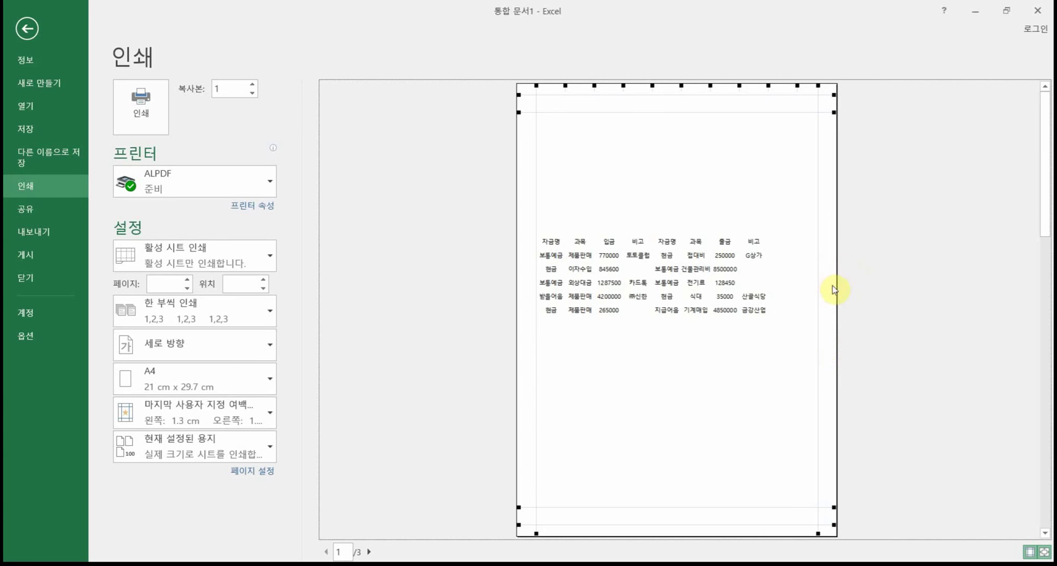
Step: Reapply the 좁게 preset (0.64 cm left) and slightly widen a table column
left_click(245, 418)
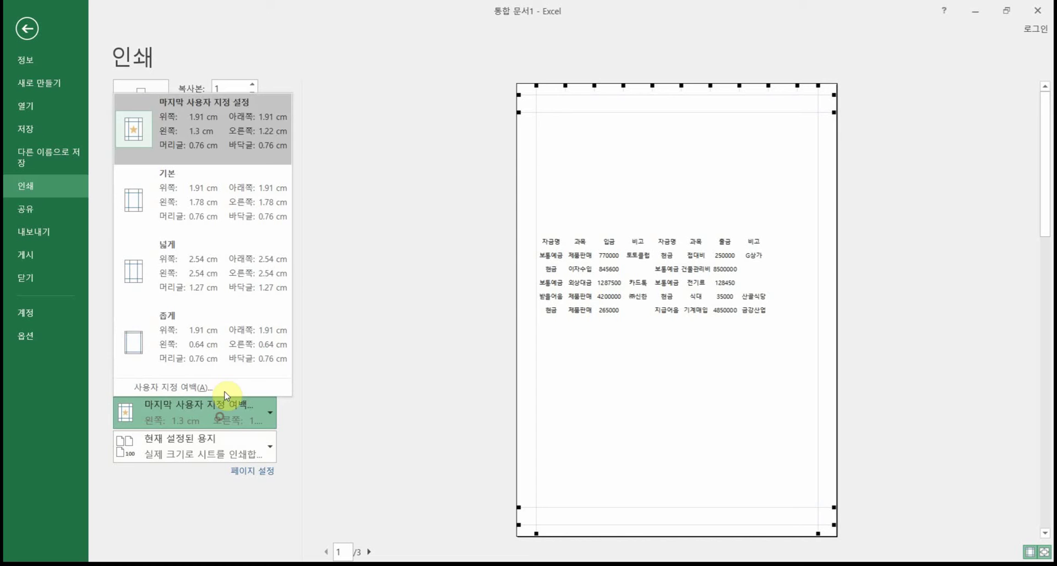
left_click(228, 329)
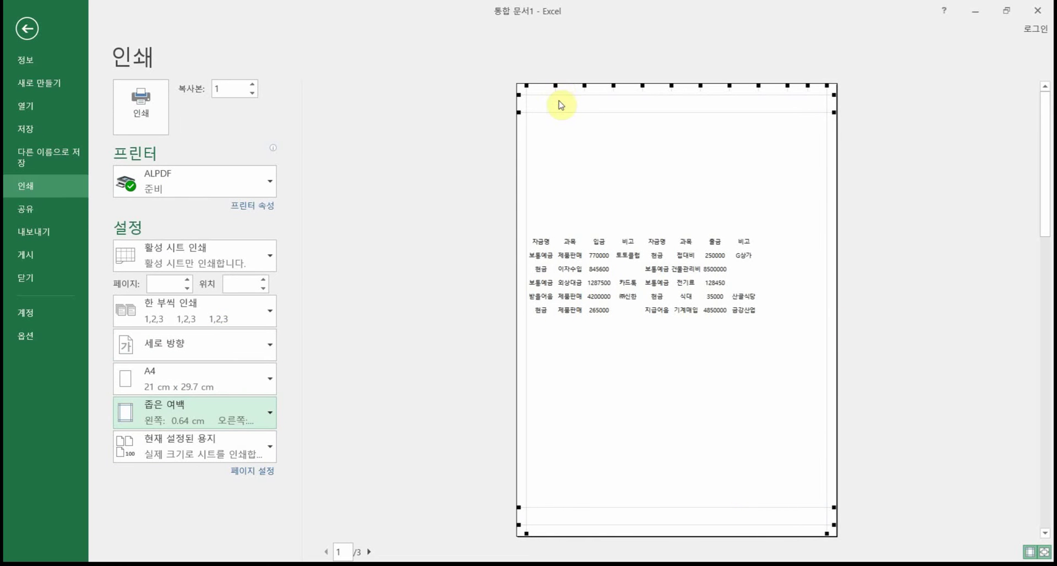
left_click_drag(555, 86, 576, 86)
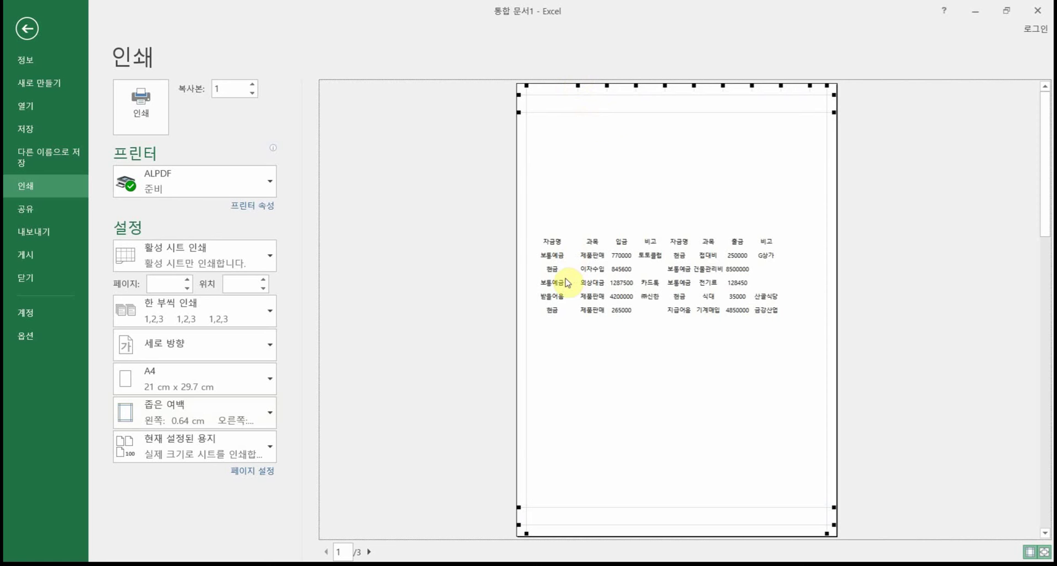
left_click_drag(575, 85, 559, 88)
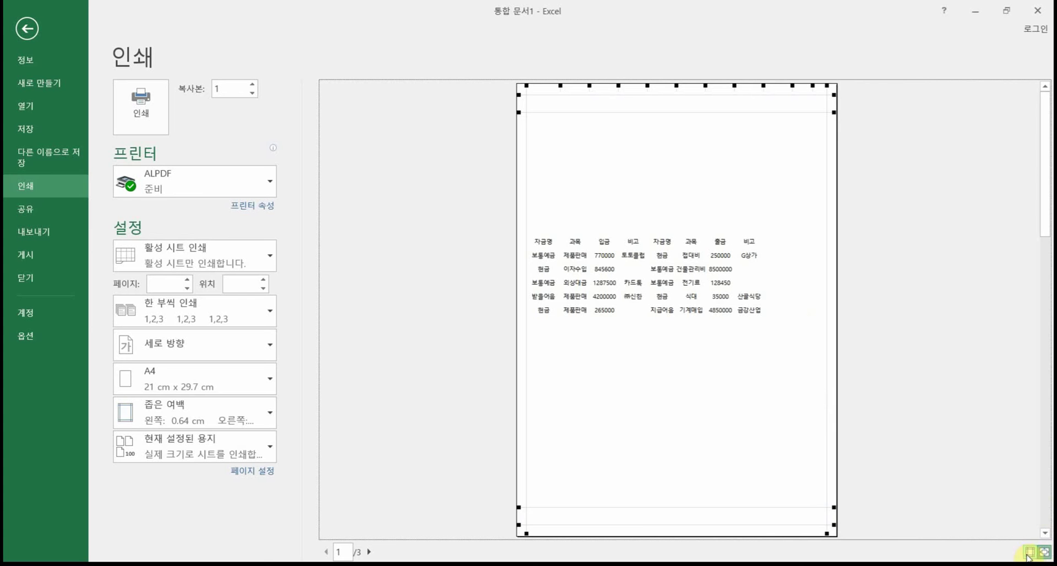
Step: Zoom in on the page, return to the whole-page view, and turn off the margin guides
left_click(1045, 555)
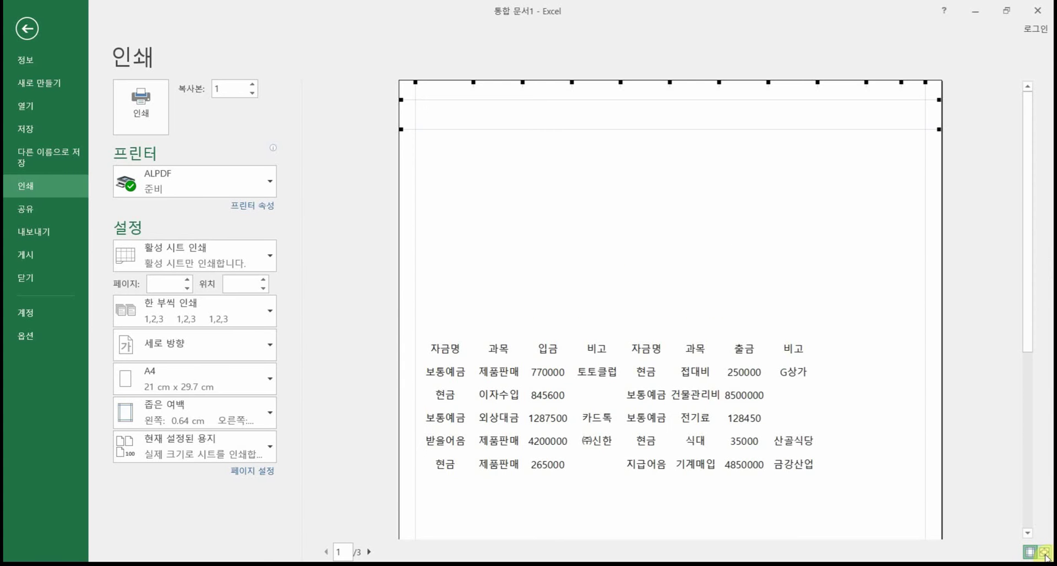
left_click(1028, 553)
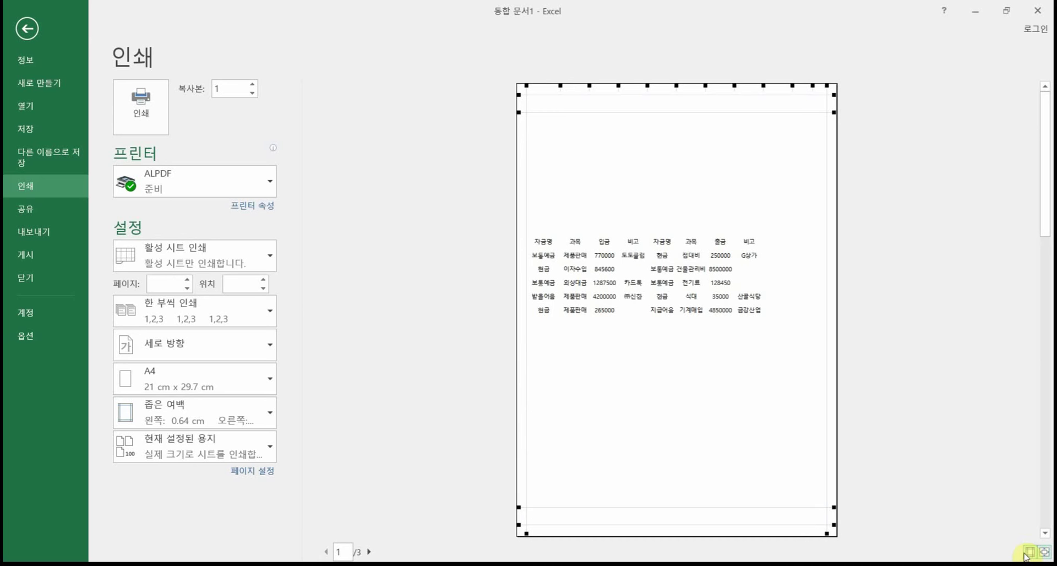
left_click(1029, 552)
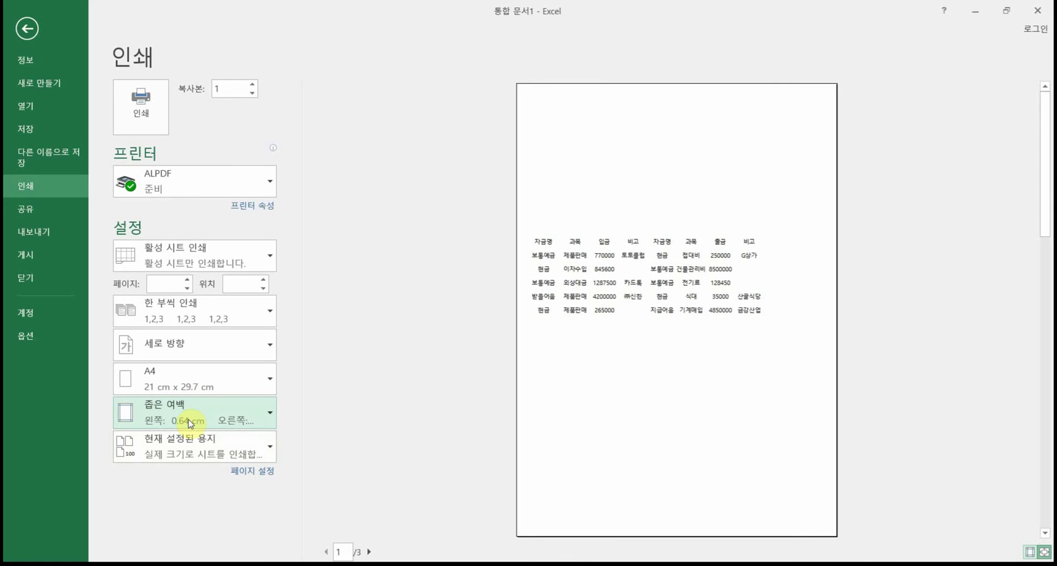
Step: Leave print preview and drag the 자금일보 reference picture to the right of the table
left_click(27, 32)
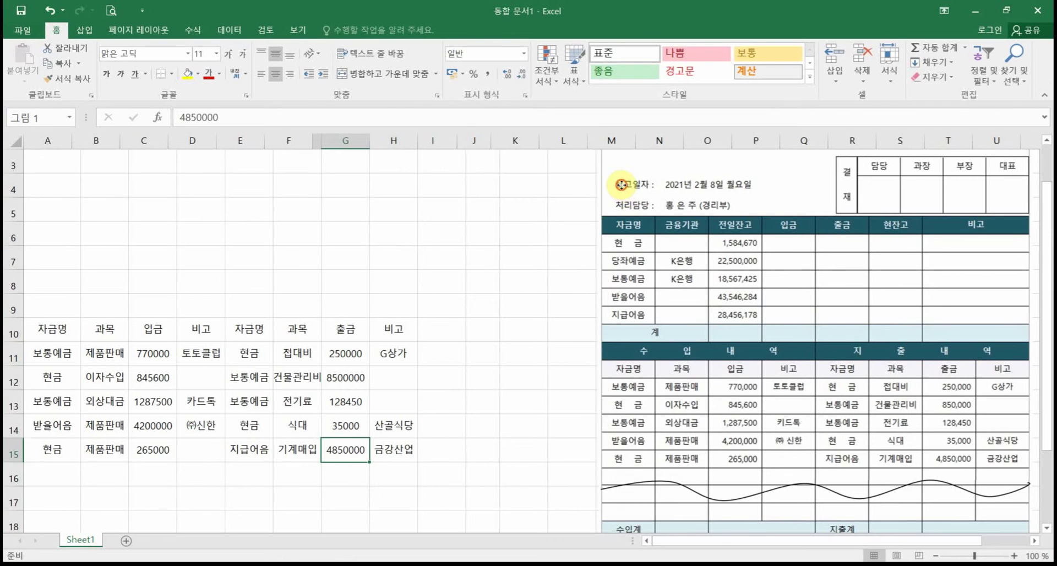
left_click_drag(619, 185, 686, 232)
left_click(461, 331)
scroll(383, 328, "up", 1)
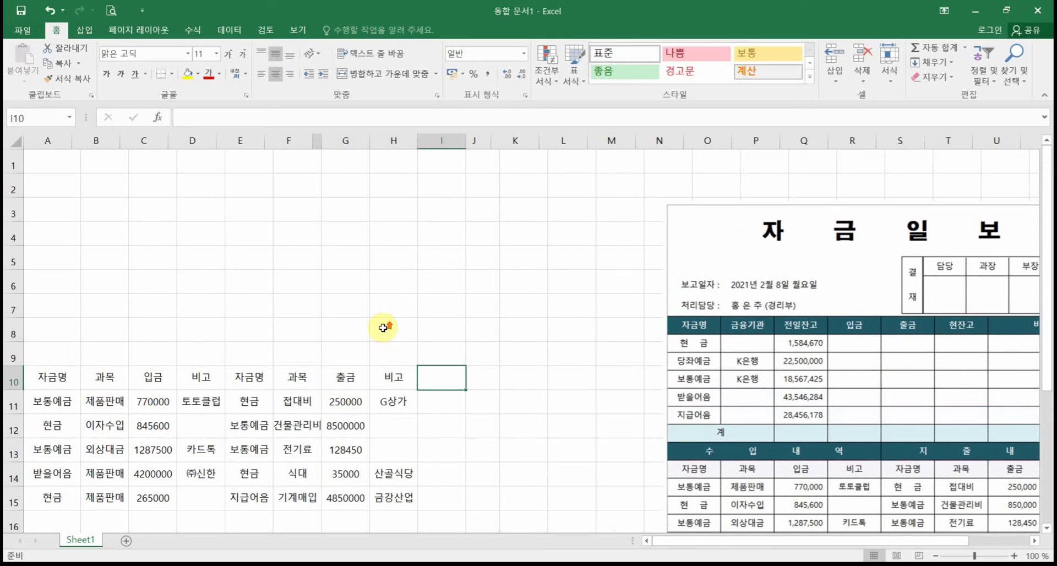
left_click(398, 283)
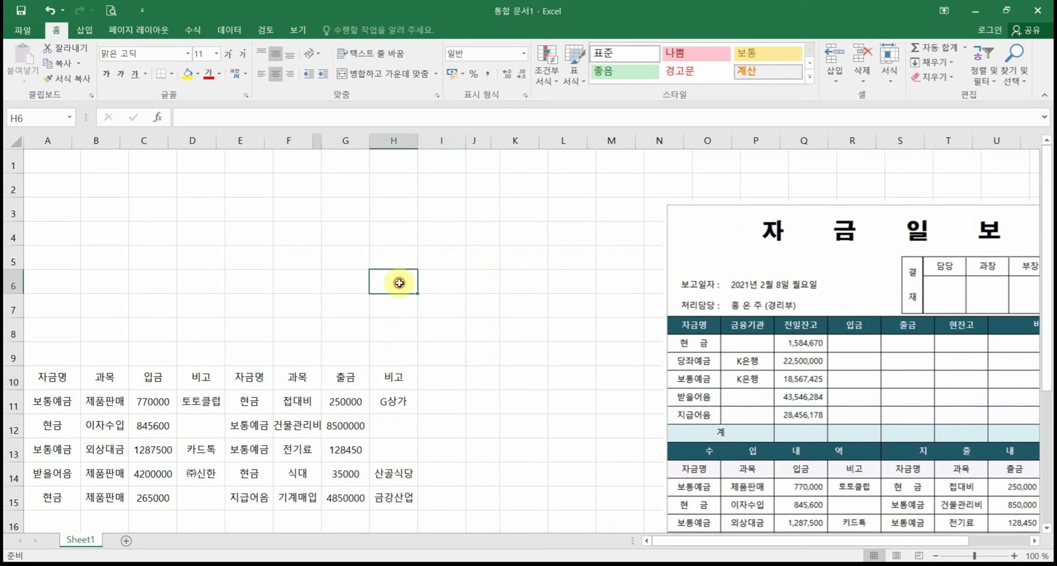
left_click(290, 261)
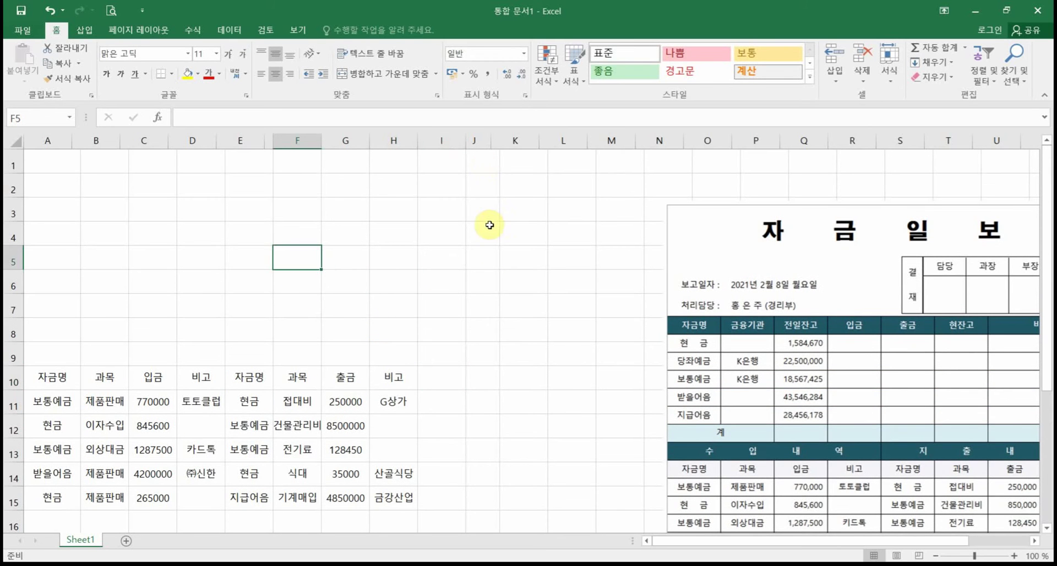
Step: Reposition the 자금일보 picture so its top-left sits near cell M1
left_click(672, 285)
left_click_drag(672, 285, 602, 233)
left_click_drag(636, 192, 737, 211)
left_click(460, 258)
scroll(488, 319, "down", 1)
scroll(488, 323, "down", 5)
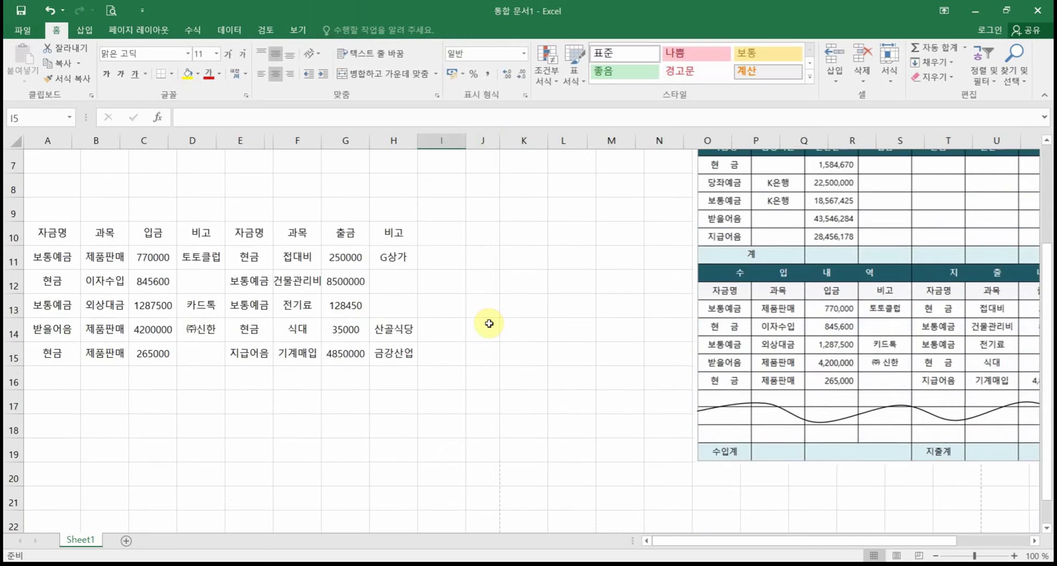
scroll(489, 323, "up", 6)
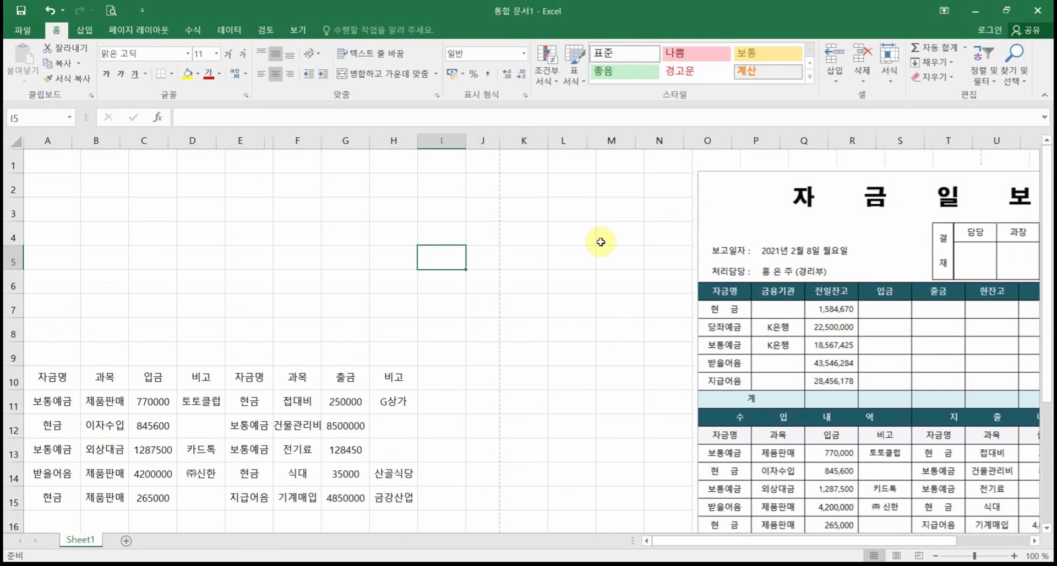
left_click_drag(762, 222, 691, 202)
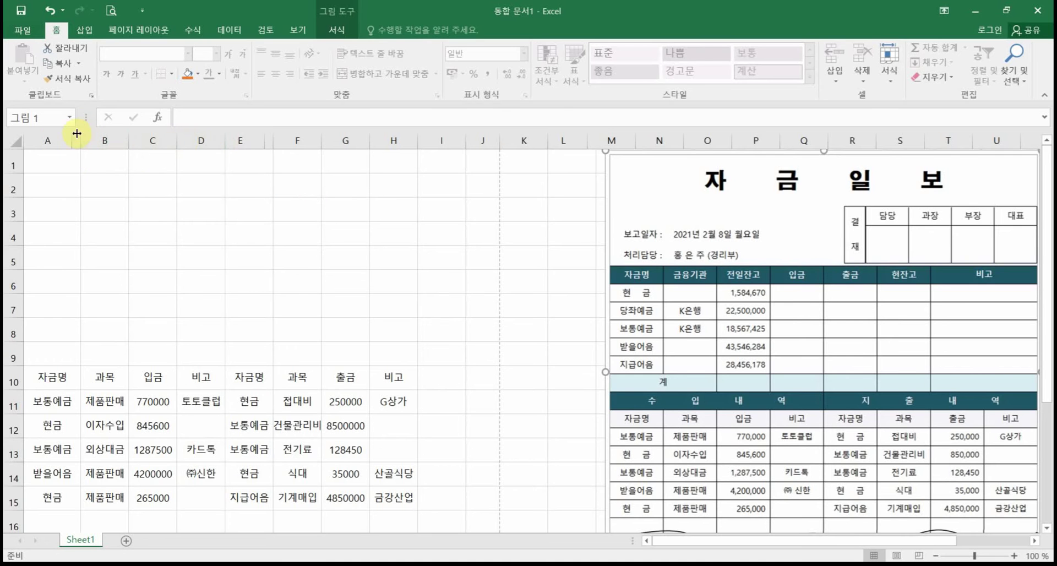
Step: Select columns A:H and set them all to width 11.70 (124 pixels)
left_click_drag(52, 141, 165, 152)
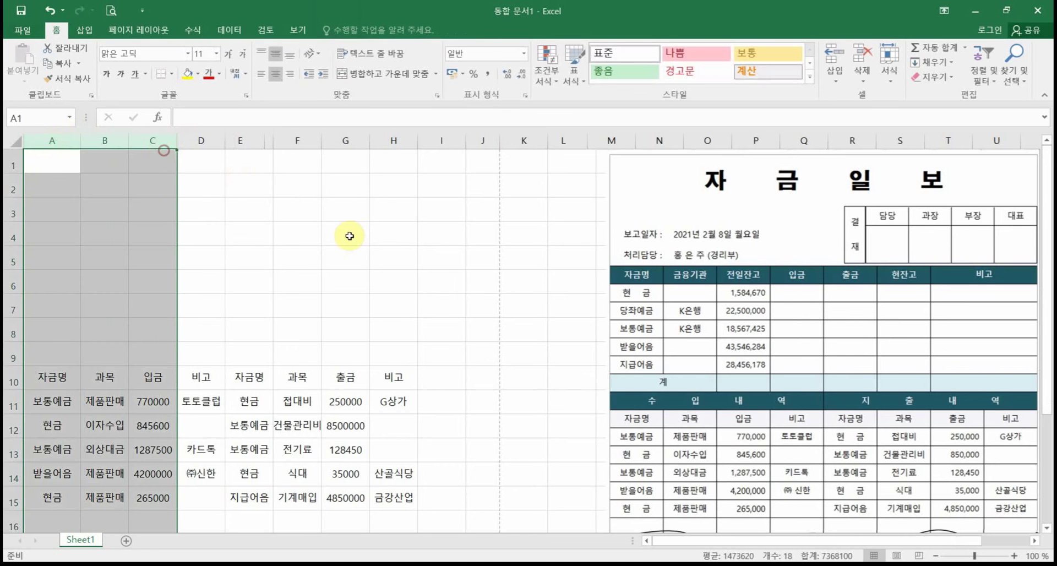
left_click_drag(52, 139, 403, 136)
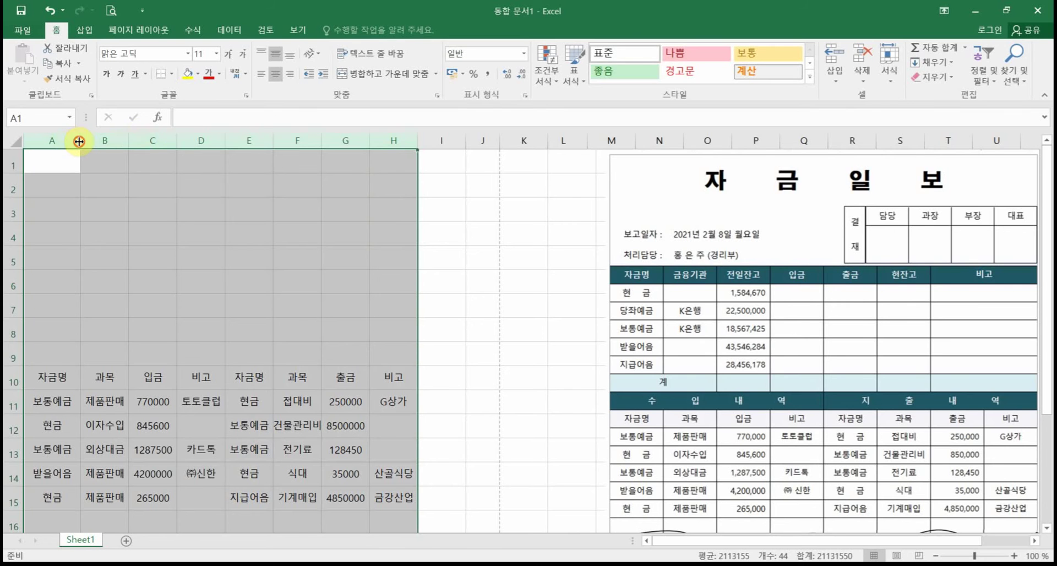
left_click_drag(82, 140, 91, 141)
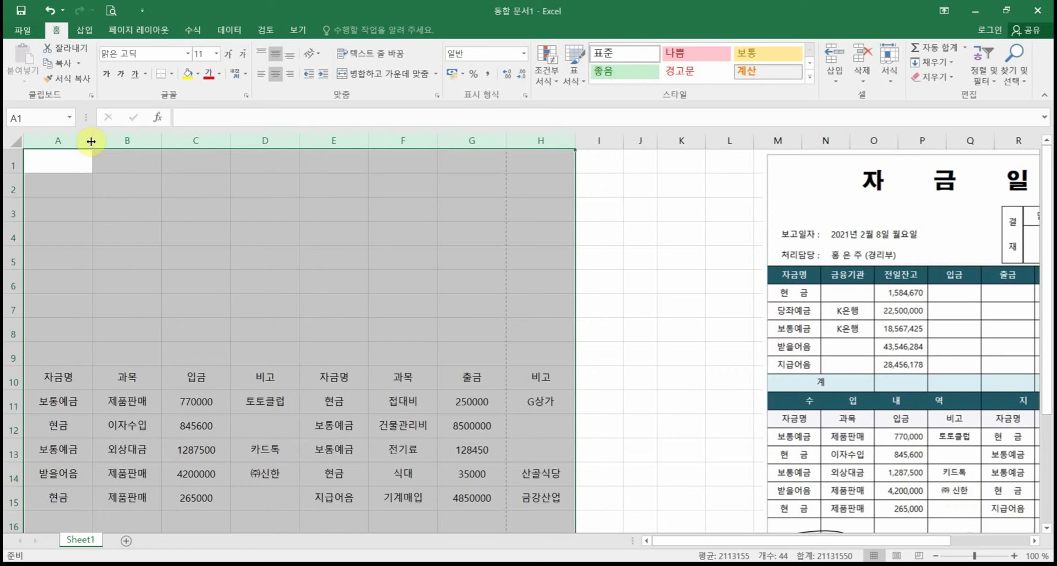
left_click_drag(90, 142, 82, 142)
left_click(504, 228)
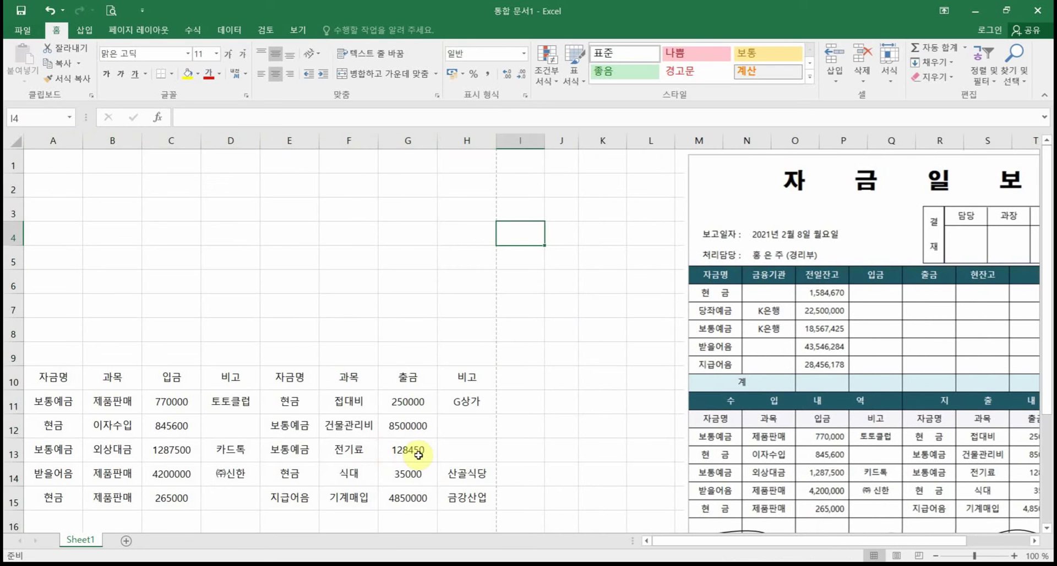
Step: Nudge the reference picture left and apply All Borders to the table A10:H15
left_click_drag(985, 243, 905, 240)
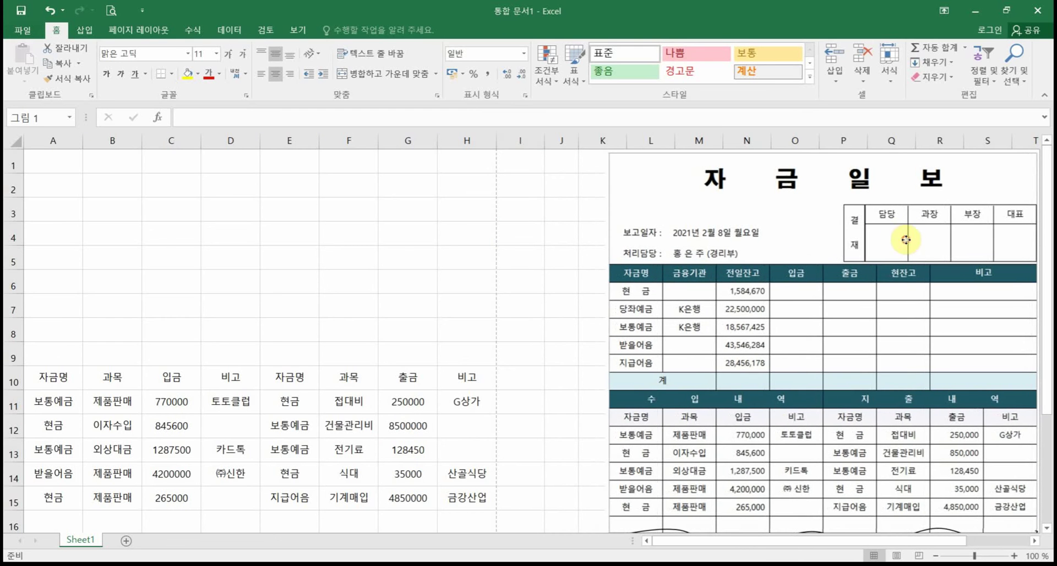
left_click_drag(47, 374, 477, 496)
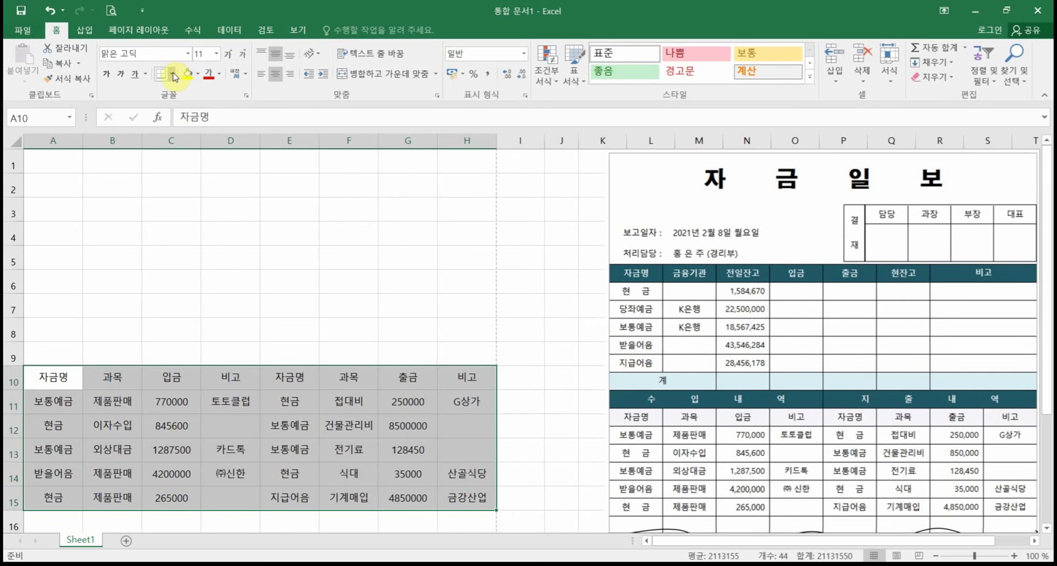
left_click(174, 75)
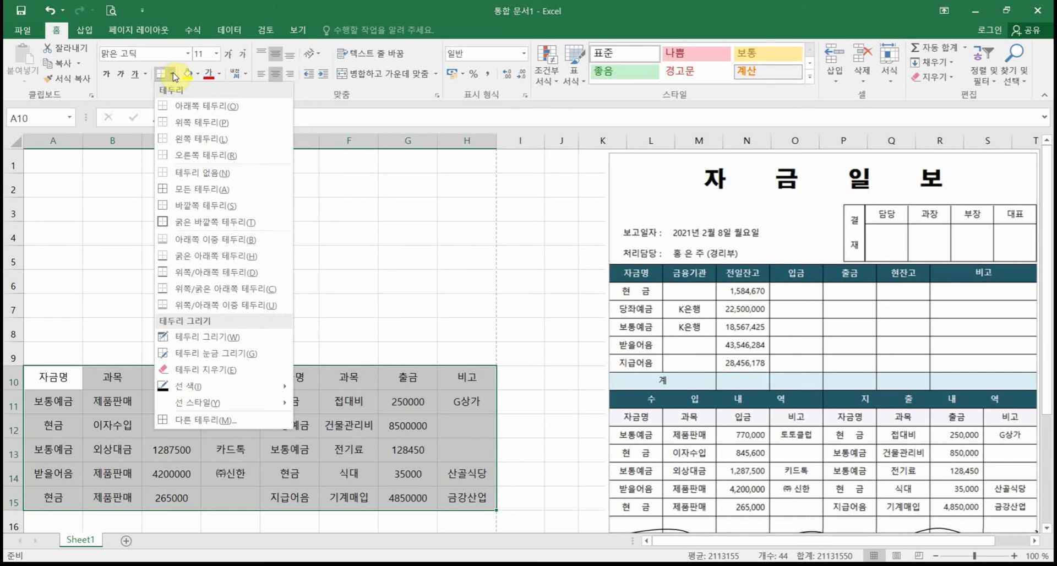
left_click(201, 189)
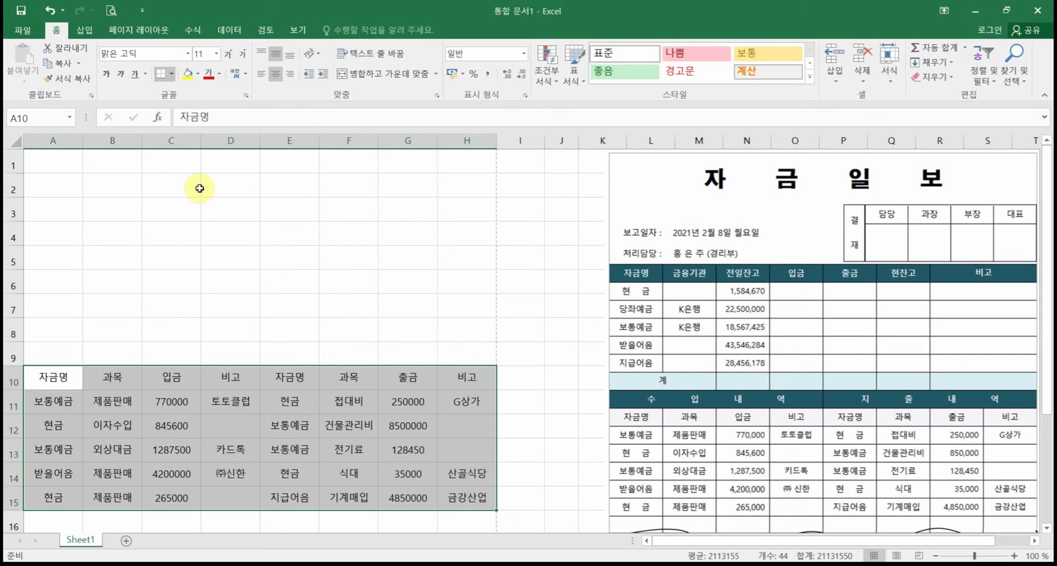
left_click(261, 308)
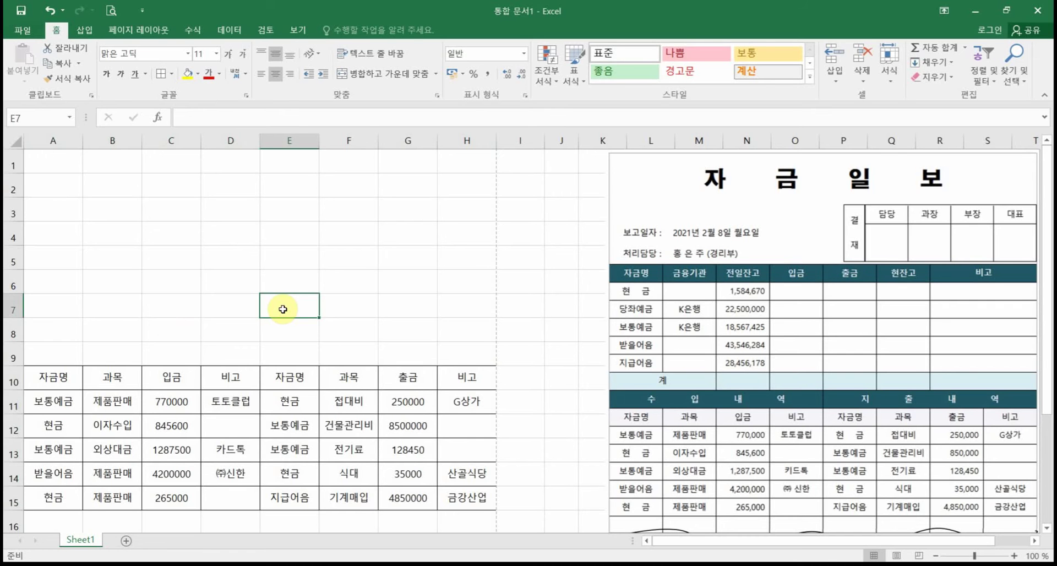
Step: Merge and centre A9:D9 and enter the heading 수입내역
left_click_drag(55, 352, 249, 345)
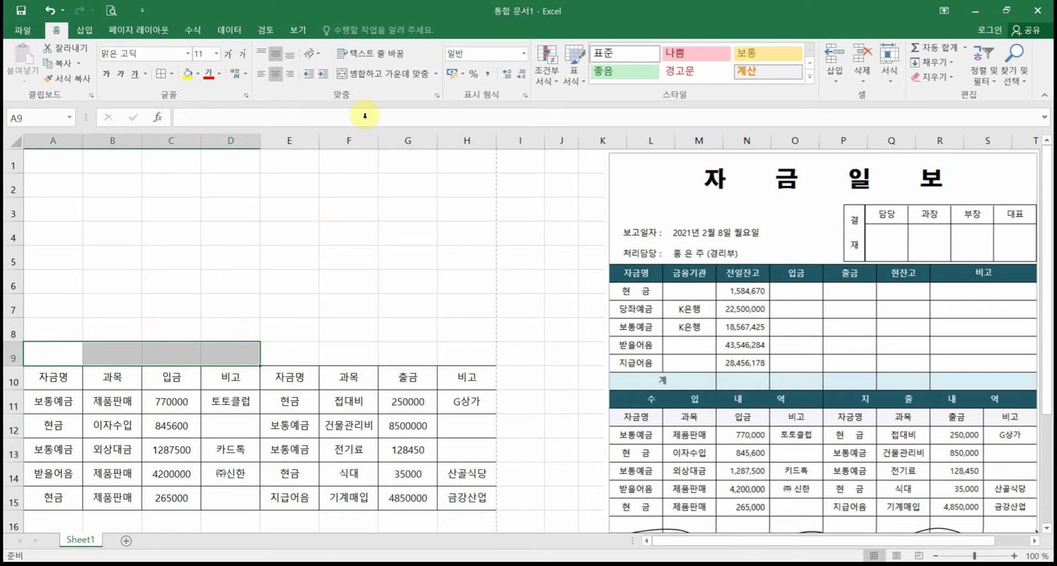
left_click(393, 69)
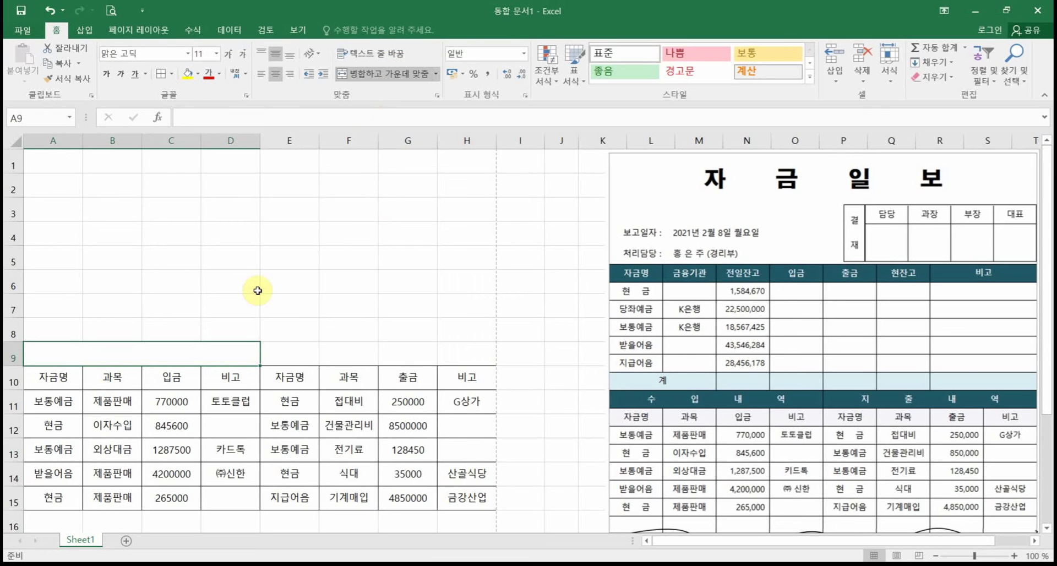
type("수")
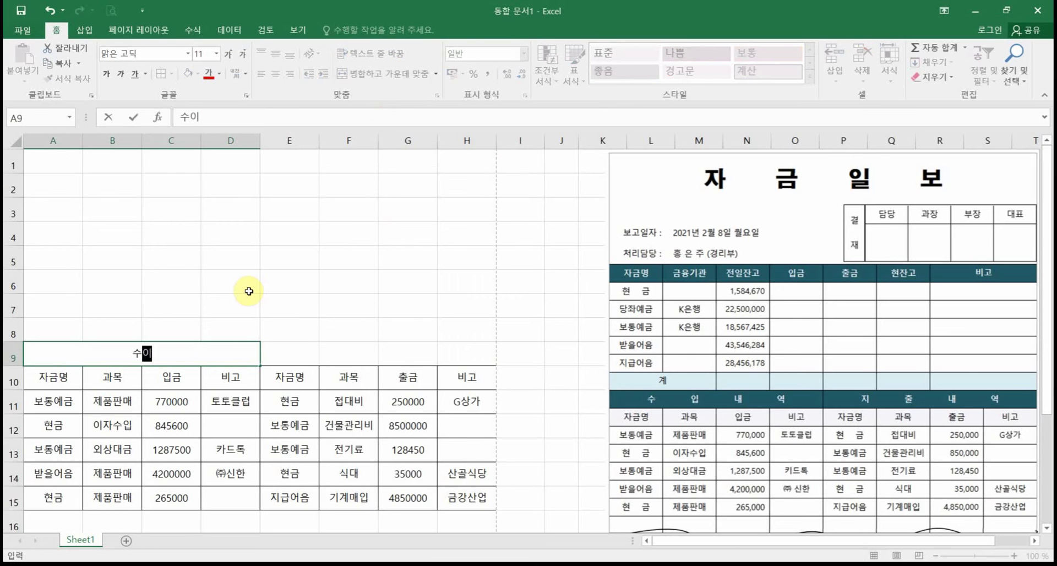
type("입내역")
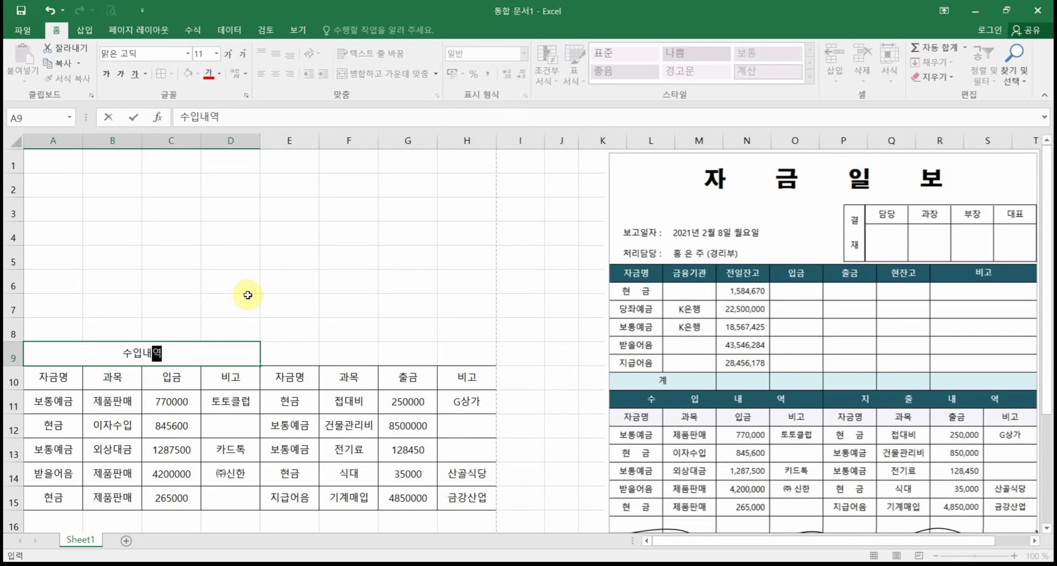
key("Return")
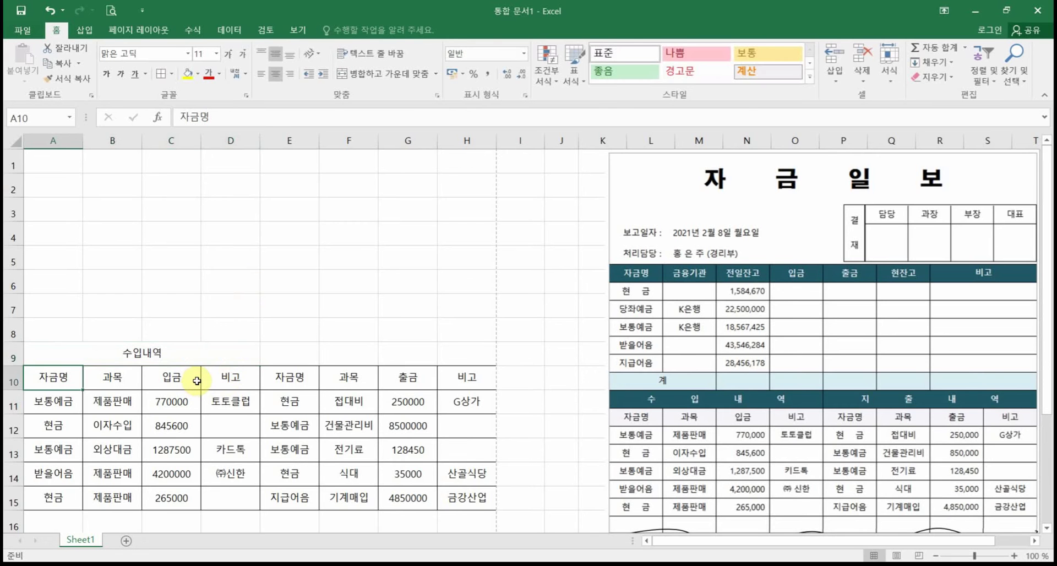
left_click(190, 357)
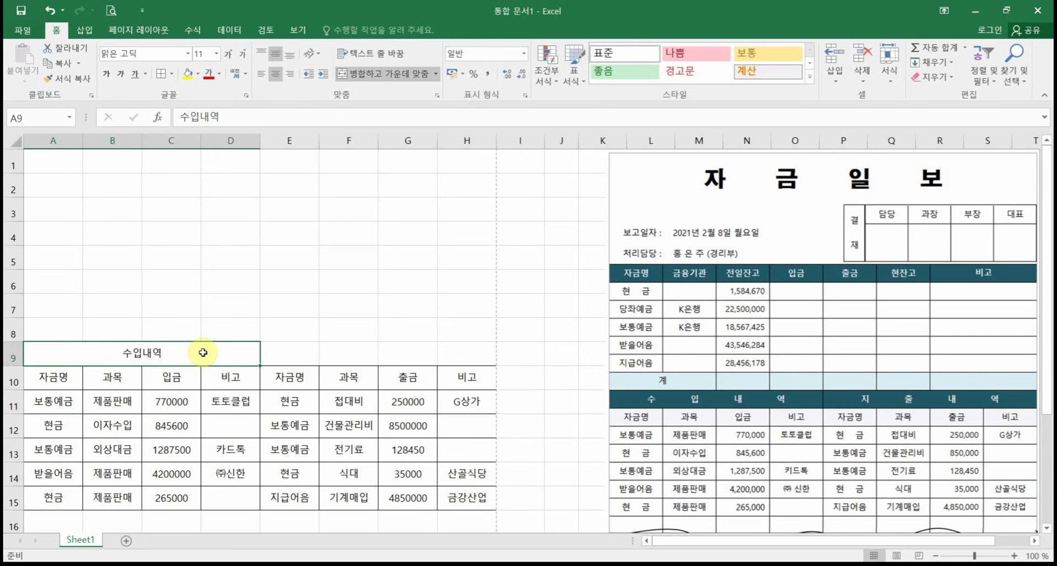
left_click(198, 73)
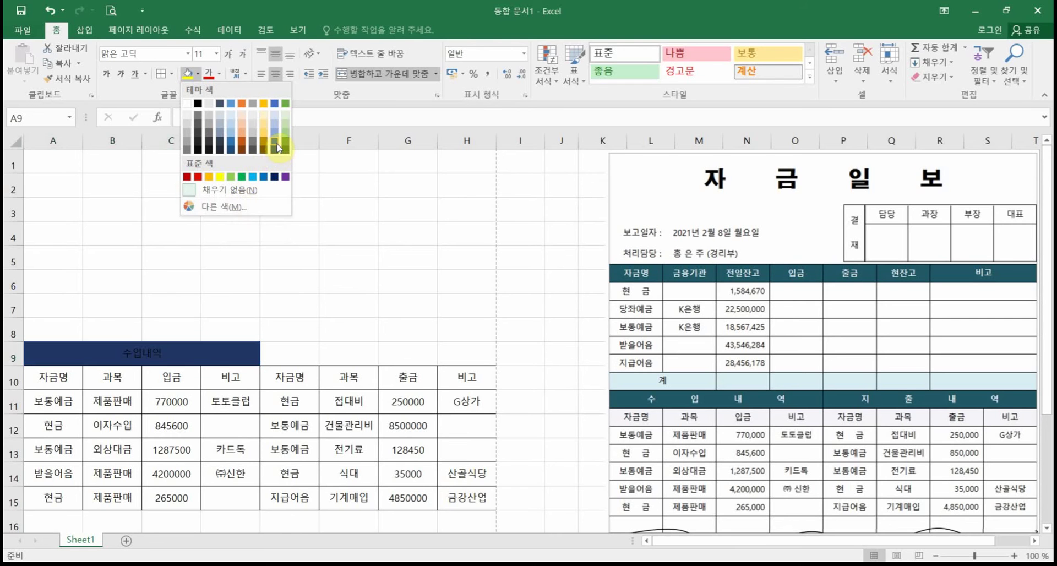
Step: Fill the 수입내역 heading in A9 with blue and make its text white
left_click(275, 104)
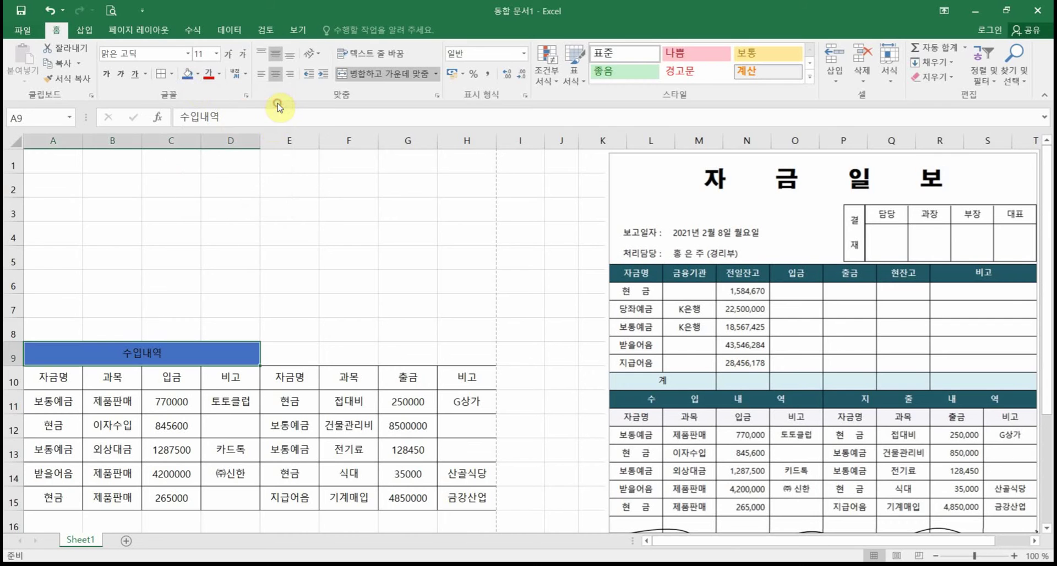
left_click(219, 74)
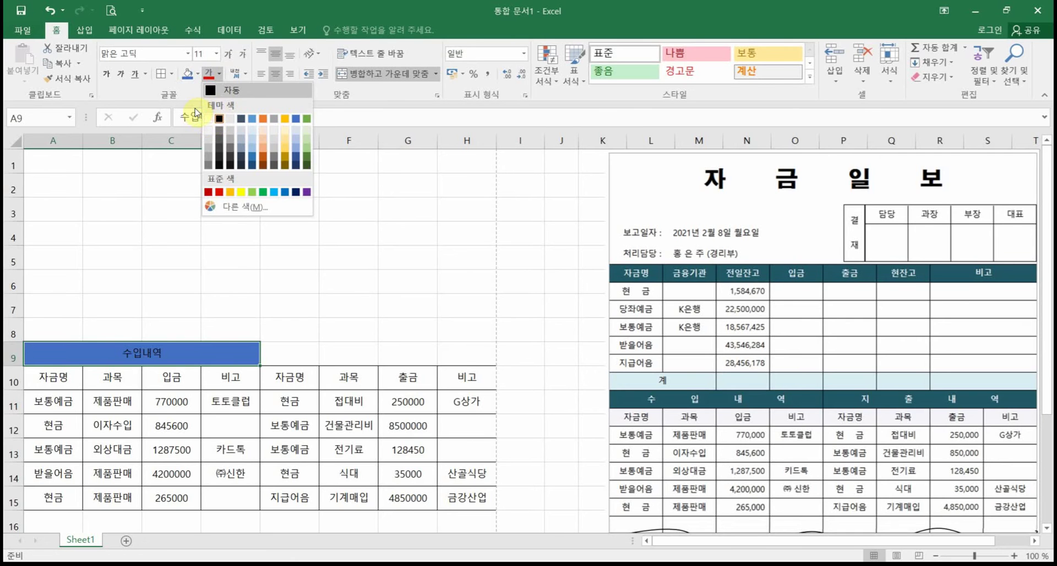
left_click(208, 119)
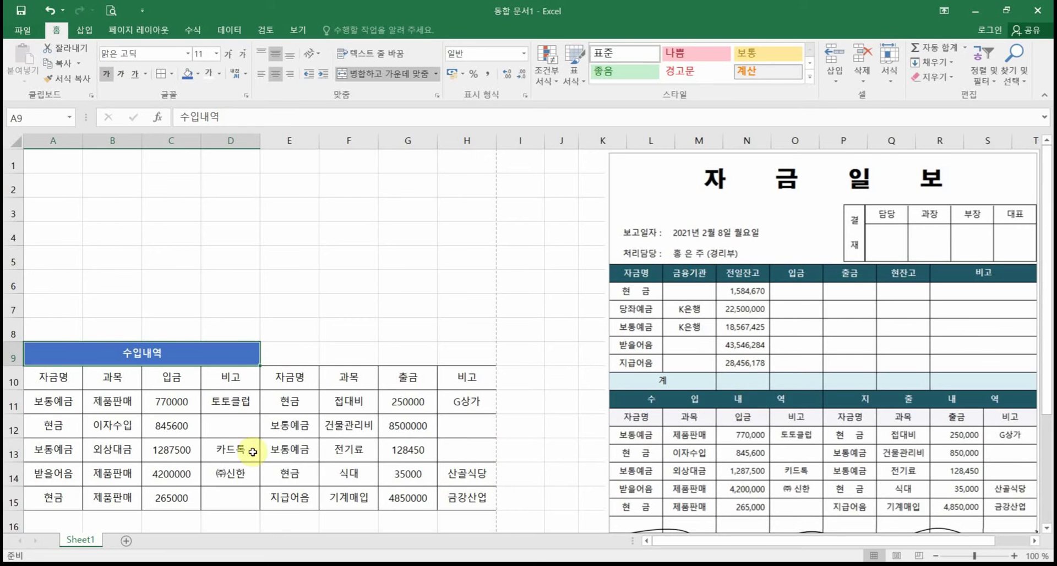
double_click(134, 354)
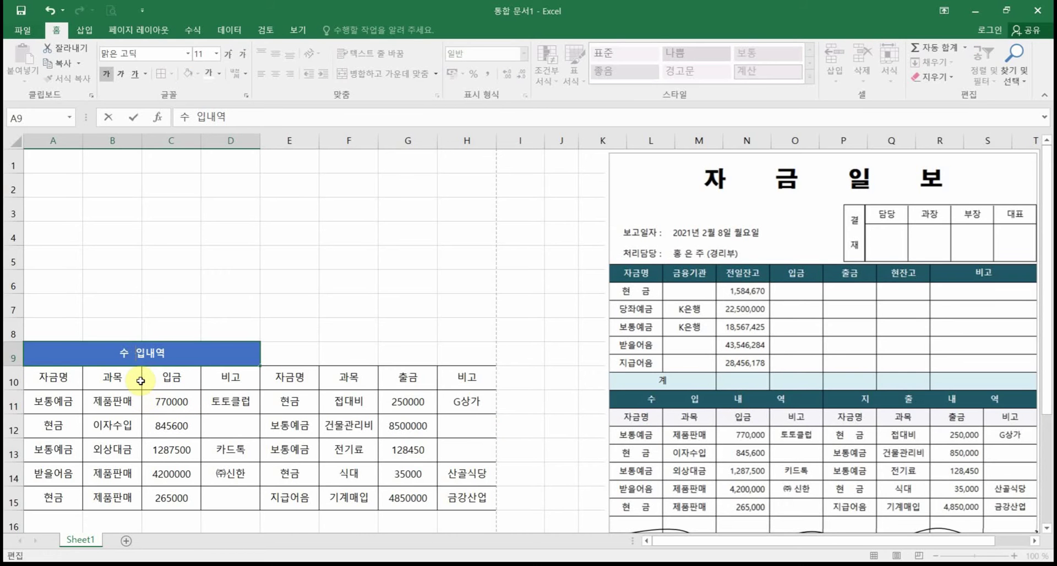
key("Right")
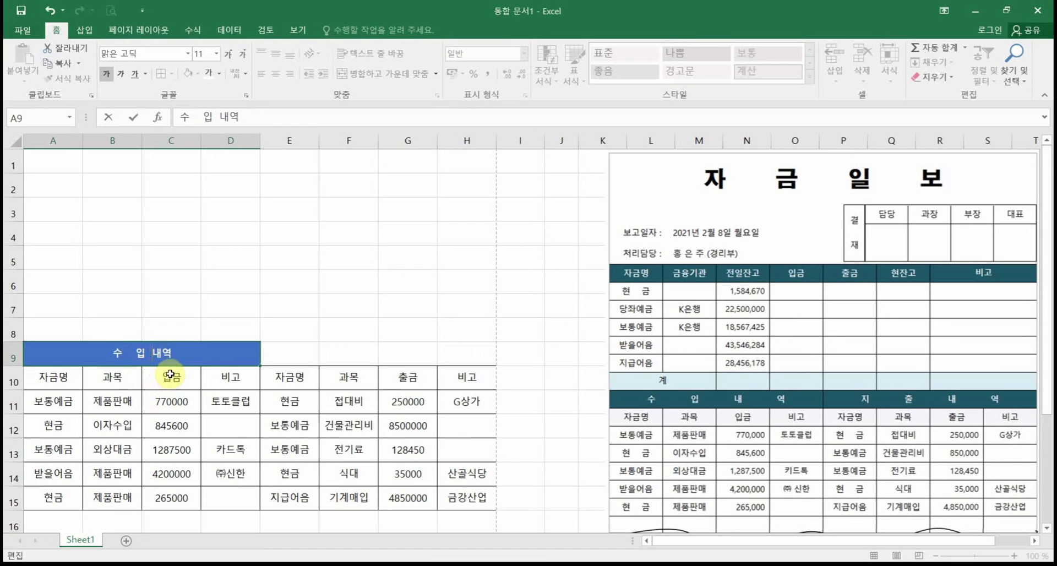
key("Right")
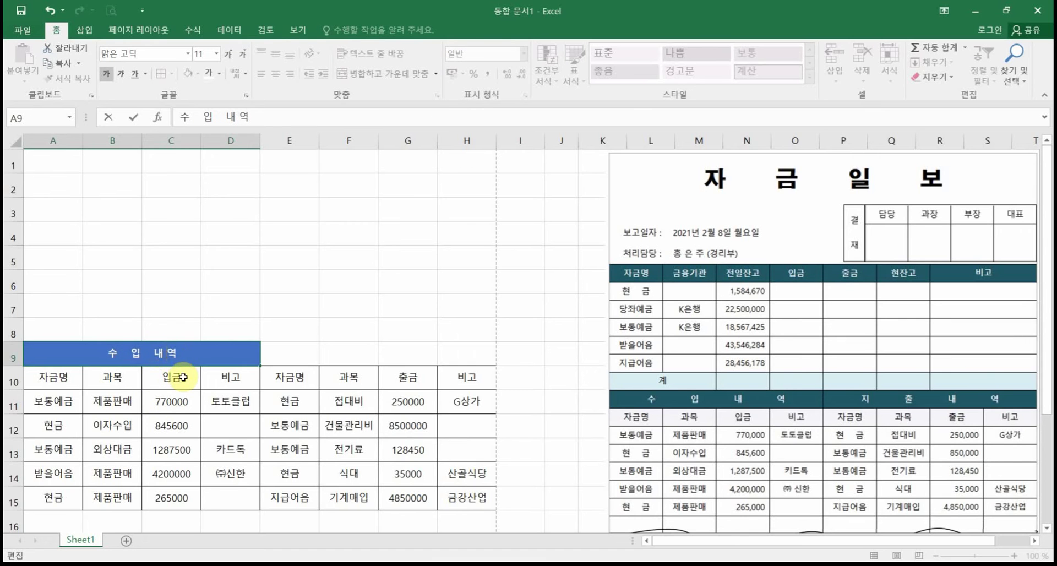
left_click(170, 401)
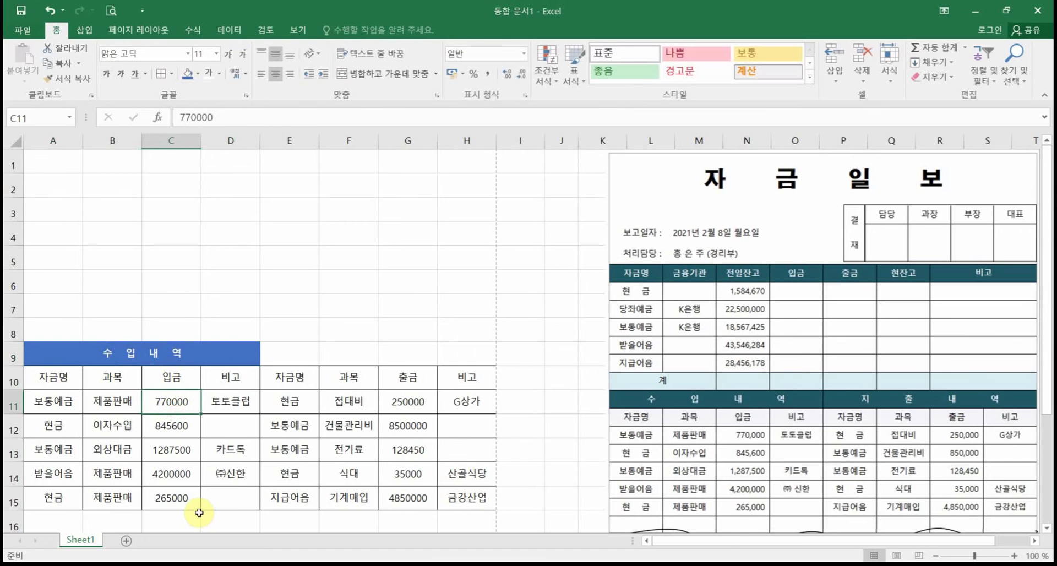
double_click(123, 353)
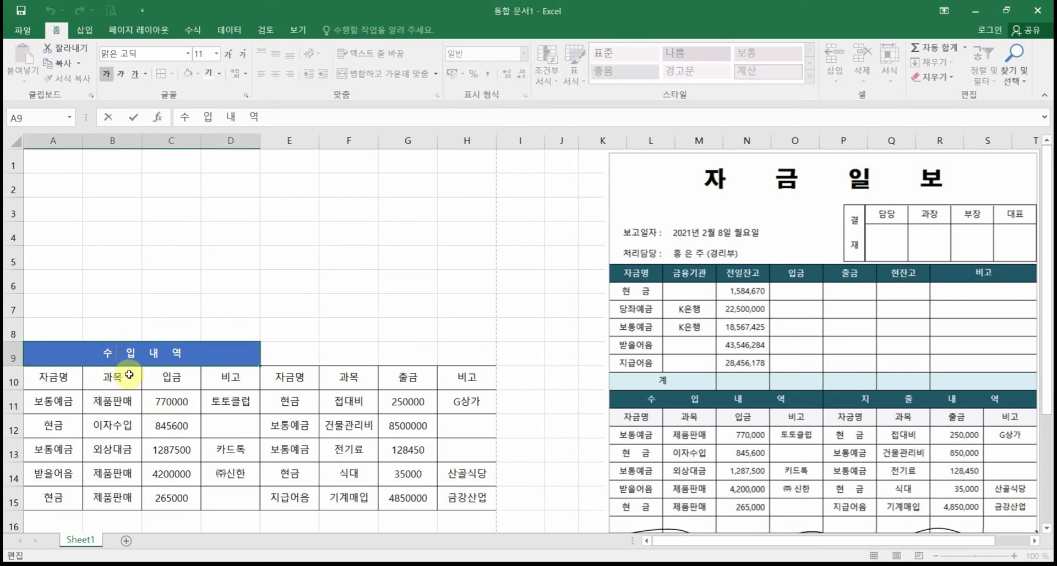
key("Right")
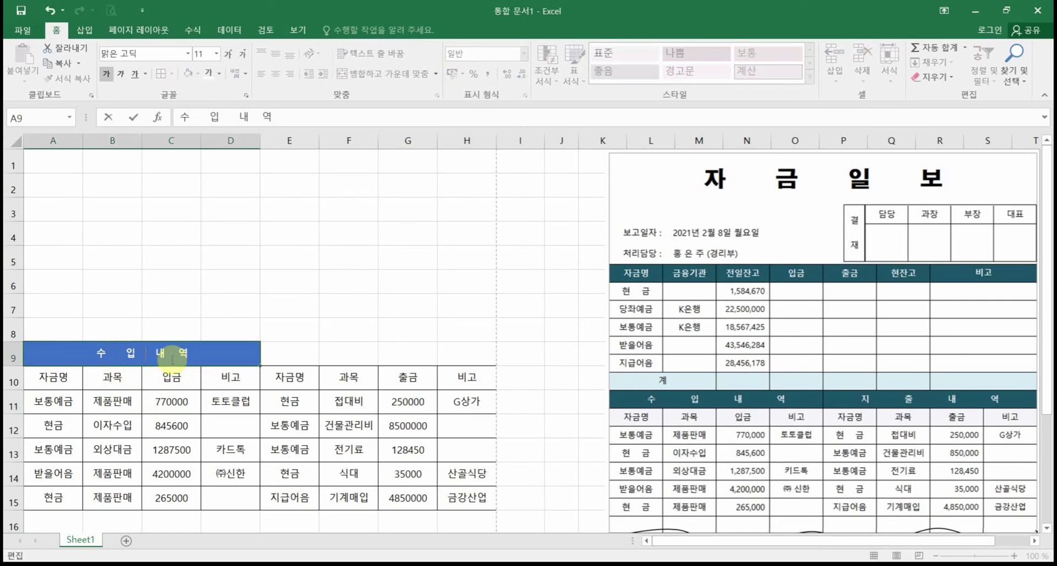
left_click(172, 424)
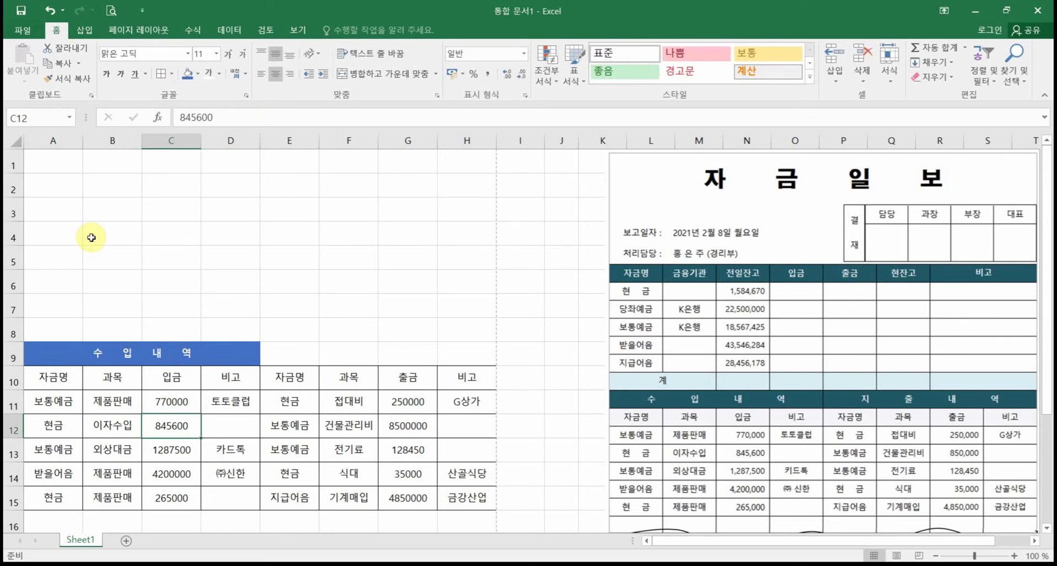
left_click(49, 12)
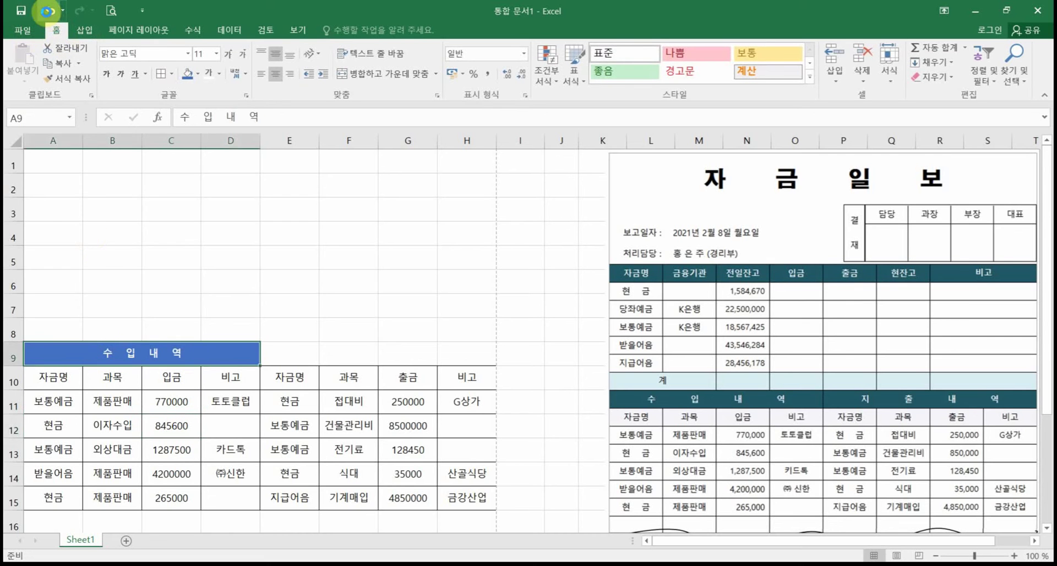
left_click(49, 12)
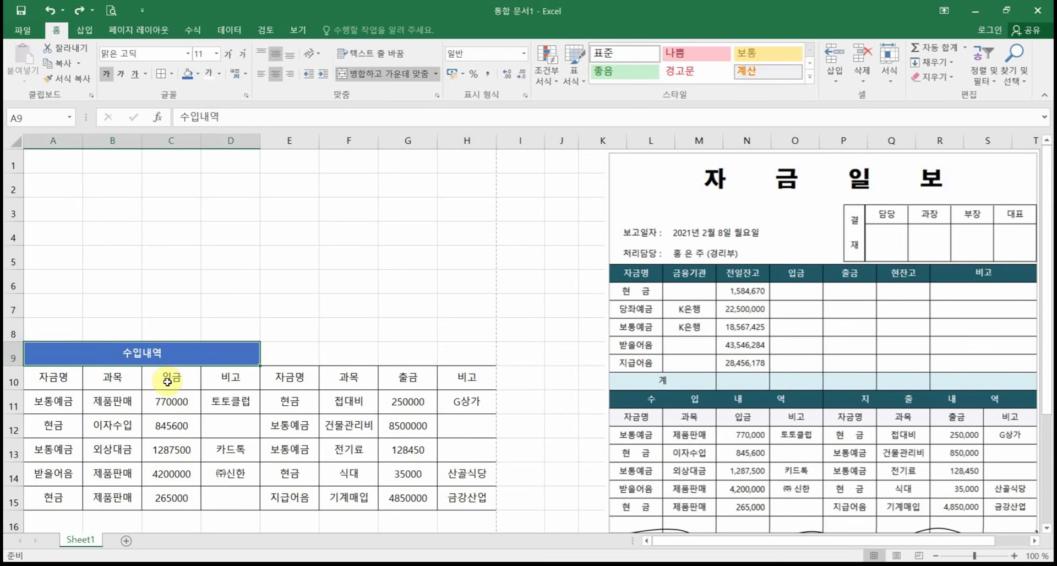
Step: Set the 수입내역 heading's horizontal alignment to Distributed (Indent) with an indent of 5
right_click(161, 355)
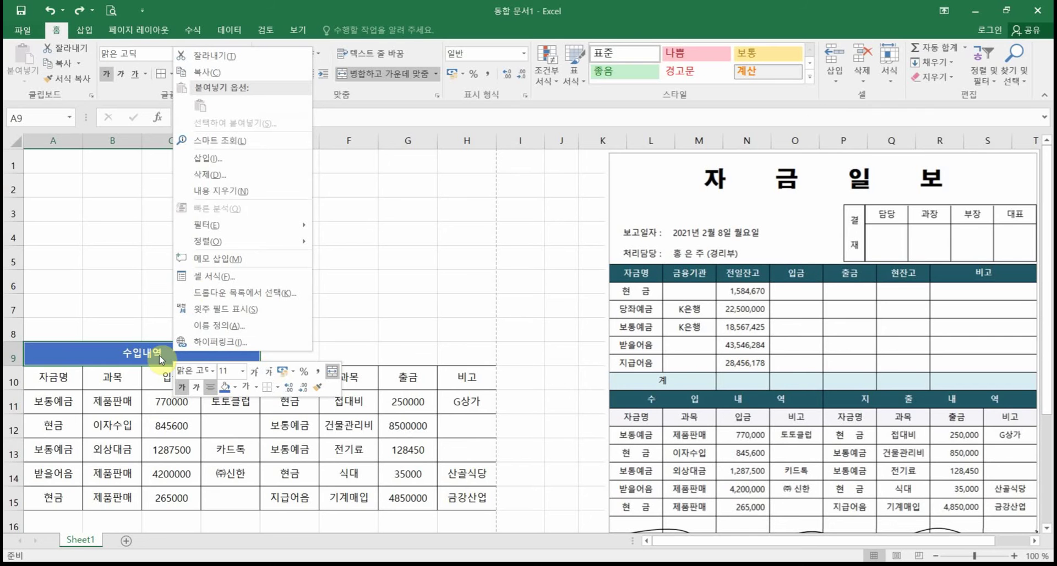
left_click(211, 282)
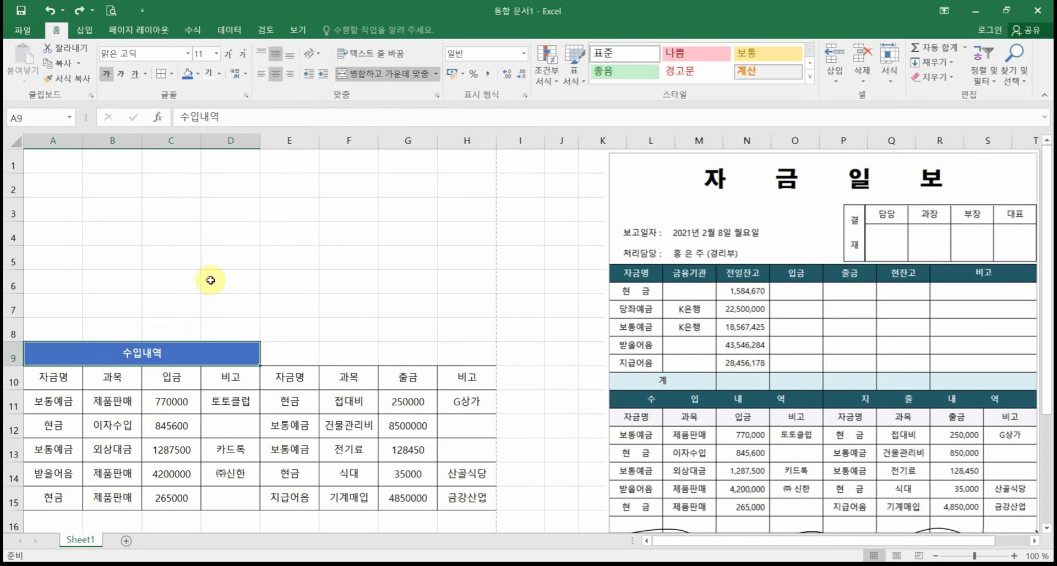
left_click(102, 121)
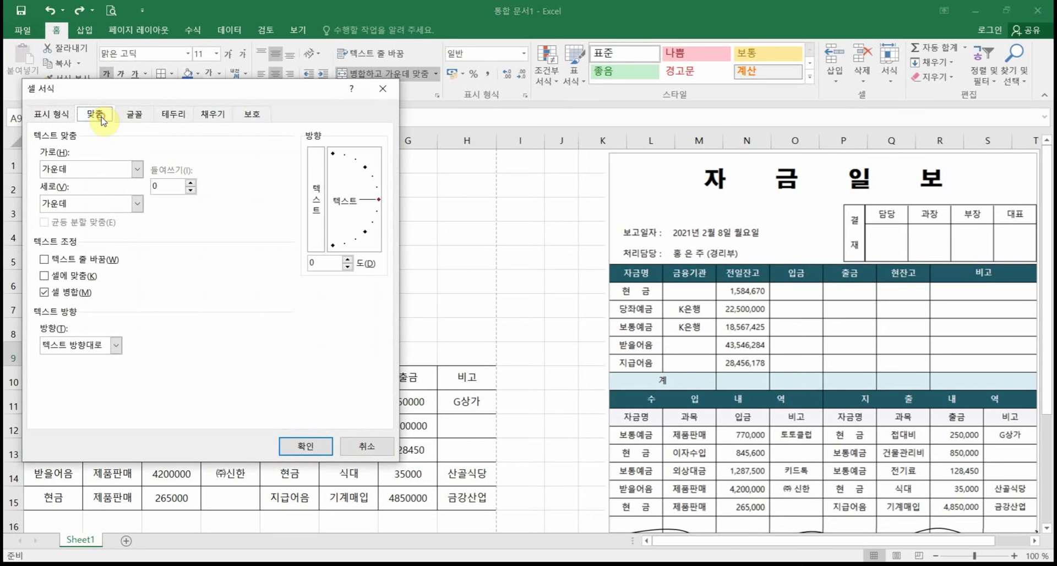
left_click_drag(137, 99, 311, 196)
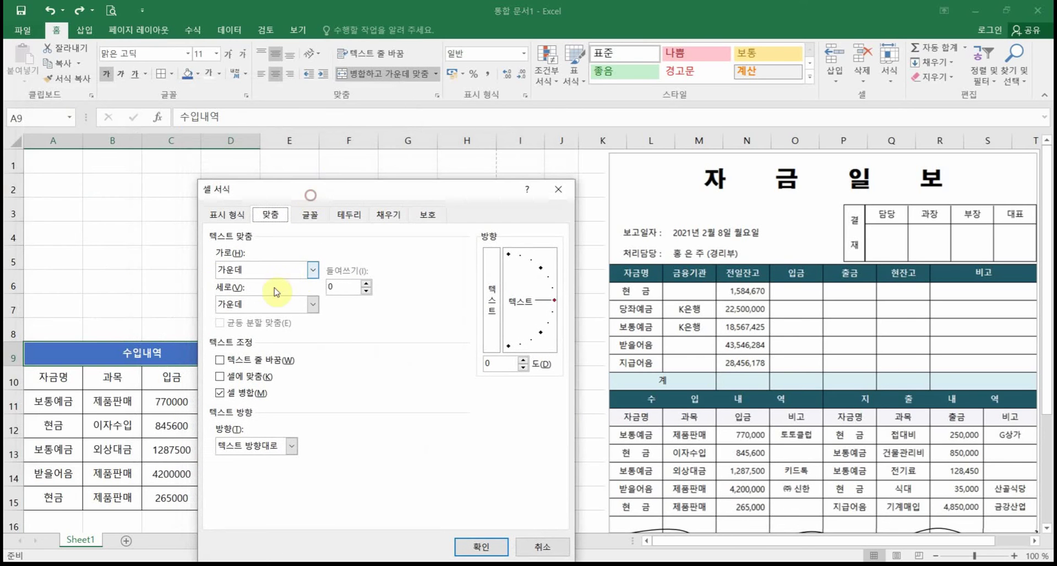
left_click(292, 273)
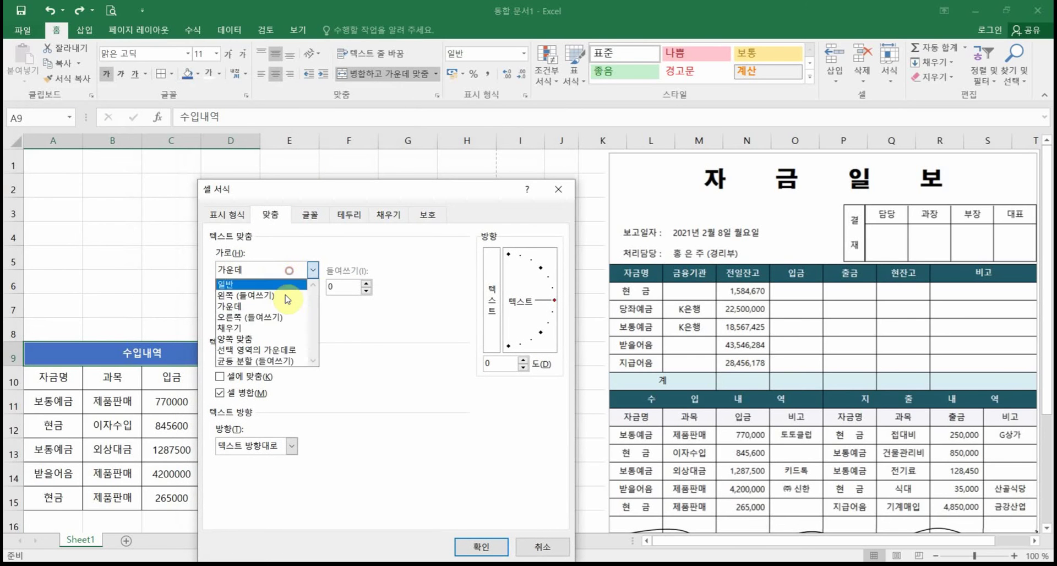
left_click(267, 360)
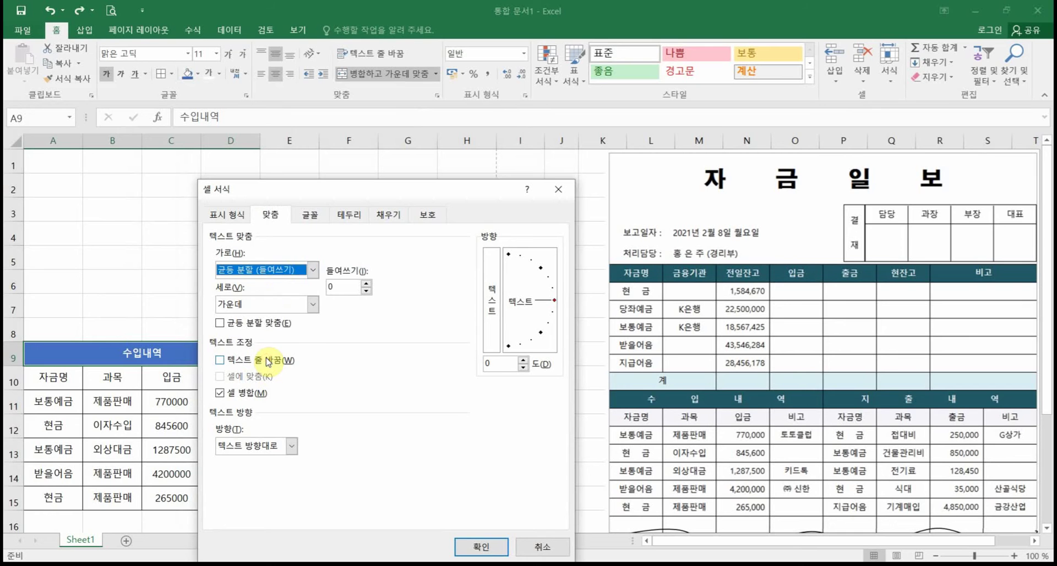
double_click(335, 286)
type("5")
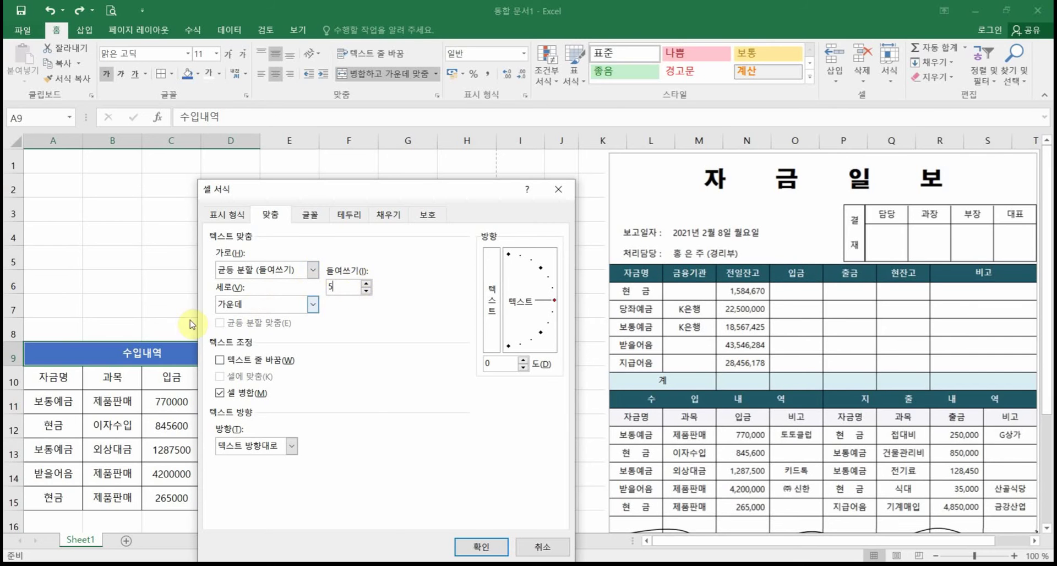
left_click(480, 547)
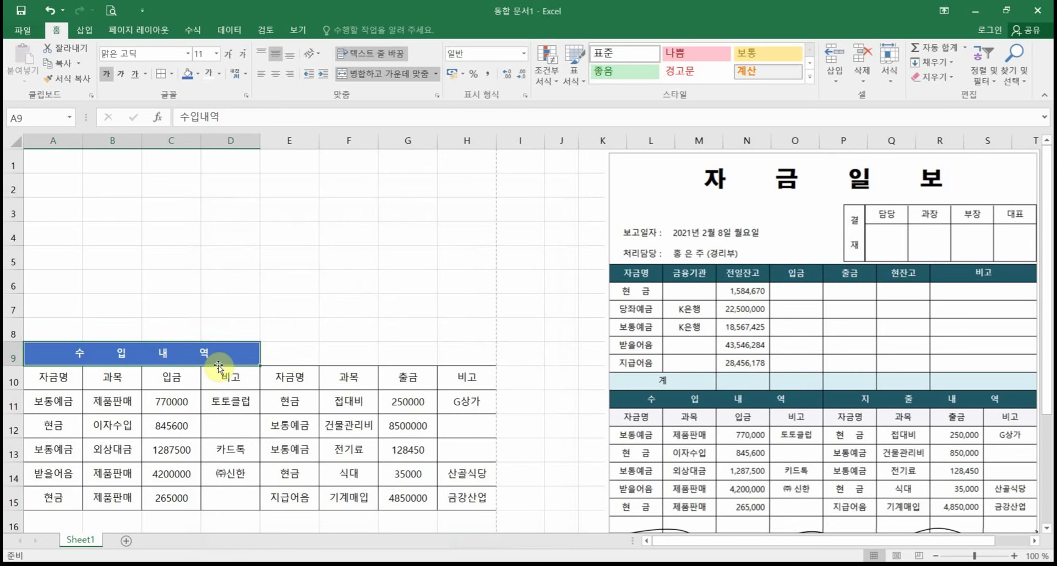
left_click(290, 360)
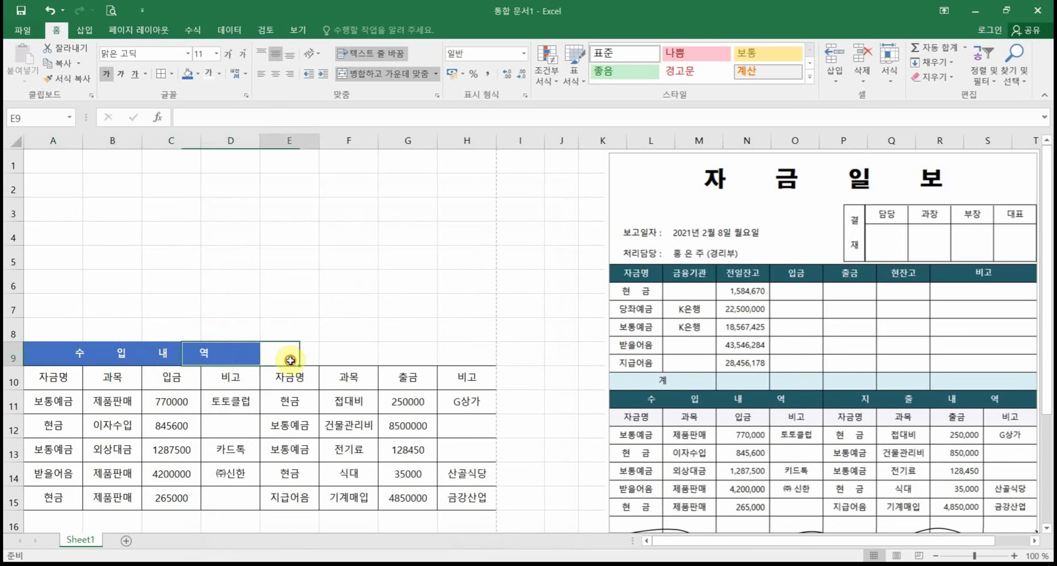
left_click_drag(290, 361, 462, 348)
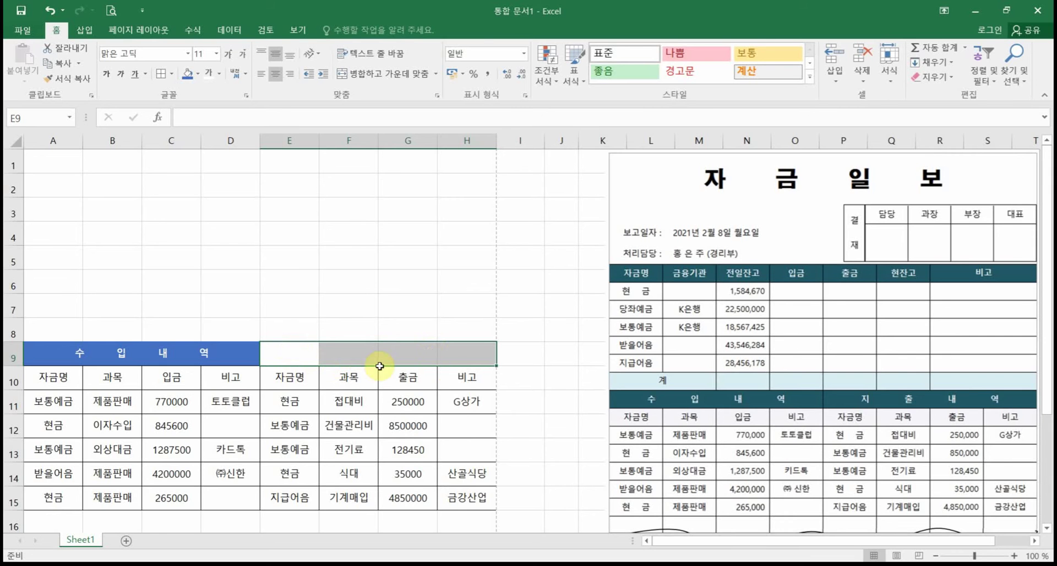
left_click(148, 360)
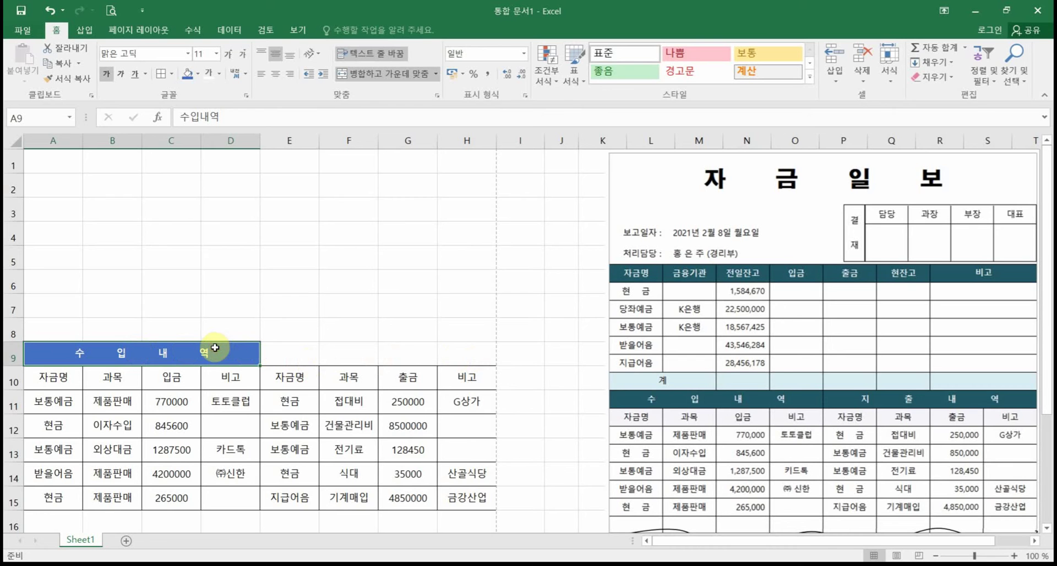
key("ctrl+c")
left_click(284, 357)
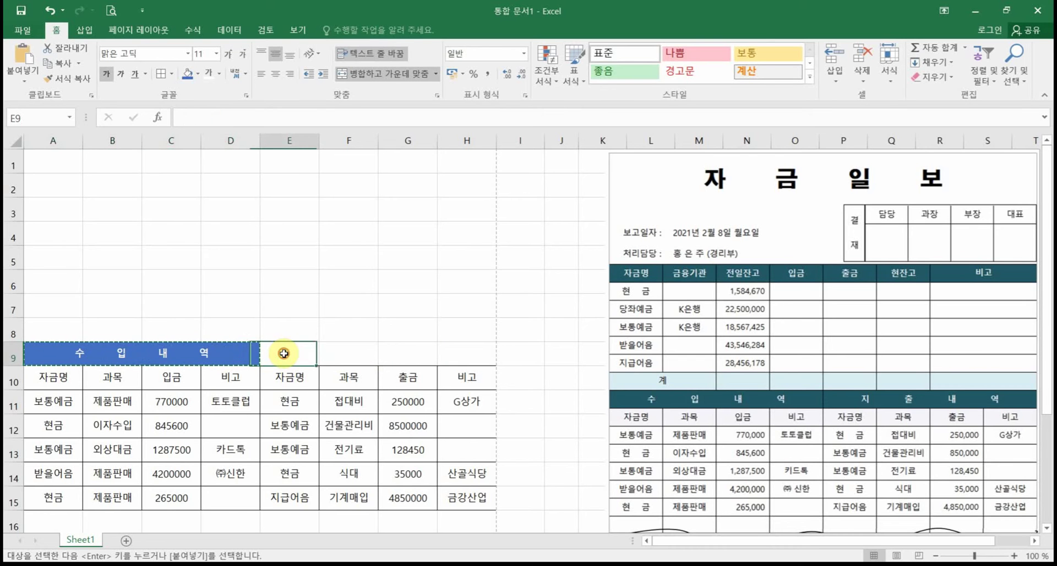
key("ctrl+v")
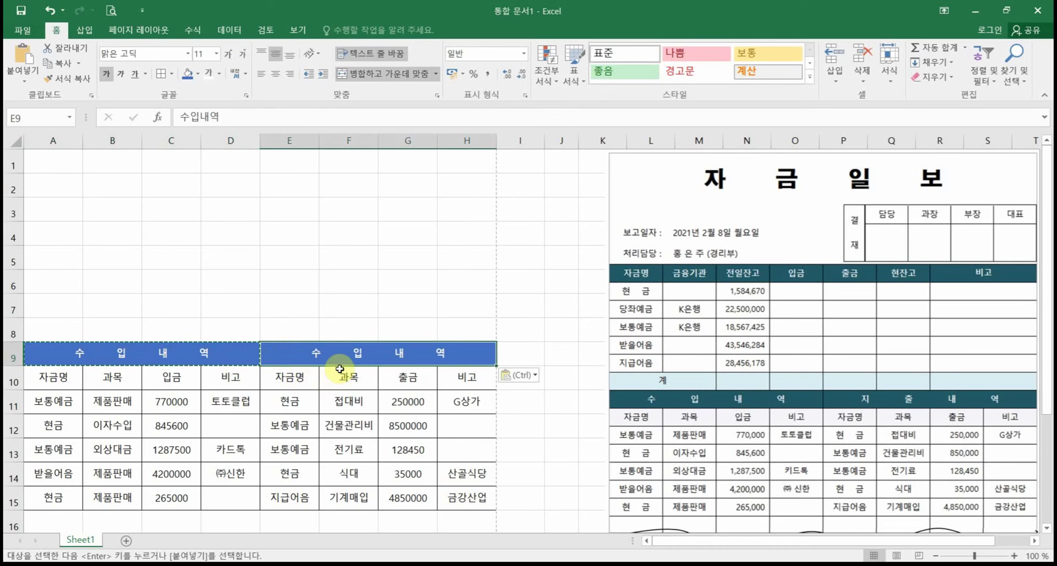
key("ctrl+z")
left_click(135, 355)
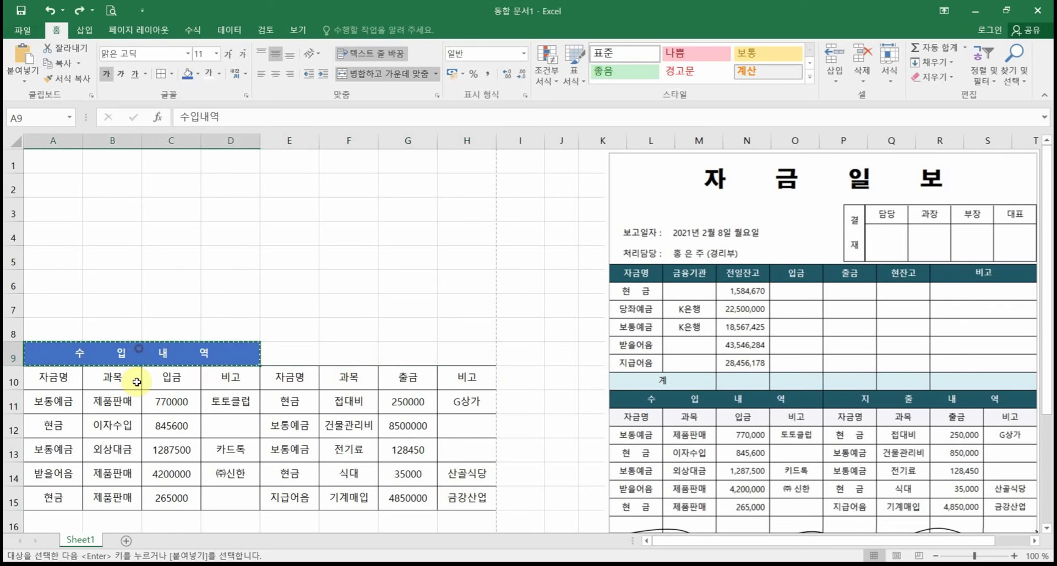
key("Escape")
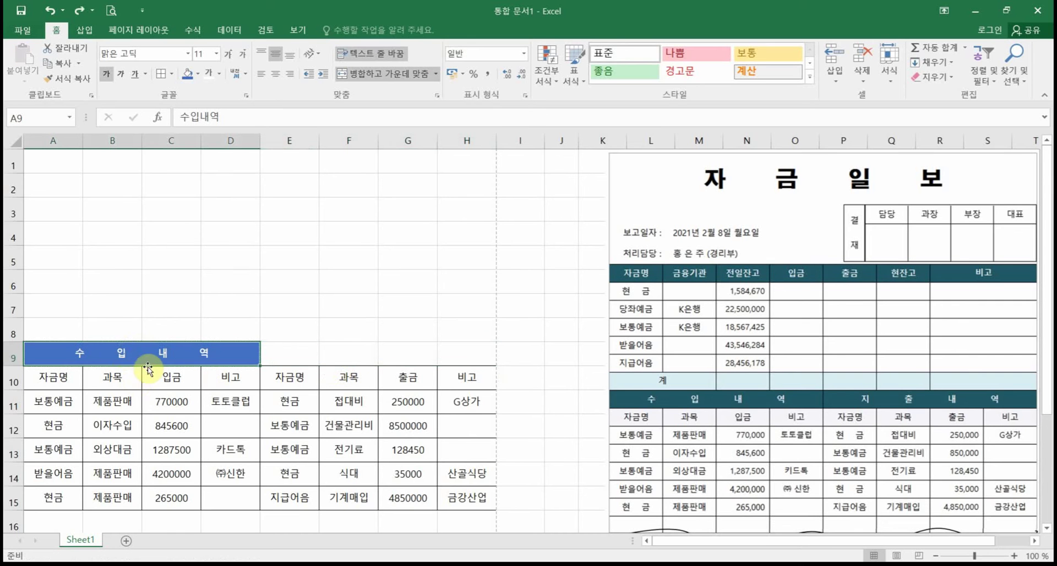
Step: Copy the blue heading format onto E9:H9 with Format Painter and enter 지출내역 there
left_click(73, 80)
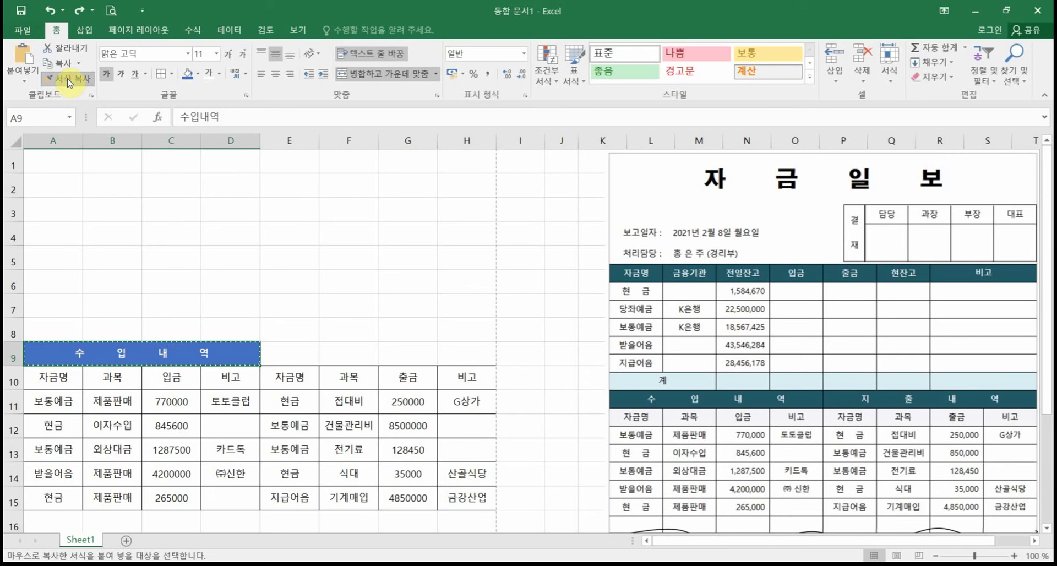
left_click(287, 352)
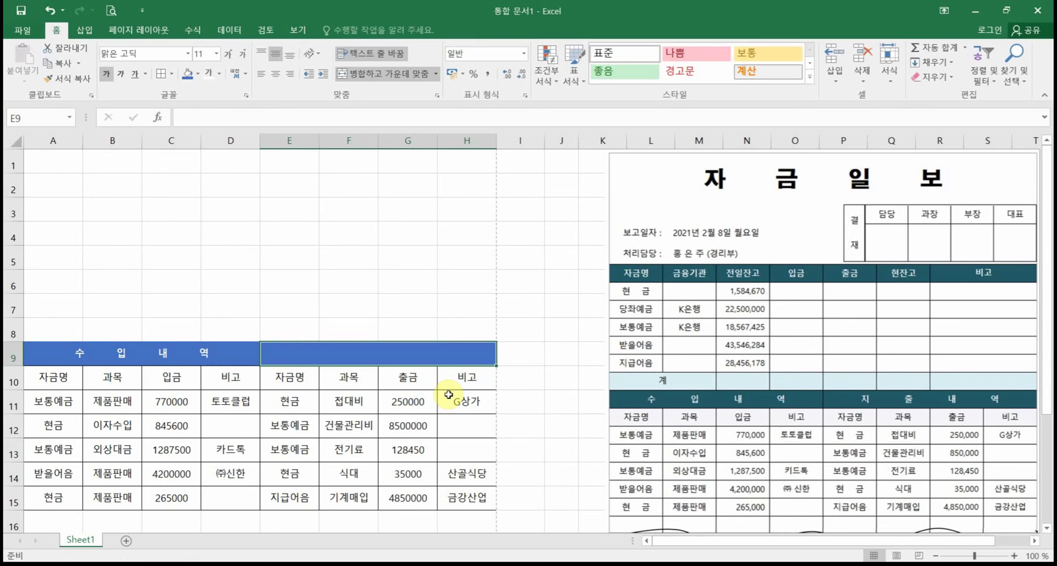
type("지출내역")
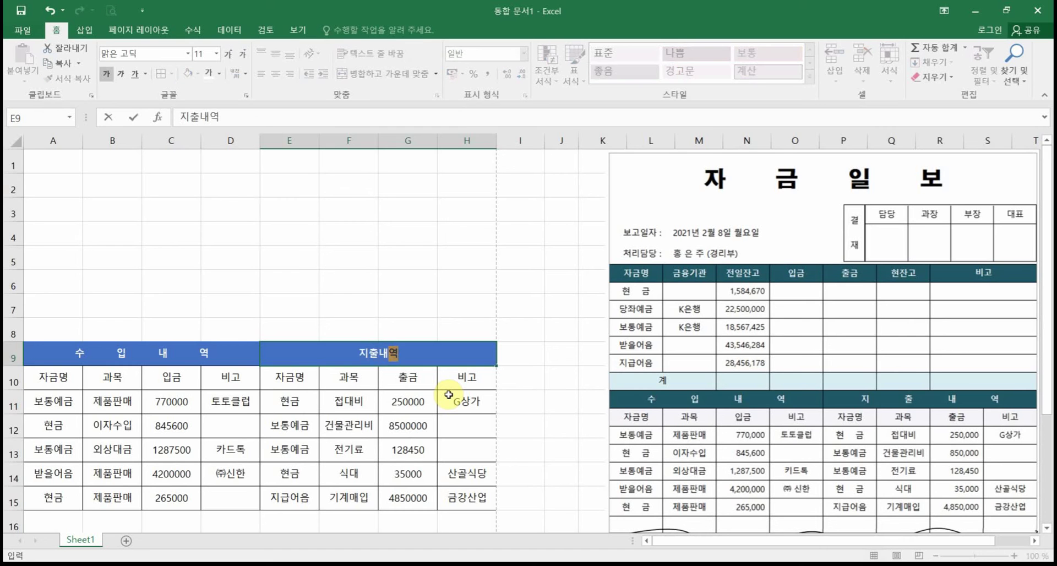
key("Return")
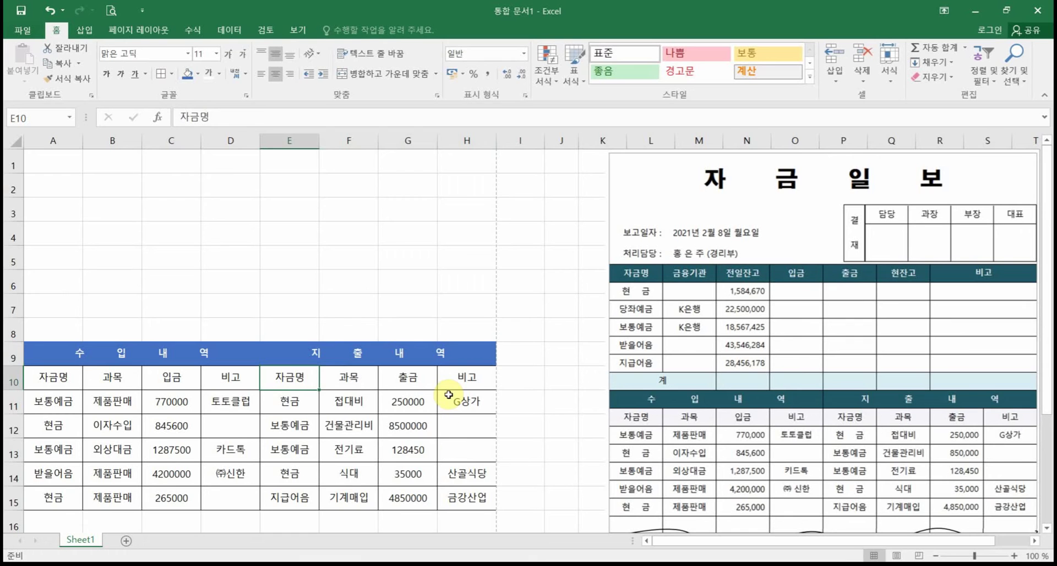
Step: Select both headings across A9:H9
left_click(92, 357)
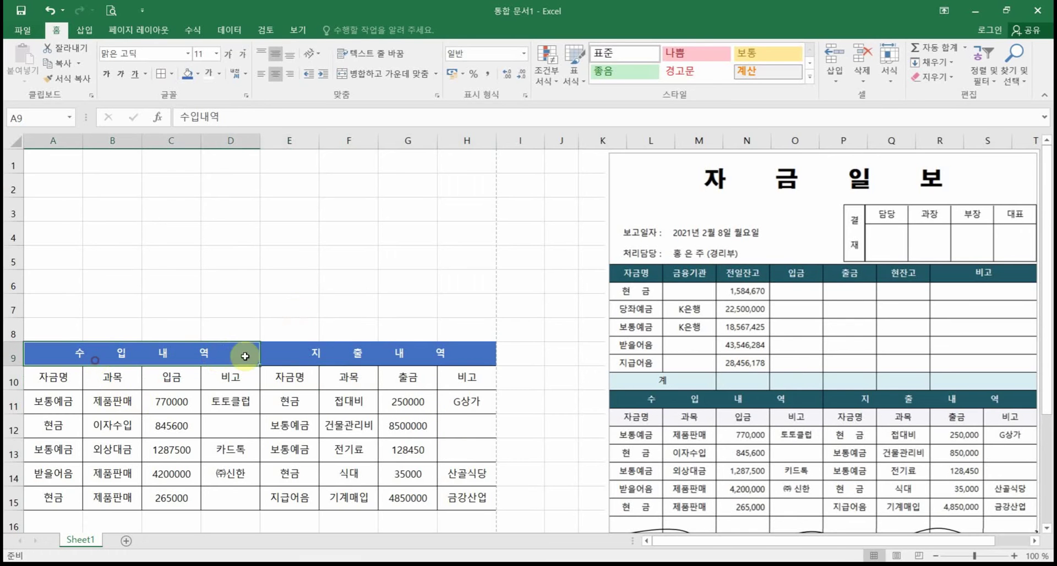
left_click_drag(245, 357, 308, 355)
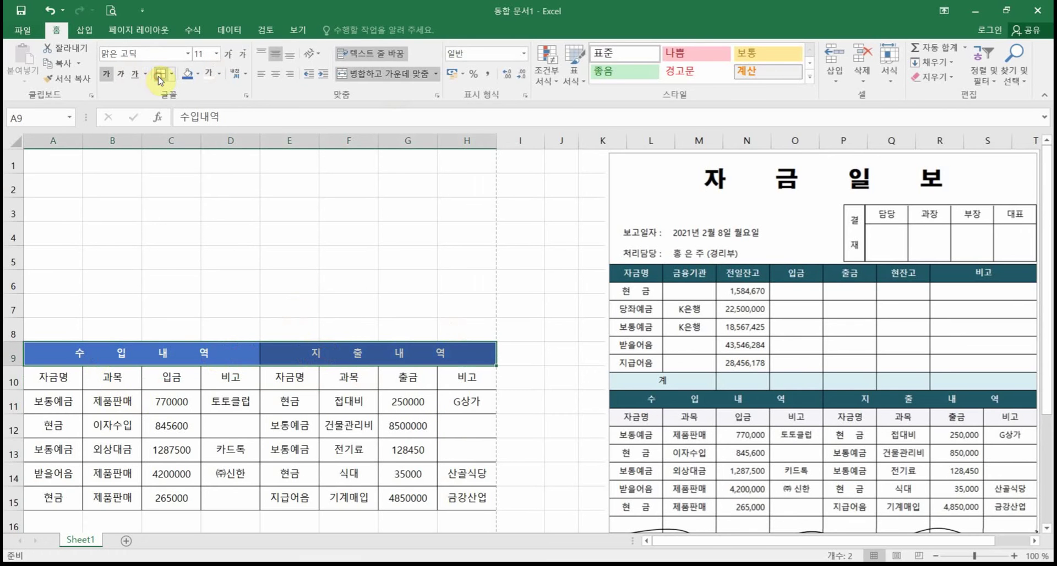
left_click(263, 422)
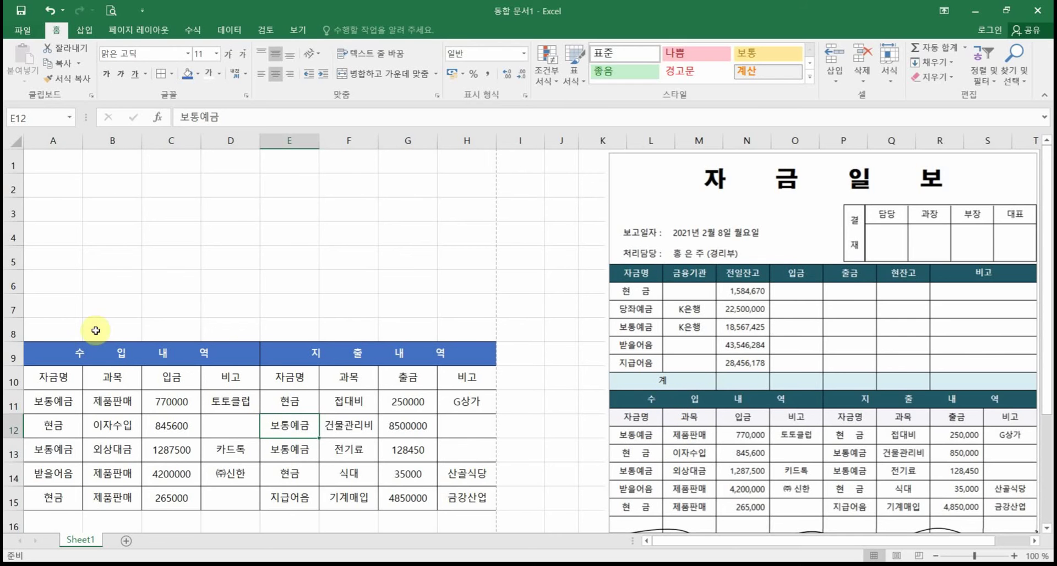
Step: Merge and centre A8:B8 with the label 계, then select rows 2–6
left_click_drag(66, 329, 128, 328)
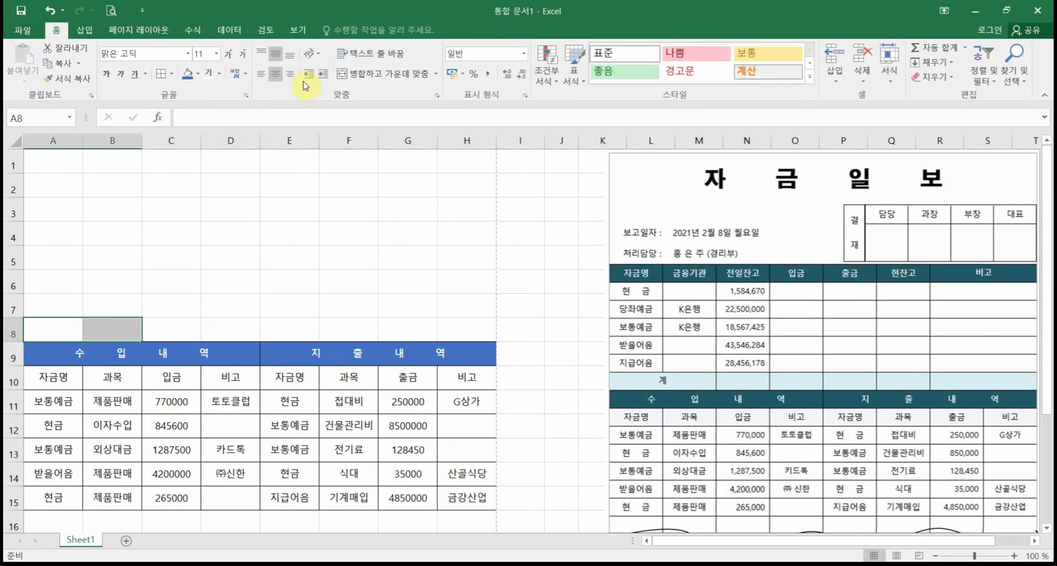
left_click(368, 80)
type("계")
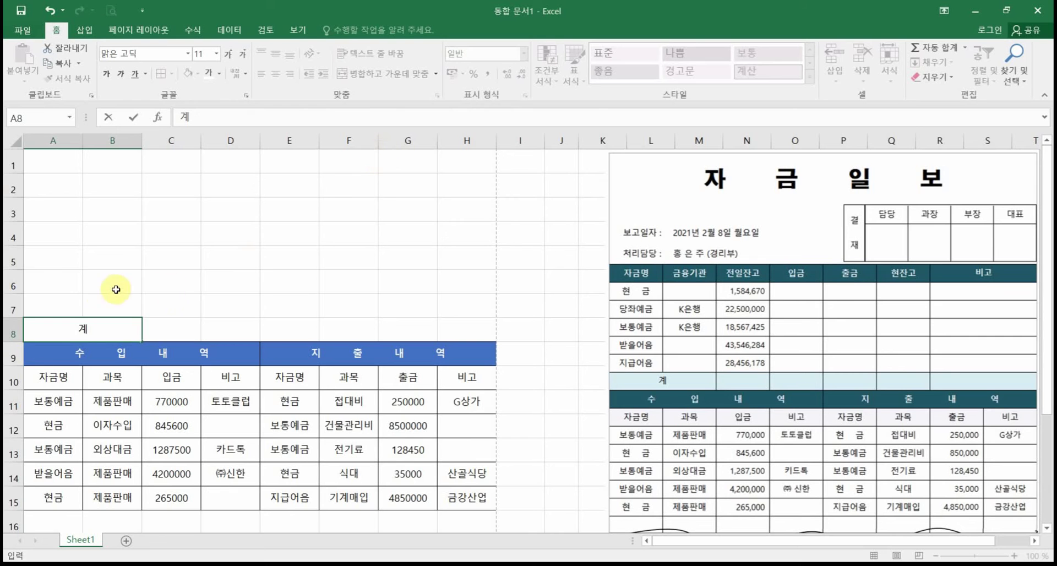
left_click(62, 302)
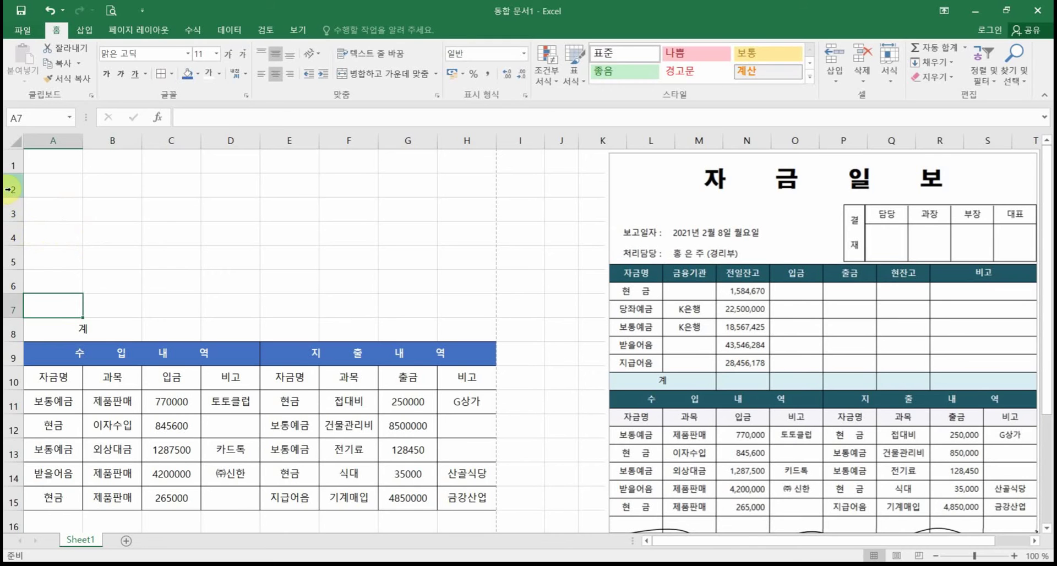
left_click_drag(11, 190, 10, 279)
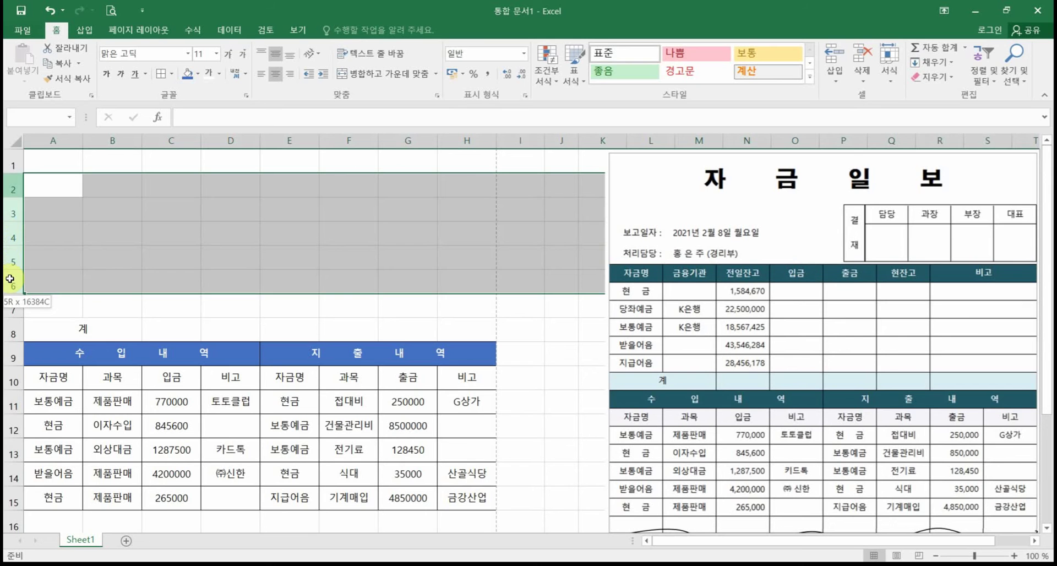
Step: Insert five blank rows at rows 2–6 above the tables, then select cell A12
left_click_drag(10, 279, 10, 279)
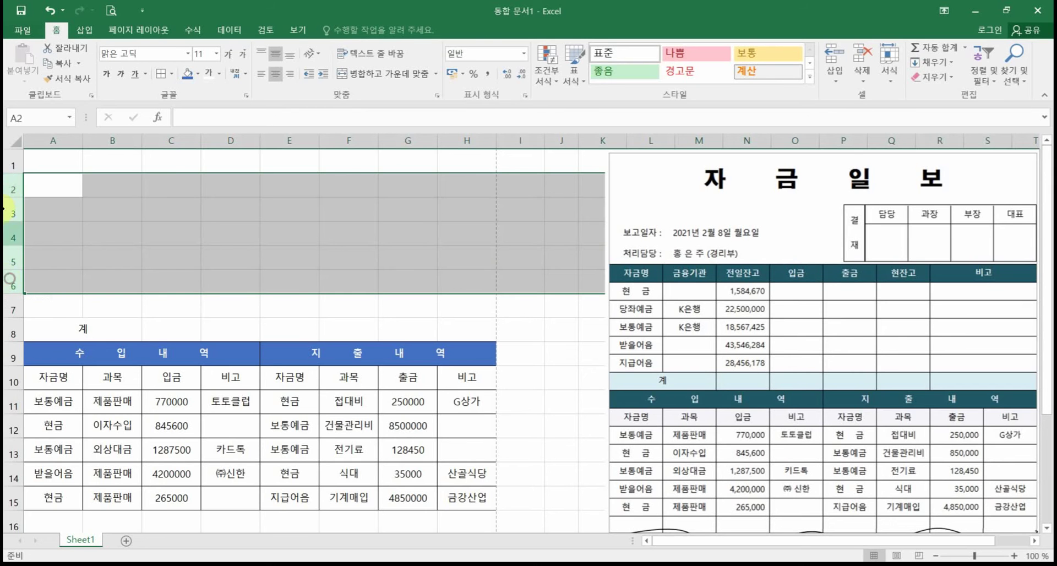
left_click_drag(11, 184, 14, 278)
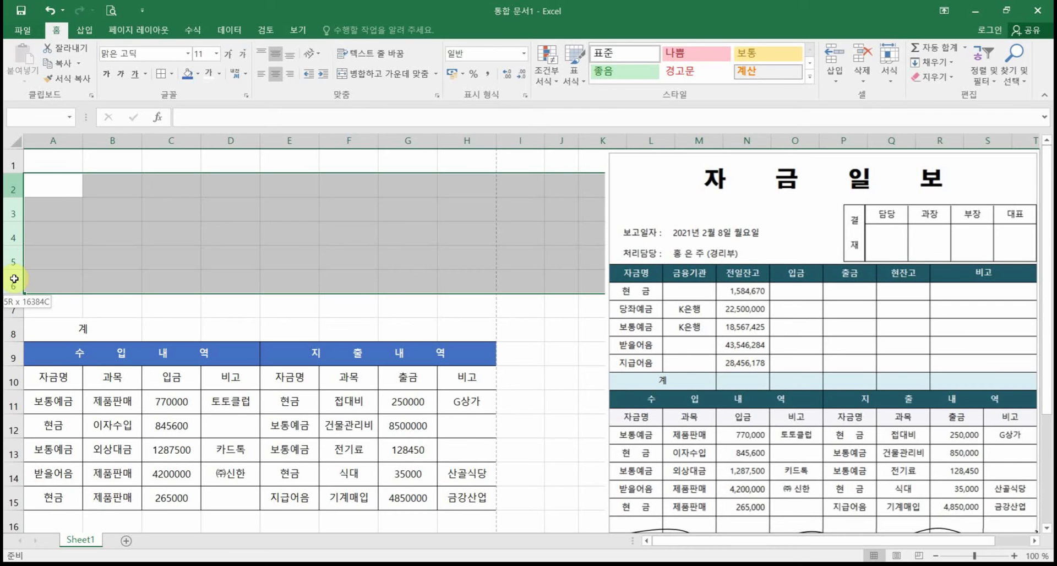
left_click_drag(14, 279, 14, 279)
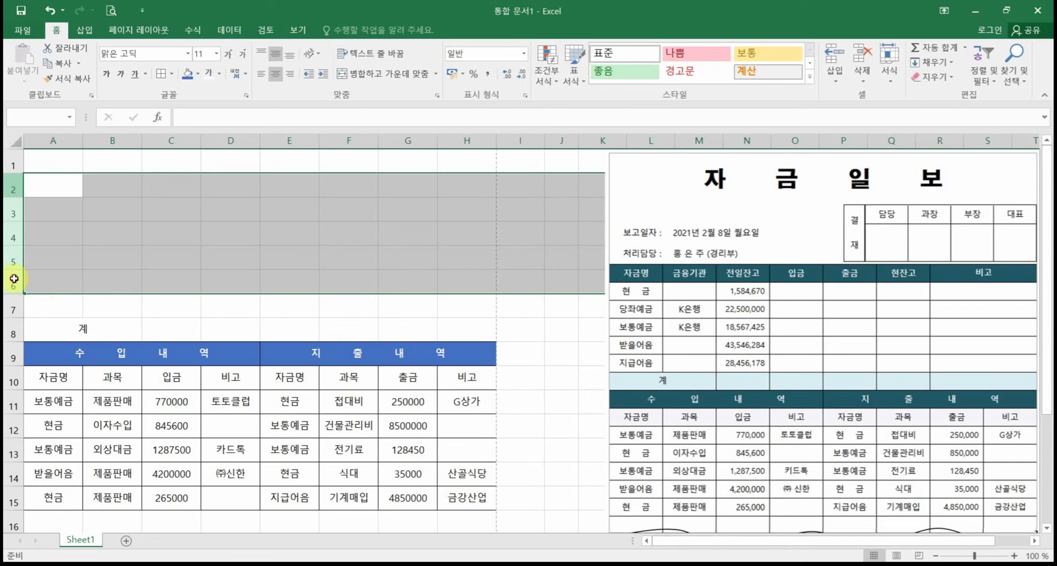
right_click(11, 238)
left_click(59, 328)
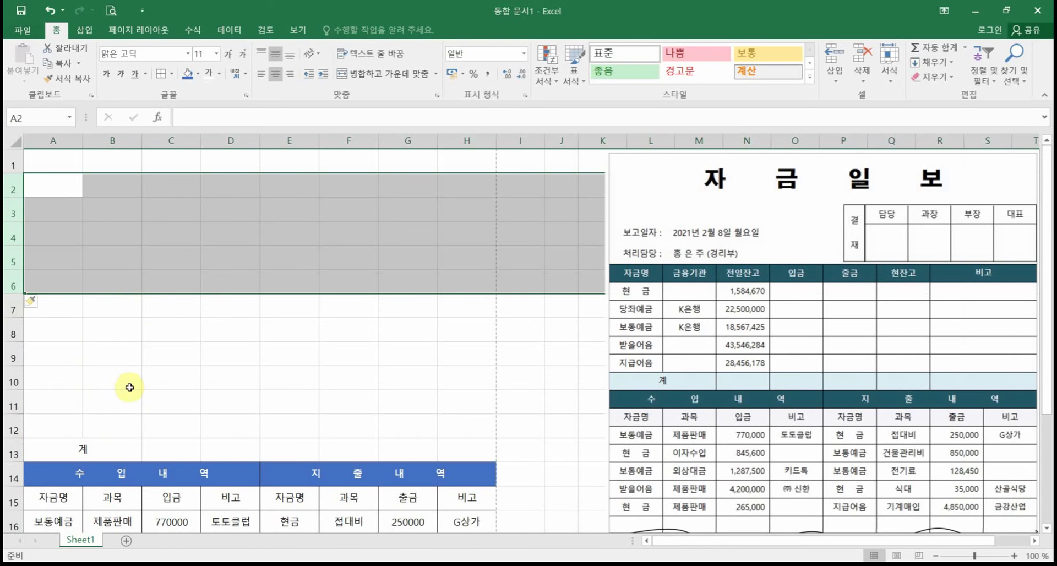
left_click(77, 352)
left_click(64, 422)
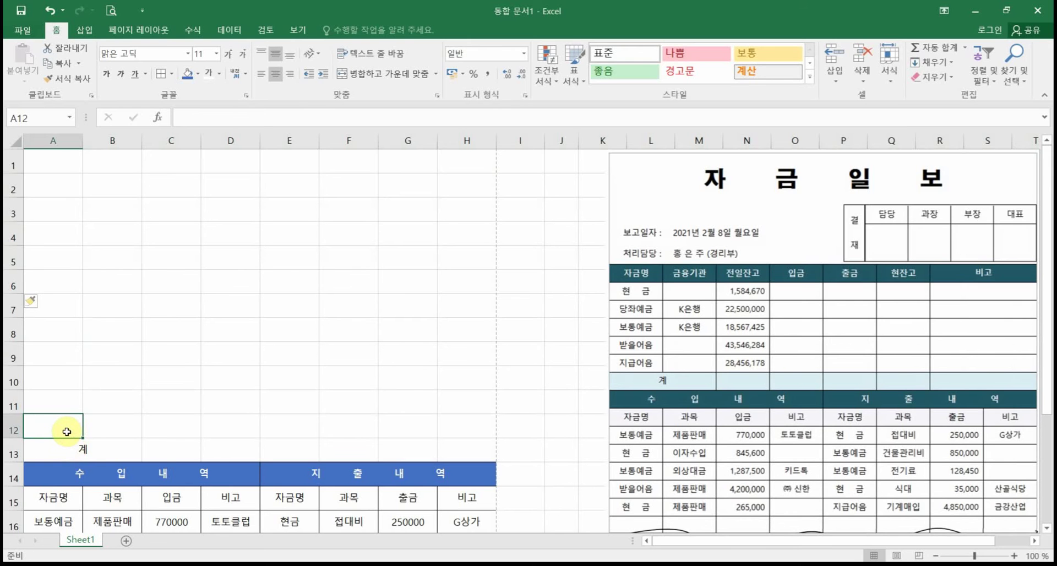
Step: Enter 지급어음 in A12, correcting its last syllable
type("지급ㅇㅓ")
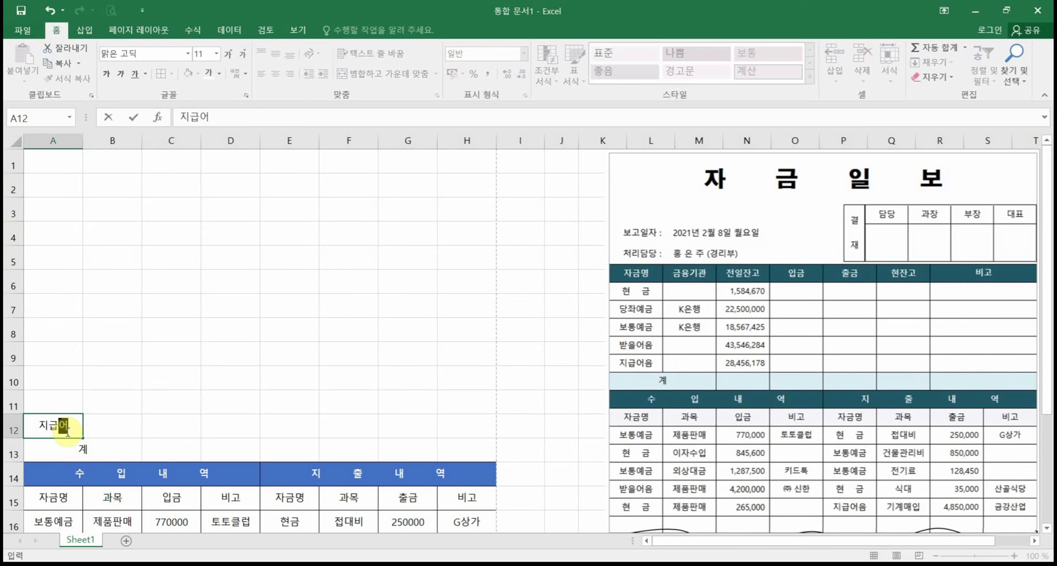
type("으ㅁ")
key("Up")
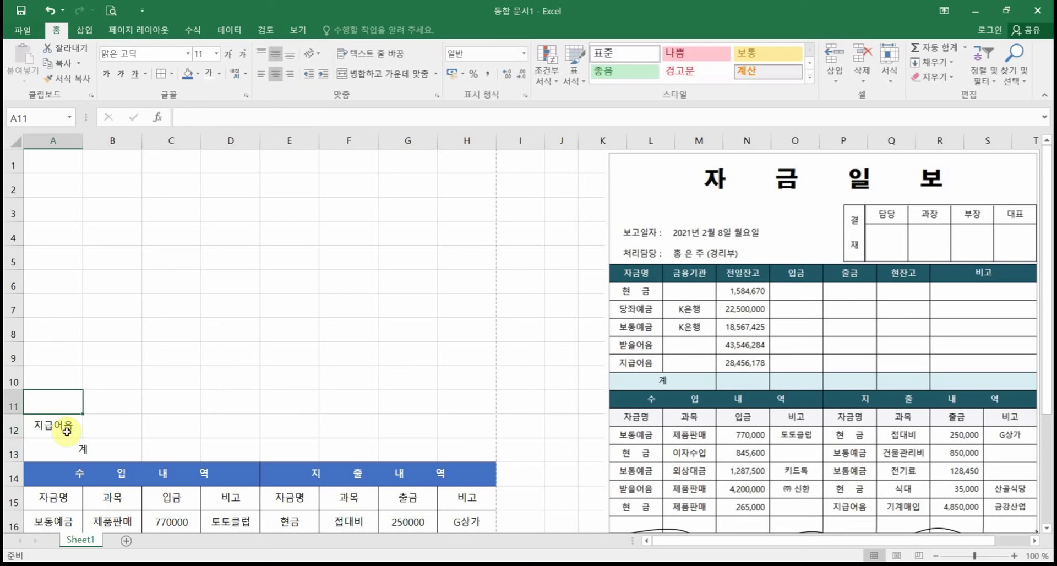
double_click(77, 422)
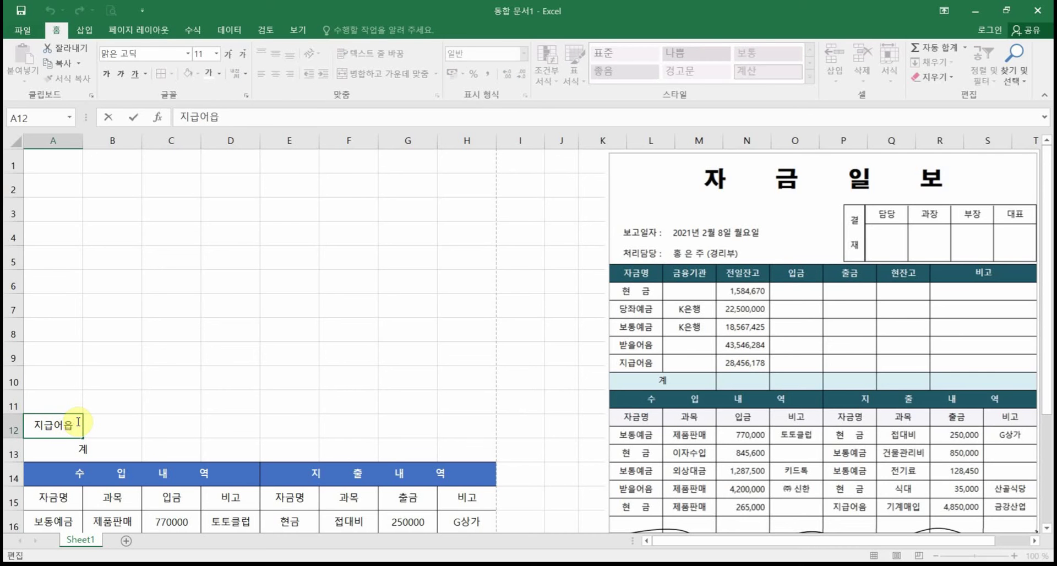
key("BackSpace")
type("ㅇㅡㅁ")
left_click(72, 406)
Step: Fill A11 up to A8 with 받을어음, 보통예금, 당좌예금 and 현금
type("받을어음")
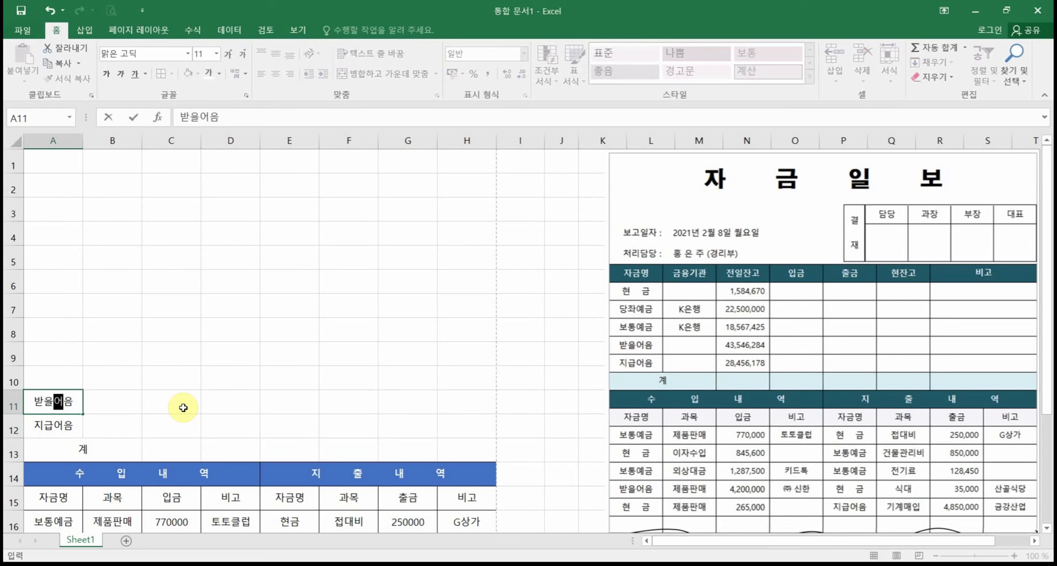
key("Up")
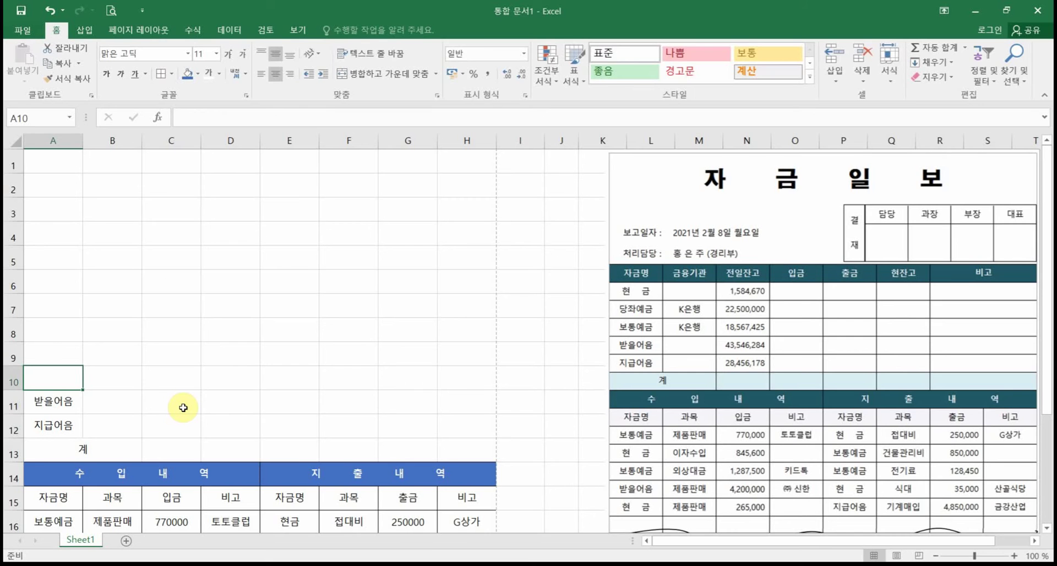
type("보통예금")
key("Up")
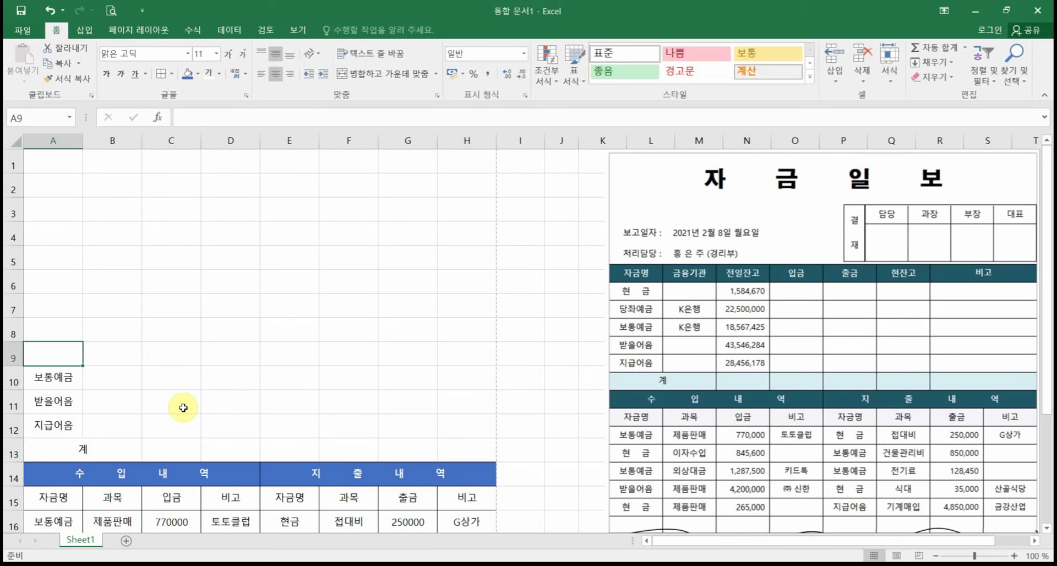
type("당ㅈ예금")
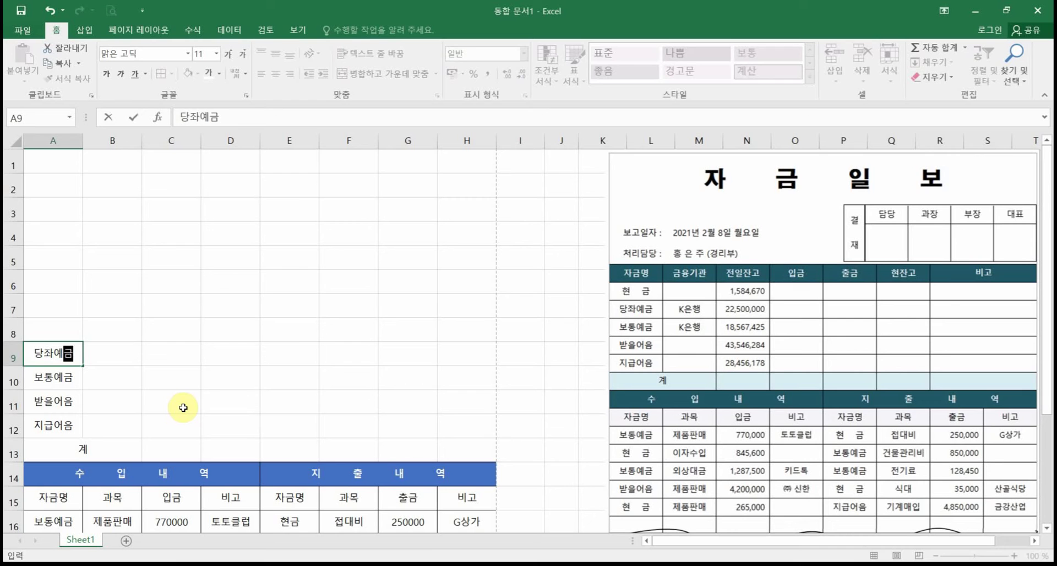
key("Up")
type("현금")
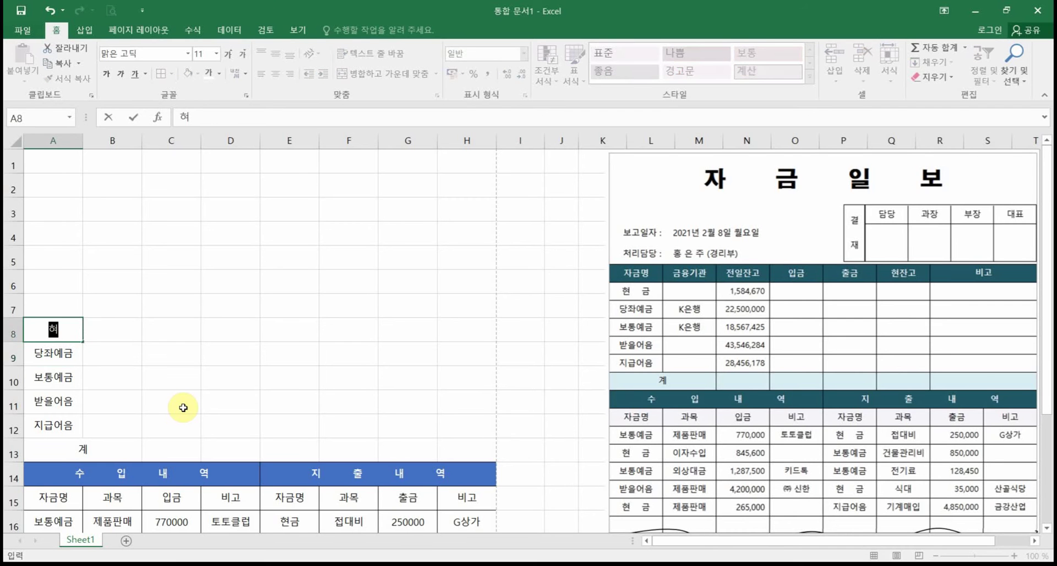
left_click(78, 307)
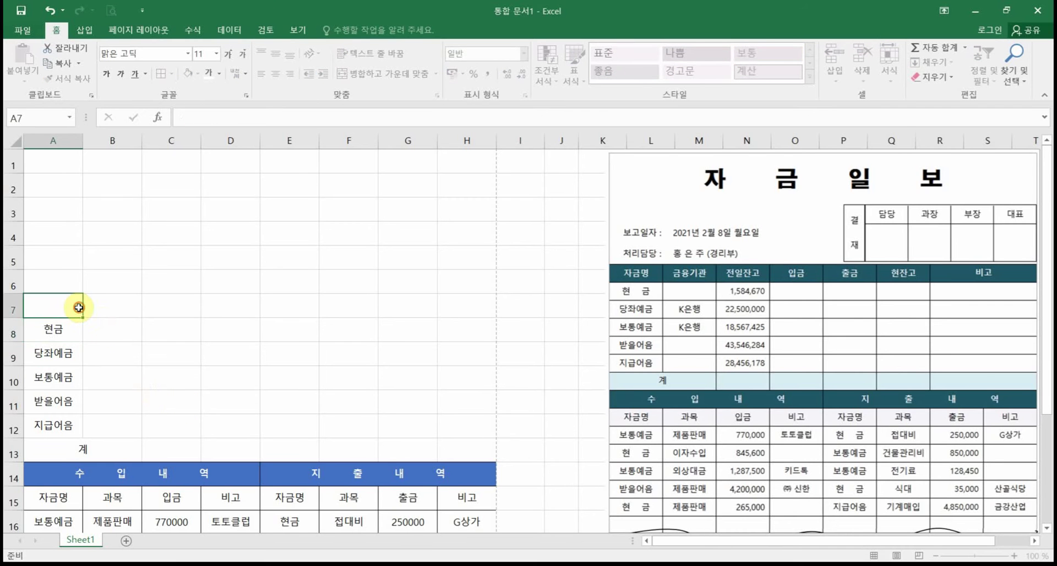
Step: Type the 자금명 header in A7
type("자금명")
key("BackSpace")
type("ㅁ")
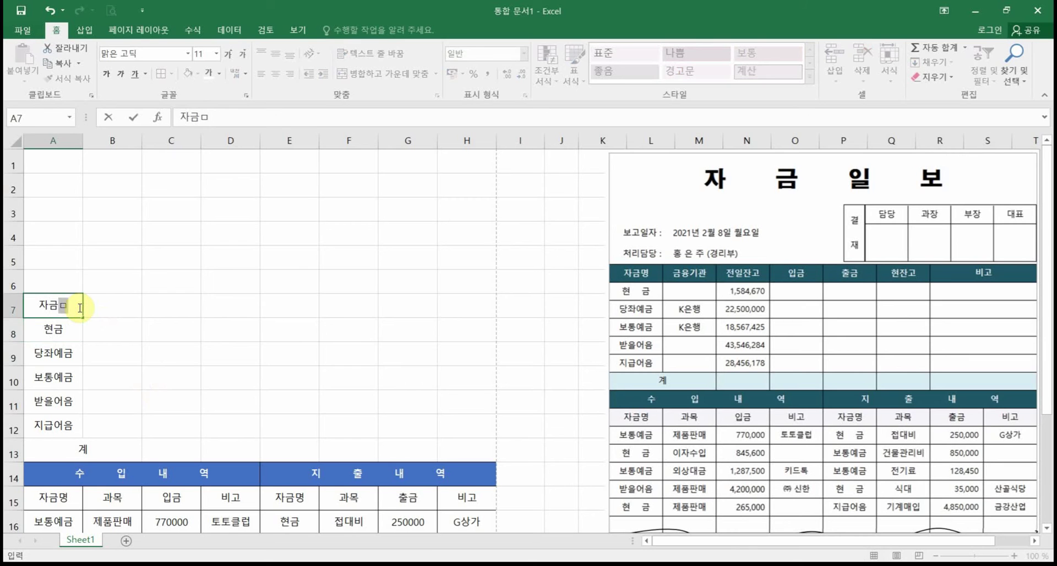
type("ㅕㅇ")
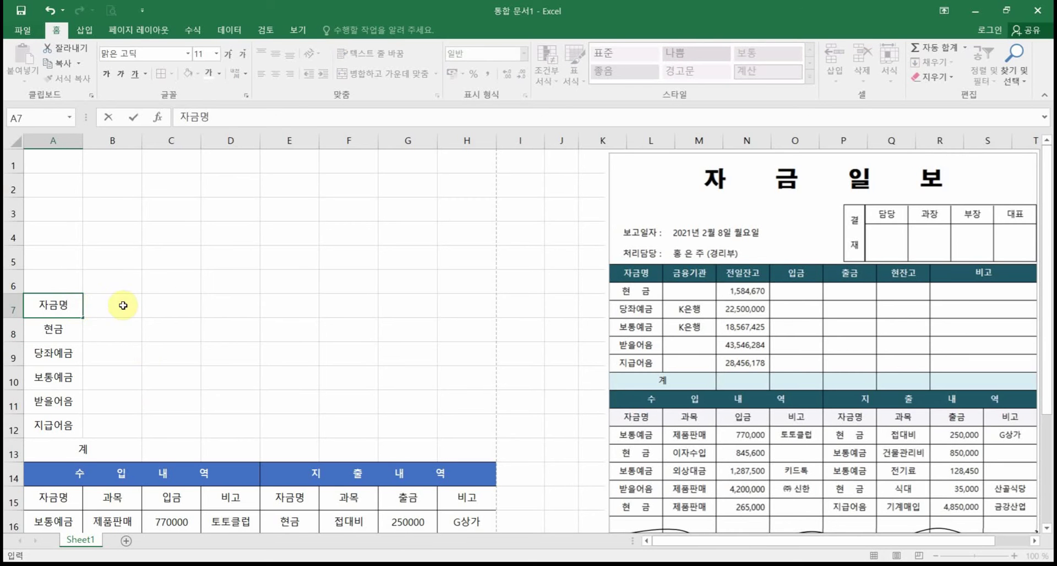
Step: Enter headers 금융기관, 전일잔고, 입금, 출금 and 현잔고 across B7:F7
left_click(121, 302)
type("금ㅇ")
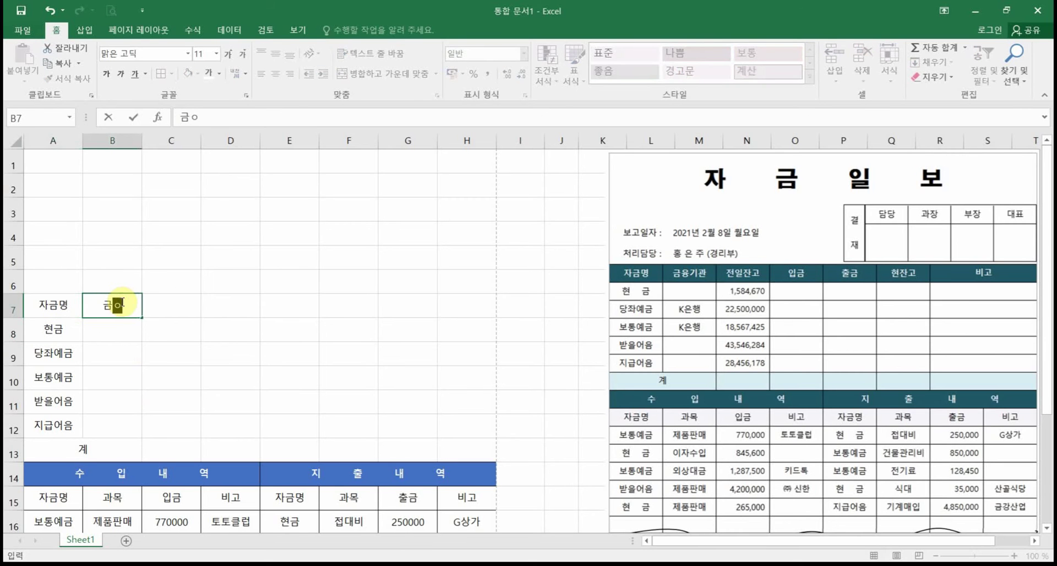
type("ㅠㅇ기관")
key("Tab")
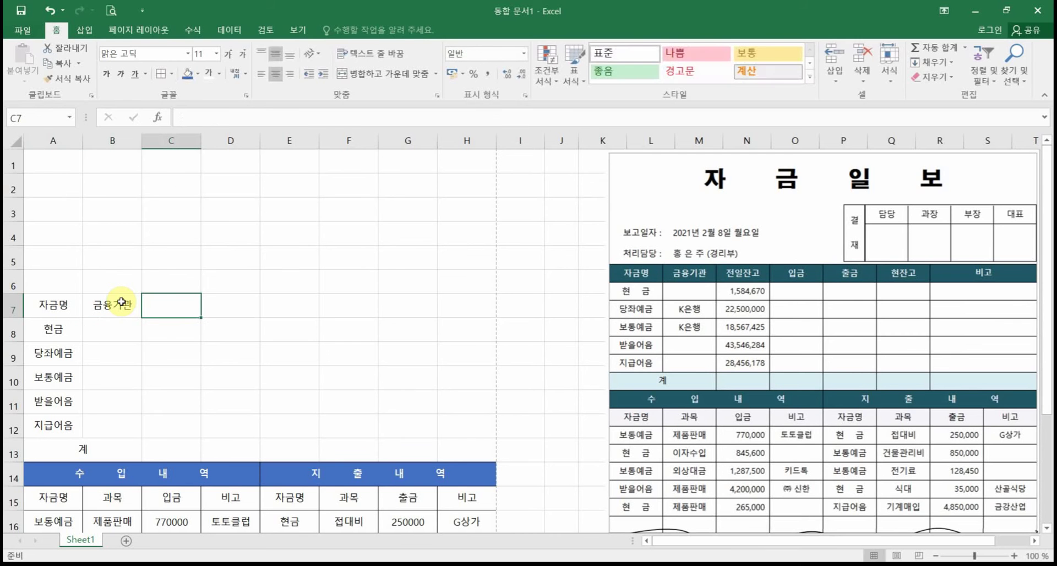
type("전일잔고")
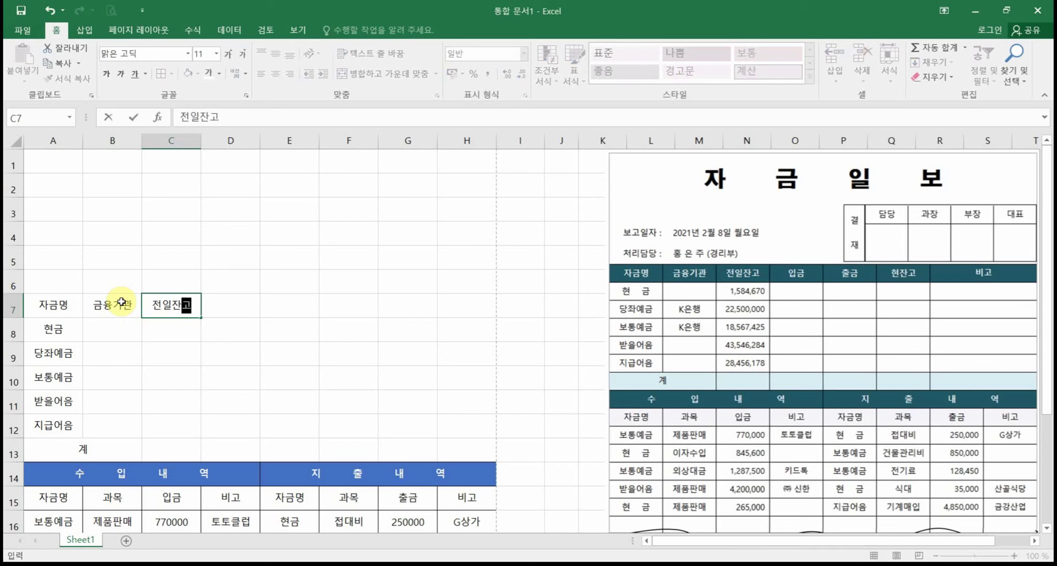
key("Tab")
type("입ㄱ")
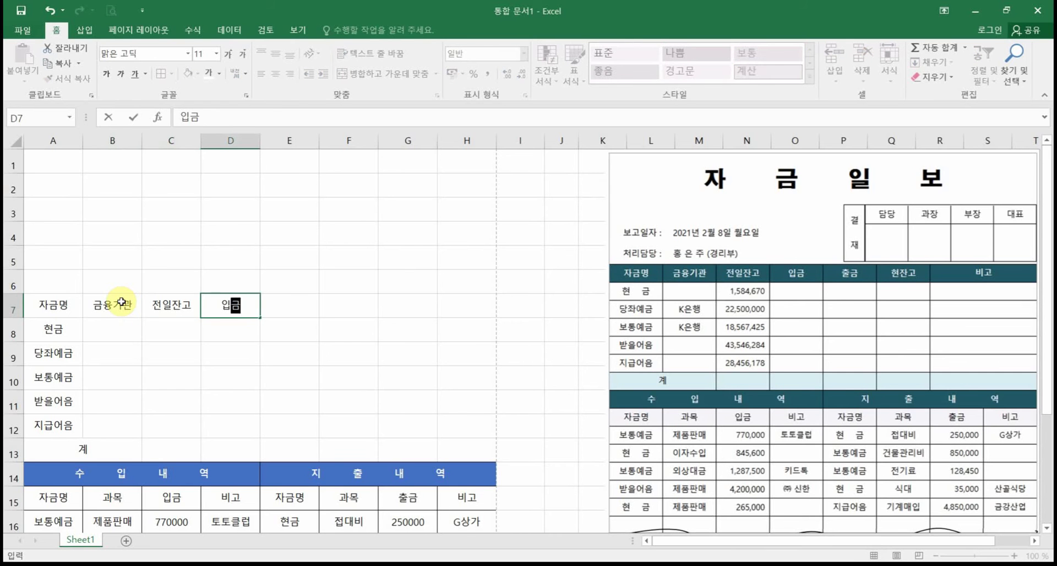
key("Tab")
type("추ㄹ금")
key("Tab")
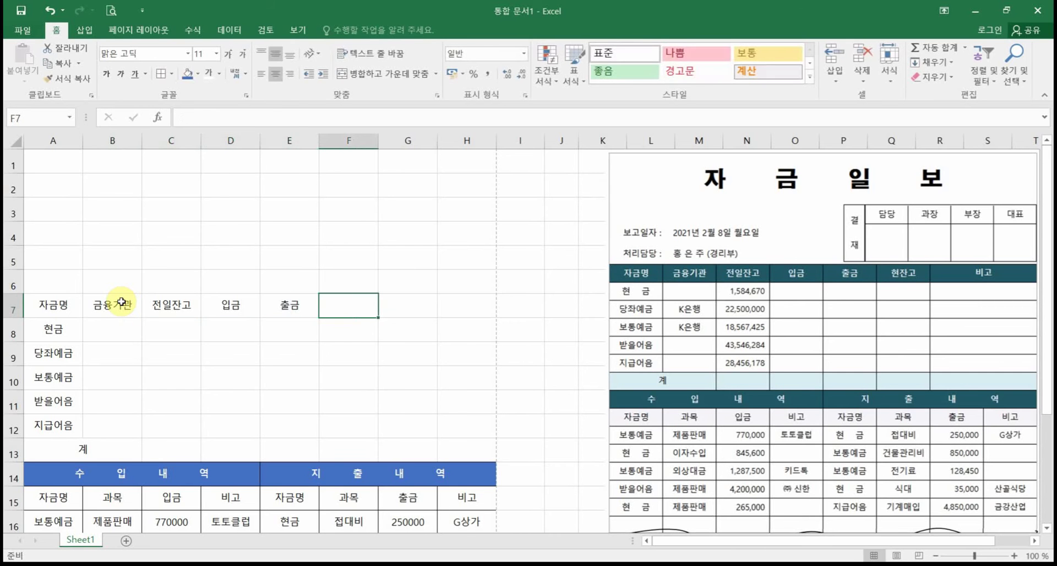
type("현잔고")
key("Tab")
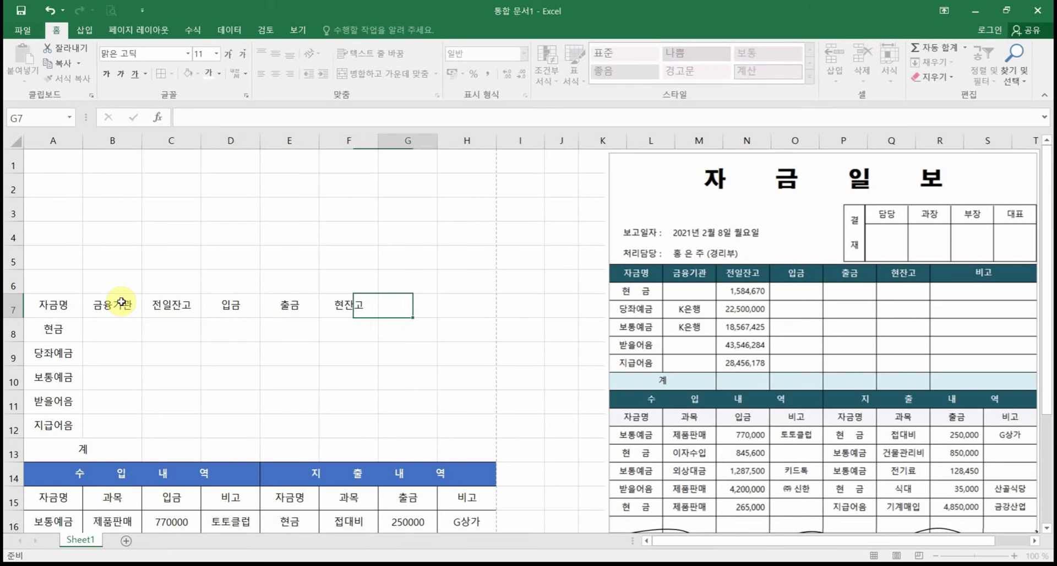
Step: Enter 비고 in G7 and merge it across G7:H7
type("비고")
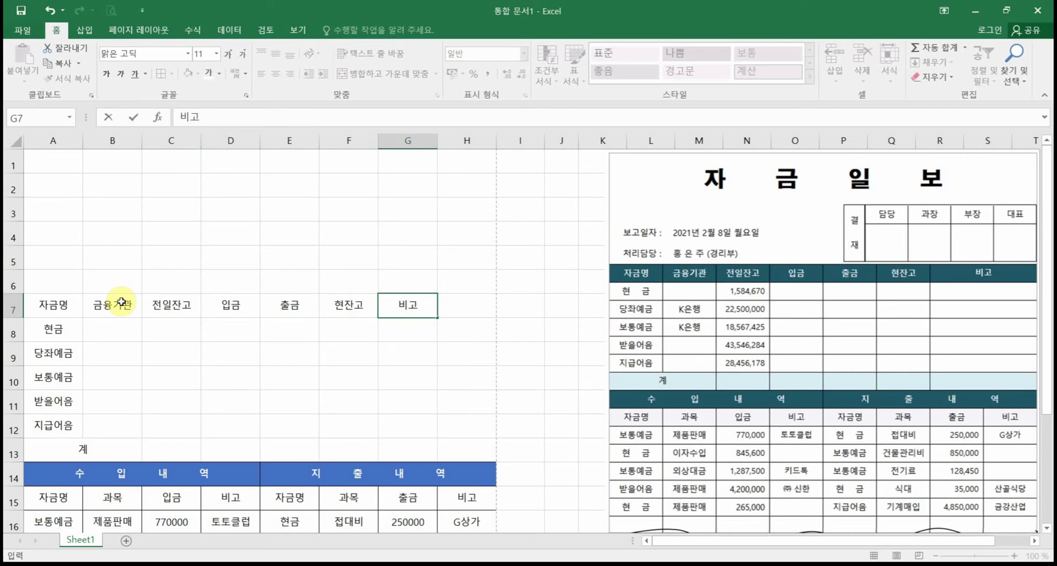
left_click(371, 343)
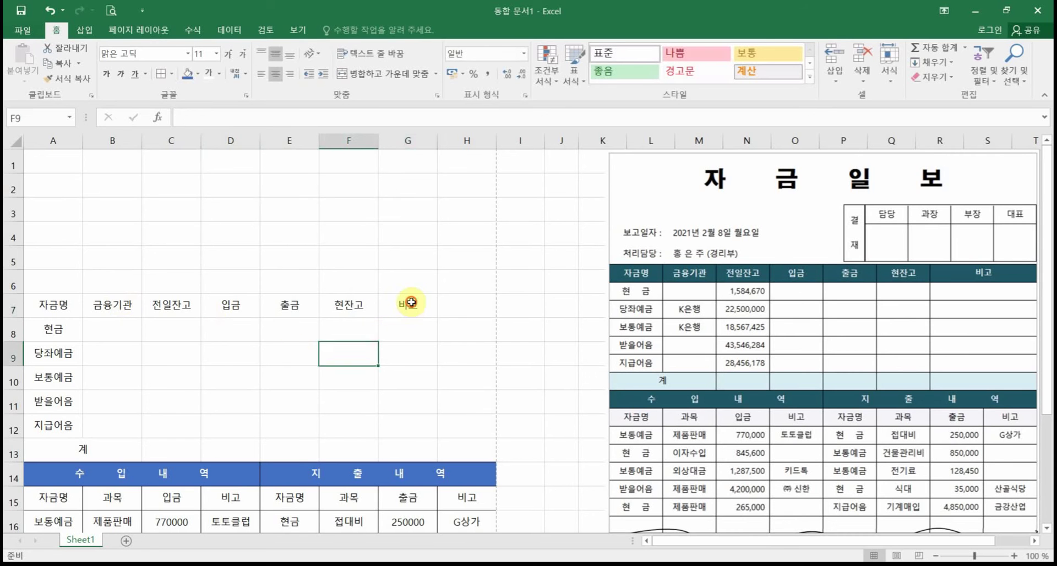
left_click_drag(411, 302, 469, 303)
left_click(388, 73)
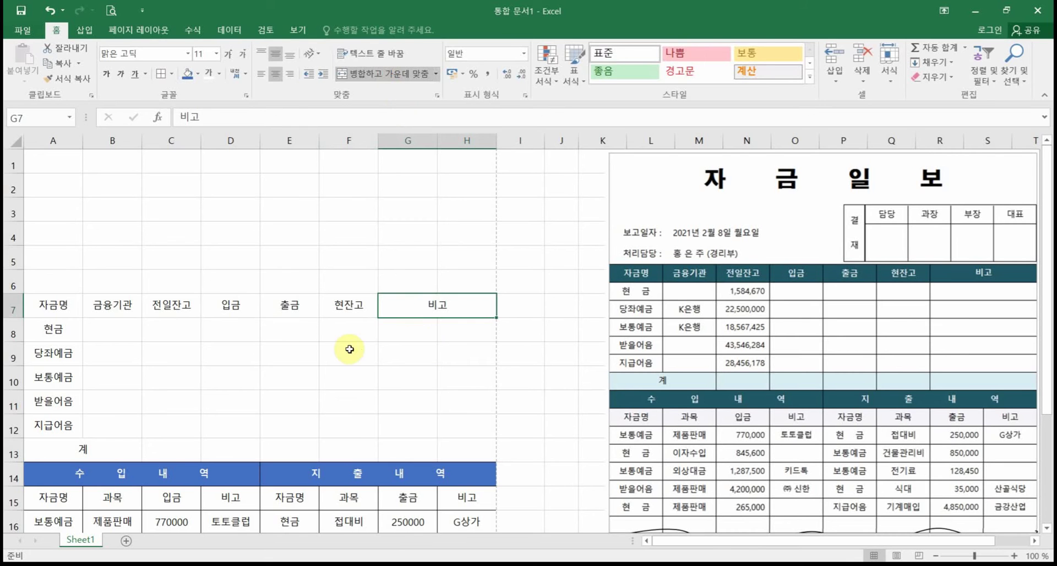
left_click_drag(53, 305, 450, 449)
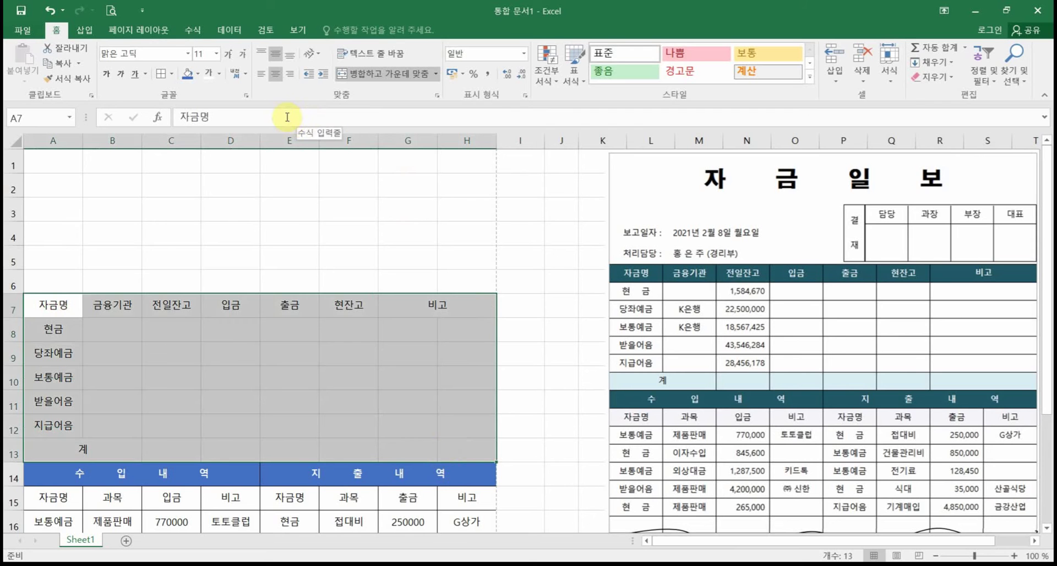
Step: Apply All Borders to the fund table A7:H13
left_click_drag(50, 304, 457, 457)
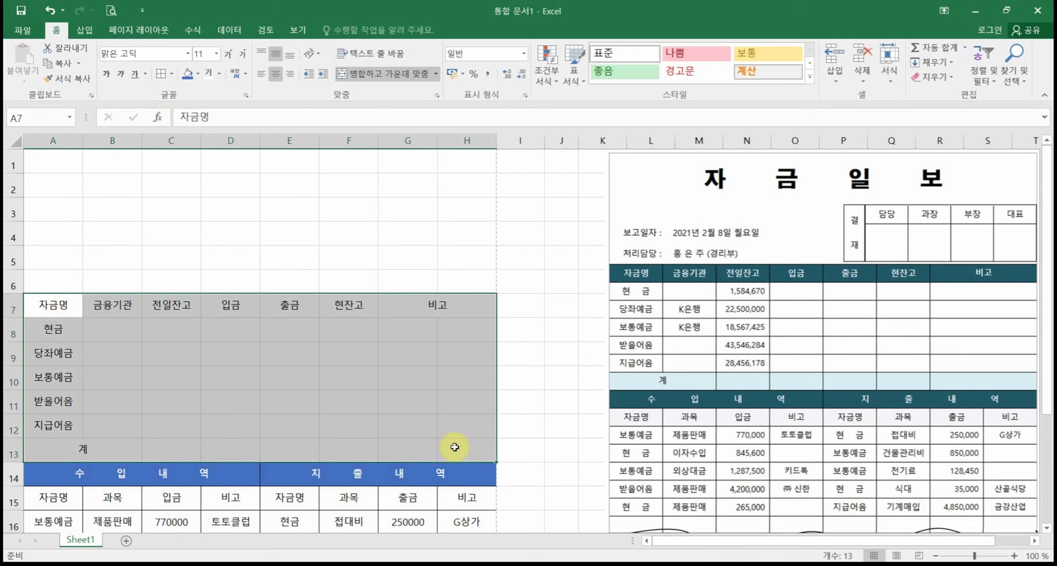
left_click(159, 73)
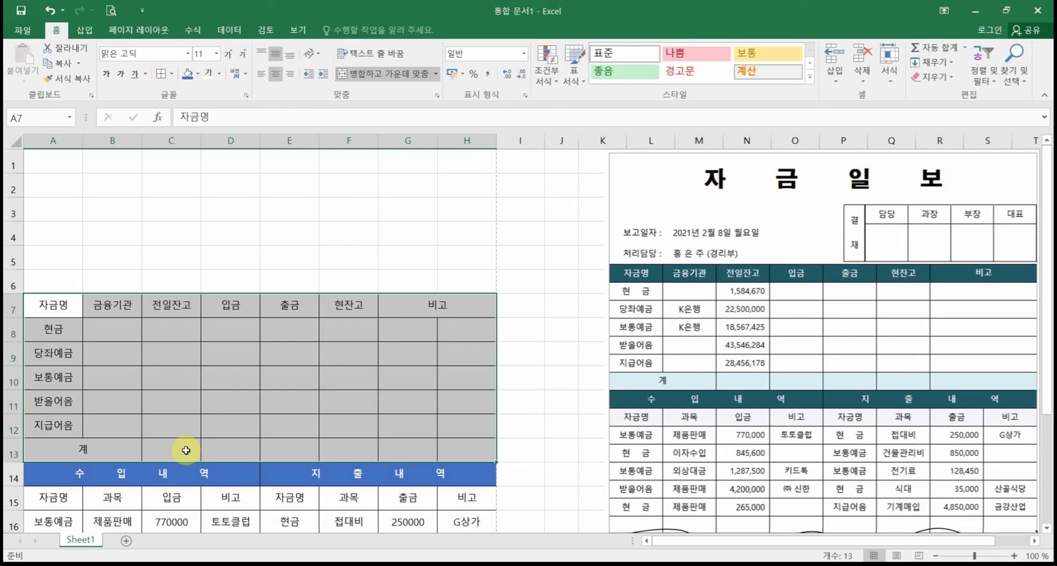
left_click_drag(83, 449, 452, 450)
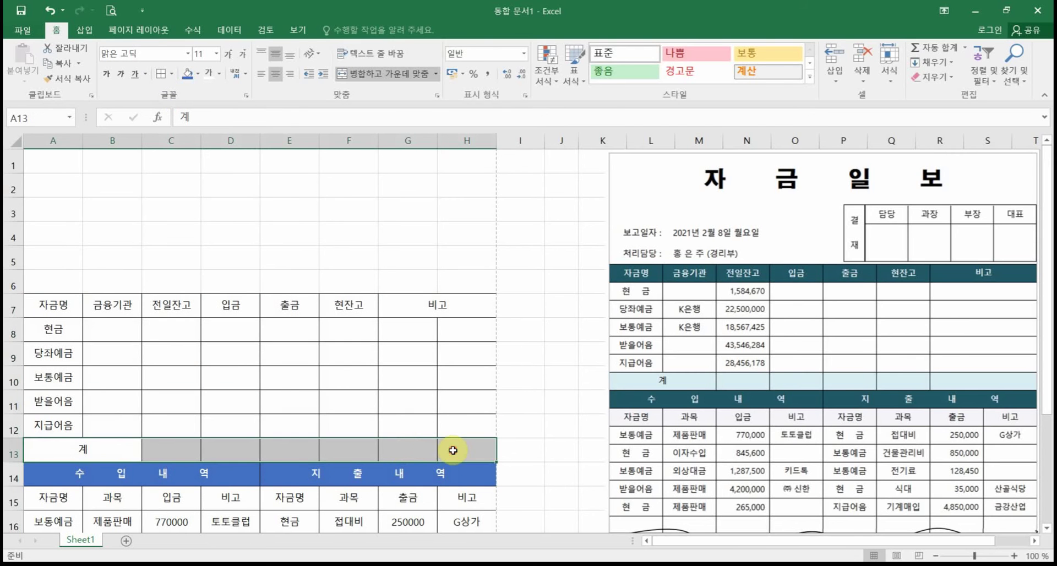
Step: Fill the 계 totals row A13:H13 with light blue
left_click(197, 73)
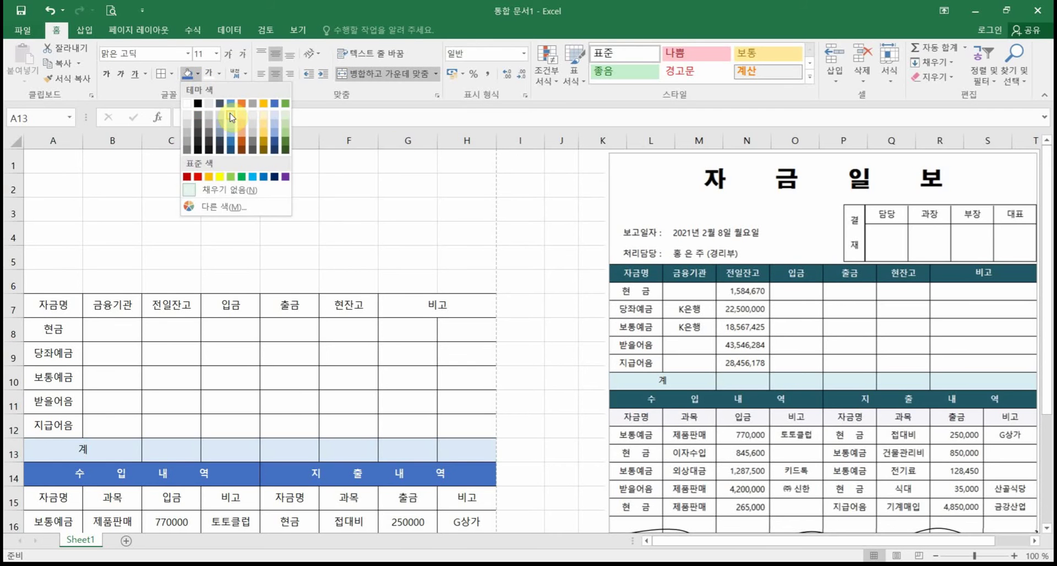
left_click(232, 117)
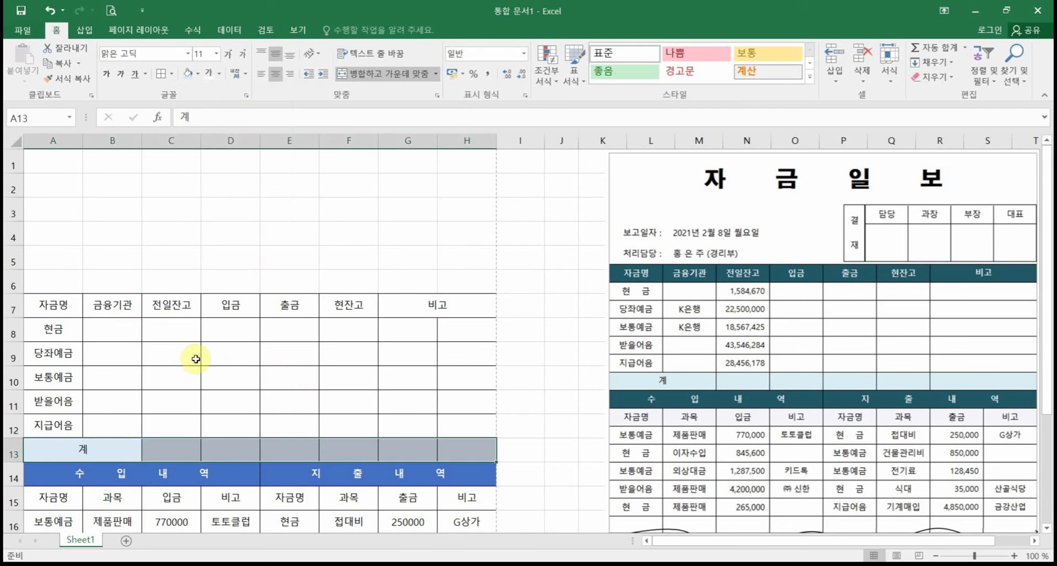
left_click_drag(354, 309, 437, 308)
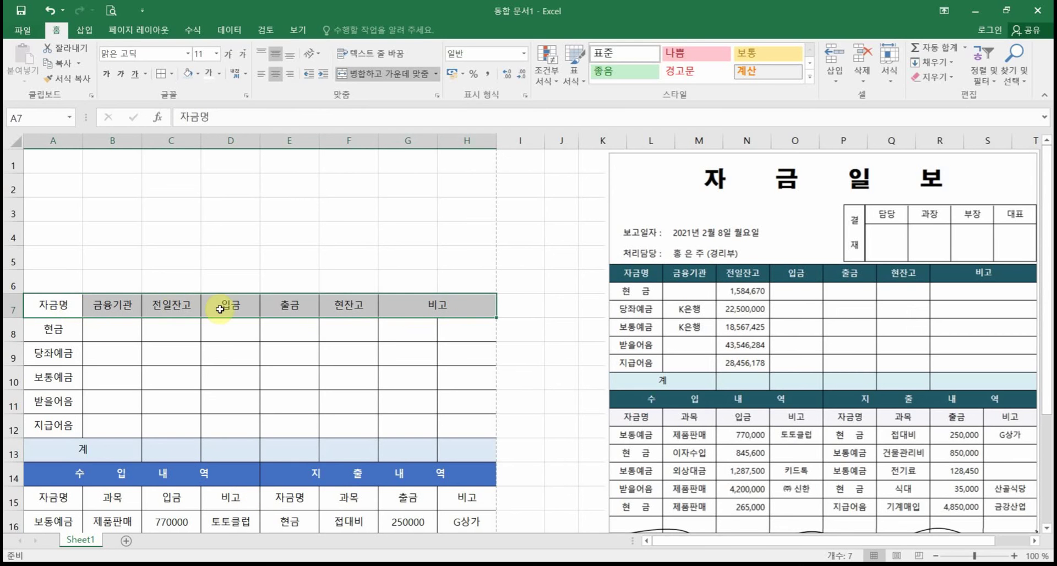
Step: Give the header row A7:H7 a dark blue fill with bold white text
left_click(197, 74)
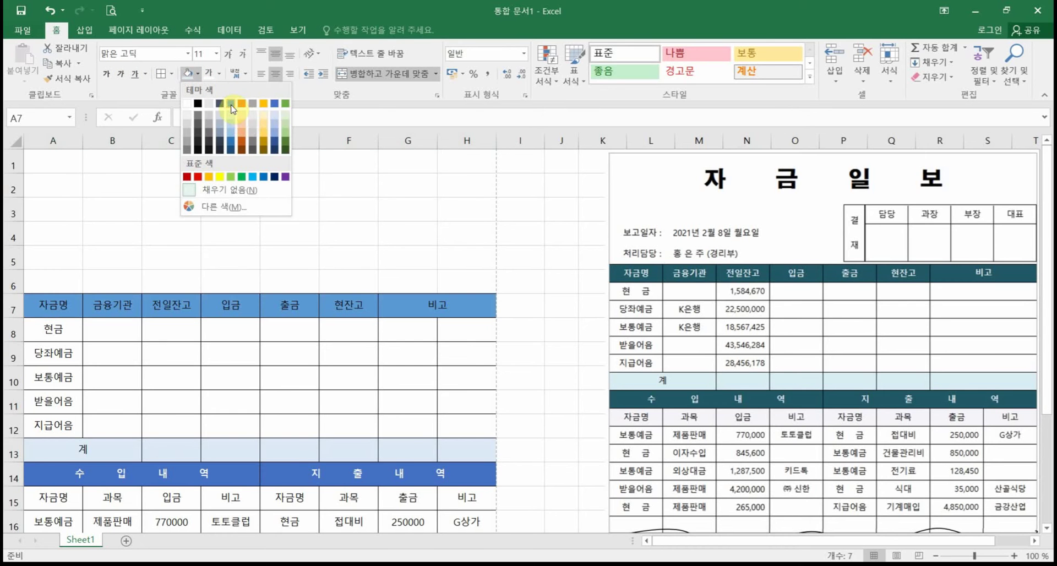
left_click(276, 103)
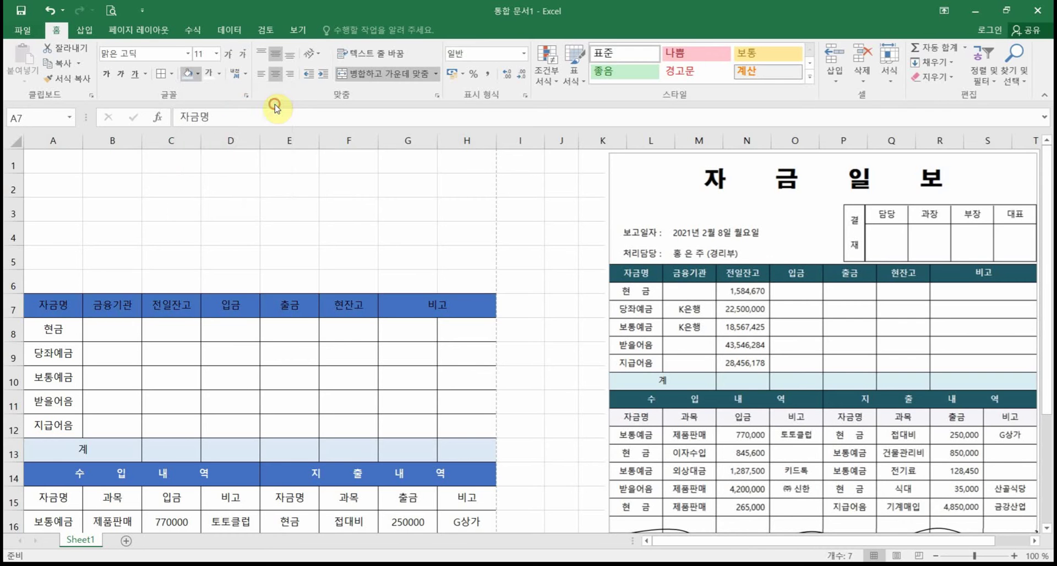
left_click(213, 76)
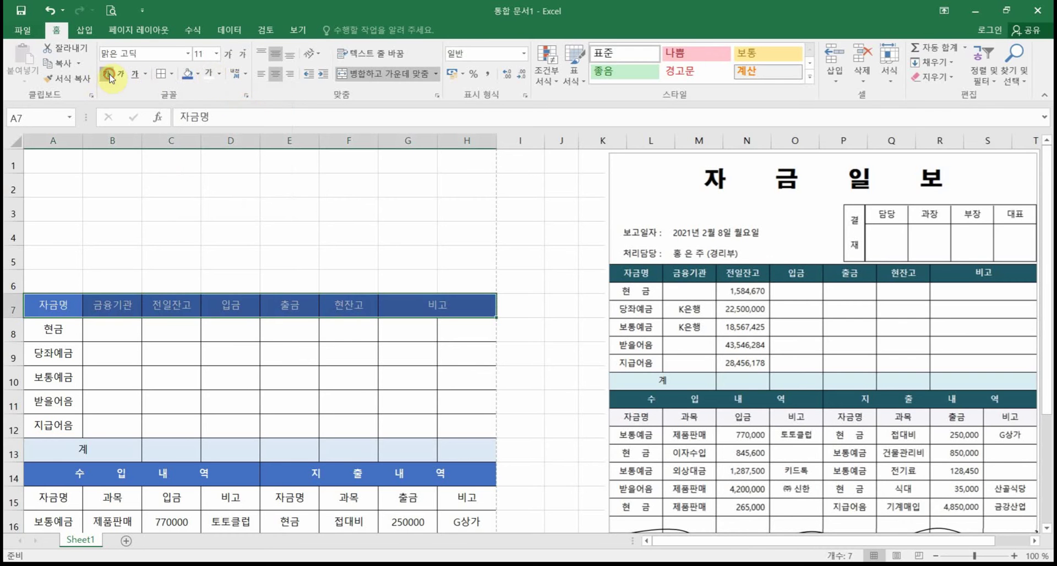
left_click(109, 75)
left_click(187, 348)
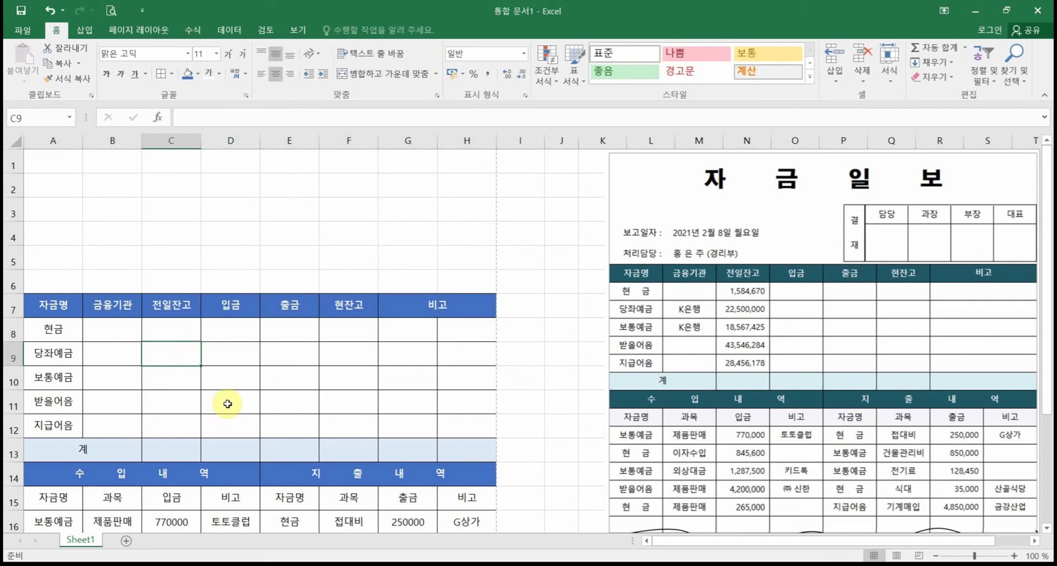
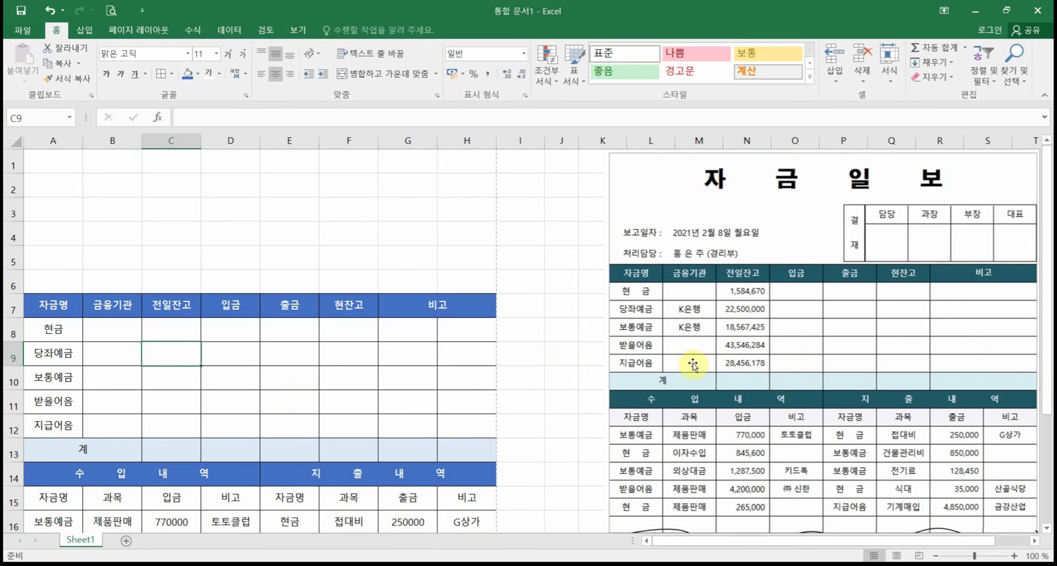
Step: Enter k은행 as the bank for 당좌예금 and fill it down to 보통예금 (B9:B10)
left_click(106, 353)
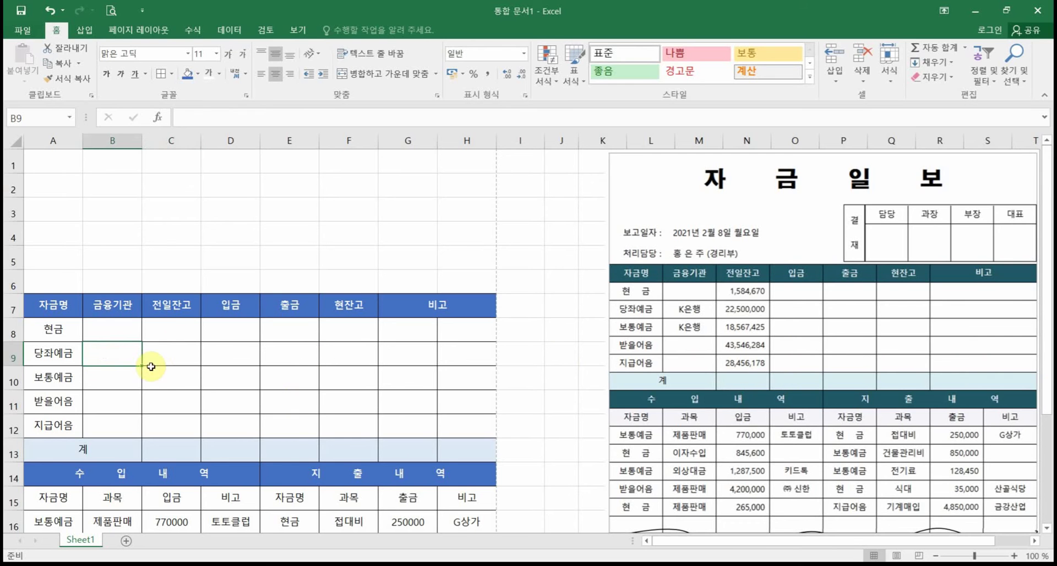
type("k")
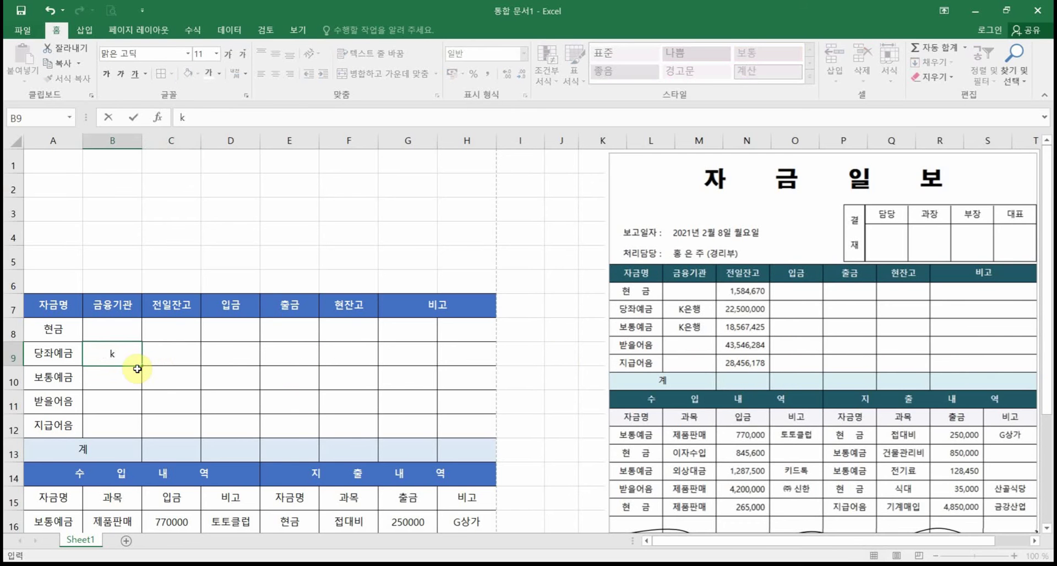
type("은행")
left_click_drag(141, 366, 141, 382)
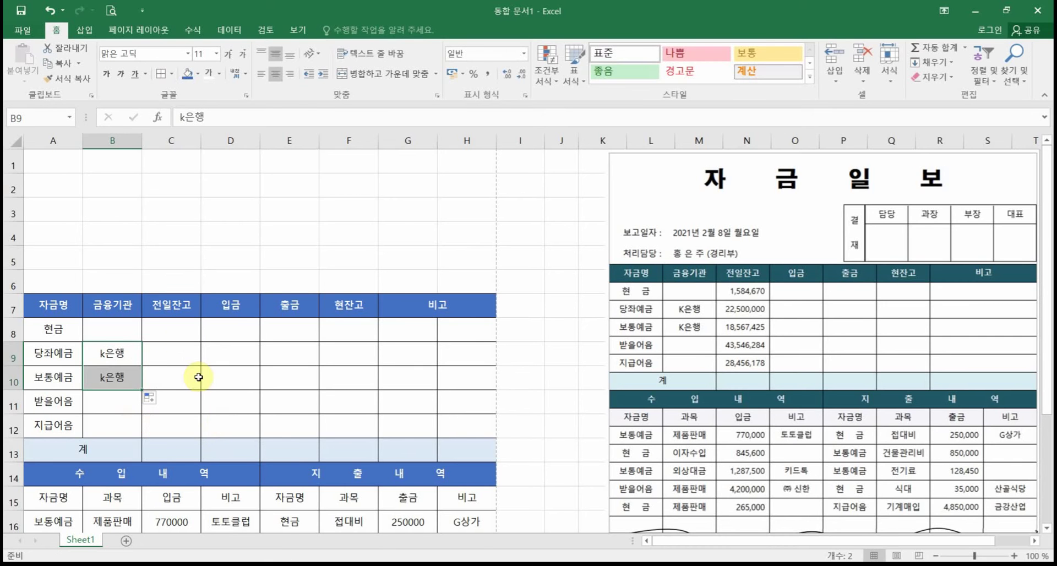
Step: Enter the 전일잔고 balances 1584670, 22500000, 18567425, 43546284 and 28456178 into C8:C12
left_click(183, 331)
type("15")
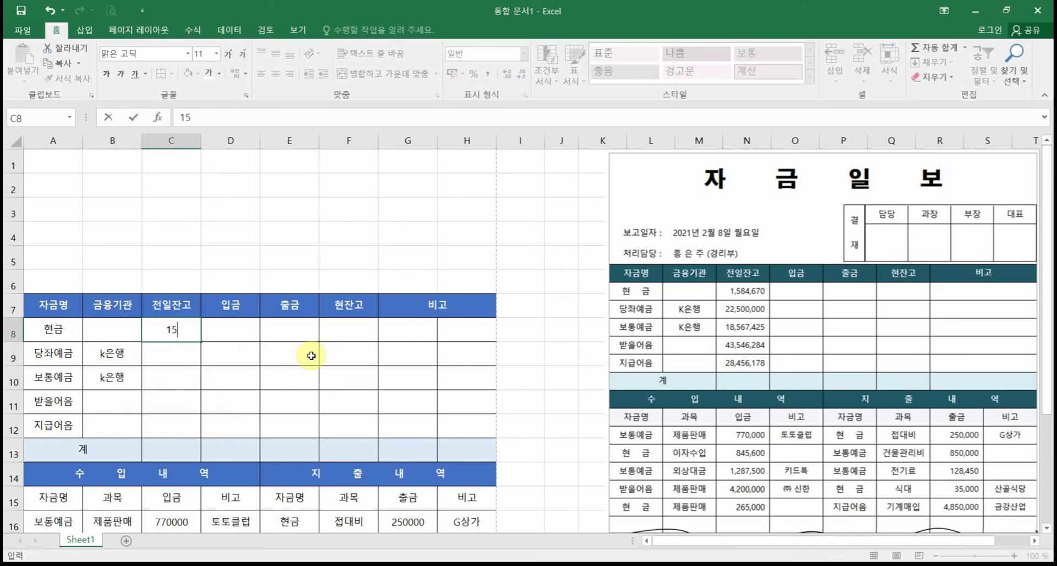
type("4670")
left_click(168, 329)
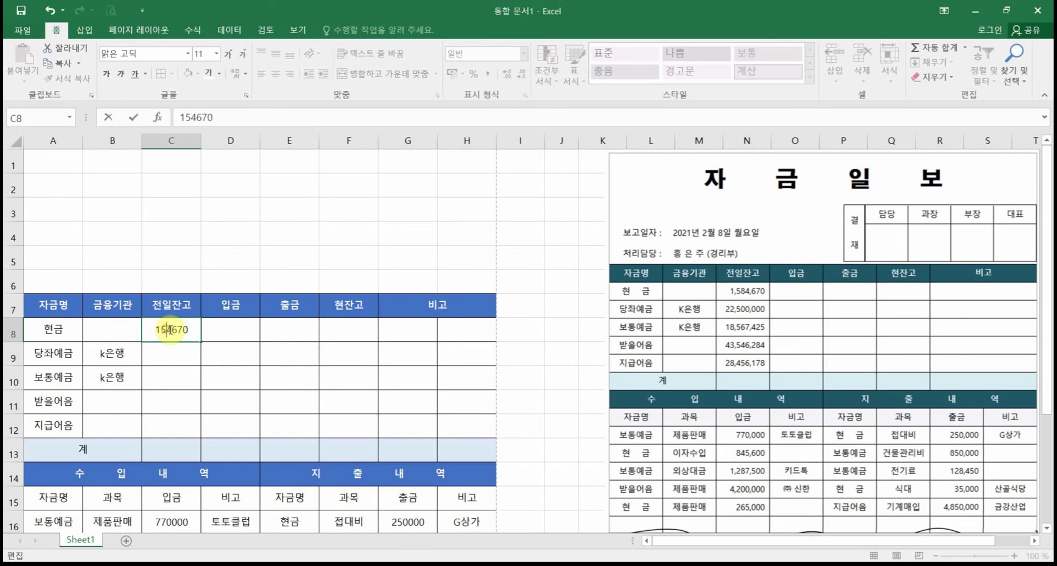
type("8")
key("Return")
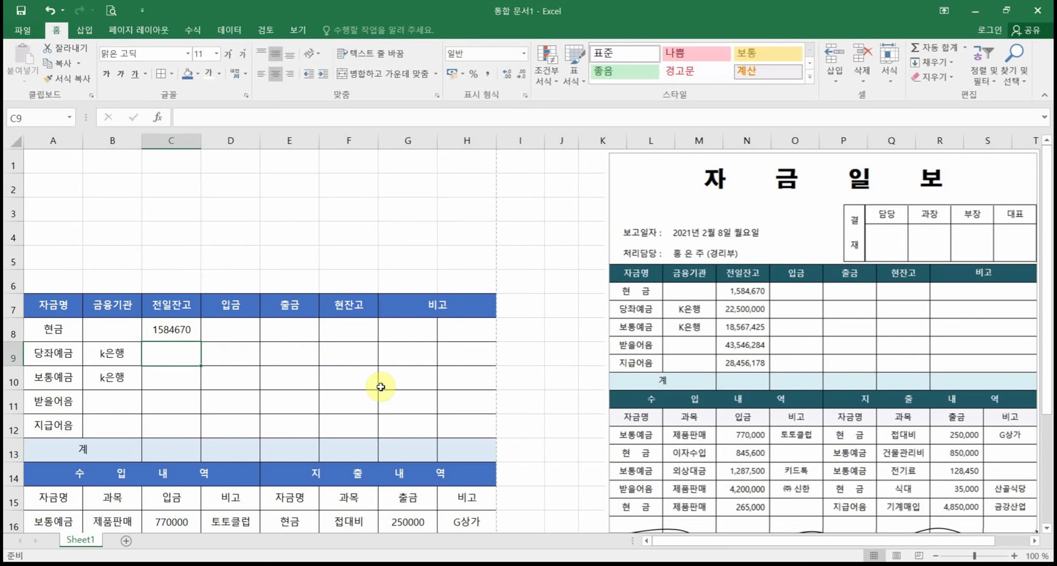
type("2")
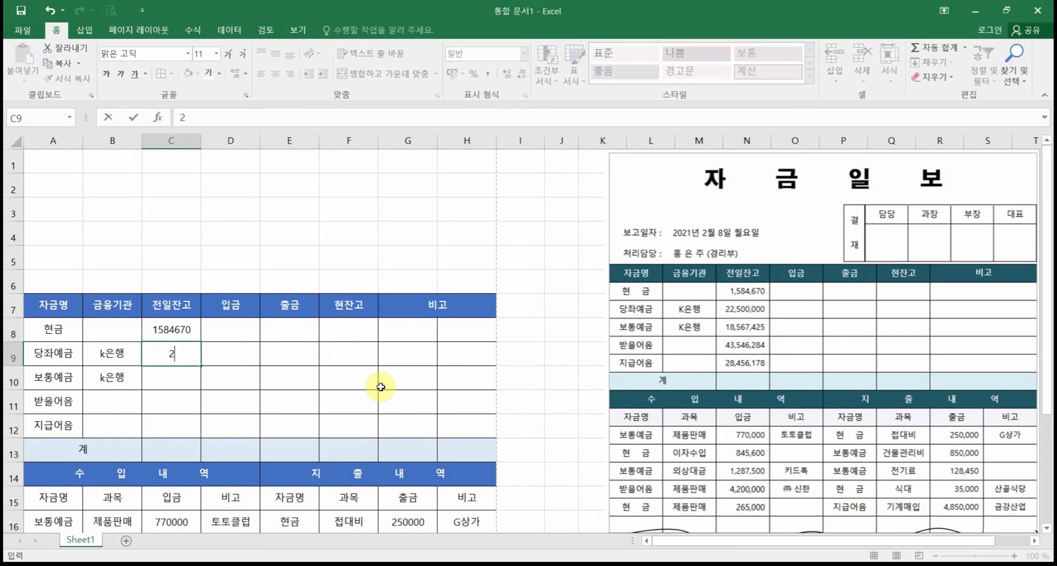
type("2500000")
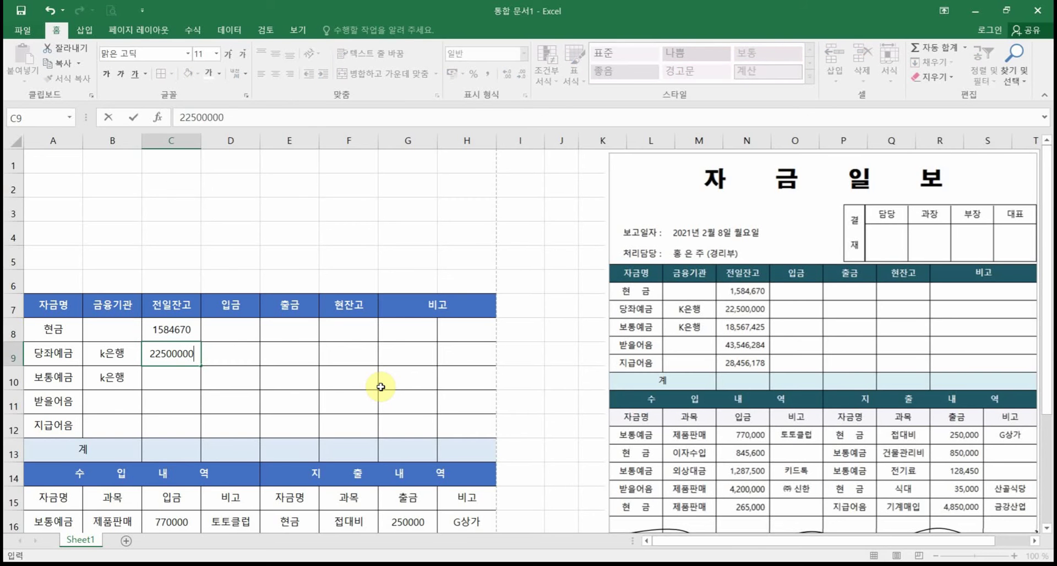
key("Return")
type("185")
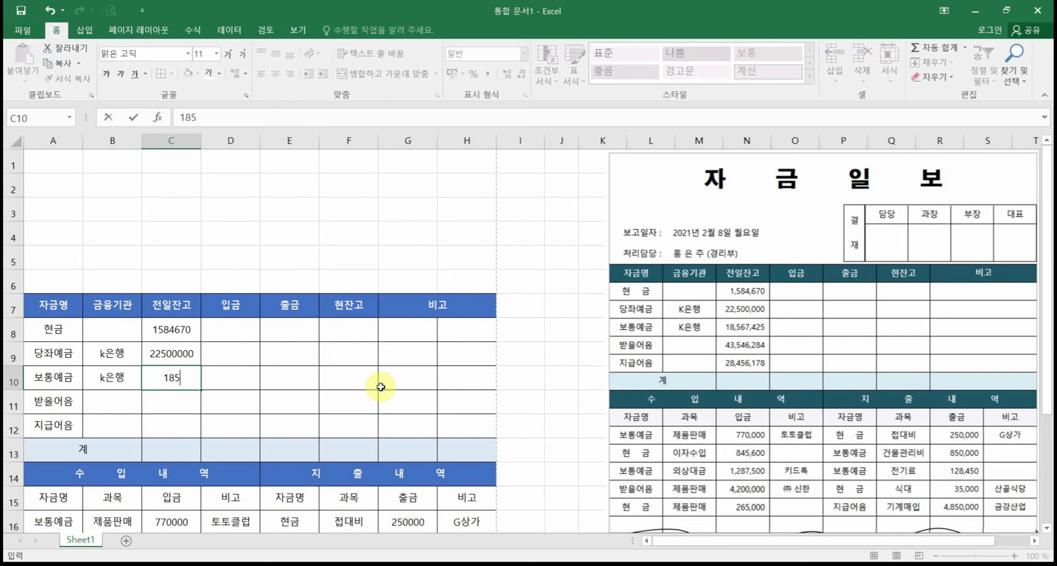
type("67425")
key("Return")
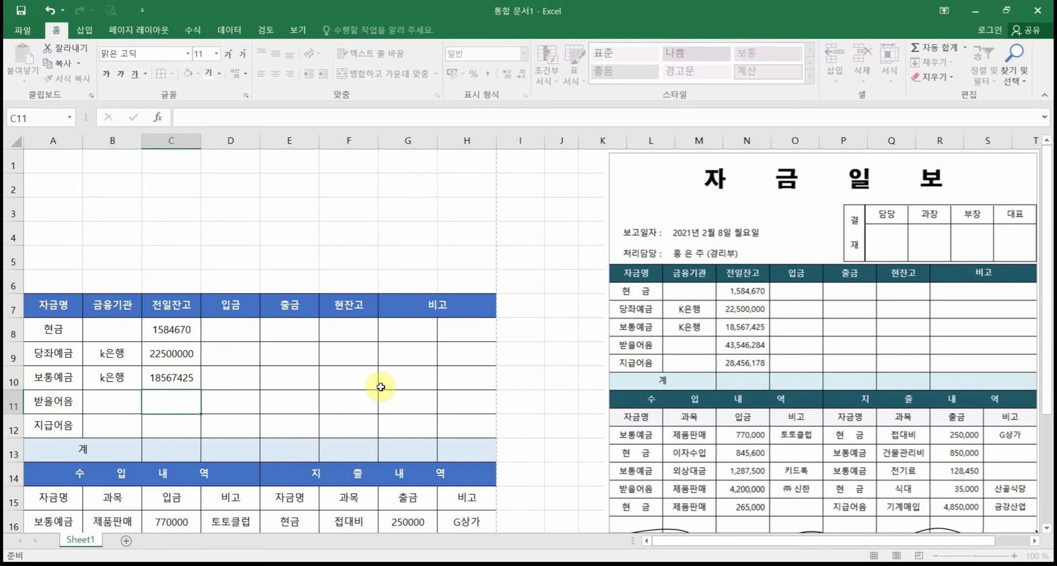
type("43546284")
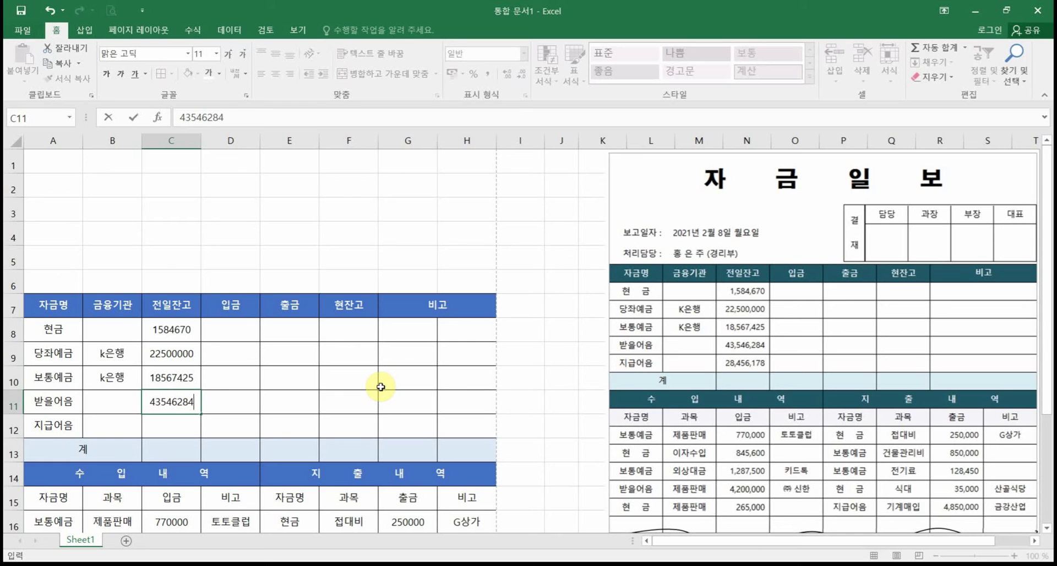
key("Return")
type("28")
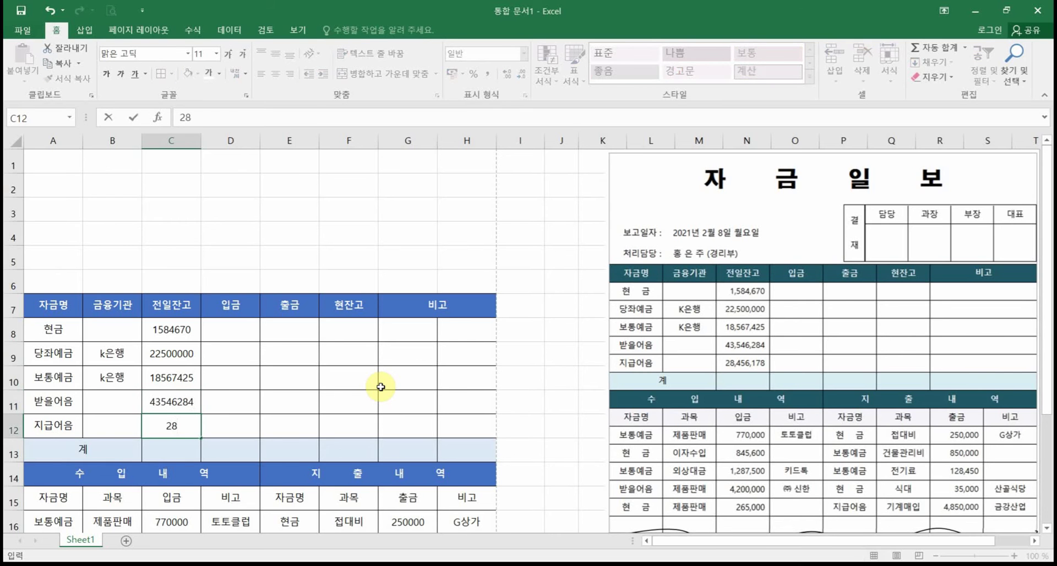
type("456178")
key("Return")
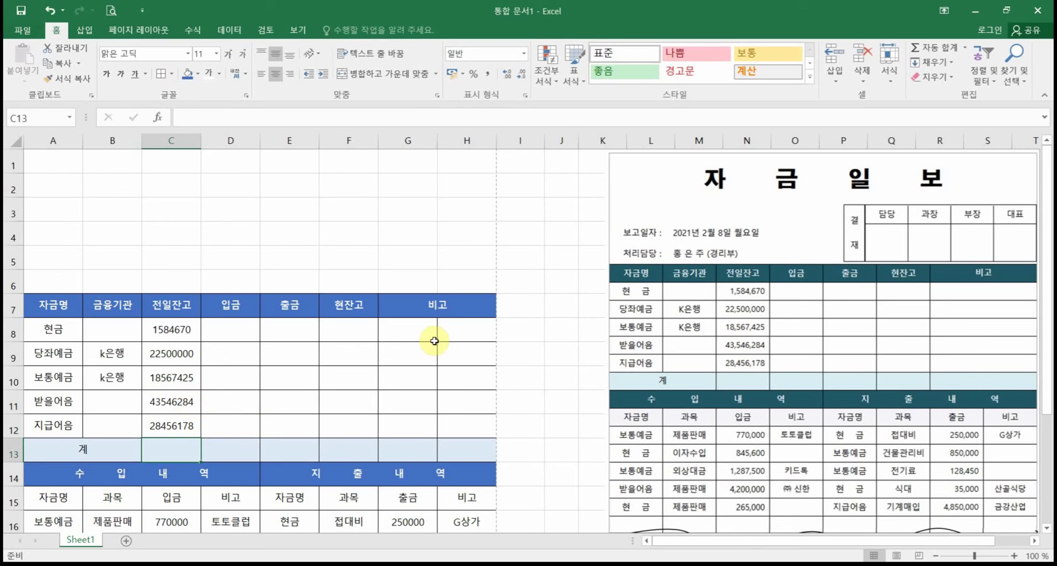
Step: Merge G8:H8 into one 비고 cell and copy that merge down through row 13
left_click_drag(412, 327, 453, 325)
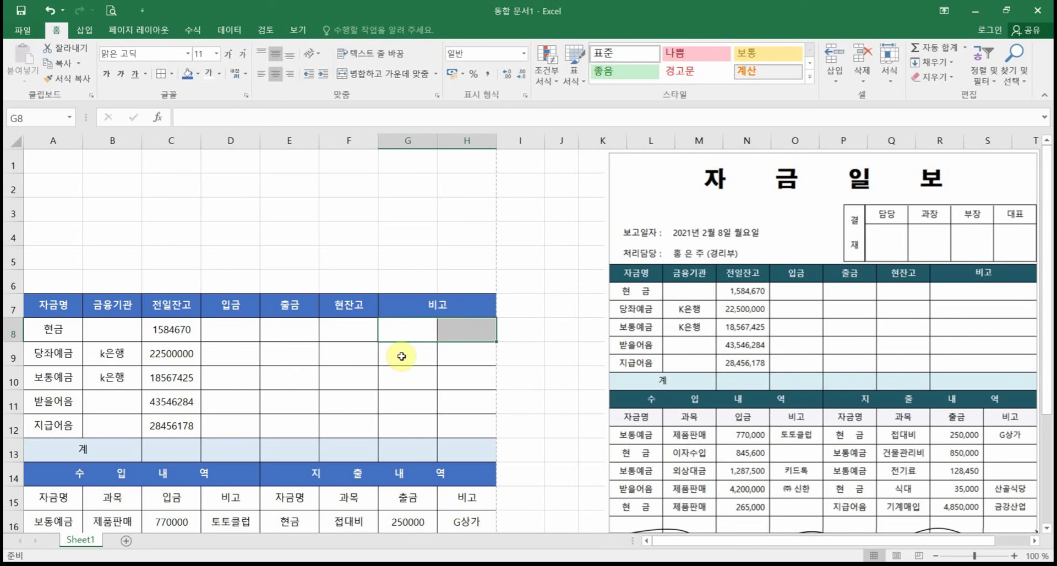
left_click(412, 332)
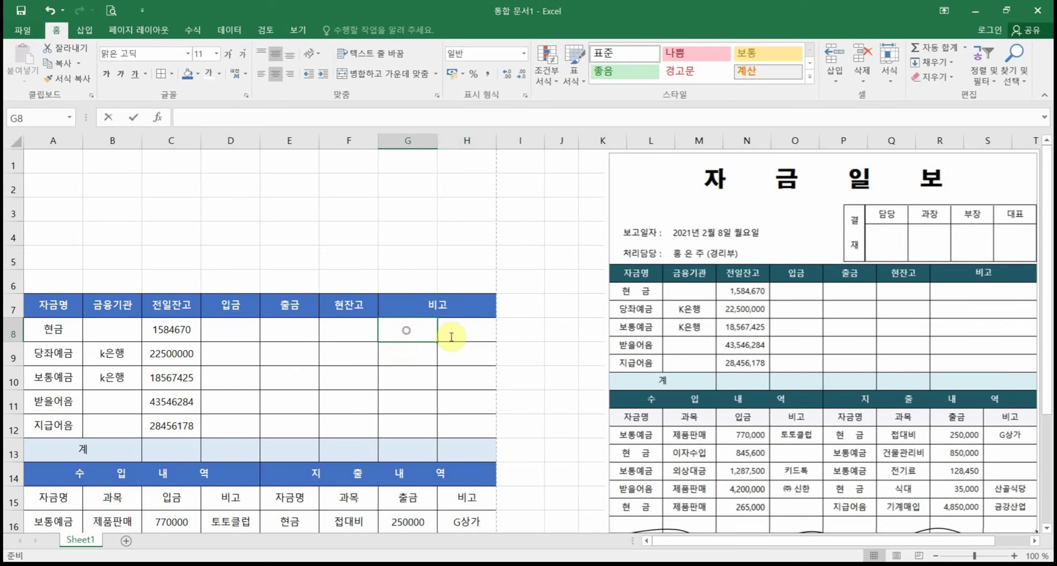
left_click_drag(410, 330, 479, 330)
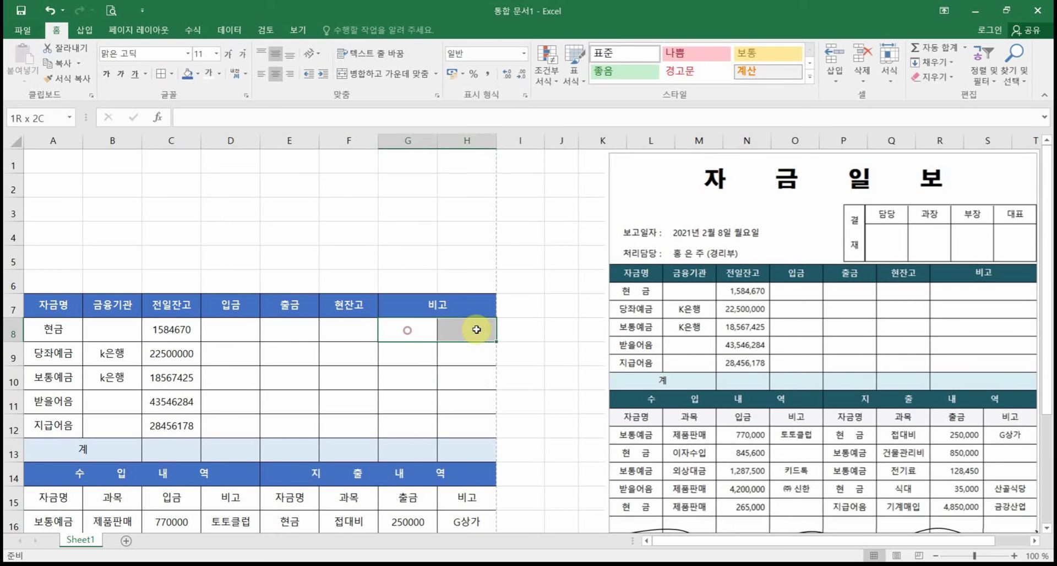
left_click(385, 73)
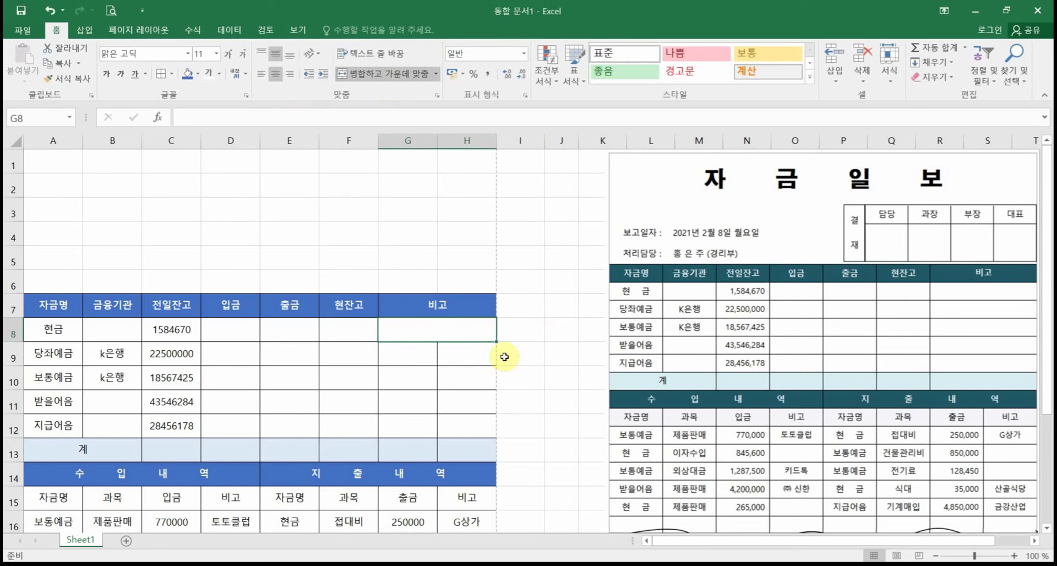
left_click_drag(493, 341, 492, 455)
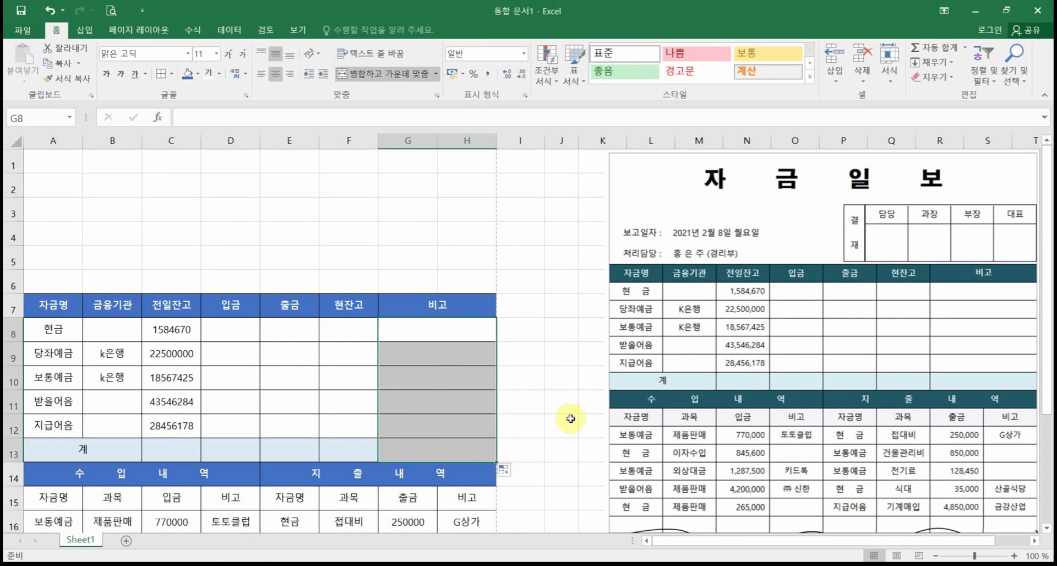
left_click(531, 420)
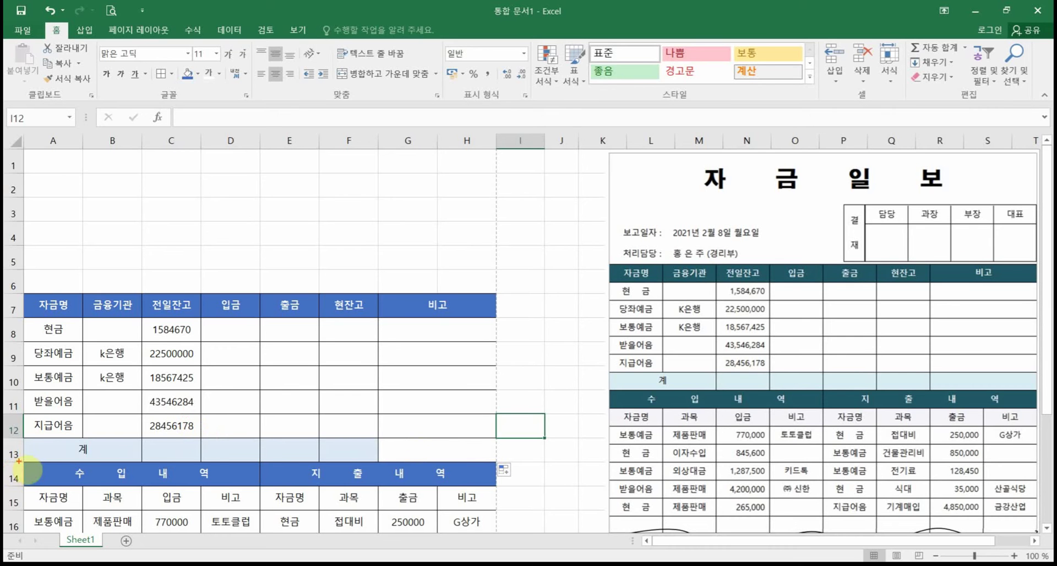
mouse_move(19, 461)
left_mouse_down()
mouse_move(244, 486)
mouse_move(515, 461)
left_mouse_up()
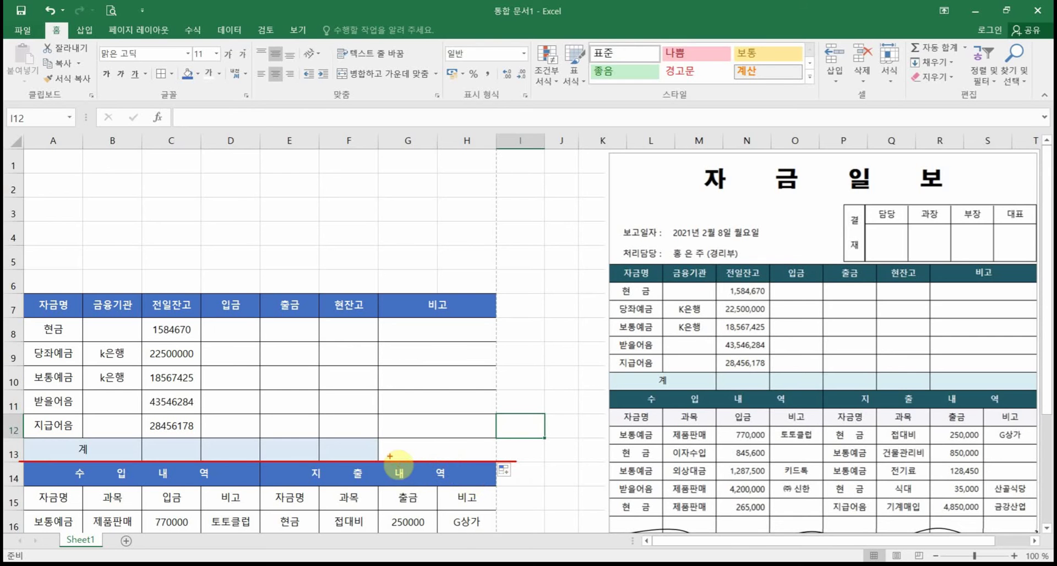
left_click(400, 471)
mouse_move(400, 471)
left_mouse_down()
mouse_move(461, 450)
mouse_move(453, 436)
mouse_move(474, 443)
mouse_move(476, 459)
mouse_move(495, 454)
left_mouse_up()
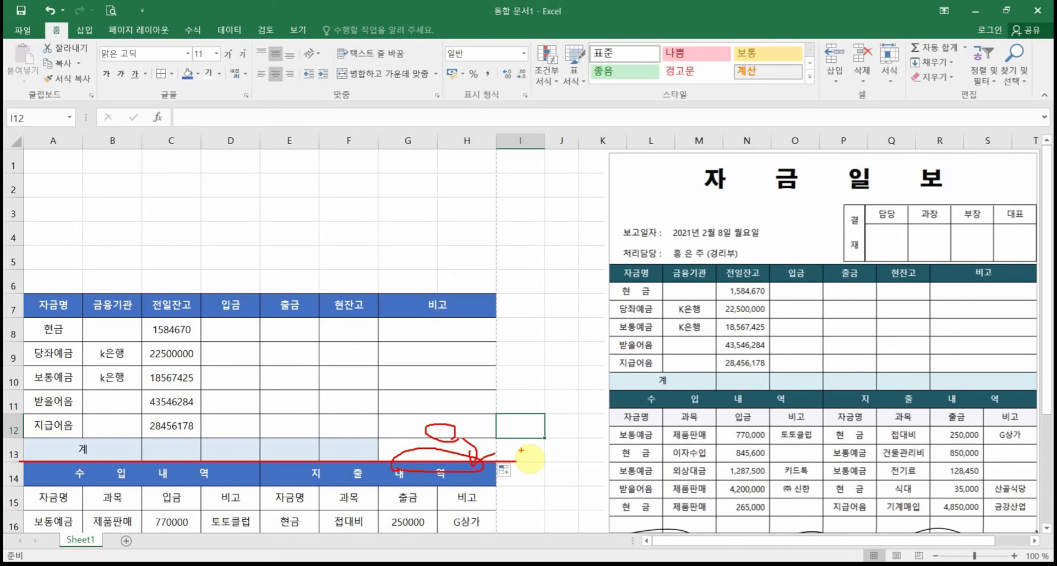
key("Escape")
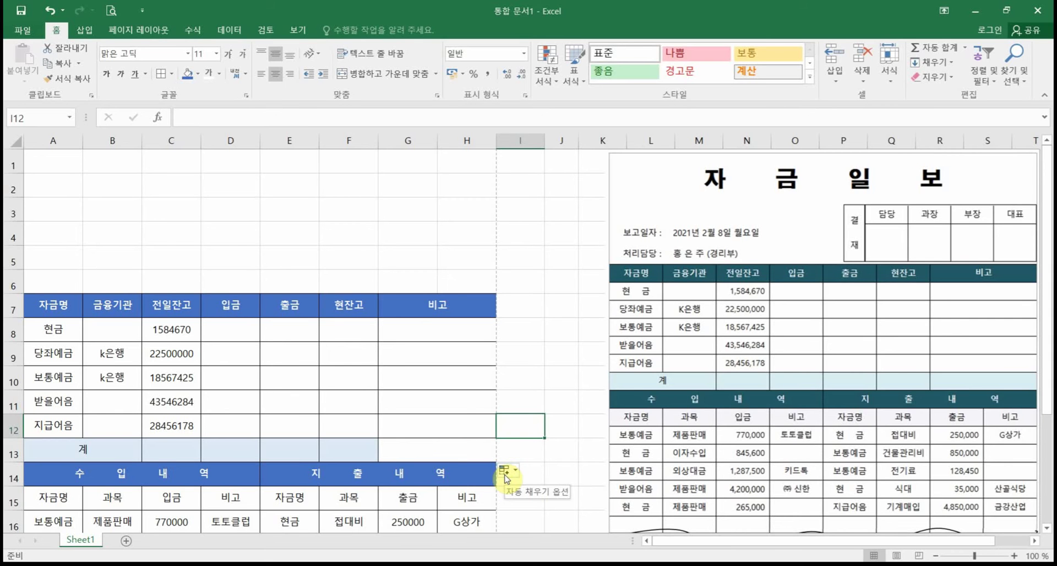
Step: Use Auto Fill Options so the 비고 cells stay merged per row through row 13
left_click(505, 477)
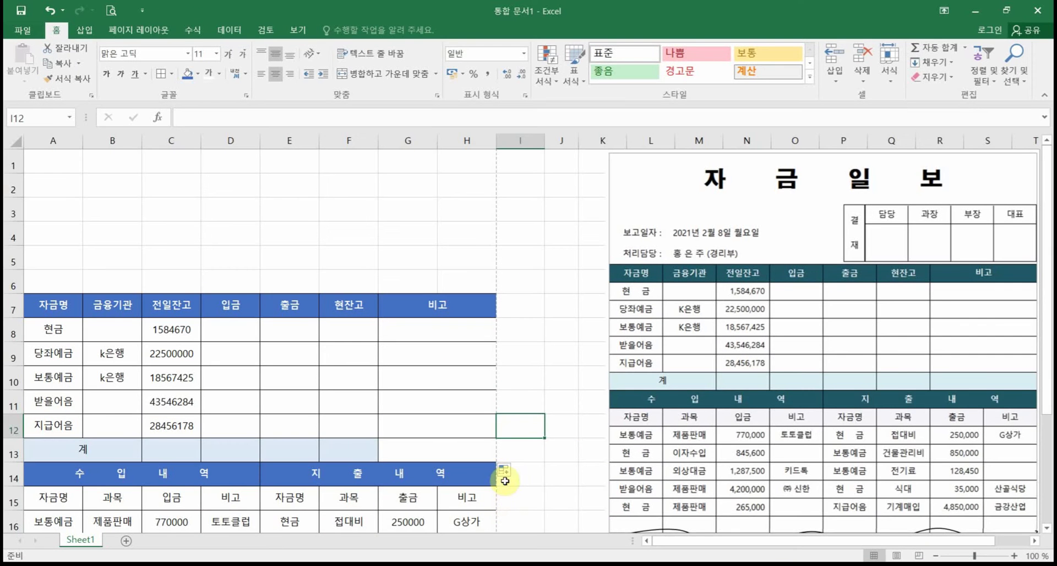
left_click(482, 346)
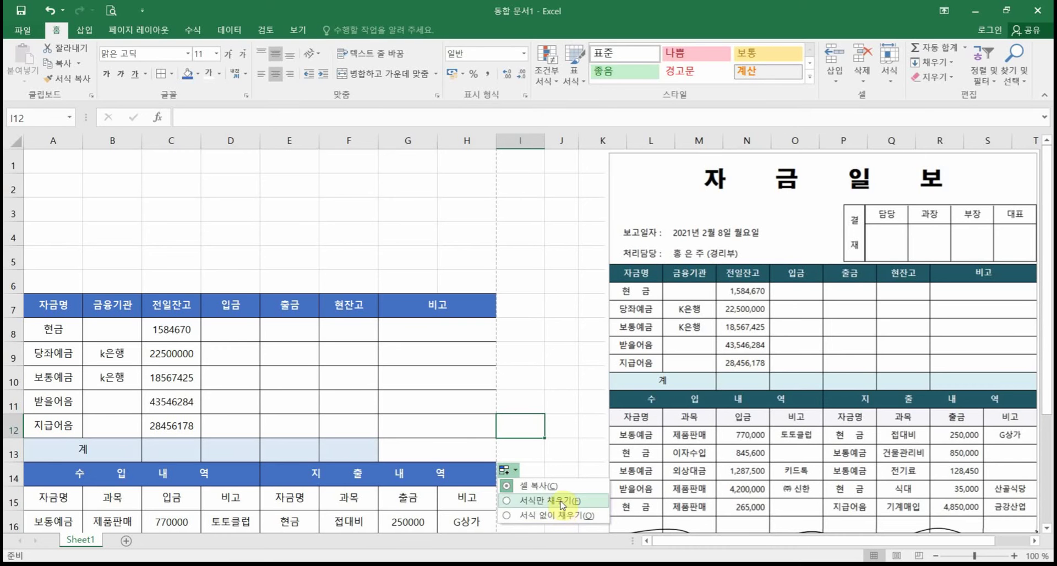
left_click(562, 513)
left_click(560, 443)
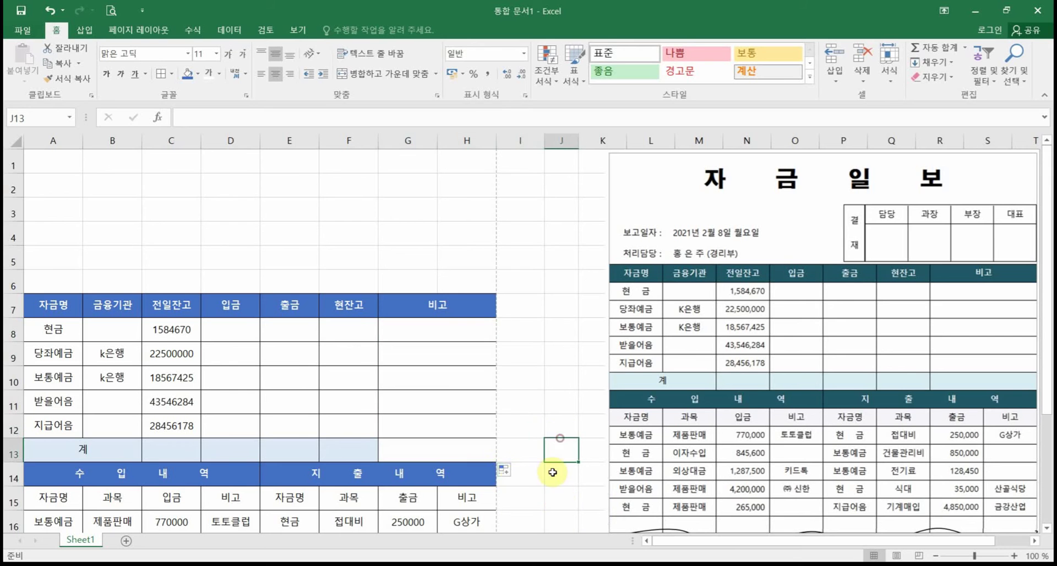
left_click(504, 470)
left_click(531, 518)
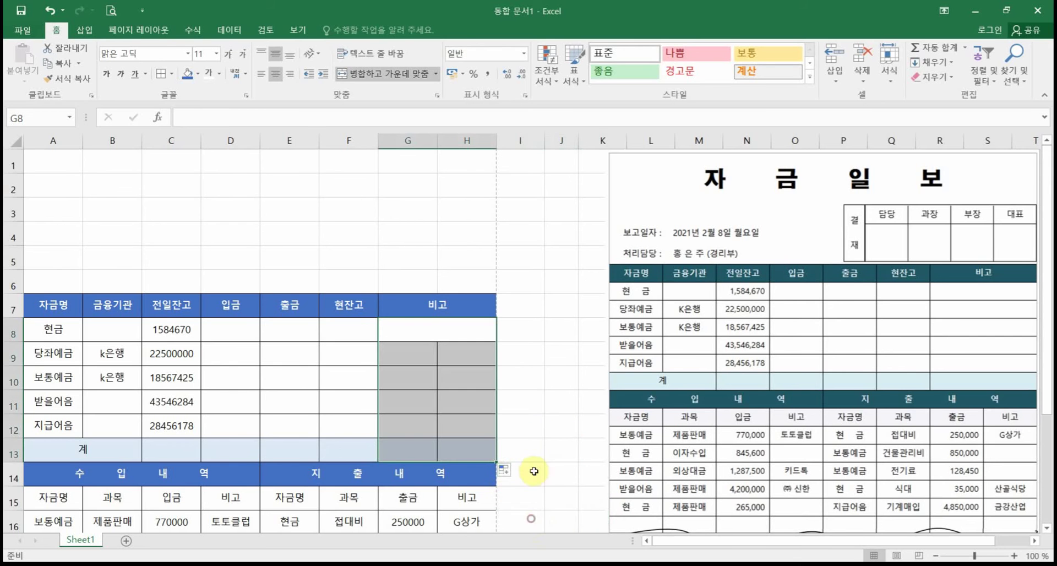
left_click(504, 469)
left_click(517, 491)
left_click(547, 402)
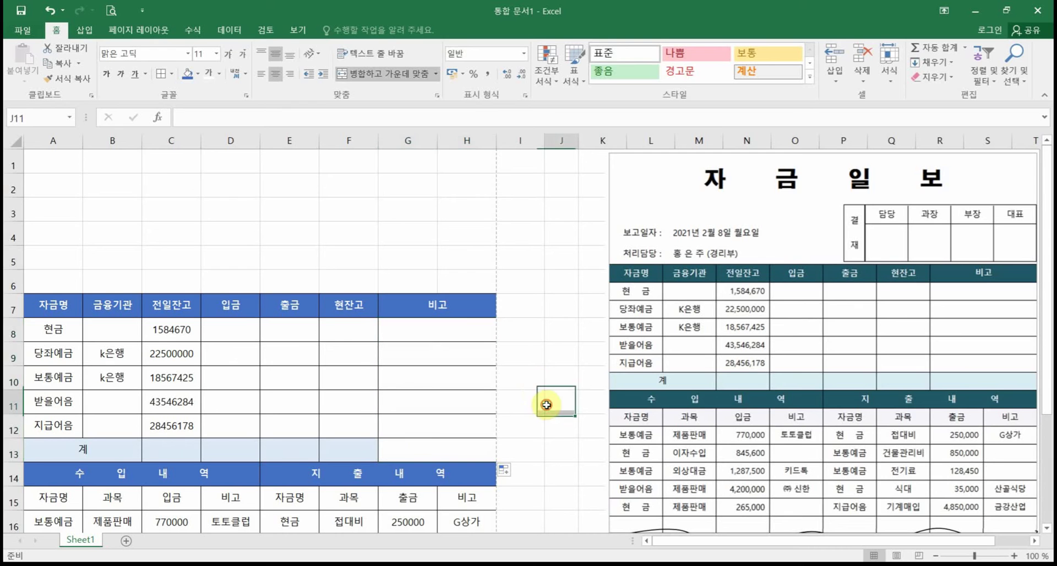
Step: Give the 계 row's remarks cell G13 a light blue fill
left_click(430, 443)
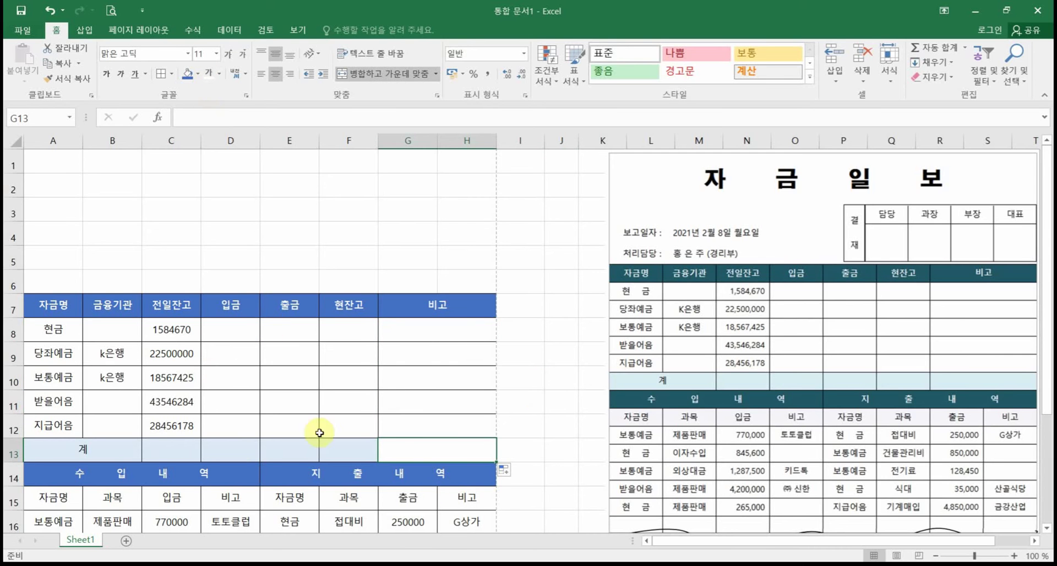
left_click(198, 73)
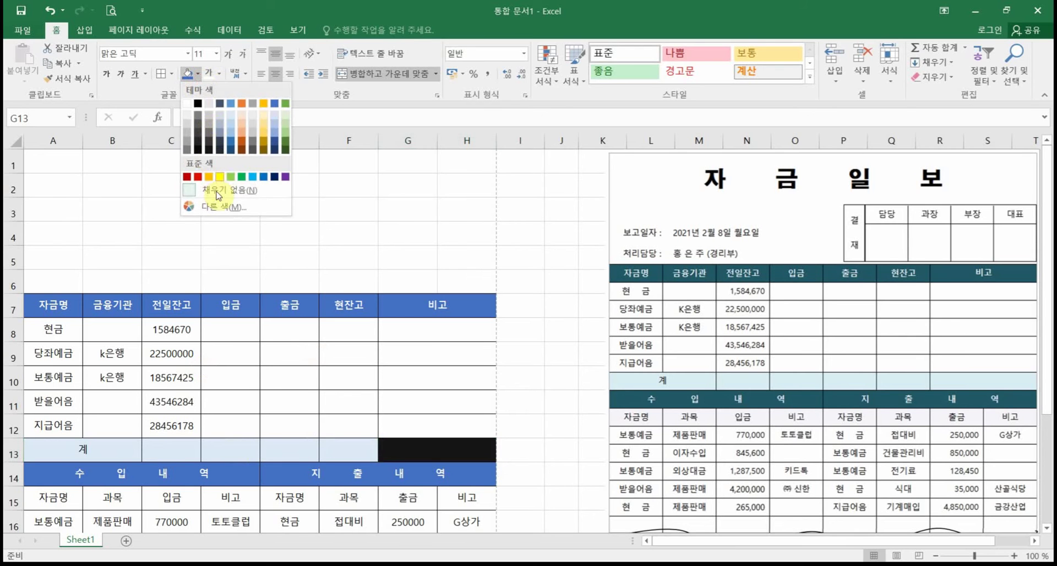
left_click(230, 113)
left_click(532, 455)
scroll(537, 400, "down", 3)
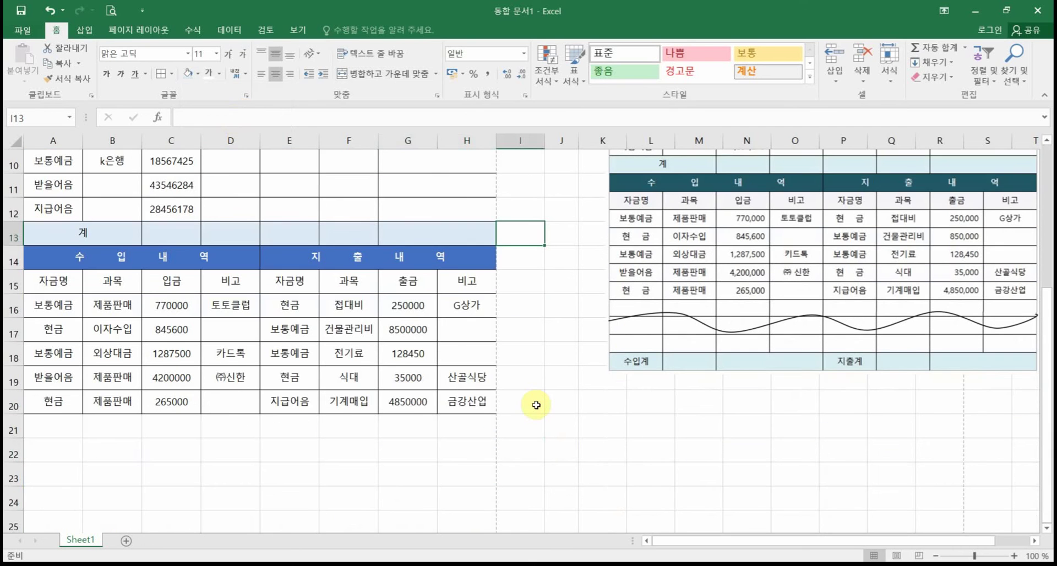
Step: Put a thick bottom border (굵은 아래쪽 테두리) under row 20, A20:H20
left_click(40, 399)
left_click_drag(51, 398, 479, 399)
left_click(171, 73)
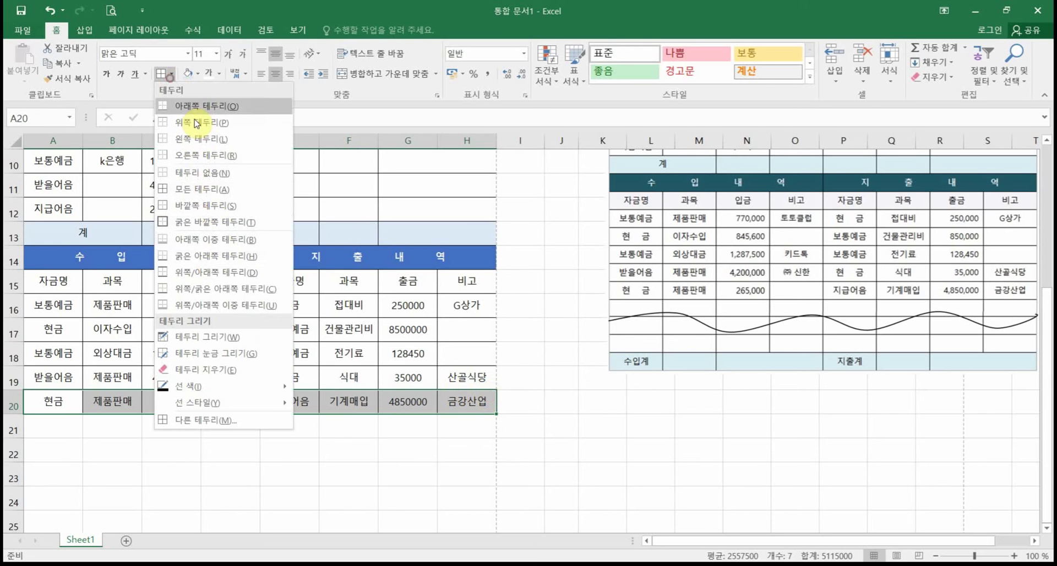
left_click(208, 257)
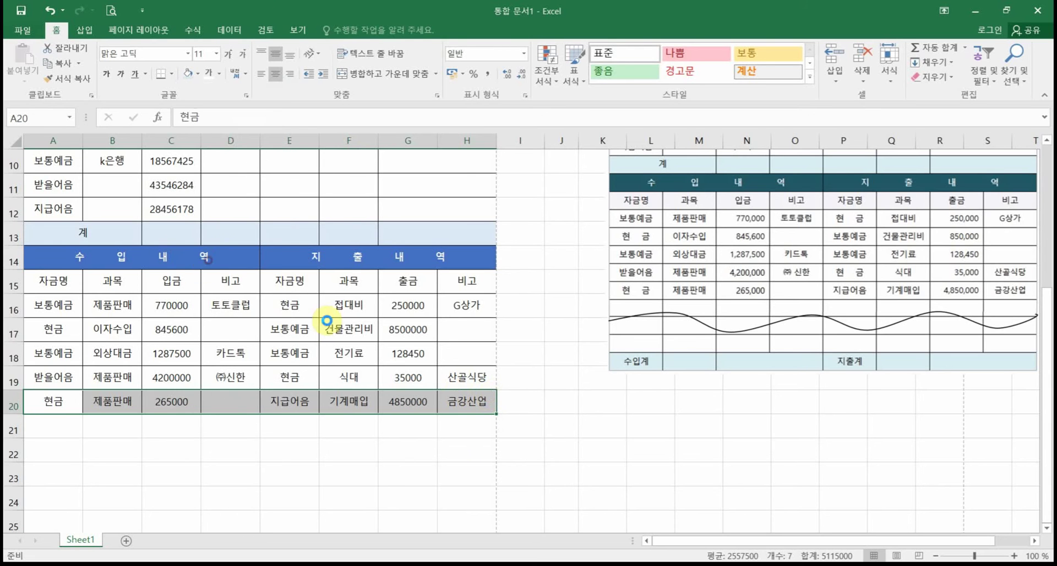
left_click(504, 443)
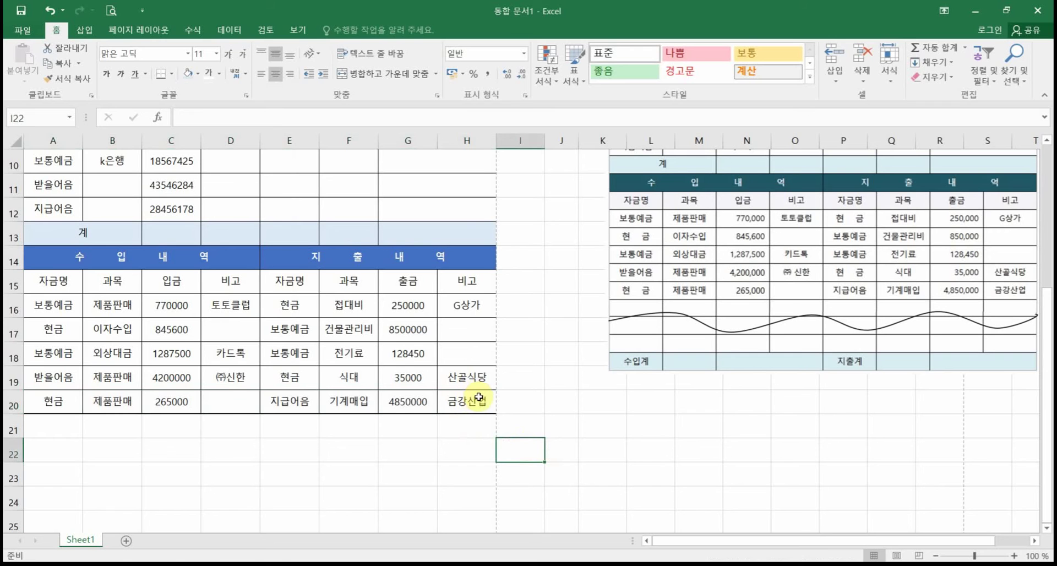
Step: Try filling 산골식당 from H19 into H20, then undo twice to restore 금강산업
left_click(478, 378)
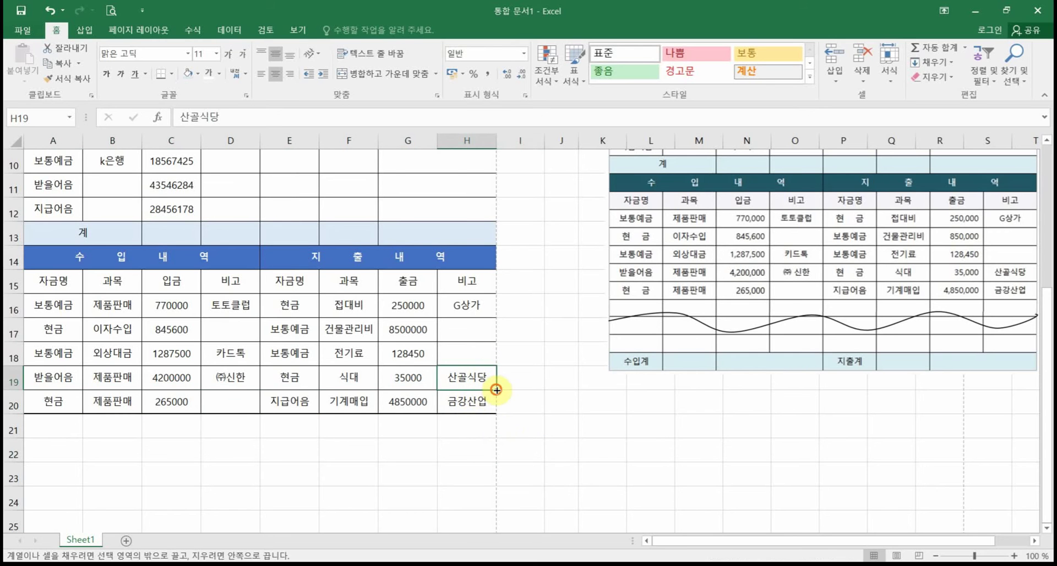
left_click_drag(495, 389, 488, 413)
left_click(467, 474)
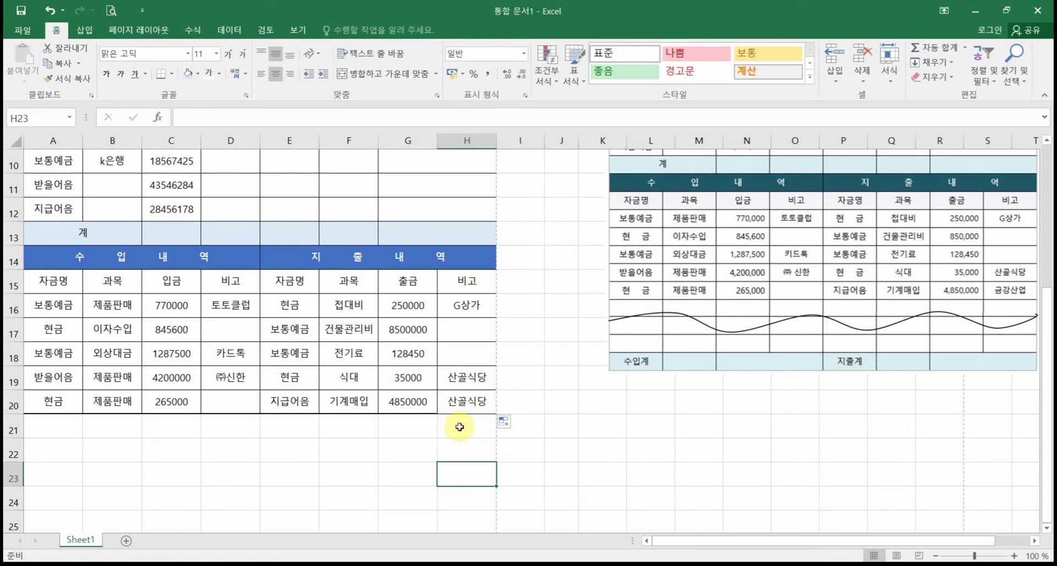
left_click(505, 425)
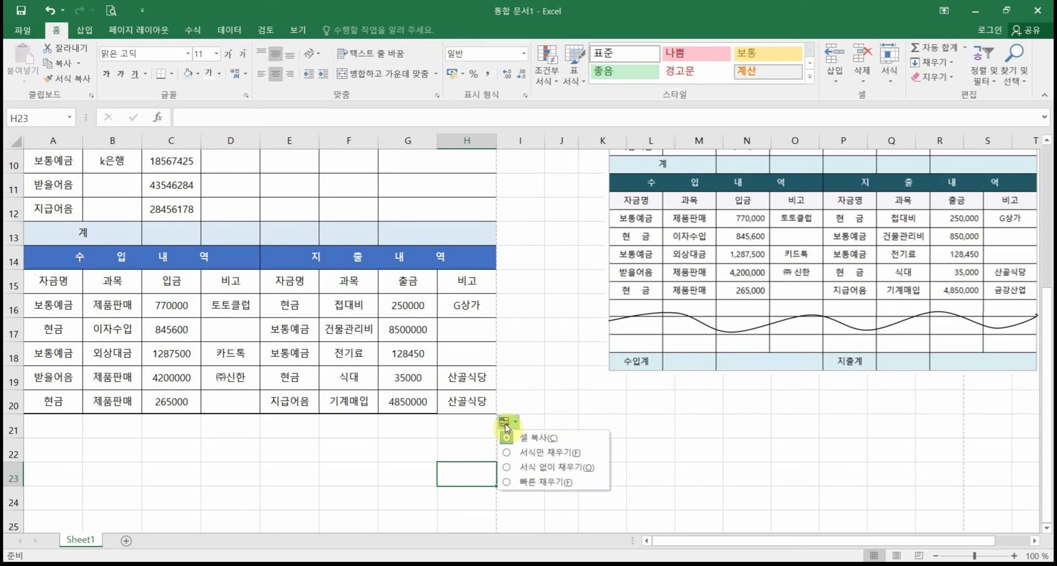
left_click(541, 468)
left_click(449, 444)
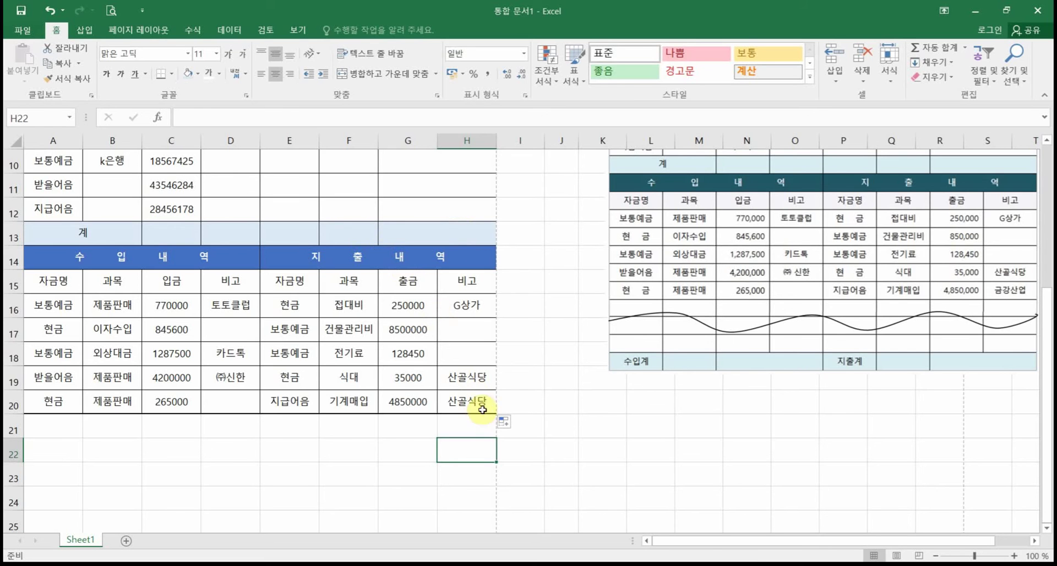
left_click(49, 9)
left_click(49, 10)
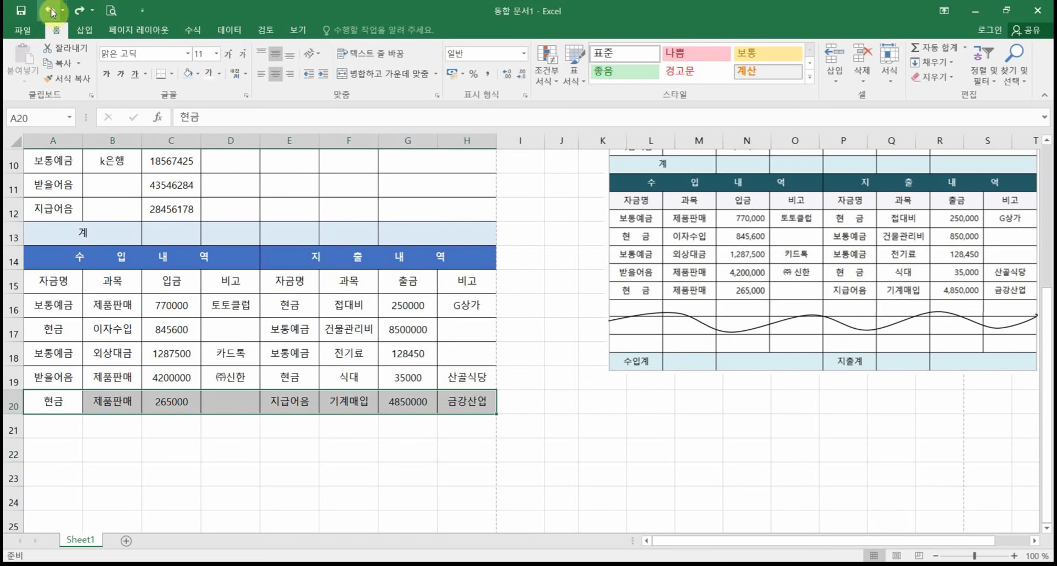
left_click(299, 503)
Step: Type the labels 처리담당 : in A6 and 보고일자 : in A5
scroll(396, 297, "up", 3)
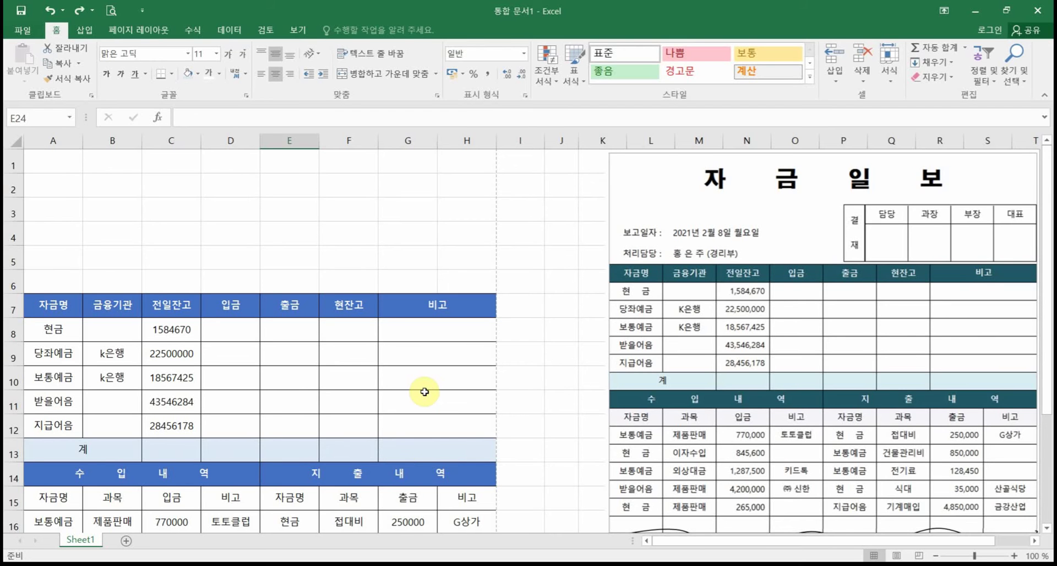
left_click(53, 274)
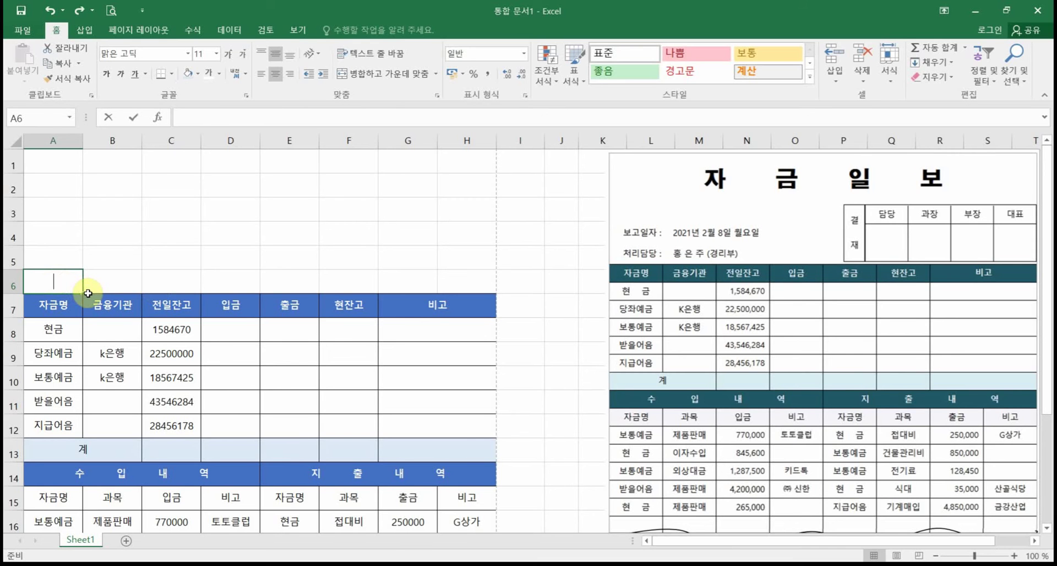
type("처리담ㄷ")
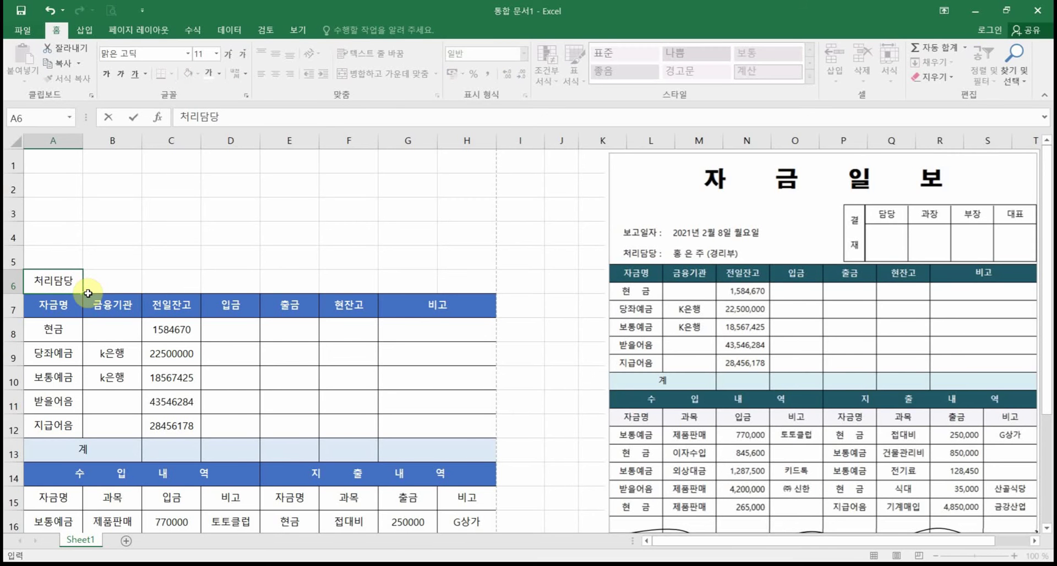
type(" :")
left_click(60, 255)
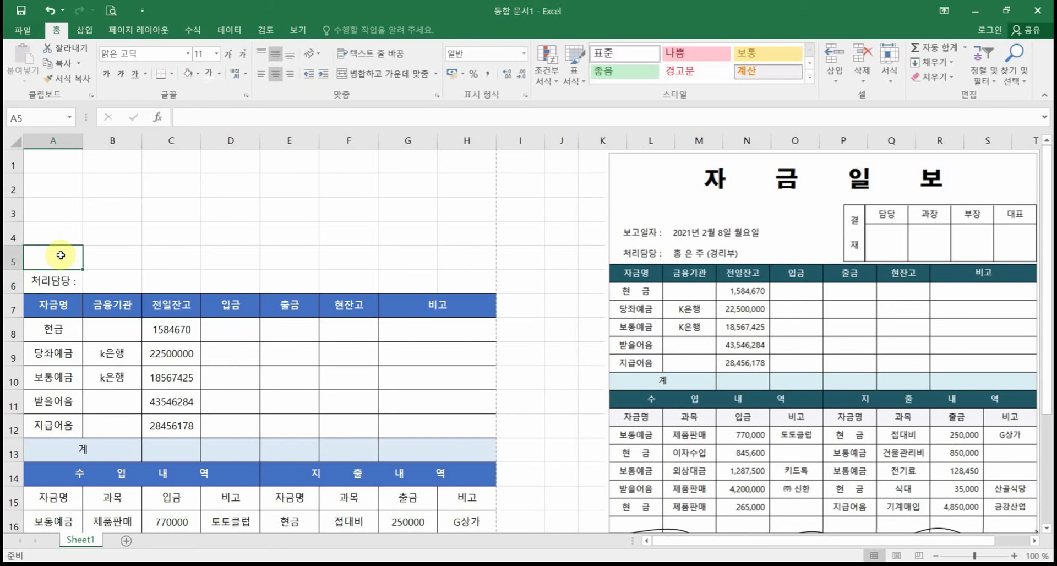
type("보고일자 :")
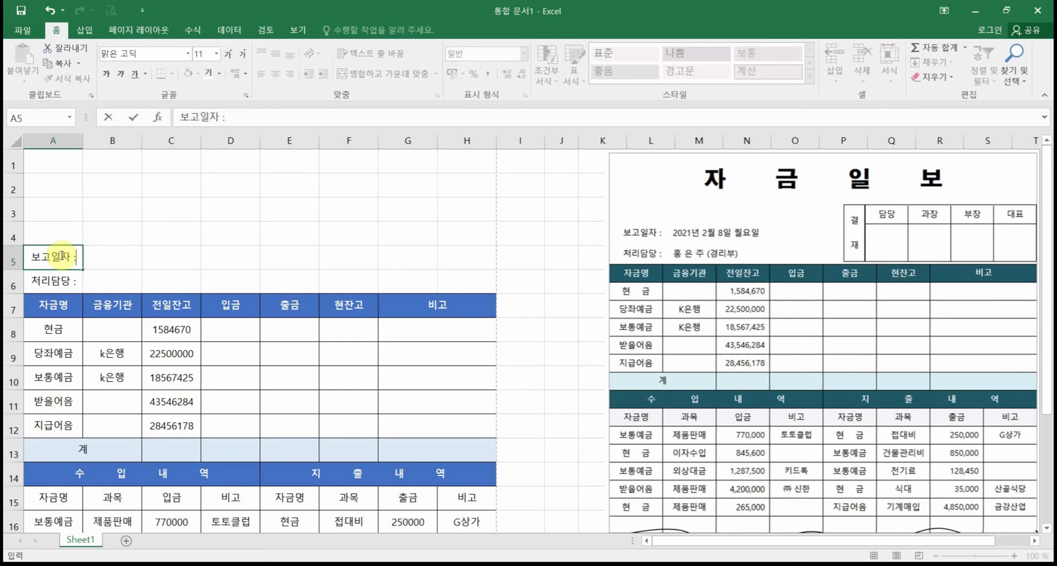
left_click(128, 262)
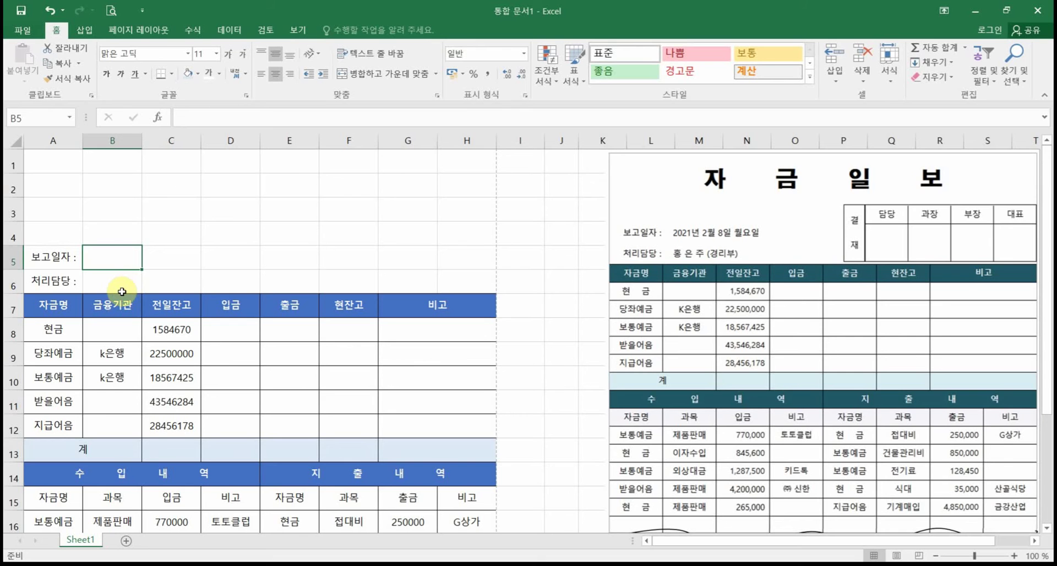
Step: Enter the handler's name followed by (경리부) in B6 and adjust its left alignment
left_click(107, 280)
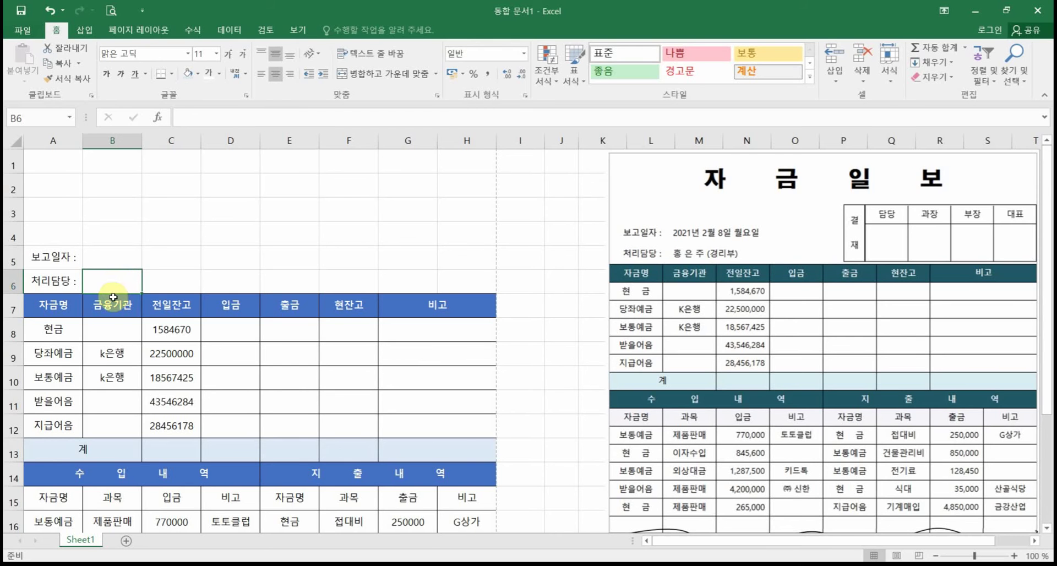
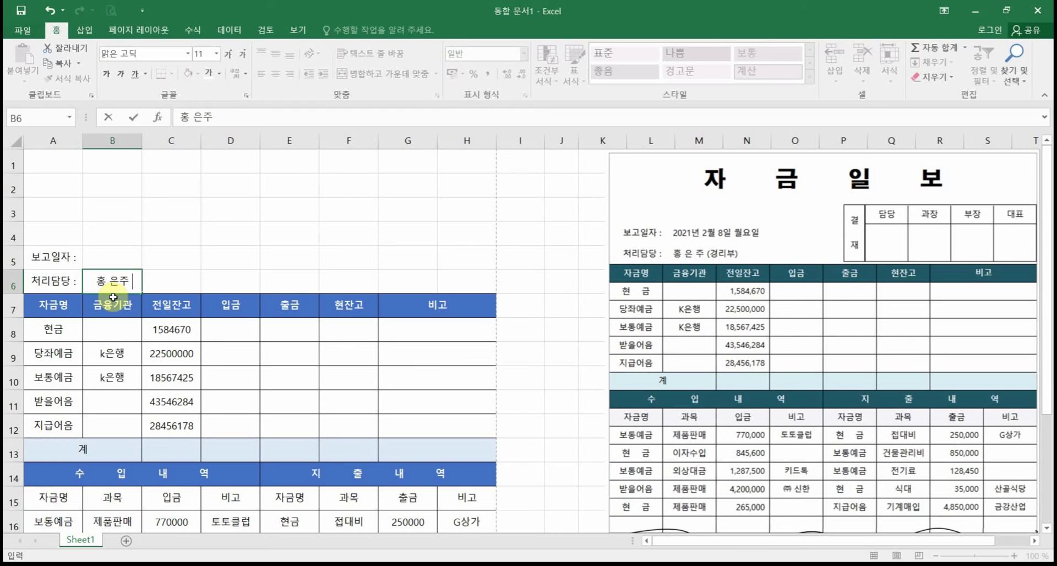
type("주 (경리부)")
key("ctrl+Return")
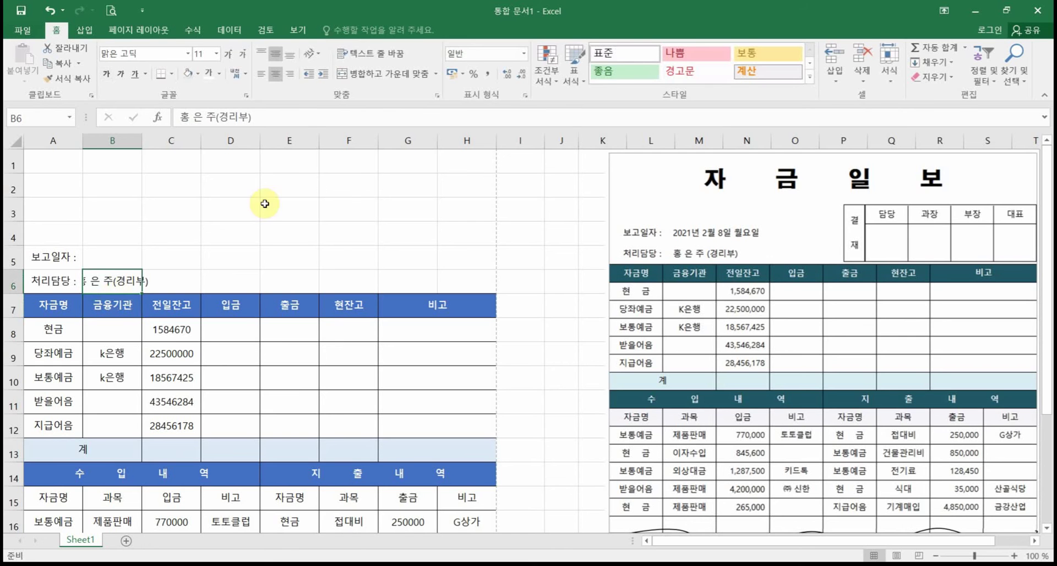
left_click(260, 73)
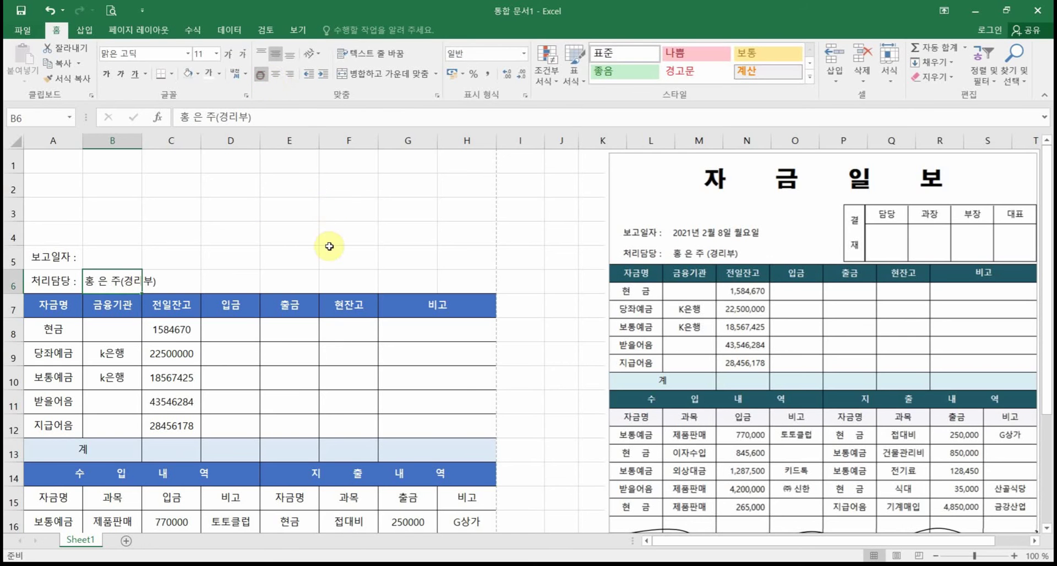
left_click(260, 74)
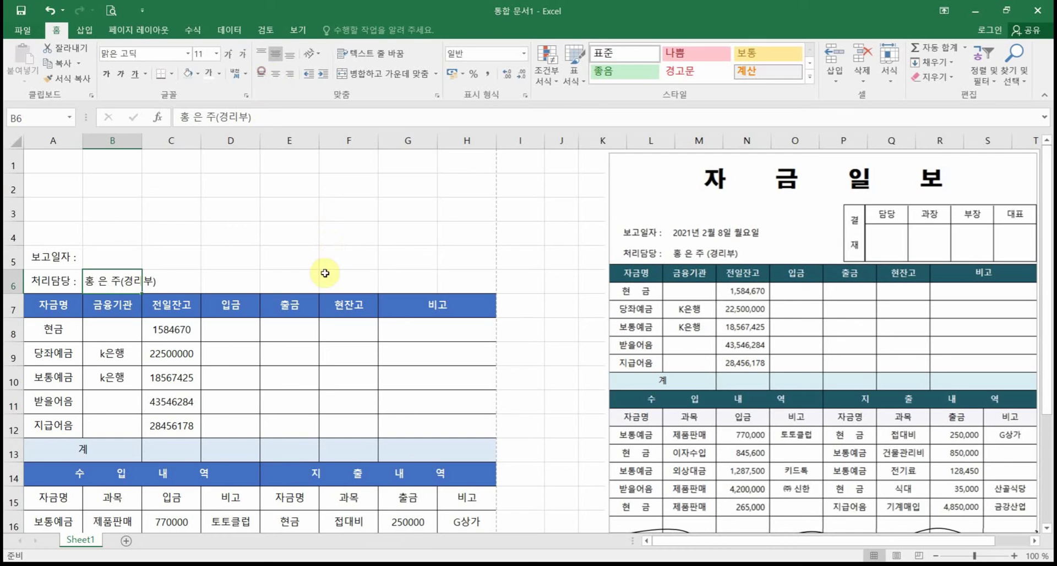
left_click(270, 254)
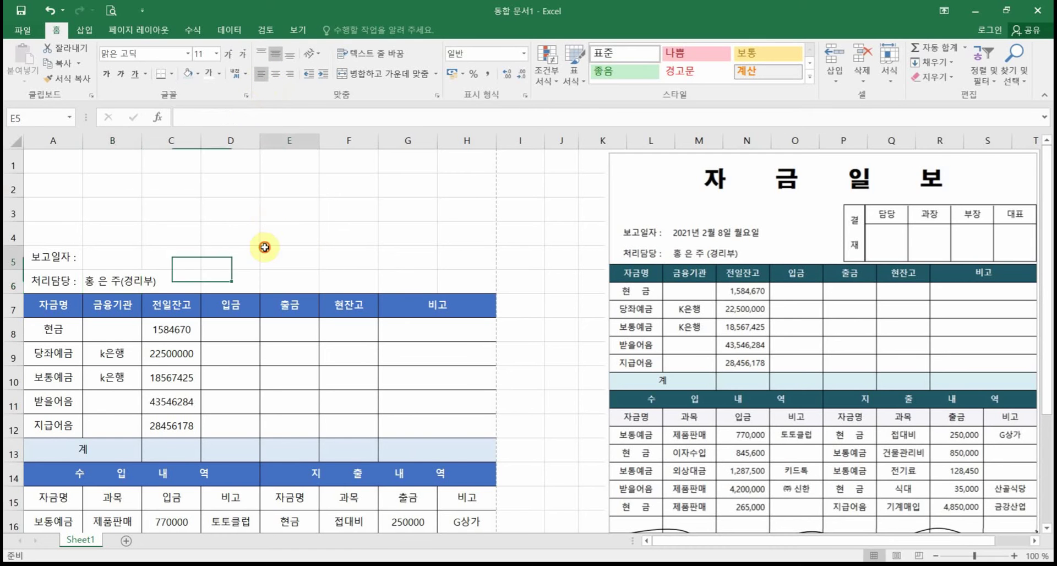
left_click(130, 254)
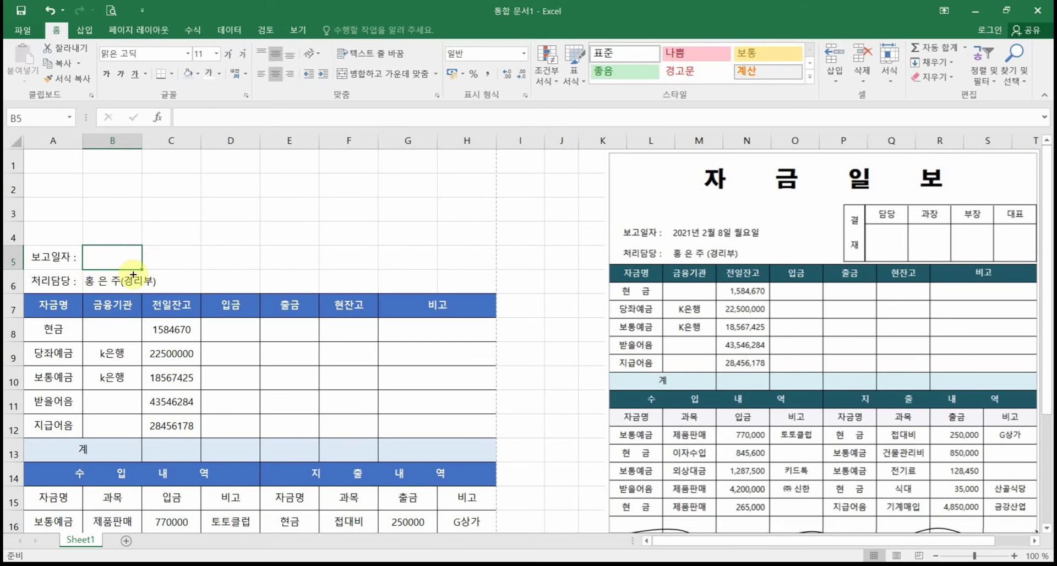
Step: Insert the TODAY function into B5 from the 날짜/시간 category of Insert Function
left_click(159, 117)
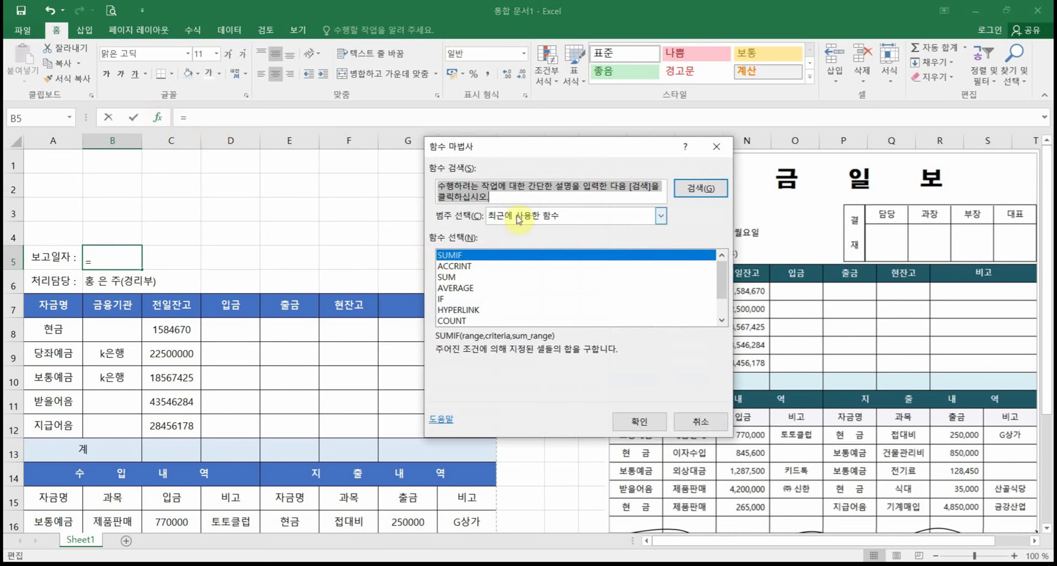
left_click_drag(538, 151, 348, 156)
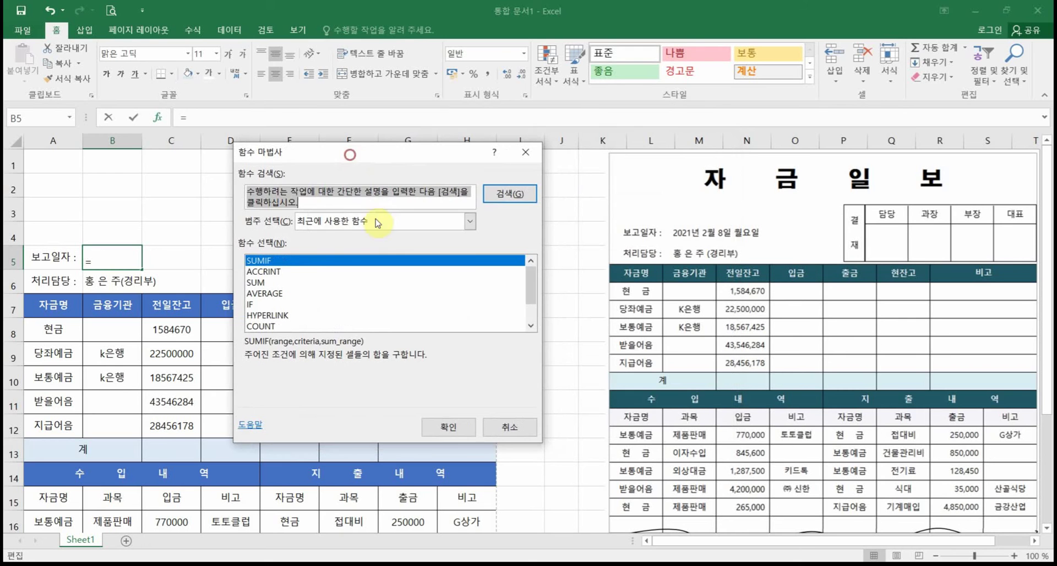
left_click(362, 222)
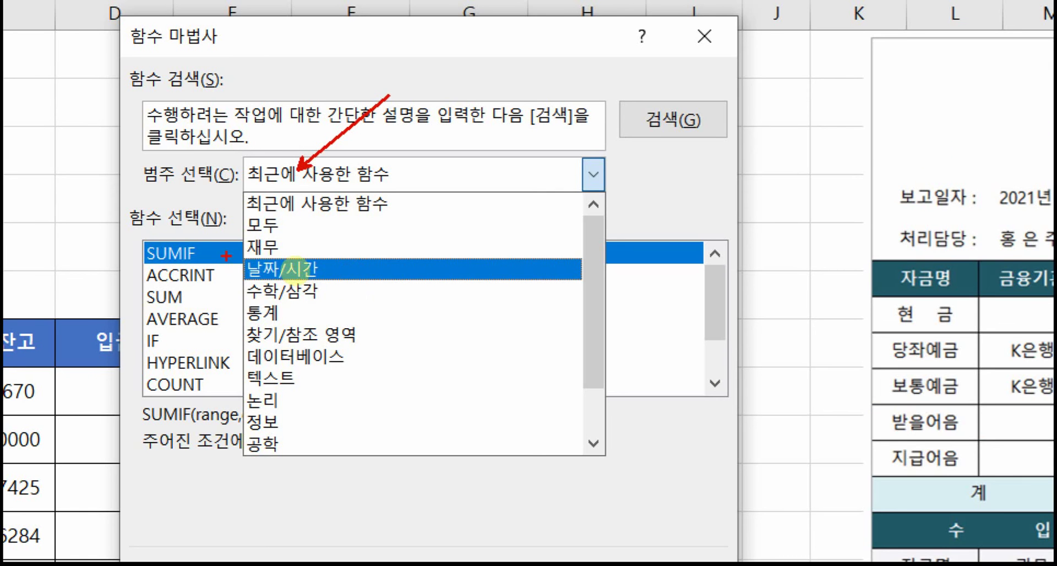
left_click(330, 270)
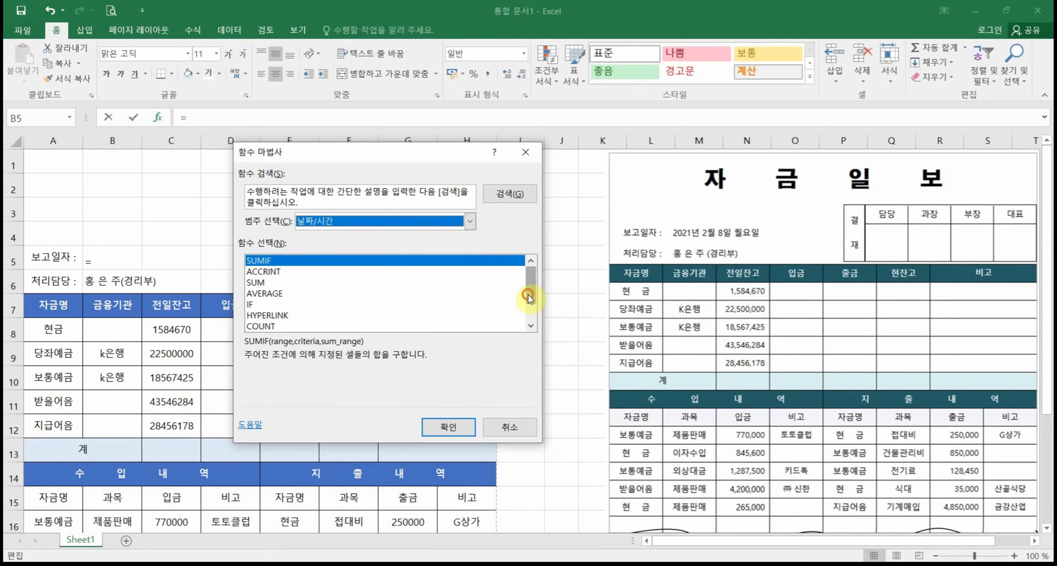
mouse_move(529, 298)
left_mouse_down()
mouse_move(530, 328)
mouse_move(524, 283)
left_mouse_up()
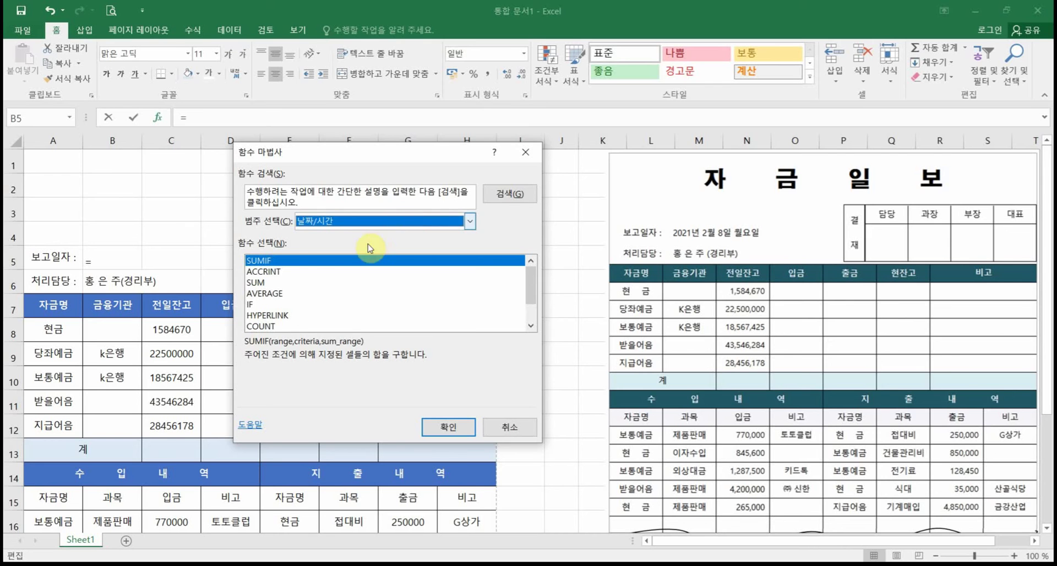
left_click(385, 222)
left_click(369, 270)
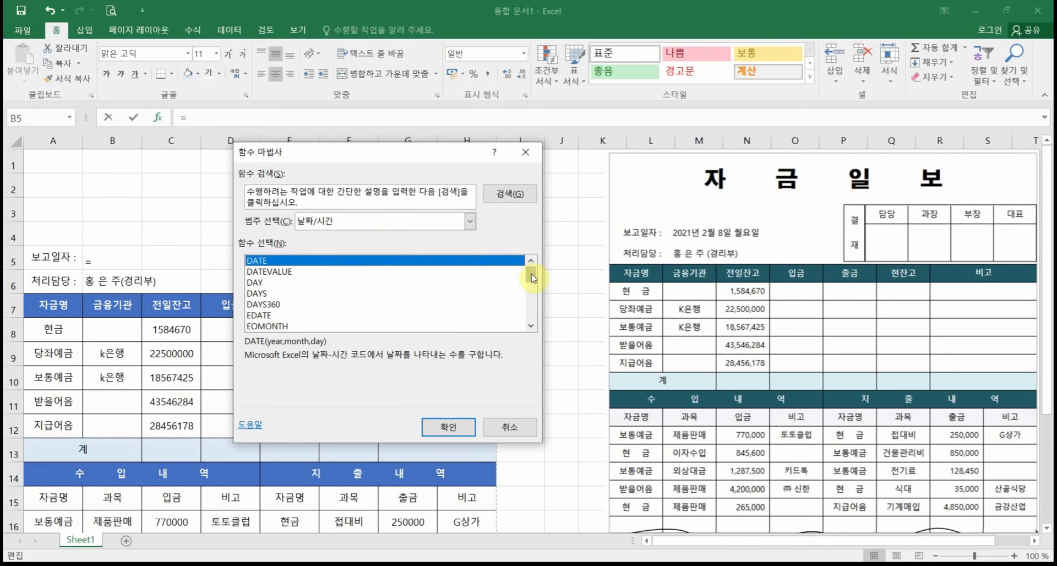
left_click_drag(531, 275, 532, 322)
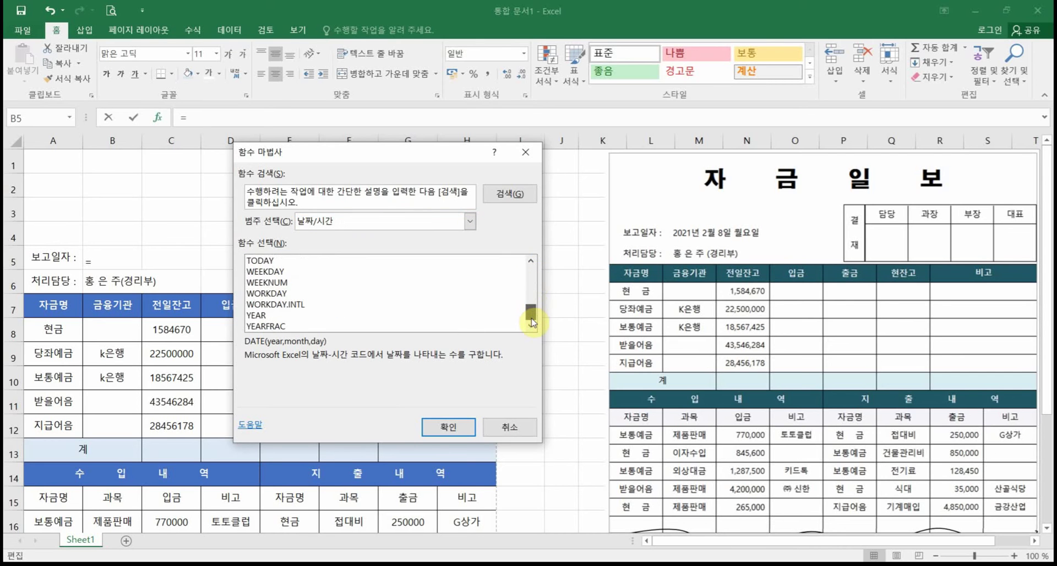
left_click(259, 261)
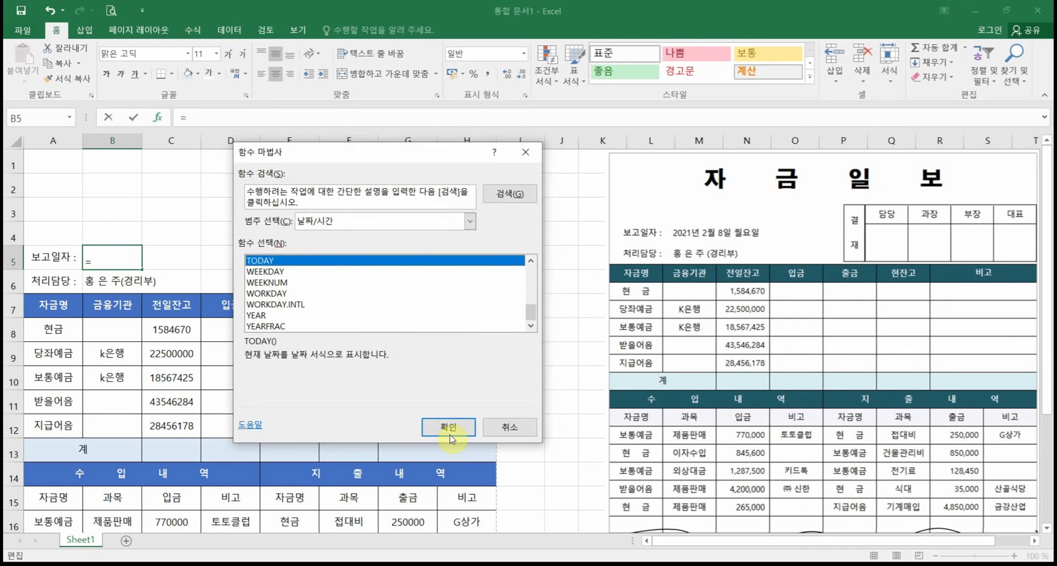
left_click(636, 565)
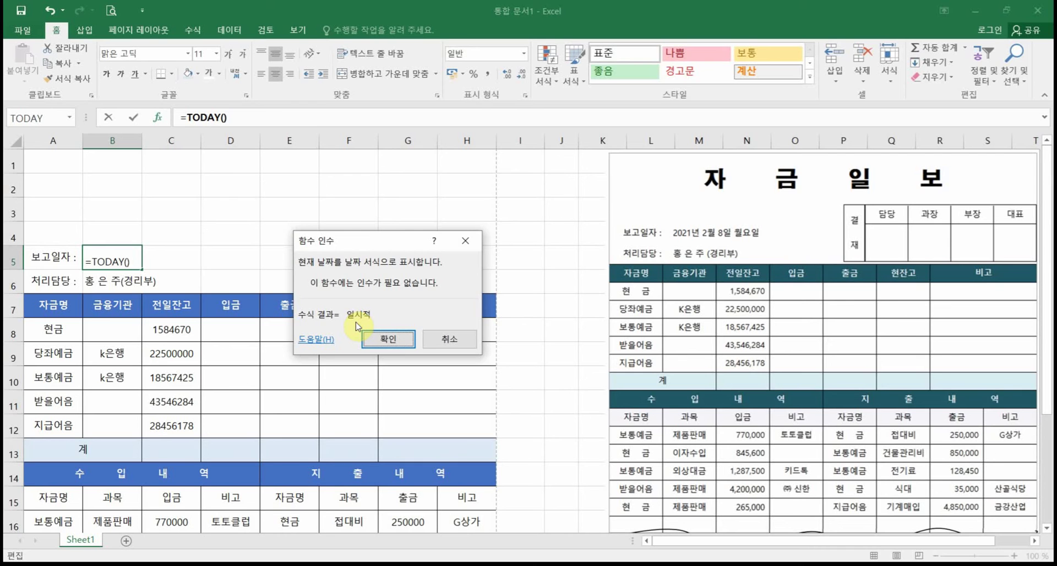
Step: Confirm the date formula and edit it to plain =TODAY() so B5 shows 2021-02-08
left_click(380, 338)
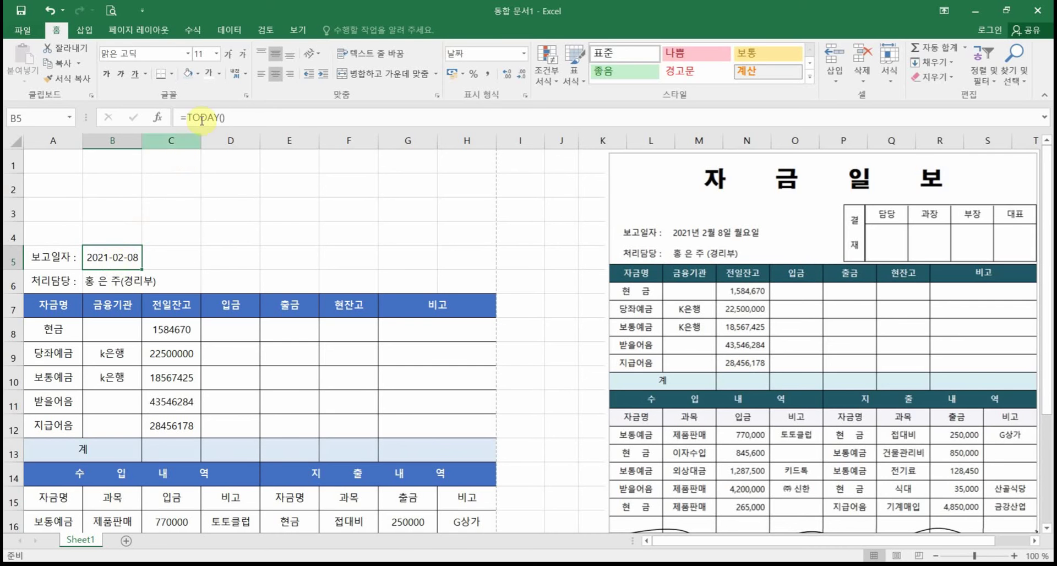
left_click(253, 117)
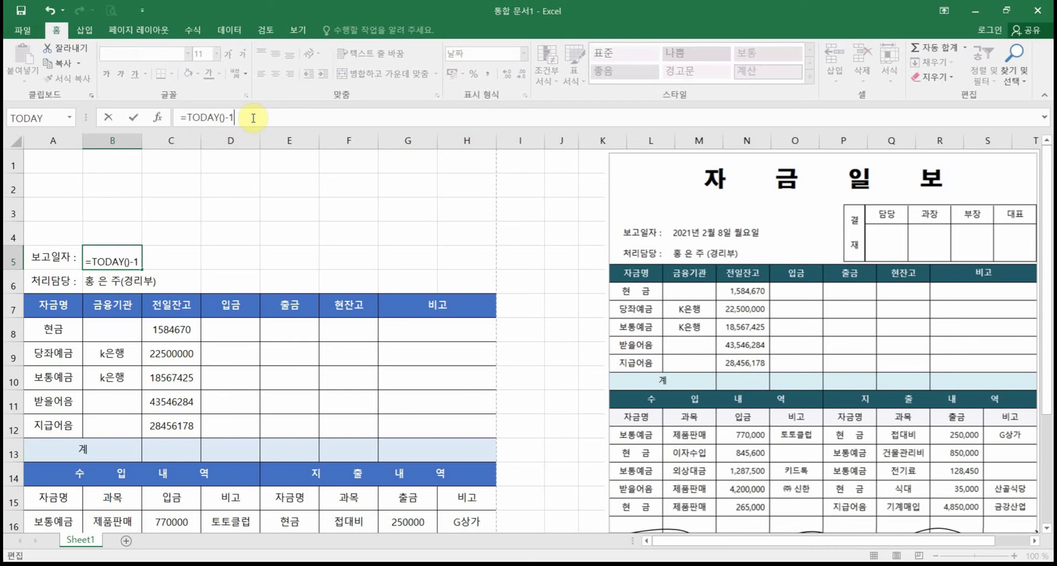
key("Return")
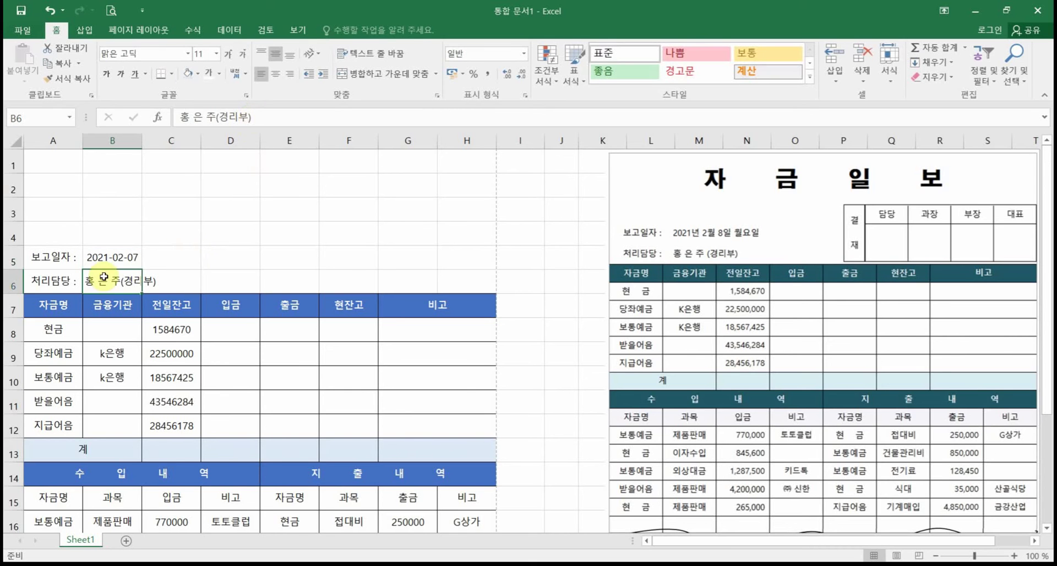
left_click(132, 258)
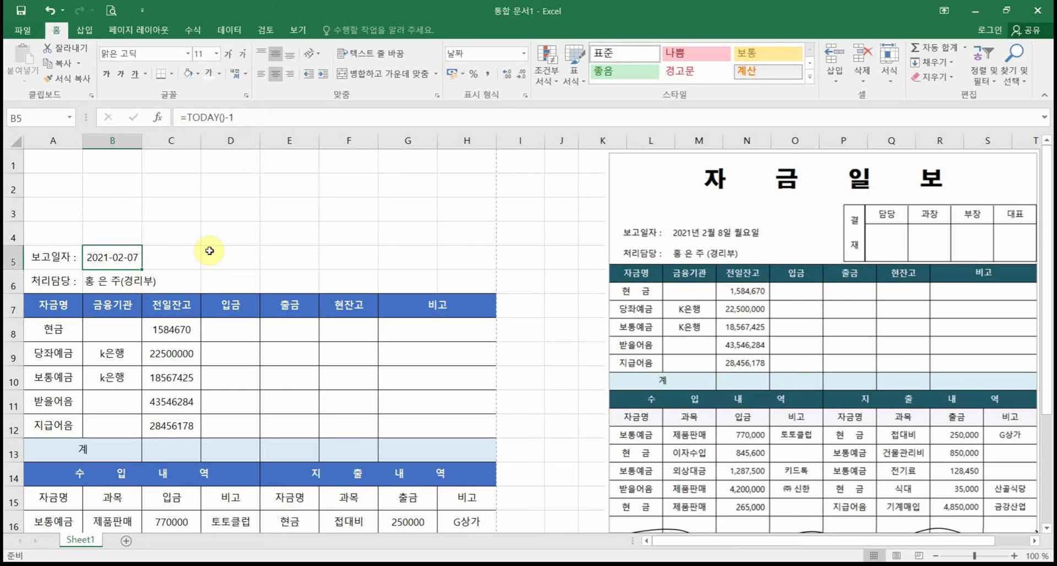
left_click(248, 117)
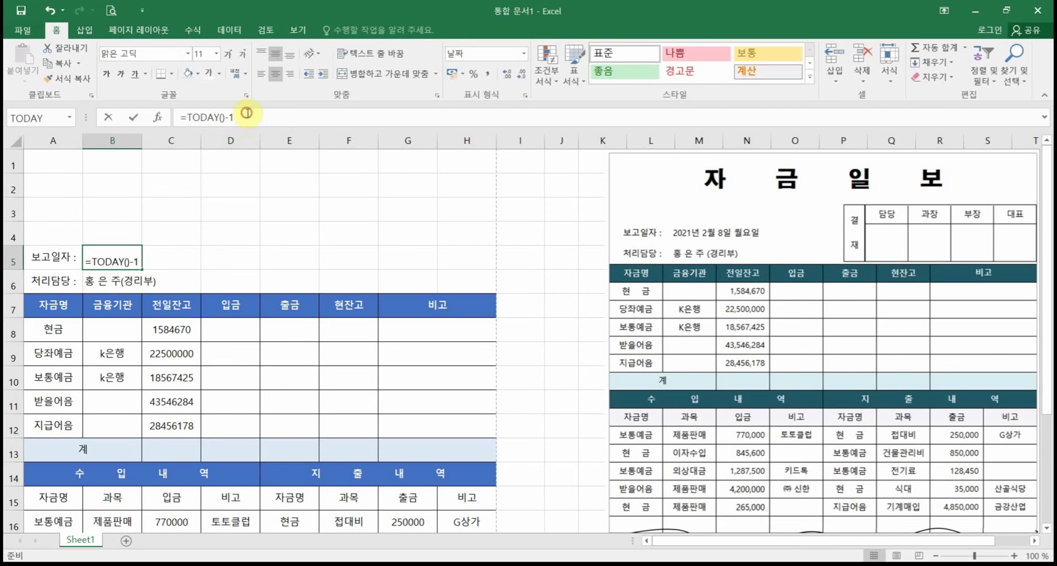
key("Return")
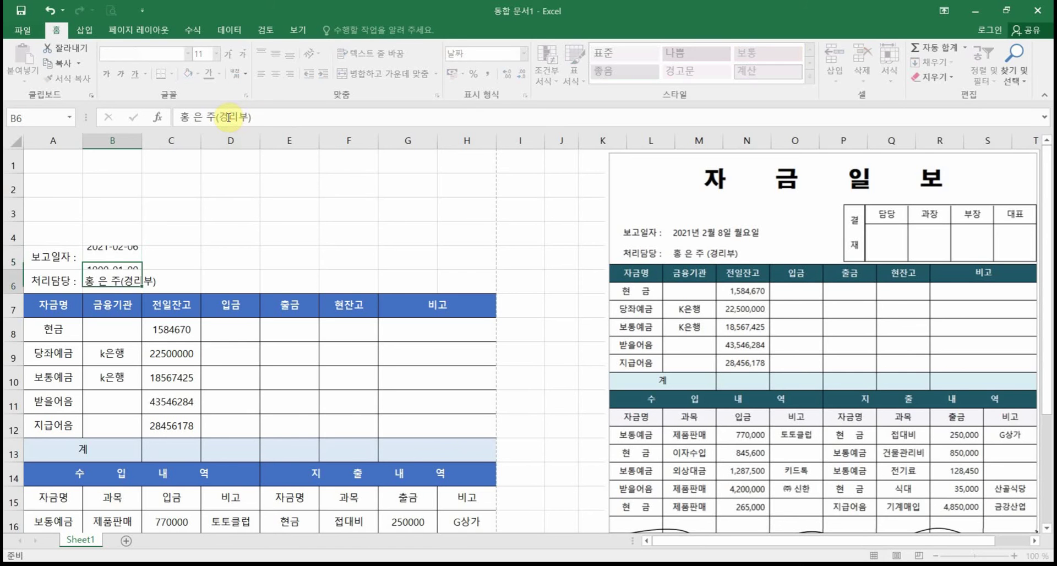
left_click(113, 257)
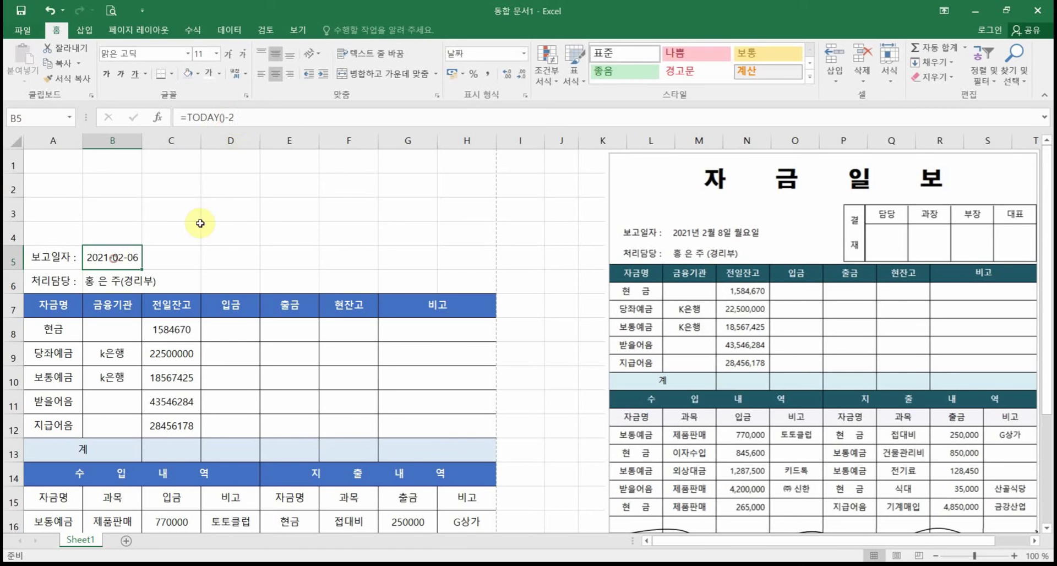
left_click(230, 117)
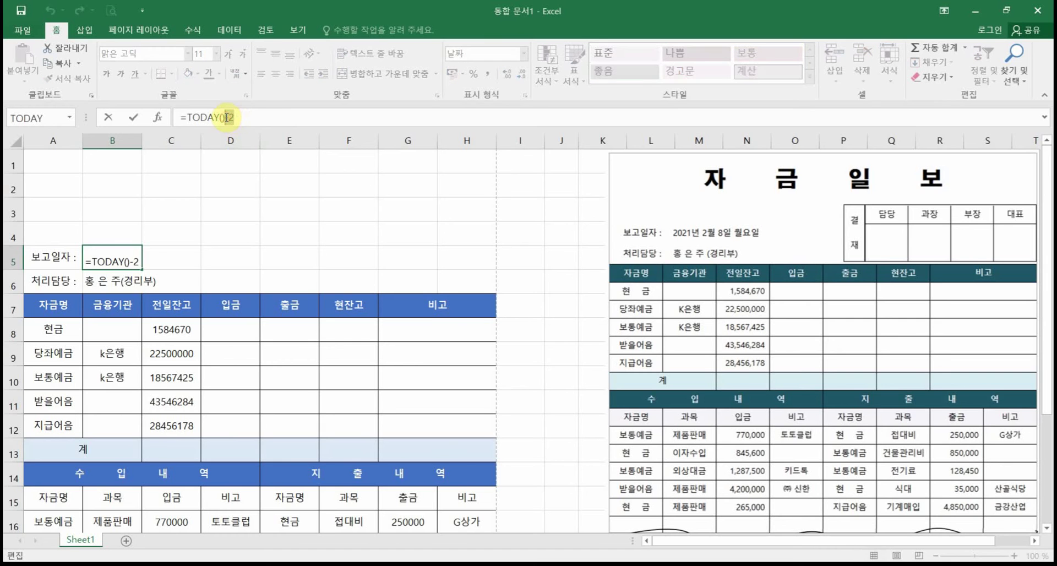
key("BackSpace")
key("BackSpace")
key("Return")
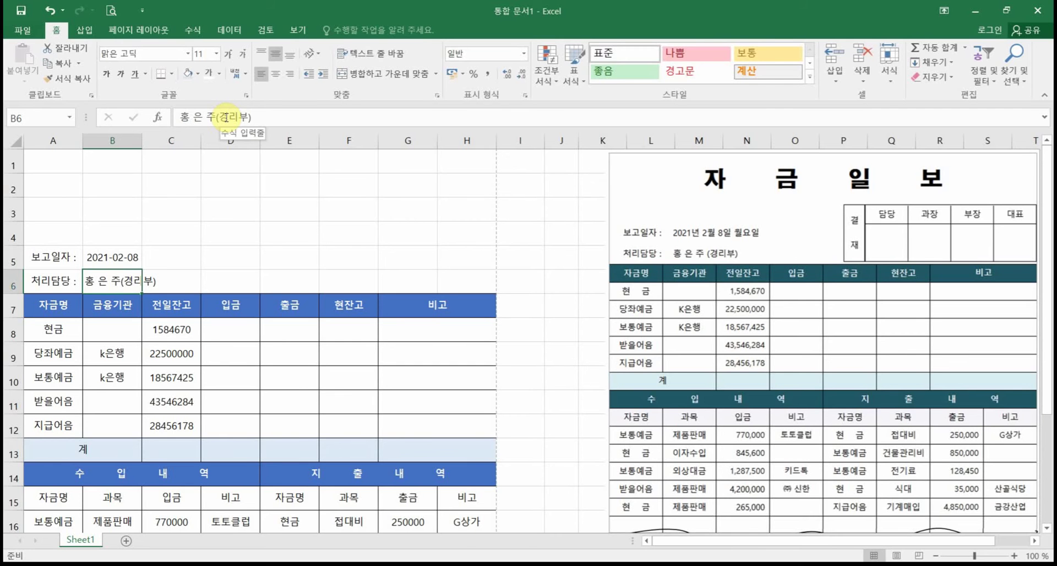
left_click(122, 257)
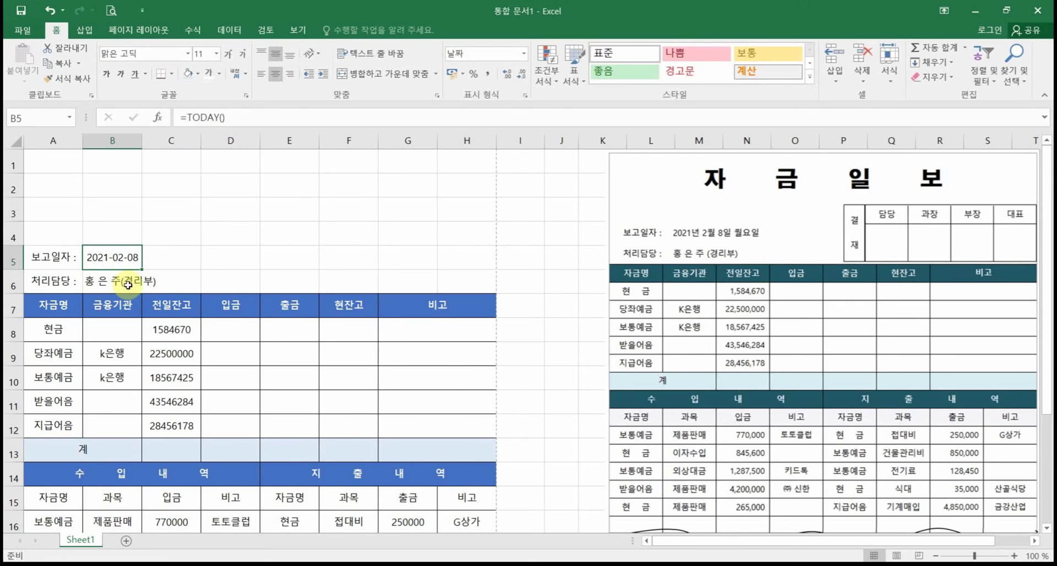
Step: Format B5 with the 날짜 format *2012년 3월 14일 수요일 via 셀 서식
right_click(122, 255)
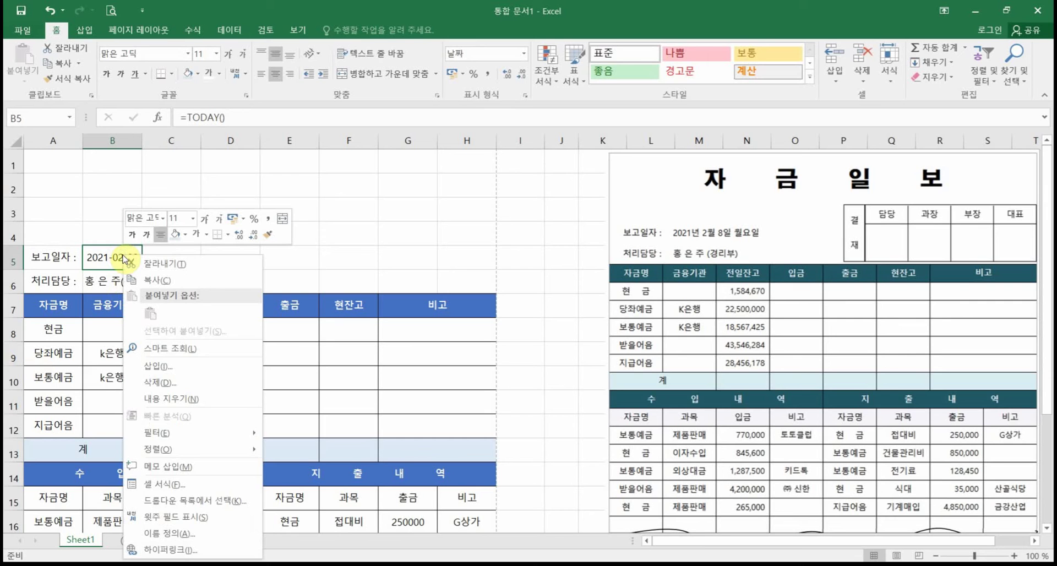
left_click(172, 488)
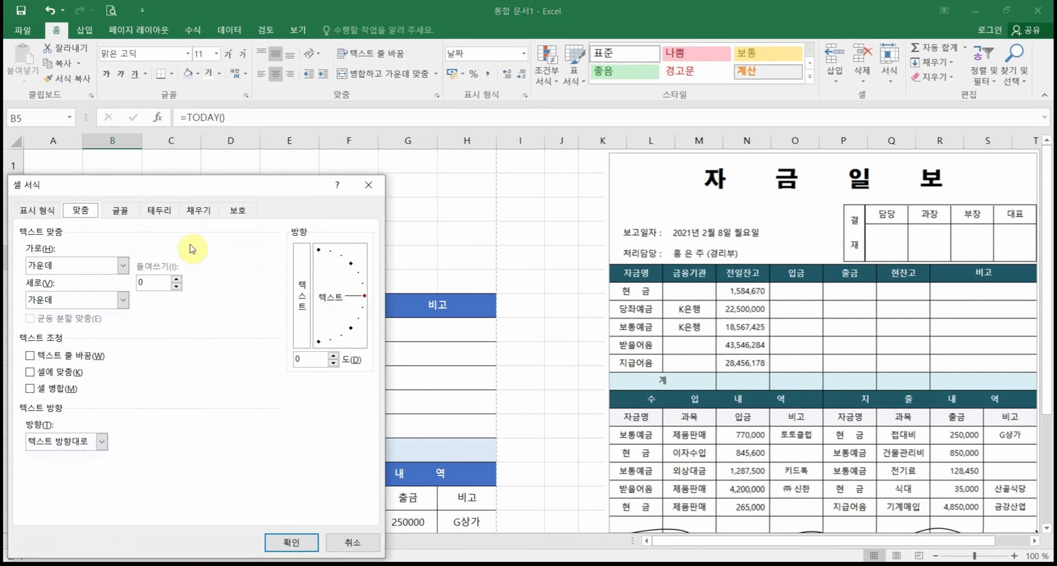
left_click(34, 211)
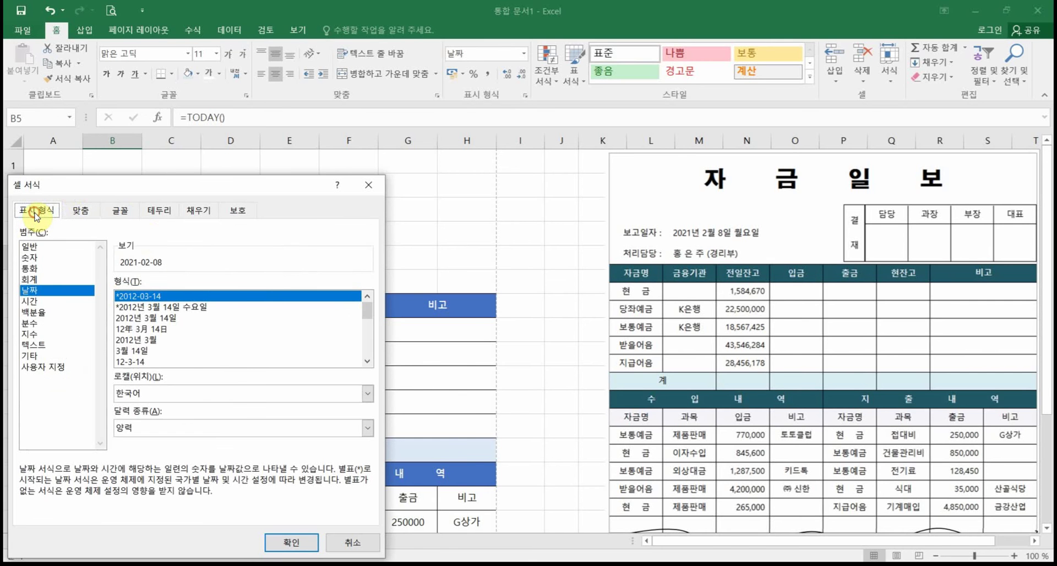
left_click_drag(72, 191, 217, 149)
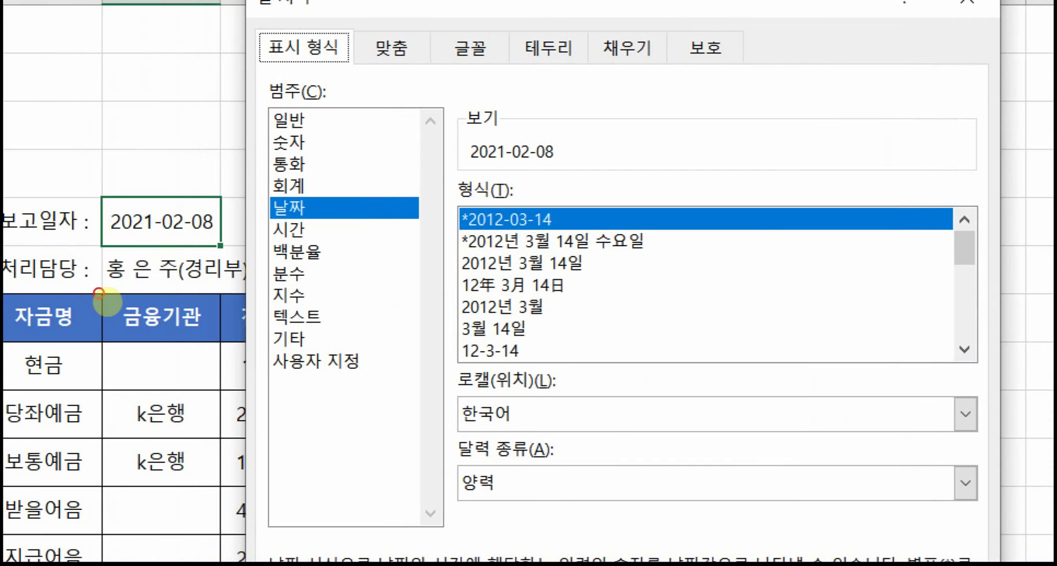
left_click_drag(263, 212, 178, 233)
left_click_drag(259, 192, 381, 222)
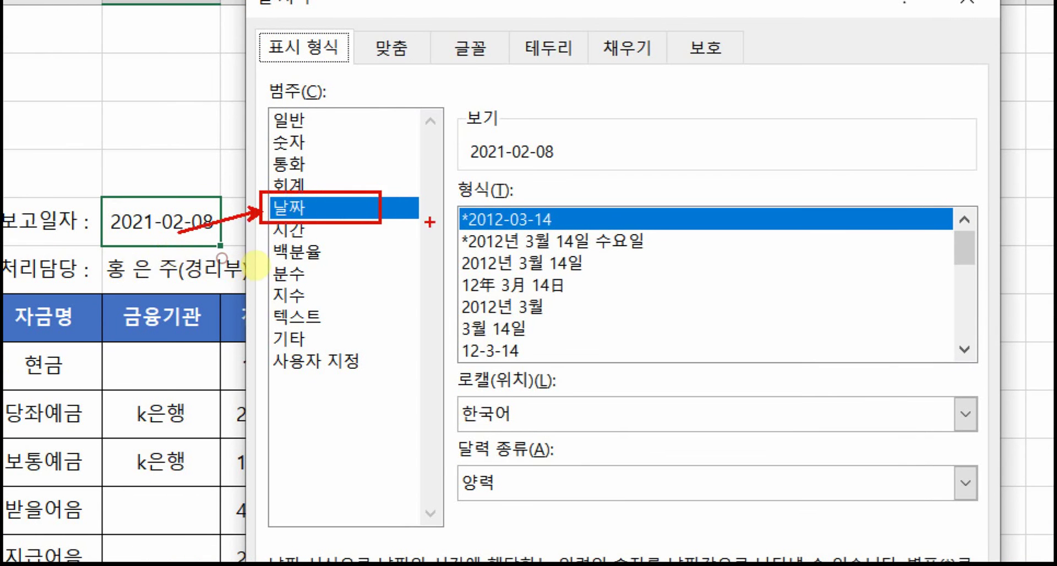
left_click_drag(433, 190, 605, 226)
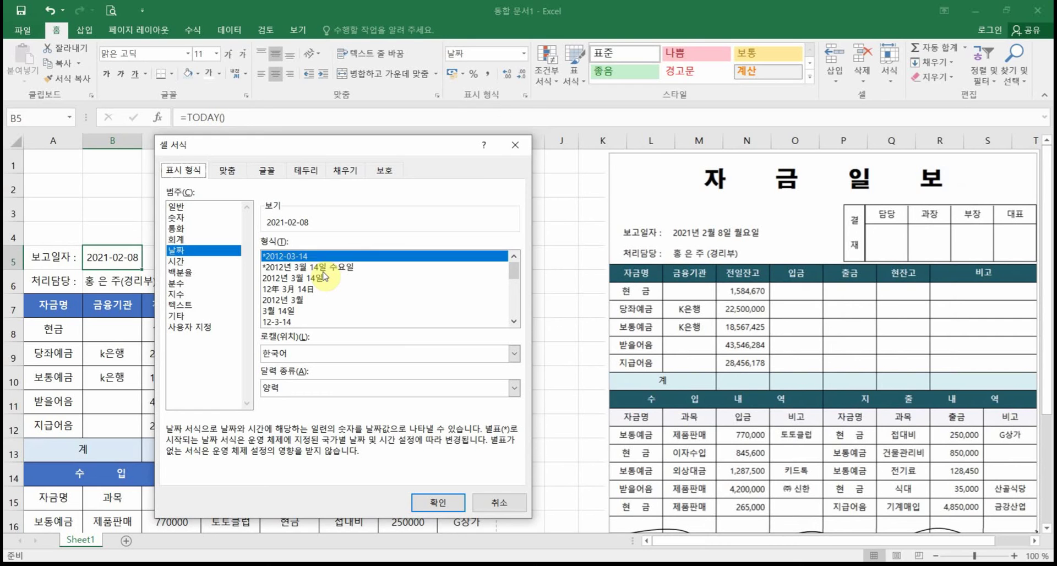
left_click(583, 246)
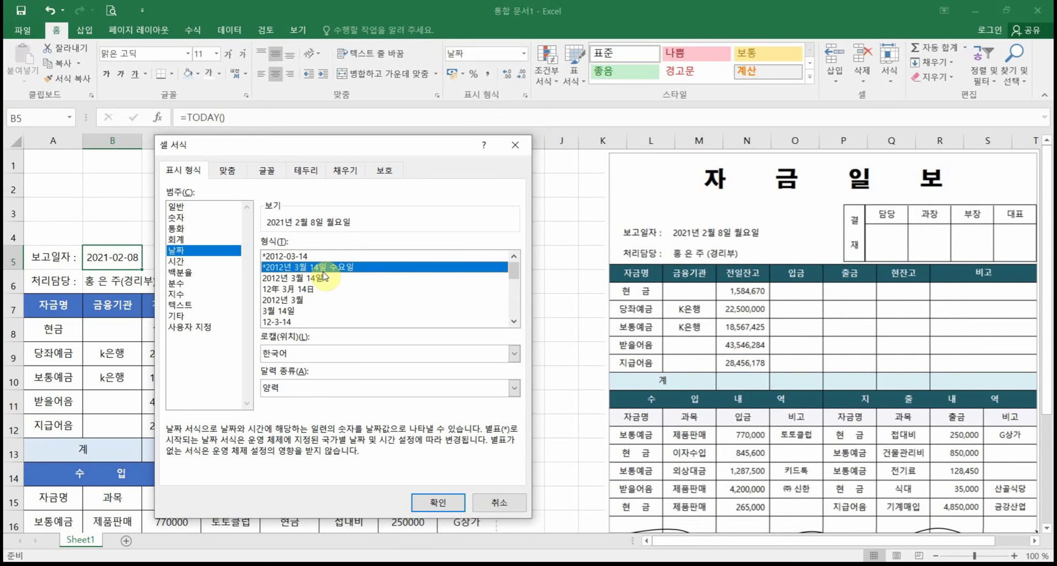
left_click(437, 502)
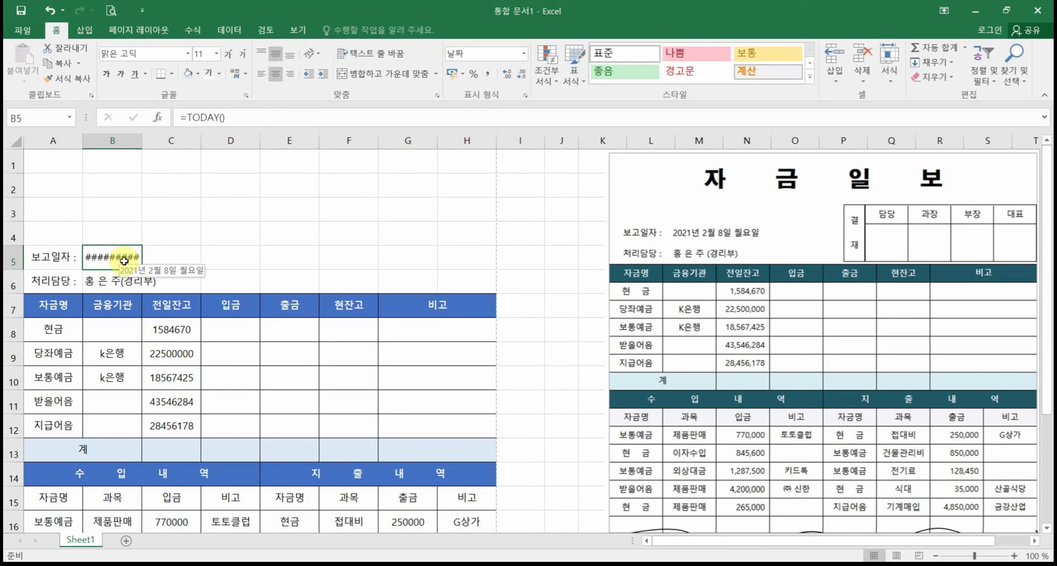
Step: Merge B5:C5 and left-align it so 2021년 2월 8일 월요일 shows in full
left_click_drag(124, 261, 165, 257)
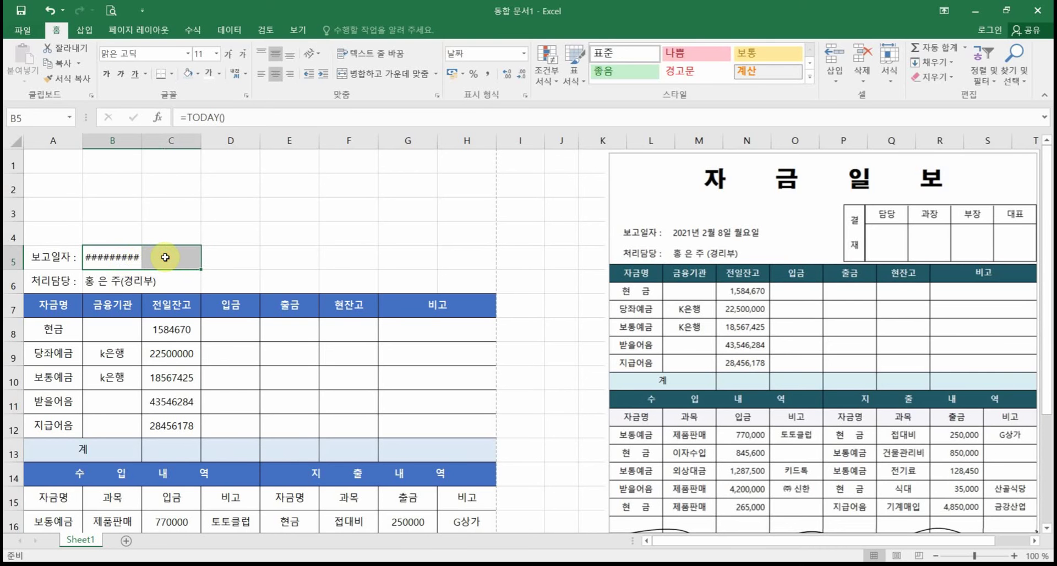
left_click(395, 76)
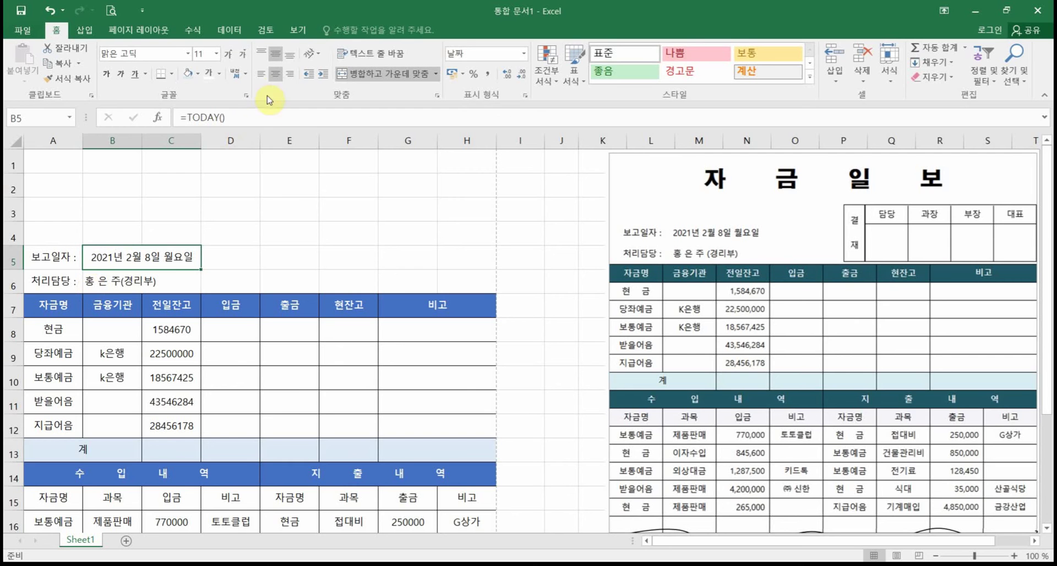
left_click(261, 75)
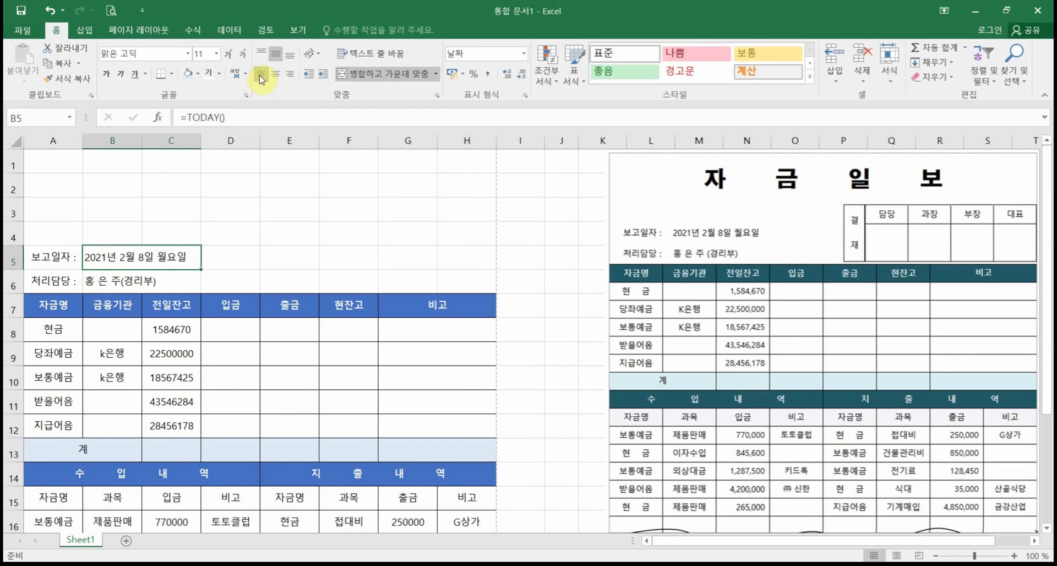
left_click(268, 268)
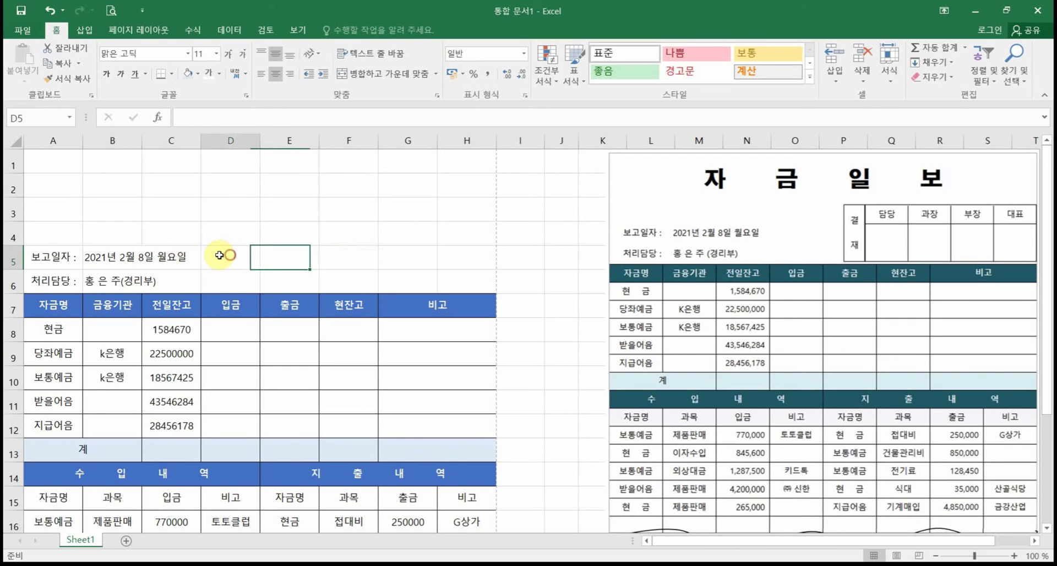
left_click_drag(222, 257, 138, 257)
left_click(304, 243)
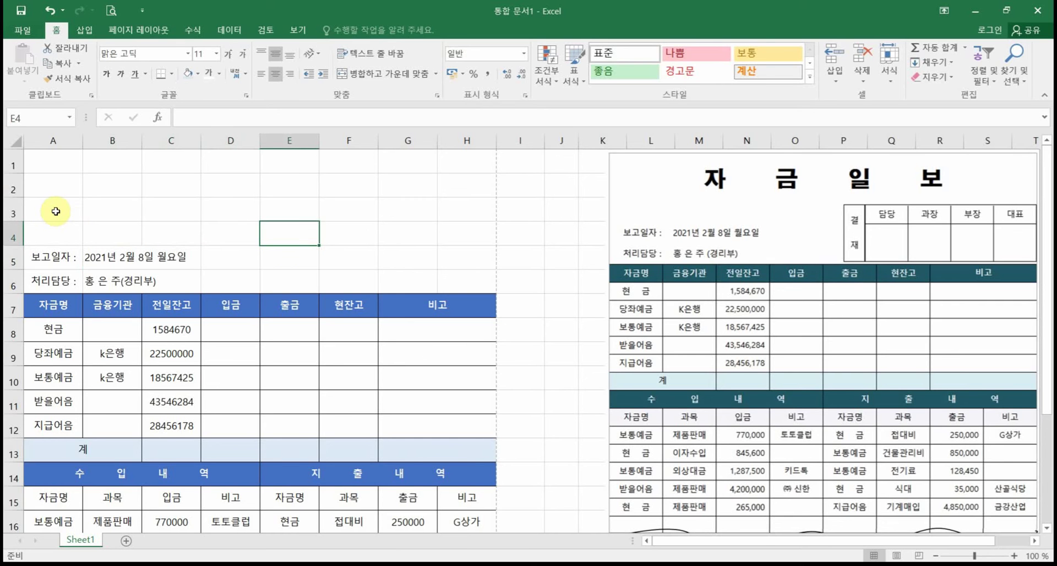
Step: Merge and centre A1:H1, then type the title 자금일보
left_click(52, 162)
left_click_drag(75, 162, 460, 159)
left_click(388, 72)
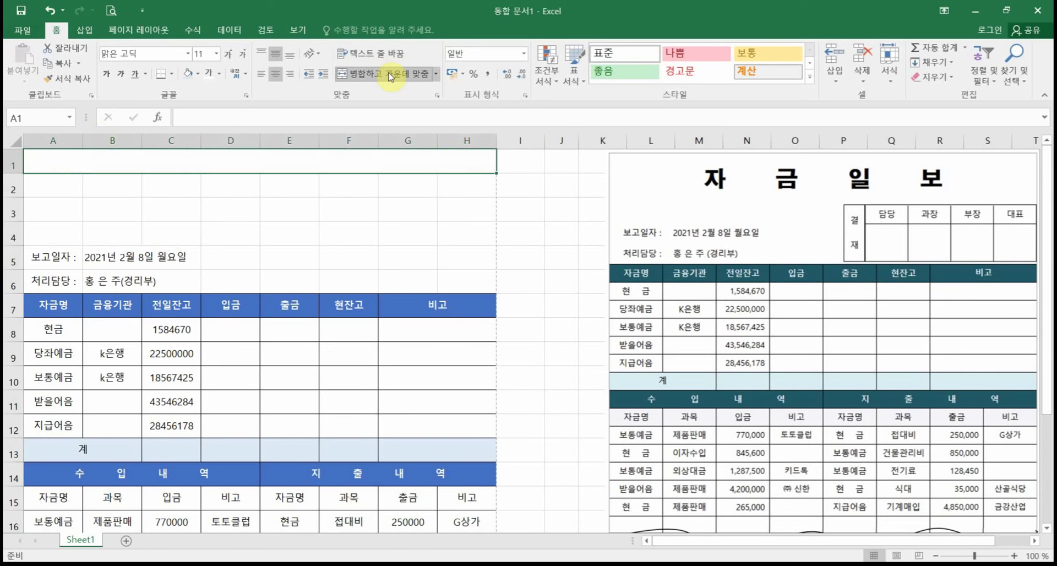
type("자금읿")
type("보")
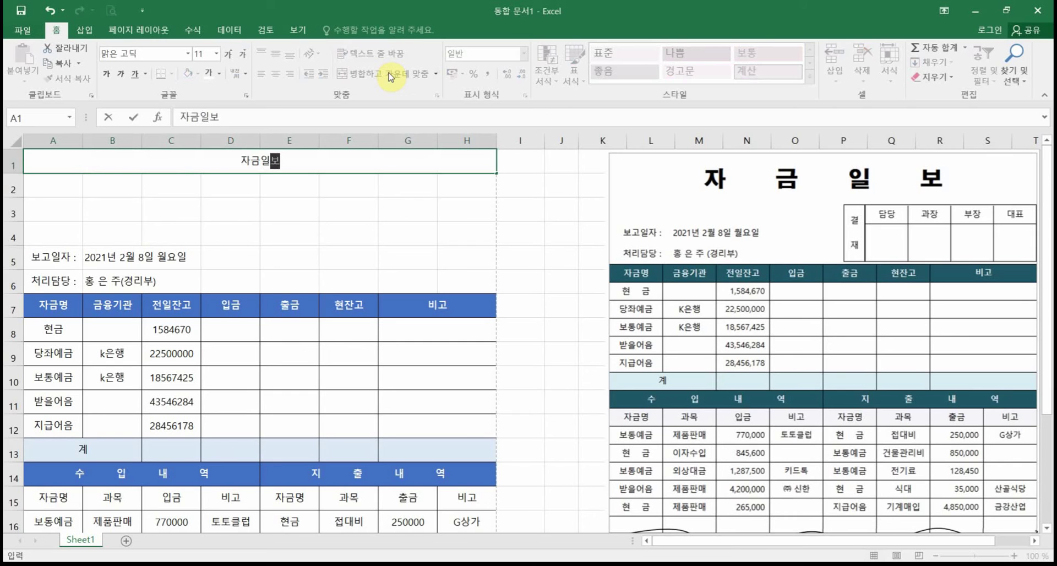
key("Return")
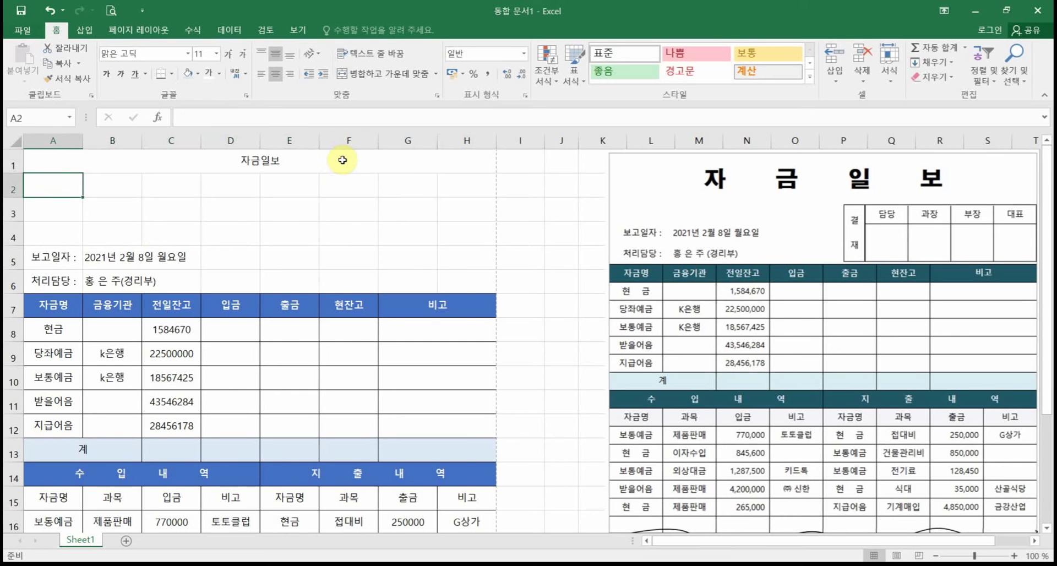
Step: Make the 자금일보 title bold and raise its font size from 16 to 20
left_click(341, 160)
left_click(216, 54)
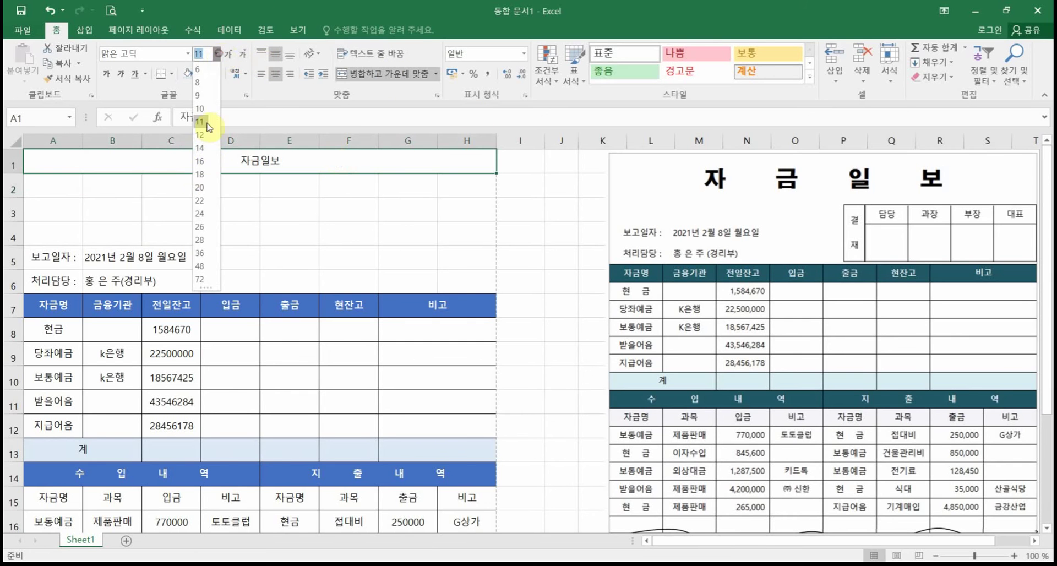
left_click(206, 149)
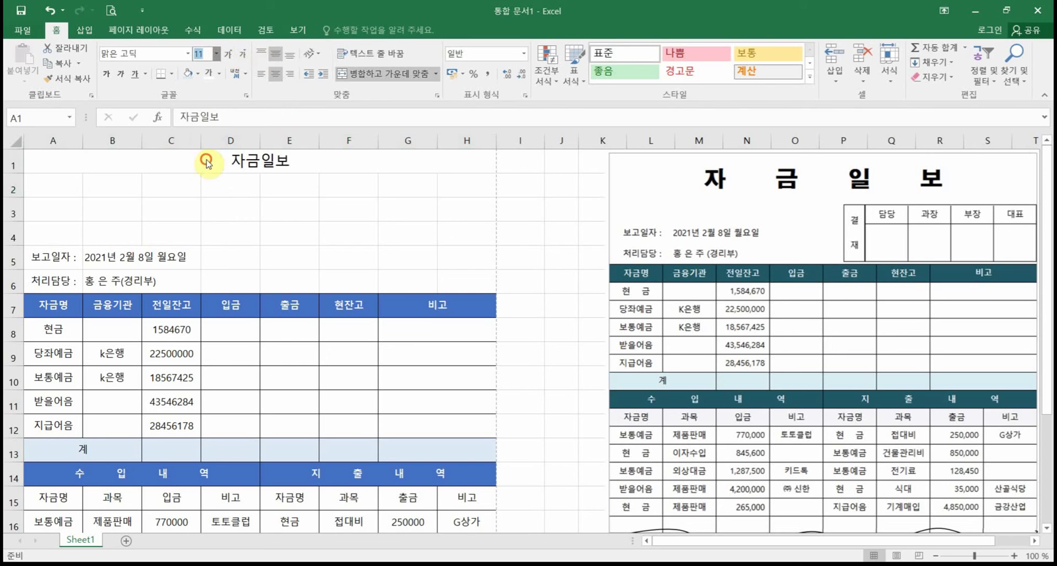
left_click(106, 76)
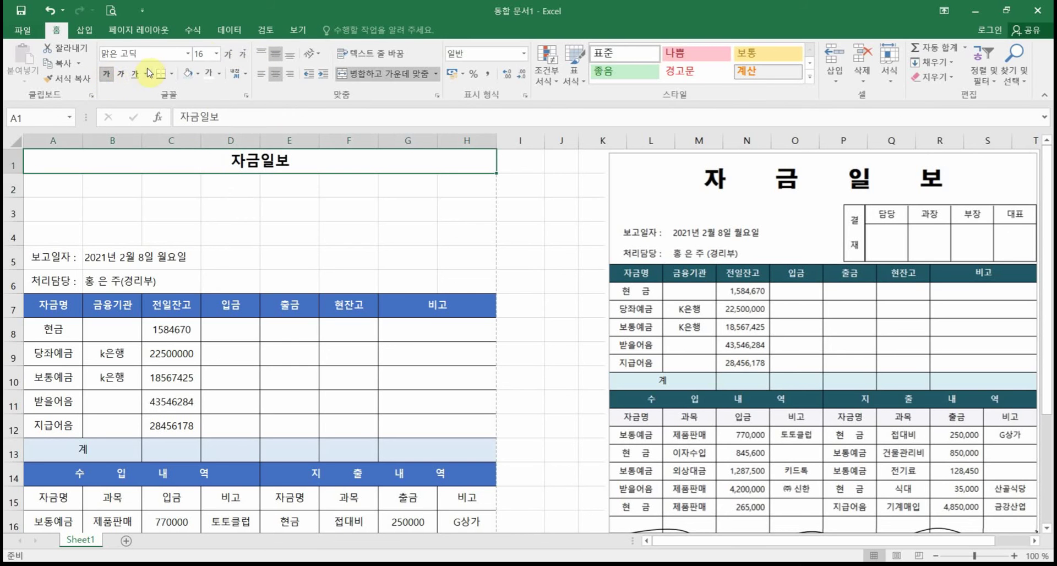
left_click(228, 55)
left_click(227, 55)
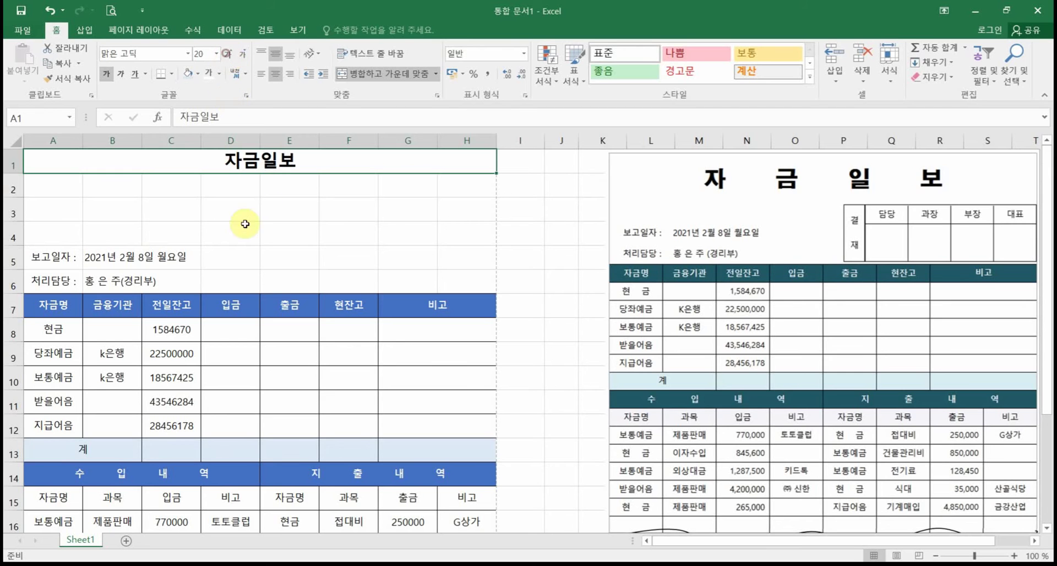
double_click(247, 162)
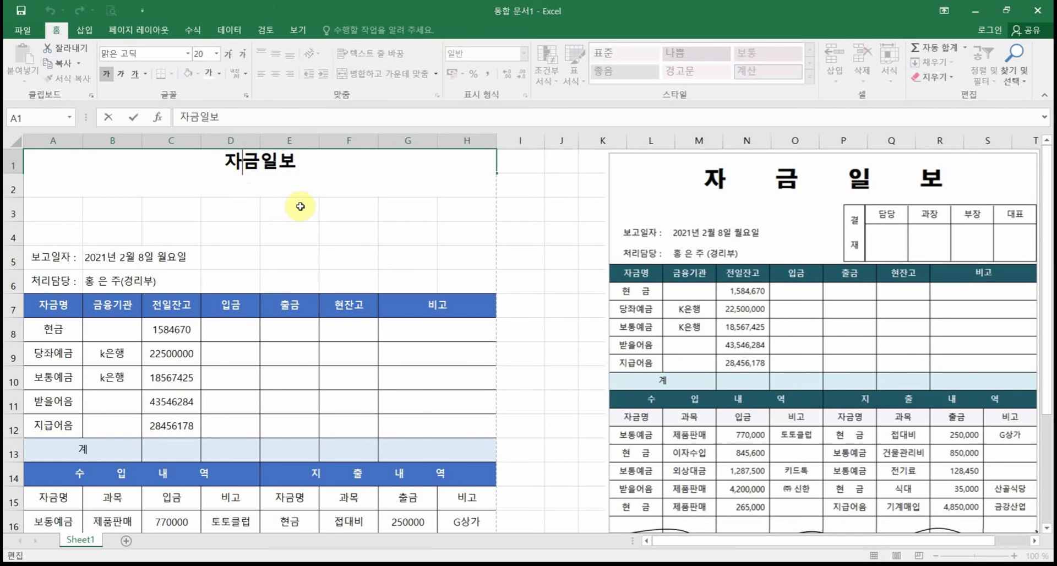
key("Return")
left_click(280, 158)
Step: Set the title's horizontal alignment to Distributed (Indent) in Format Cells
right_click(281, 158)
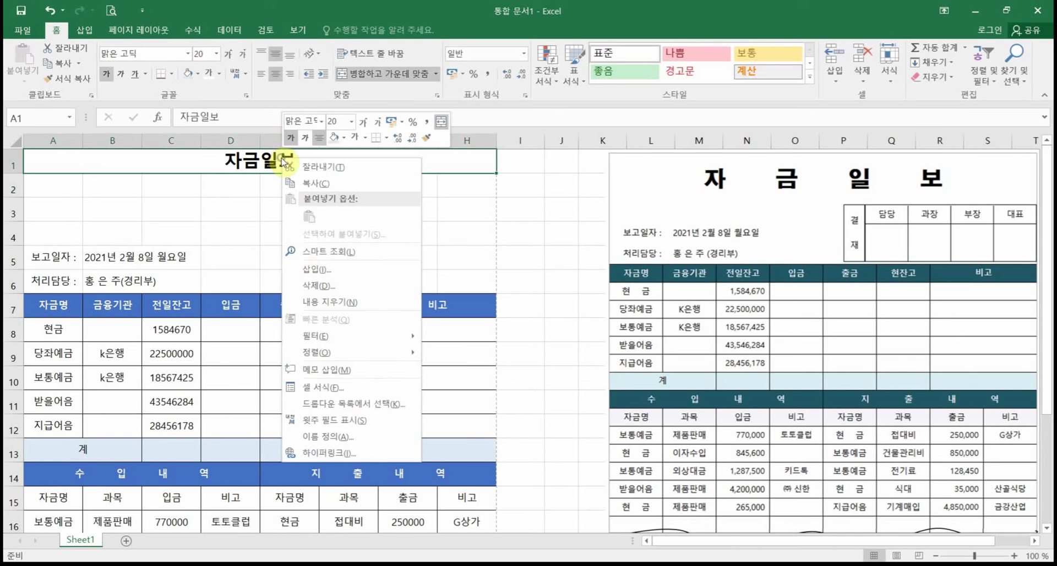
left_click(347, 386)
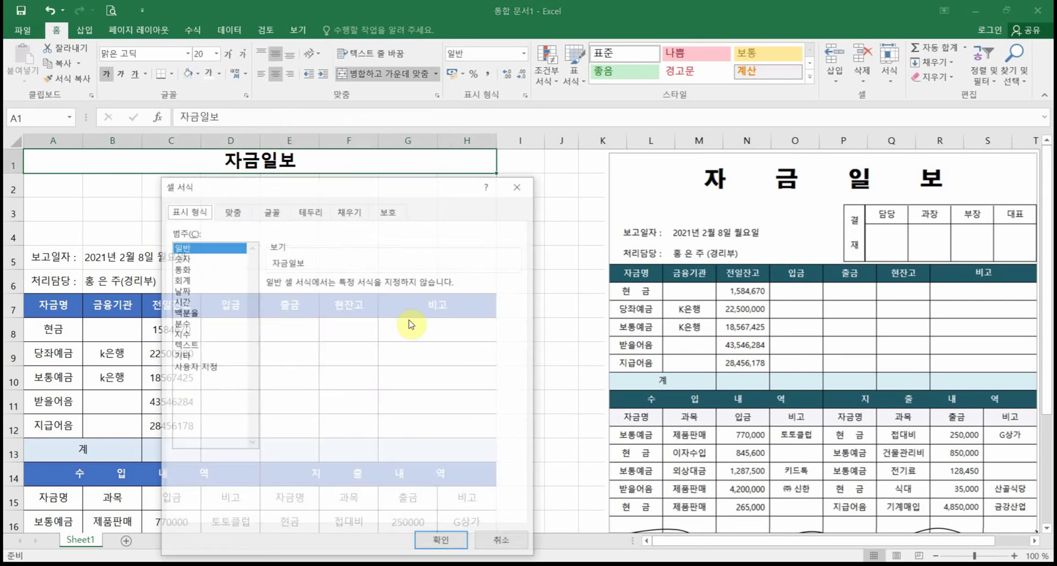
left_click(238, 214)
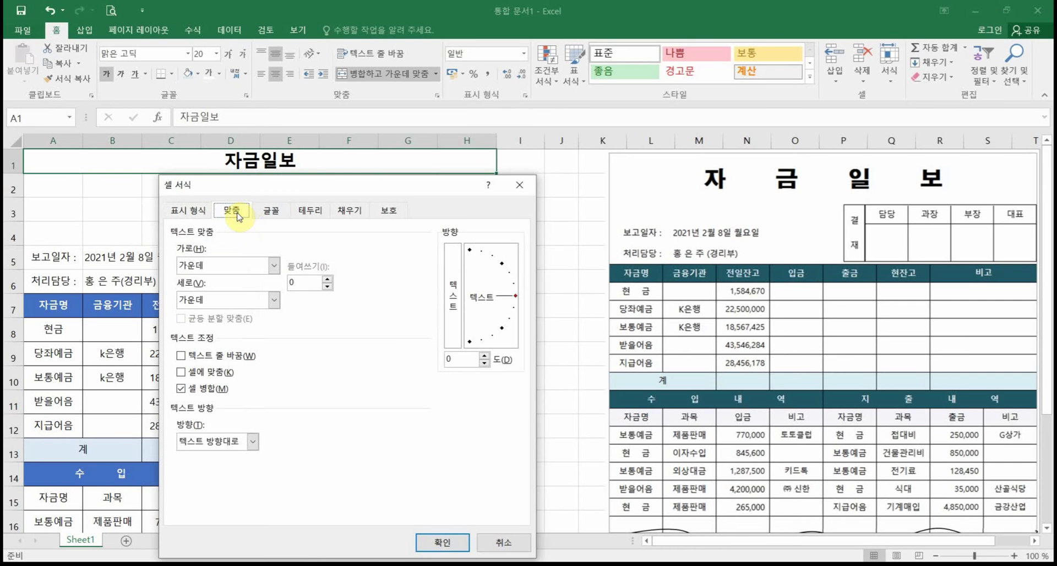
left_click(231, 271)
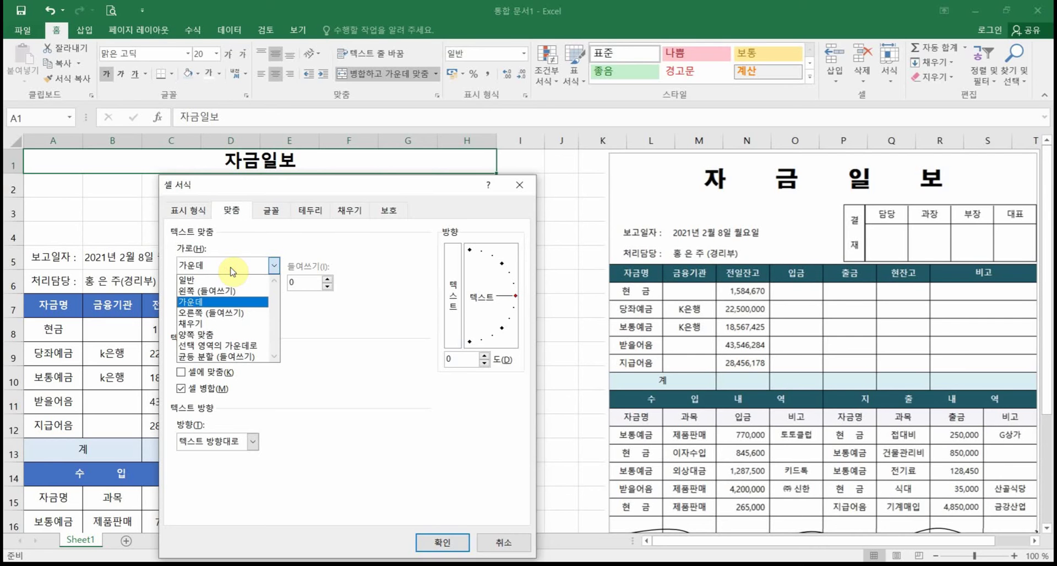
left_click(238, 358)
left_click(320, 286)
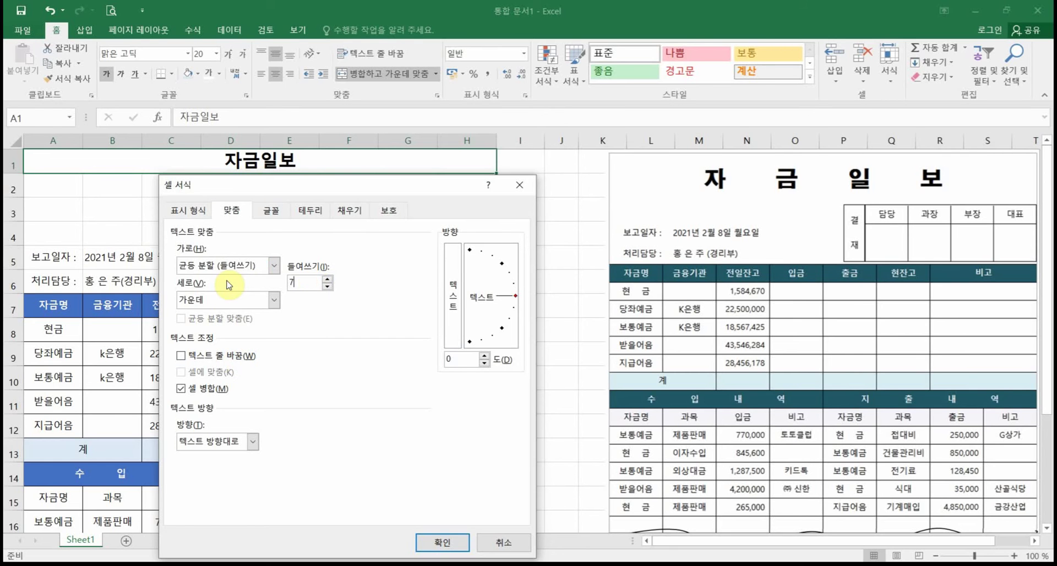
key("Return")
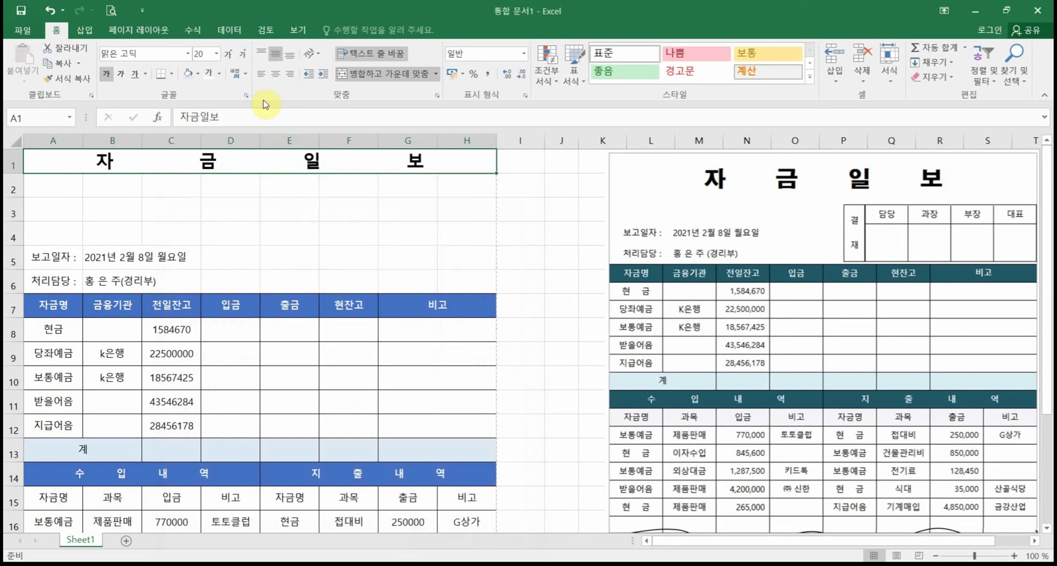
Step: Reopen Format Cells on the title and reapply its indent of 7
right_click(241, 168)
left_click(282, 397)
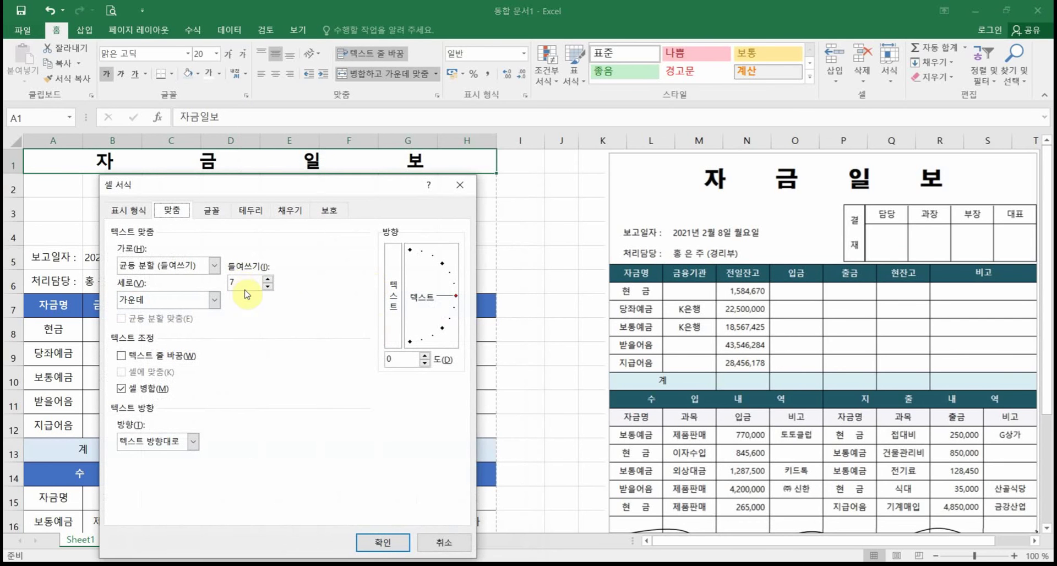
left_click_drag(252, 282, 225, 284)
key("Return")
Step: Delete blank rows 2–3 so 보고일자 moves to row 3, then heighten row 1
left_click(274, 249)
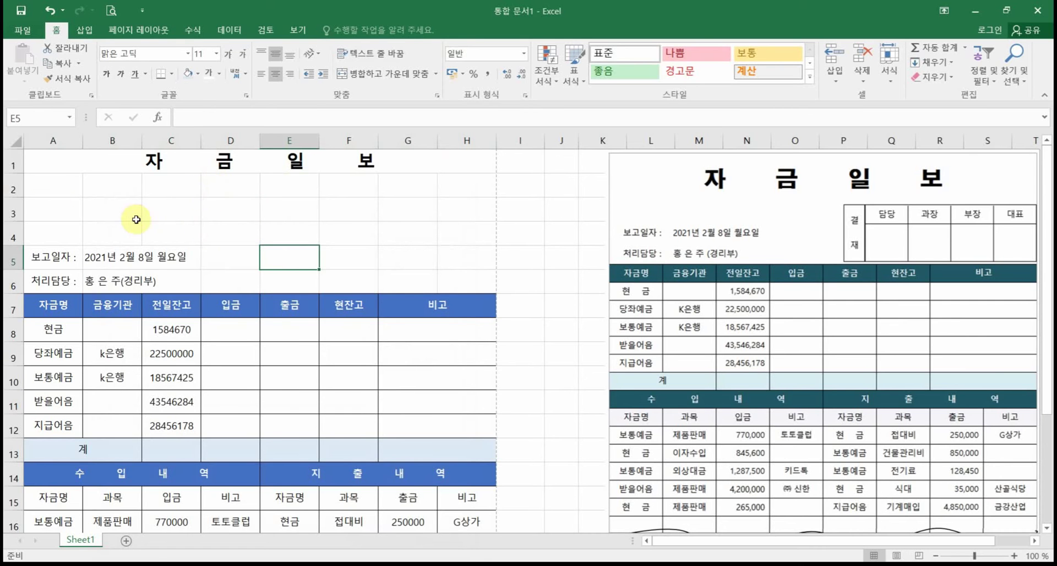
left_click_drag(12, 188, 11, 210)
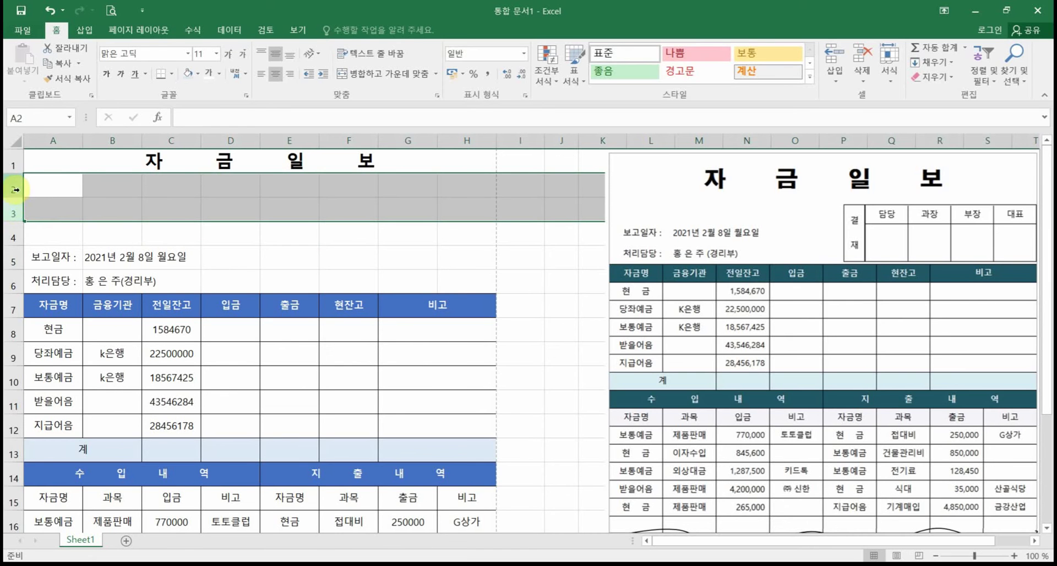
left_click_drag(12, 188, 12, 213)
right_click(12, 211)
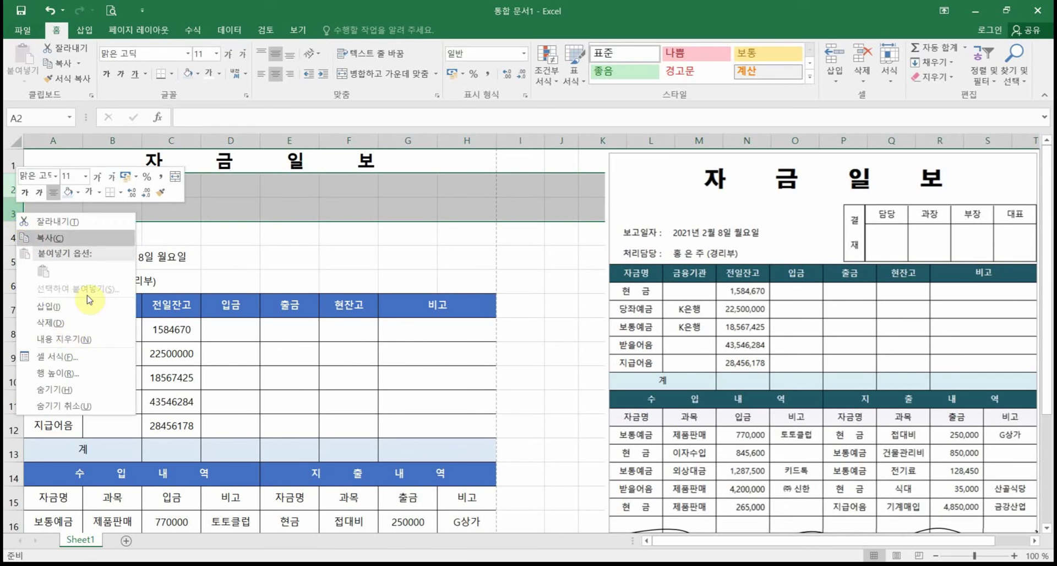
left_click(67, 329)
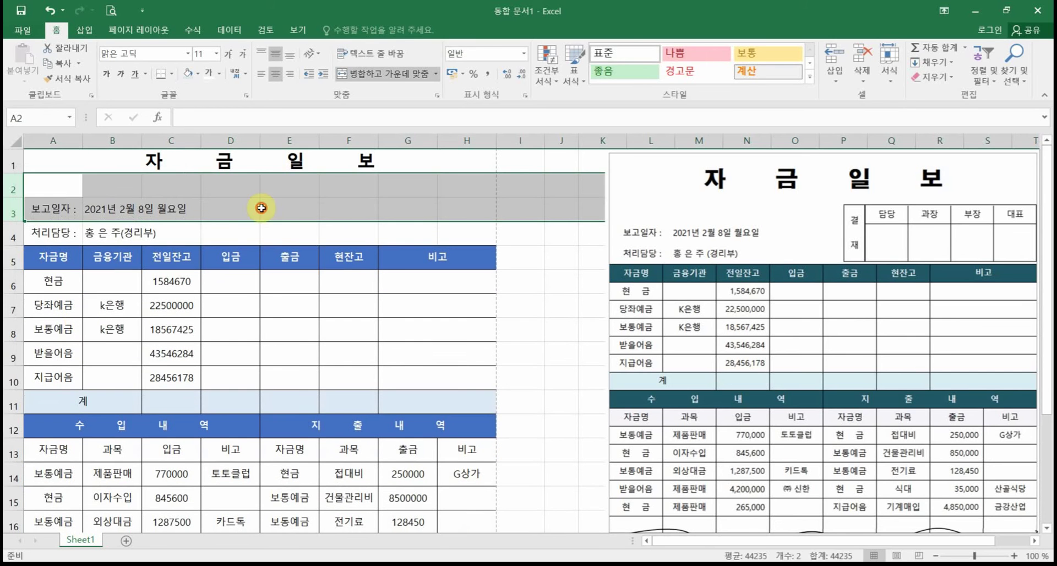
left_click(264, 205)
left_click_drag(18, 174, 19, 183)
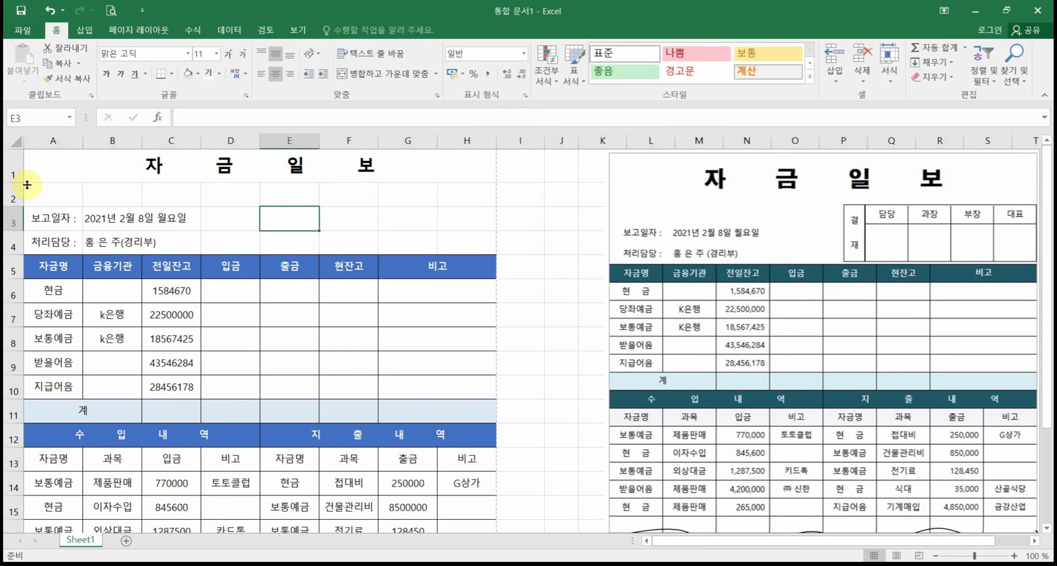
left_click(535, 233)
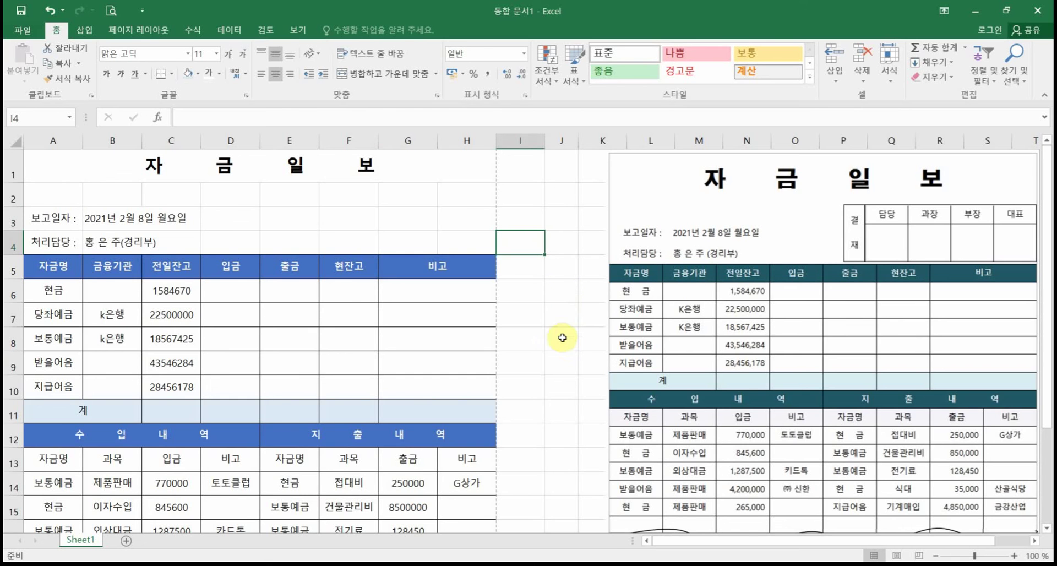
scroll(561, 333, "down", 4)
scroll(562, 339, "down", 2)
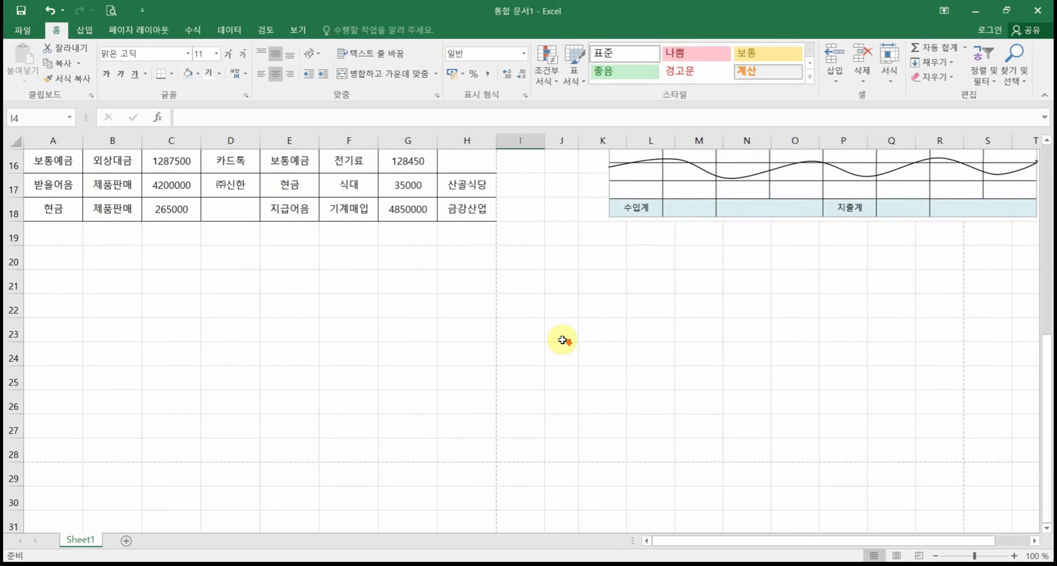
scroll(562, 340, "up", 3)
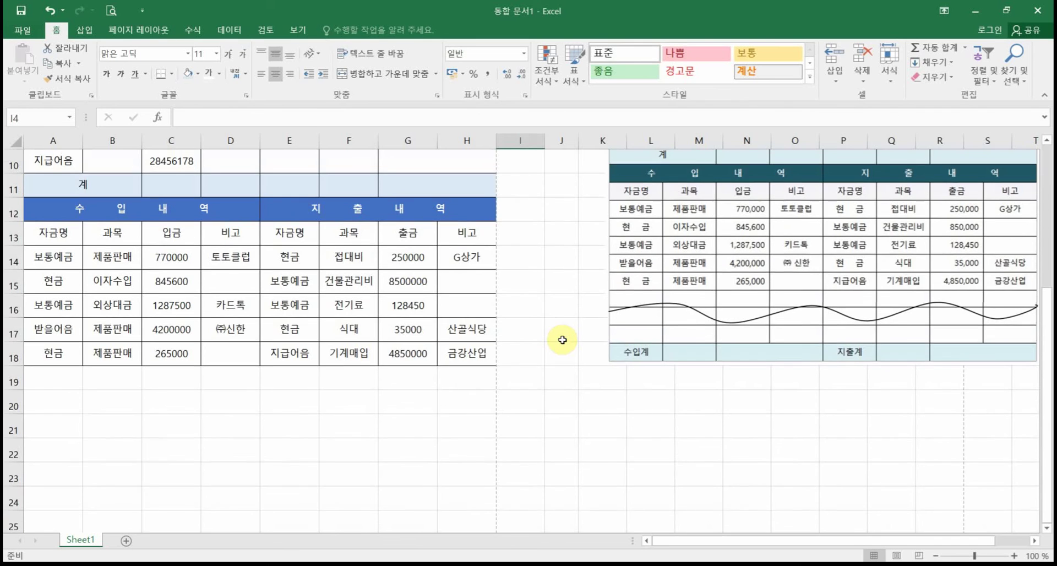
scroll(562, 340, "down", 1)
scroll(601, 313, "down", 1)
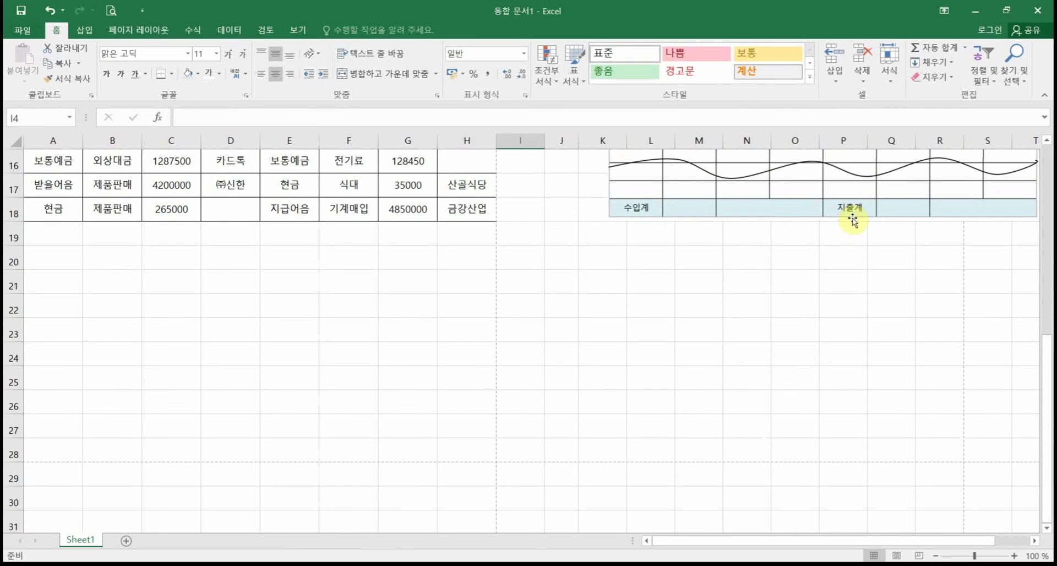
left_click_drag(463, 448, 6, 215)
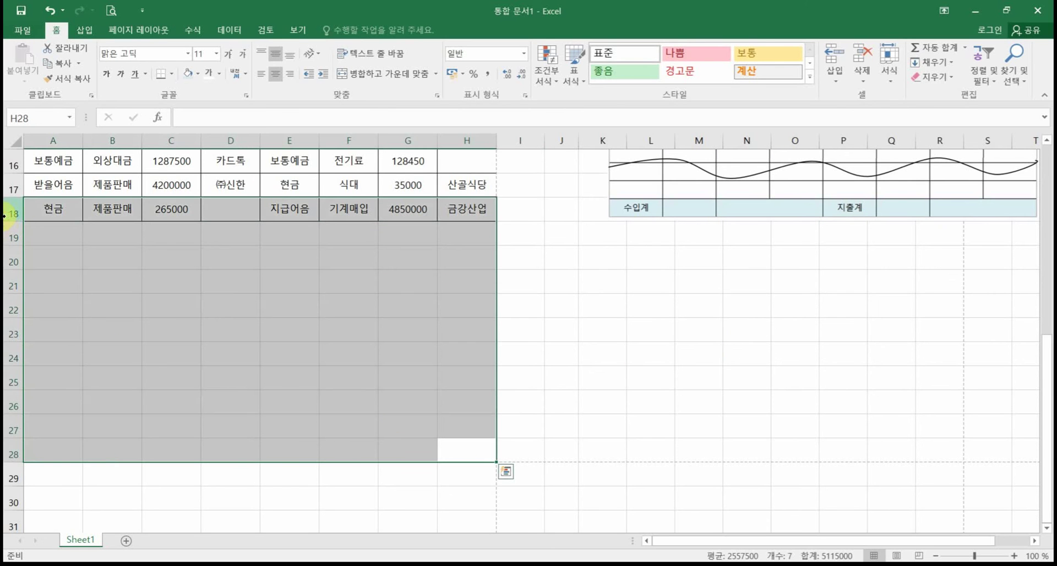
left_click(618, 406)
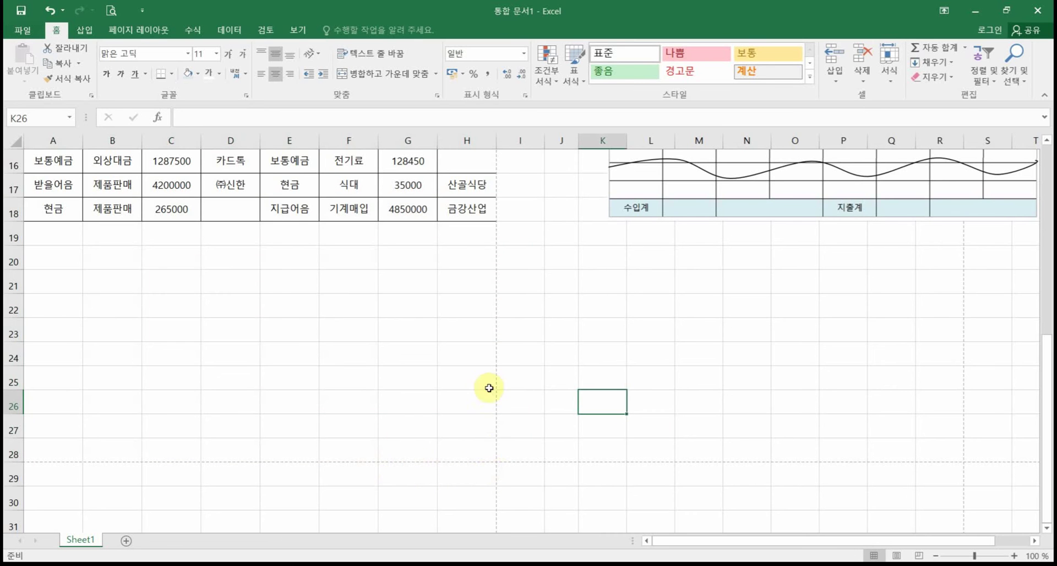
left_click_drag(483, 446, 75, 192)
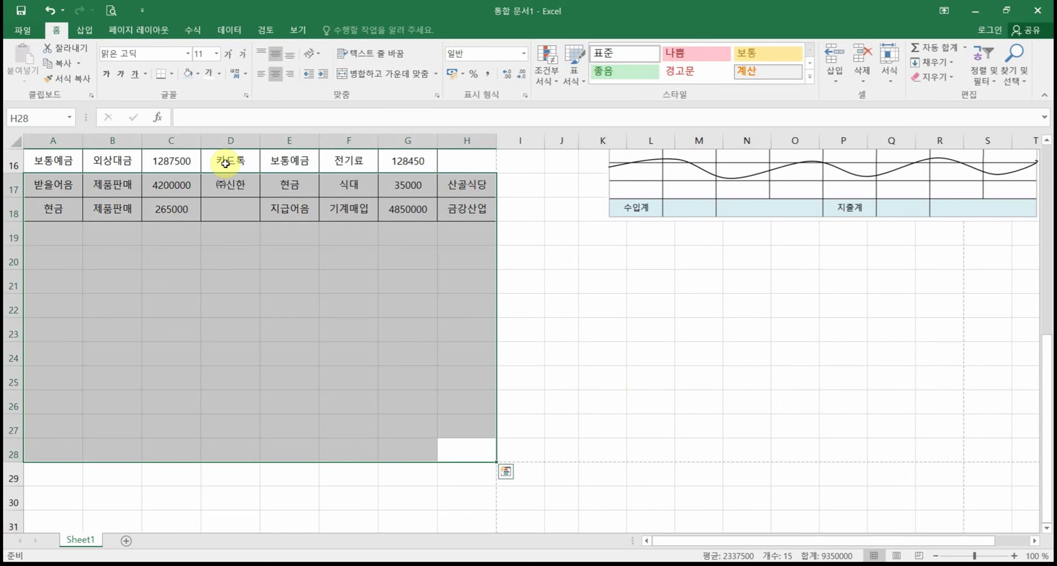
Step: Select the blank range A19:H28 and apply All Borders to it
left_click(10, 453)
left_click(238, 375)
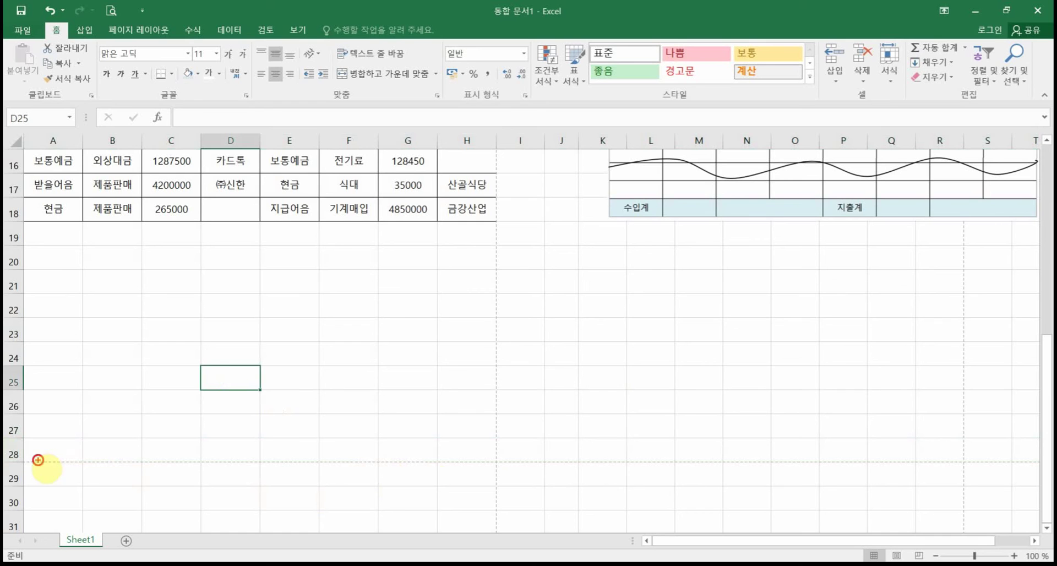
mouse_move(38, 460)
left_mouse_down()
mouse_move(619, 484)
mouse_move(652, 460)
left_mouse_up()
left_click_drag(496, 255, 497, 553)
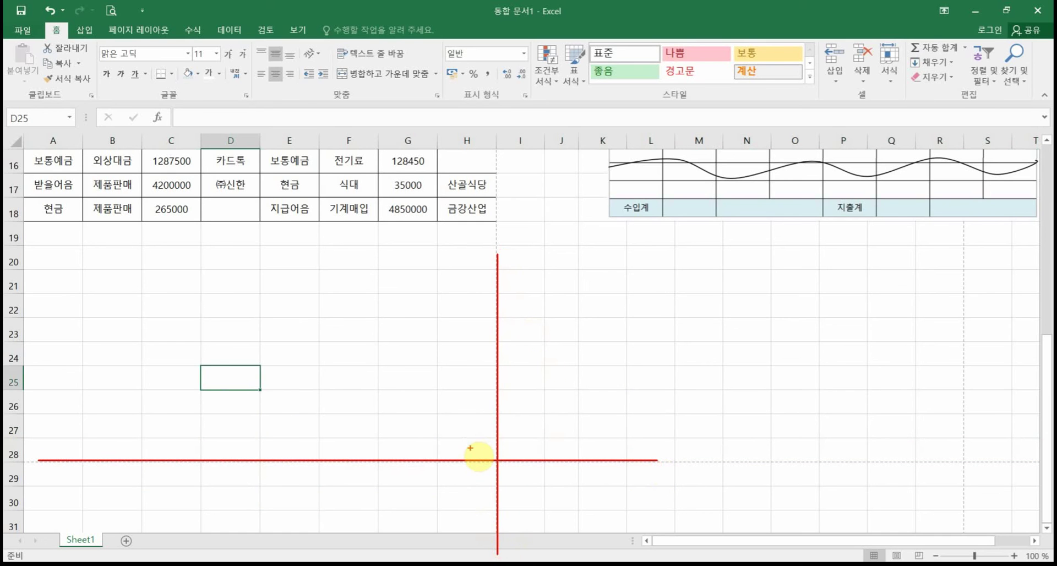
mouse_move(465, 441)
left_mouse_down()
mouse_move(460, 451)
mouse_move(377, 385)
mouse_move(48, 222)
left_mouse_up()
key("Escape")
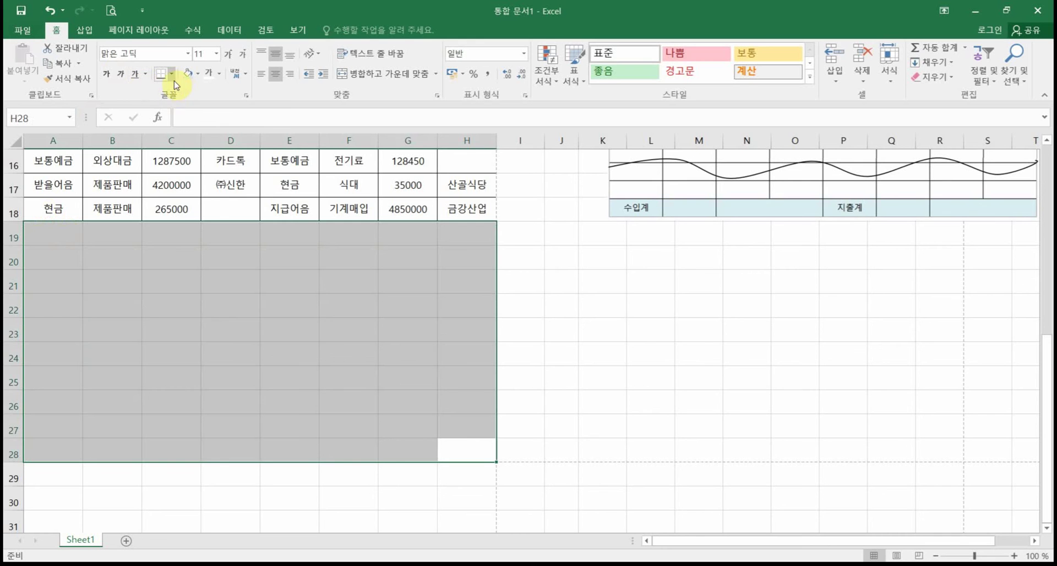
left_click(173, 77)
left_click(190, 199)
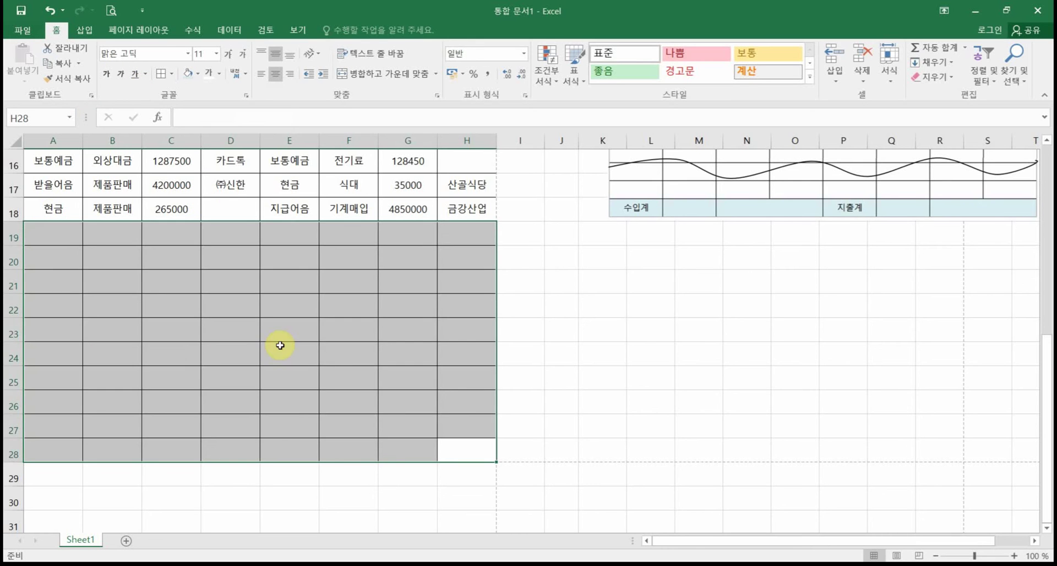
left_click(278, 345)
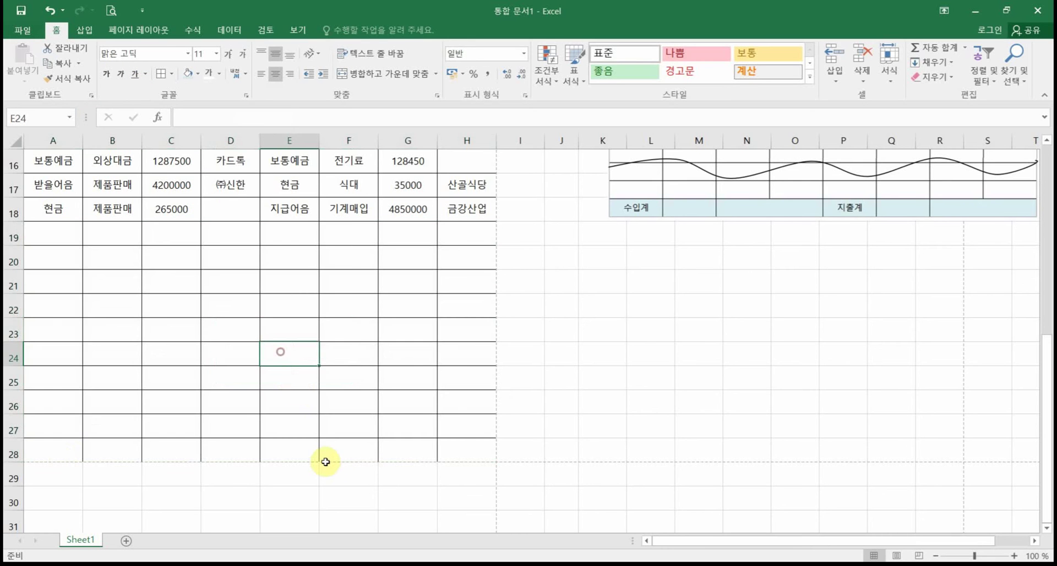
Step: Enter the total labels 수입계 in A28 and 지출계 in E28
left_click(58, 453)
left_click(748, 282)
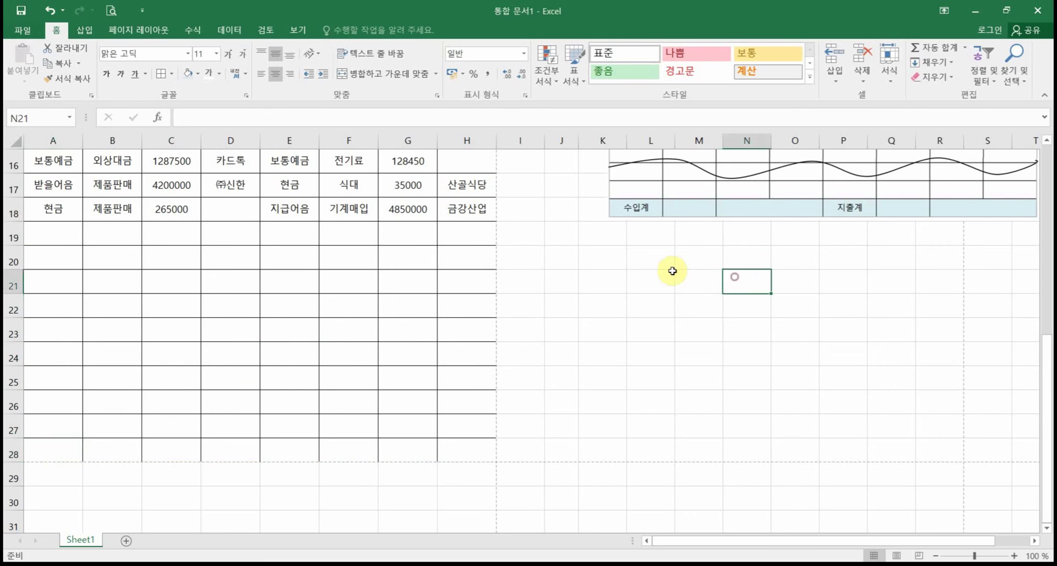
scroll(673, 271, "up", 2)
scroll(637, 319, "down", 4)
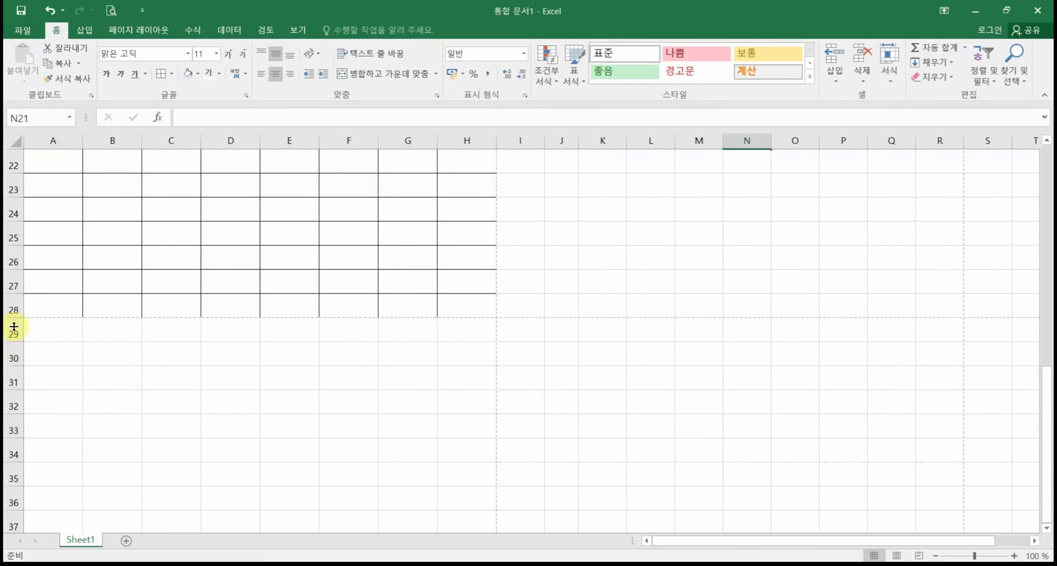
left_click(48, 307)
type("수입계")
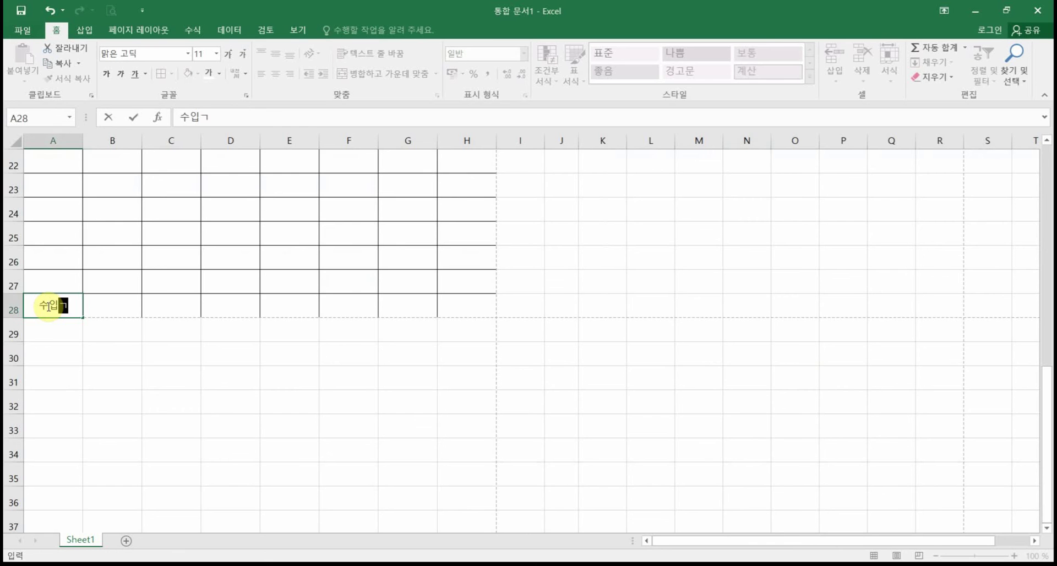
scroll(123, 323, "up", 3)
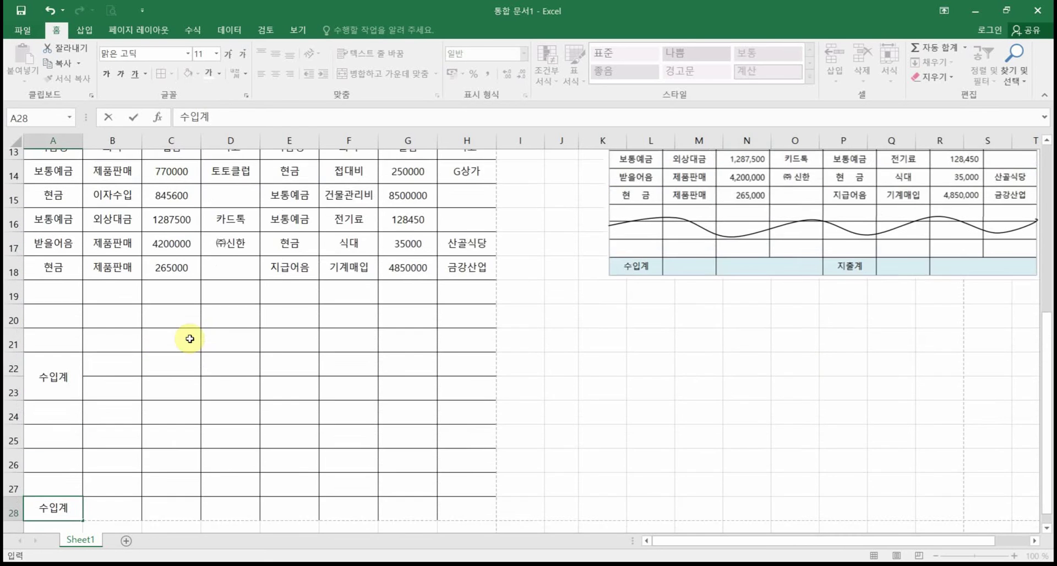
scroll(253, 371, "down", 2)
scroll(262, 383, "down", 1)
left_click(287, 378)
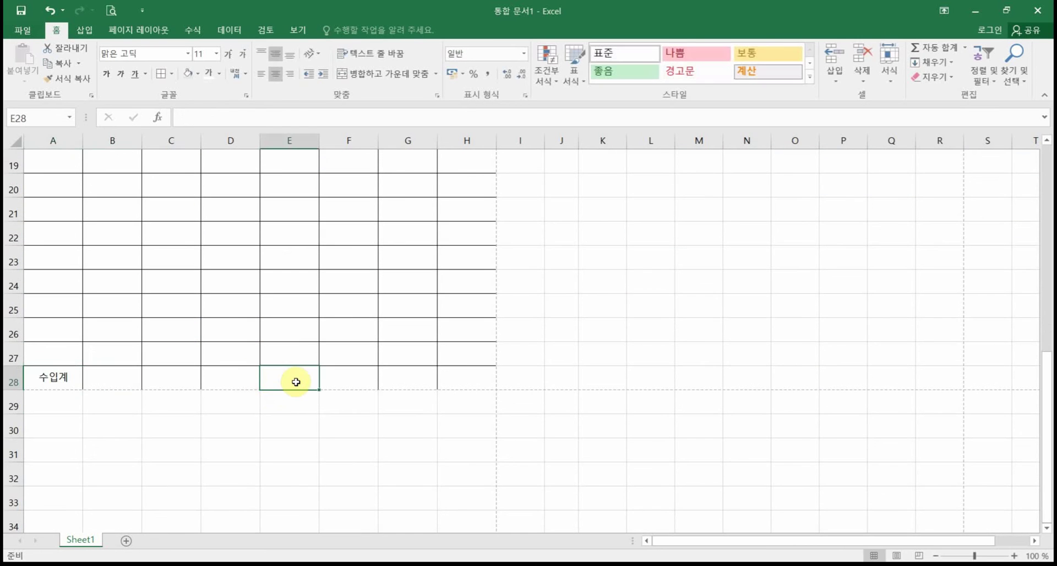
scroll(295, 382, "up", 3)
scroll(295, 382, "down", 3)
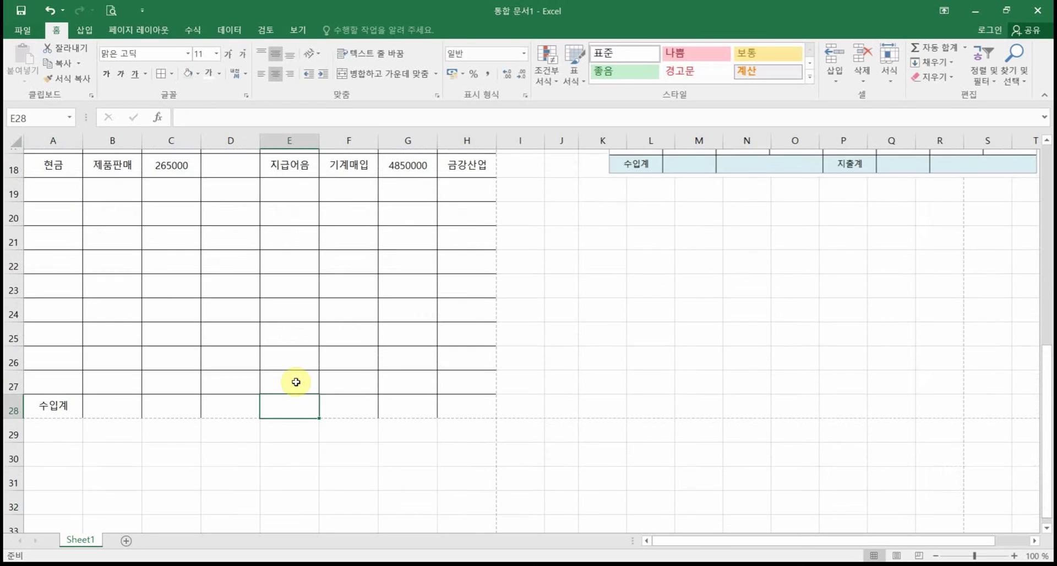
type("지출계")
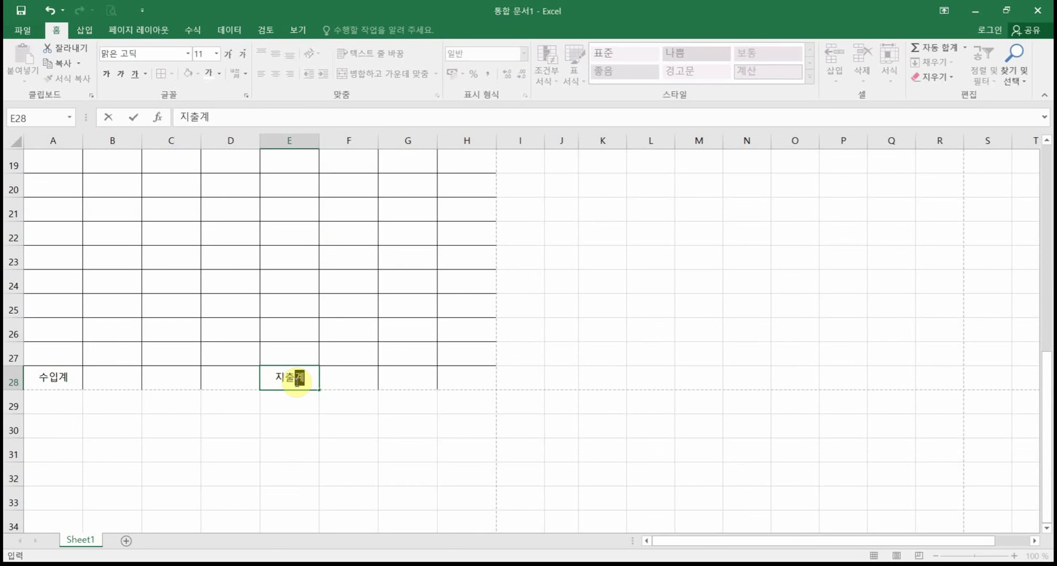
left_click(58, 383)
Step: Fill the totals row A28:H28 with light blue shading
left_click_drag(58, 383, 458, 377)
left_click(189, 79)
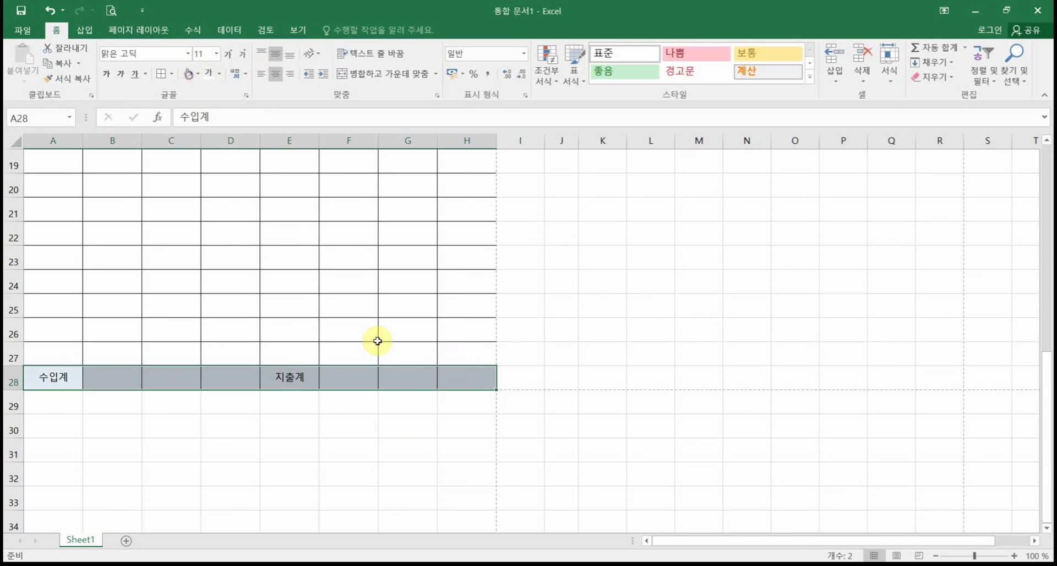
left_click(406, 476)
scroll(428, 481, "up", 3)
scroll(430, 481, "up", 4)
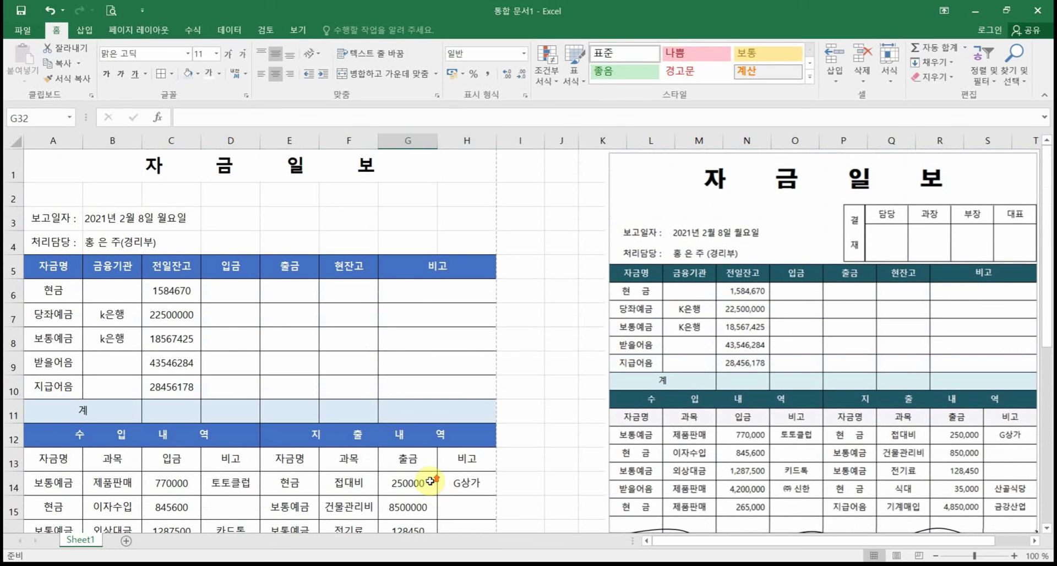
left_click(111, 16)
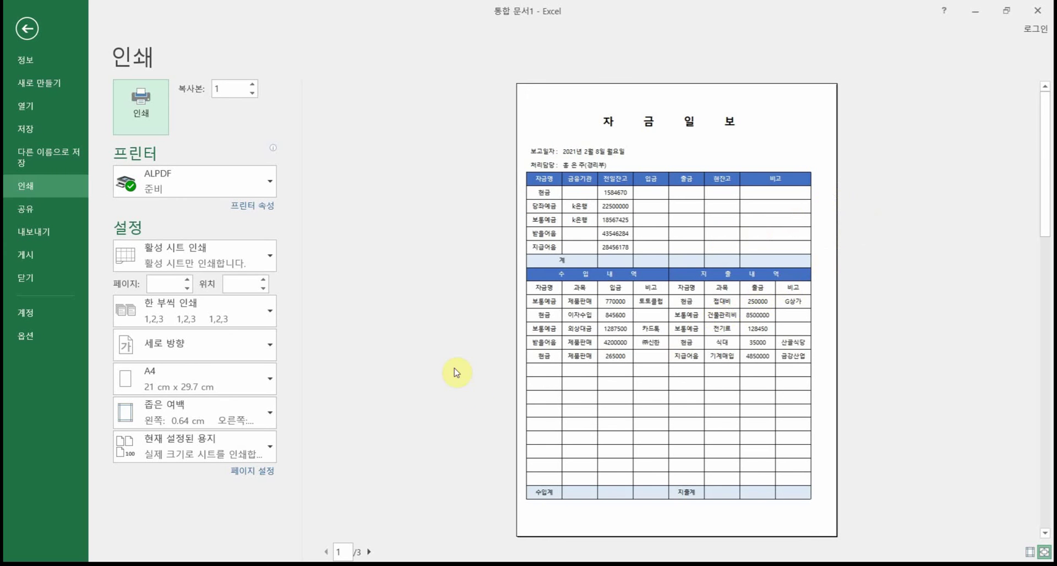
left_click_drag(205, 442, 313, 505)
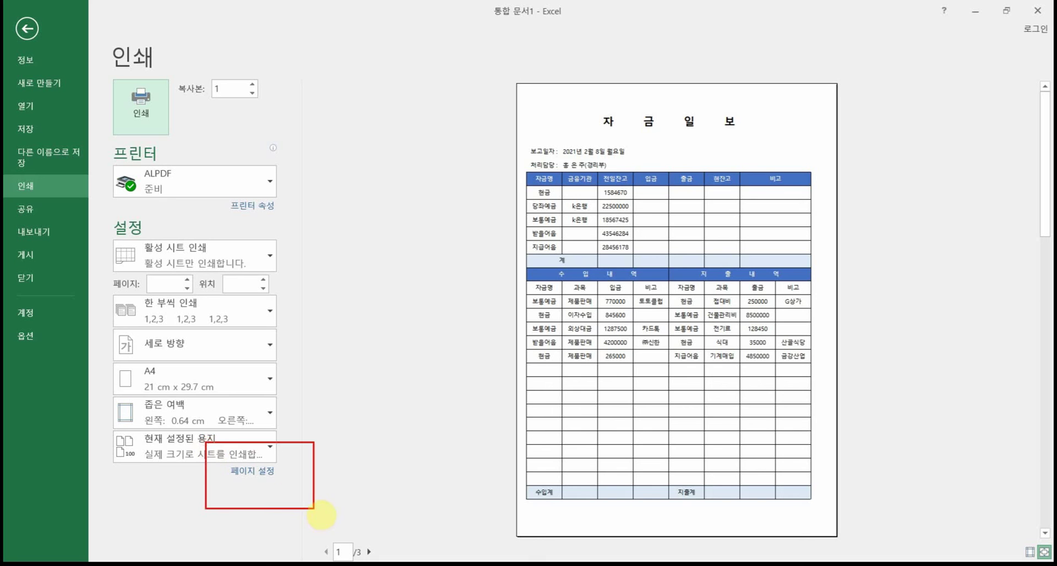
left_click_drag(280, 468, 351, 494)
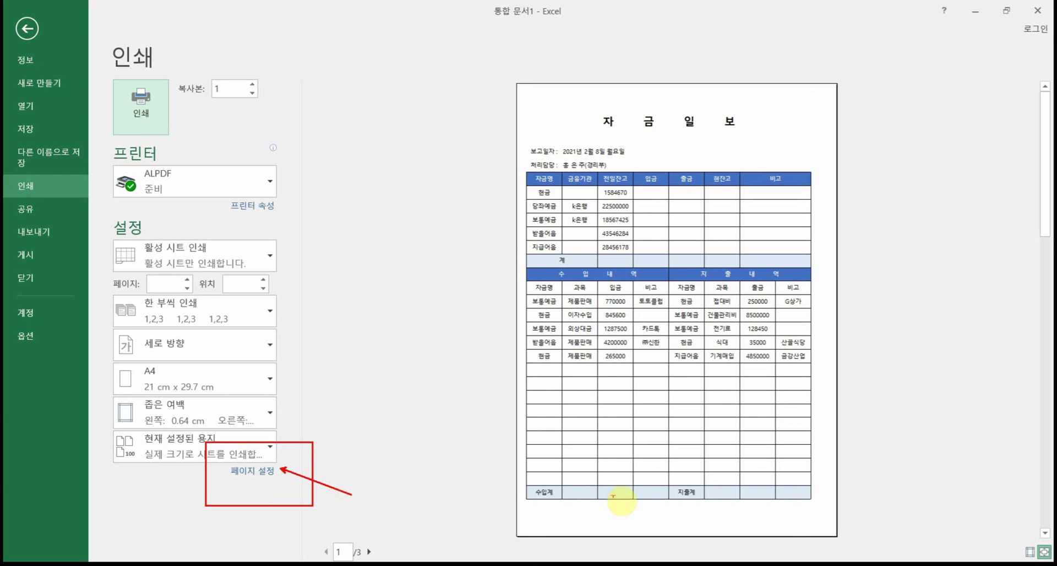
mouse_move(570, 359)
left_mouse_down()
mouse_move(594, 383)
mouse_move(558, 491)
left_mouse_up()
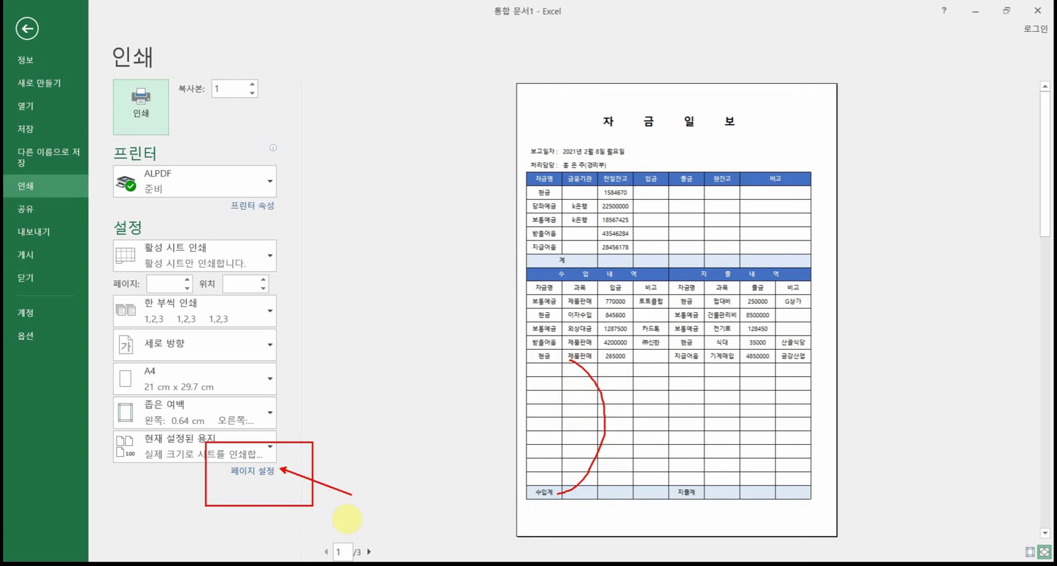
key("Escape")
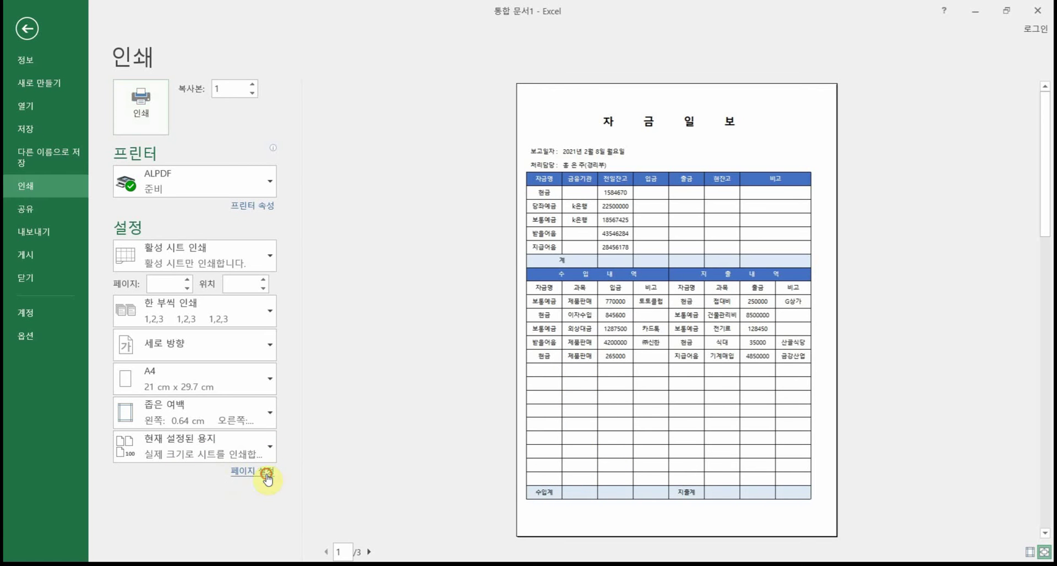
Step: Tick Center on page Horizontally in Page Setup's Margins, then leave print preview
left_click(266, 475)
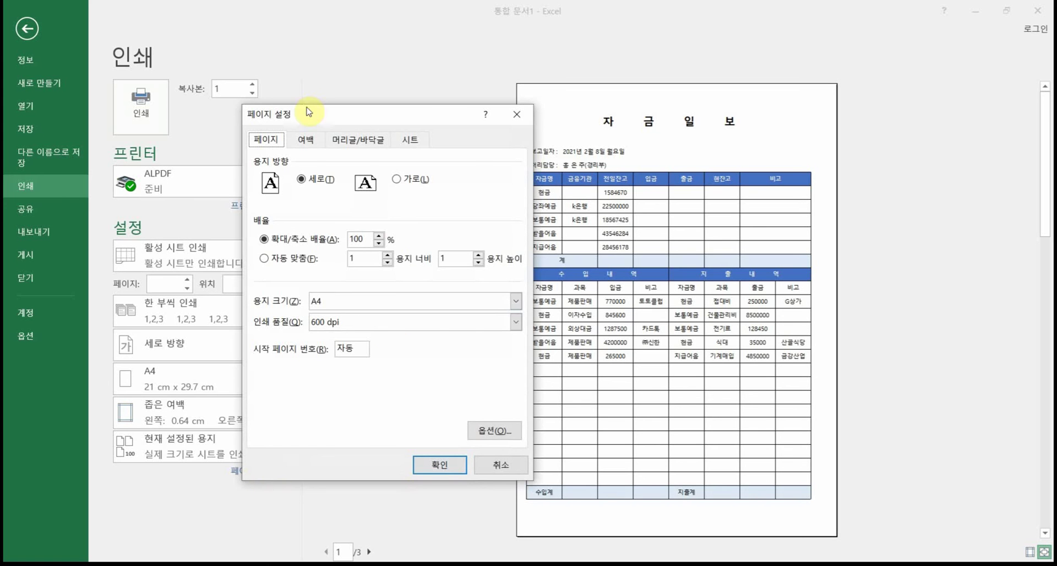
left_click(307, 144)
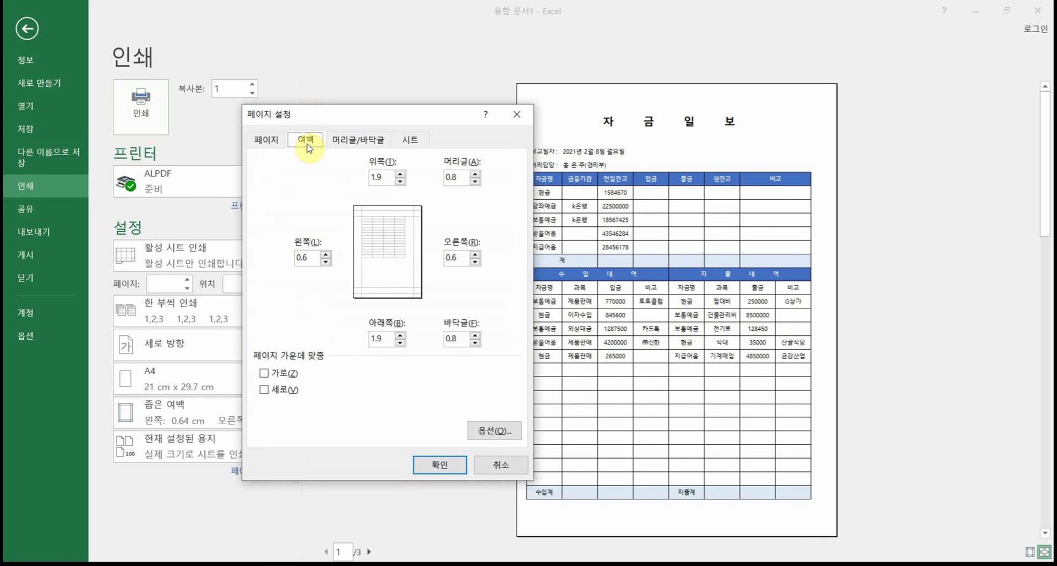
left_click(284, 374)
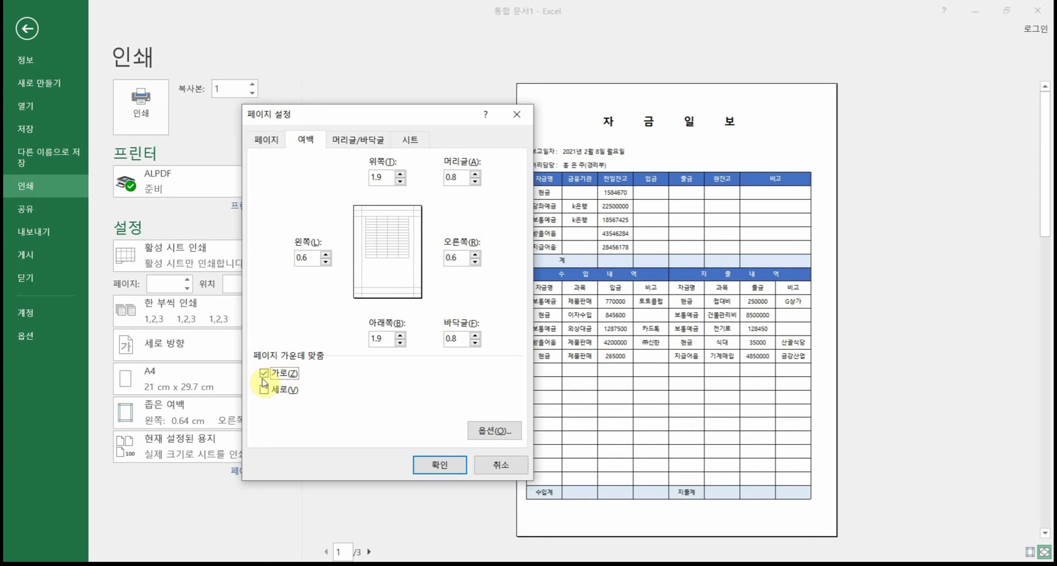
left_click(436, 465)
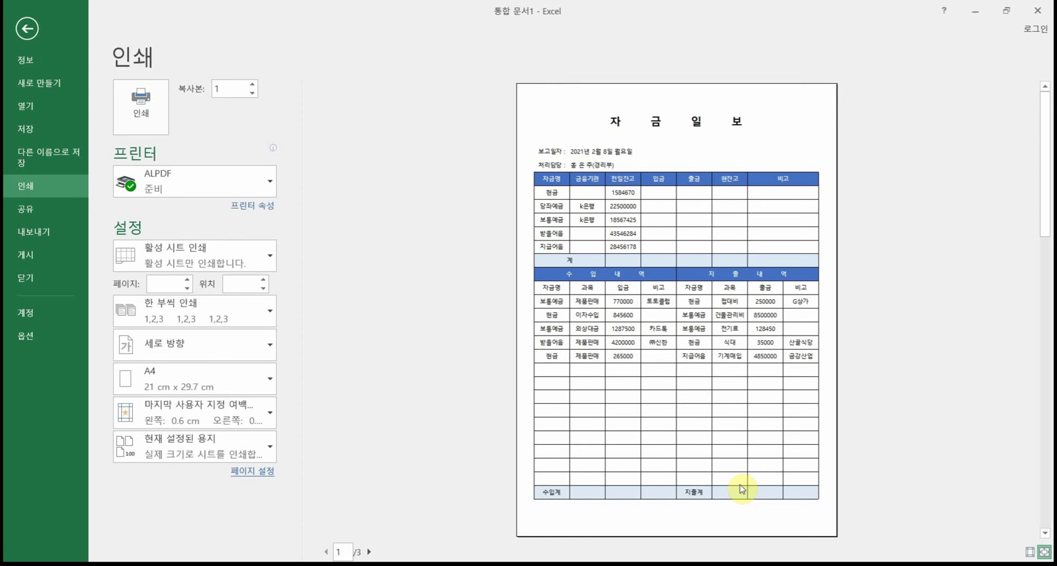
left_click(27, 28)
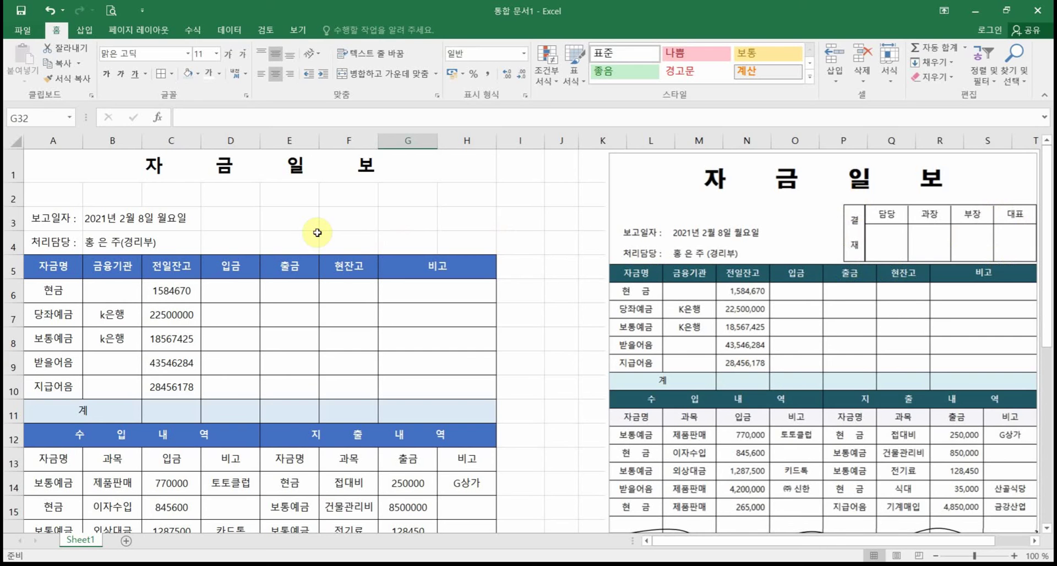
left_click_drag(249, 186, 493, 250)
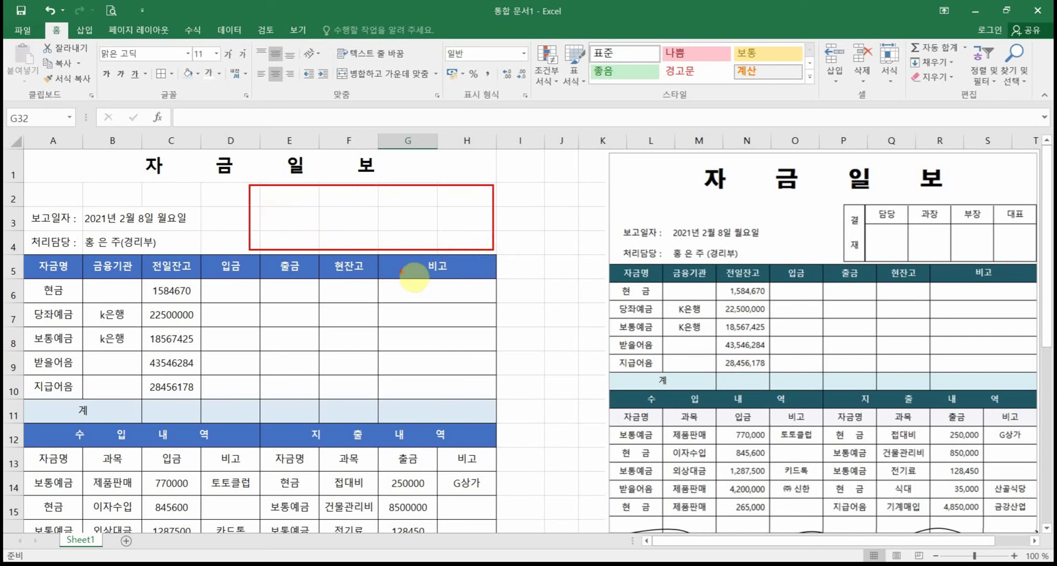
left_click_drag(277, 190, 278, 248)
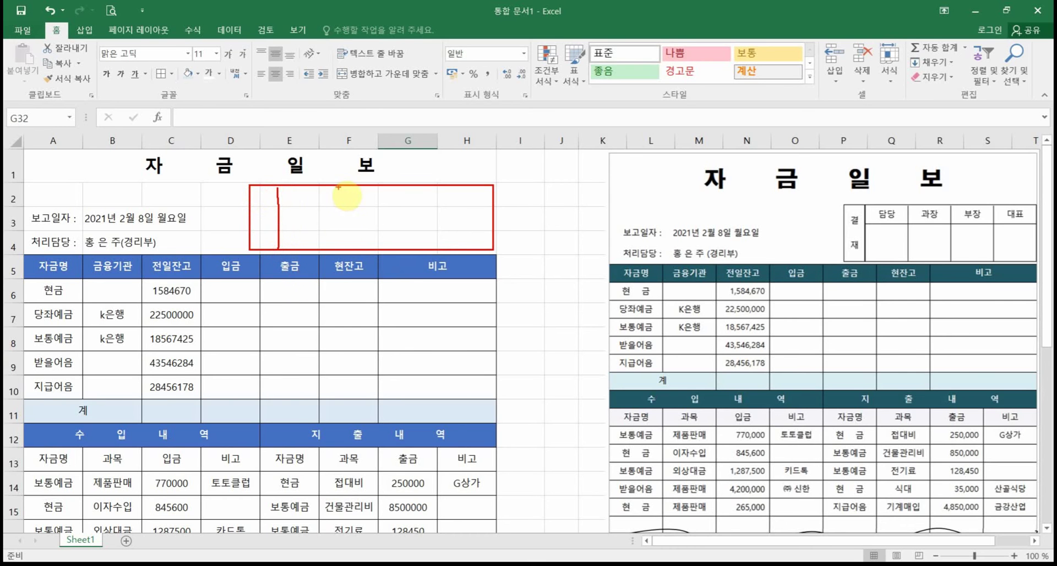
left_click_drag(338, 188, 336, 240)
left_click_drag(406, 190, 407, 247)
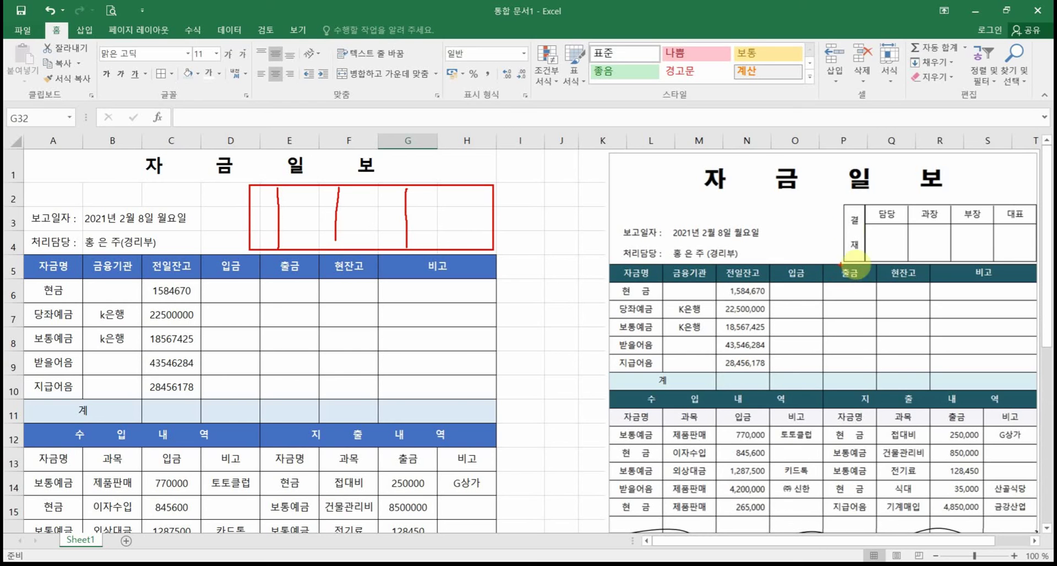
left_click_drag(845, 265, 845, 377)
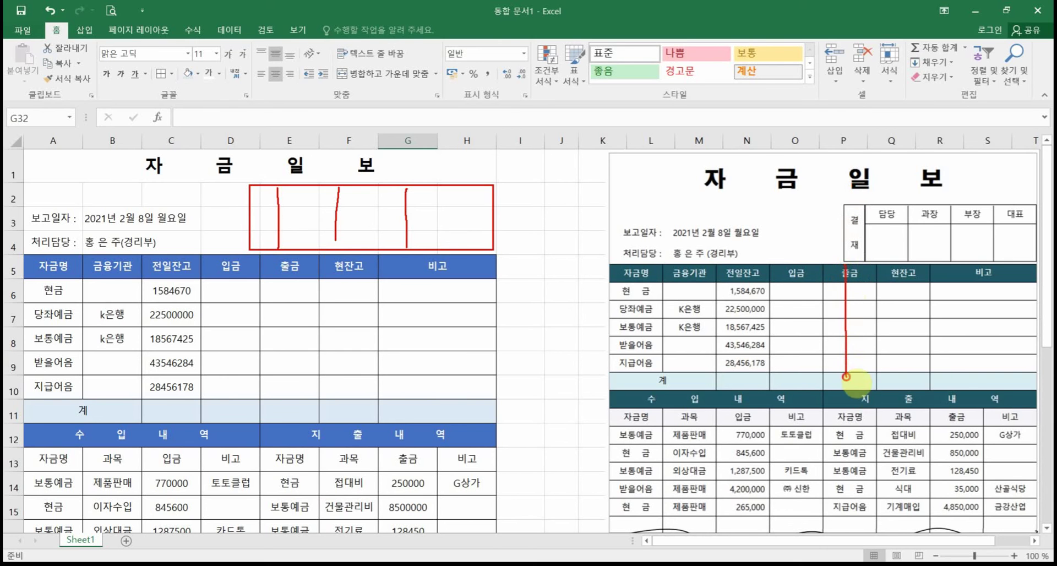
left_click_drag(861, 265, 861, 382)
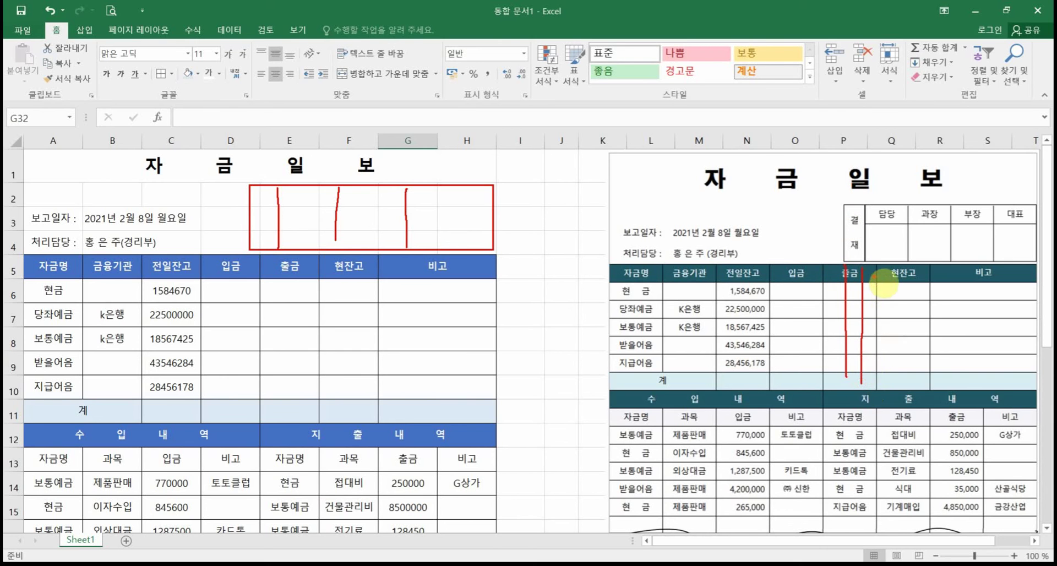
left_click_drag(877, 265, 876, 361)
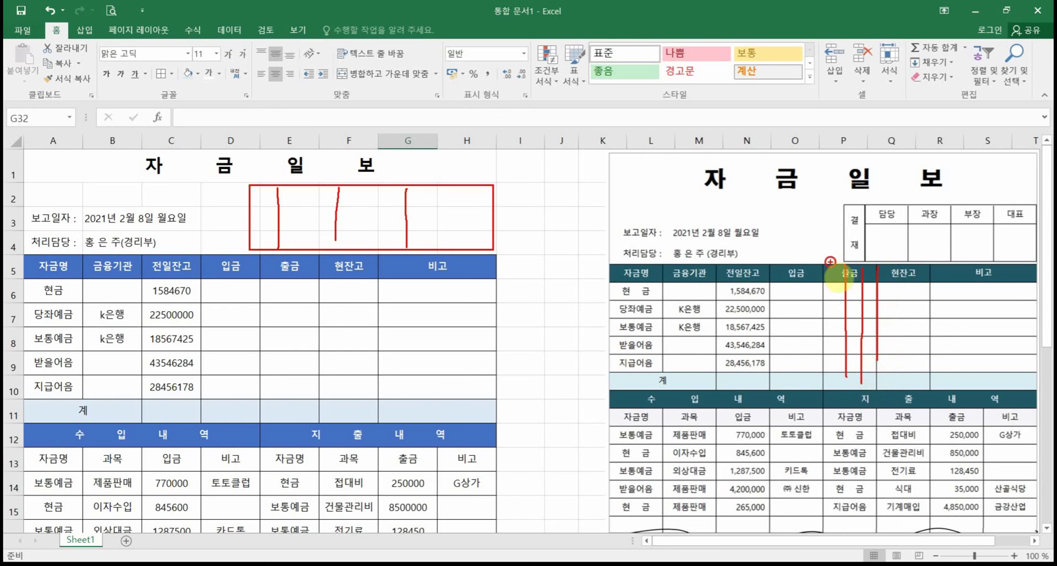
mouse_move(830, 264)
left_mouse_down()
mouse_move(881, 269)
mouse_move(826, 282)
mouse_move(831, 265)
mouse_move(864, 272)
left_mouse_up()
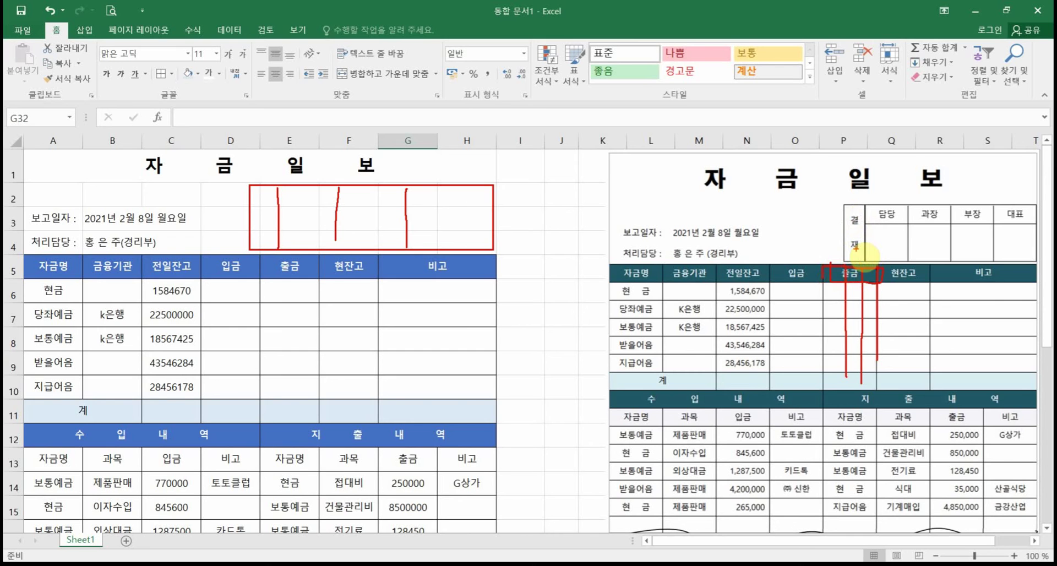
left_click_drag(906, 268, 910, 366)
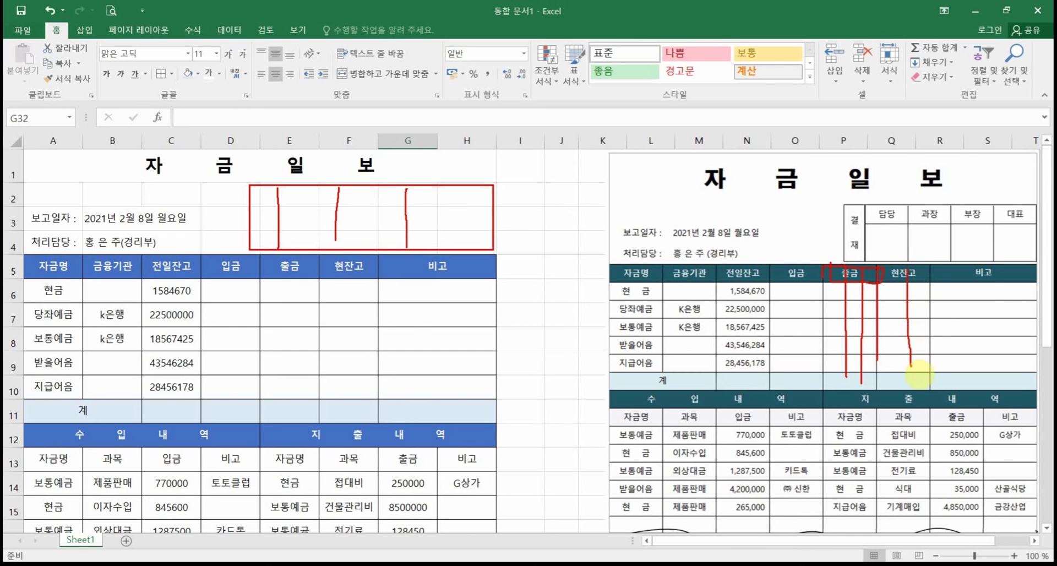
left_click_drag(929, 270, 928, 358)
left_click_drag(950, 262, 959, 362)
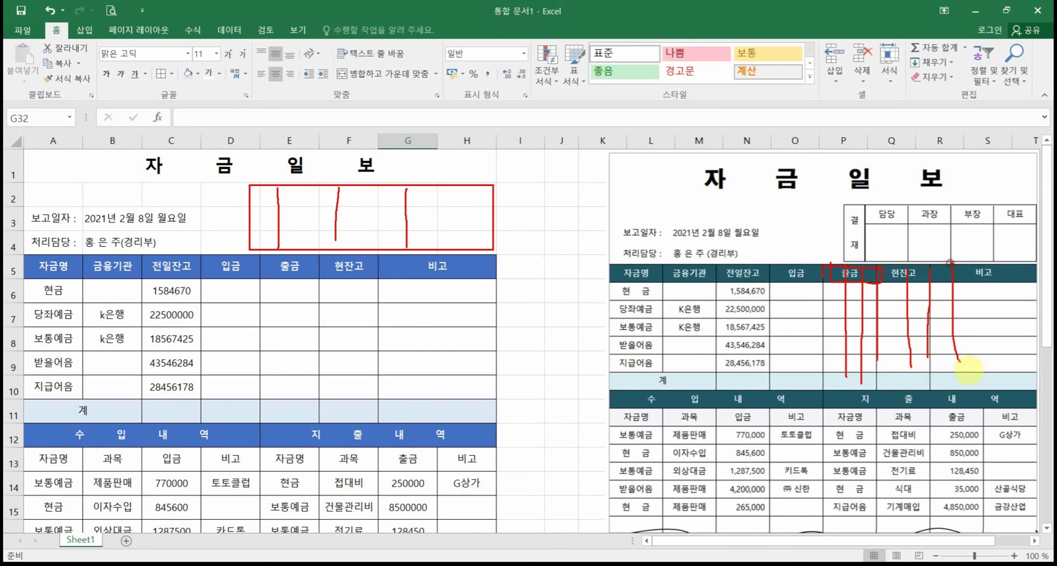
left_click_drag(989, 268, 984, 342)
left_click_drag(1035, 265, 1042, 341)
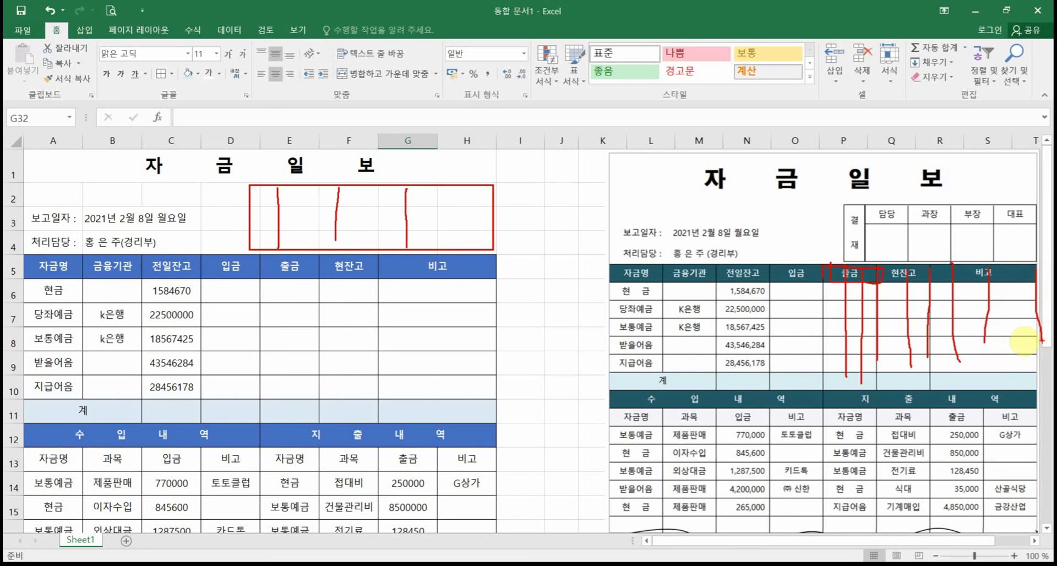
key("Escape")
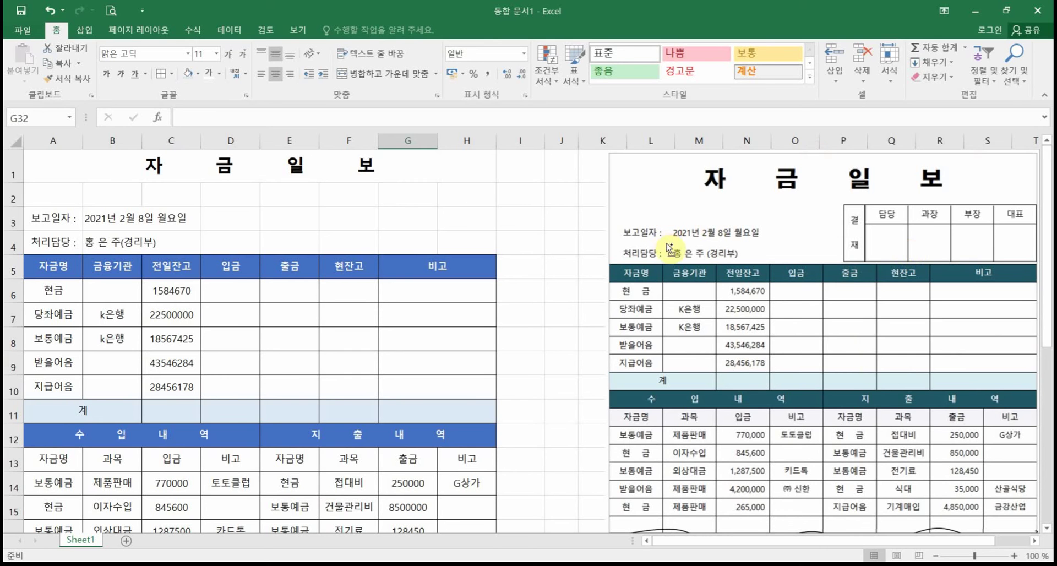
mouse_move(586, 354)
left_mouse_down()
mouse_move(567, 276)
mouse_move(610, 360)
mouse_move(597, 344)
left_mouse_up()
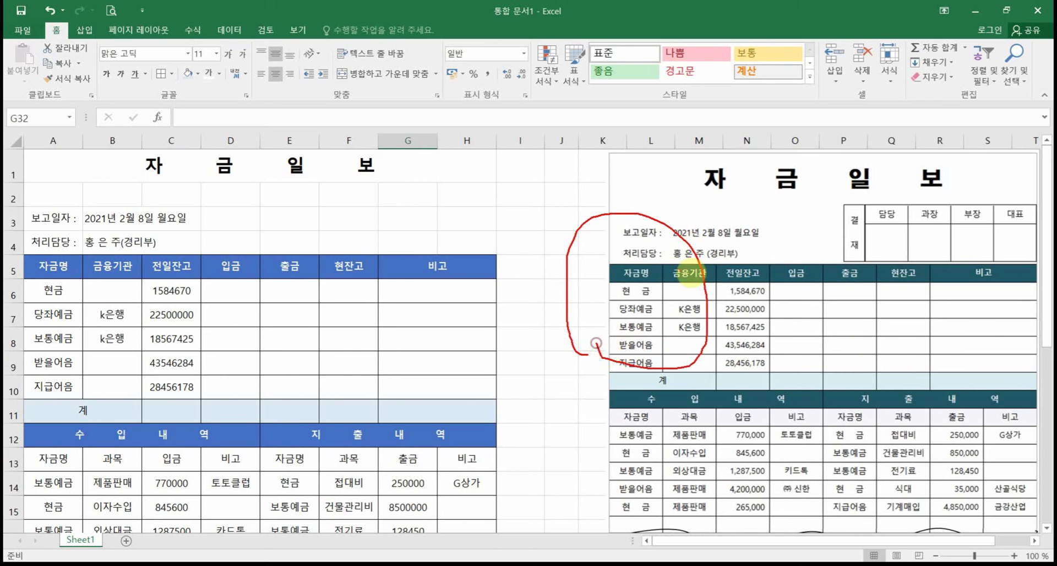
left_click_drag(694, 220, 599, 357)
left_click_drag(589, 216, 696, 429)
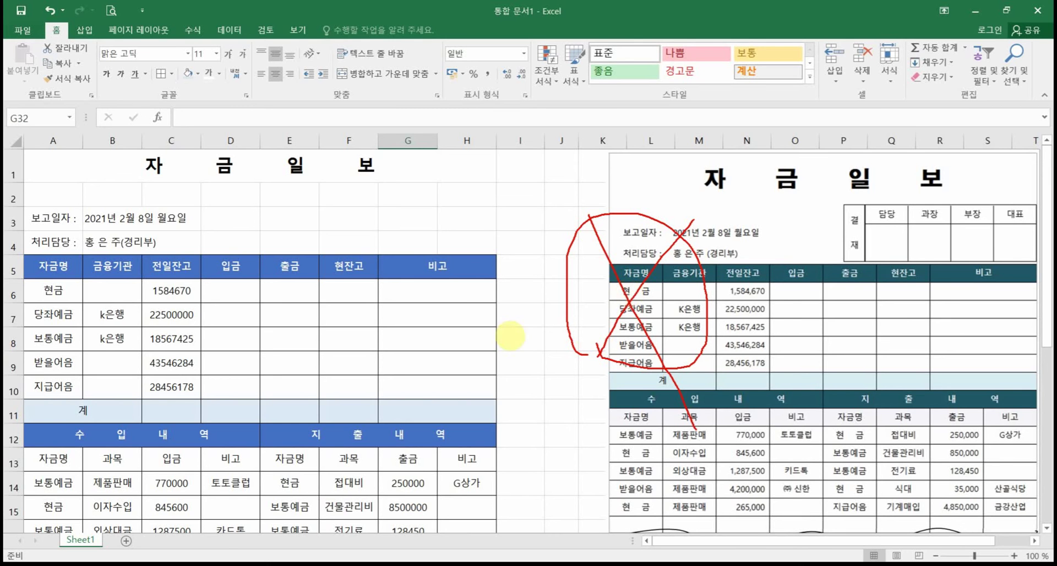
key("Escape")
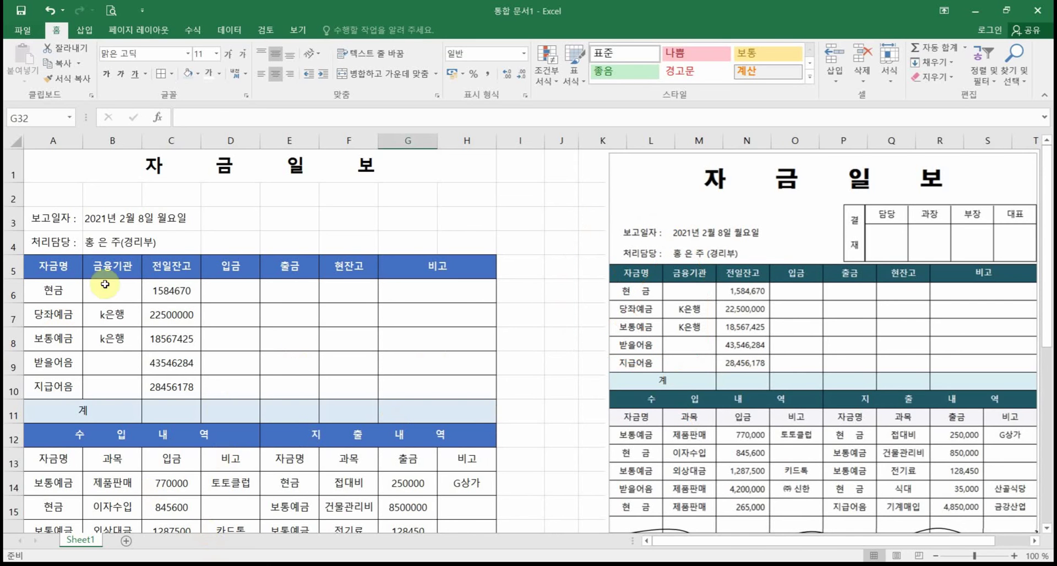
left_click(64, 219)
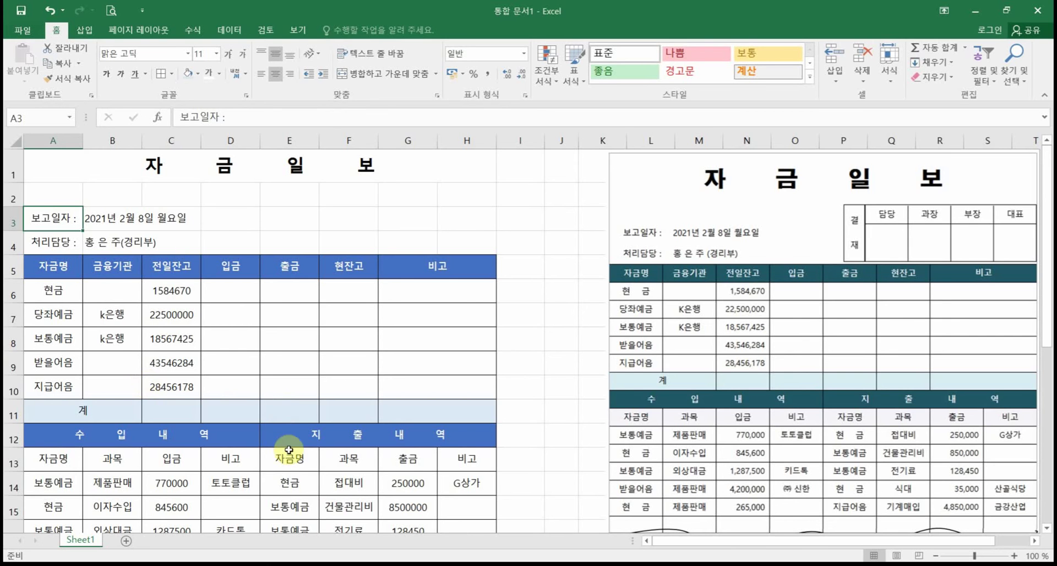
Step: Add a new sheet and name it 결재란
left_click(124, 542)
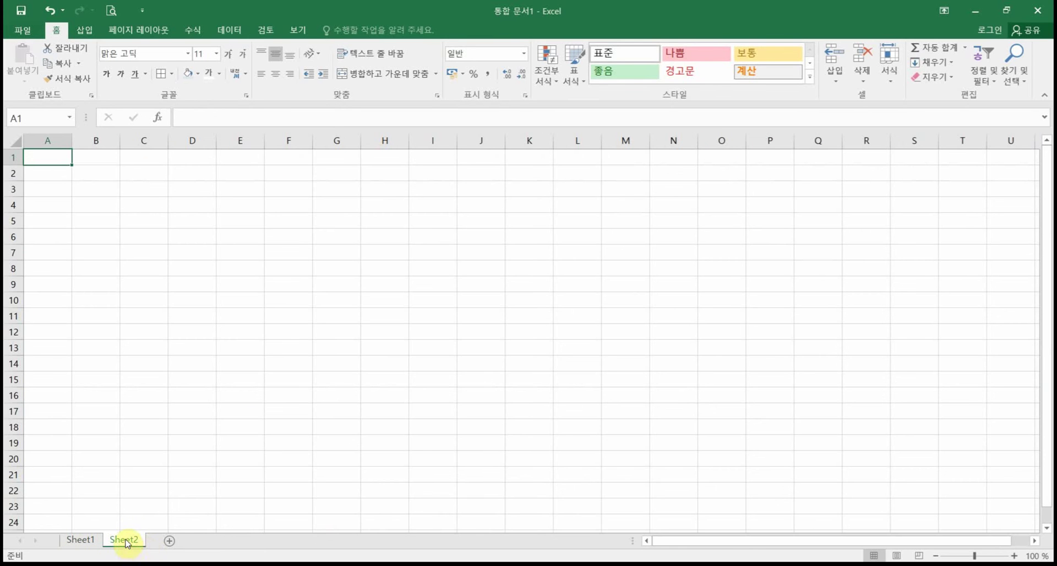
double_click(126, 539)
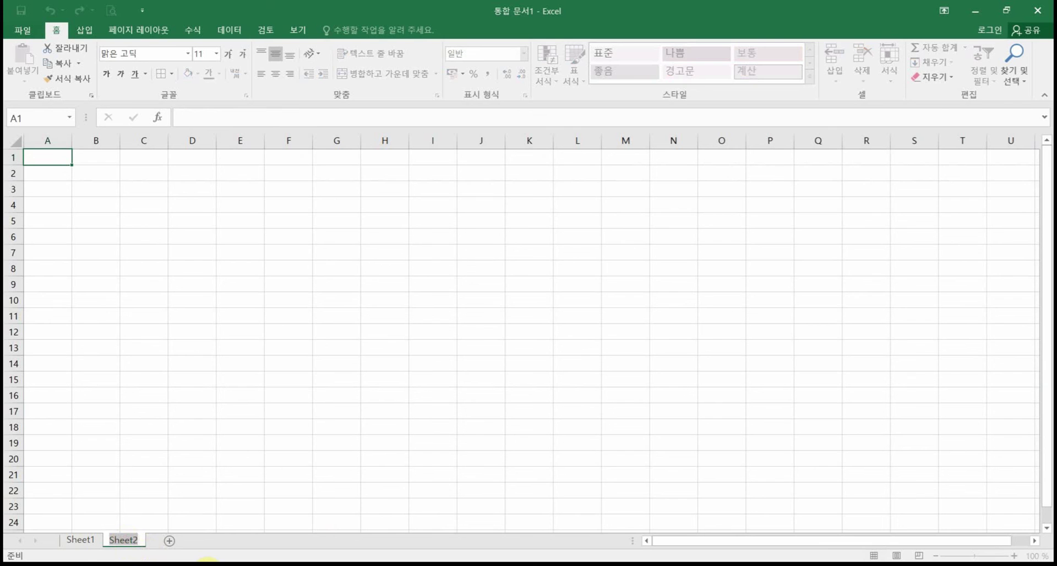
type("결재란")
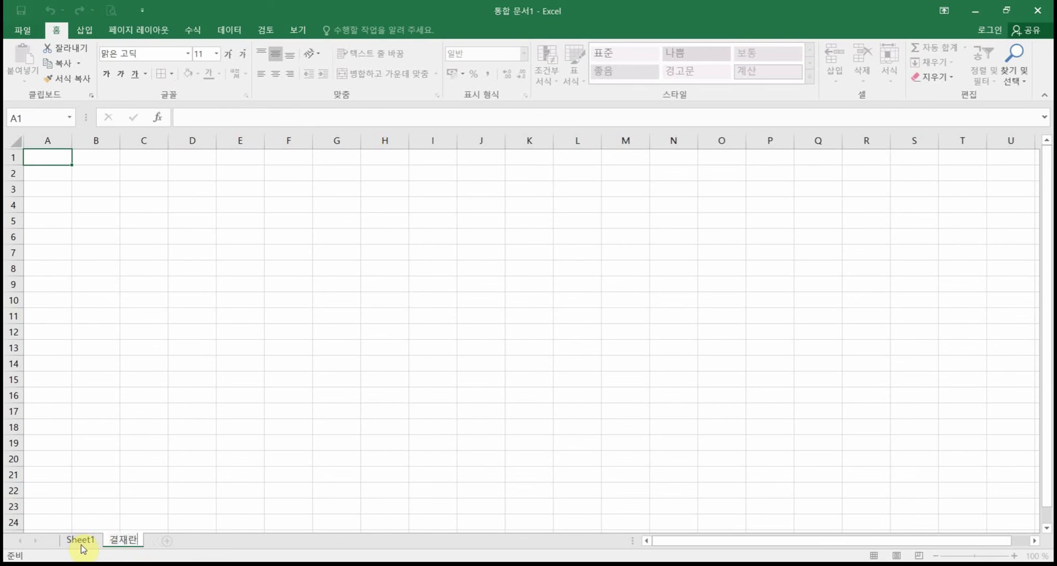
key("Return")
key("ctrl+Page_Up")
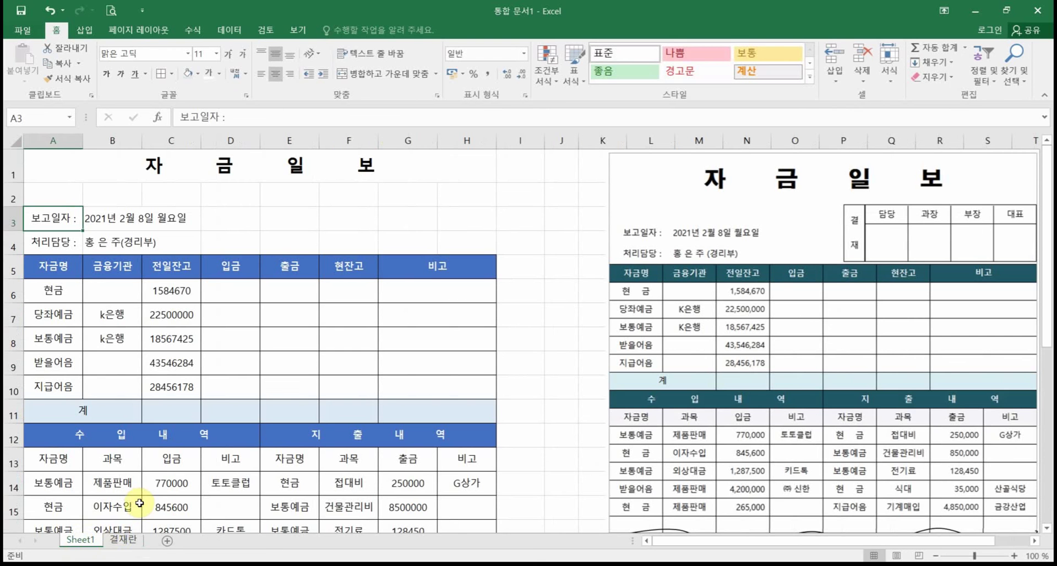
Step: Rename the first sheet to 자금일보 and switch to the 결재란 sheet
double_click(82, 541)
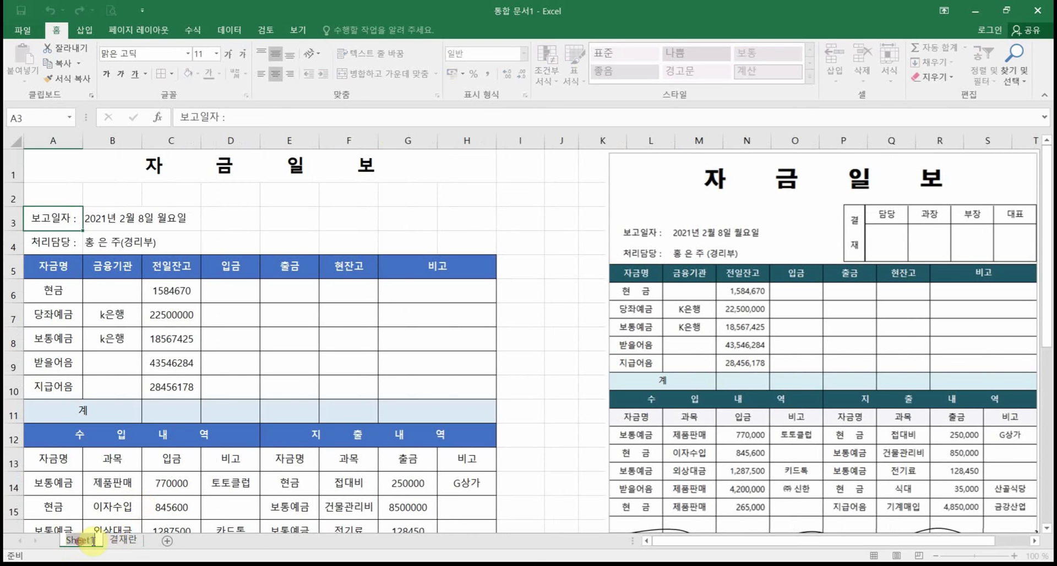
type("자금일보")
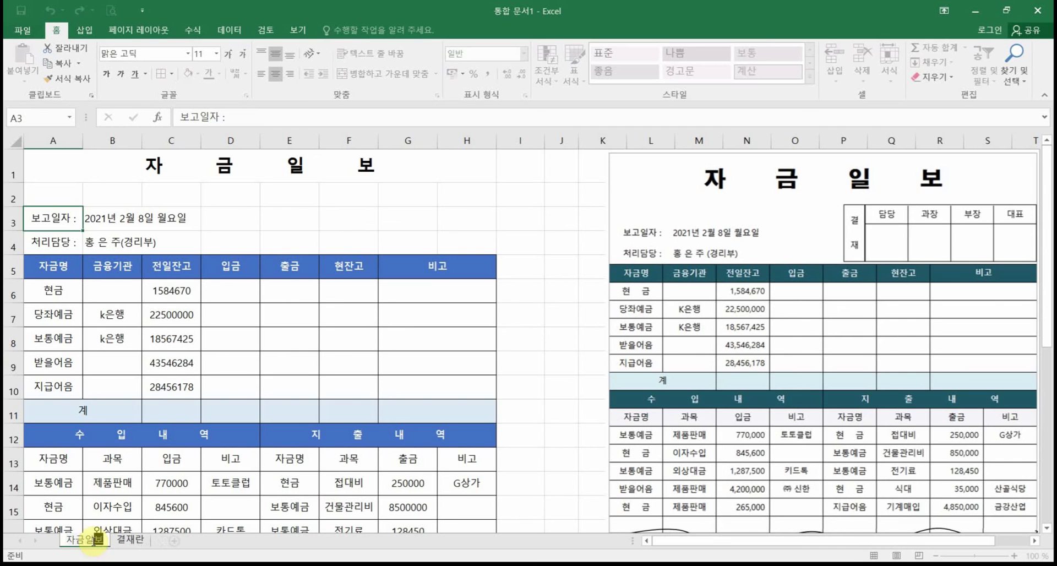
key("Return")
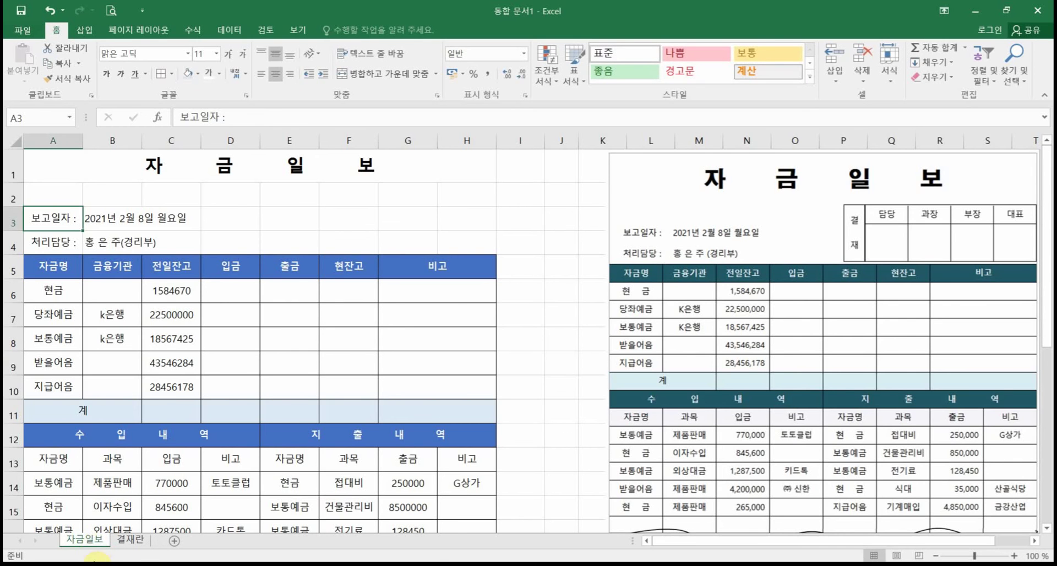
left_click(130, 539)
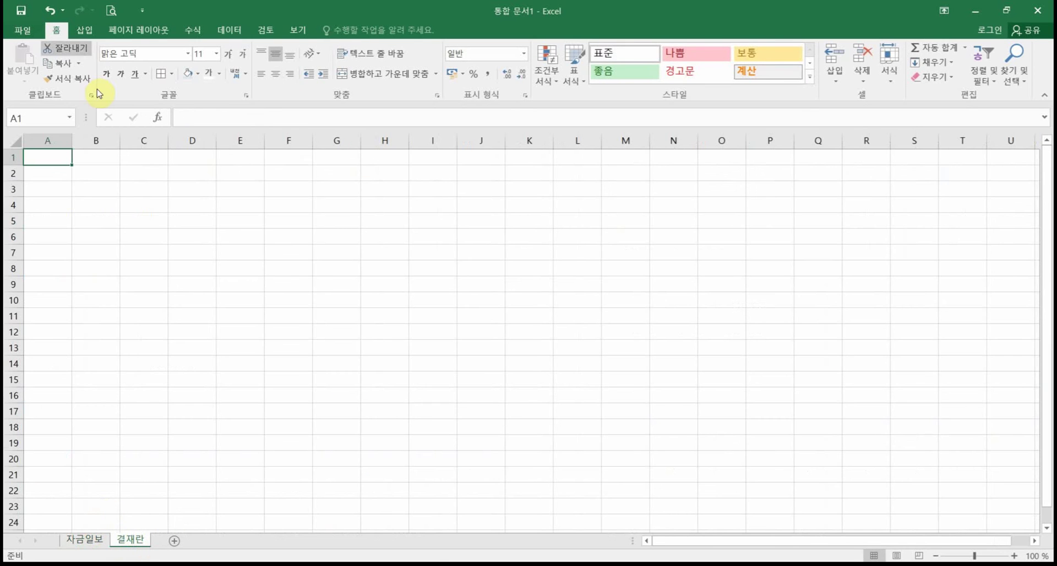
Step: Enter the approval headings 담당, 과장, 부장, 대표 across D6:G6
left_click(187, 204)
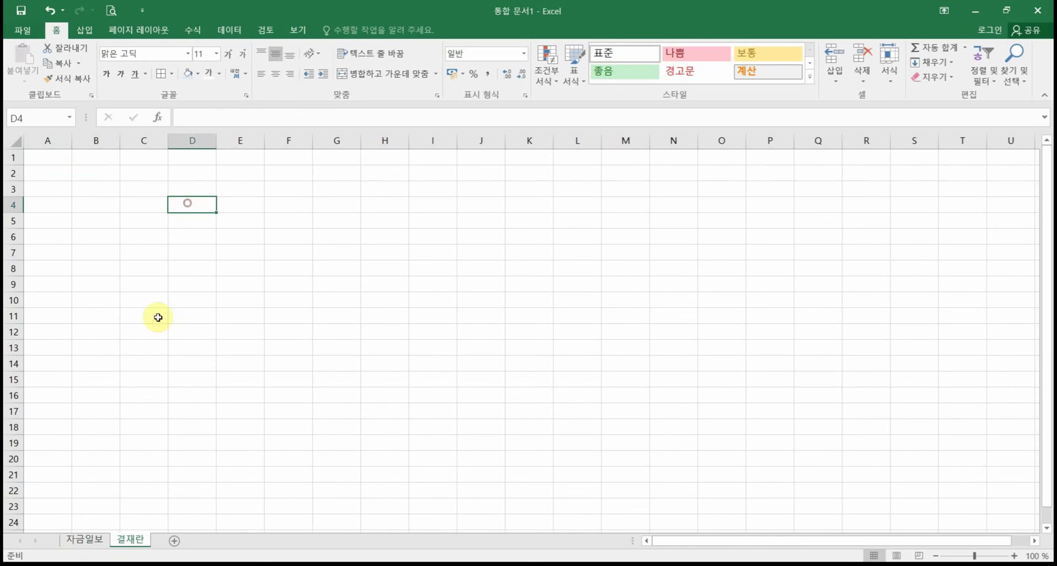
left_click(212, 236)
type("담당")
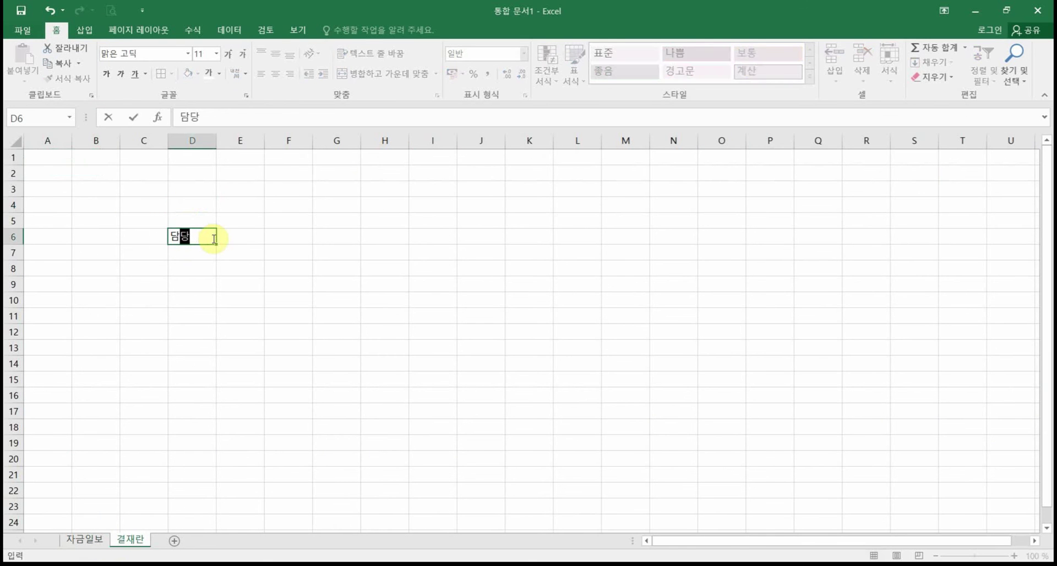
key("Tab")
type("과장")
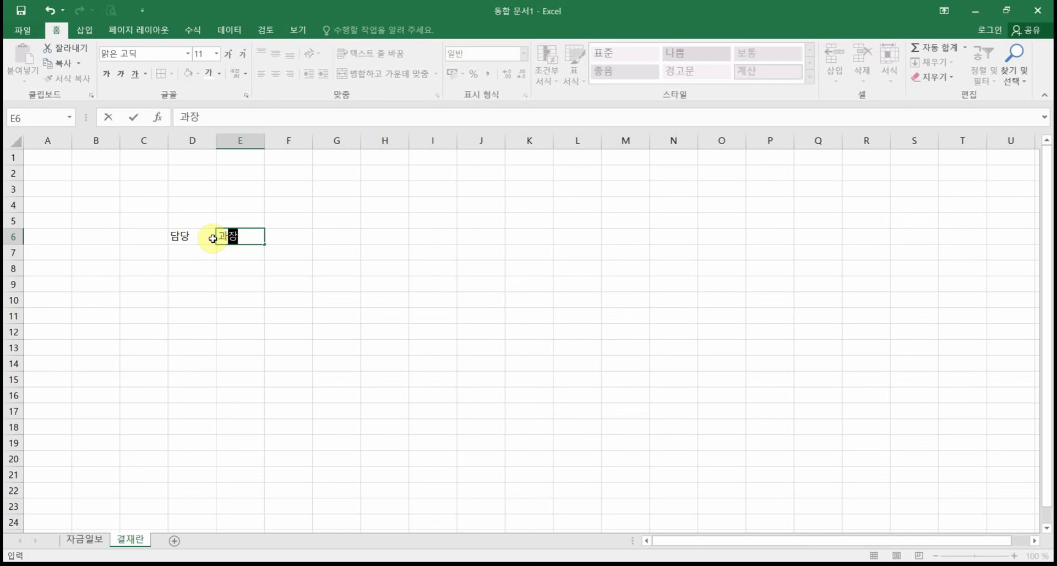
key("Tab")
type("부장")
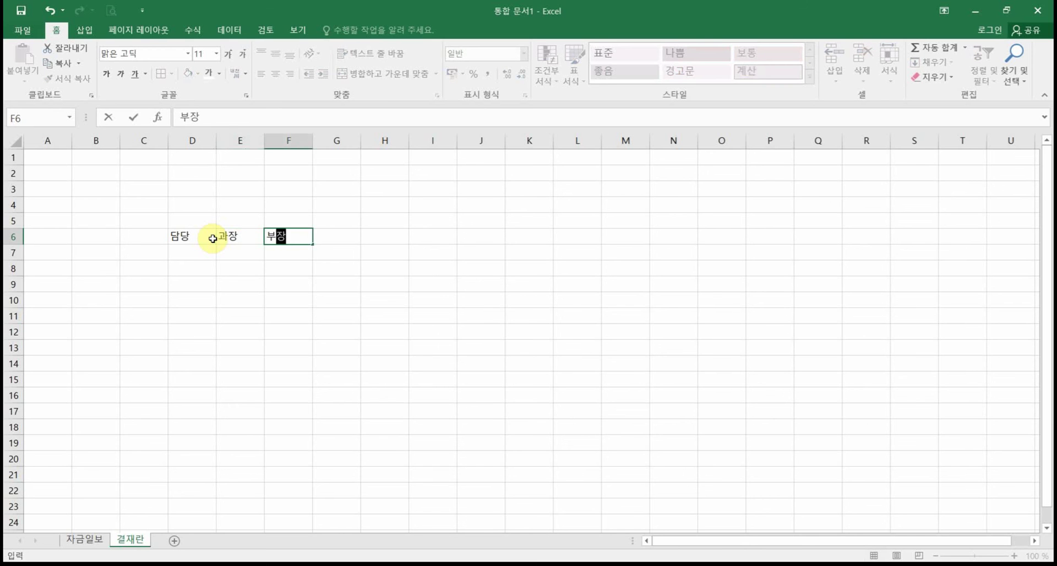
key("Tab")
type("대표")
key("Return")
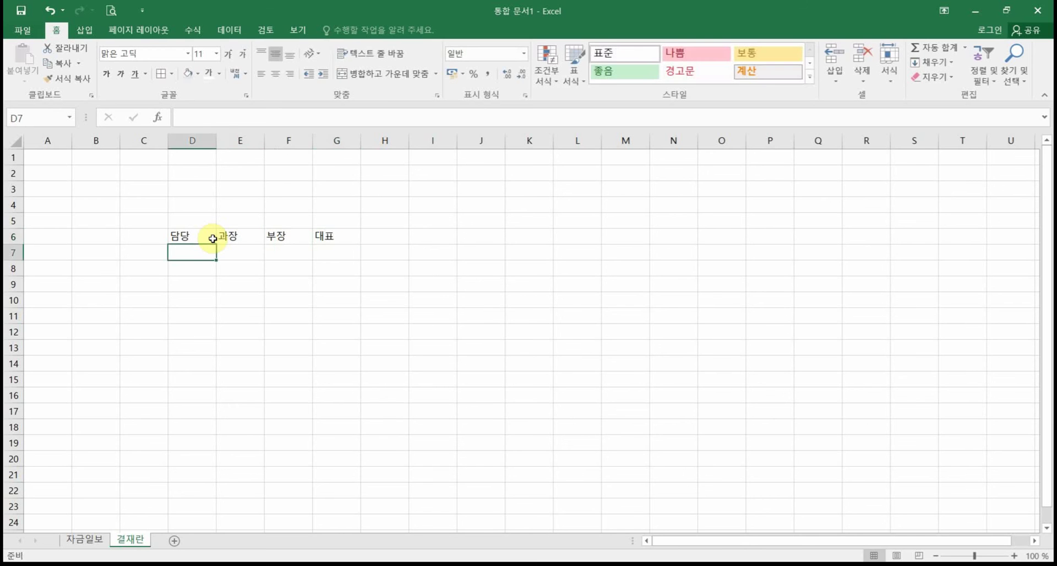
Step: Merge C6:C7 and enter 결 above 재 on two lines
left_click_drag(144, 231, 144, 252)
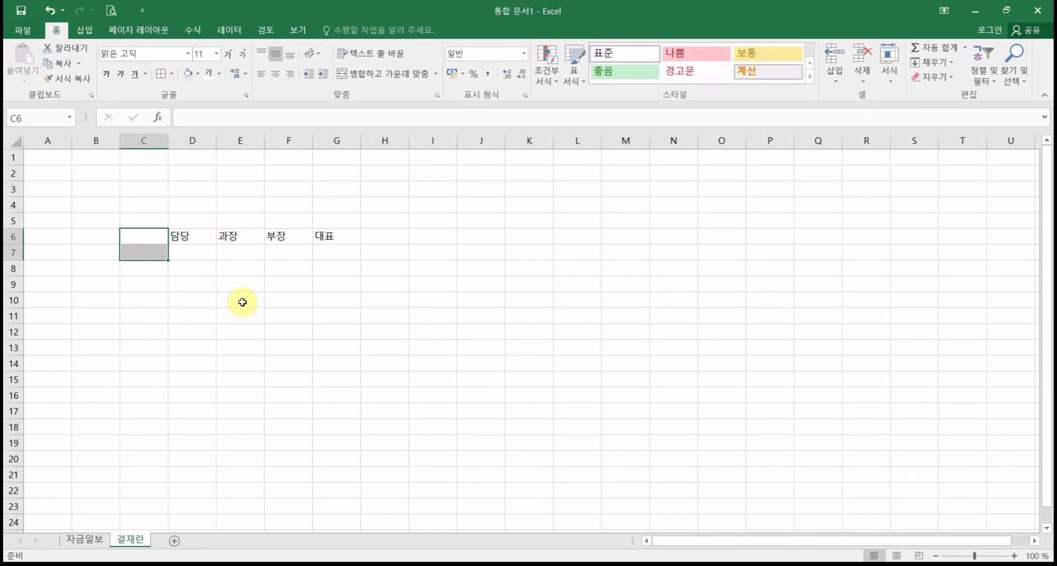
left_click(380, 73)
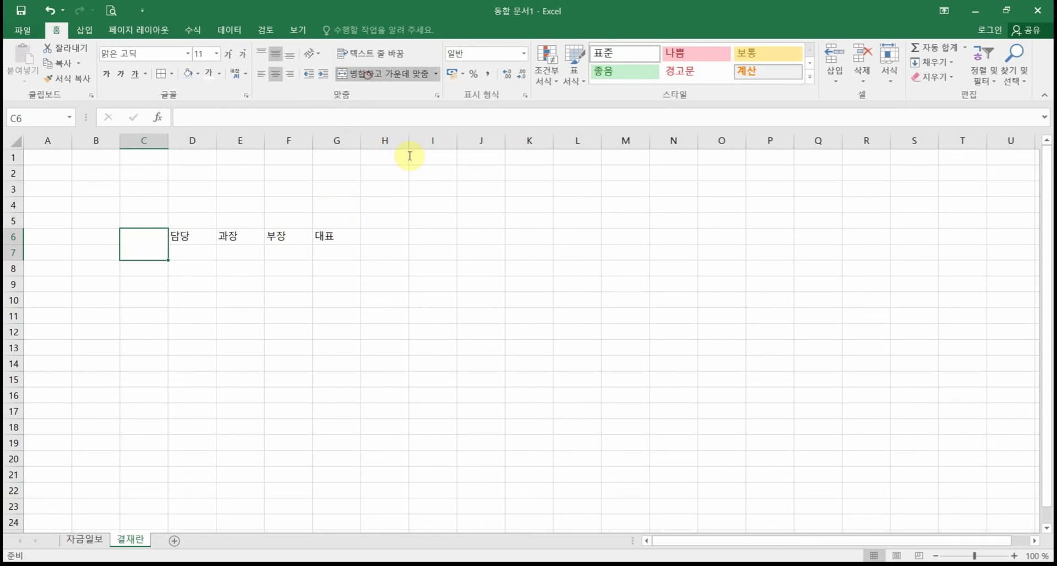
type("결")
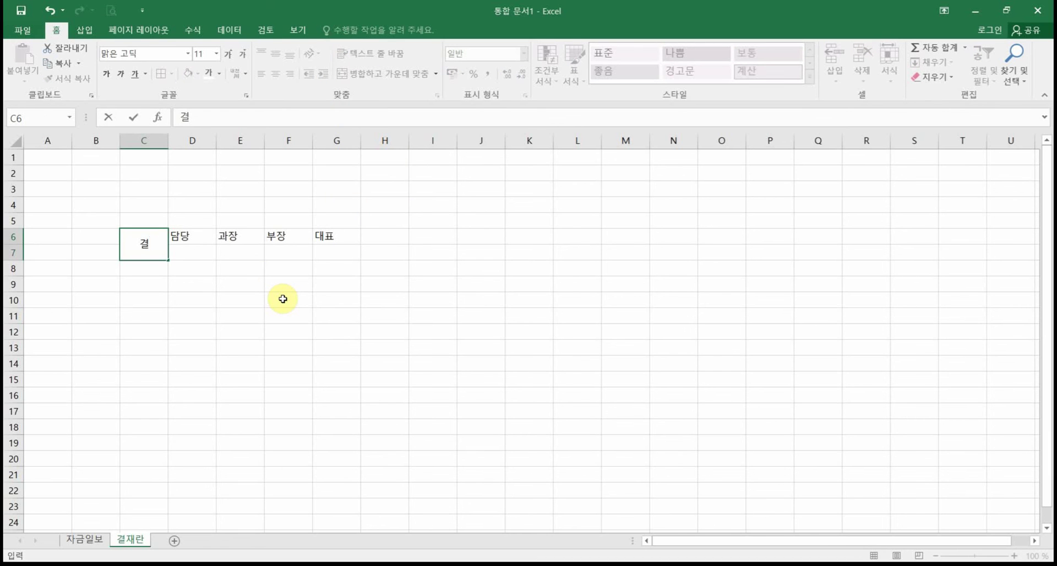
key("alt+Return")
type("재")
key("Return")
Step: Put a practice 결재 entry in cell N13
left_click(345, 335)
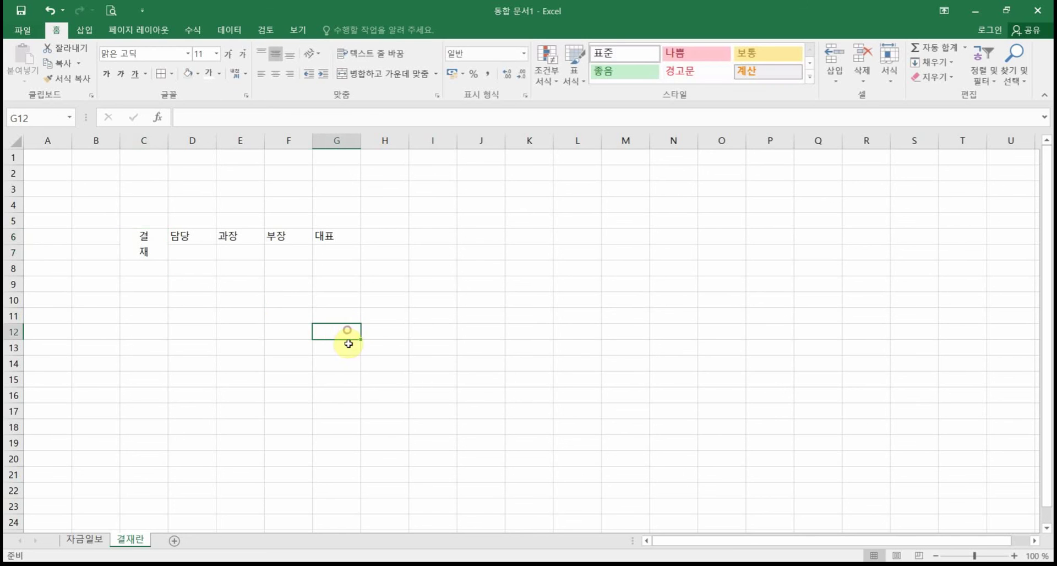
type("결재")
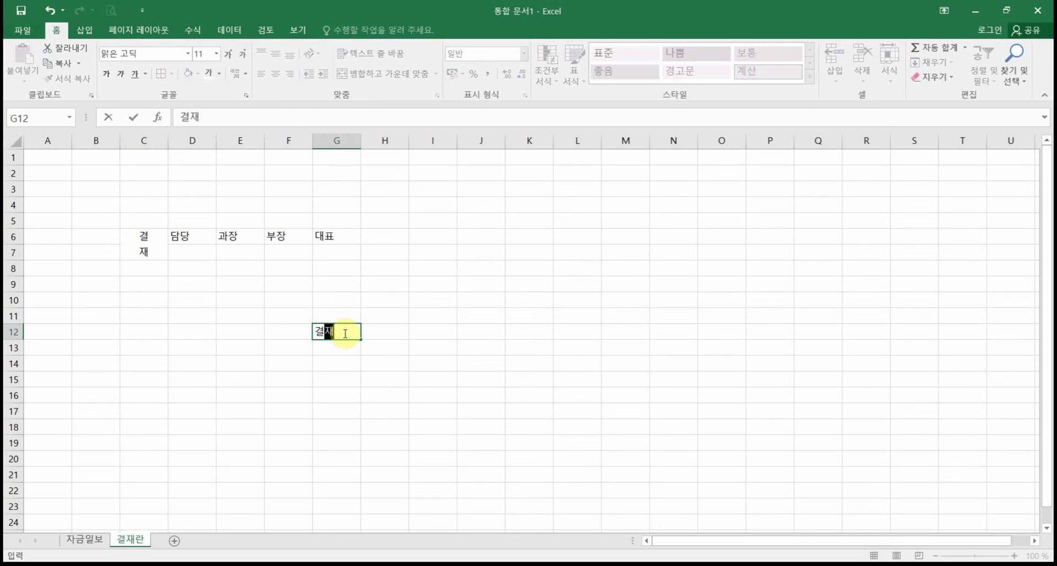
key("Escape")
left_click(682, 346)
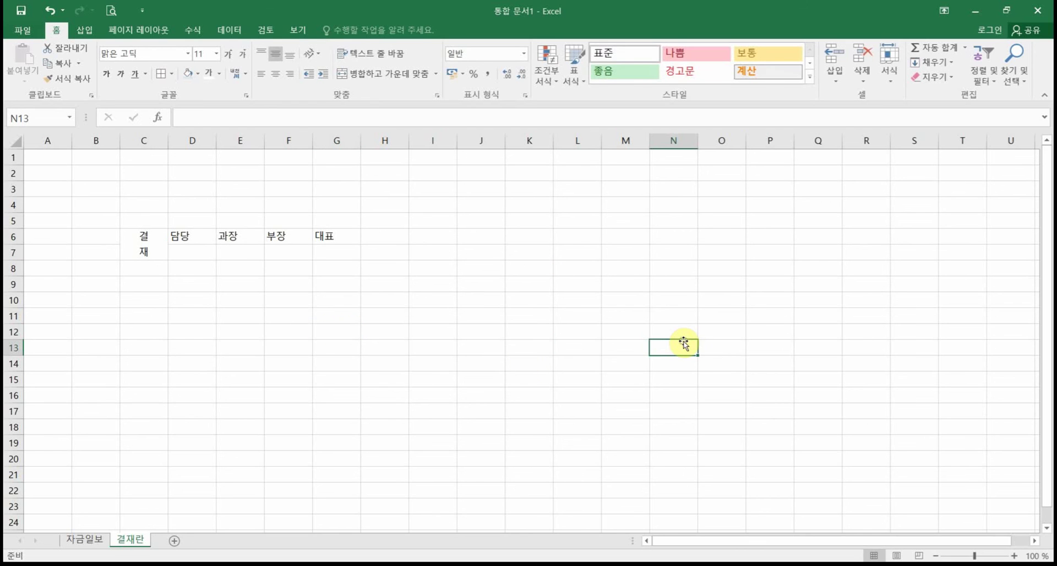
type("ㅓ")
type("결재")
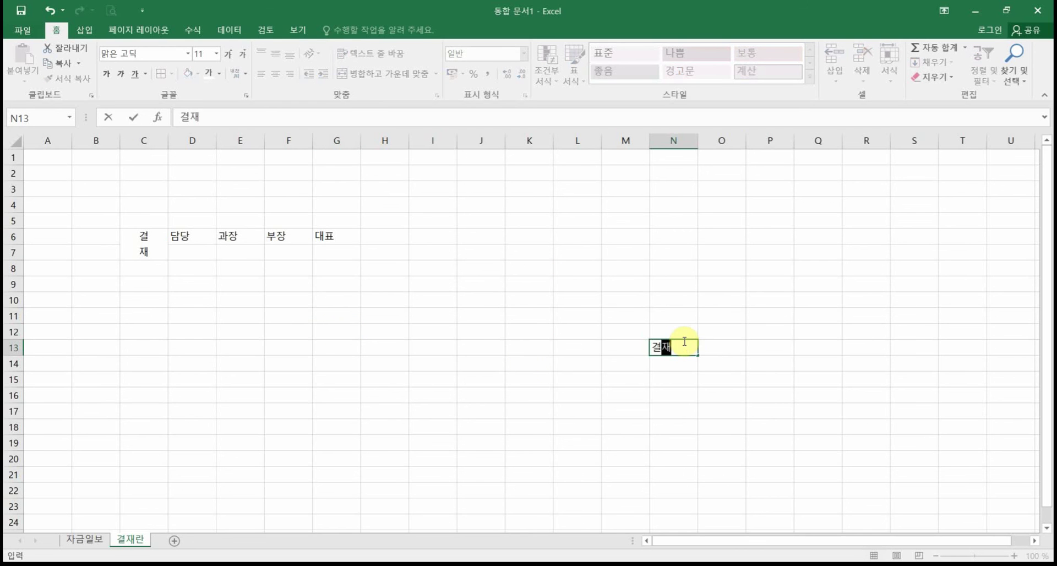
left_click(683, 393)
left_click(685, 352)
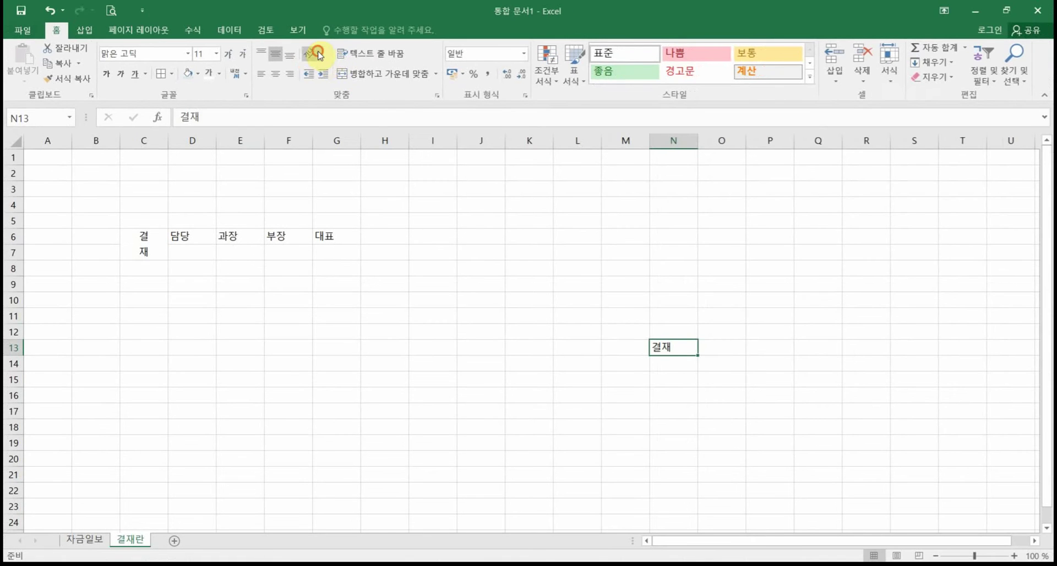
Step: Make 결재 in N13 vertical text and enter 수입/지출 on two lines in N10
left_click(328, 72)
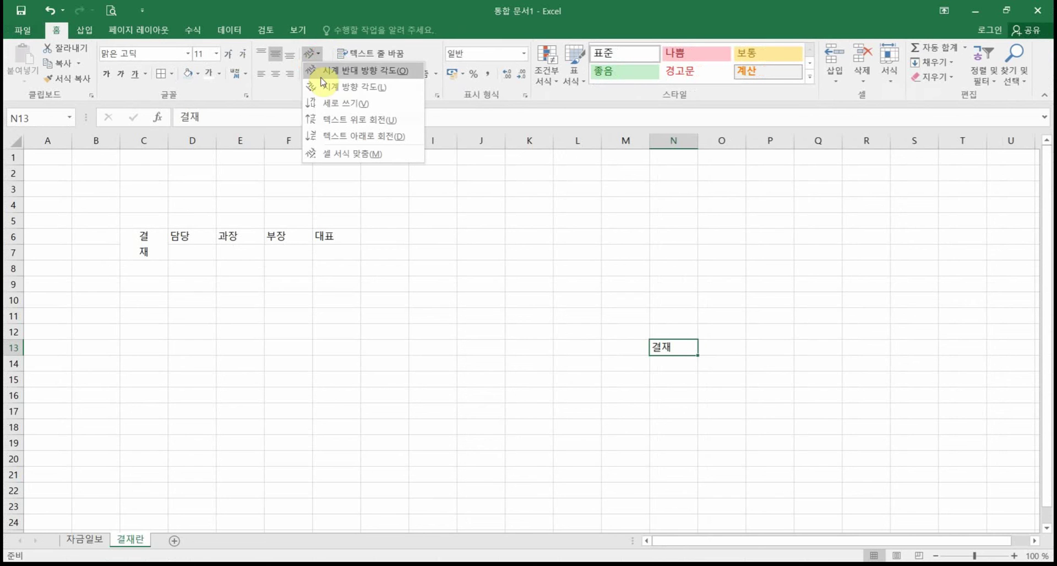
left_click(333, 104)
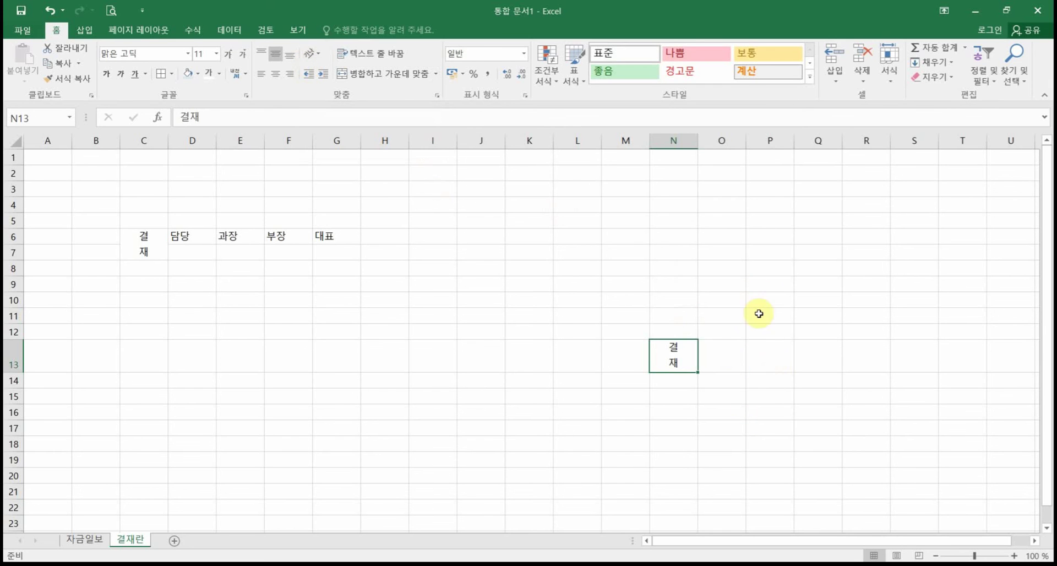
left_click(682, 295)
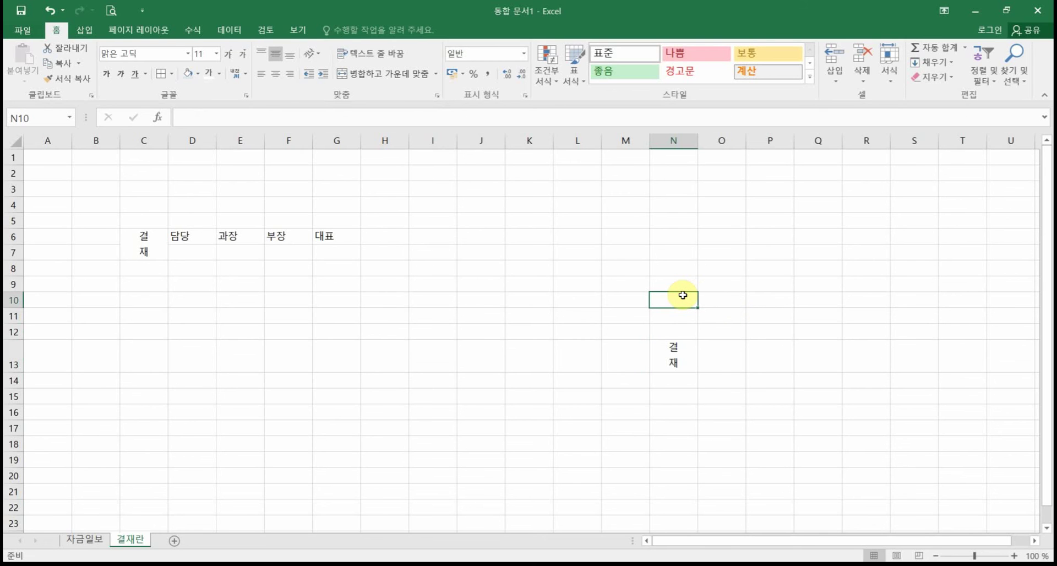
type("수입/")
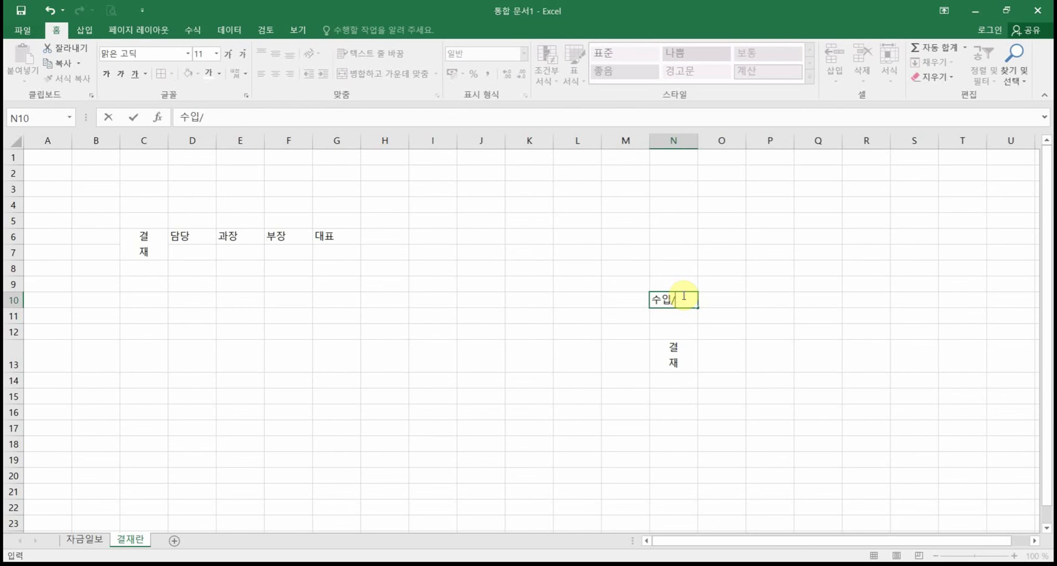
key("alt+Return")
type("지출")
key("Return")
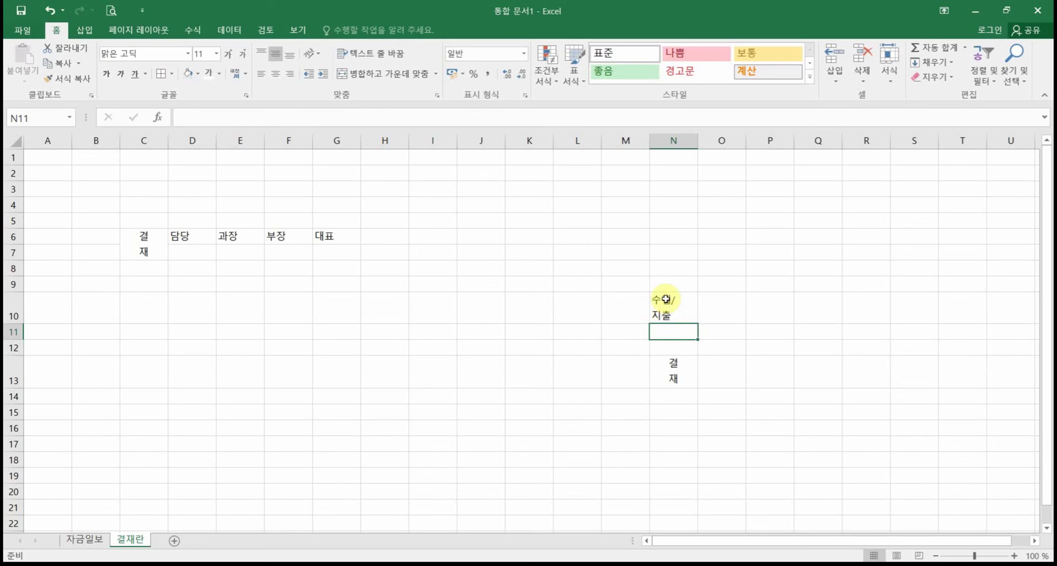
Step: Remove the slash, centre N10, and join 수입지출 onto one line
left_click(665, 298)
double_click(665, 299)
key("BackSpace")
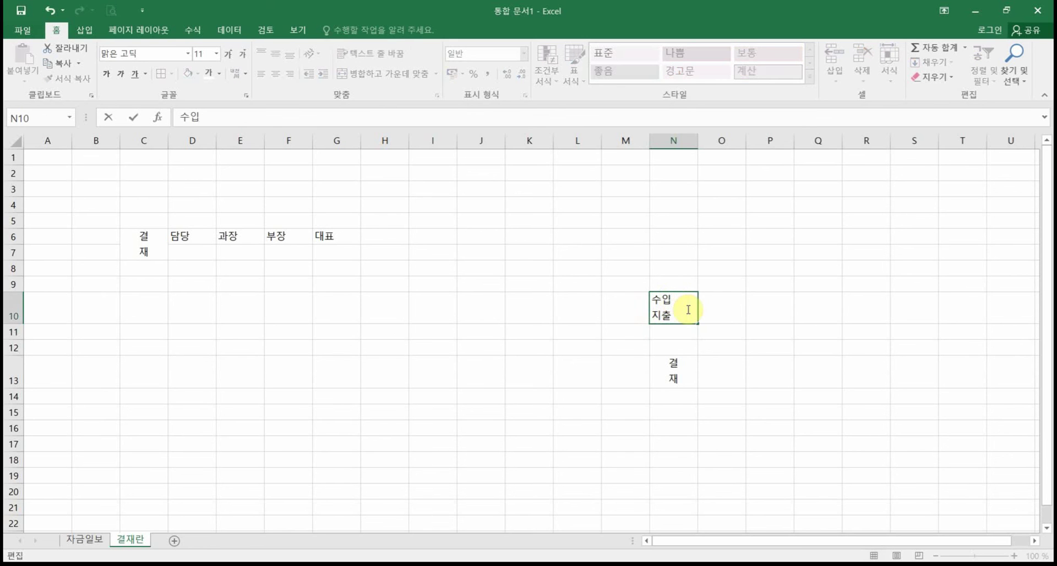
key("Return")
left_click(681, 302)
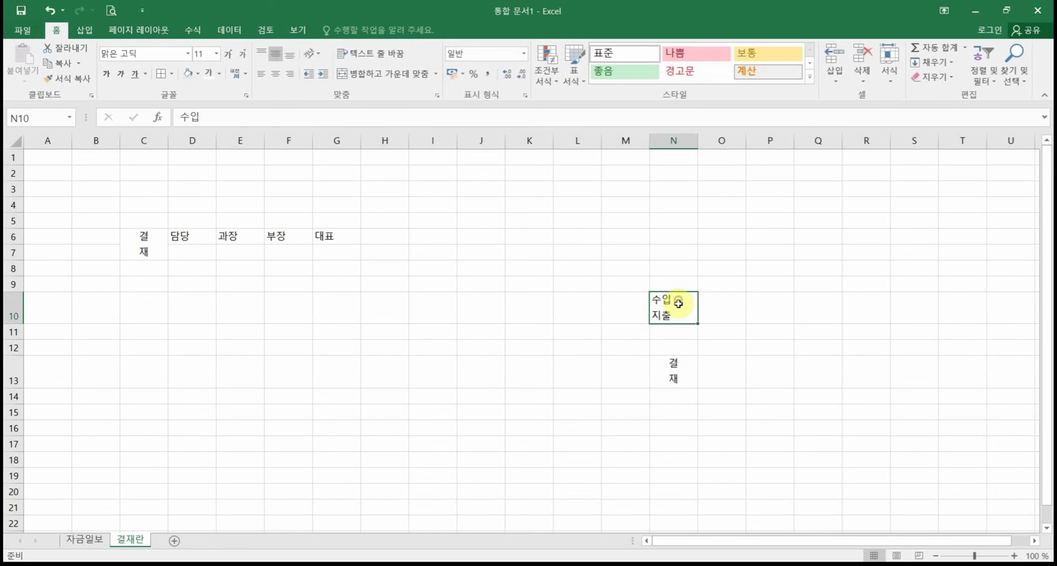
left_click(273, 77)
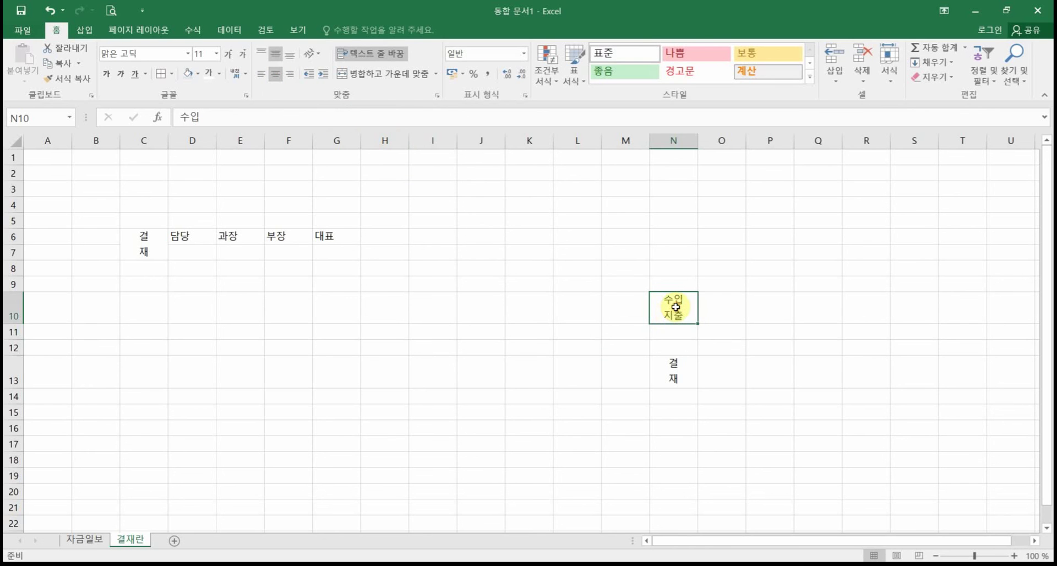
left_click(312, 53)
left_click(335, 104)
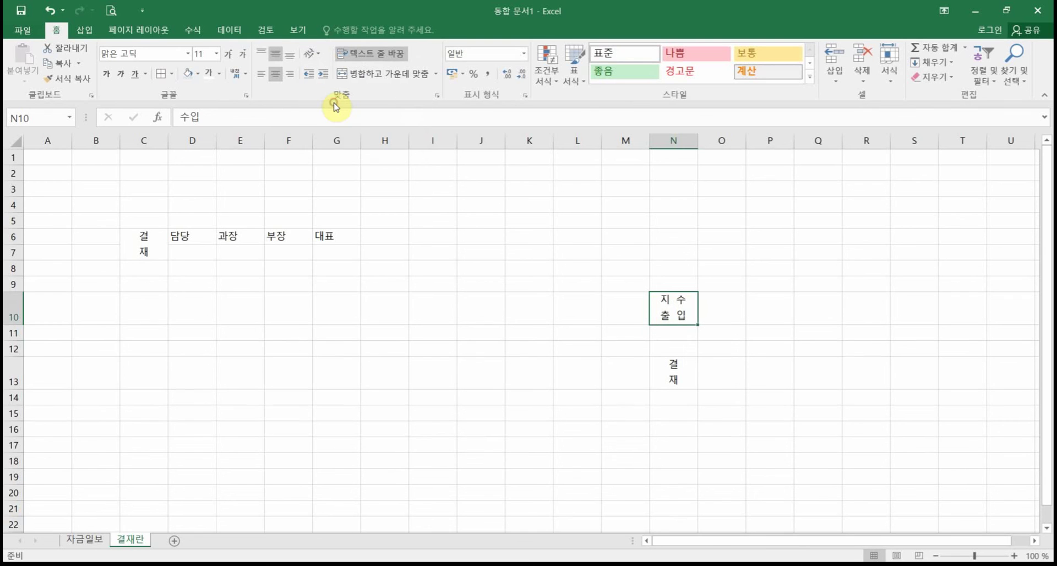
key("ctrl+z")
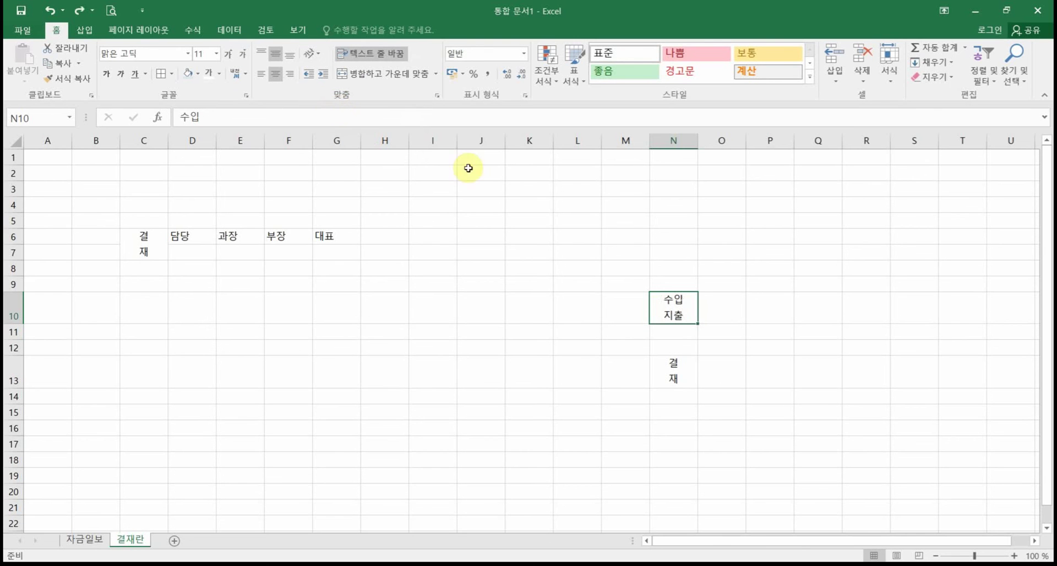
double_click(687, 298)
key("Delete")
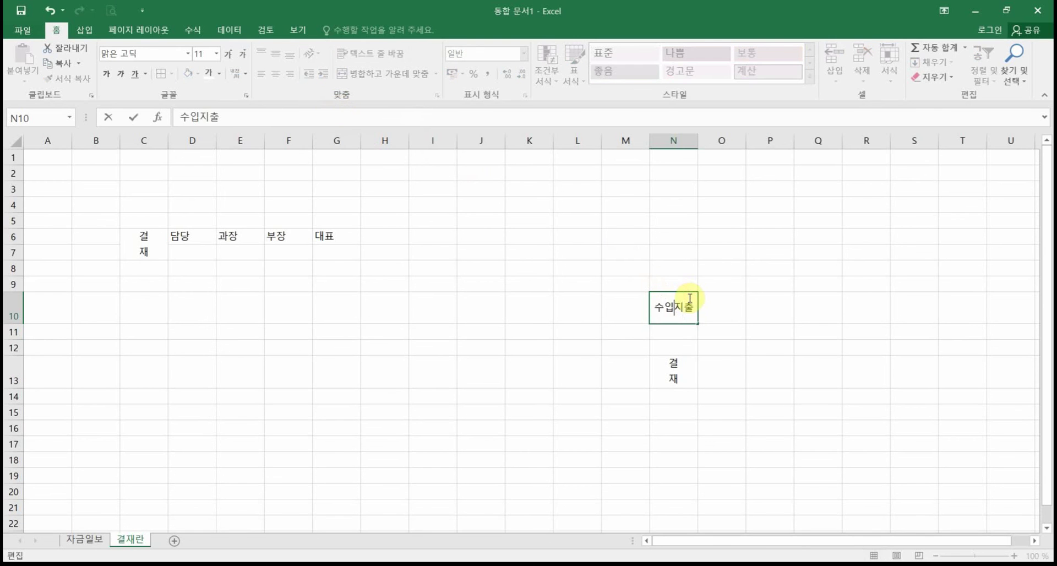
left_click(705, 363)
Step: Apply Vertical Text to 수입지출 in N10 and drag row 10 much taller
left_click(684, 302)
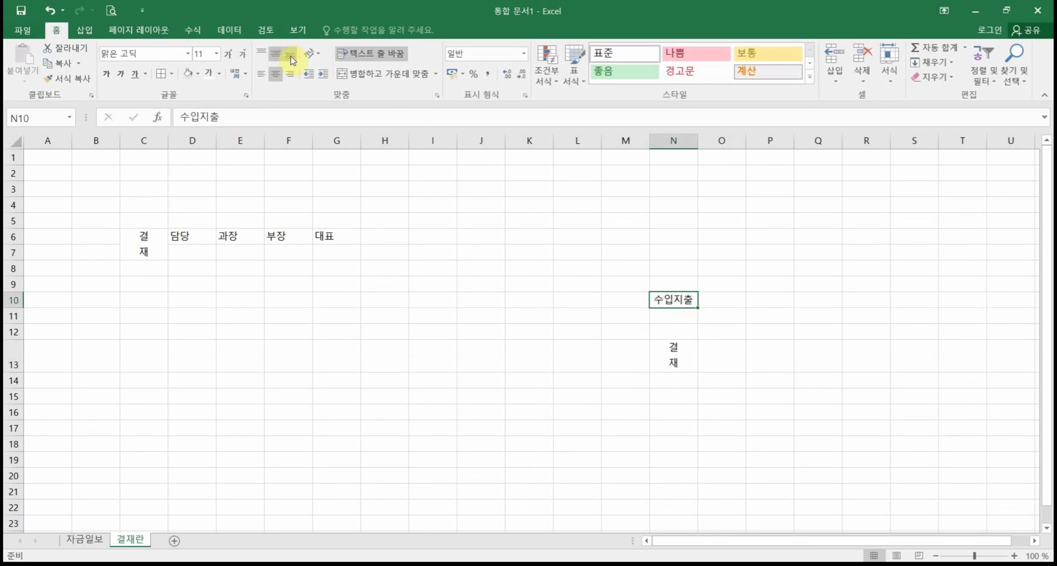
left_click(311, 53)
left_click(341, 101)
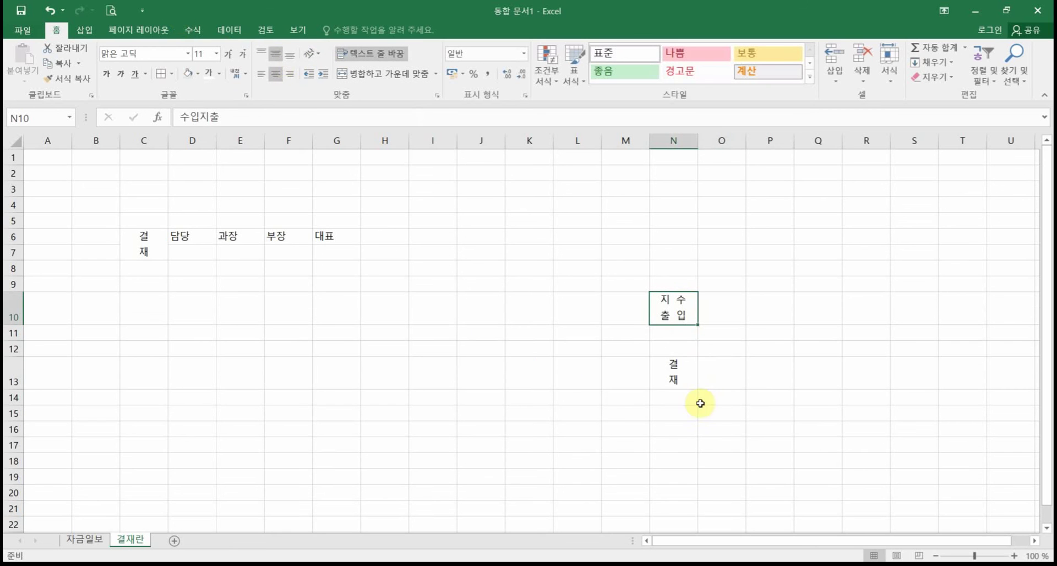
mouse_move(14, 324)
left_mouse_down()
mouse_move(15, 358)
mouse_move(18, 330)
left_mouse_up()
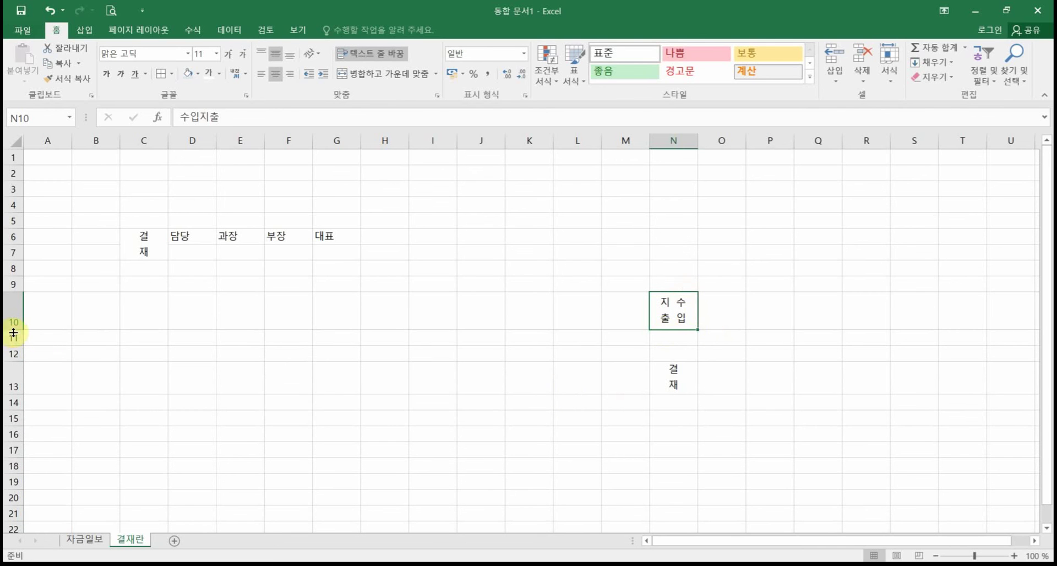
left_click_drag(15, 330, 17, 367)
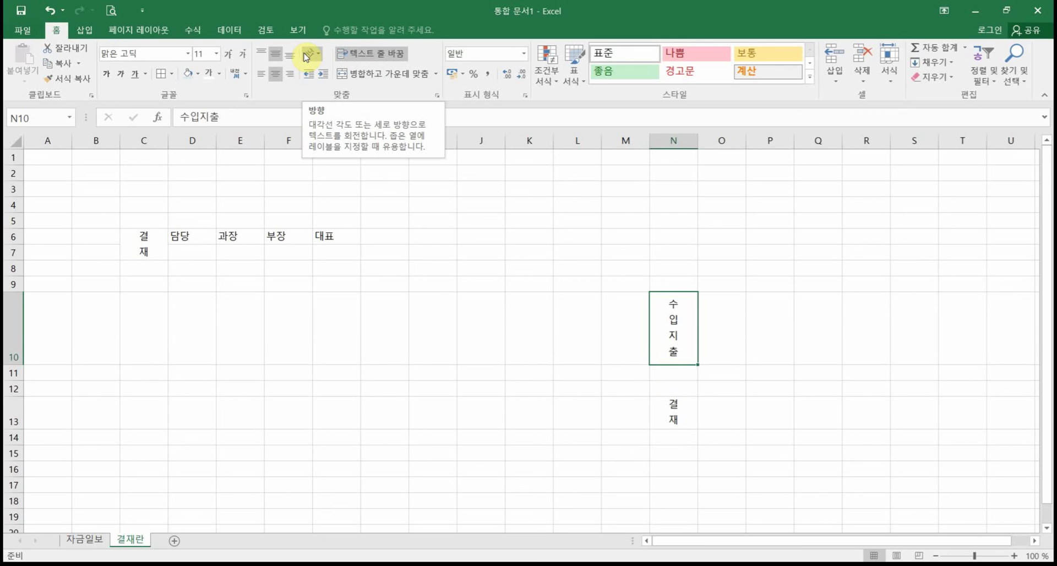
Step: Delete column N with its practice labels, then delete the tall row 10
right_click(677, 144)
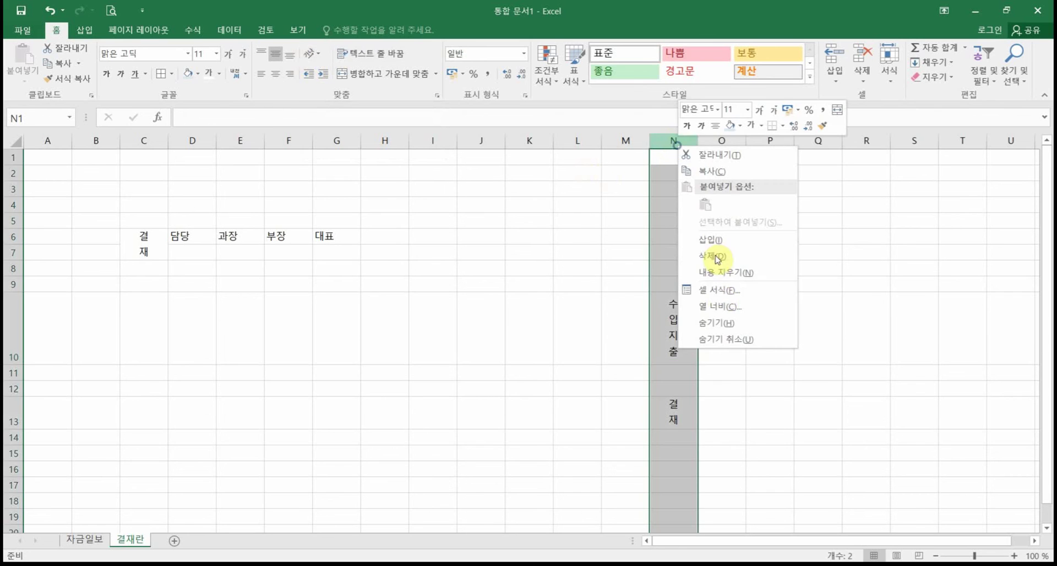
left_click(720, 250)
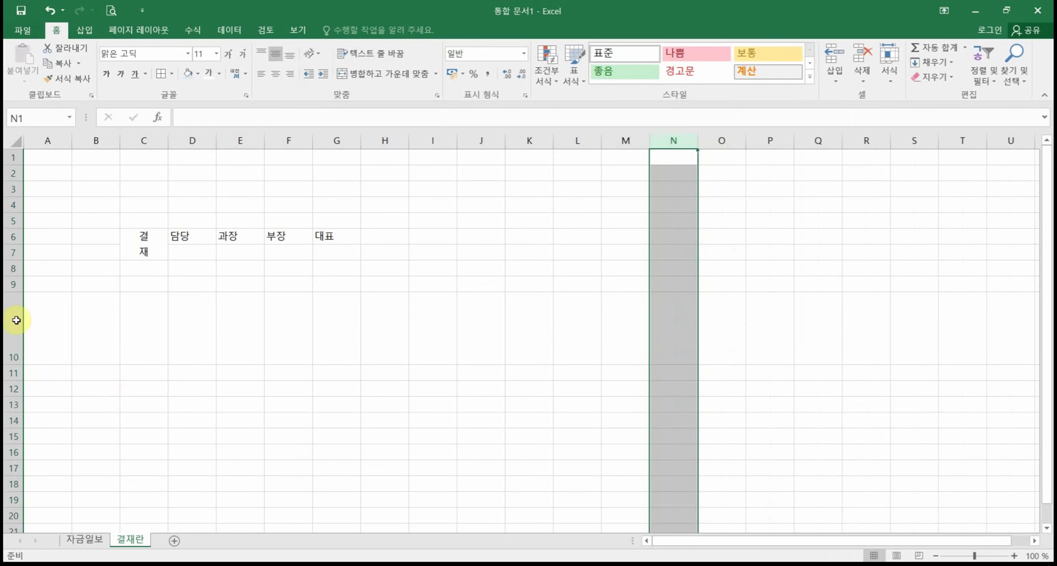
right_click(15, 319)
left_click(66, 430)
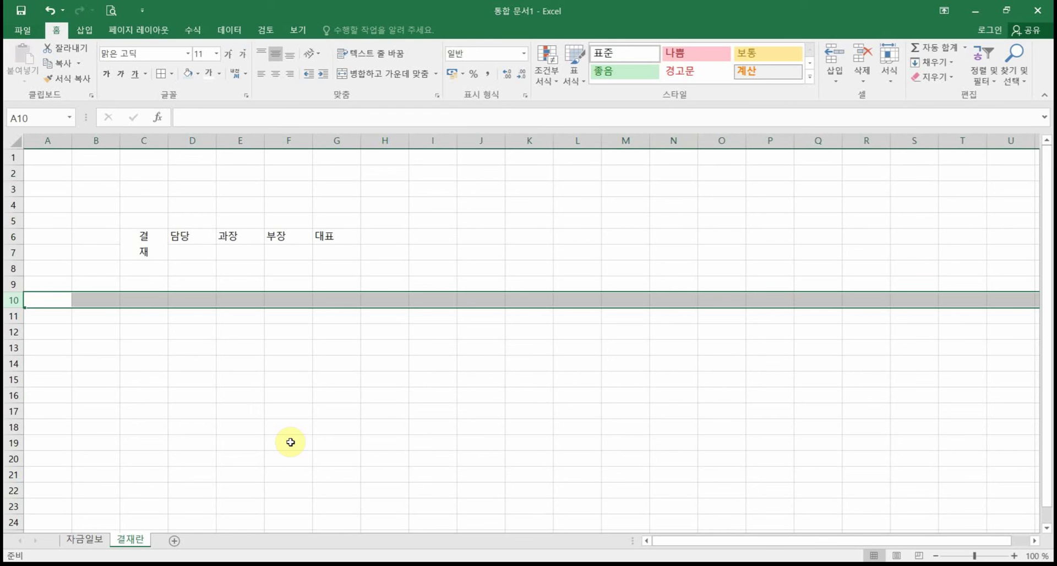
Step: Re-enter 결 over 재 as a two-line label in merged C6:C7 and make row 6 taller
left_click(160, 245)
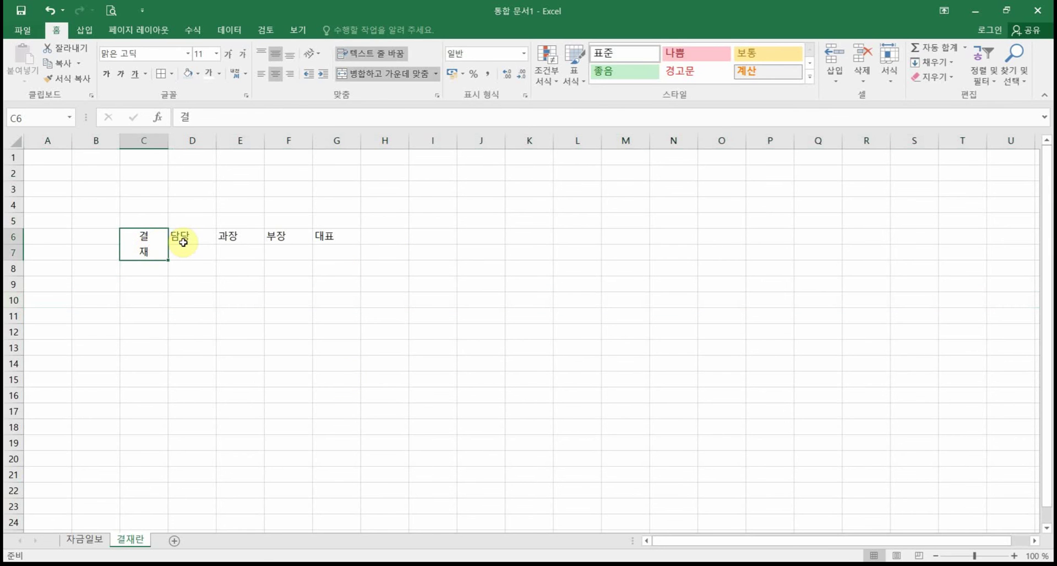
type("겨")
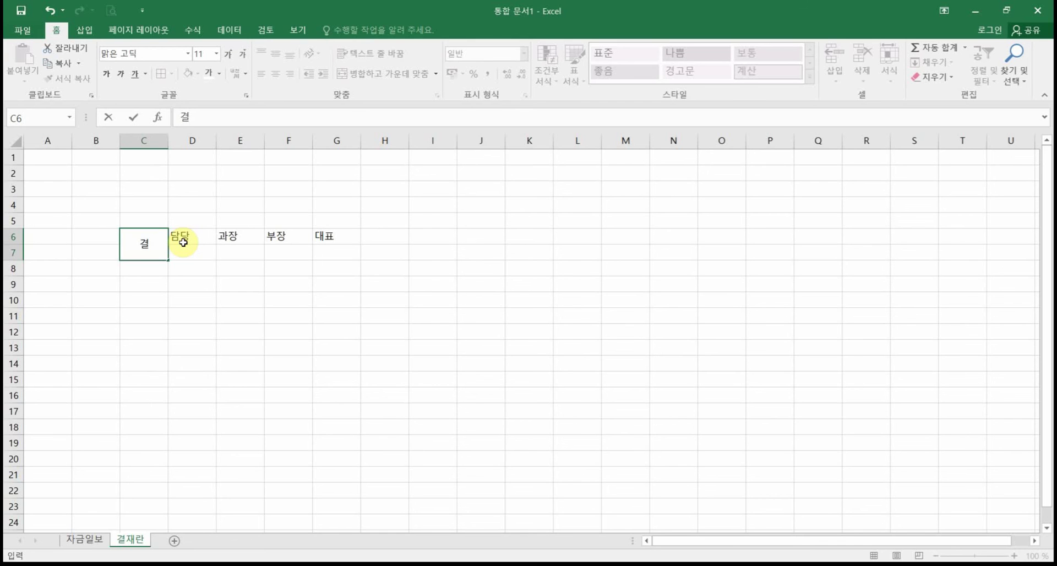
key("alt+Return")
type("재")
key("Return")
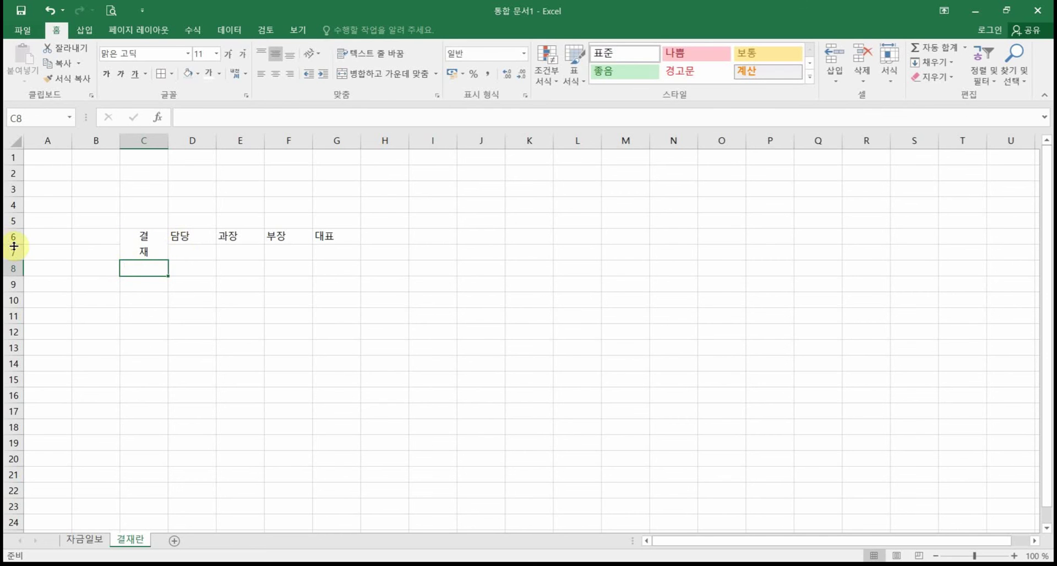
left_click_drag(14, 244, 10, 289)
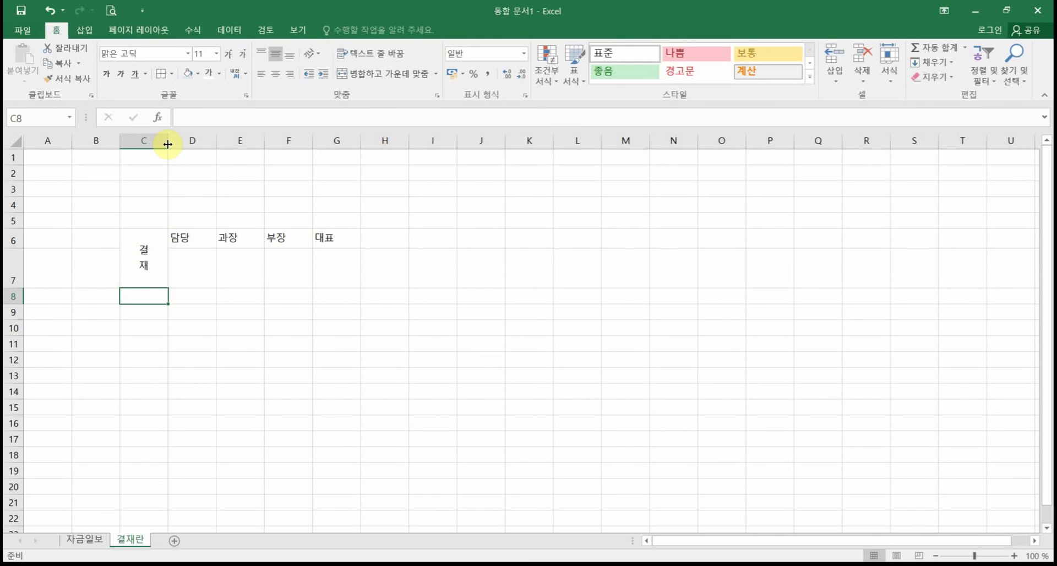
Step: Apply All Borders to the approval box C6:G7
left_click_drag(167, 144, 167, 144)
left_click_drag(137, 235, 339, 250)
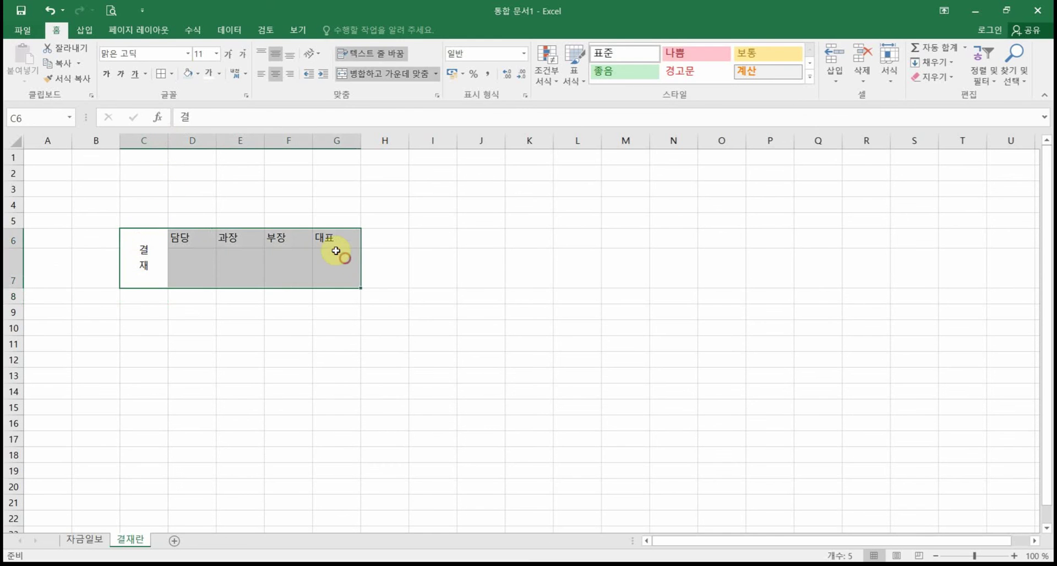
left_click(163, 77)
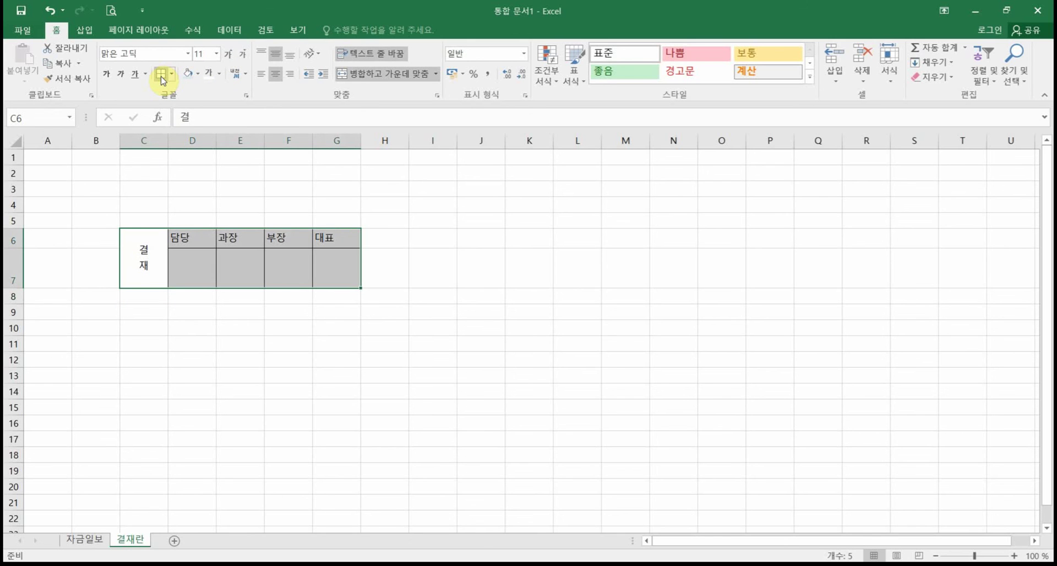
left_click(146, 246)
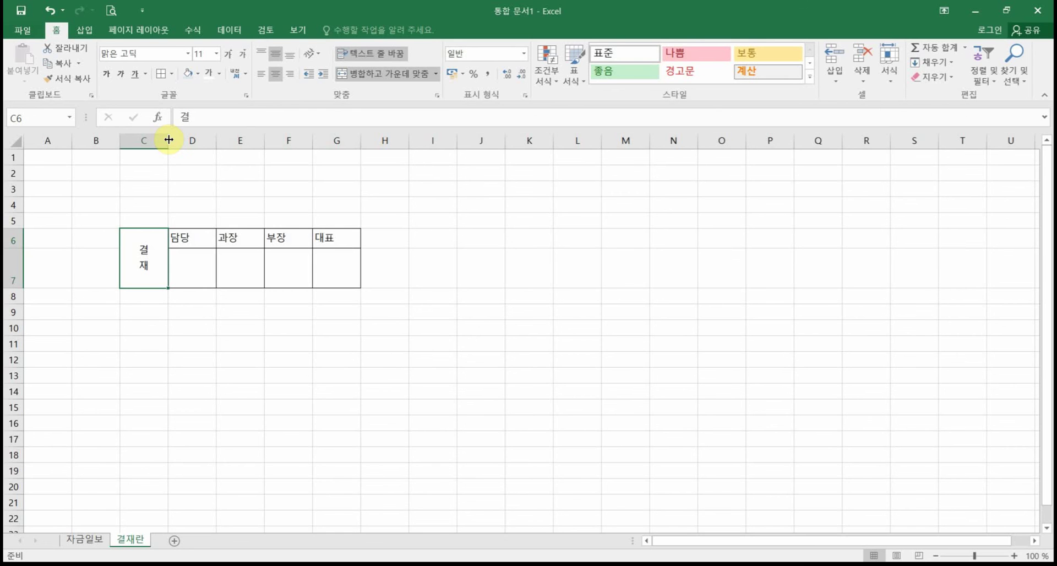
Step: Narrow column C to fit 결재 and centre the 담당–대표 titles in D6:G6
left_click_drag(168, 139, 148, 138)
left_click(303, 357)
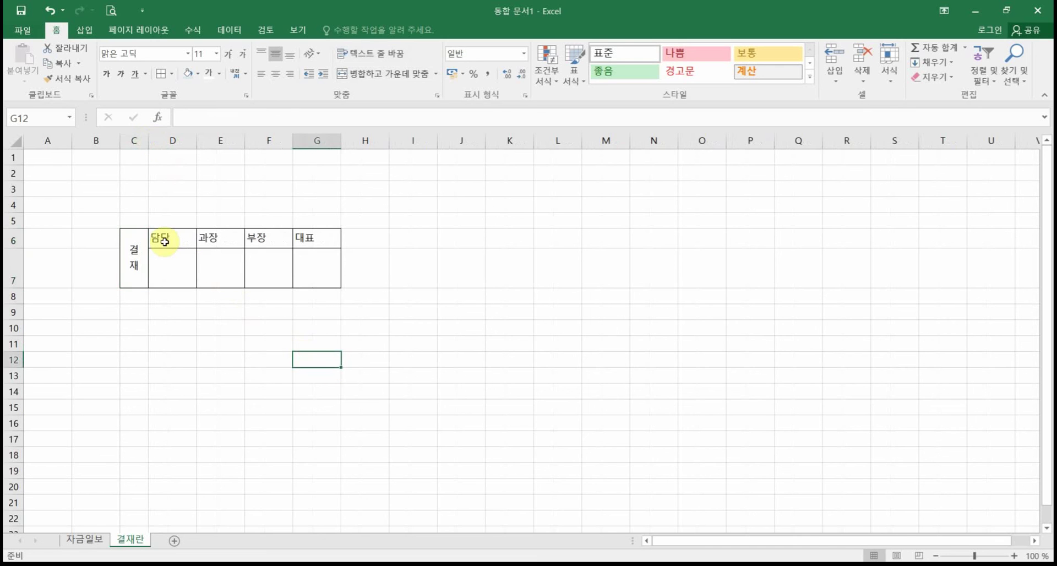
left_click_drag(164, 241, 304, 237)
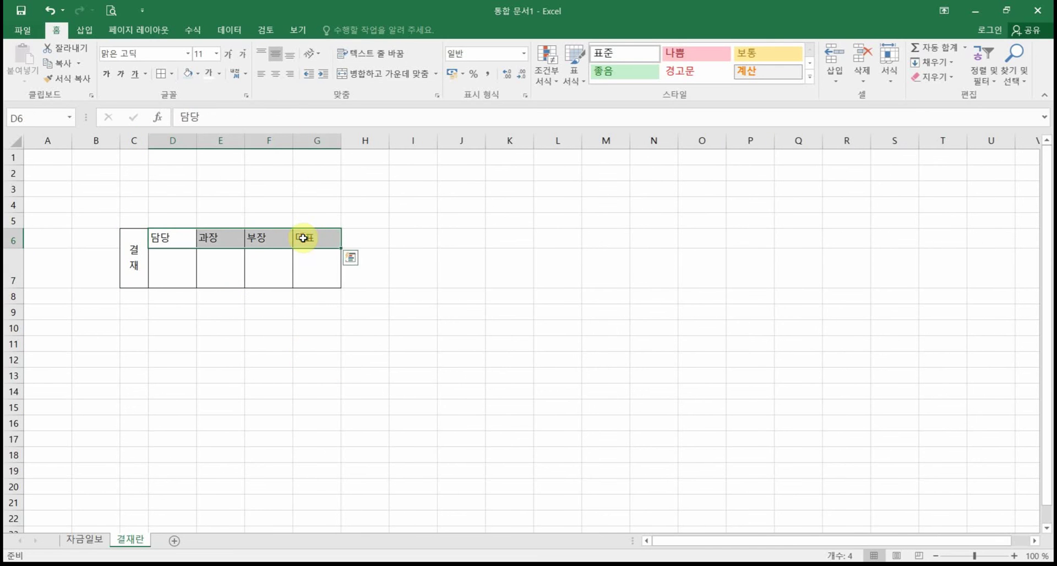
left_click(276, 73)
left_click(296, 389)
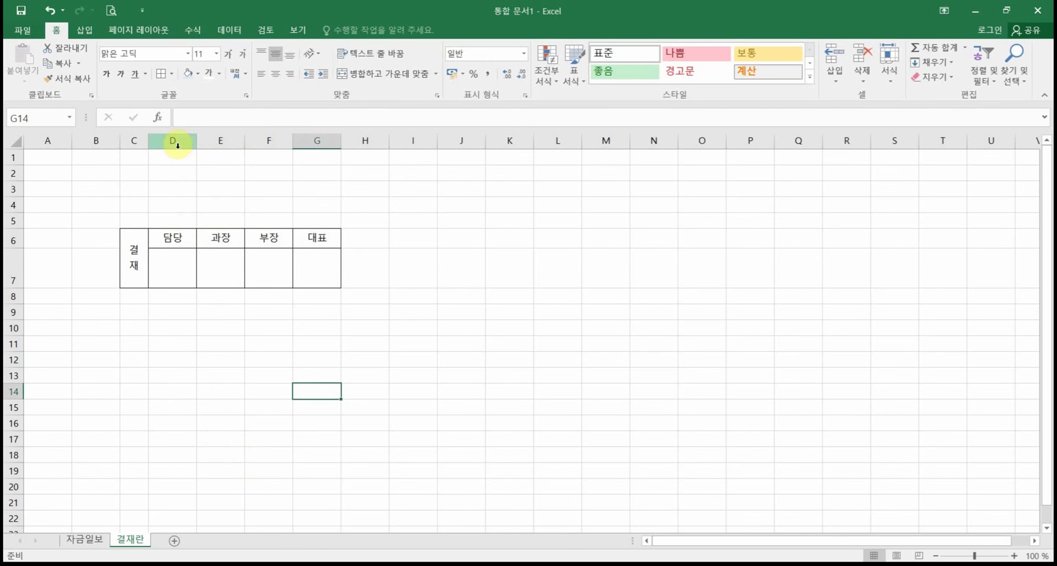
Step: Widen columns D through G, heighten row 7, then go to the 자금일보 sheet
left_click_drag(173, 141, 315, 156)
left_click_drag(198, 142, 202, 142)
left_click(170, 385)
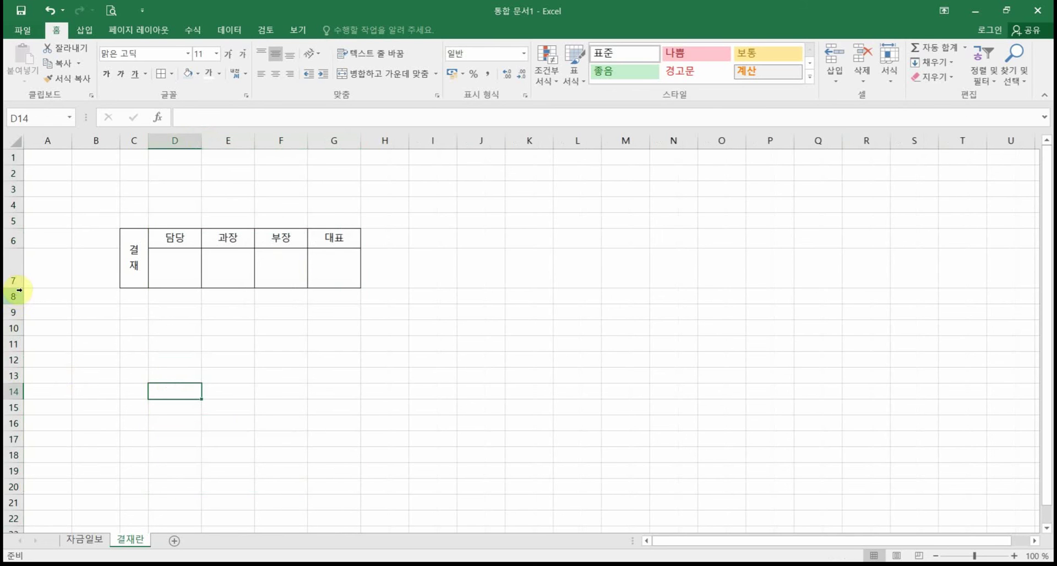
left_click_drag(17, 288, 21, 292)
left_click(338, 381)
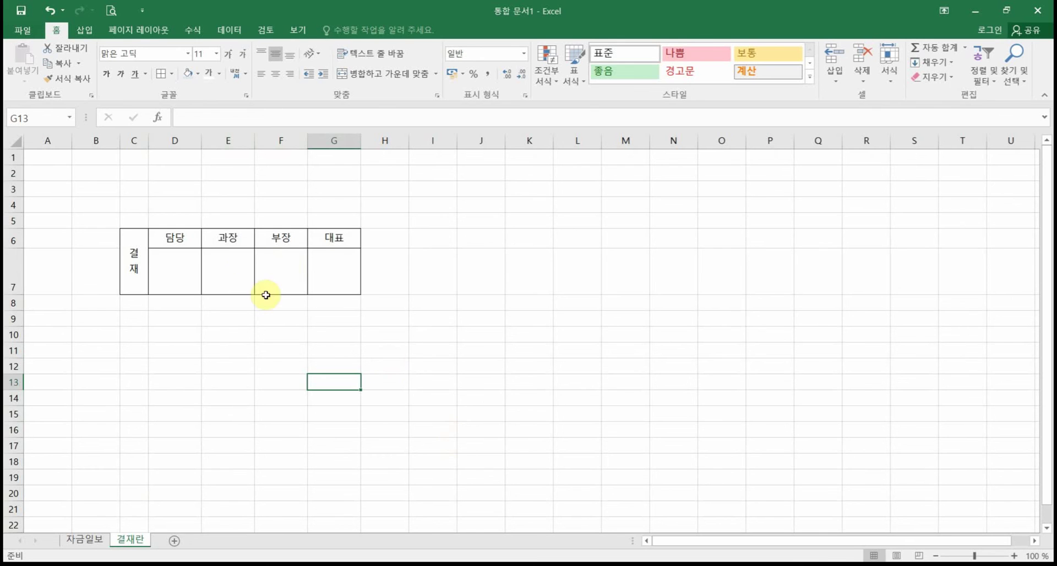
left_click_drag(132, 258, 335, 270)
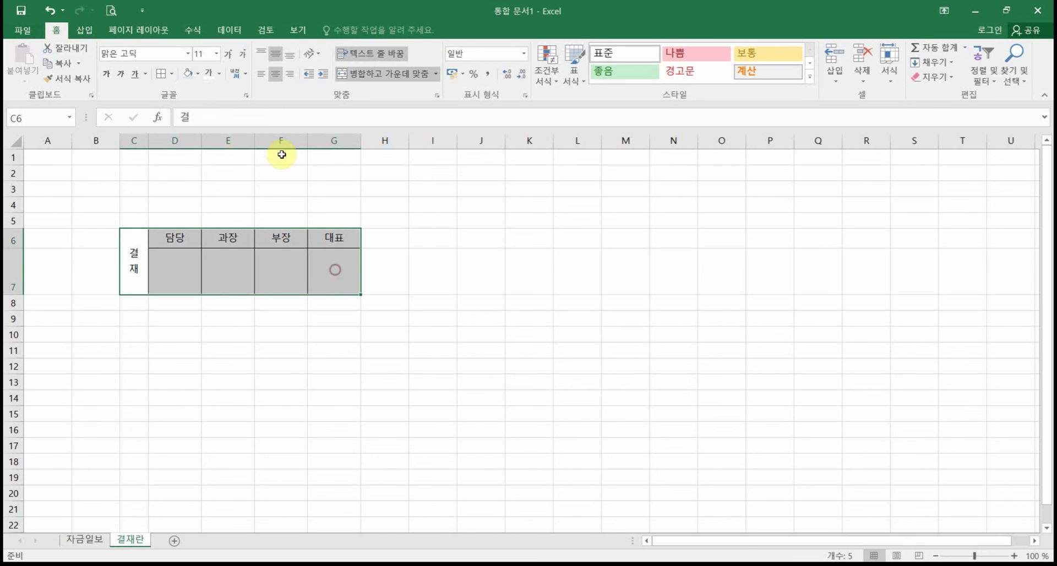
left_click(205, 464)
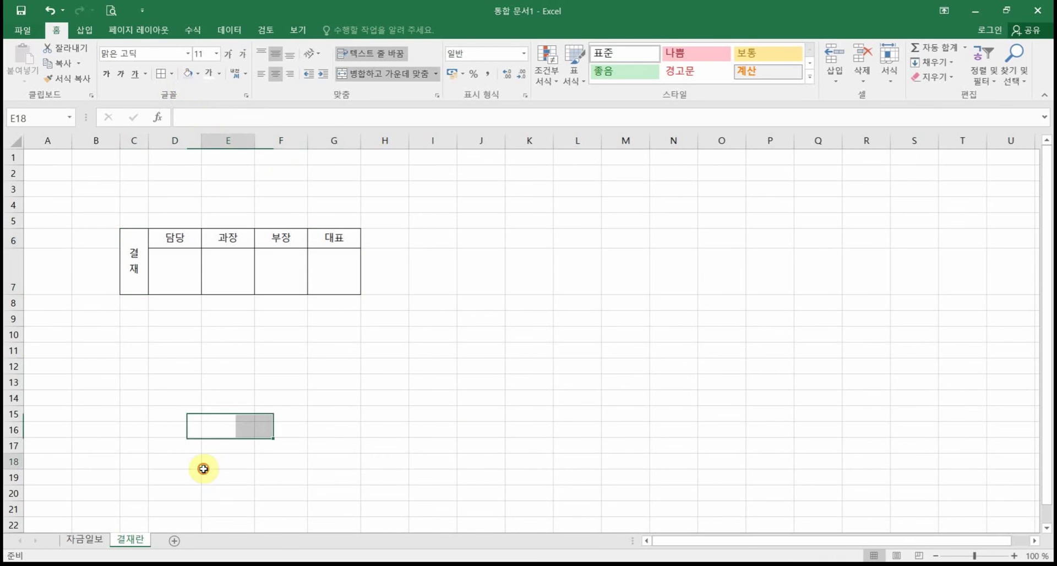
left_click(76, 540)
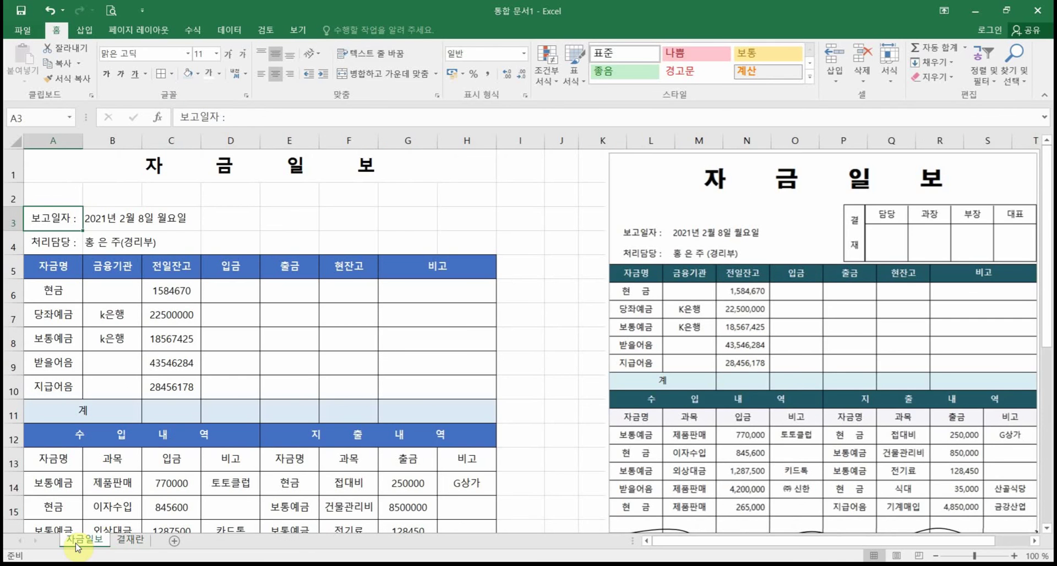
Step: Copy approval box C6:G7 from the 결재란 sheet and return to 자금일보
left_click(130, 540)
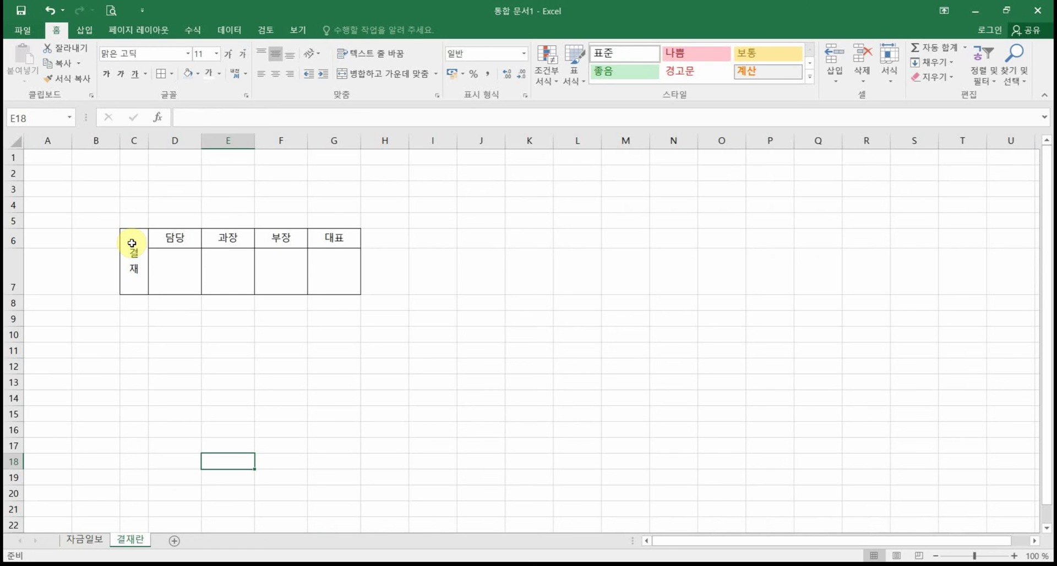
left_click_drag(132, 243, 322, 279)
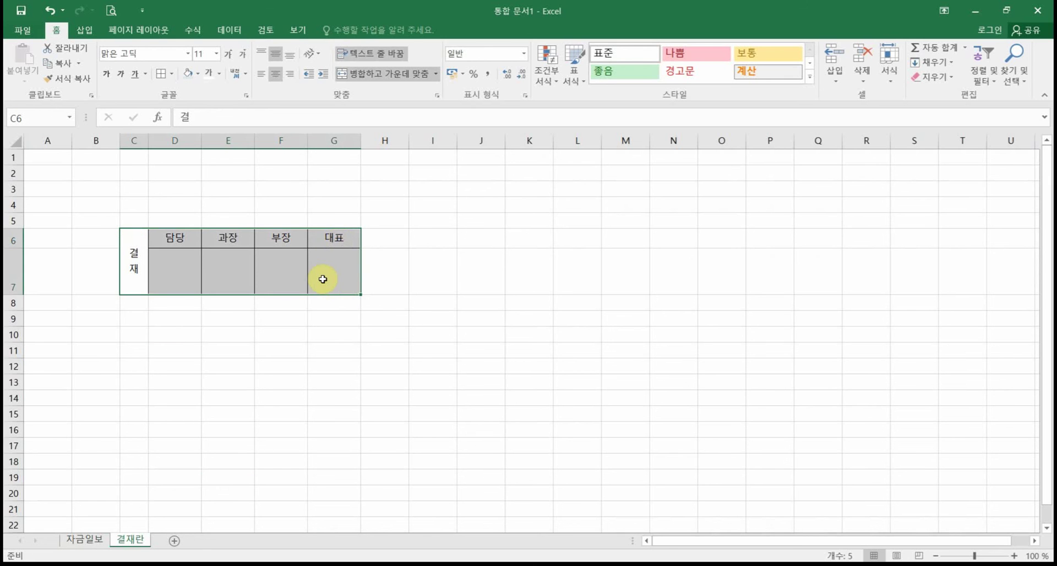
right_click(322, 279)
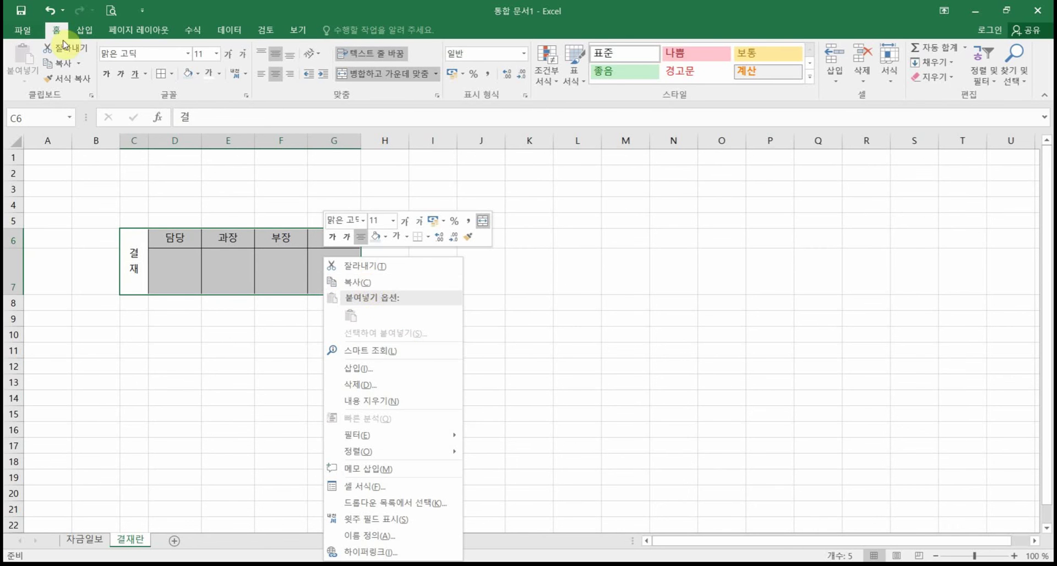
left_click(49, 66)
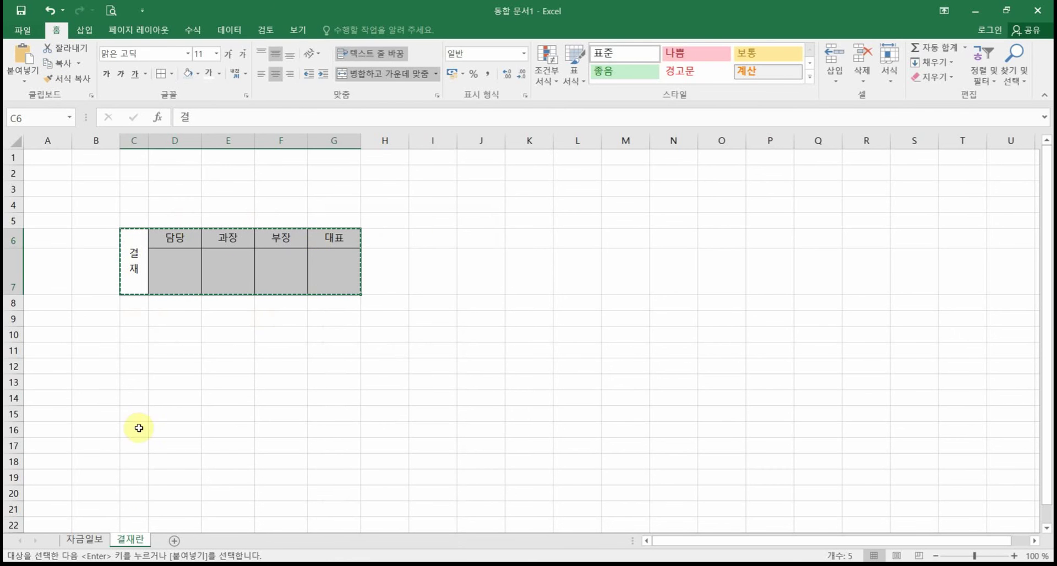
left_click(97, 540)
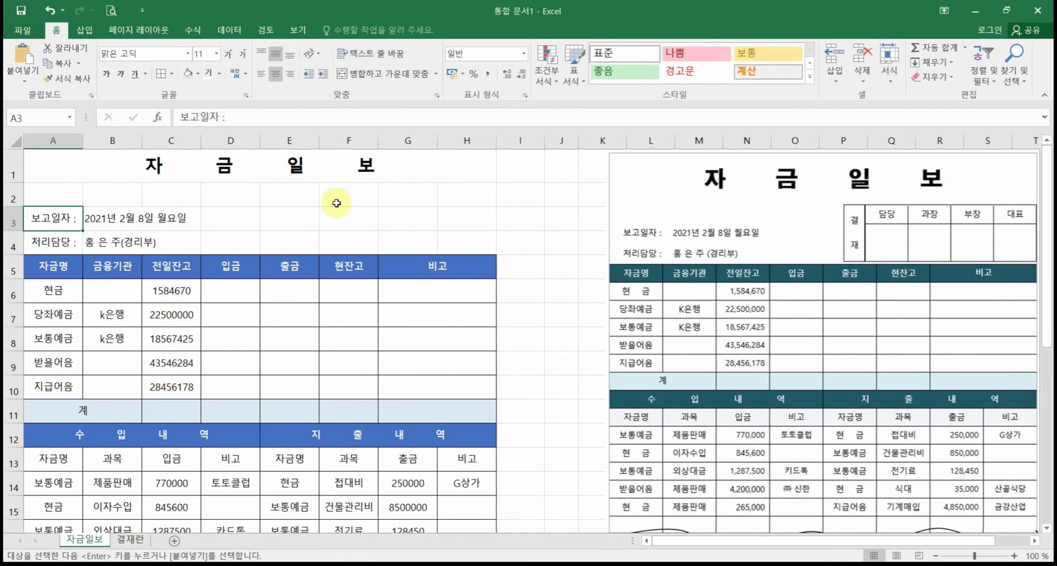
left_click(309, 198)
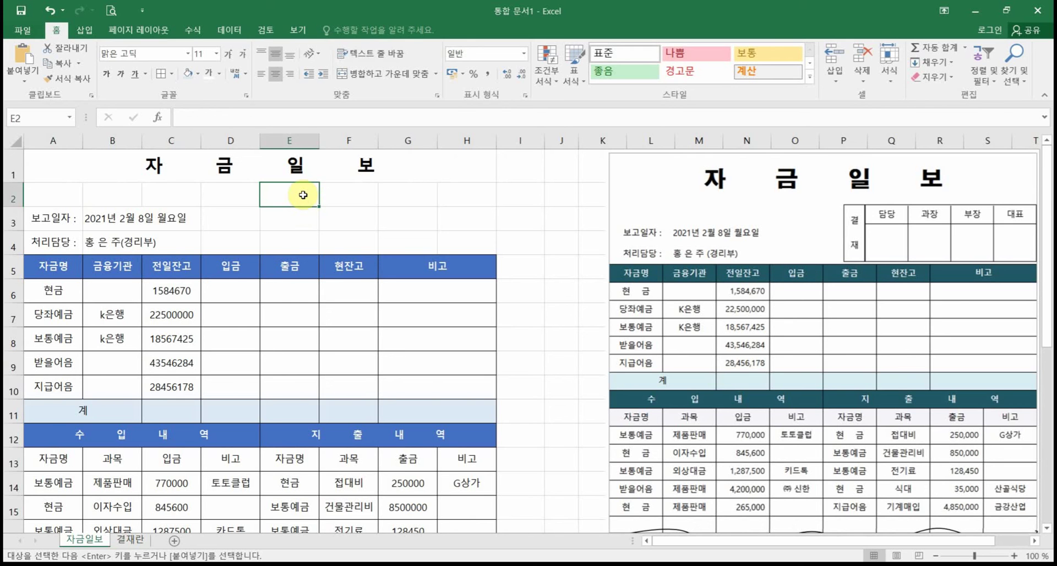
right_click(303, 195)
left_click(330, 251)
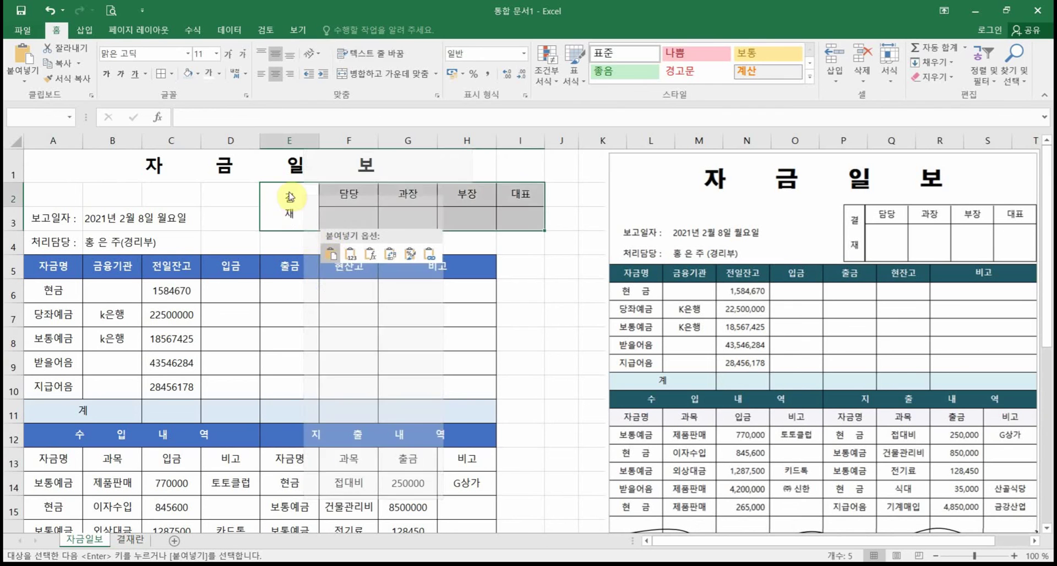
left_click(287, 196)
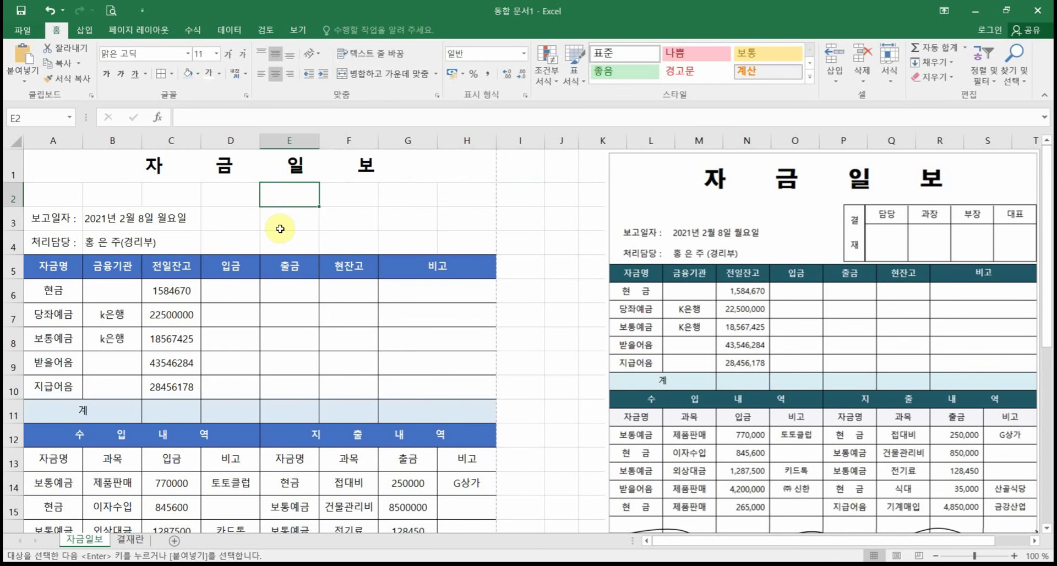
key("ctrl+v")
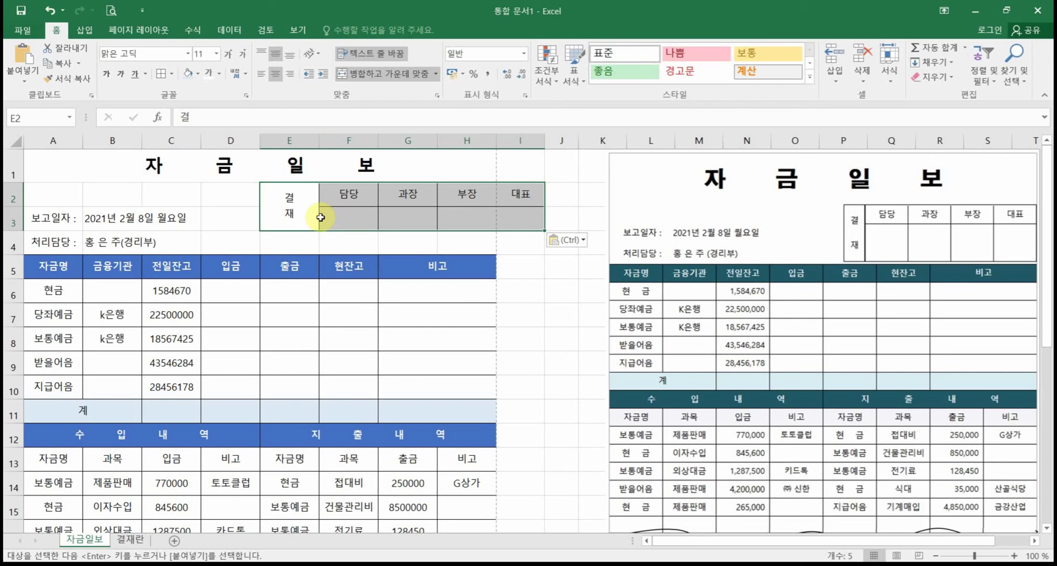
left_click(44, 11)
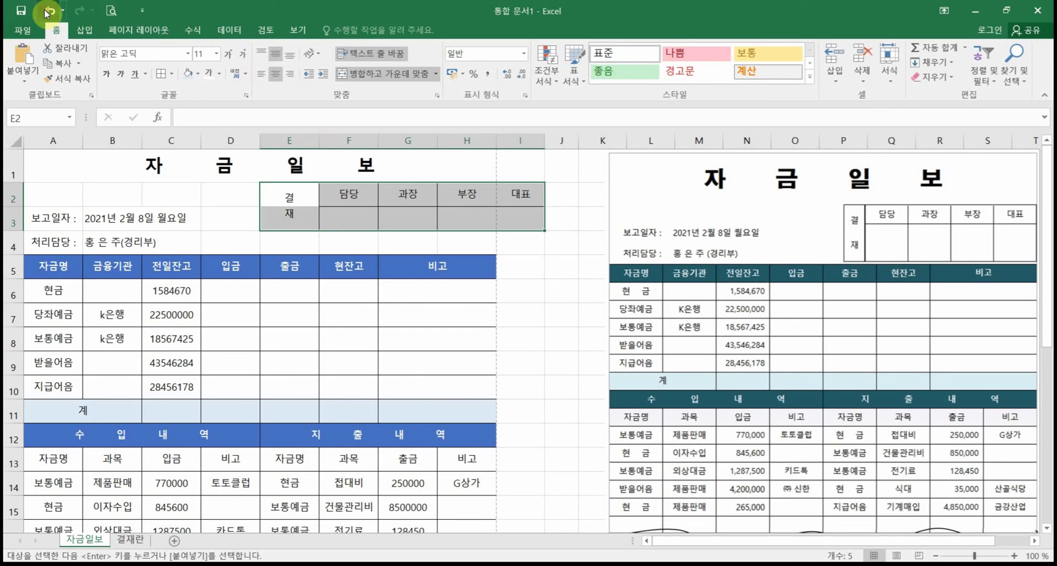
left_click(300, 194)
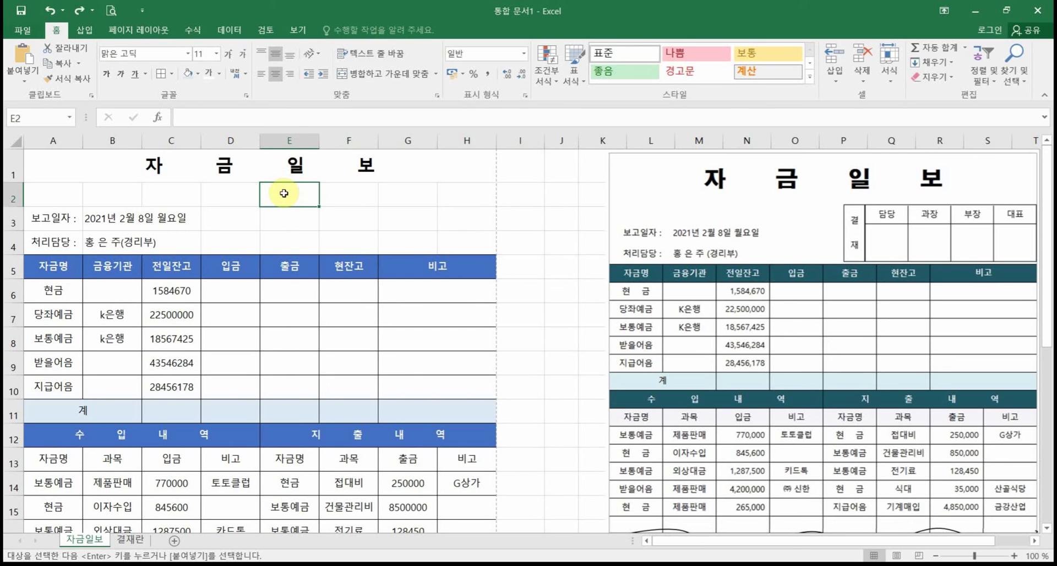
Step: Show the paste choices at E2 and the full Home Paste options gallery
right_click(283, 193)
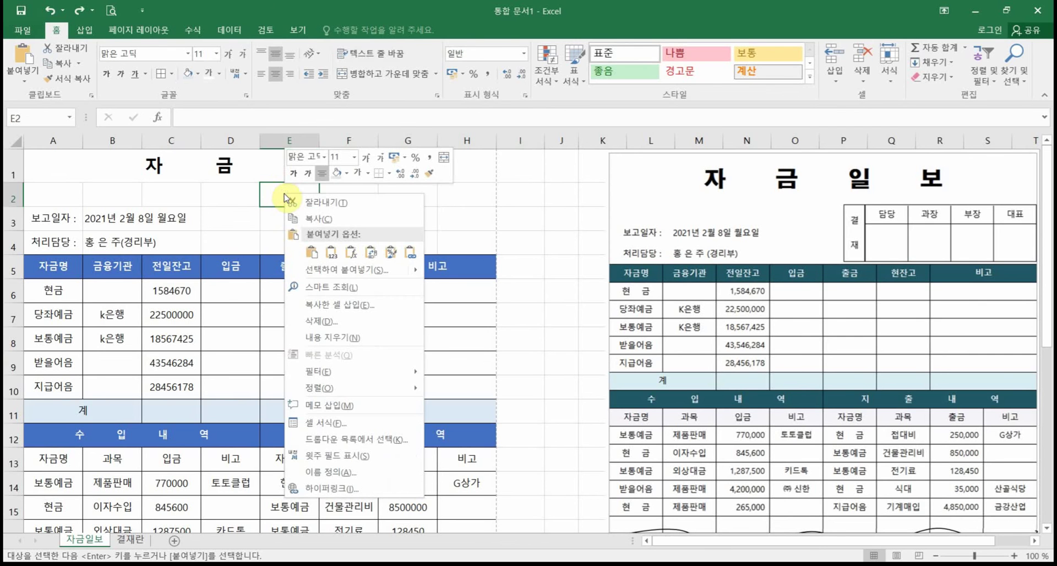
left_click(24, 84)
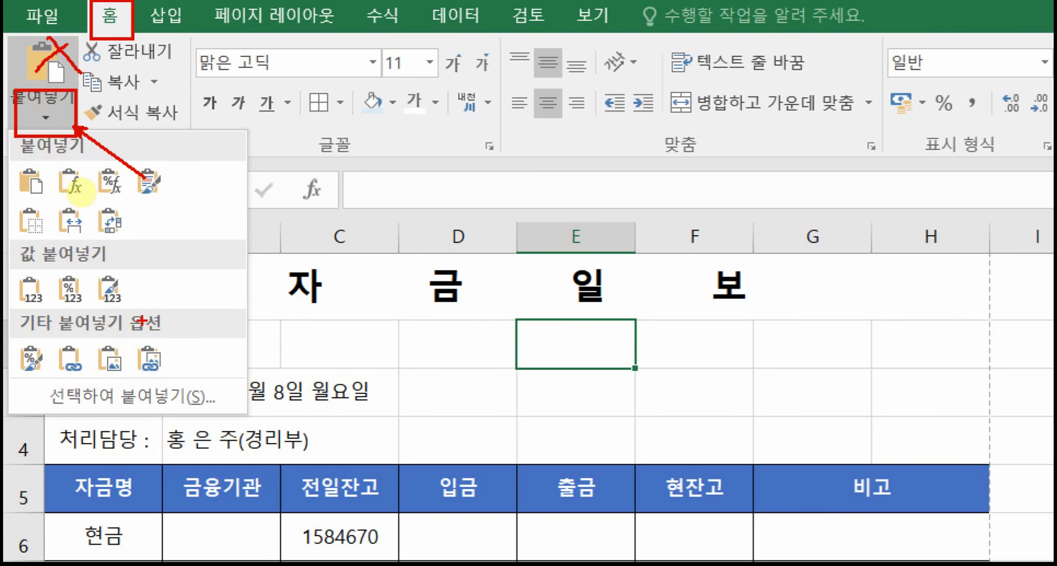
left_click_drag(162, 318, 254, 286)
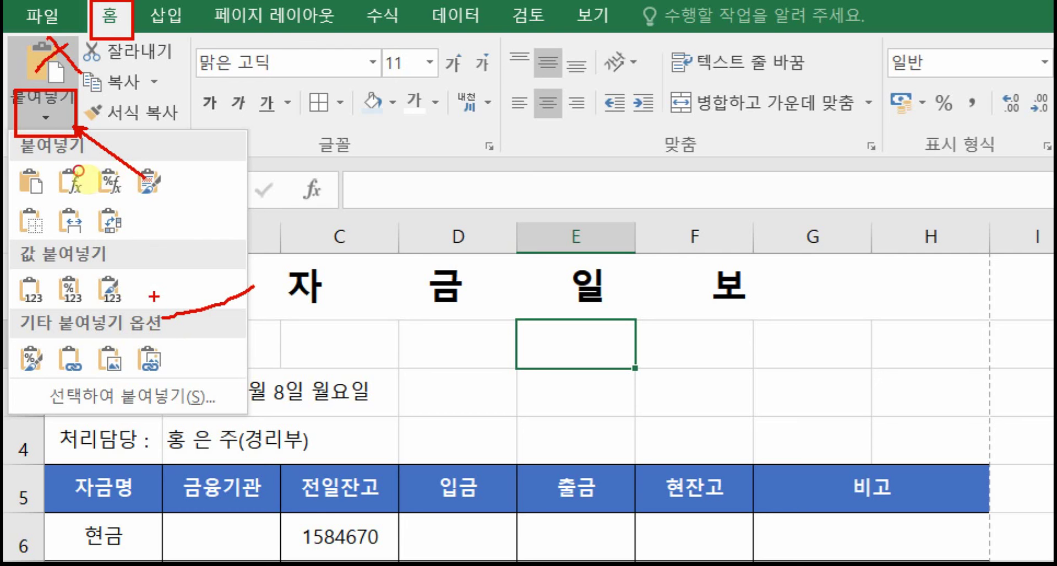
left_click_drag(154, 297, 162, 319)
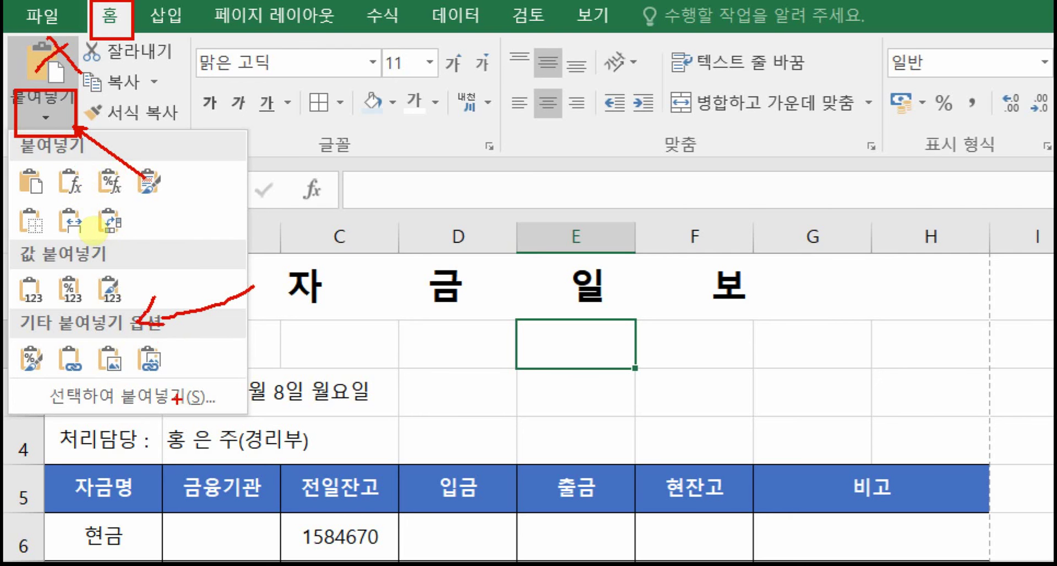
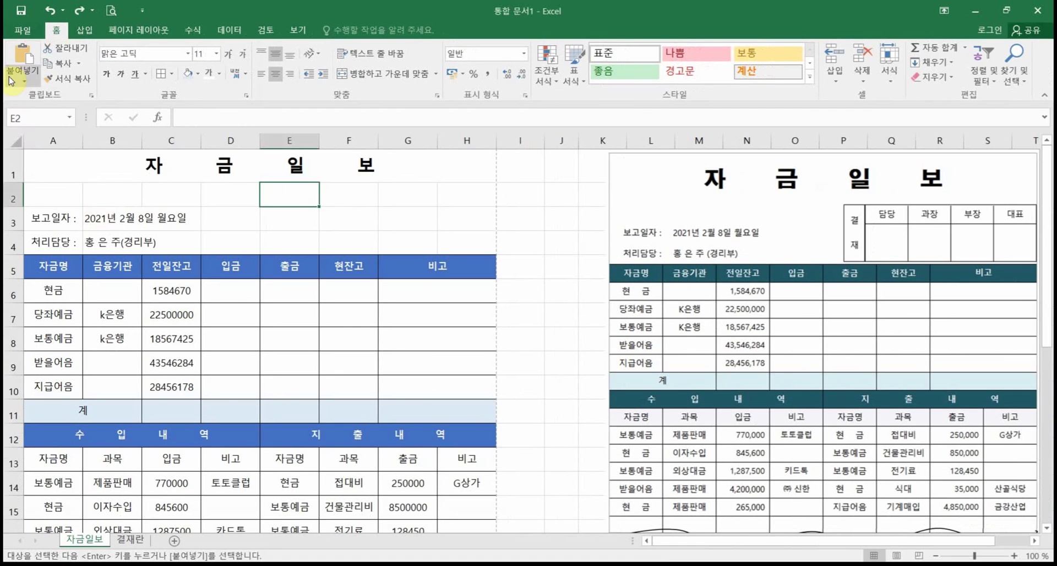
Step: Paste the copied 결재란 box as a linked picture beside the title and nudge it into place
left_click(45, 114)
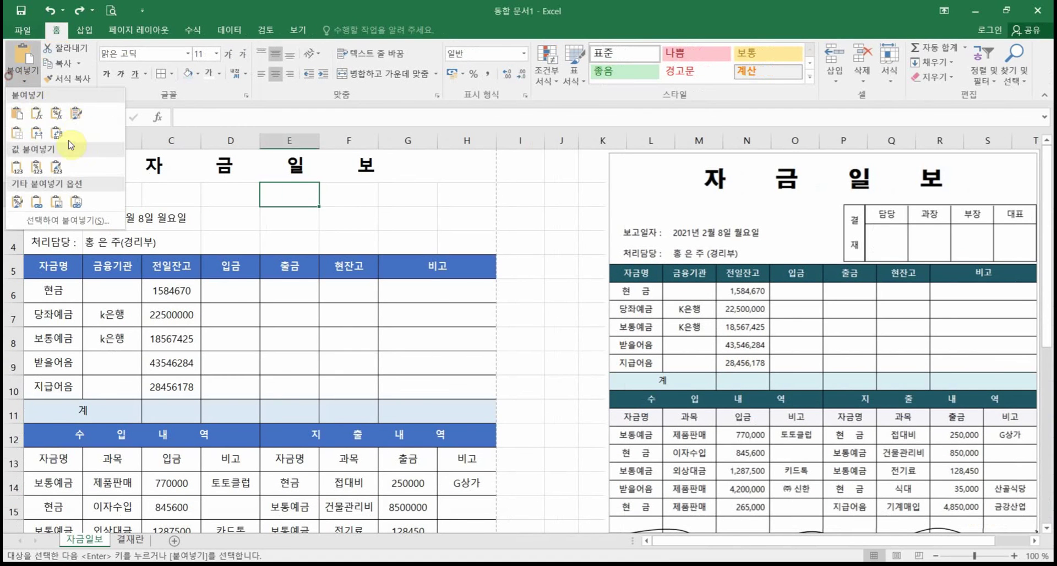
left_click(77, 202)
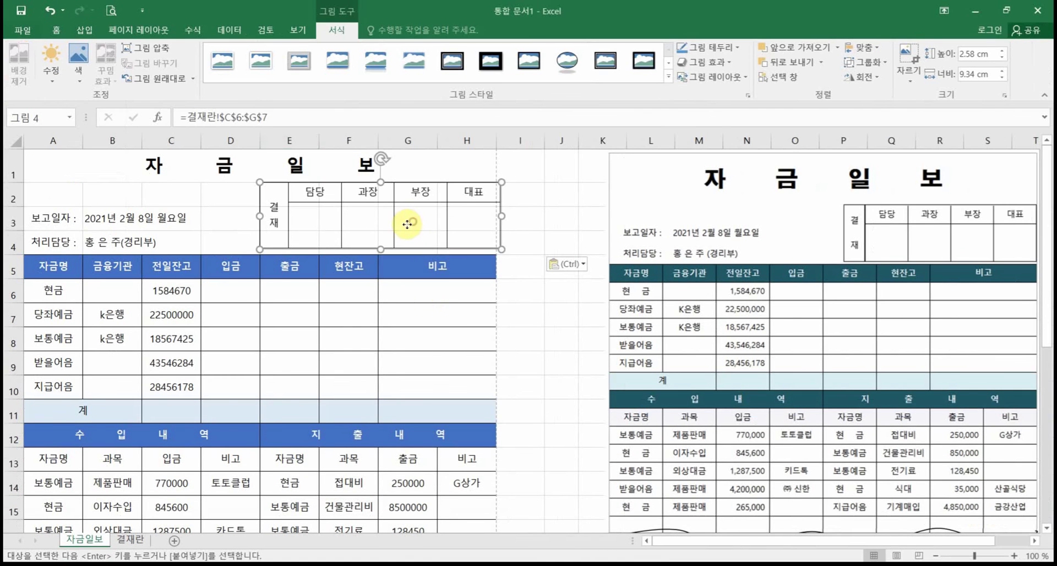
left_click_drag(406, 224, 402, 229)
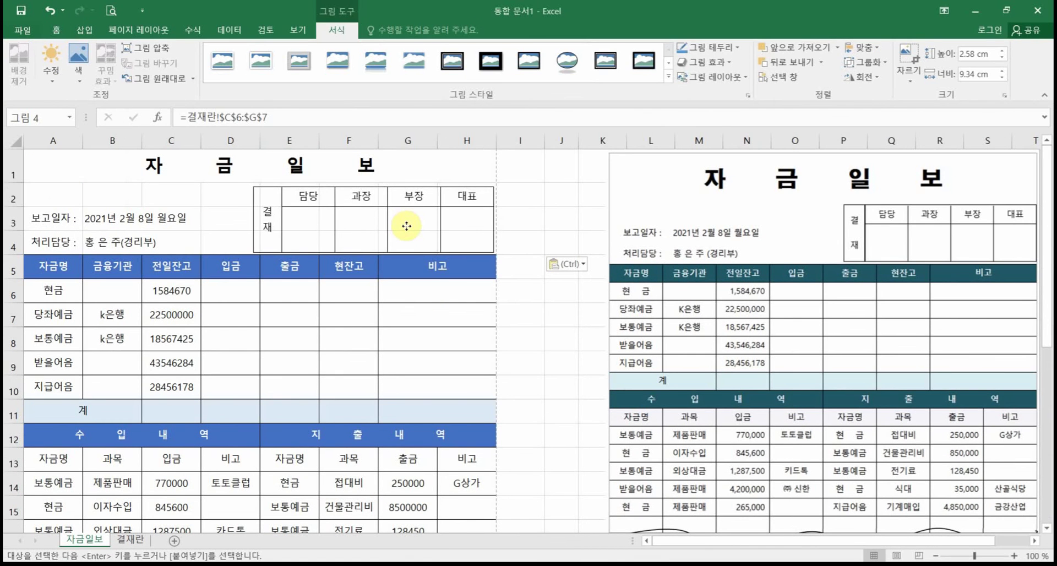
left_click(532, 224)
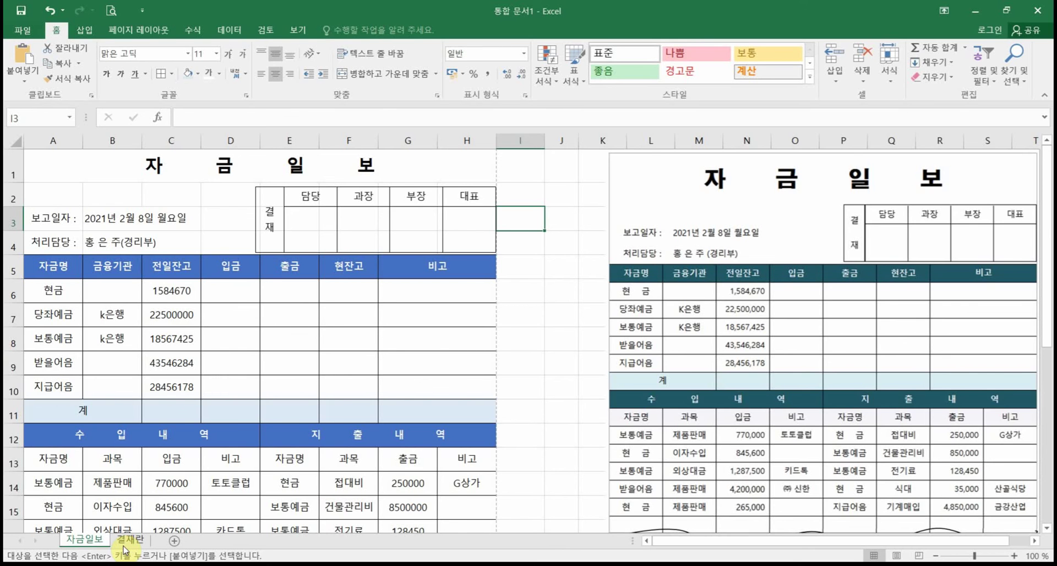
Step: On the 결재란 sheet, clear the copy marquee and make row 7 shorter
left_click(125, 542)
left_click(187, 396)
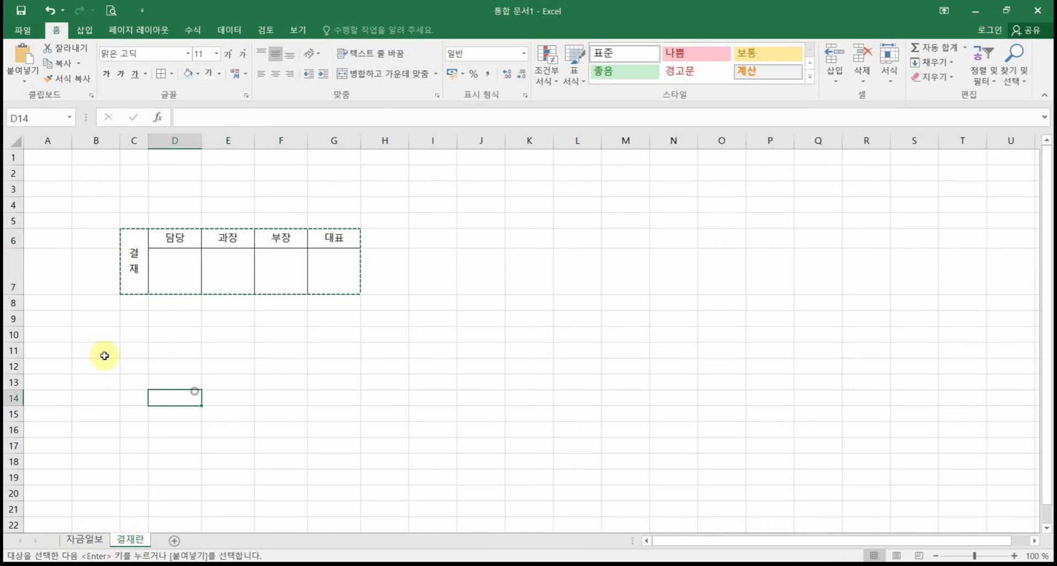
left_click(158, 330)
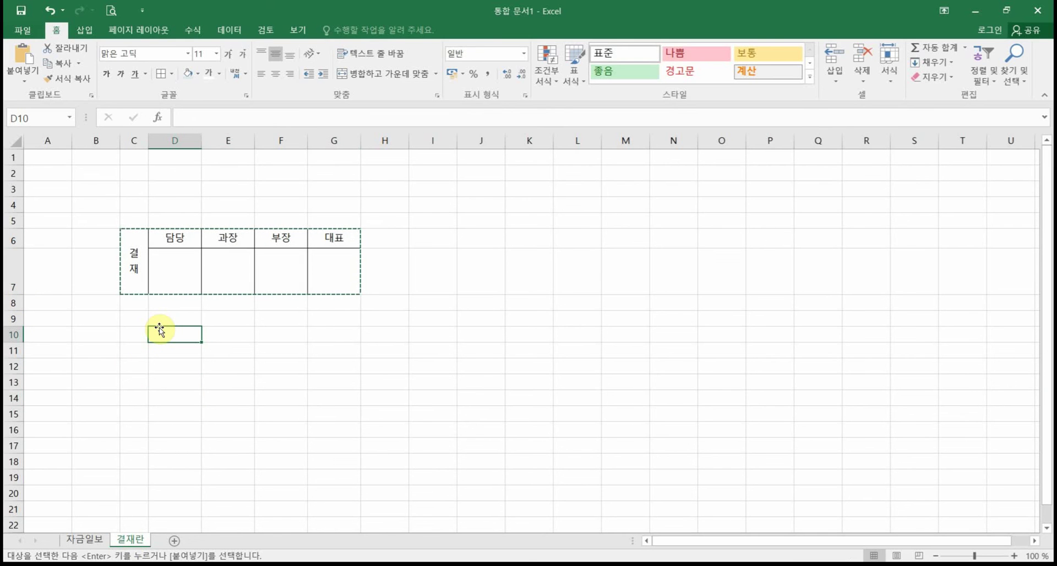
key("Escape")
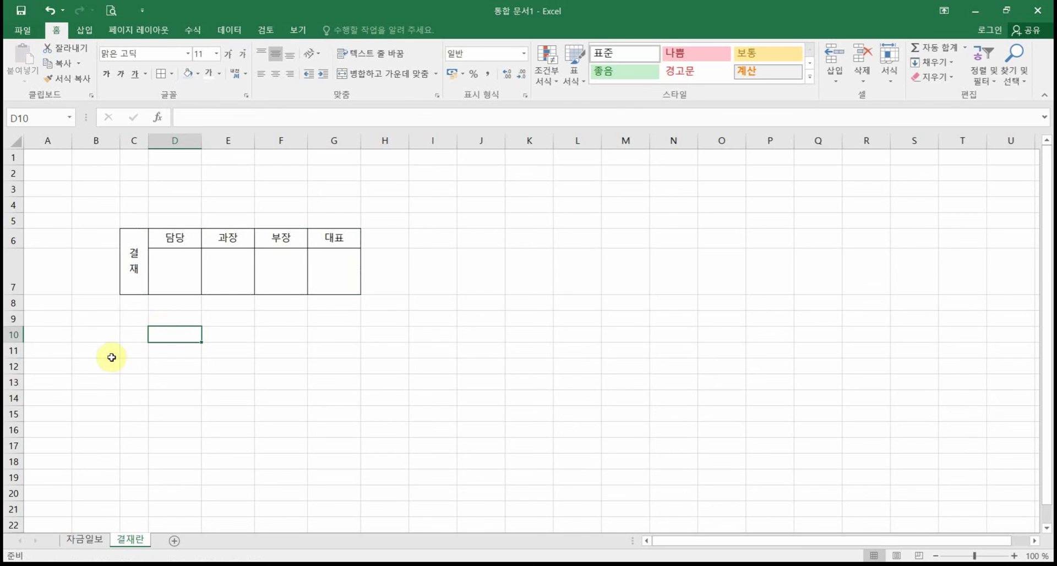
left_click(9, 273)
left_click_drag(15, 293, 17, 271)
left_click(88, 324)
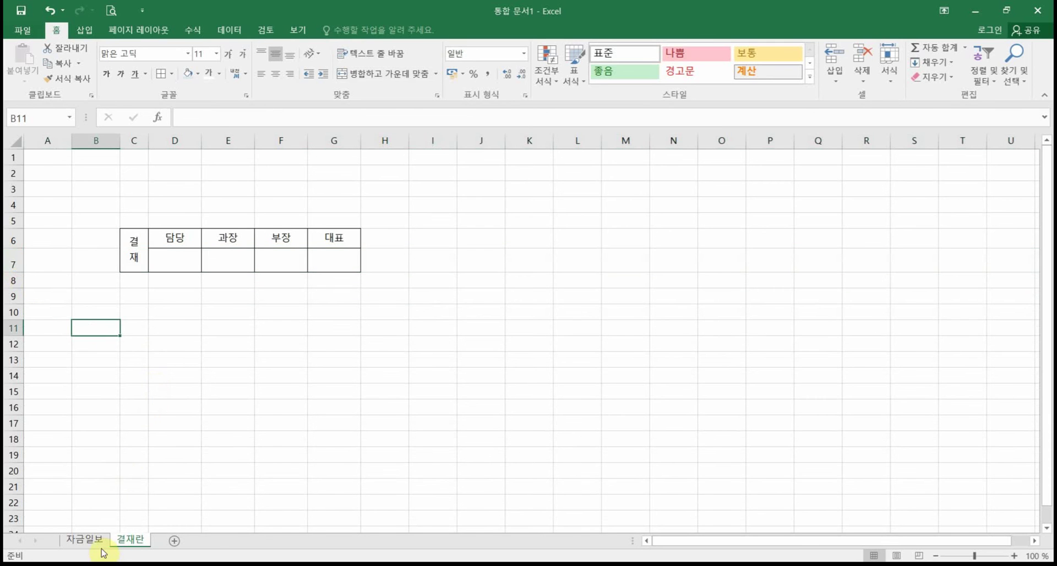
Step: Check the linked picture on 자금일보, then make 결재란 row 7 taller again
left_click(87, 539)
left_click(555, 334)
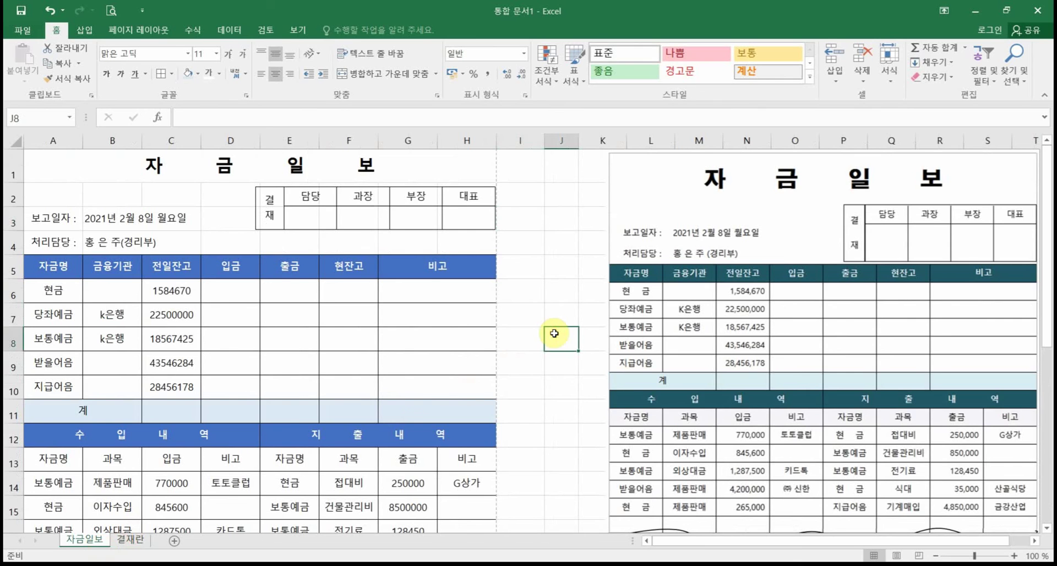
left_click(128, 541)
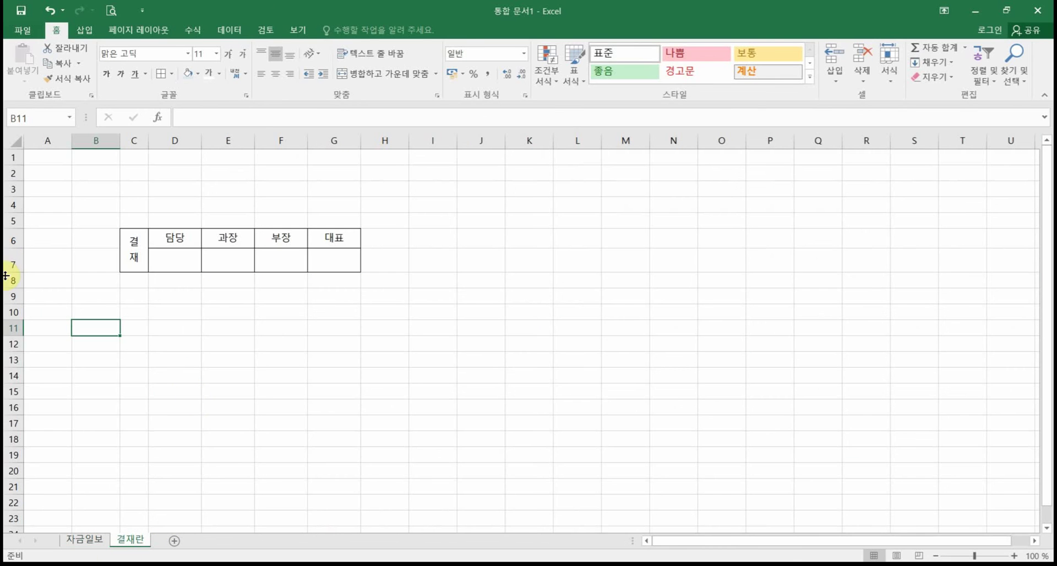
left_click_drag(17, 272, 19, 290)
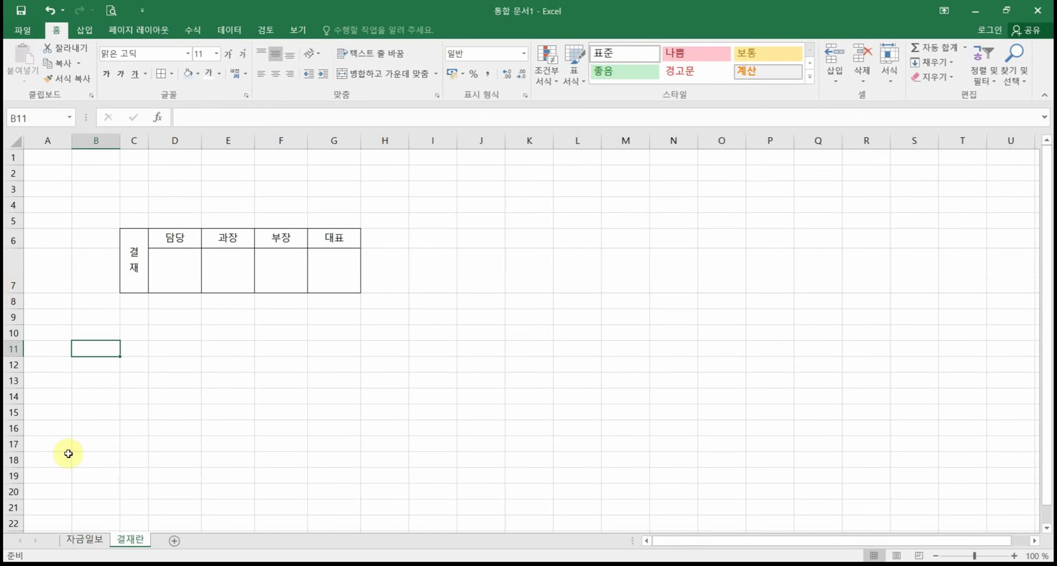
left_click(82, 540)
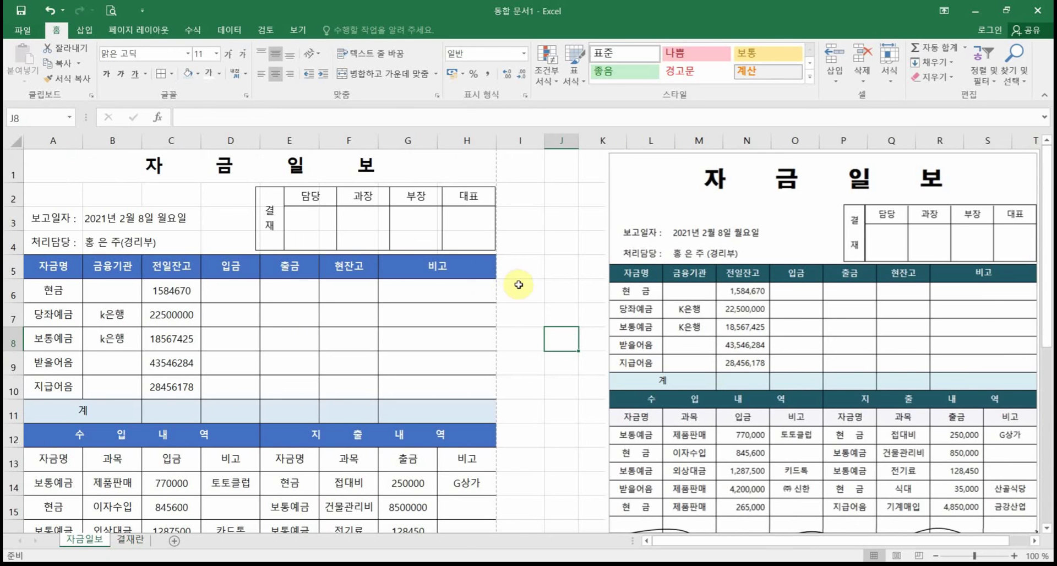
Step: Change the 부장 heading in F6 to 차장 and view the updated picture on 자금일보
left_click(130, 541)
left_click(283, 239)
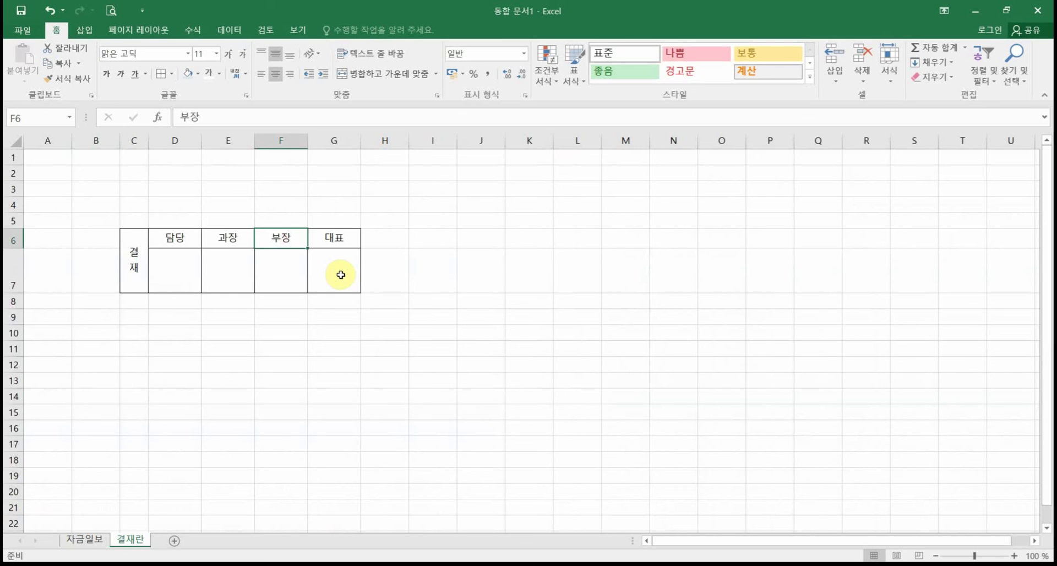
type("차장")
key("Return")
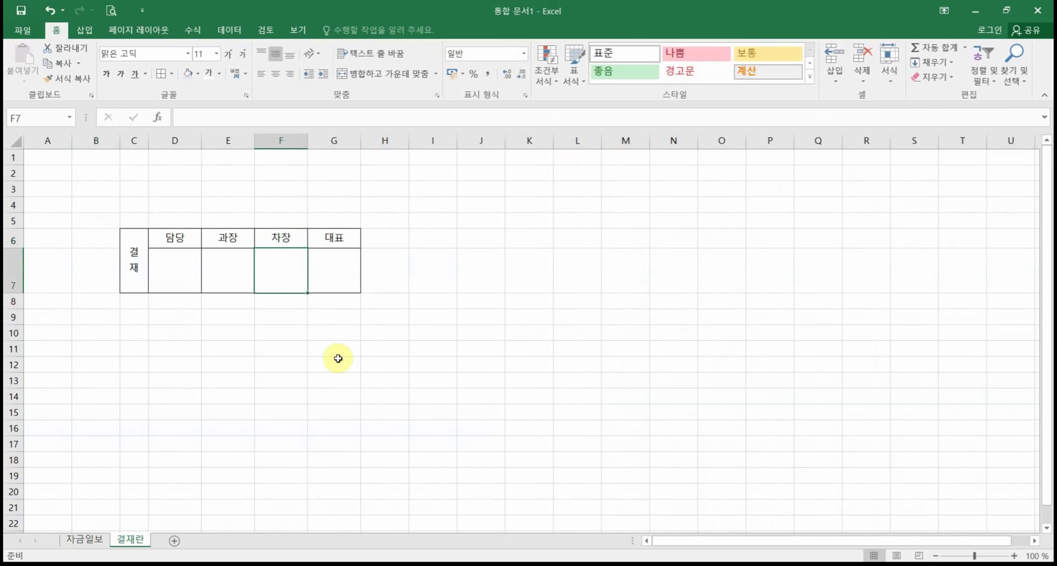
left_click(99, 539)
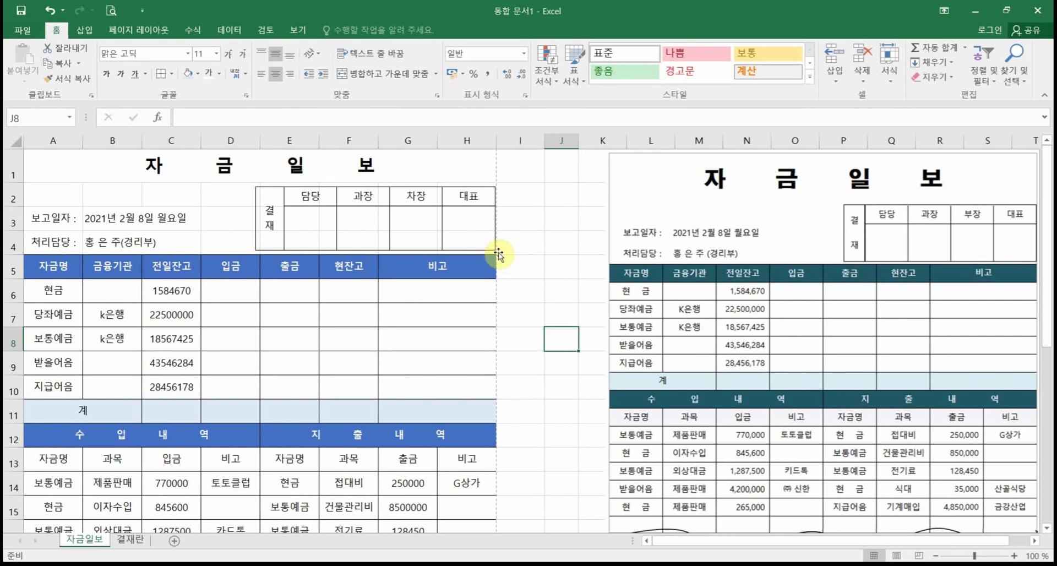
Step: Shift the approval-box picture slightly into alignment and show the 자금일보 print preview
left_click(454, 231)
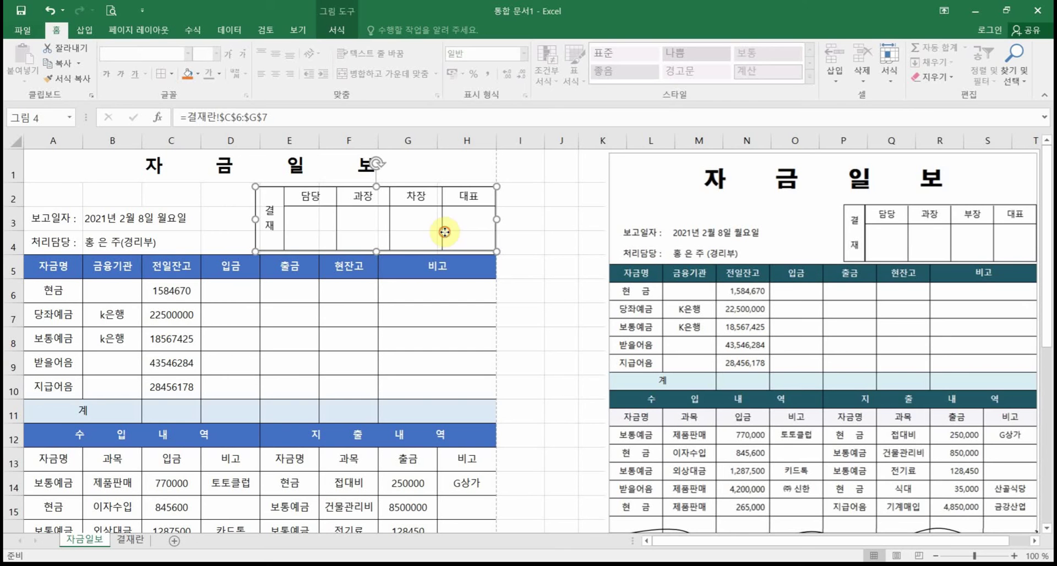
left_click(520, 242)
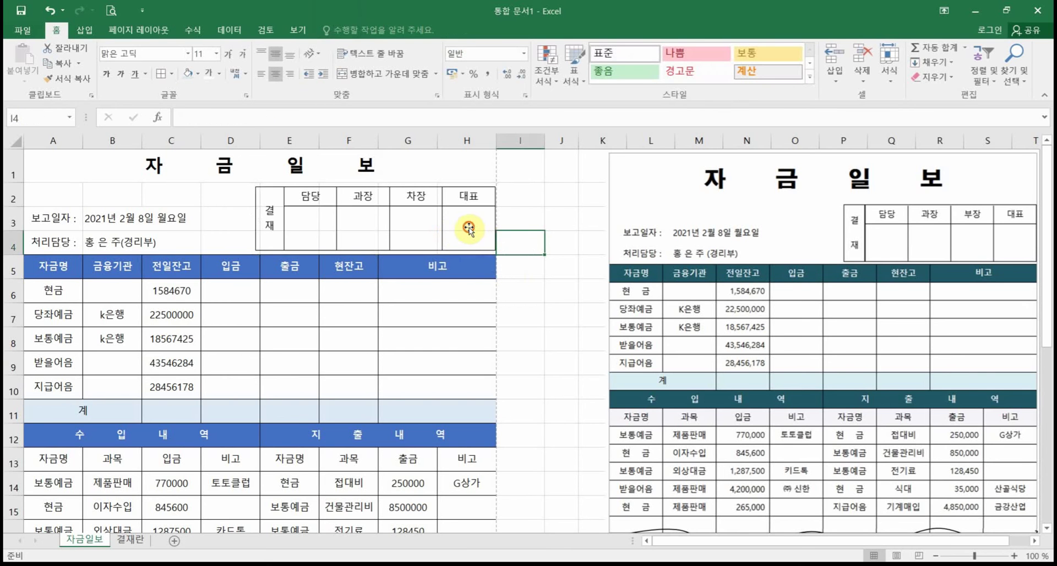
left_click(468, 227)
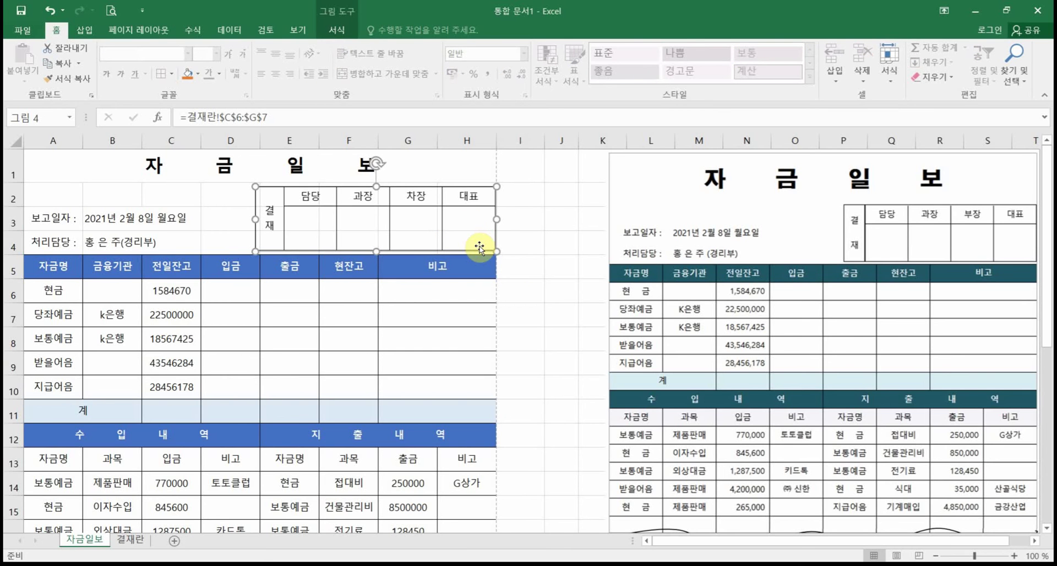
left_click_drag(460, 220, 462, 226)
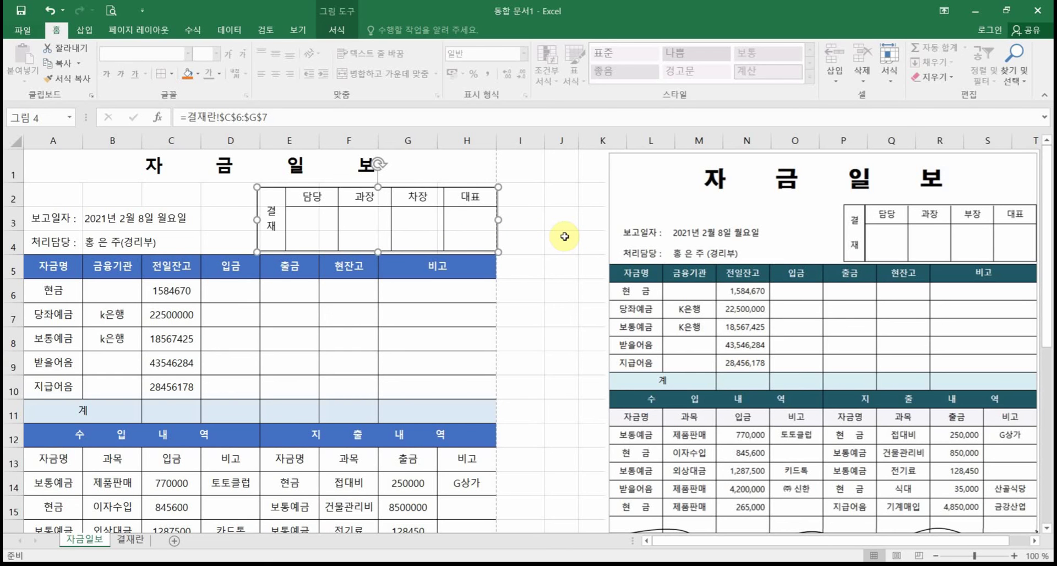
left_click(111, 9)
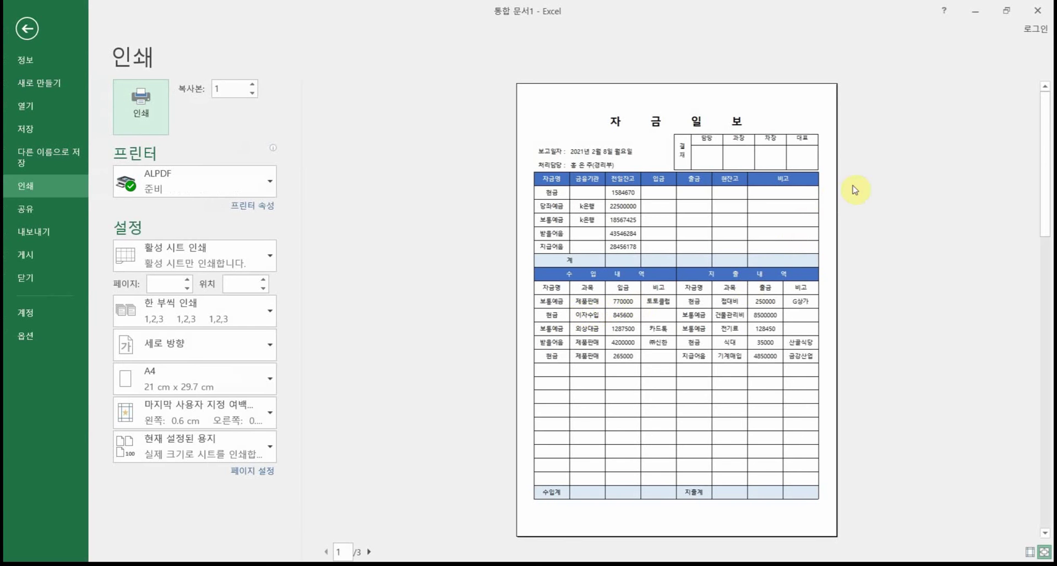
Step: Shrink the approval picture slightly and nudge it right, rechecking the fit in print preview
left_click(1045, 552)
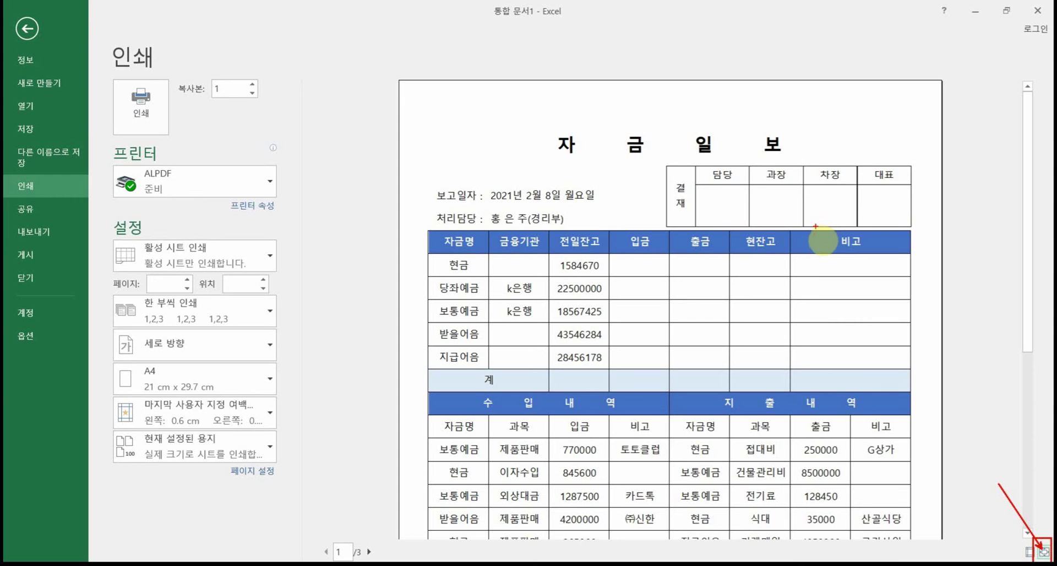
left_click(25, 28)
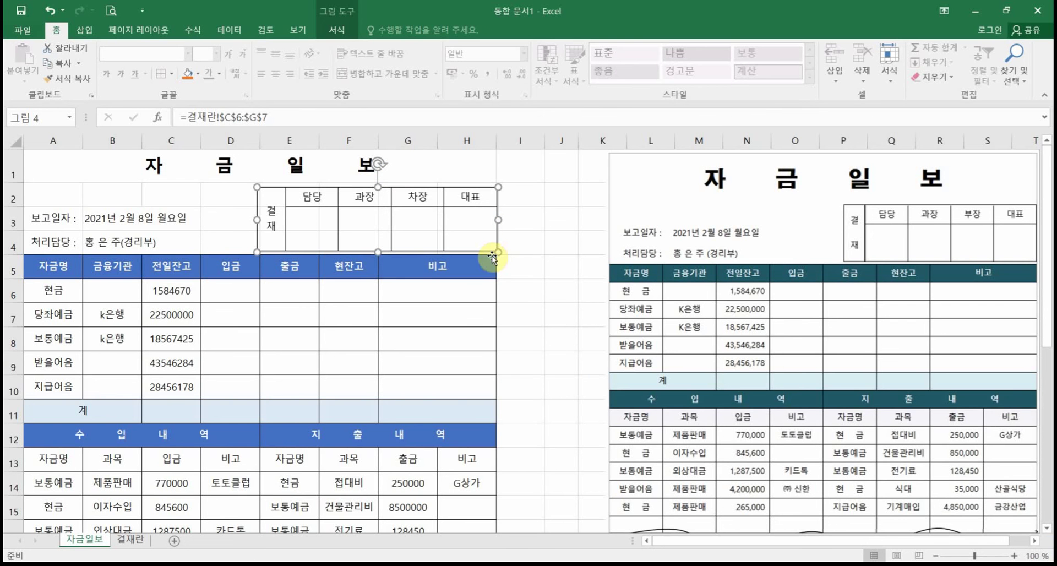
left_click_drag(492, 258, 492, 257)
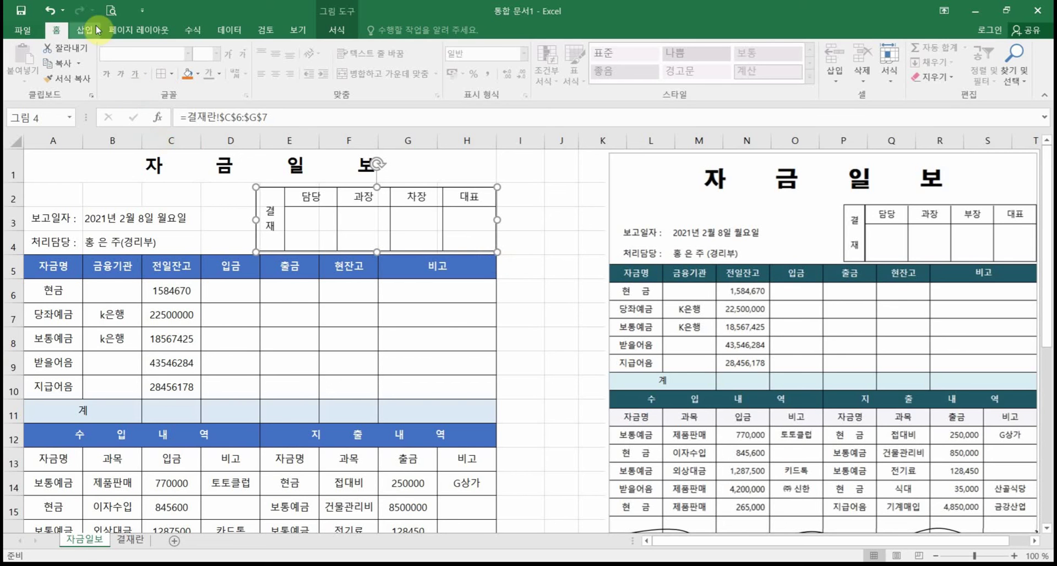
key("ctrl+p")
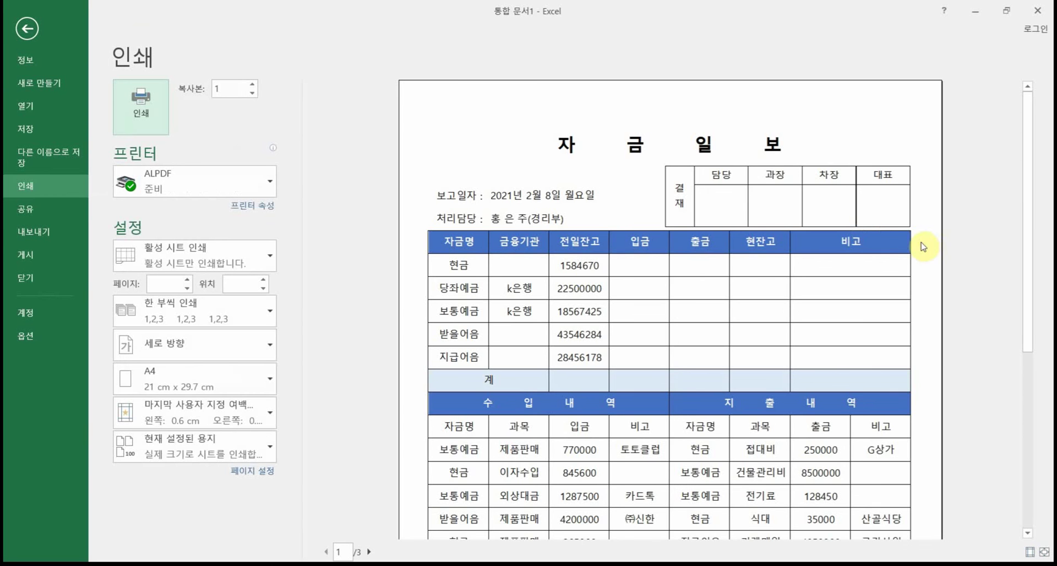
key("Escape")
key("Right")
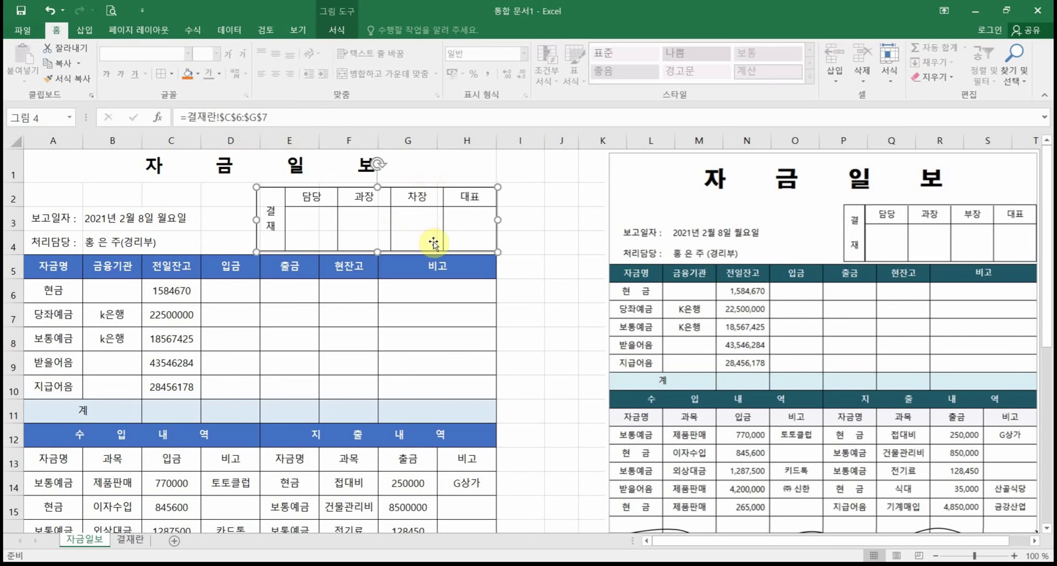
left_click(111, 12)
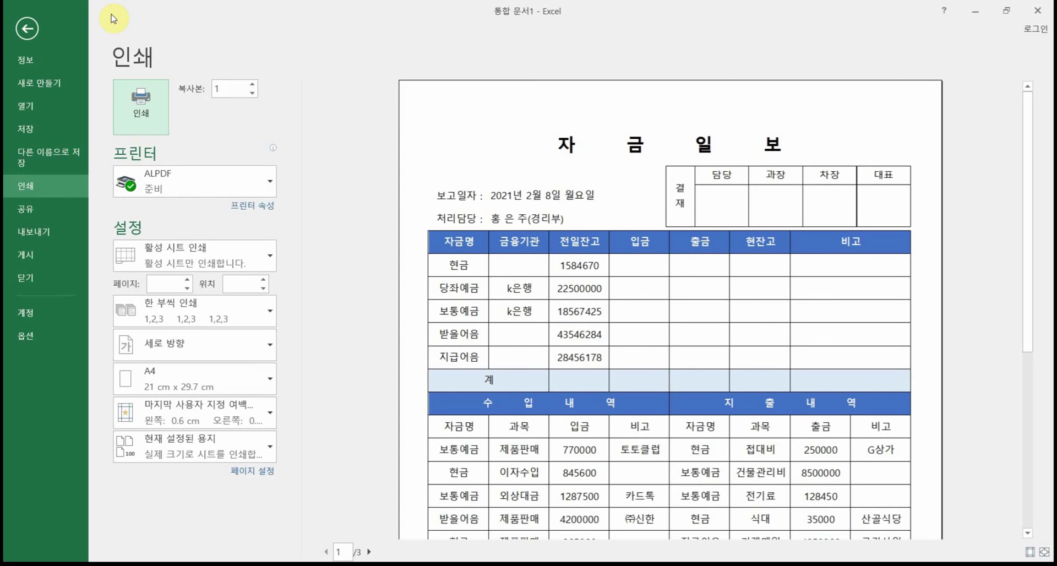
left_click(26, 29)
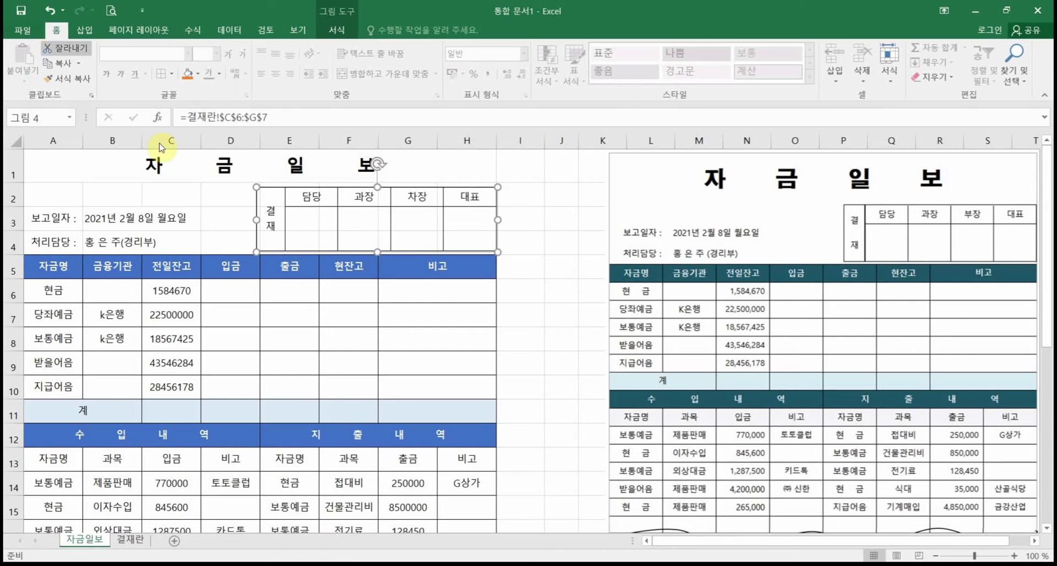
left_click(514, 386)
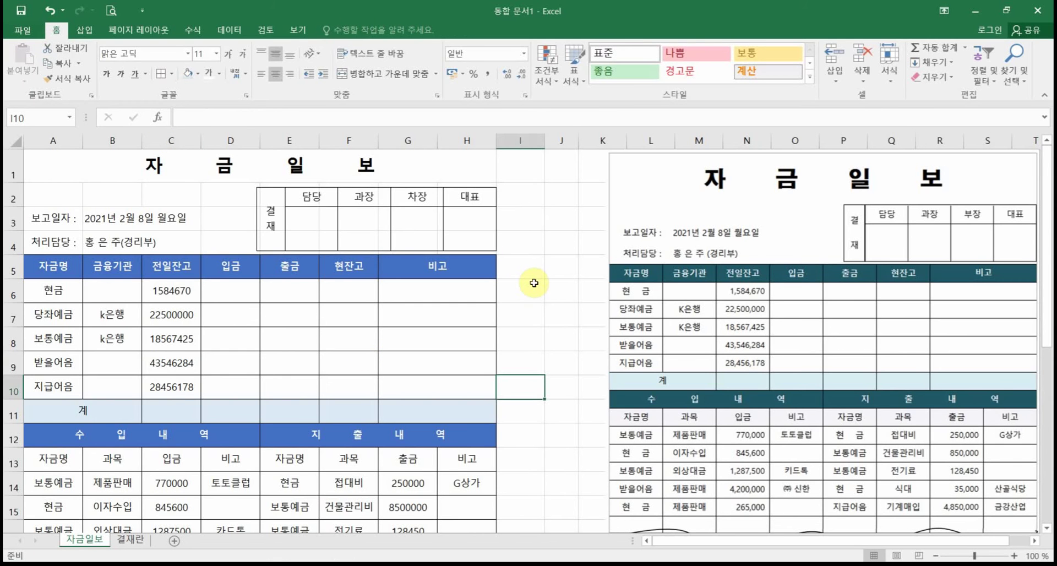
Step: Delete the extra pasted picture and review pages 1 and 2 of the print preview
left_click(746, 298)
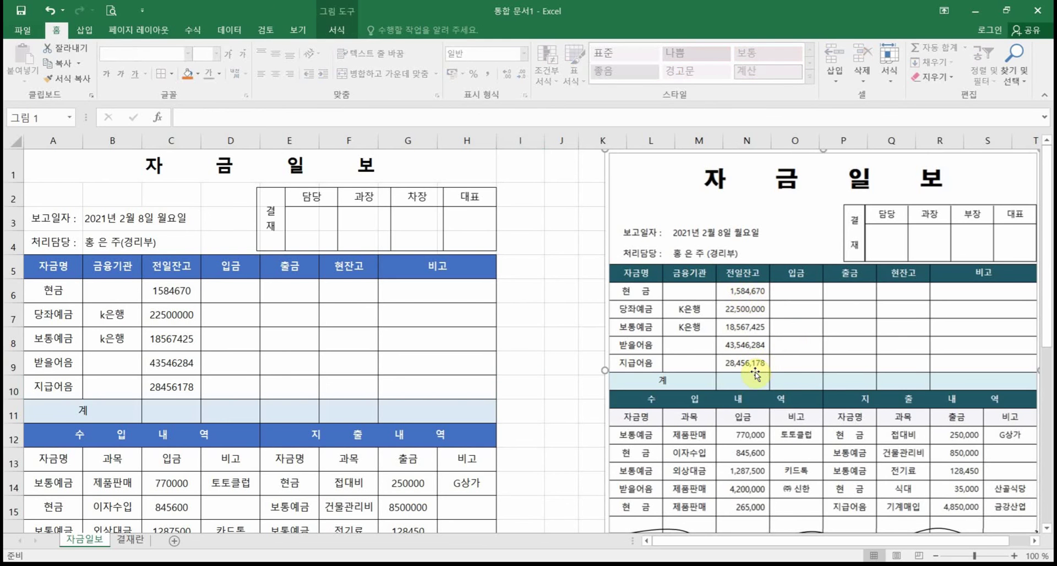
key("Delete")
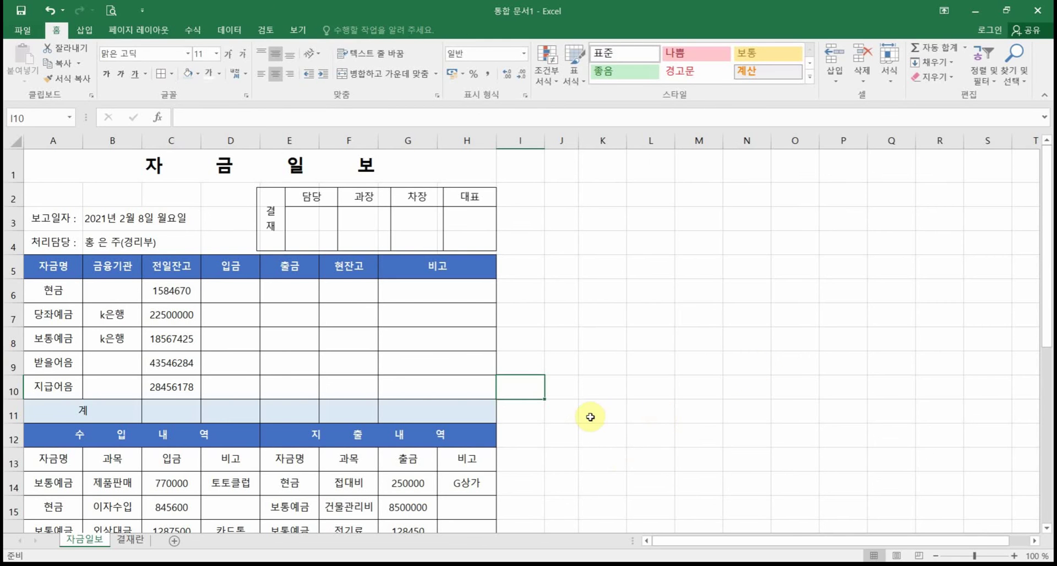
left_click(110, 10)
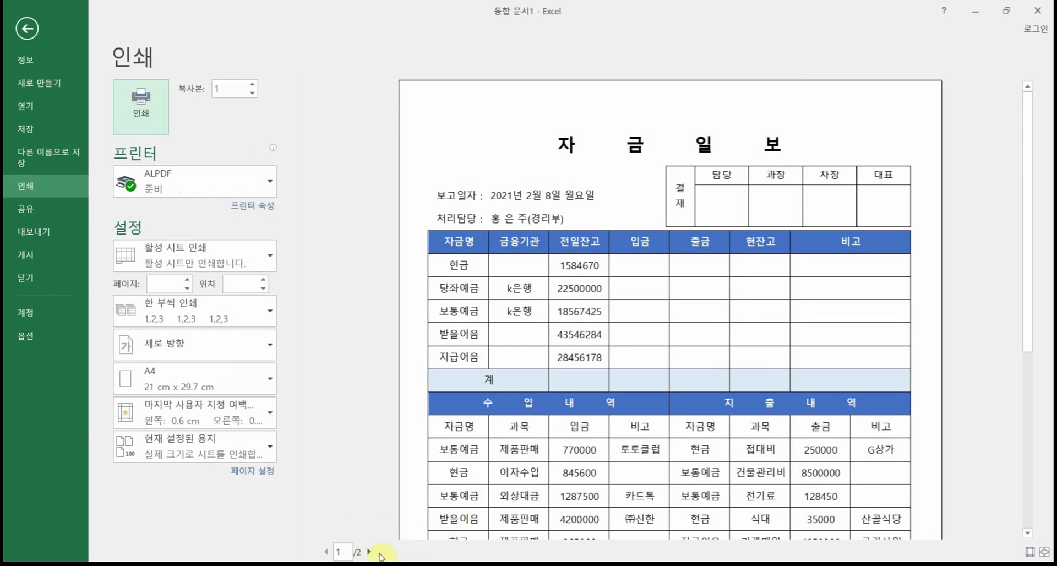
left_click(1044, 552)
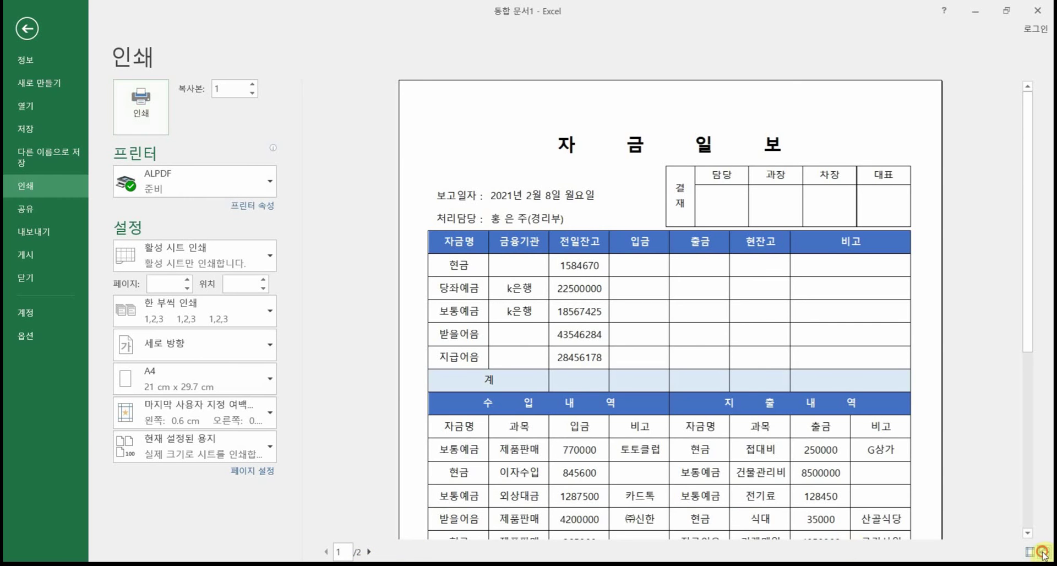
left_click(1036, 551)
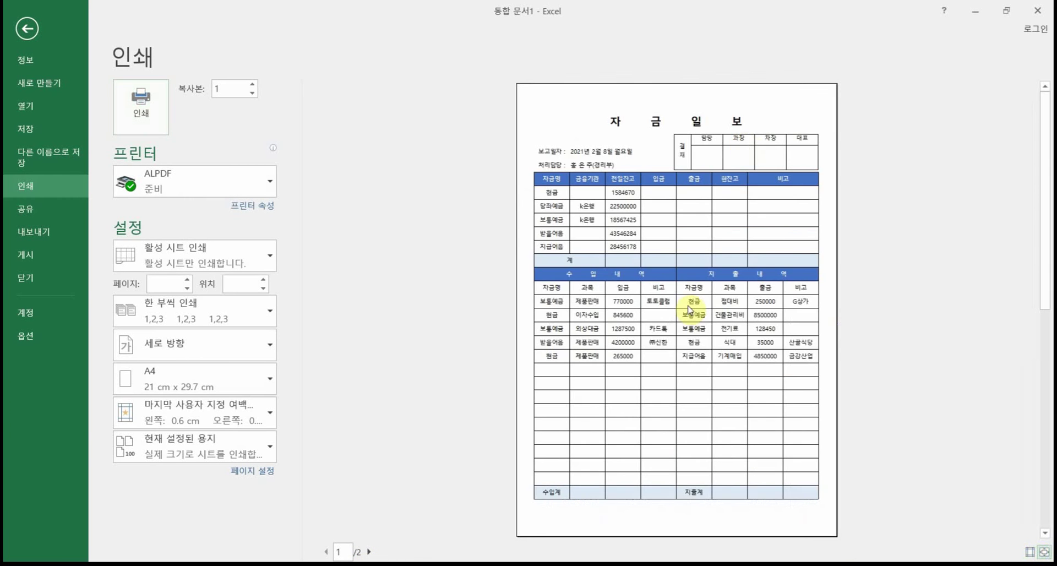
left_click(370, 552)
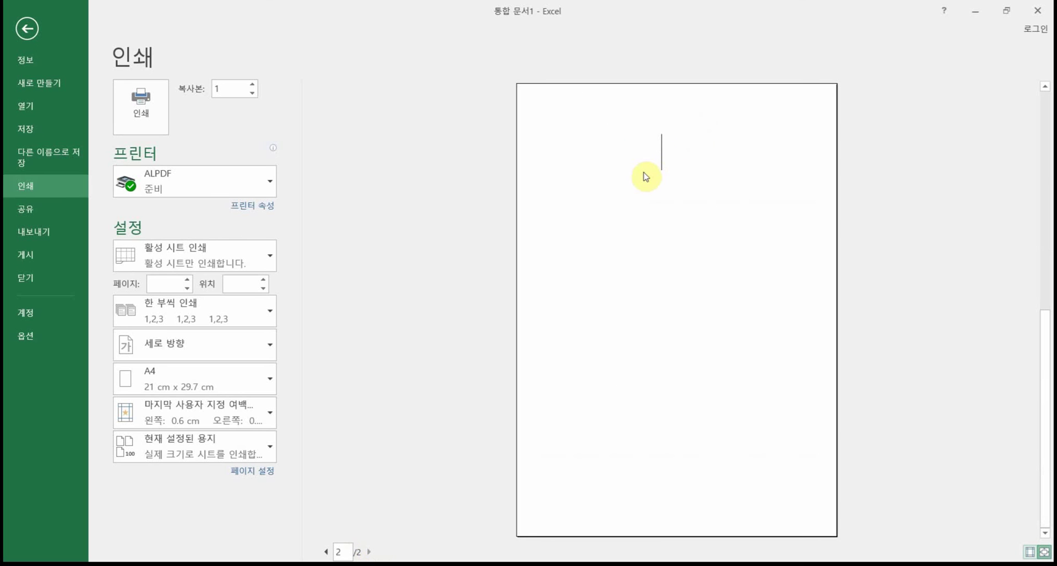
left_click(325, 552)
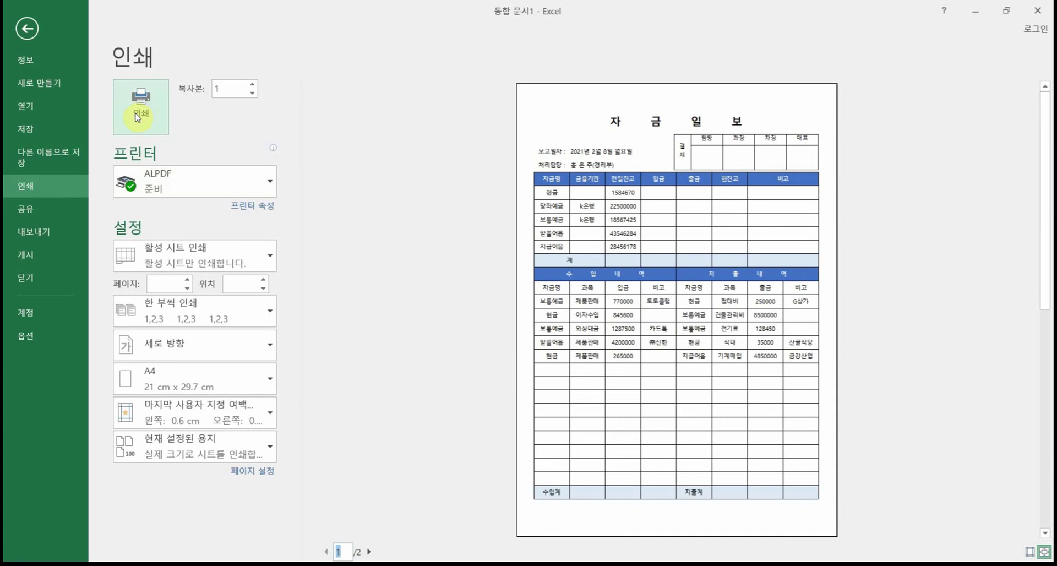
left_click(24, 33)
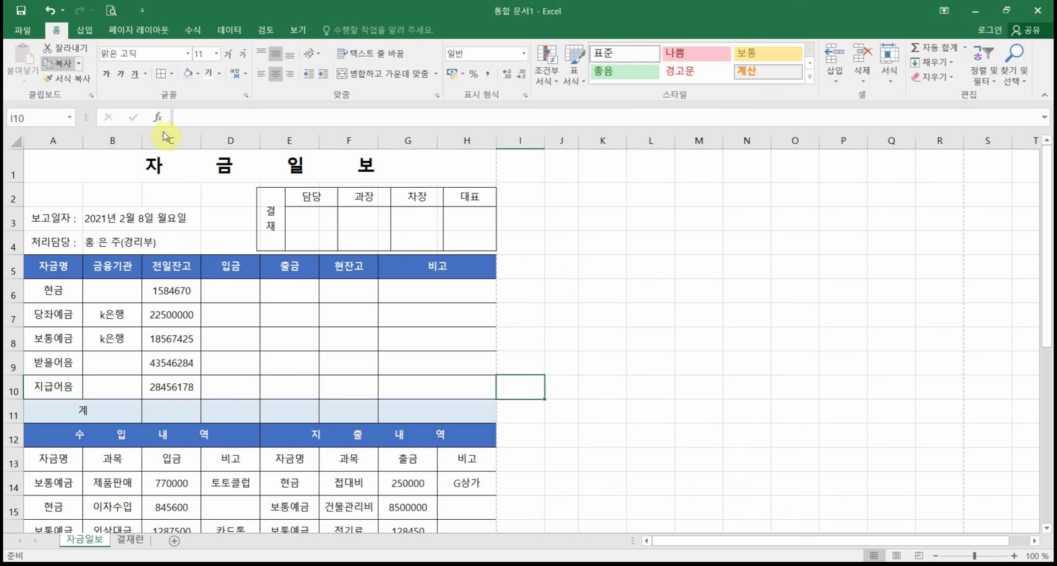
Step: Move the 결재 picture slightly left within column H and confirm a 1-page print preview
left_click(436, 221)
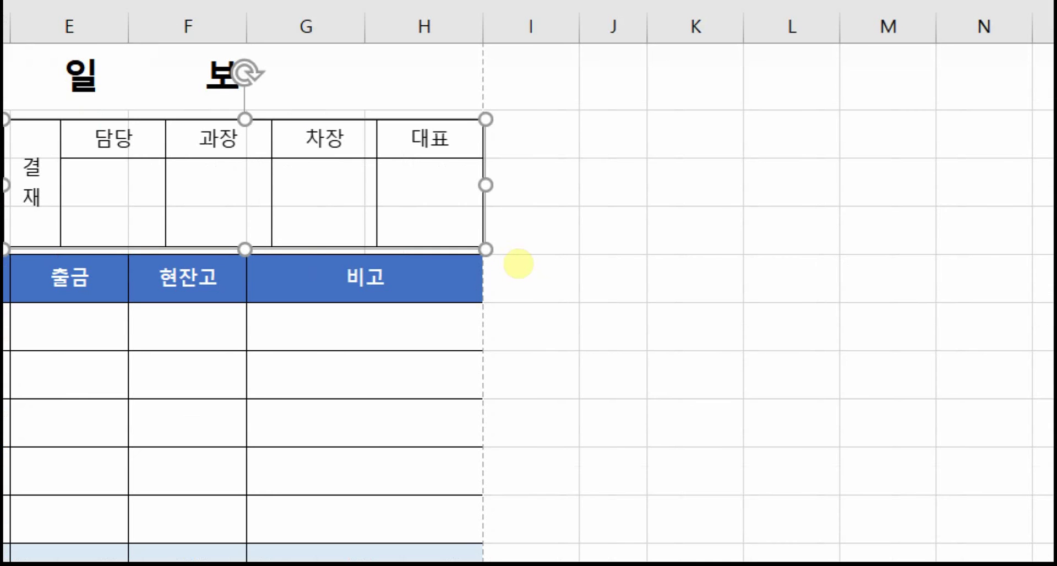
mouse_move(474, 101)
left_mouse_down()
mouse_move(502, 165)
mouse_move(510, 268)
left_mouse_up()
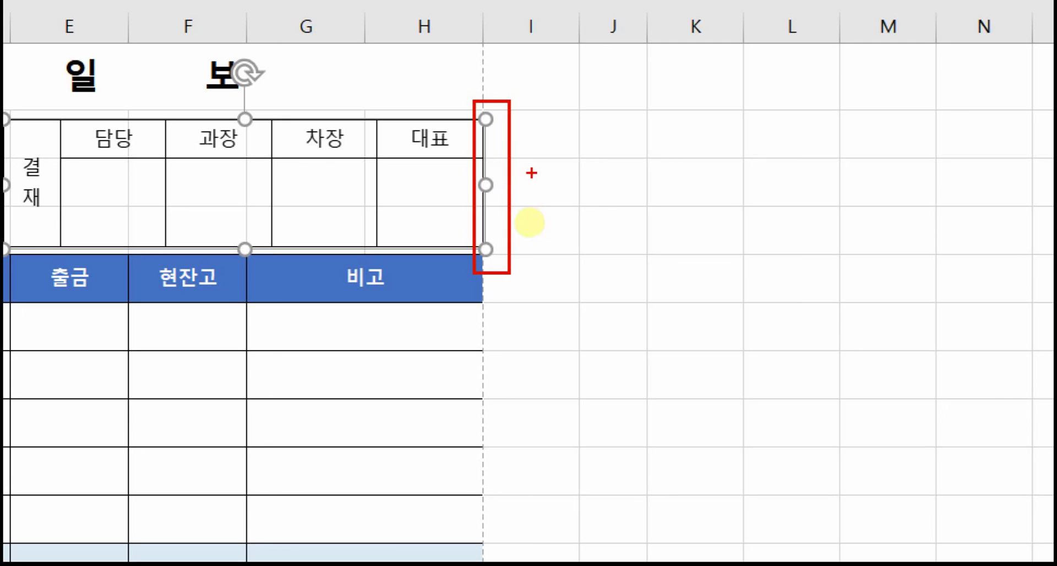
left_click_drag(509, 177, 659, 145)
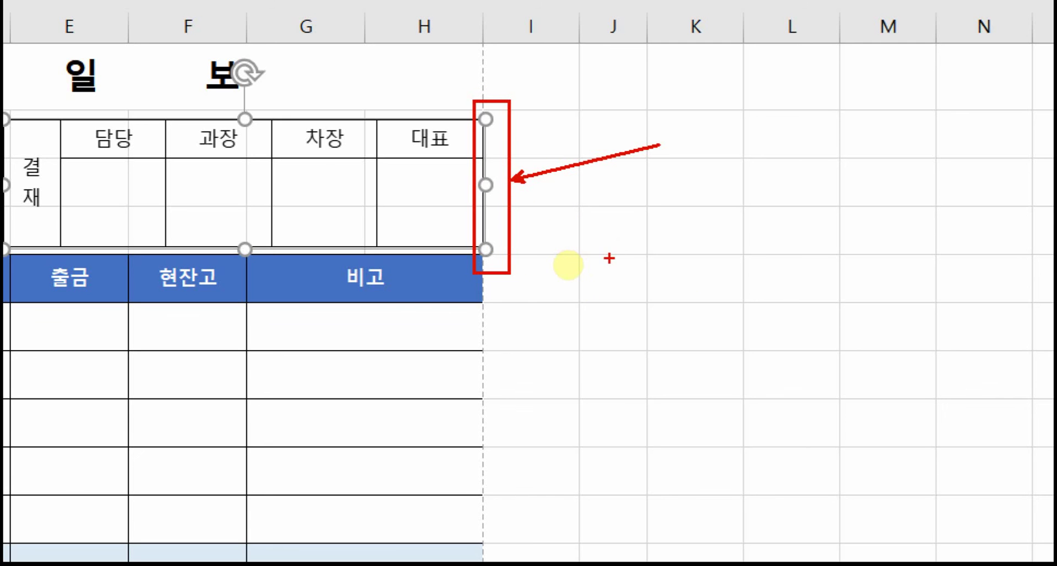
key("Escape")
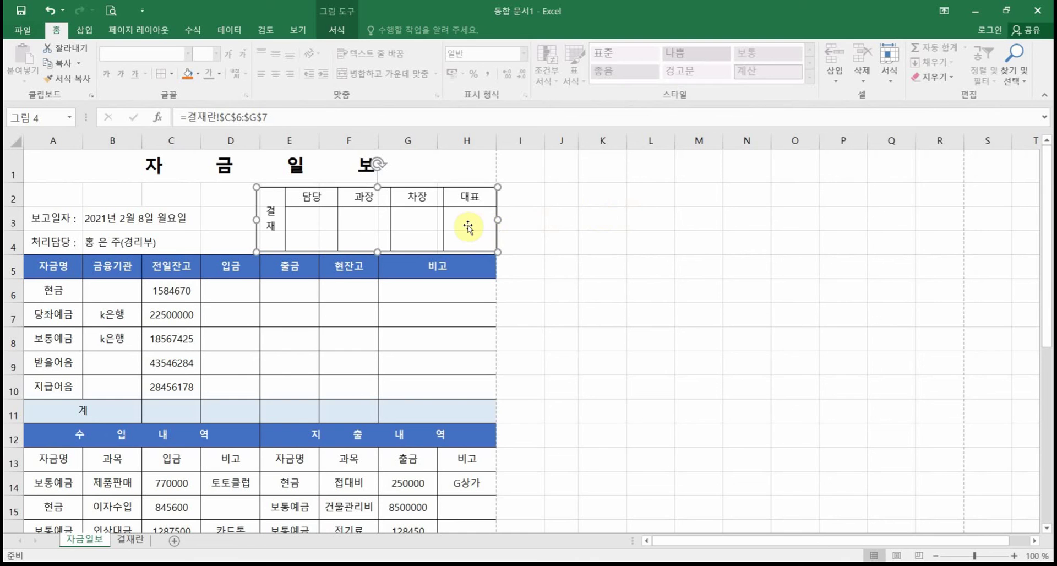
left_click_drag(465, 224, 463, 223)
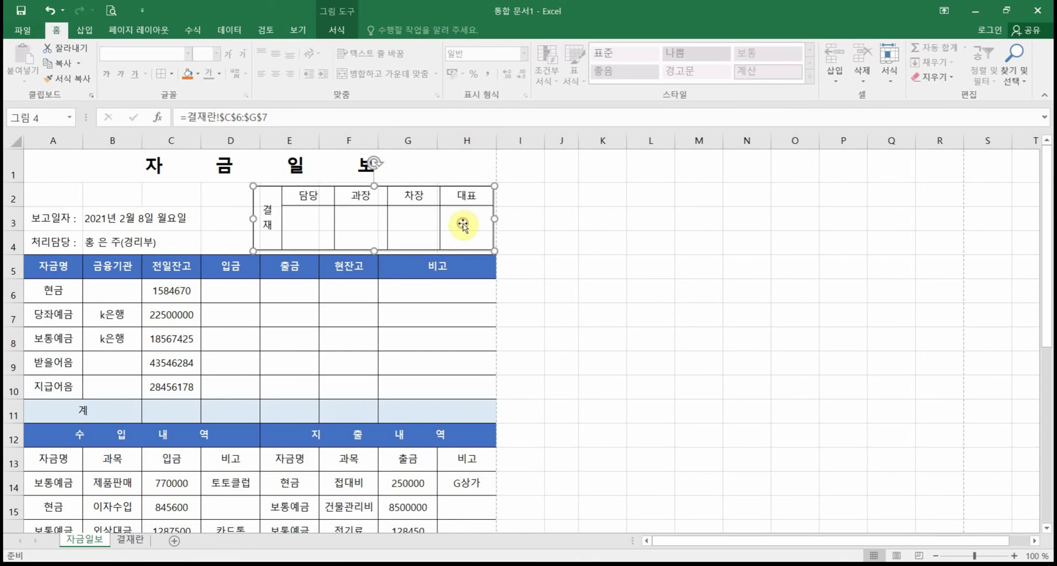
left_click(110, 12)
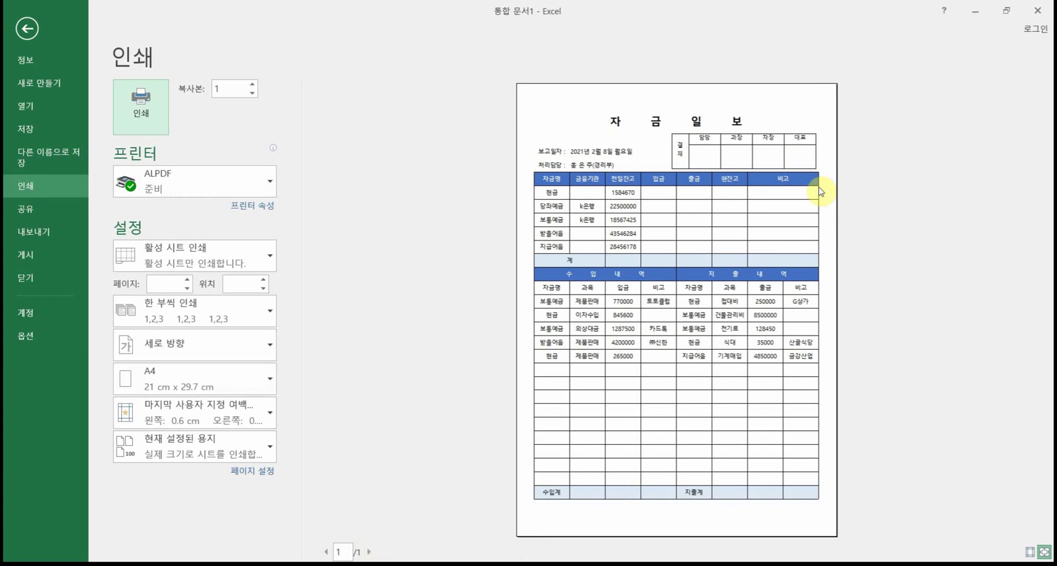
Step: Zoom the previewed page, then return to the 자금일보 worksheet and deselect the picture
left_click(805, 159)
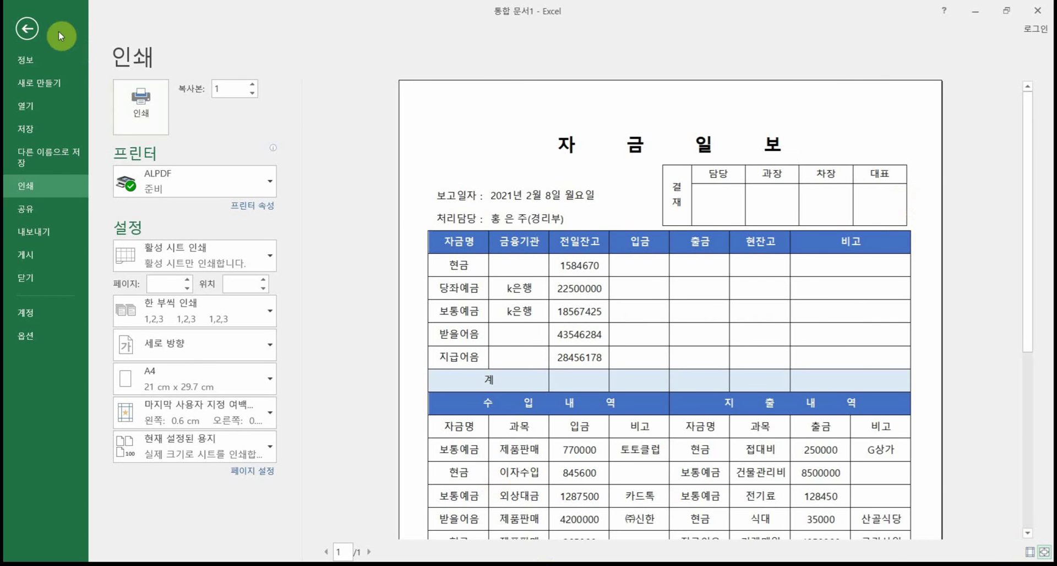
left_click(27, 29)
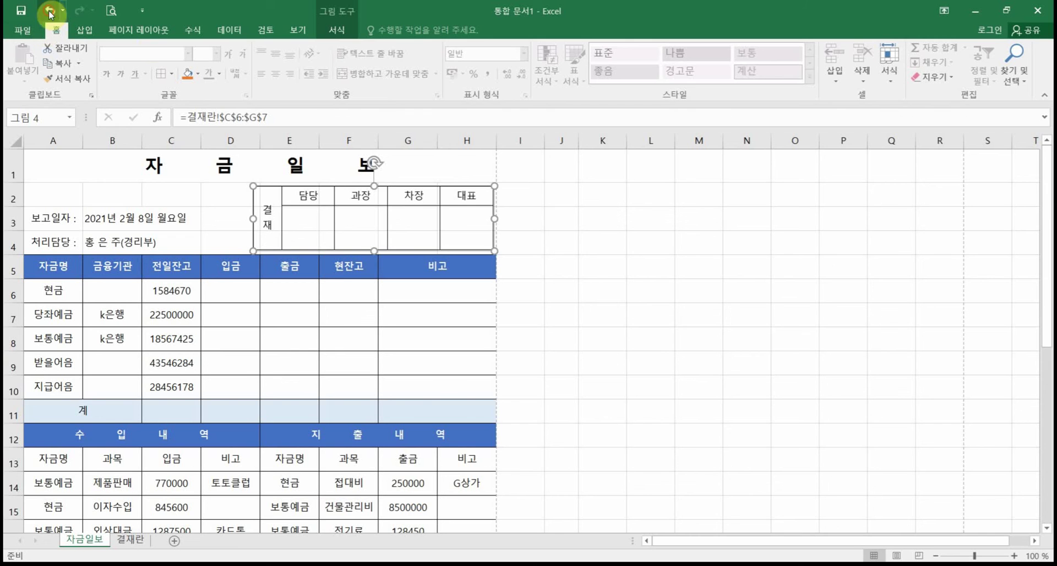
left_click(550, 197)
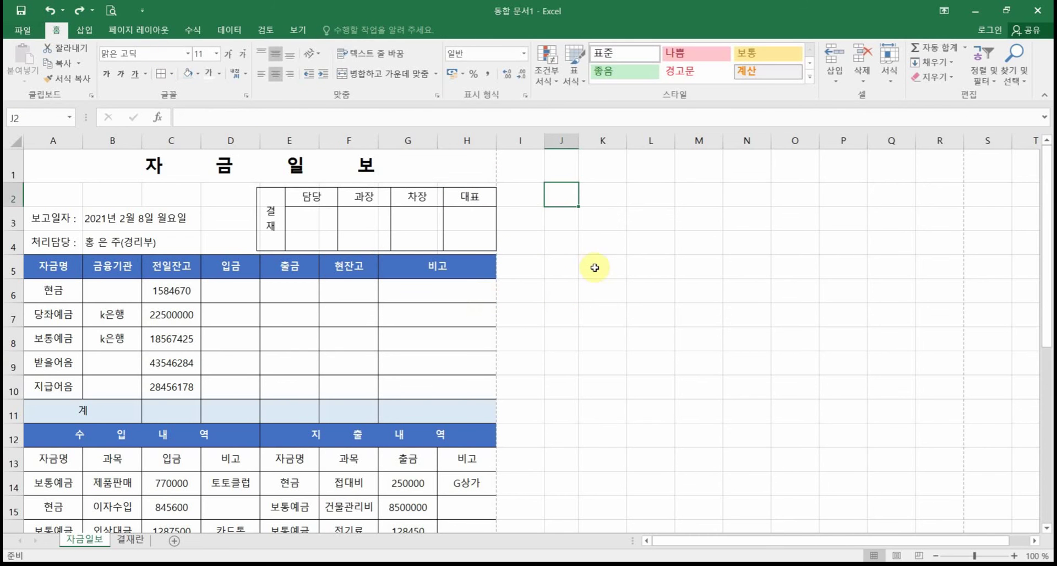
scroll(551, 272, "down", 6)
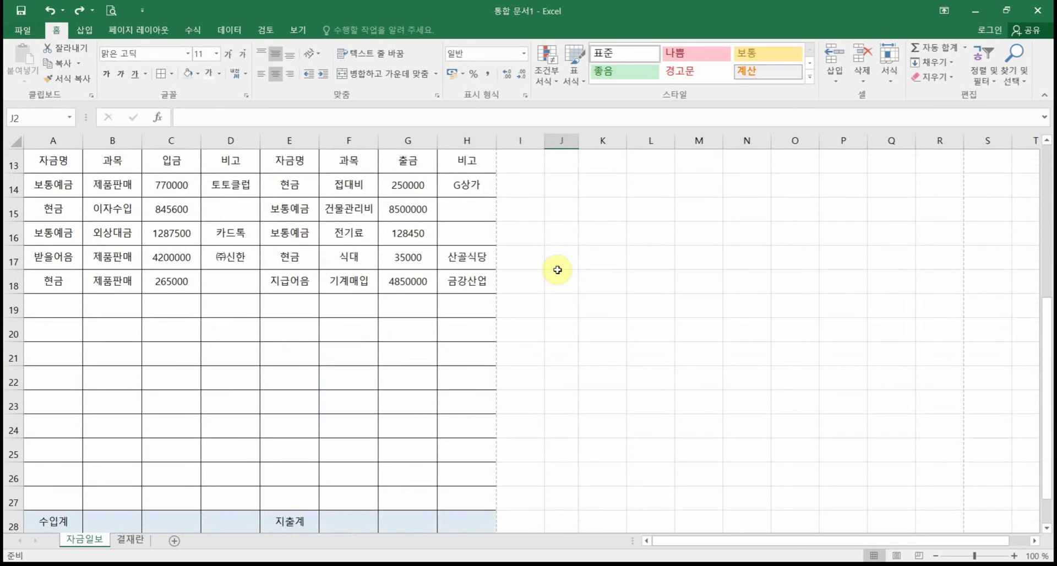
scroll(558, 269, "up", 6)
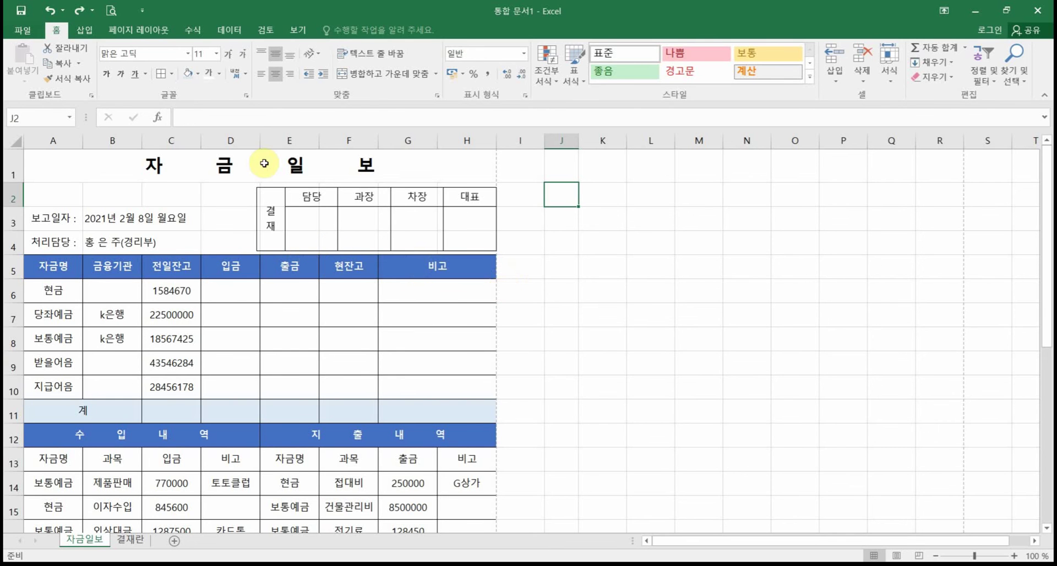
left_click_drag(264, 163, 264, 375)
mouse_move(266, 486)
left_mouse_down()
mouse_move(279, 539)
mouse_move(283, 474)
left_mouse_up()
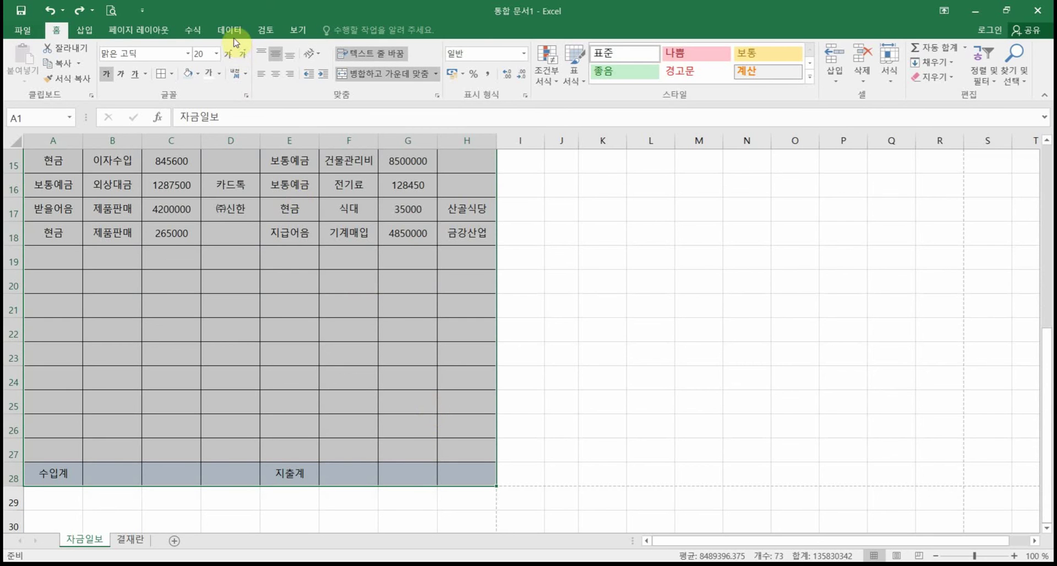
left_click(131, 34)
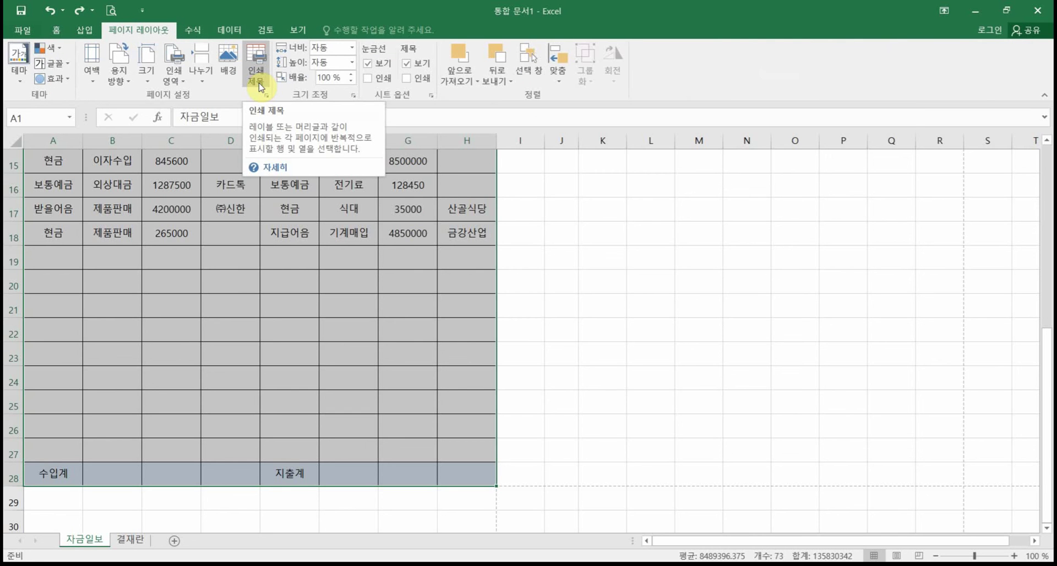
left_click(258, 83)
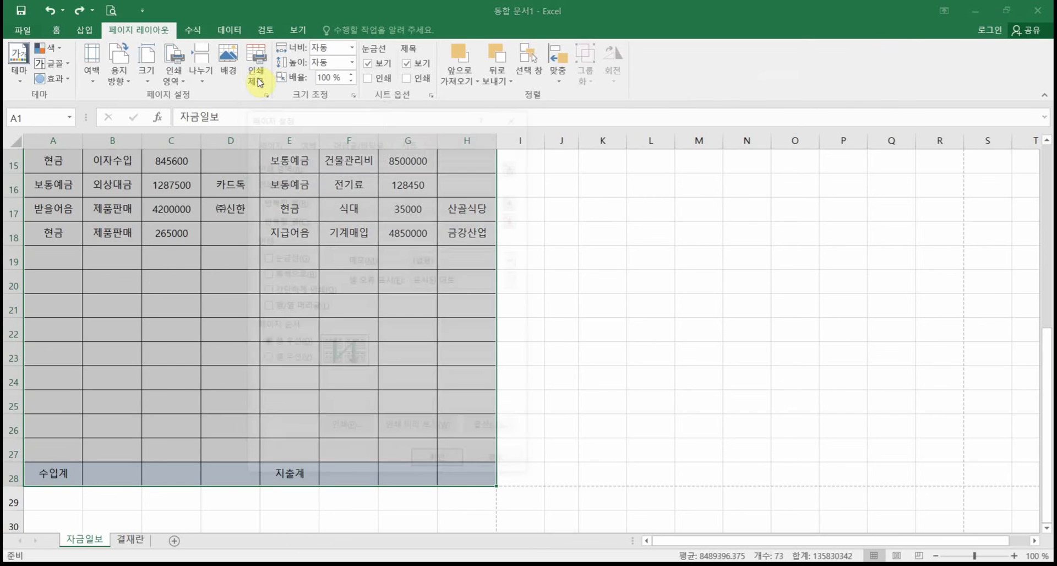
left_click(490, 469)
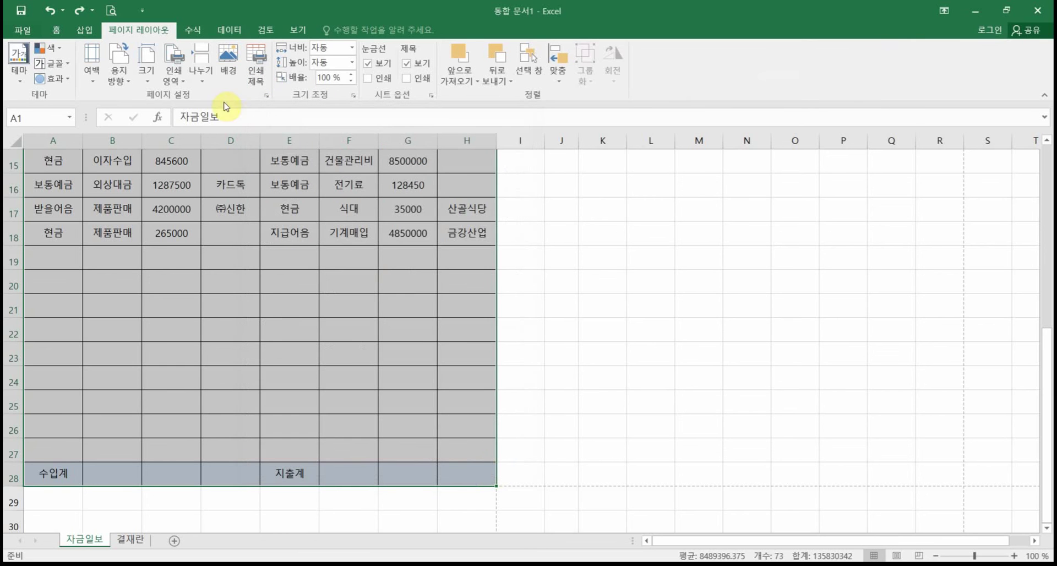
left_click(171, 74)
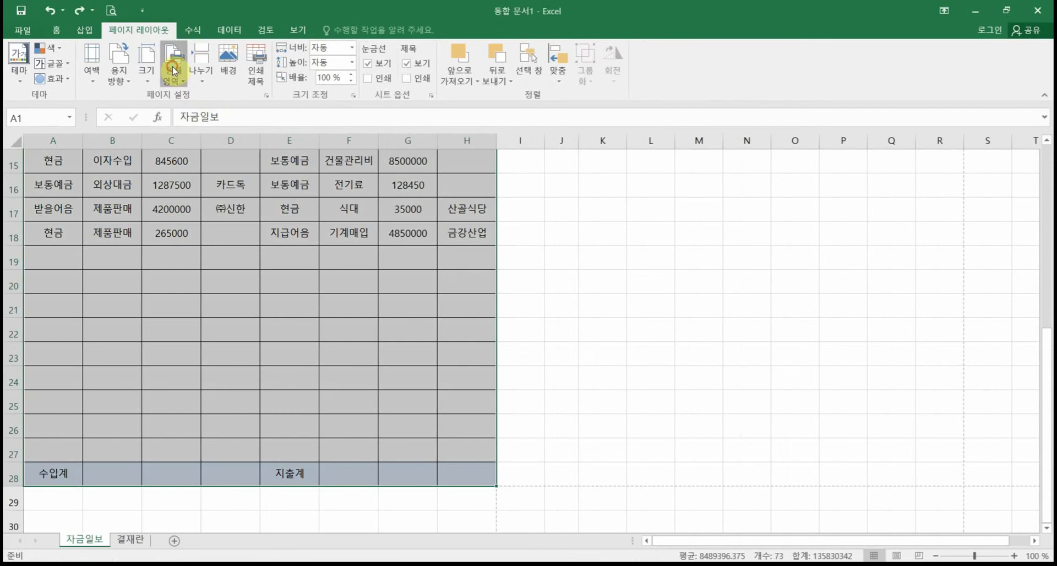
left_click(331, 137)
left_click(216, 100)
scroll(266, 246, "up", 5)
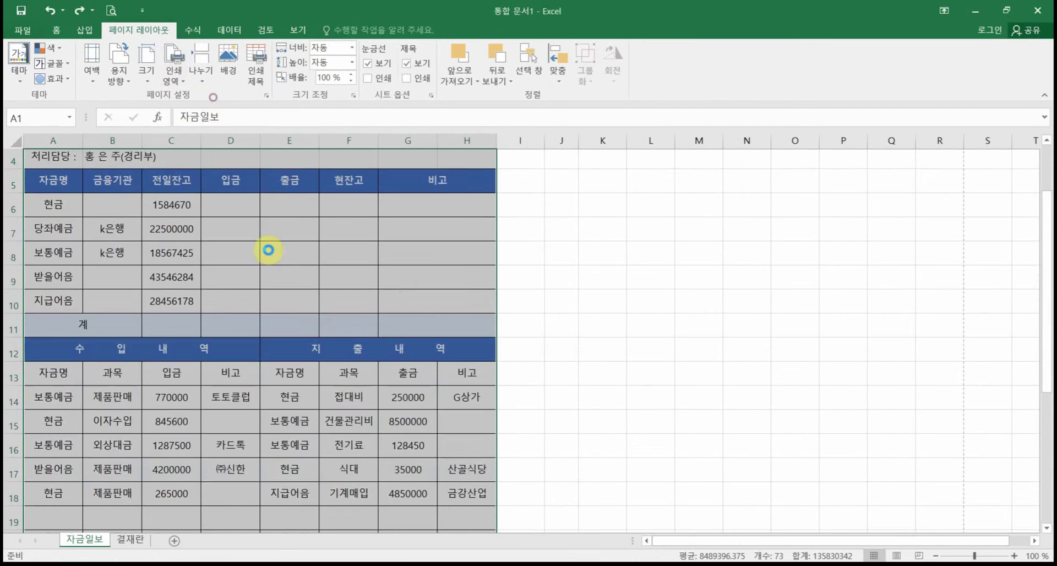
left_click(531, 328)
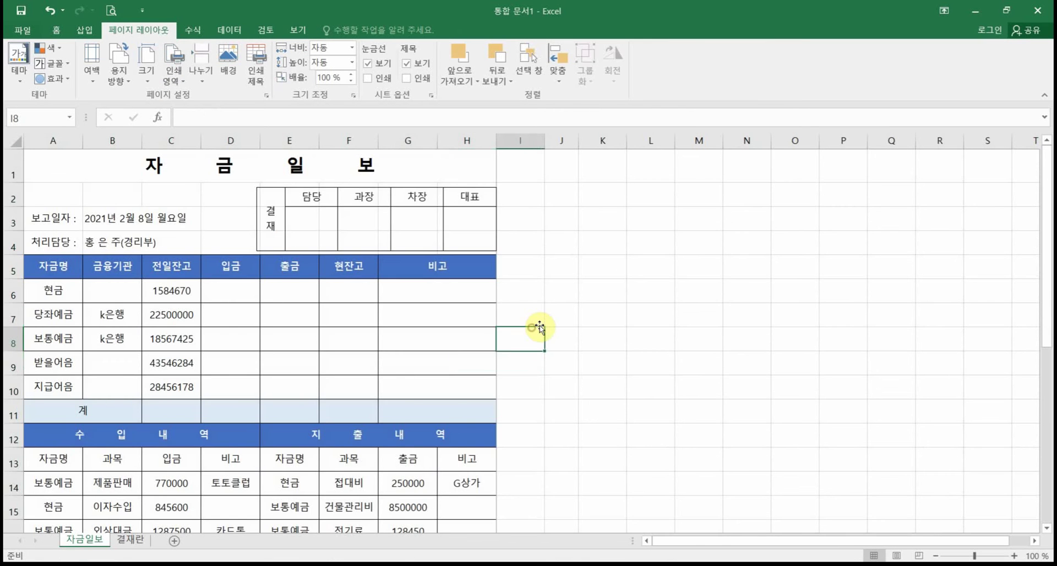
scroll(537, 327, "down", 4)
scroll(540, 328, "down", 2)
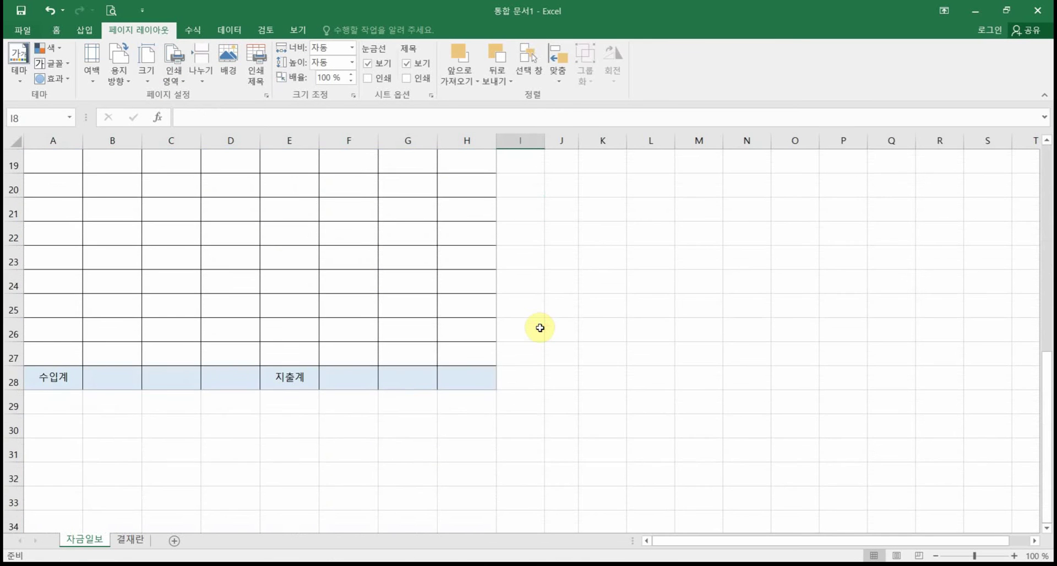
scroll(540, 328, "up", 1)
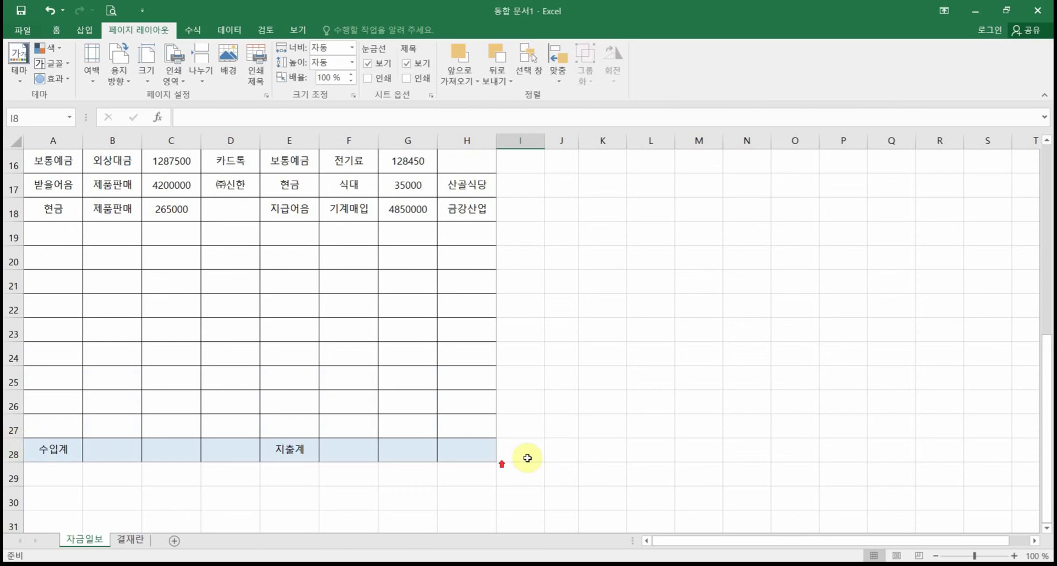
scroll(528, 453, "up", 1)
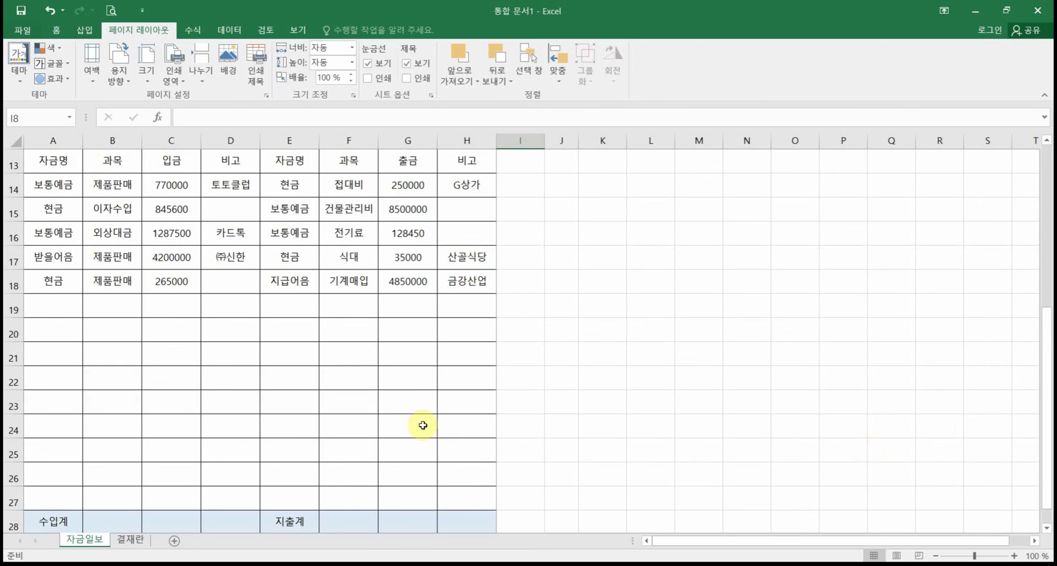
scroll(422, 424, "up", 2)
scroll(424, 421, "up", 3)
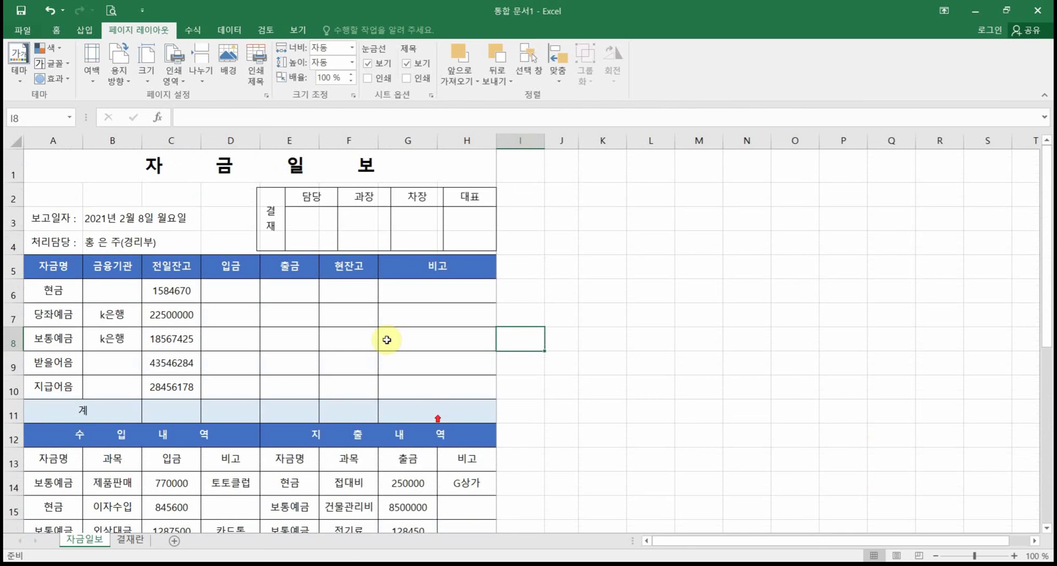
left_click(110, 10)
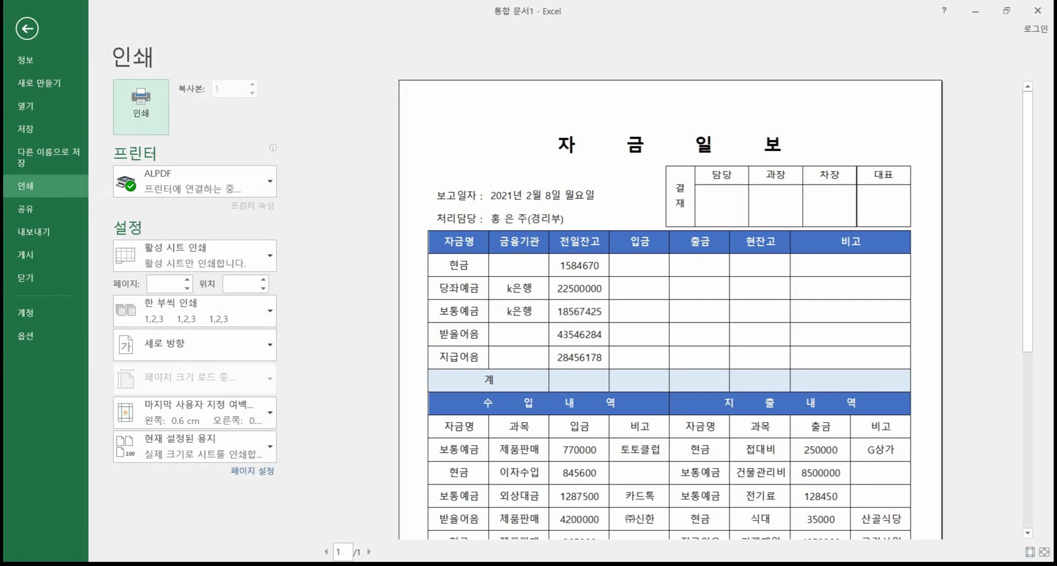
scroll(1028, 553, "down", 3)
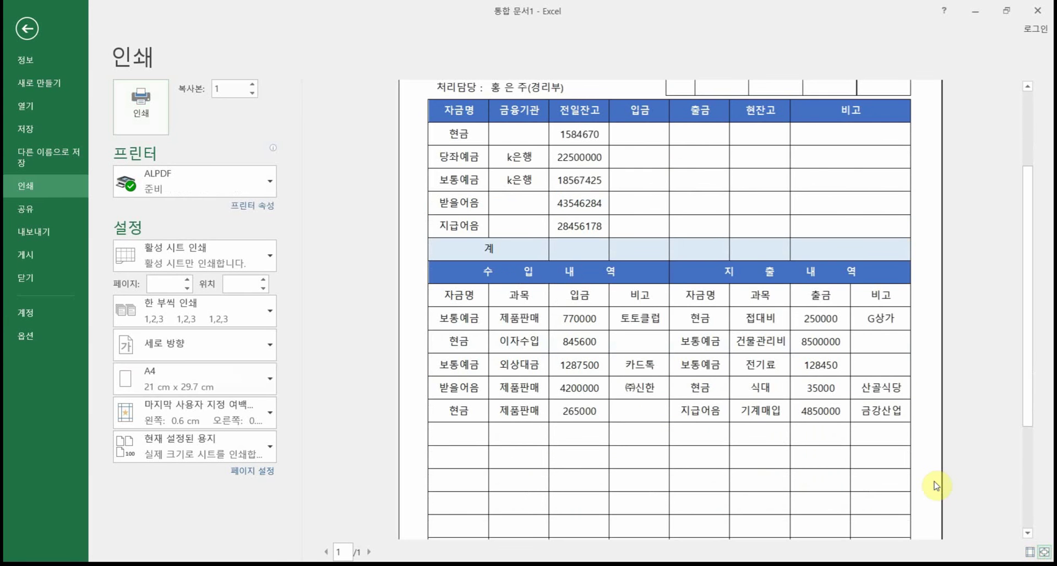
left_click(936, 485)
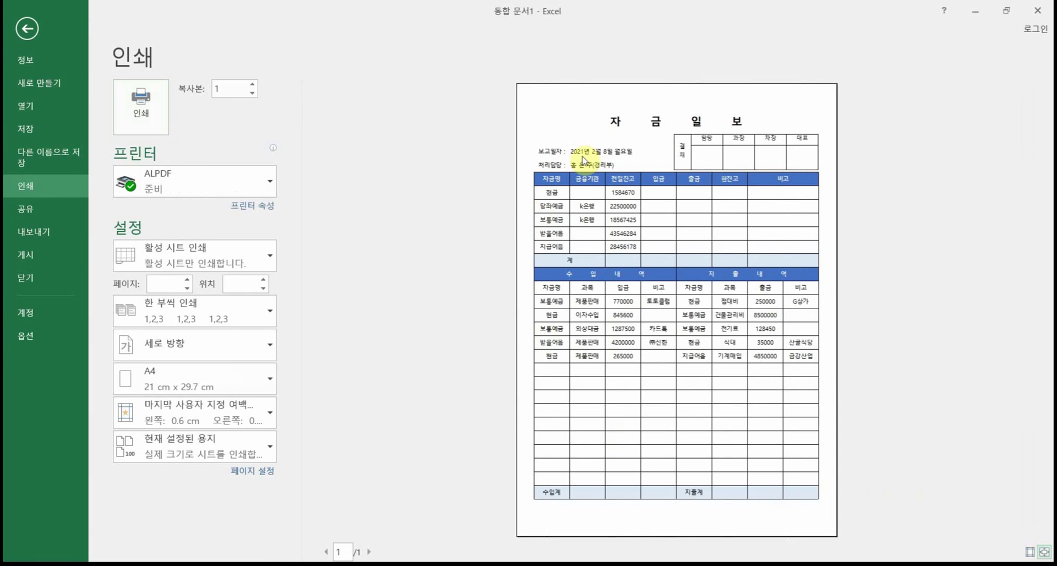
left_click(27, 28)
Step: Enter test values 123164+97 in L6 and 2949 in L8, then check the print preview
left_click(634, 301)
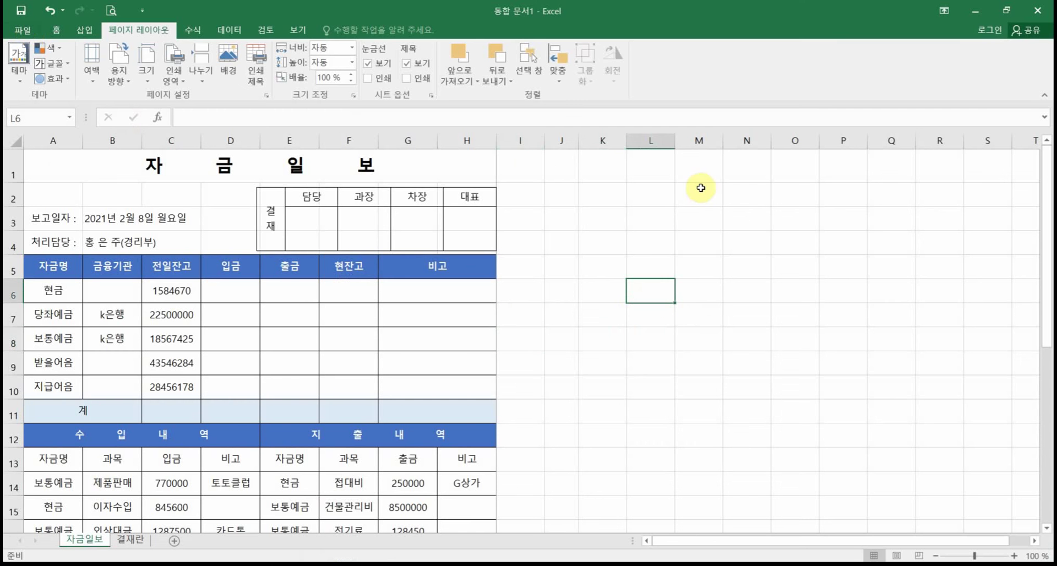
type("123164+97")
key("Return")
key("Return")
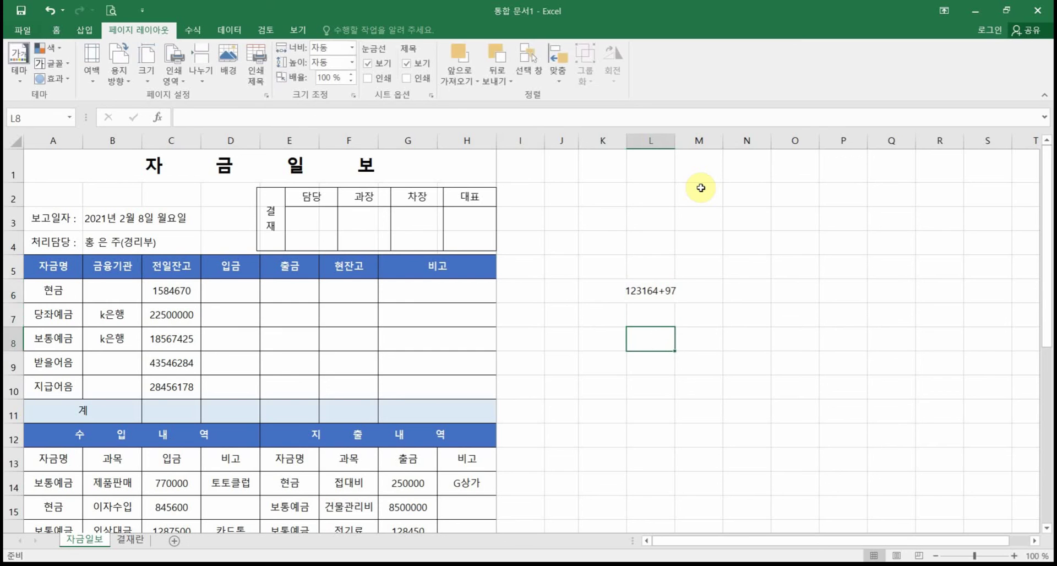
type("2949")
key("Return")
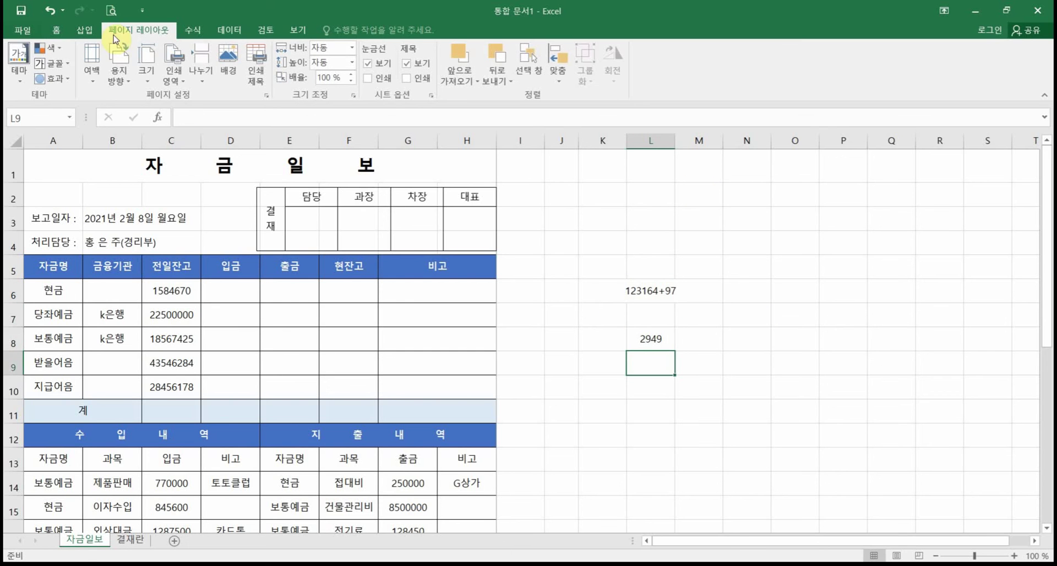
left_click(110, 10)
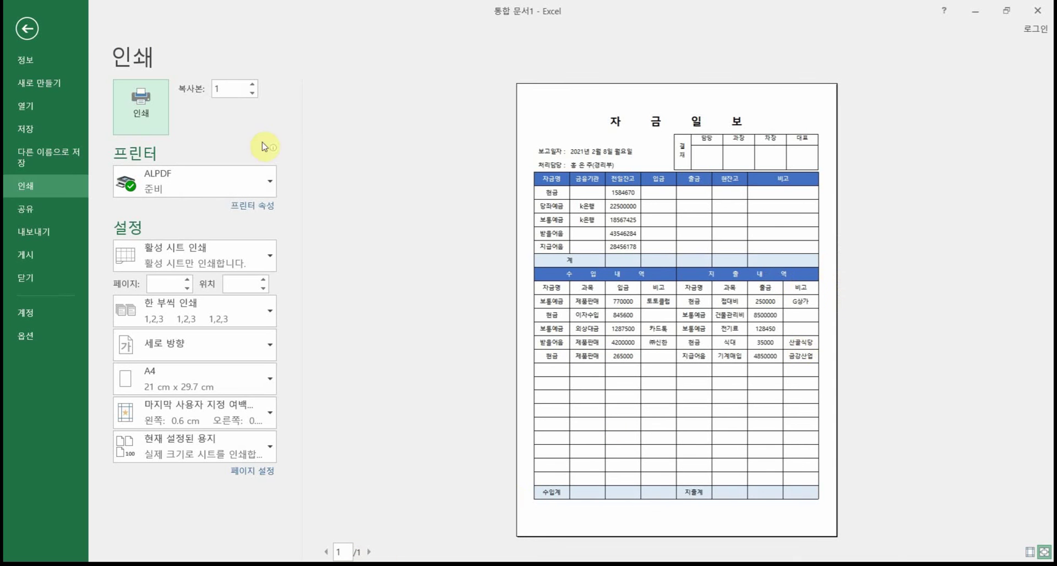
left_click(26, 29)
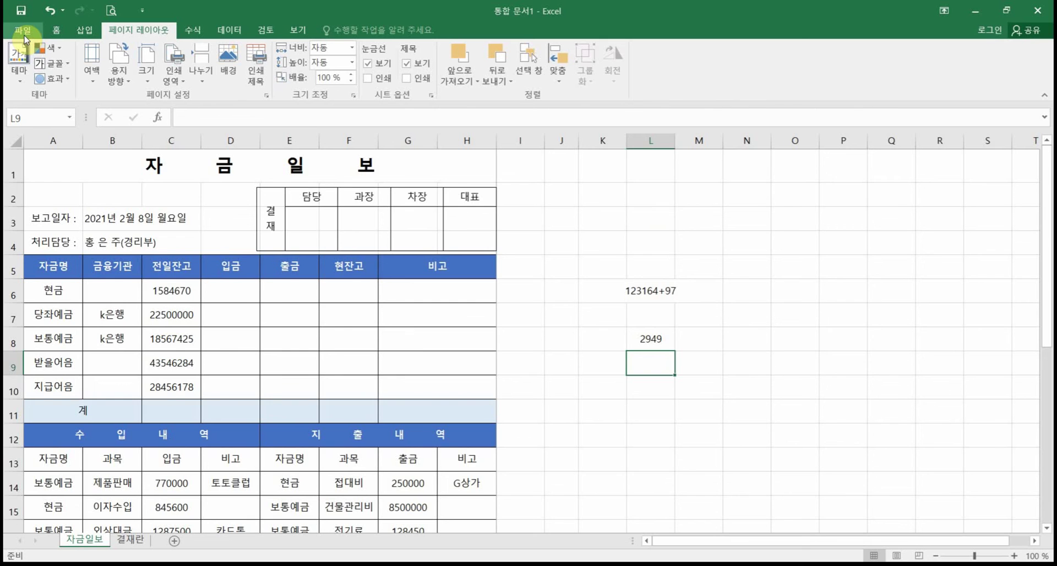
Step: Set the 수입 내역 and 지출 내역 tables as the print area and preview the result
scroll(137, 297, "down", 2)
left_click_drag(50, 282, 389, 427)
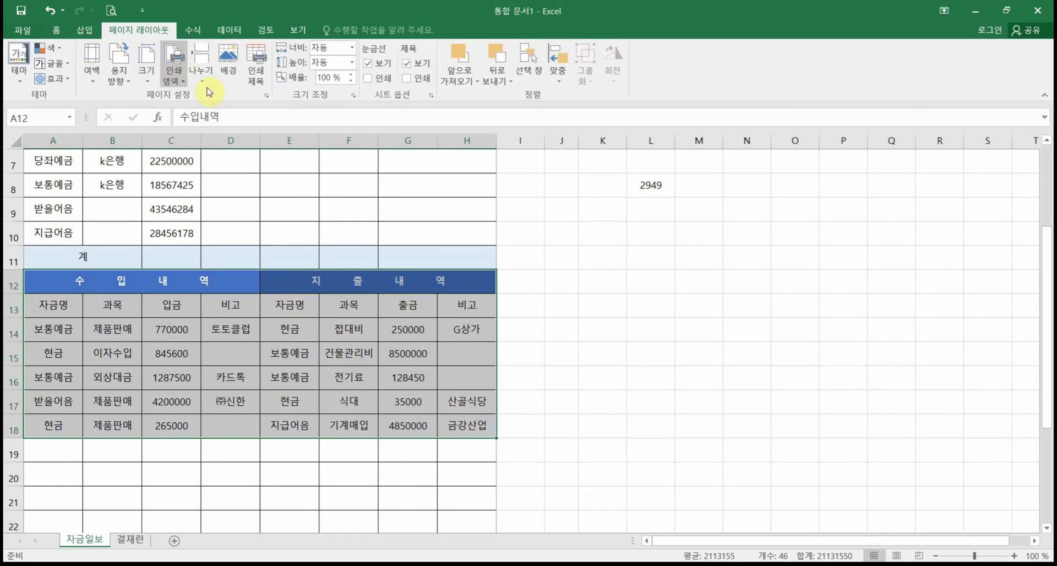
left_click(171, 73)
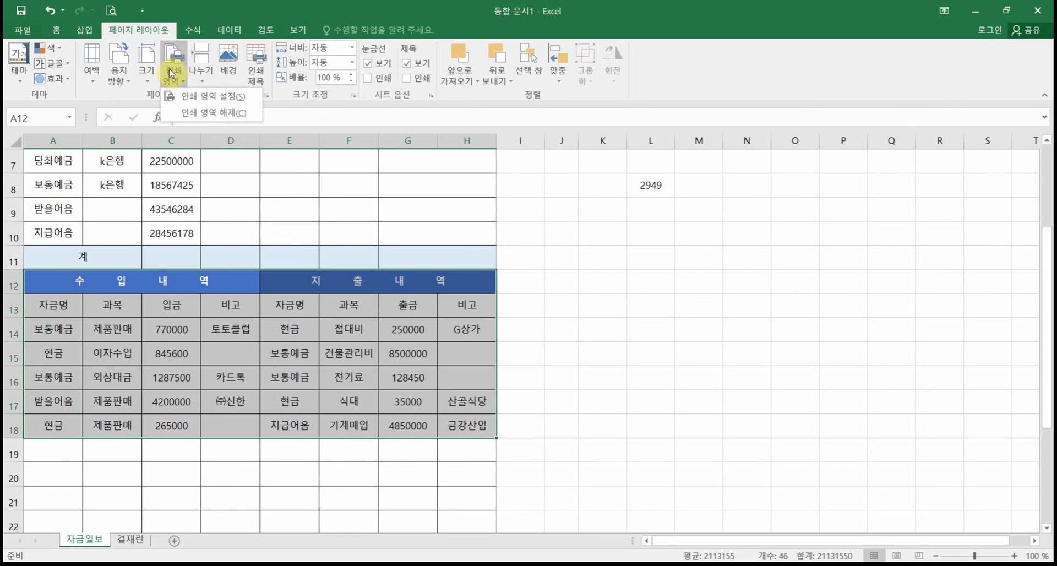
left_click(194, 96)
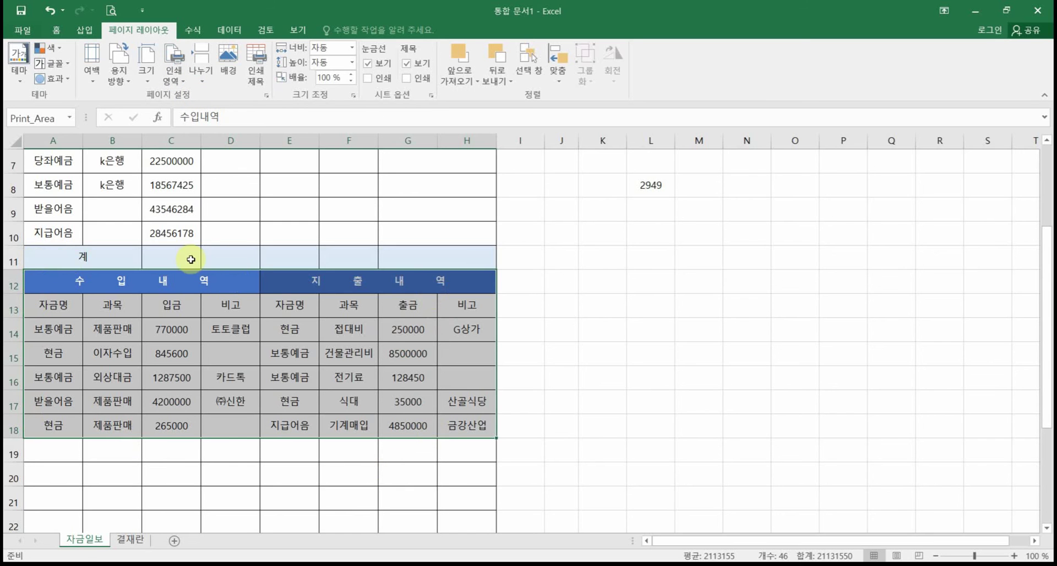
left_click(109, 10)
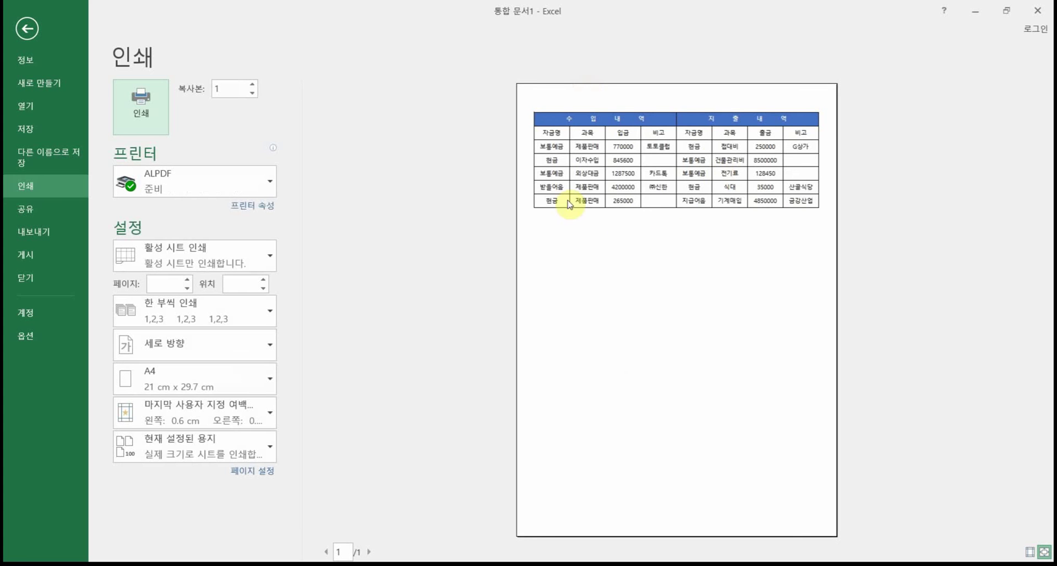
left_click(31, 34)
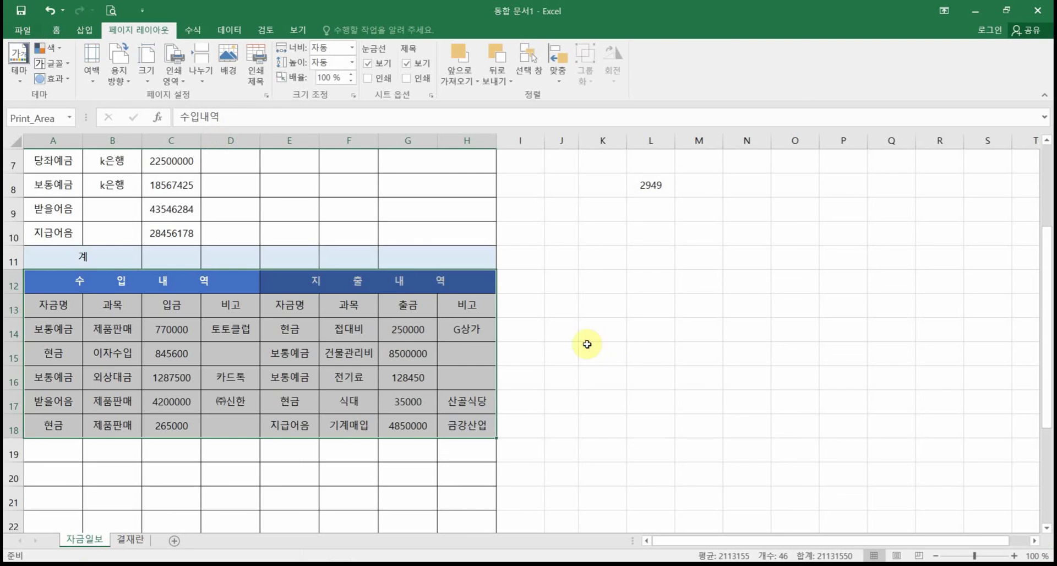
left_click_drag(587, 344, 567, 353)
left_click(556, 355)
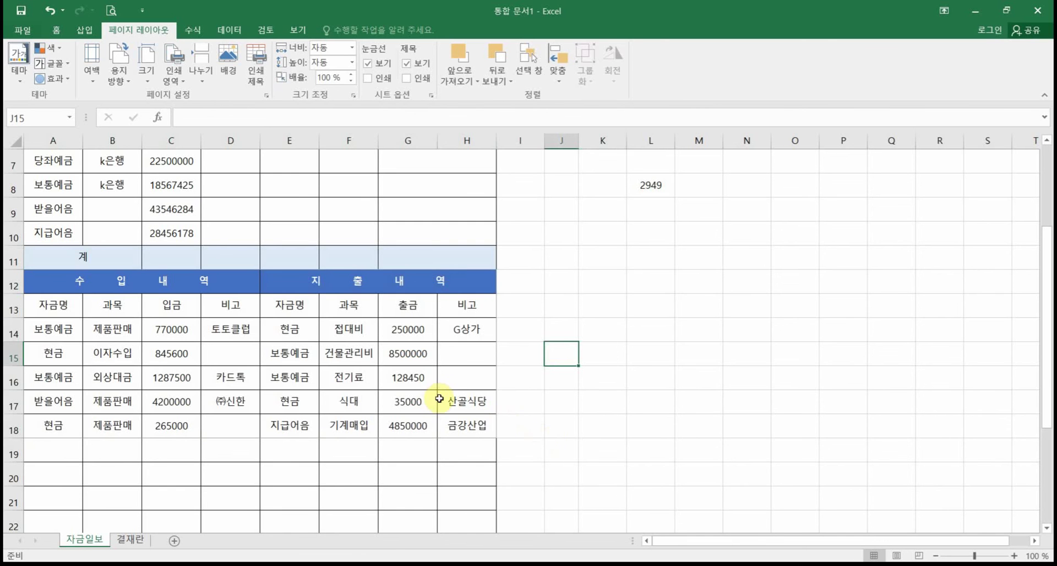
scroll(444, 394, "up", 2)
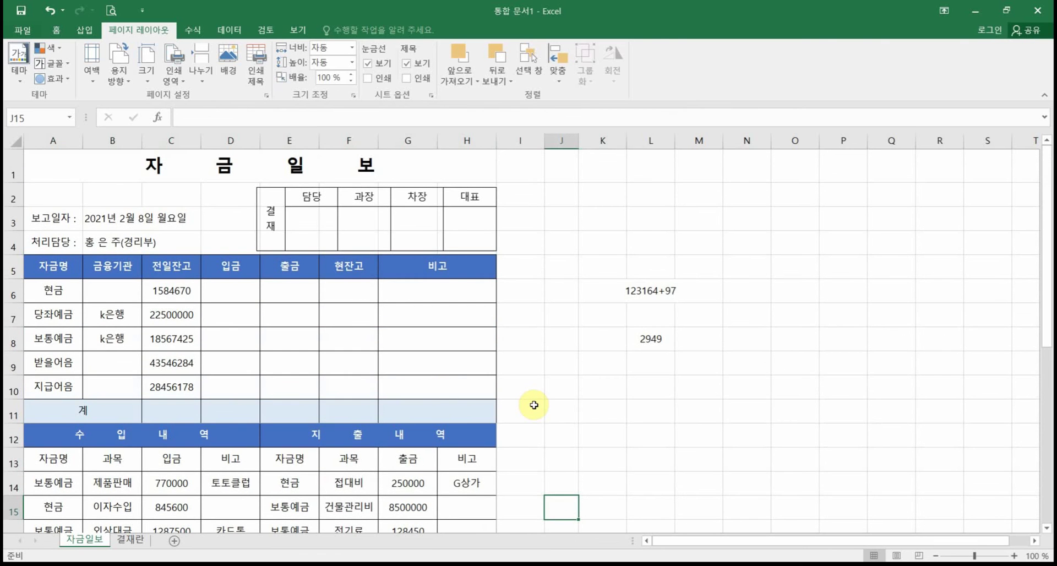
left_click(170, 73)
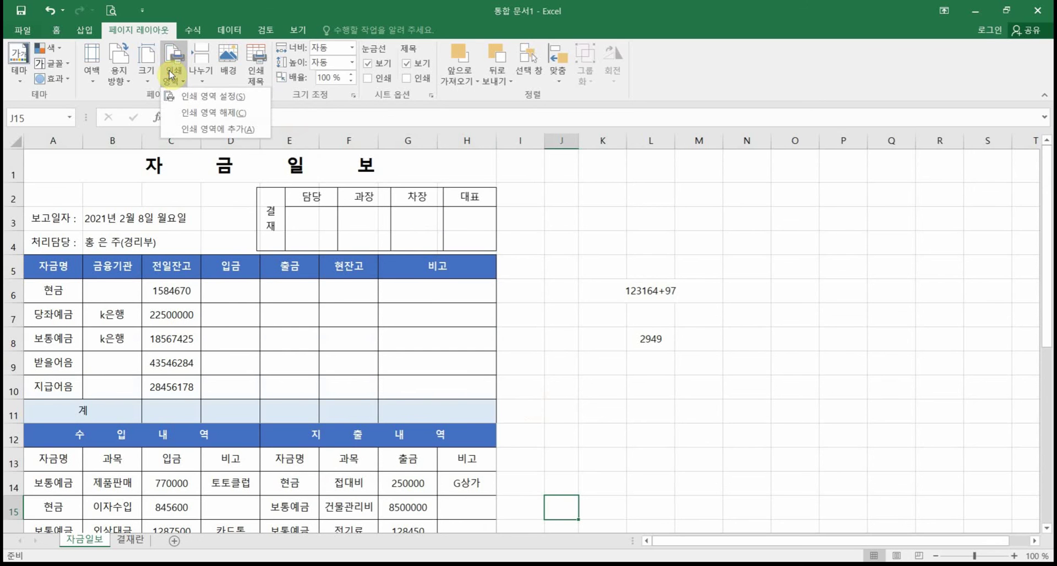
Step: Clear the print area and review page 2 of the print preview
left_click(231, 120)
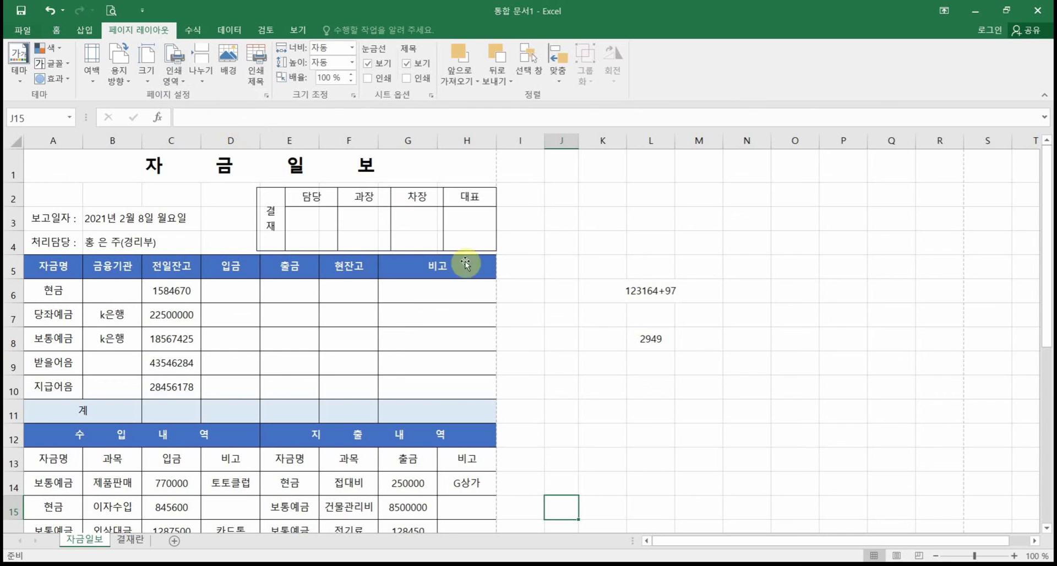
left_click(571, 388)
scroll(580, 349, "down", 2)
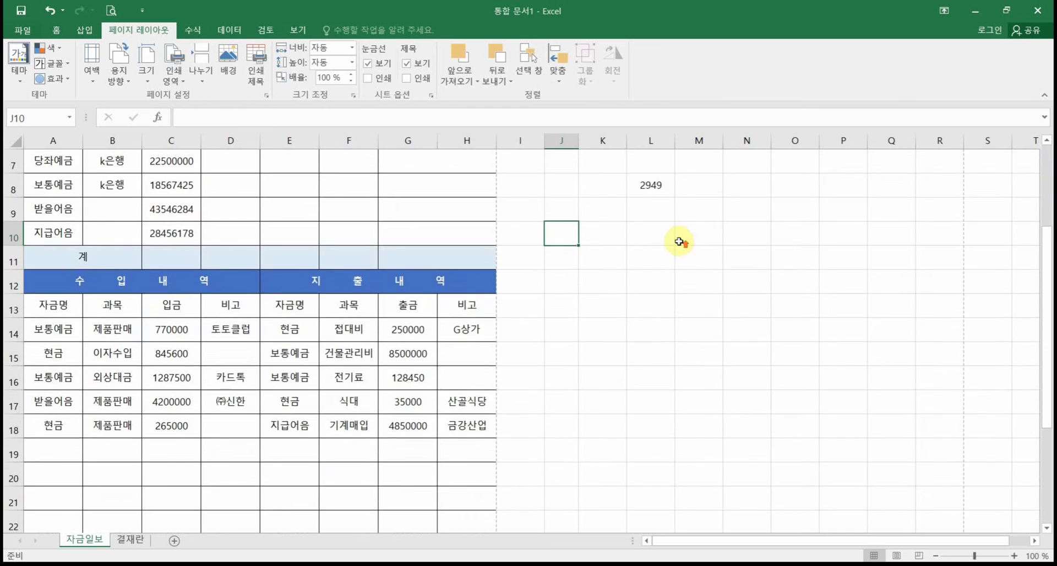
scroll(650, 324, "up", 2)
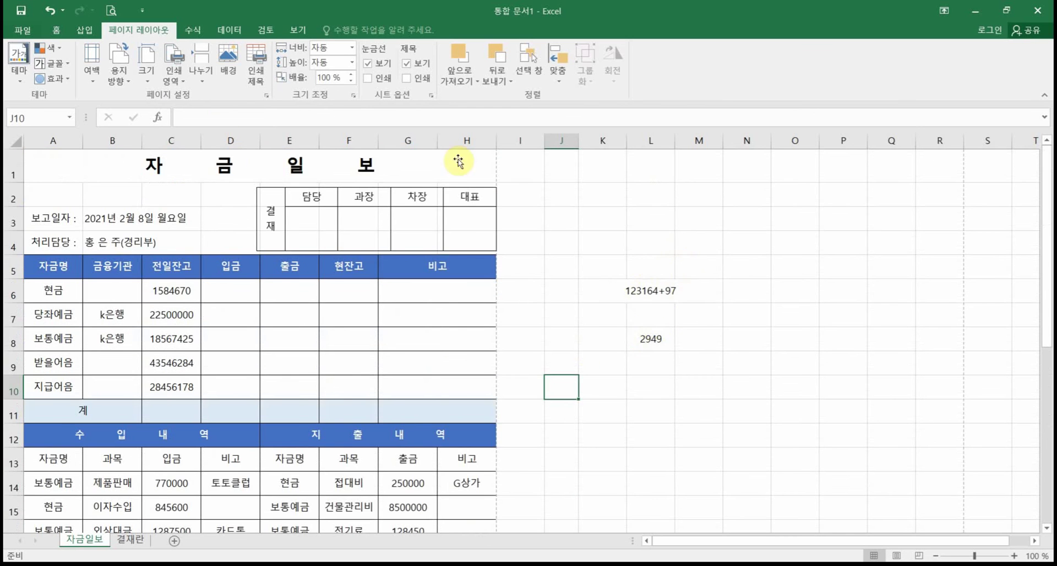
left_click(110, 12)
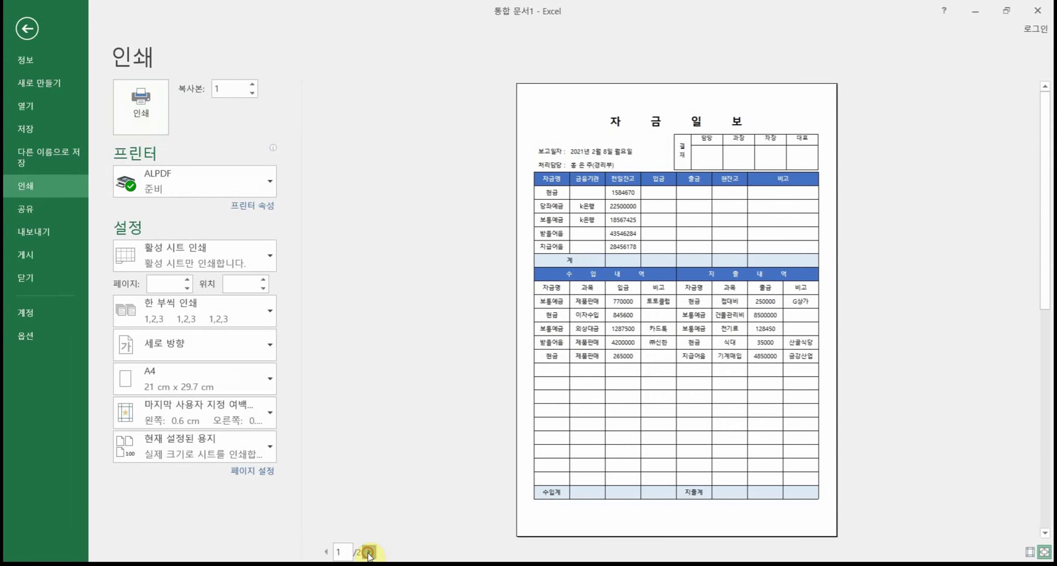
left_click(369, 551)
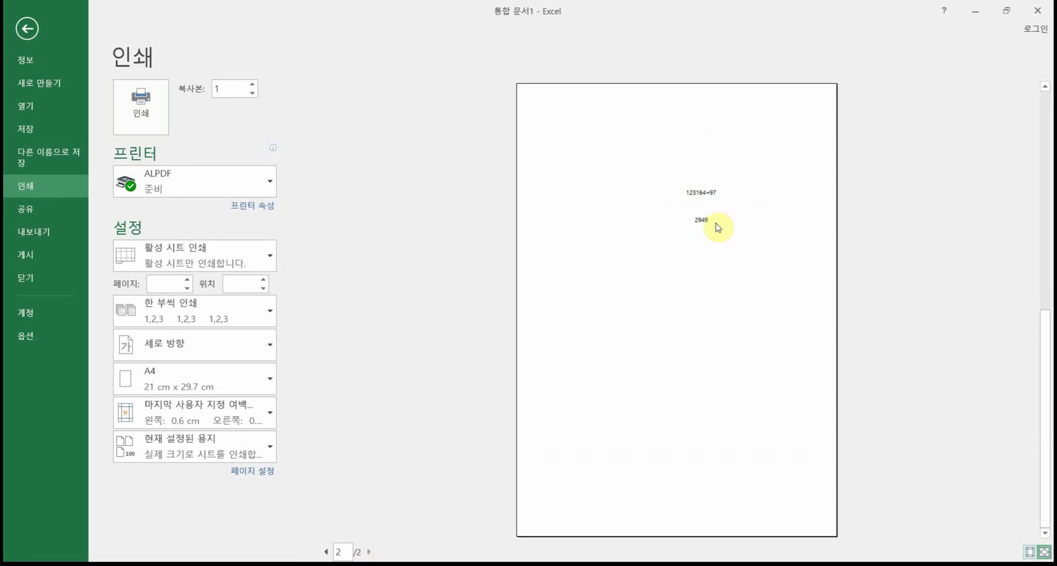
left_click(30, 30)
Step: Delete the test values in L6:L8 and confirm page 2 in the preview is blank
left_click_drag(641, 283, 633, 335)
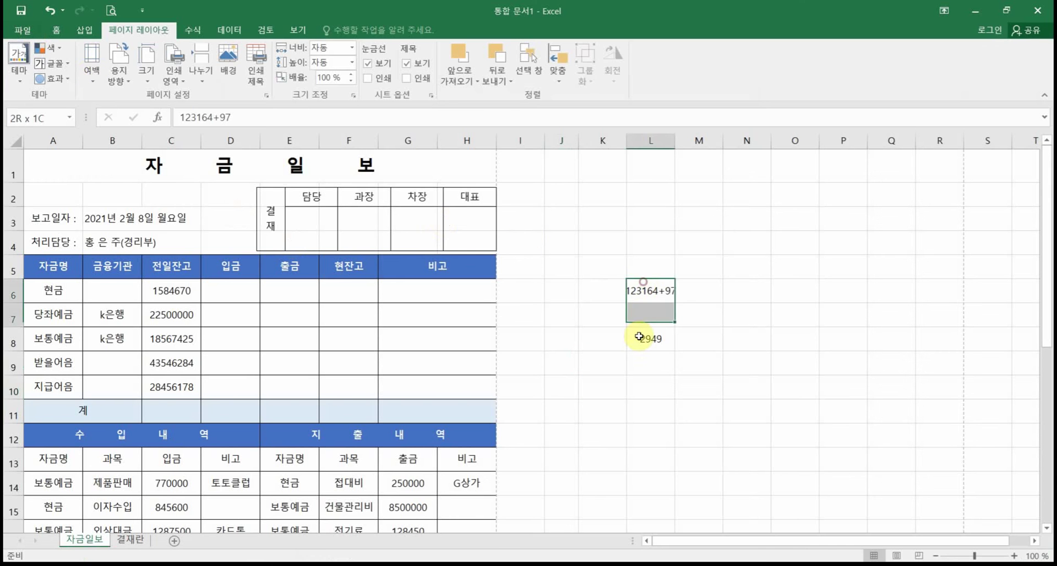
key("Delete")
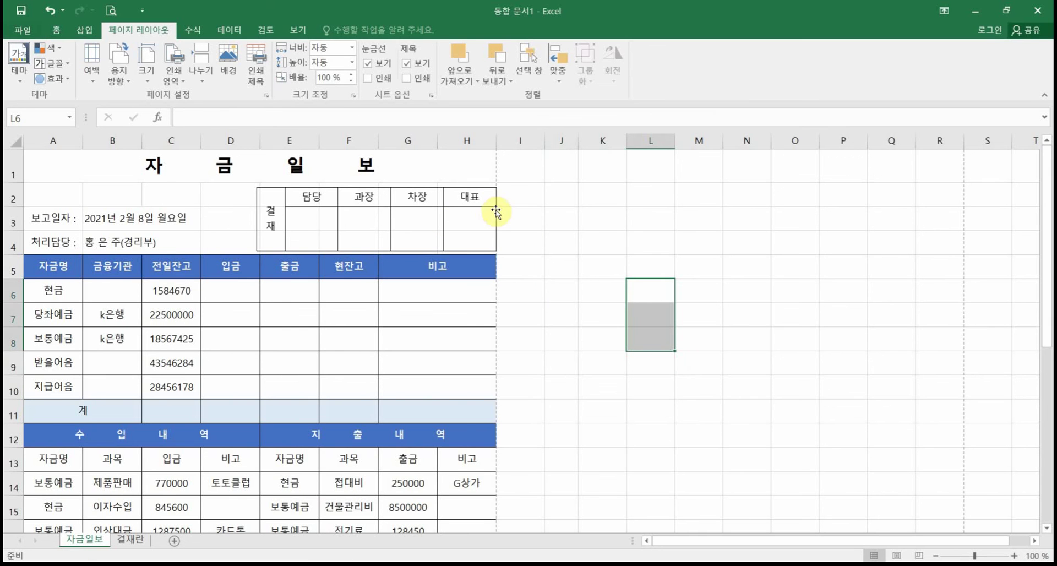
left_click(110, 10)
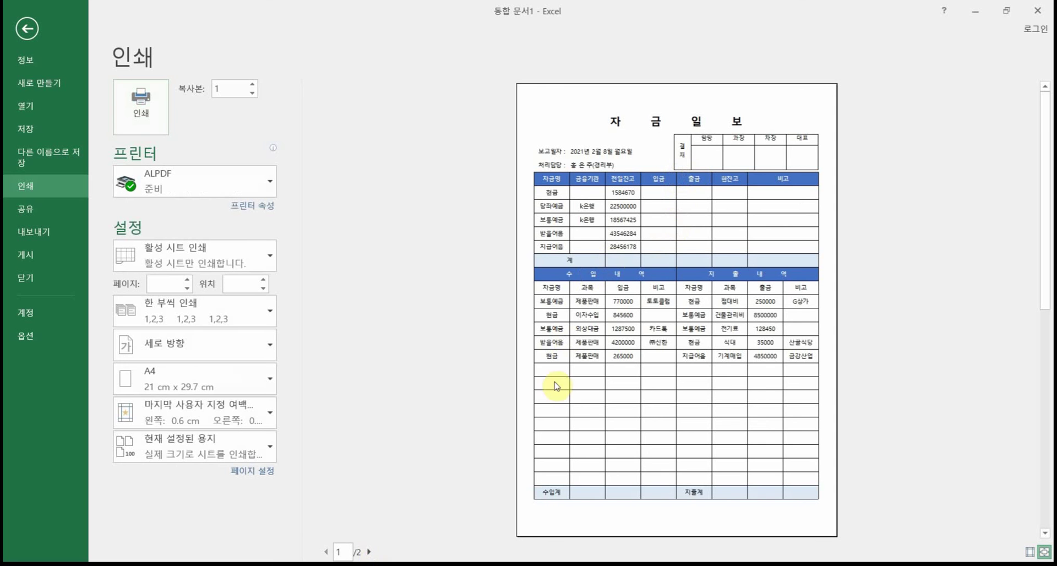
left_click(369, 551)
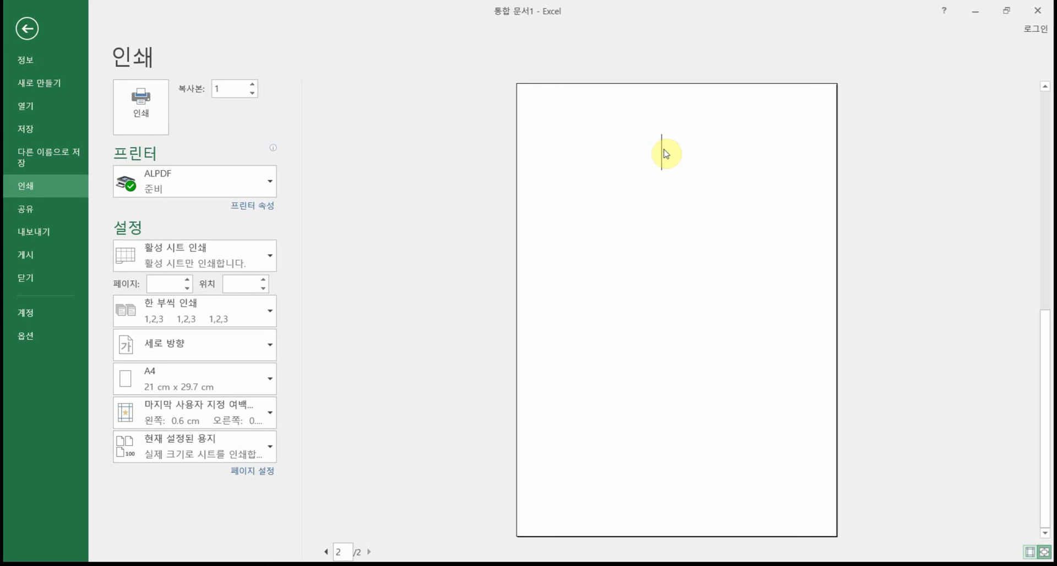
left_click(24, 32)
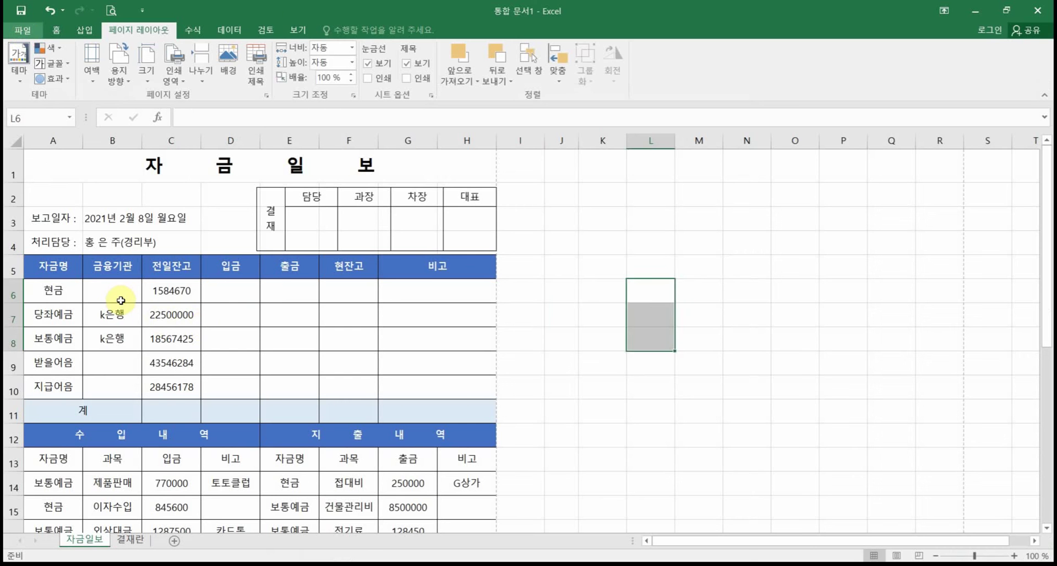
left_click(205, 323)
left_click_drag(228, 167, 267, 472)
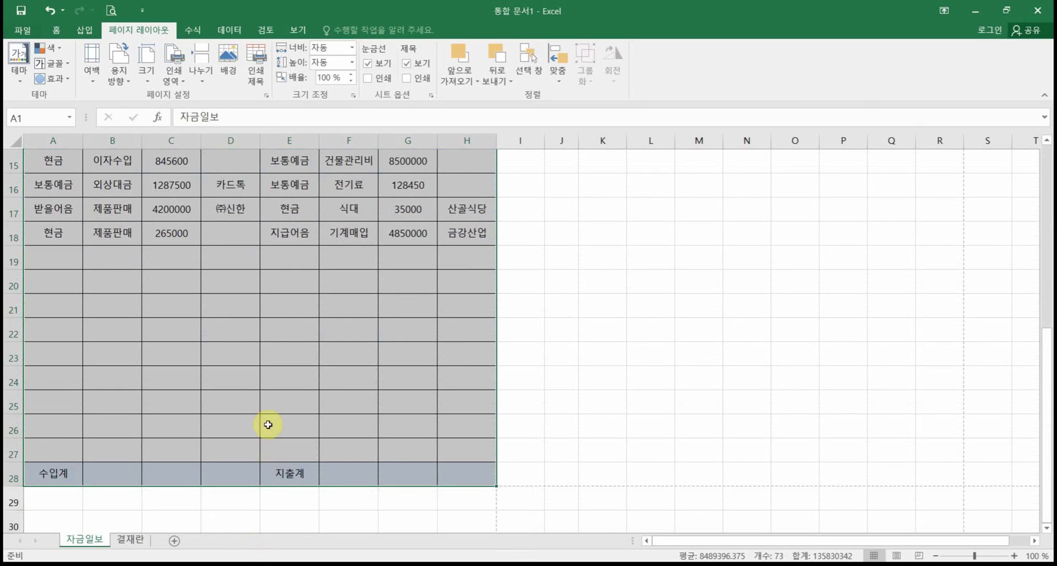
left_click(176, 78)
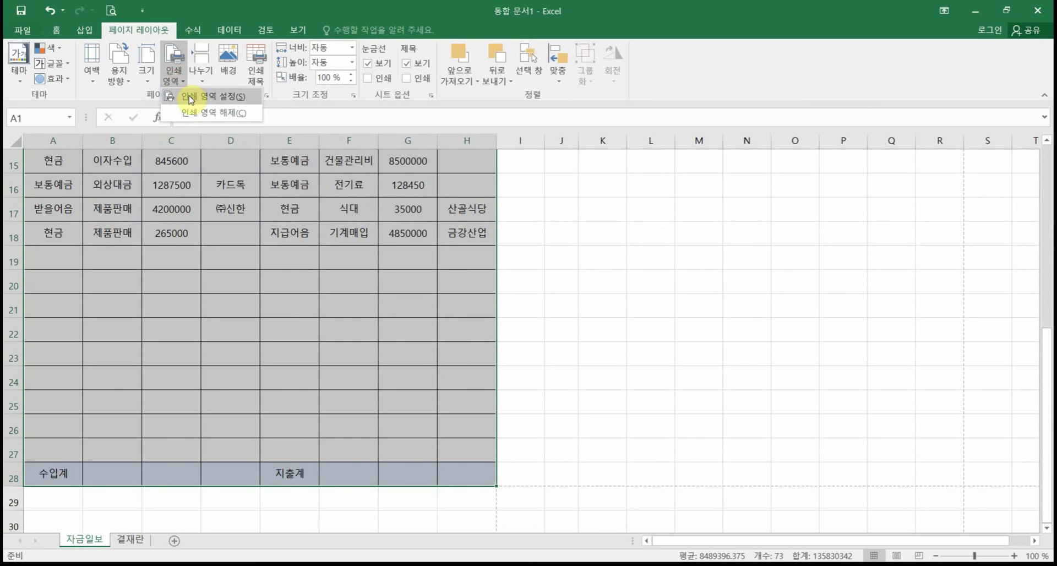
left_click(190, 99)
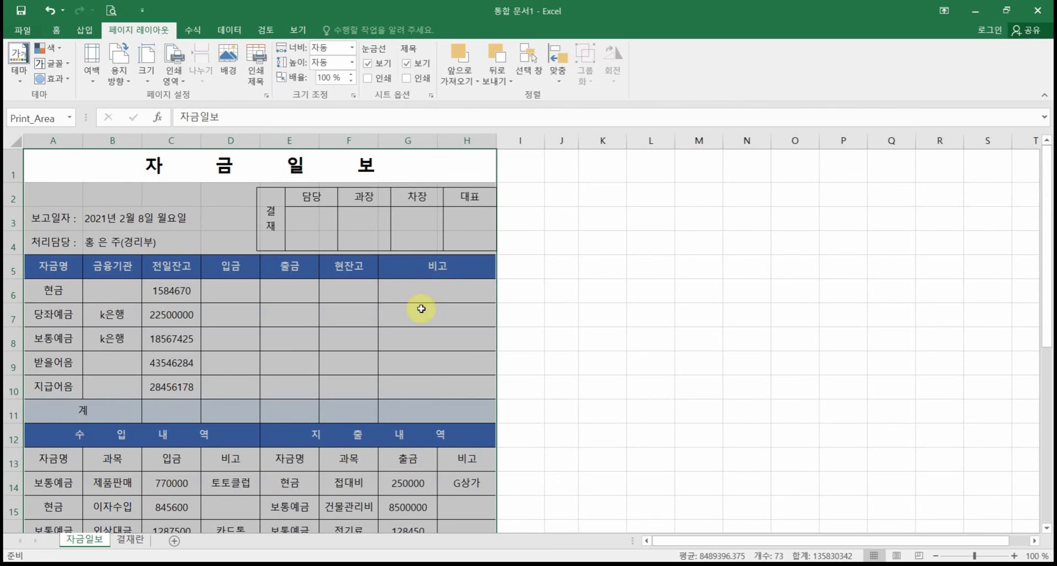
left_click(579, 322)
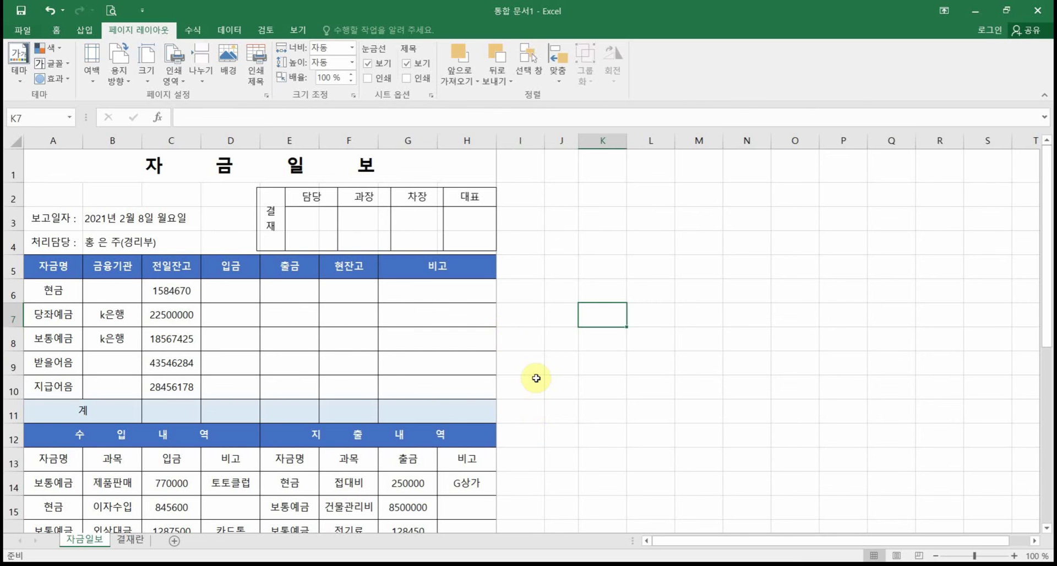
scroll(536, 378, "down", 5)
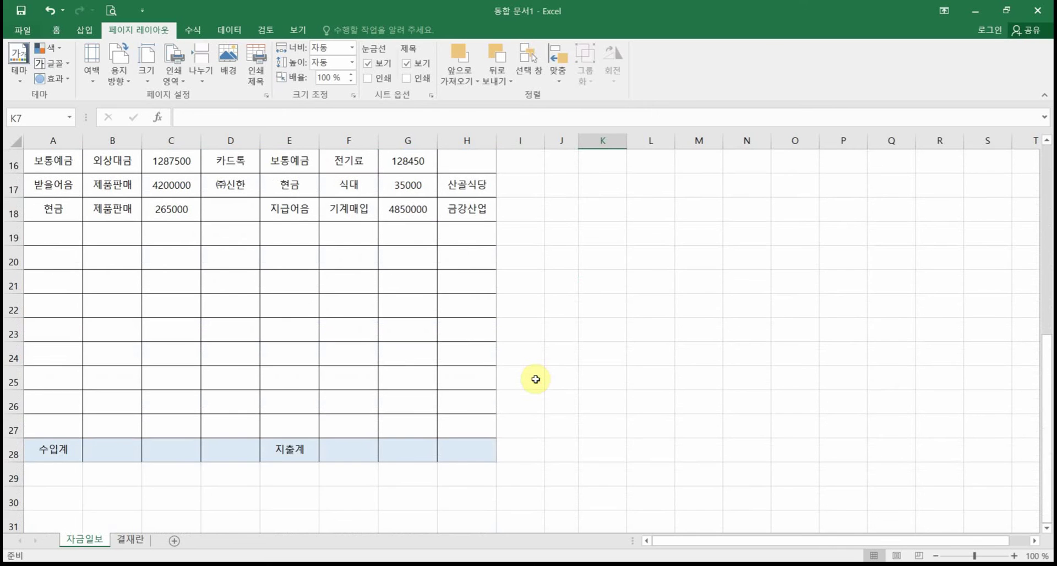
scroll(536, 380, "up", 5)
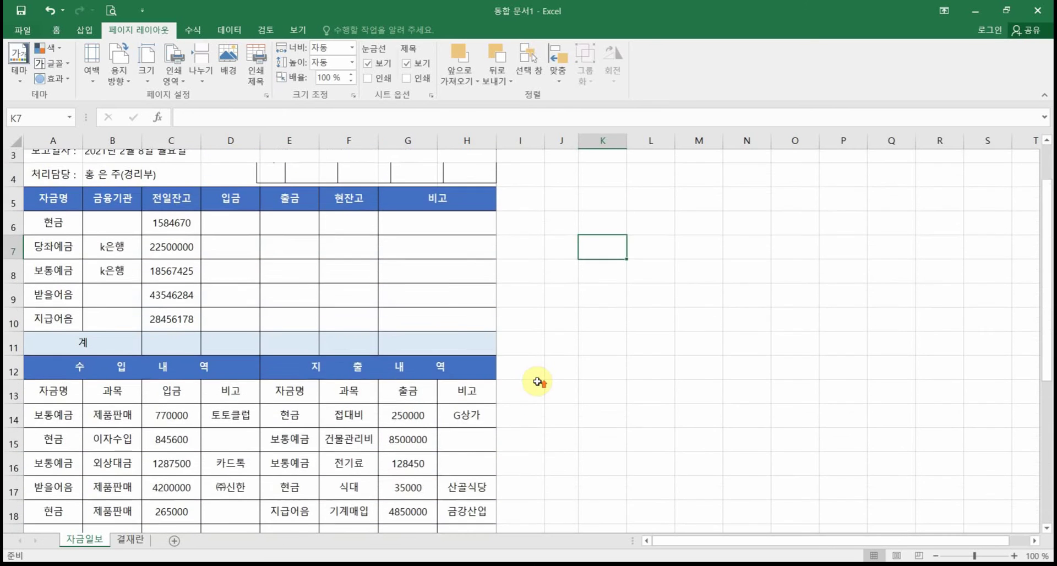
scroll(495, 407, "down", 4)
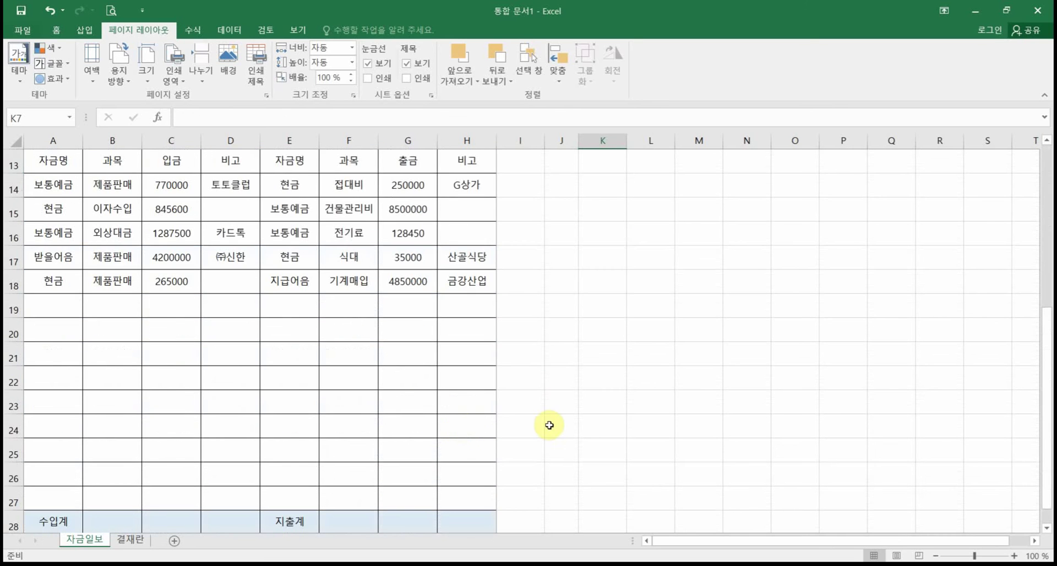
scroll(549, 426, "down", 1)
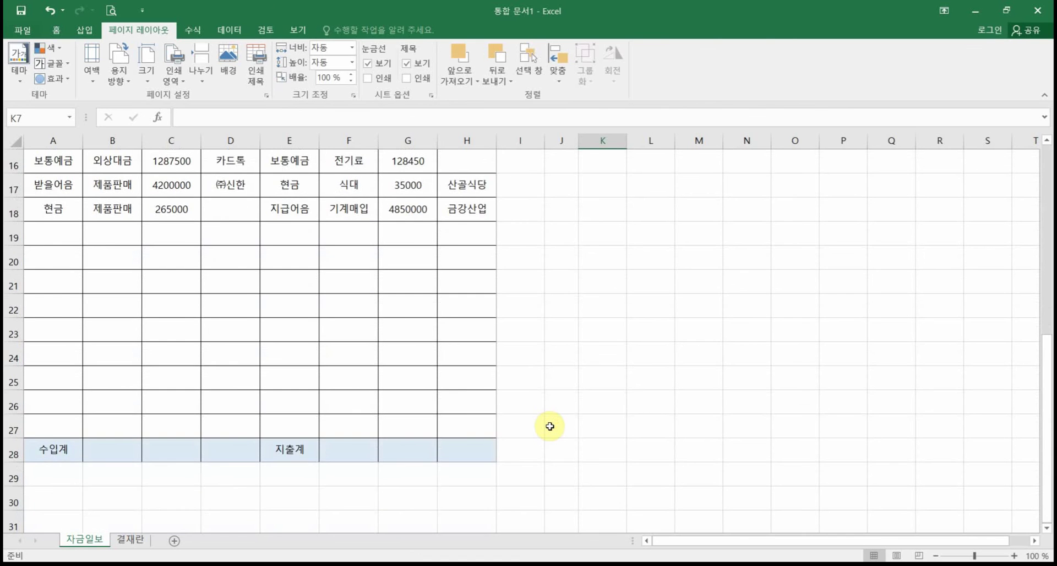
scroll(549, 426, "up", 1)
scroll(549, 426, "up", 1)
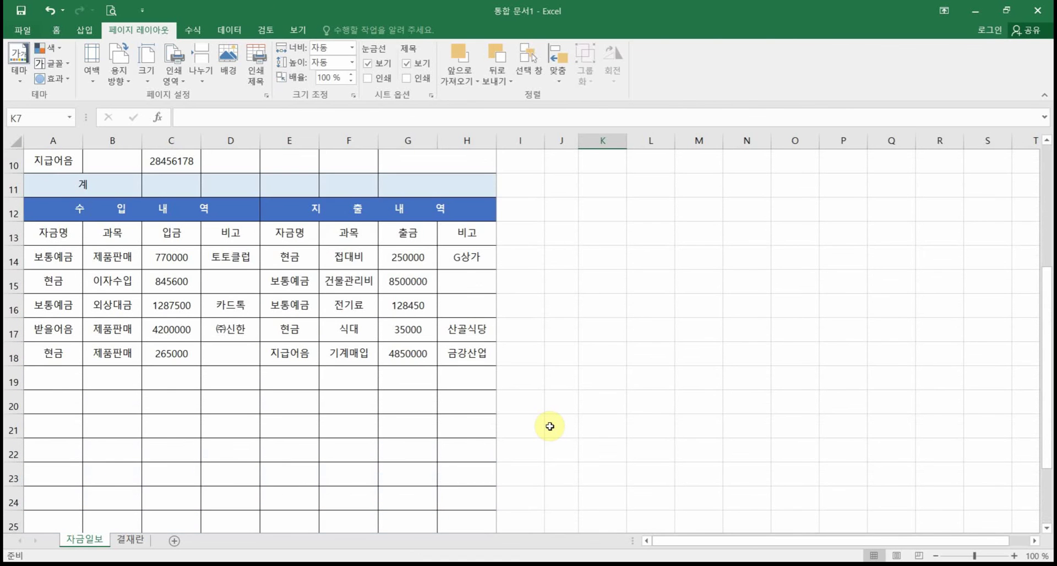
scroll(549, 426, "up", 3)
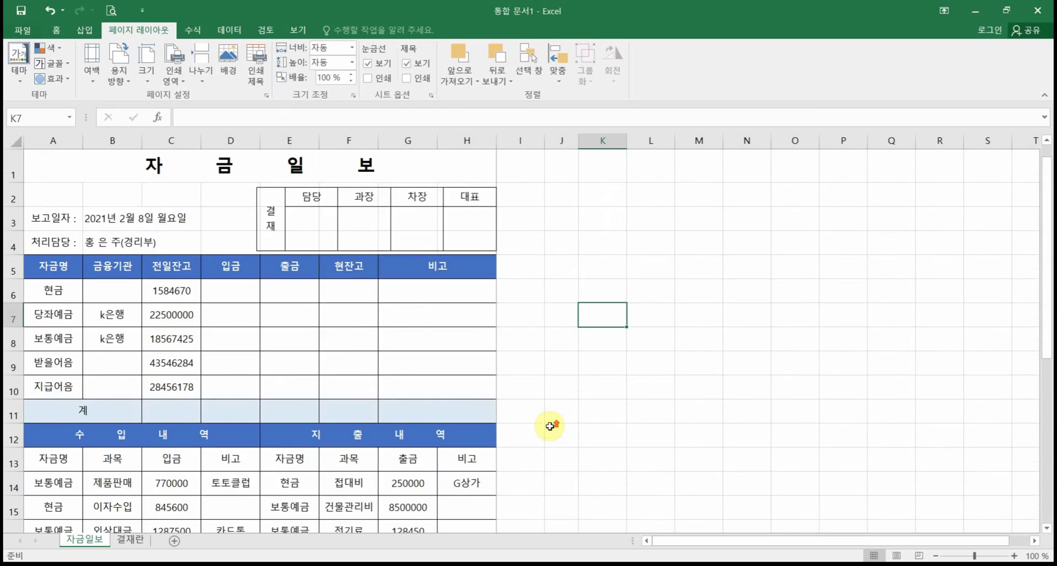
scroll(549, 426, "down", 4)
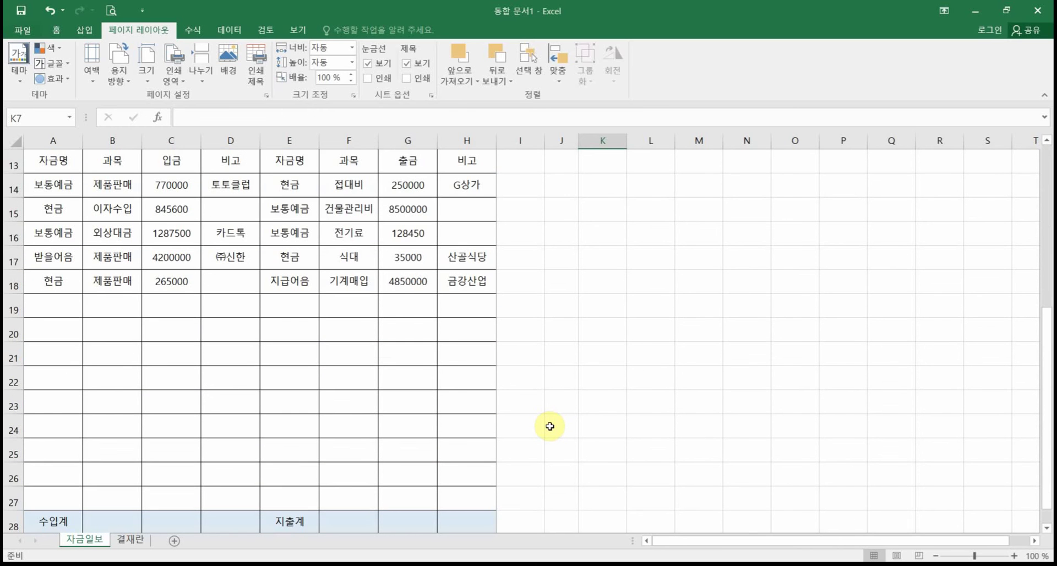
left_click(97, 523)
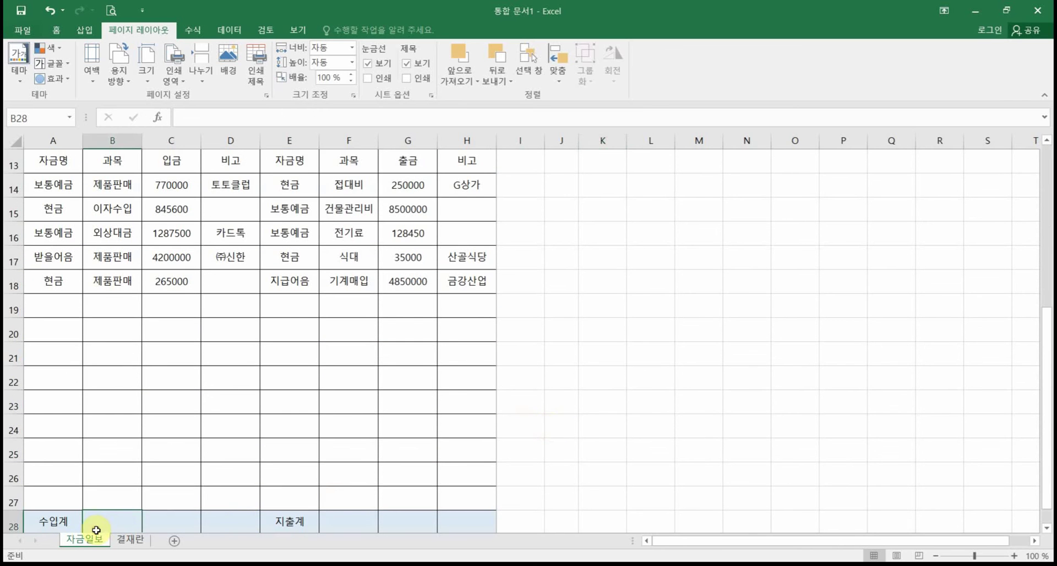
left_click(161, 522)
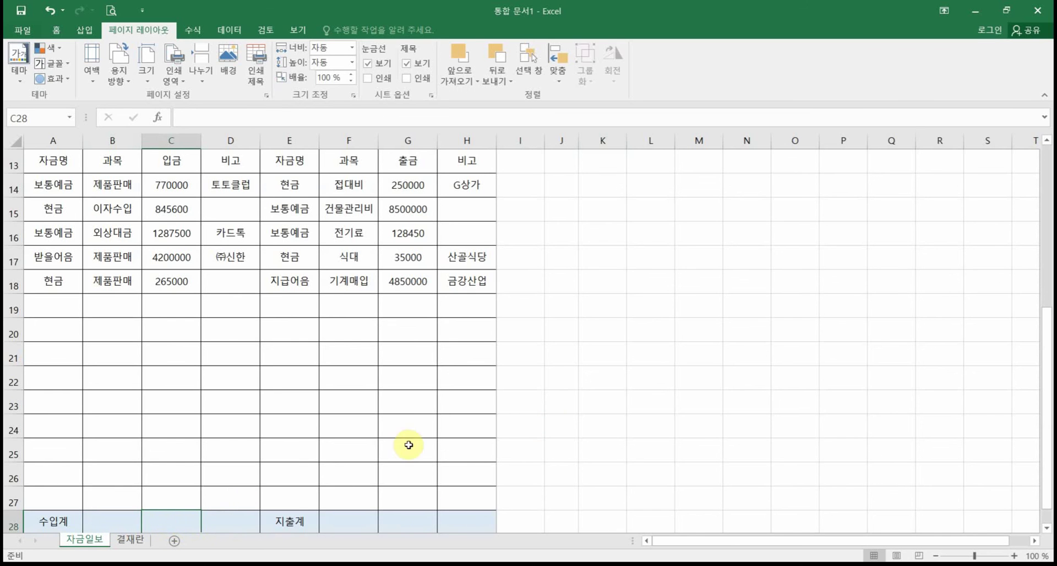
left_click(408, 519)
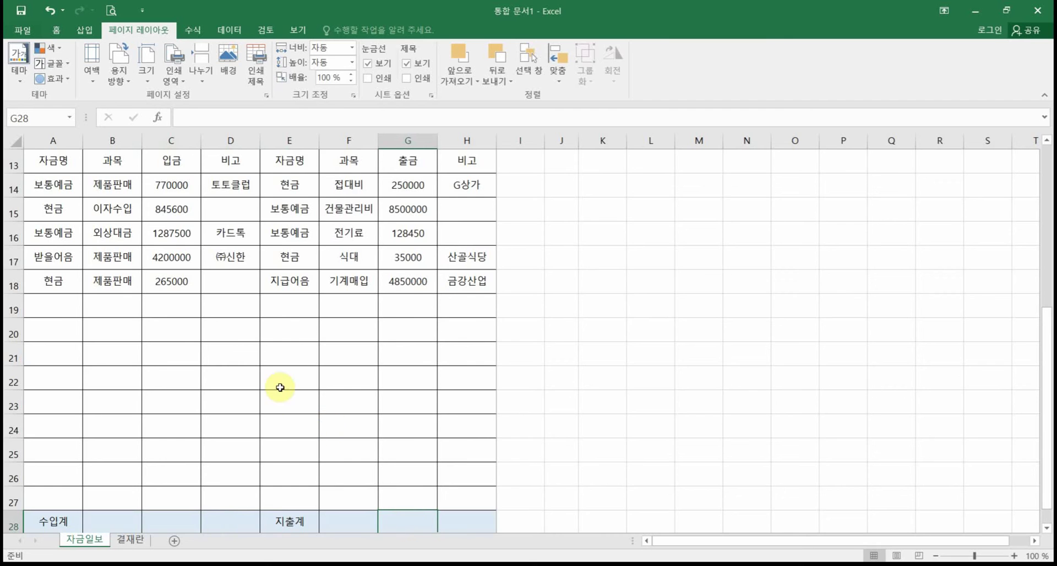
scroll(276, 401, "up", 3)
scroll(275, 401, "up", 1)
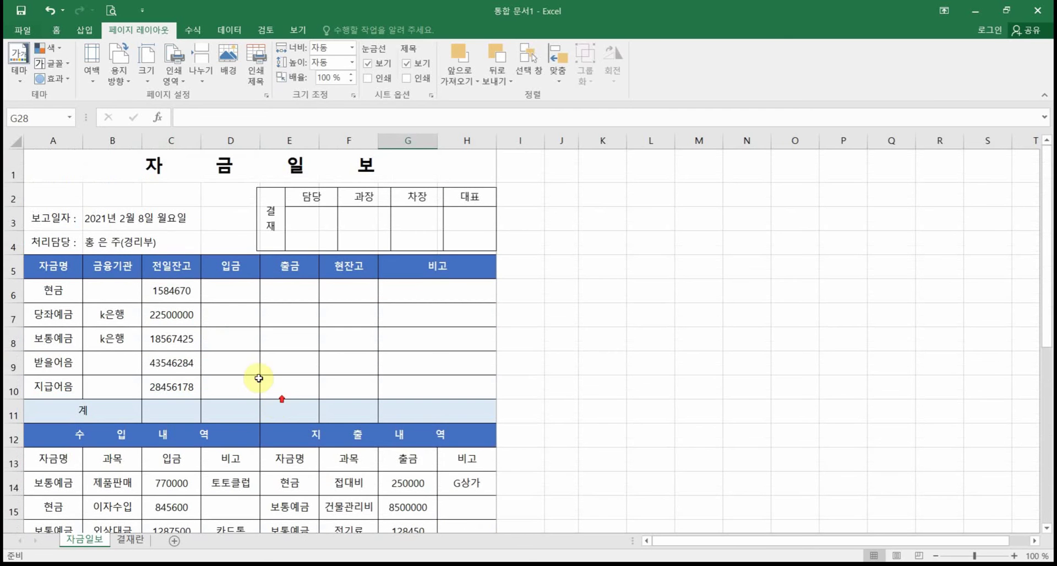
left_click(180, 293)
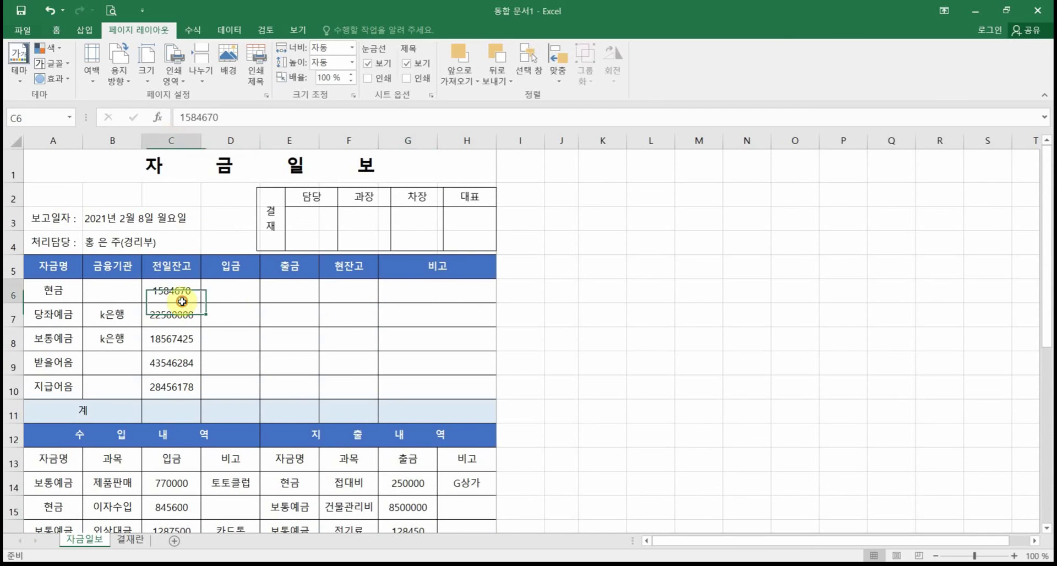
left_click(182, 267)
left_click(237, 272)
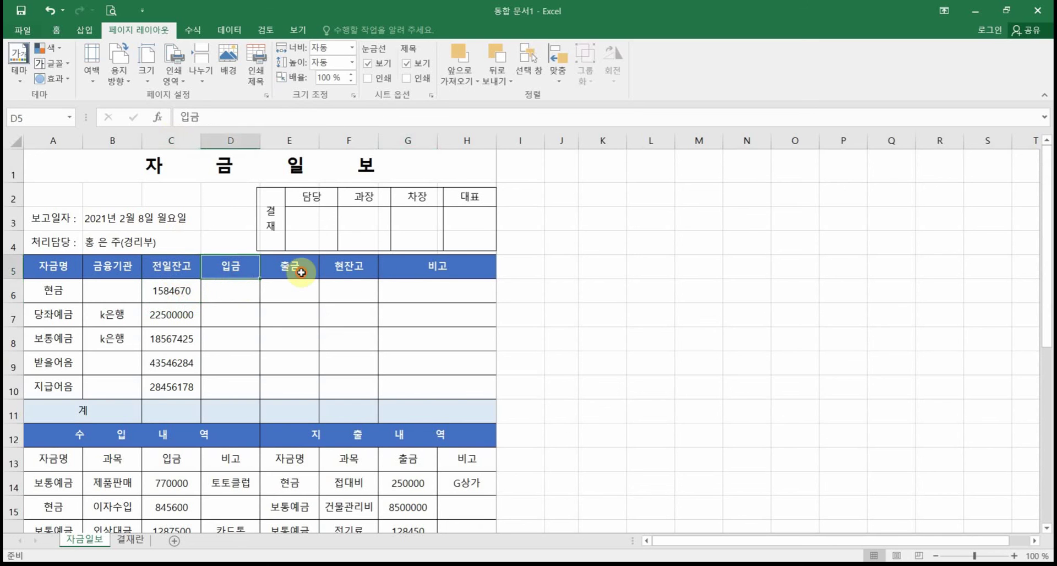
left_click(300, 271)
left_click(369, 272)
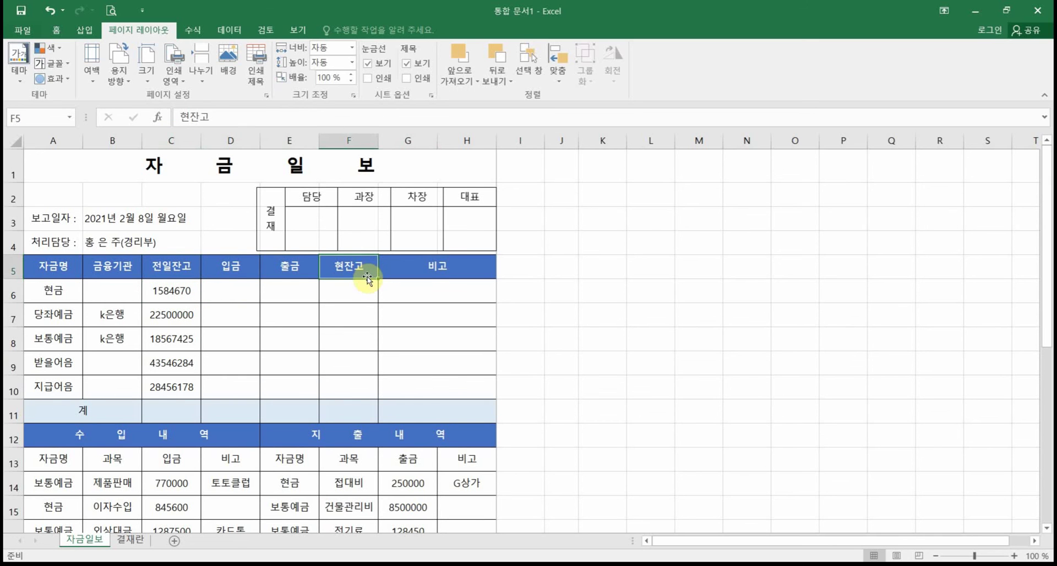
left_click(409, 498)
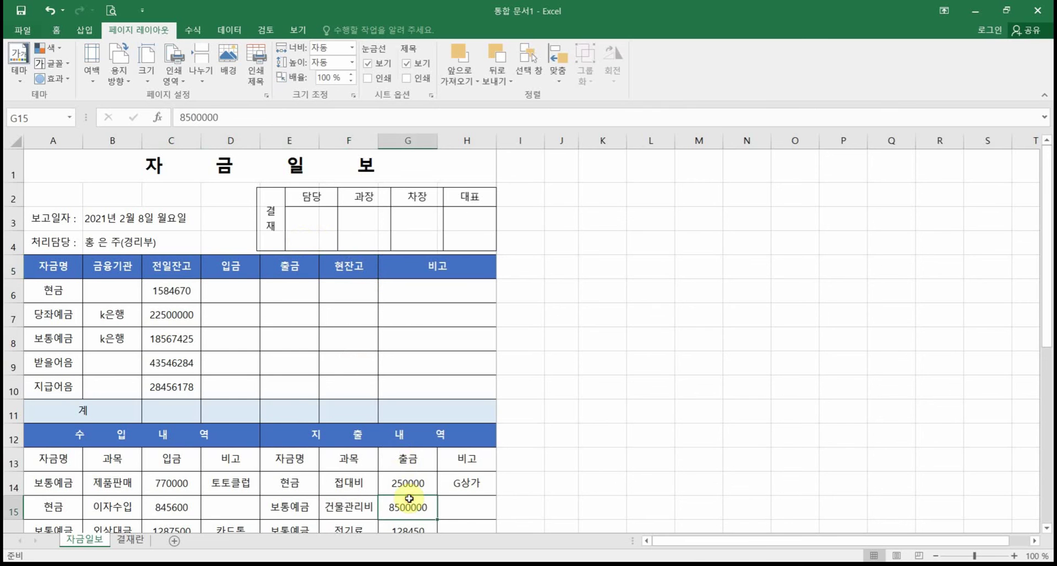
Step: Apply thousands-separator formatting to the amounts in columns C through G
left_click_drag(175, 137, 392, 148)
scroll(408, 332, "down", 4)
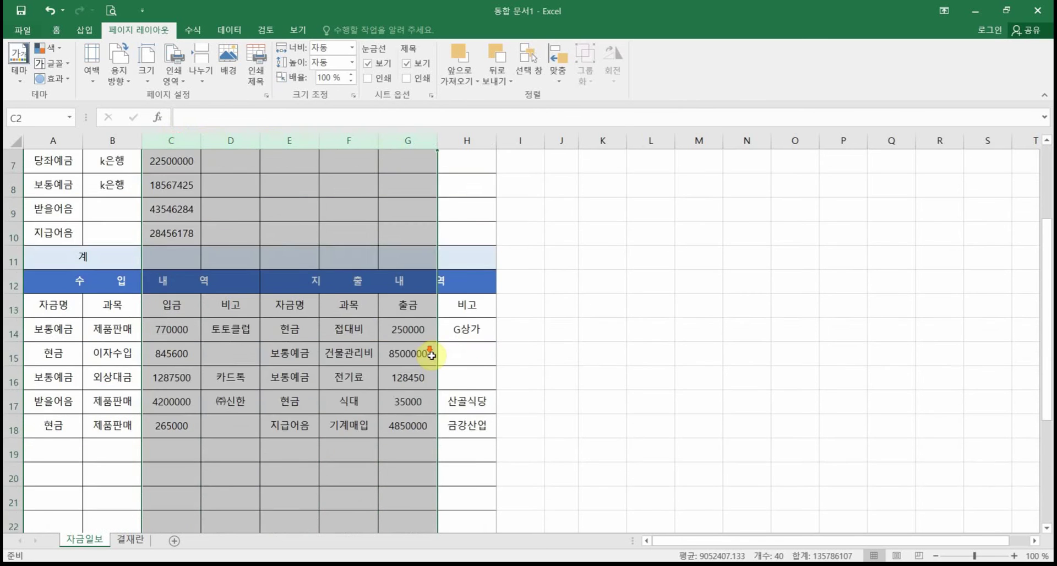
left_click(56, 30)
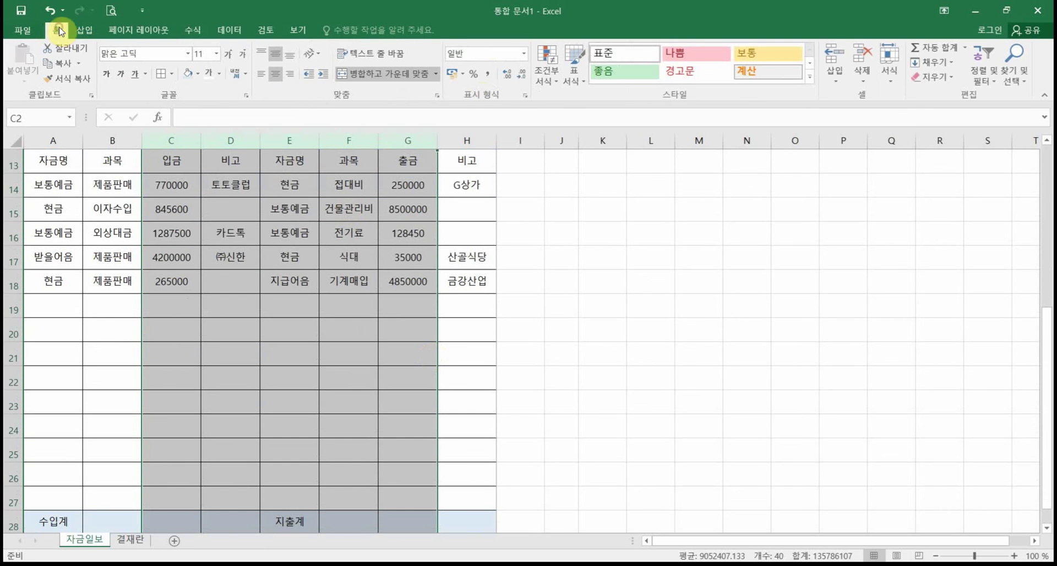
left_click(484, 75)
scroll(330, 330, "up", 4)
scroll(320, 410, "down", 3)
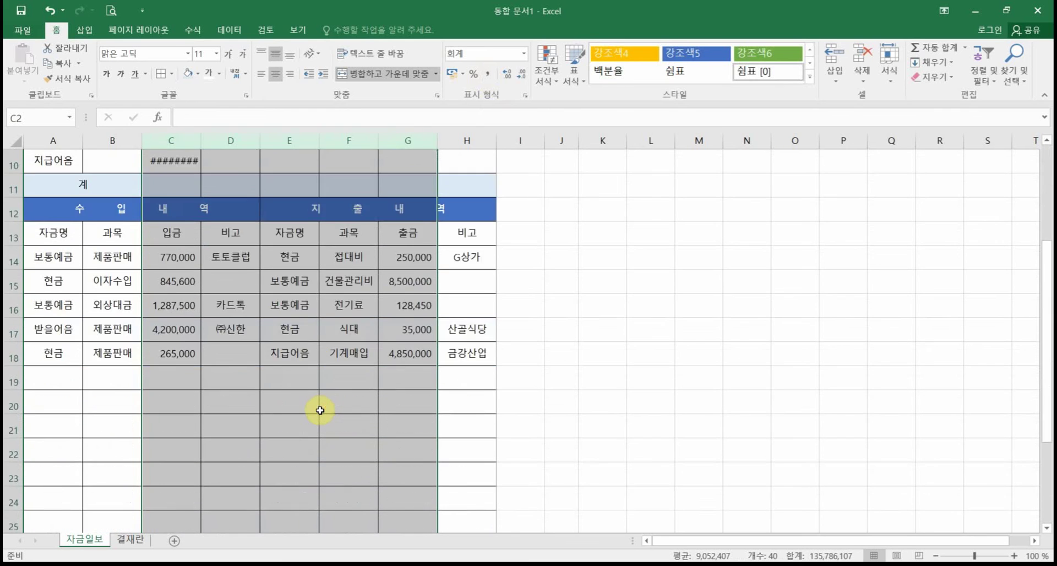
scroll(320, 410, "down", 3)
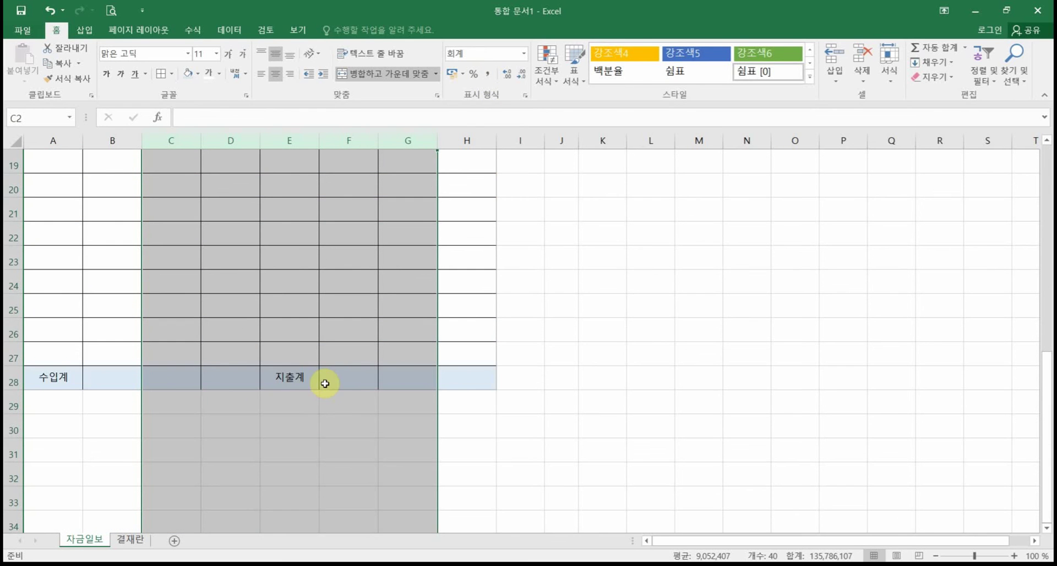
scroll(323, 358, "up", 5)
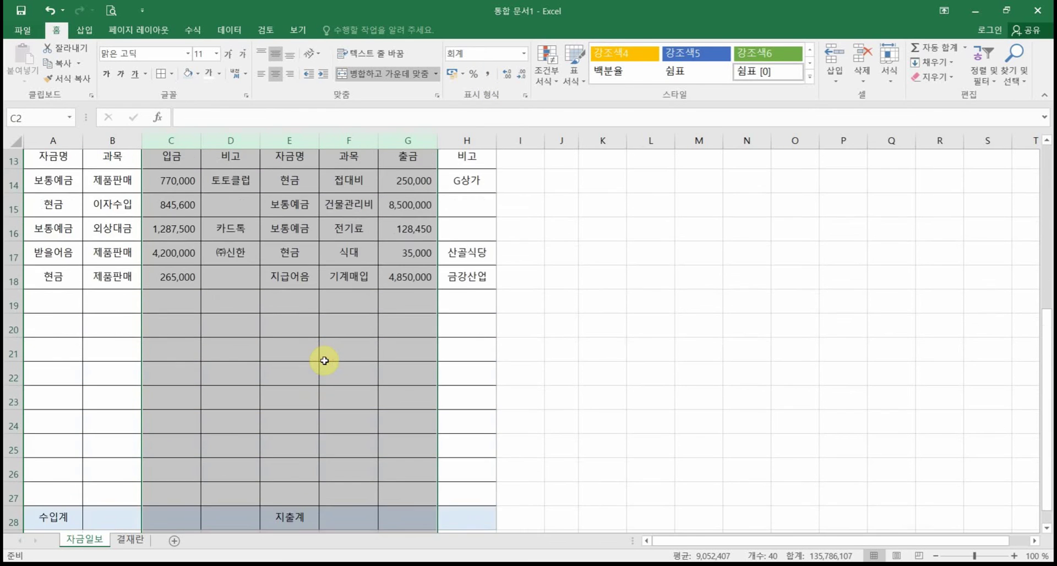
scroll(324, 360, "up", 1)
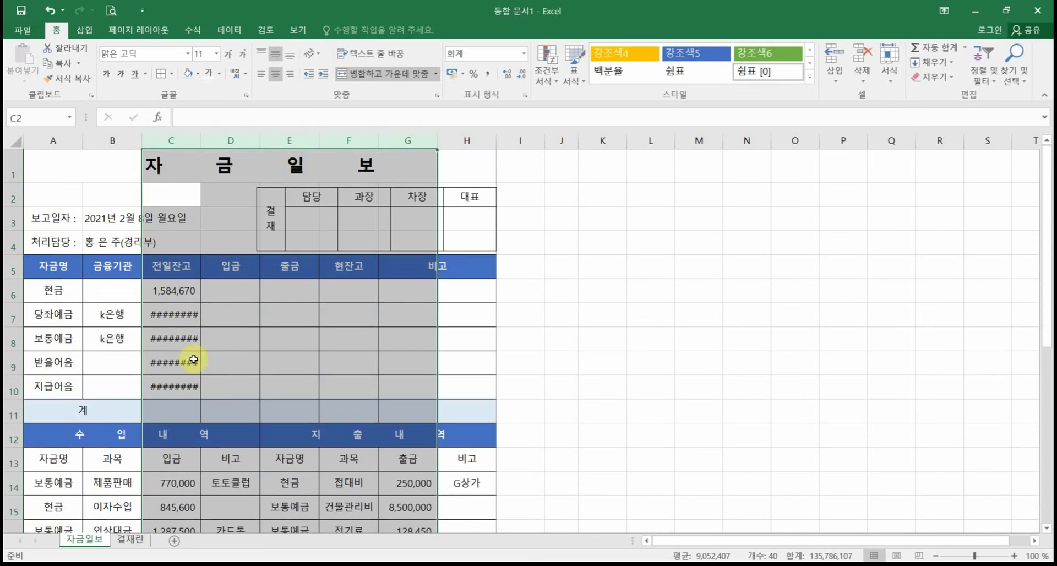
Step: Autofit column C to its numbers and scroll down to the 수입계/지출계 row 28
left_click(184, 296)
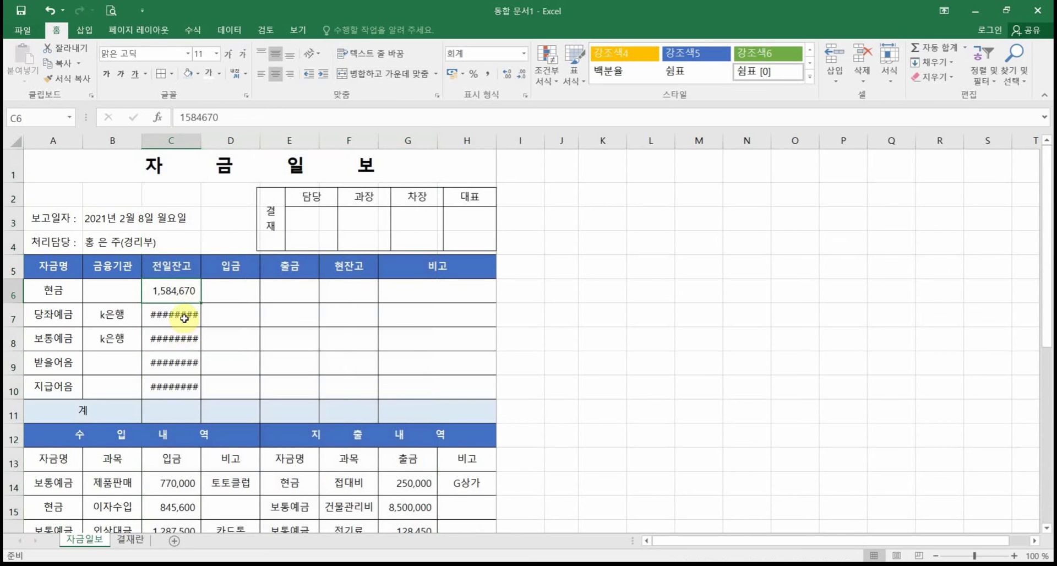
double_click(201, 142)
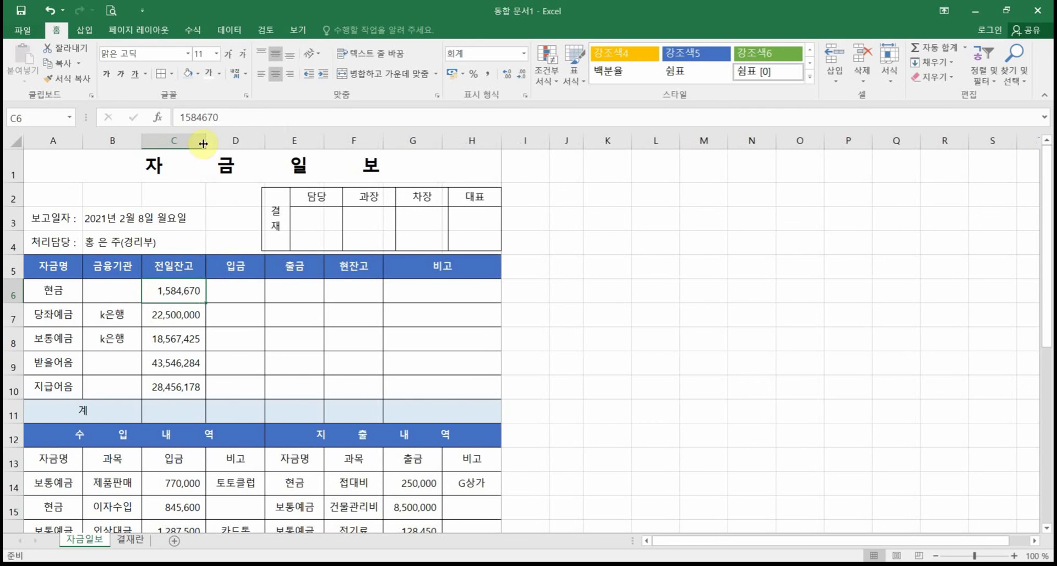
left_click(175, 141)
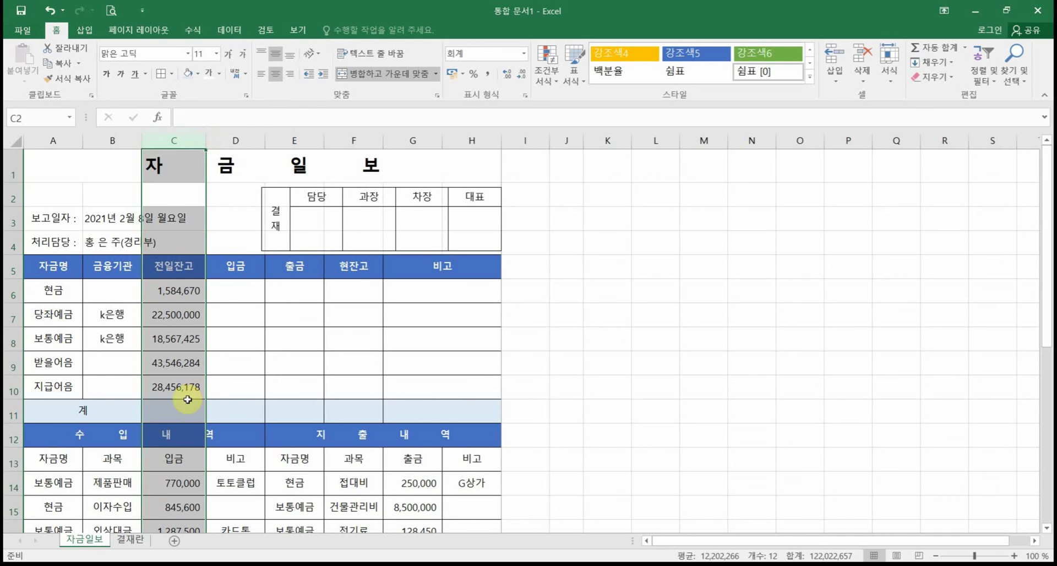
left_click(185, 356)
scroll(185, 355, "down", 5)
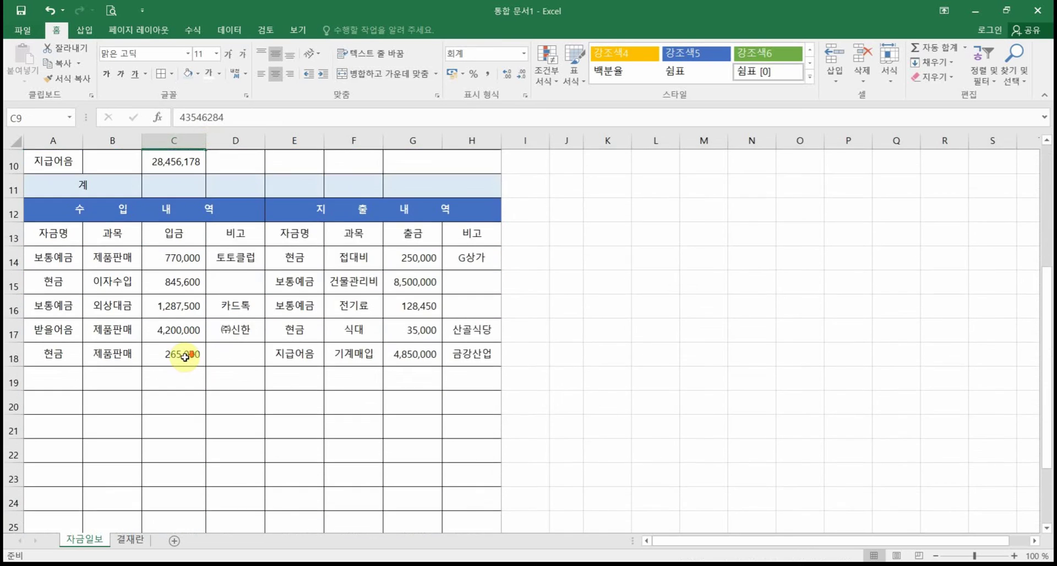
scroll(184, 356, "up", 5)
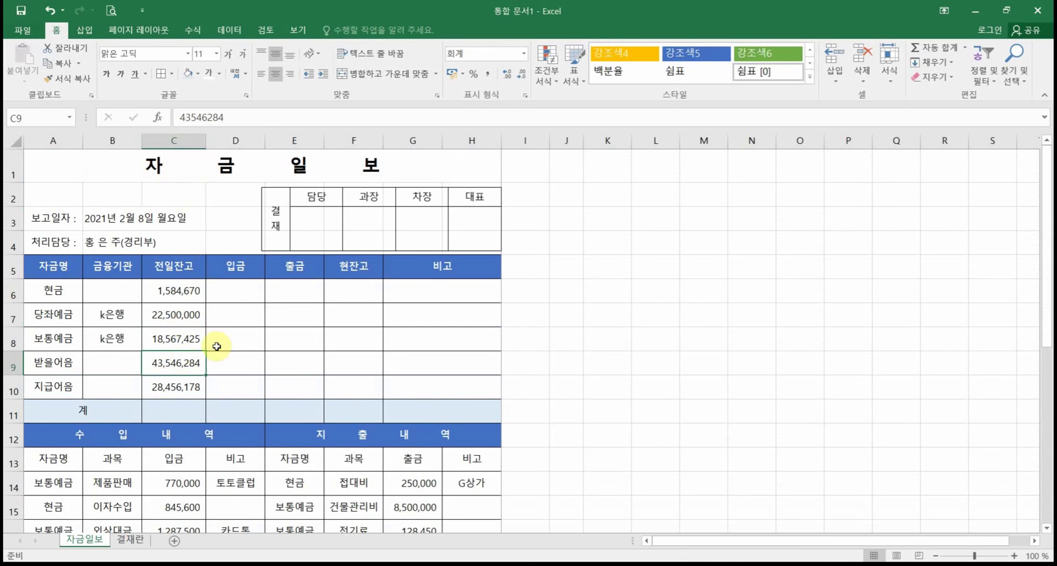
scroll(208, 406, "down", 1)
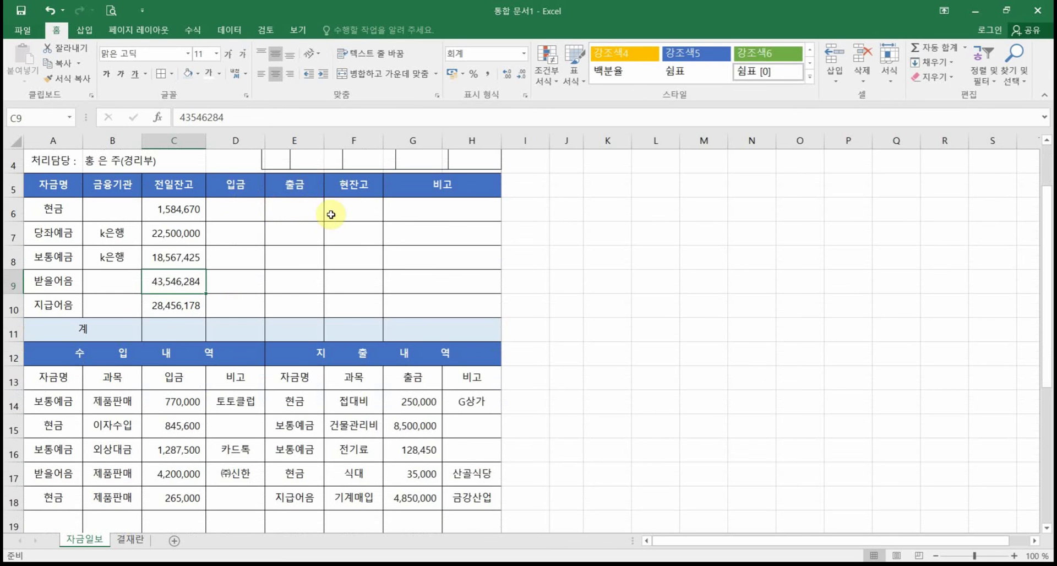
scroll(284, 409, "down", 4)
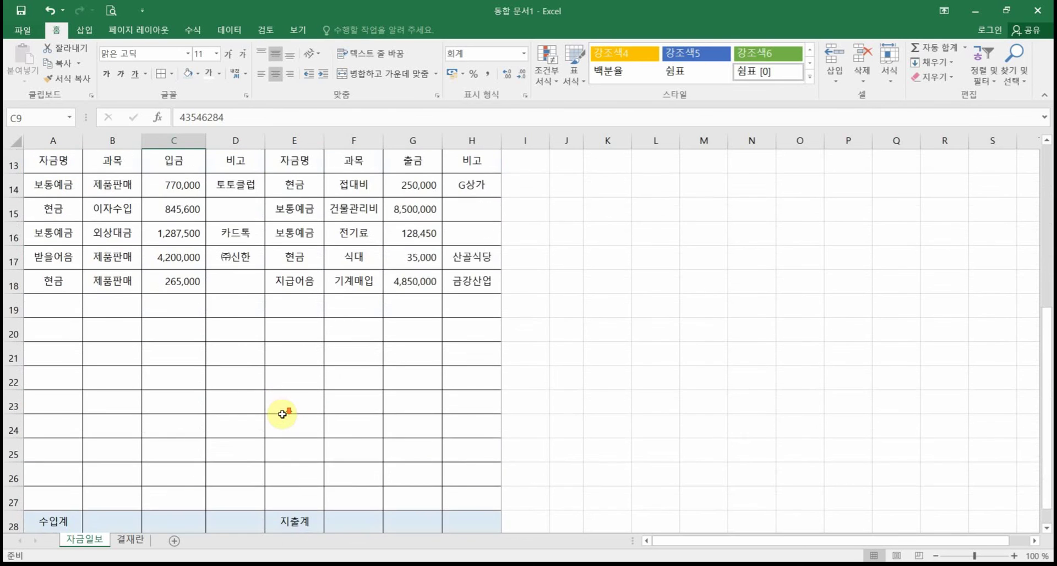
Step: AutoSum the 입금 column into C28, giving the 수입계 total 7,368,100
left_click(168, 450)
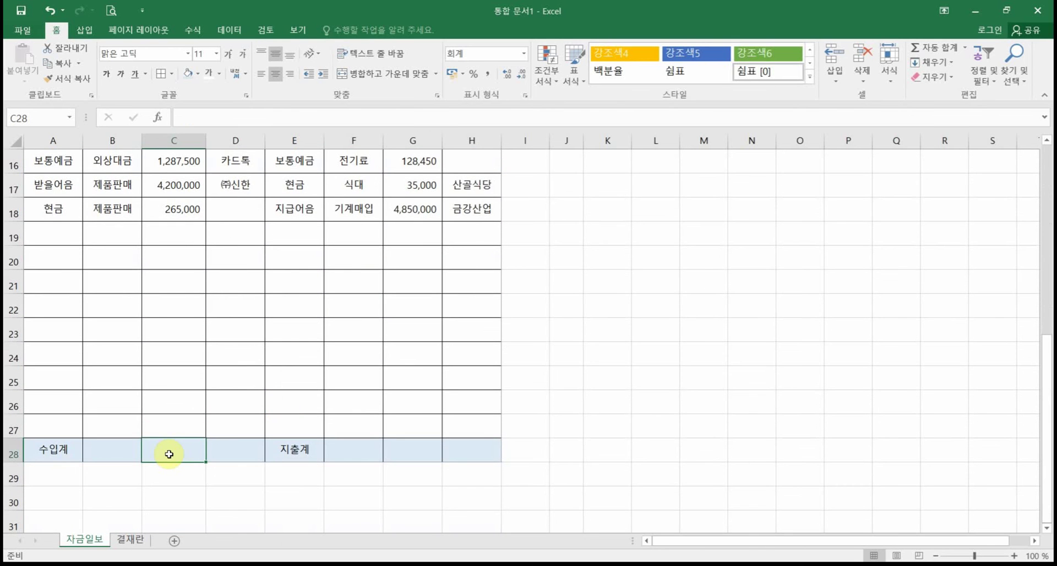
scroll(169, 453, "up", 1)
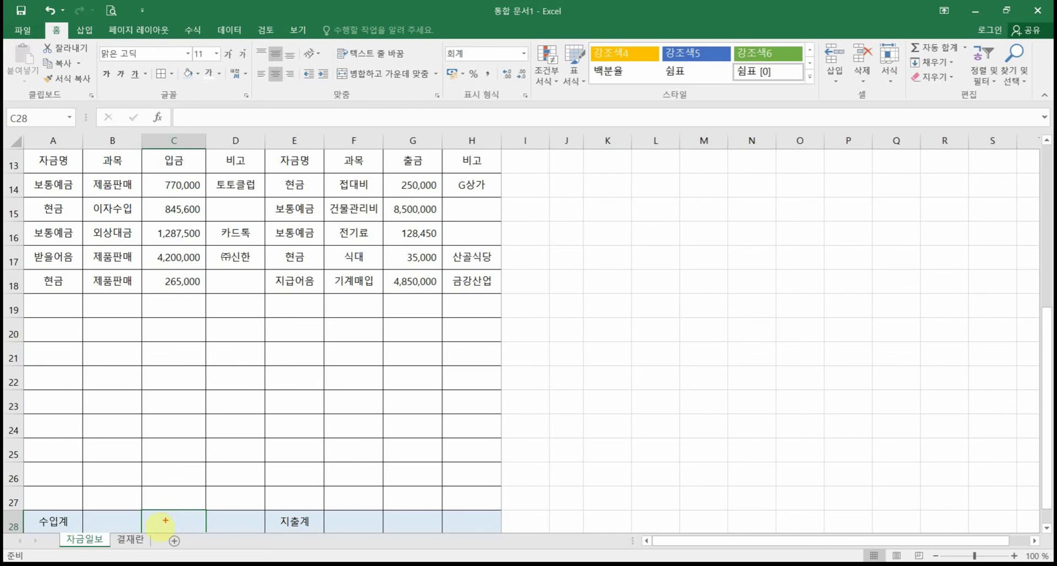
left_click_drag(141, 500, 197, 538)
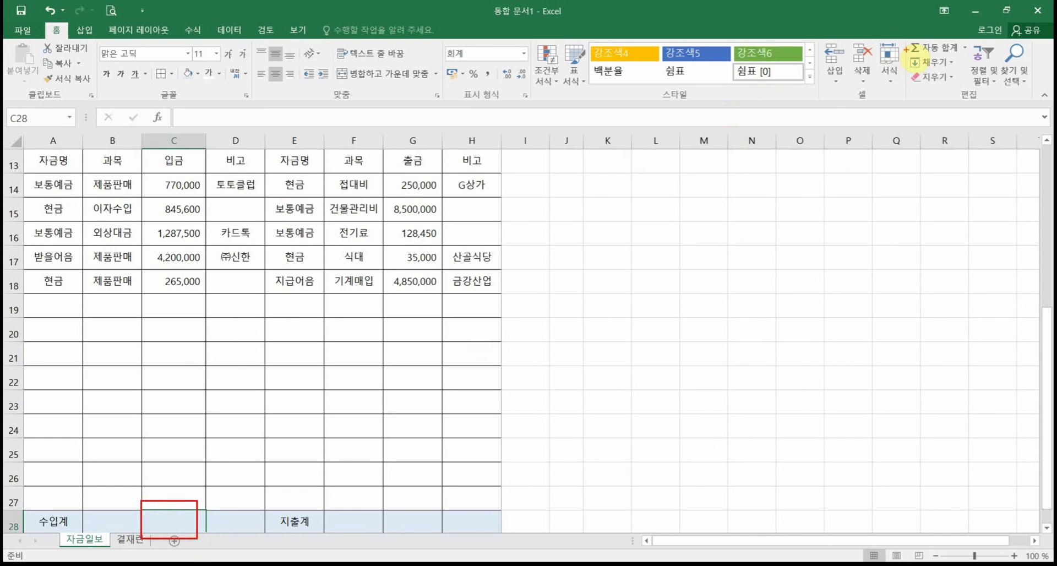
left_click_drag(904, 49, 833, 114)
left_click_drag(897, 55, 944, 60)
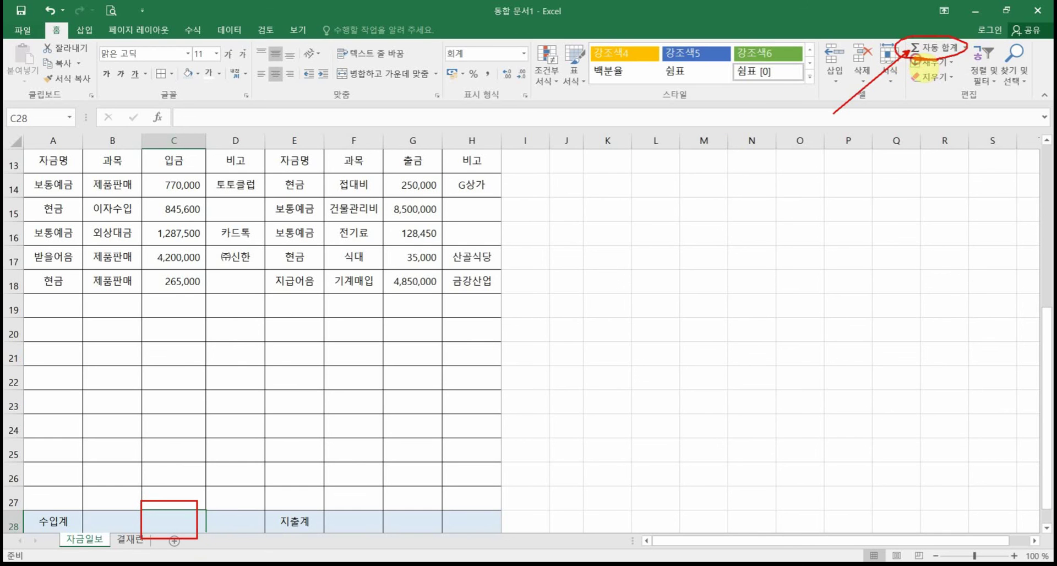
key("Escape")
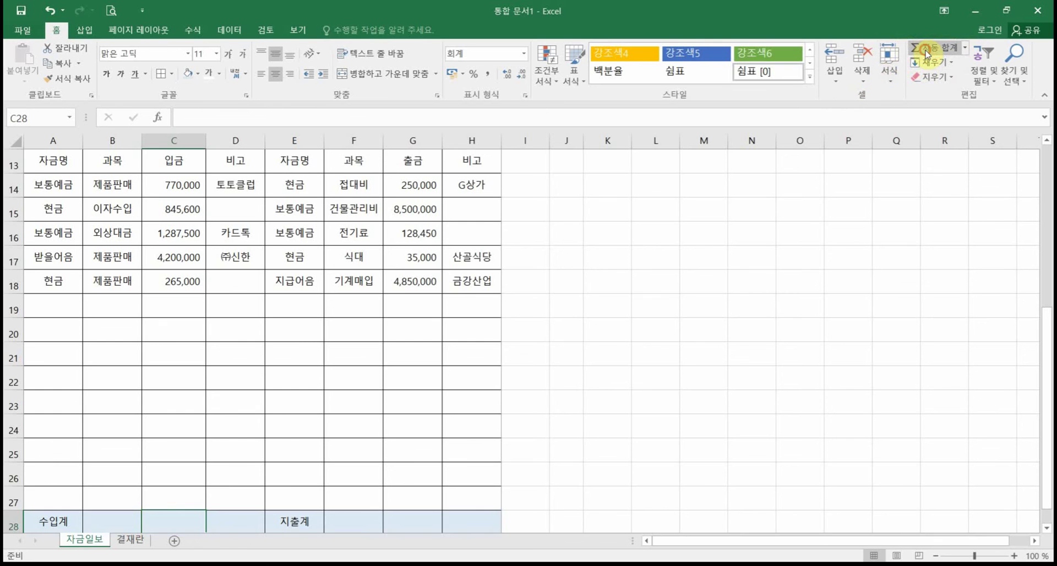
left_click(927, 51)
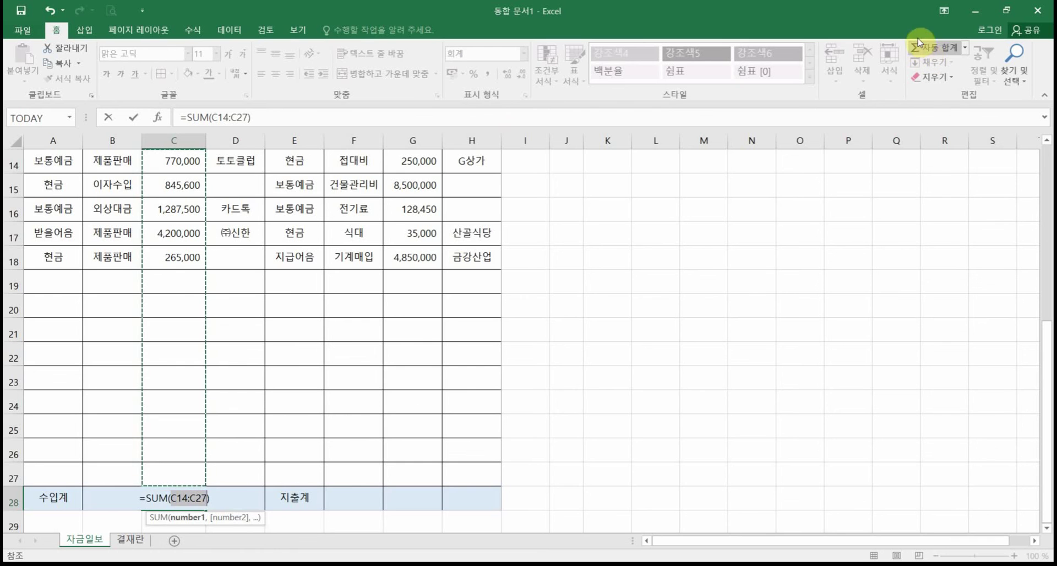
scroll(409, 199, "up", 1)
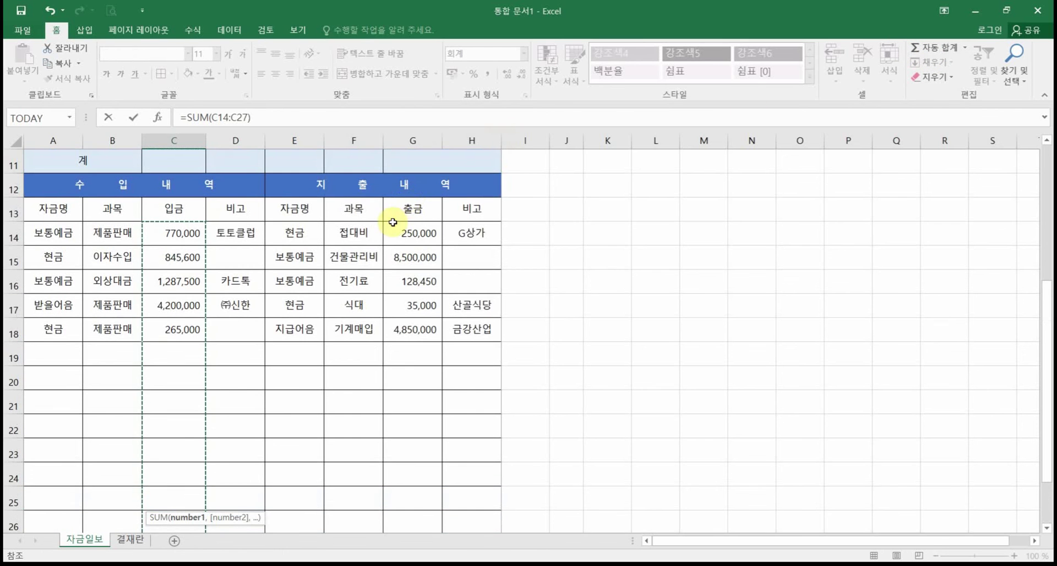
scroll(385, 236, "down", 2)
scroll(375, 256, "up", 1)
key("Return")
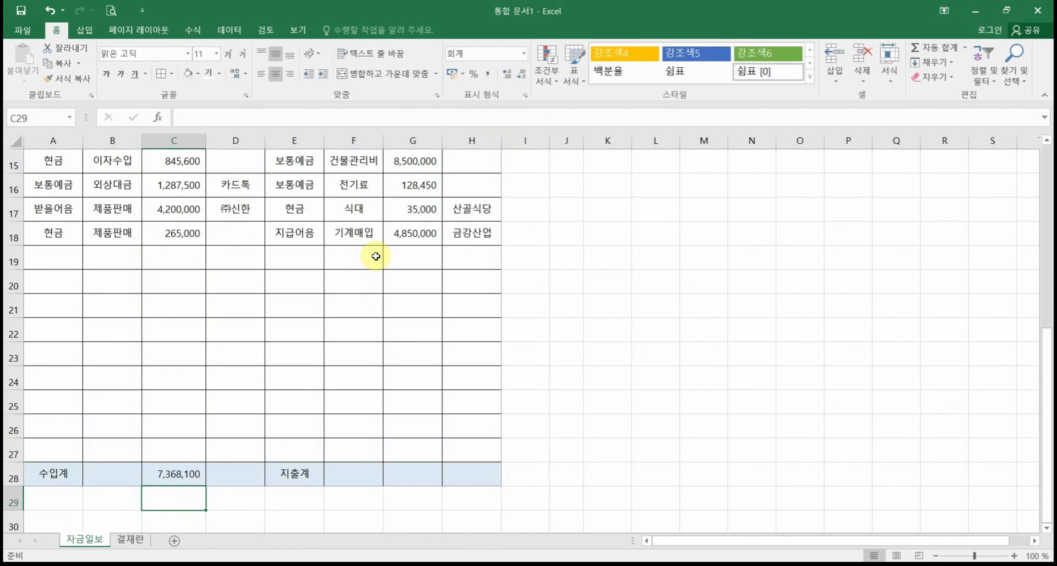
Step: AutoSum the 출금 column into G28 for 13,763,450 and autofit column G's width
double_click(402, 473)
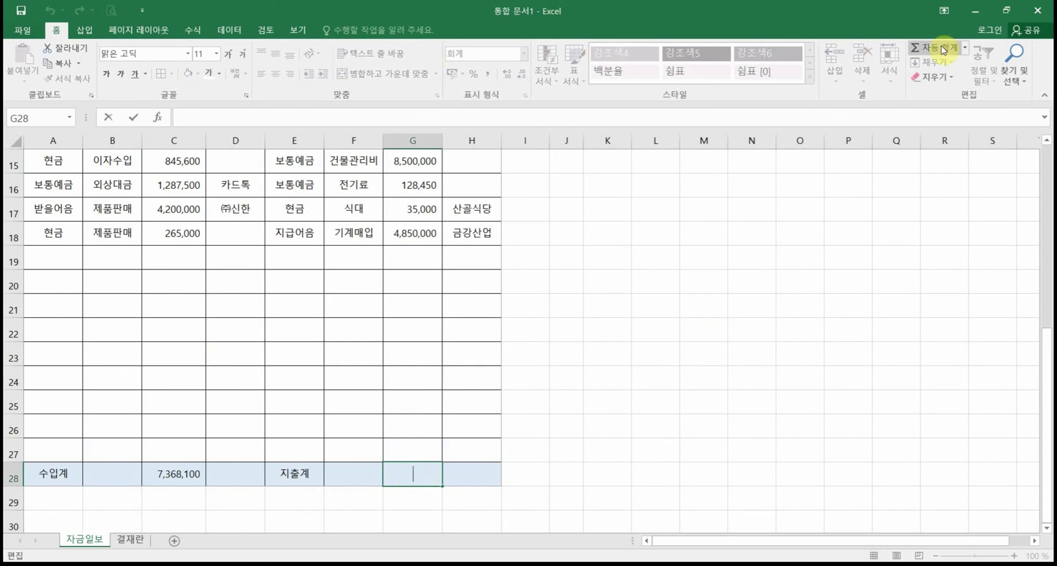
key("Escape")
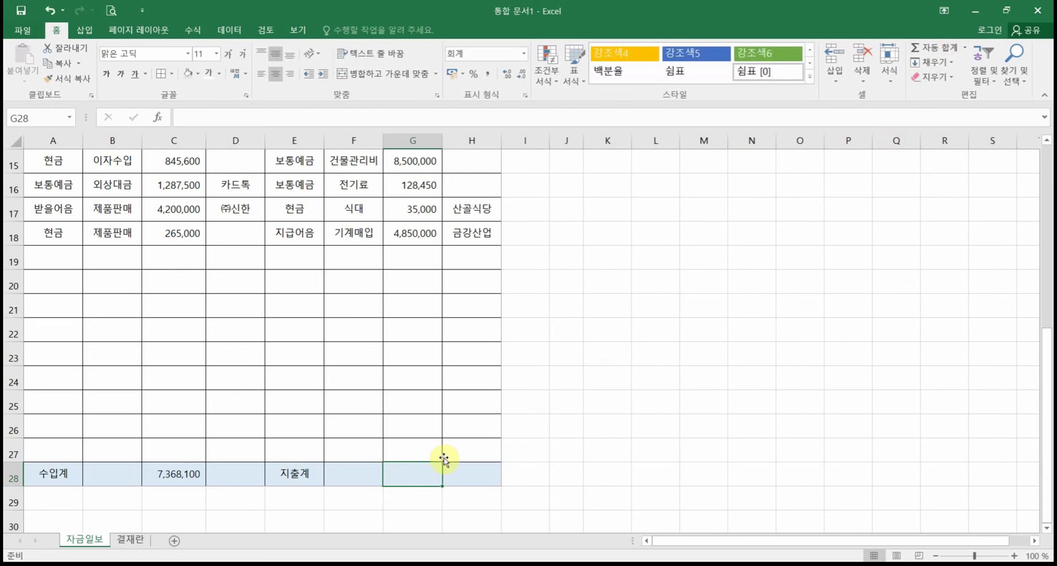
left_click(933, 62)
left_click(938, 49)
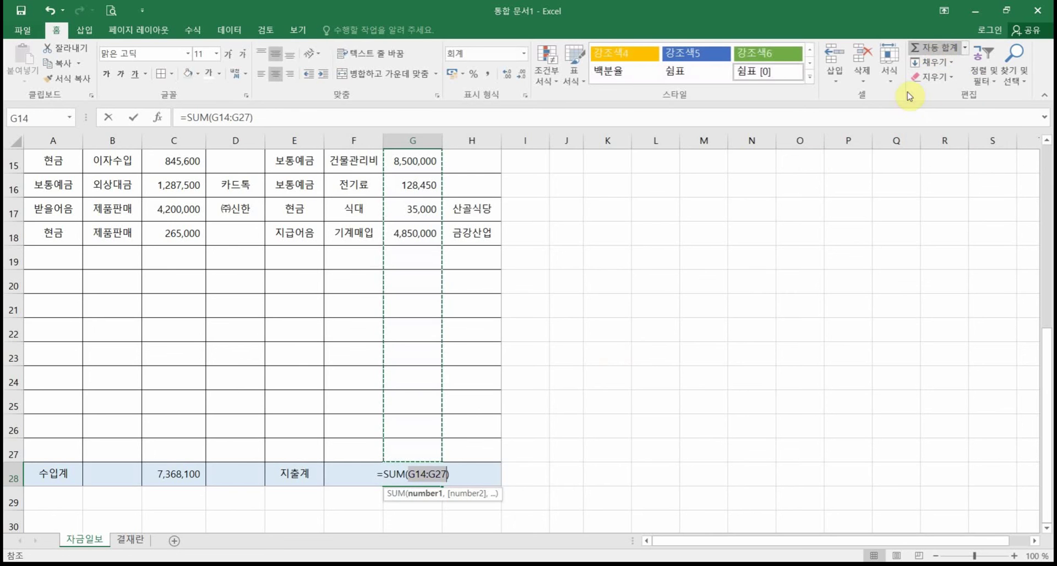
scroll(484, 380, "up", 1)
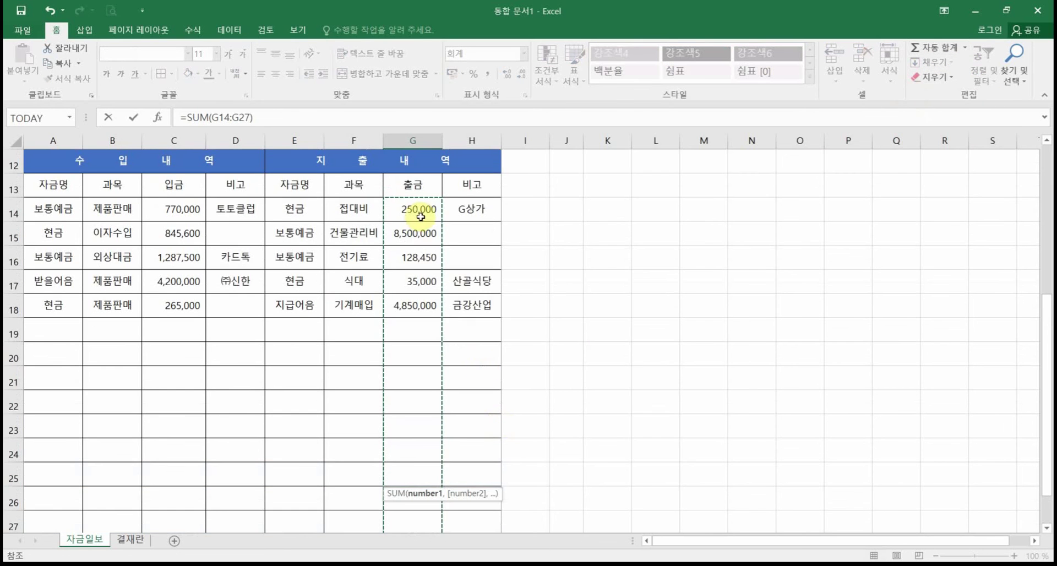
scroll(416, 401, "down", 1)
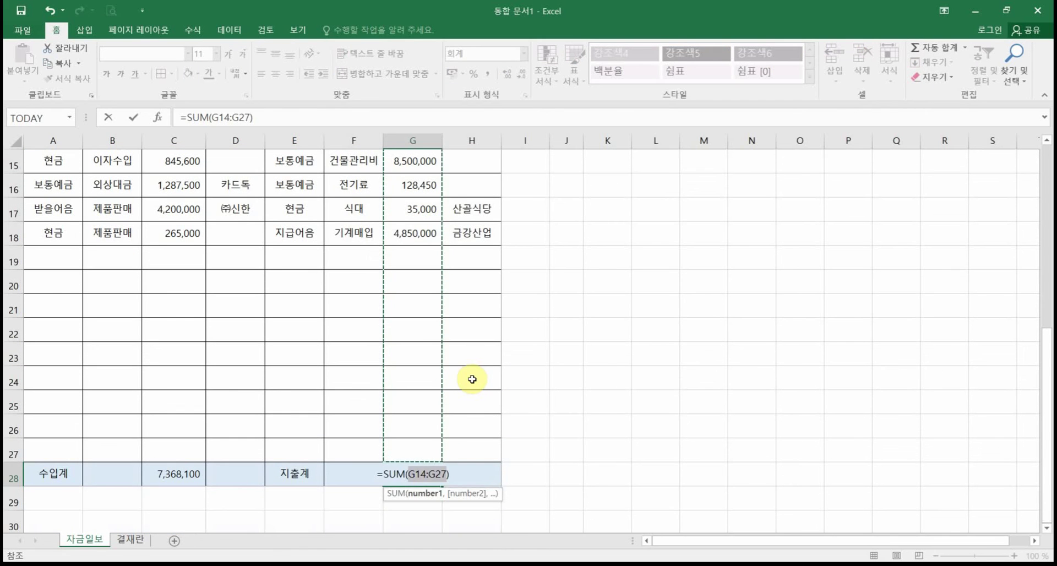
key("Return")
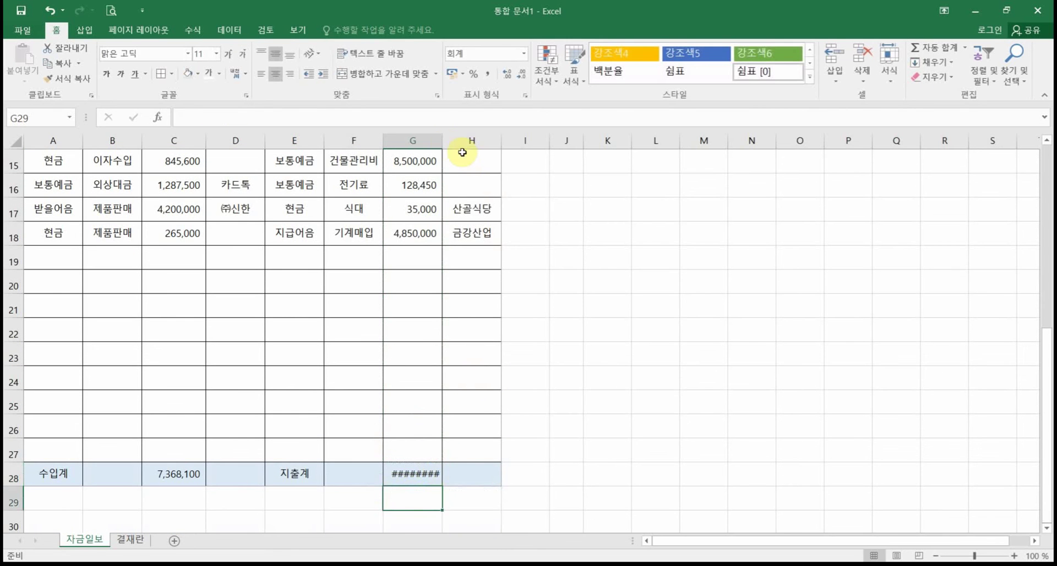
double_click(442, 140)
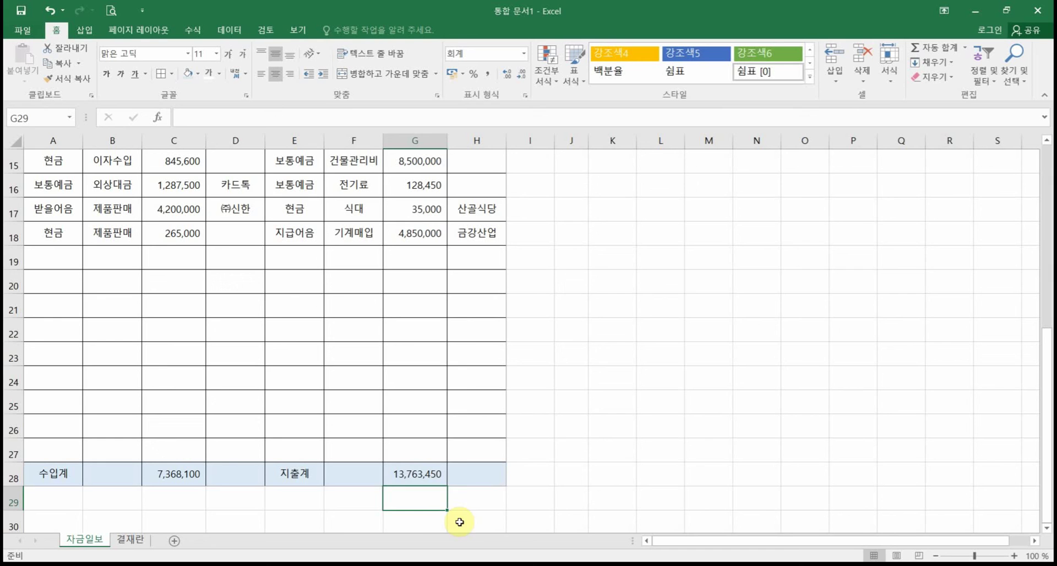
left_click(332, 517)
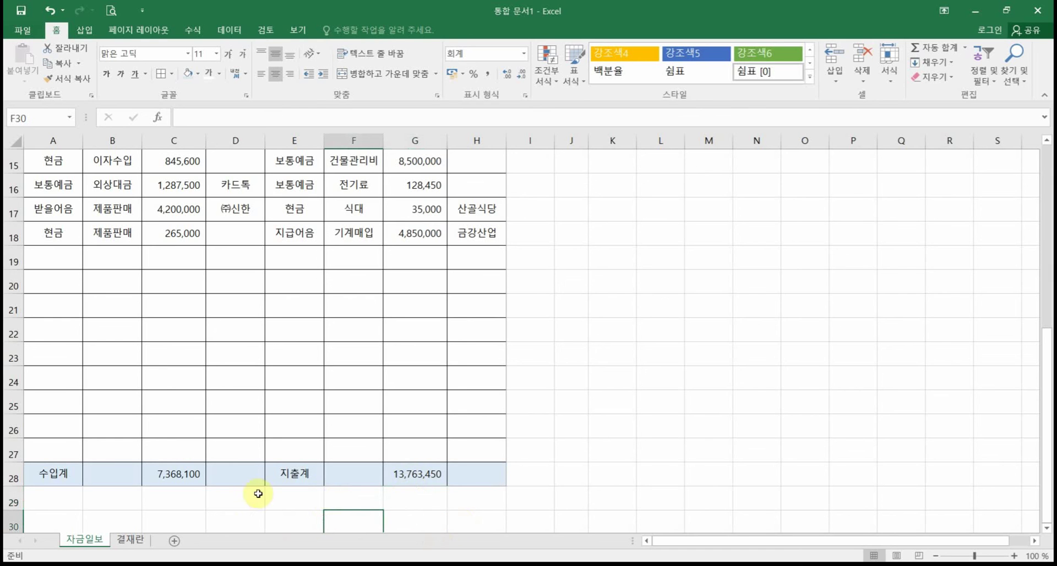
left_click(117, 477)
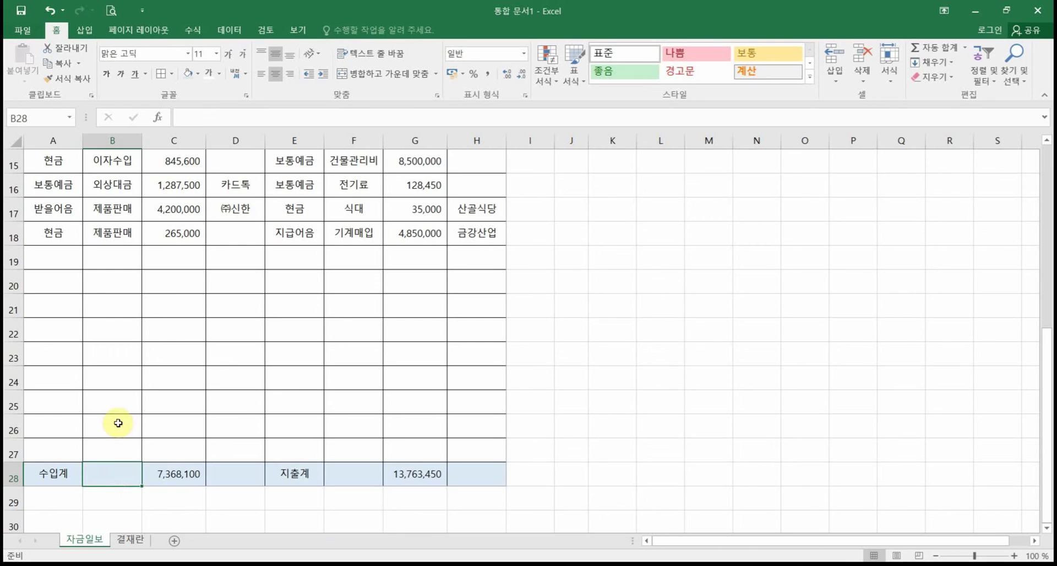
scroll(113, 420, "up", 1)
left_click_drag(122, 206, 106, 308)
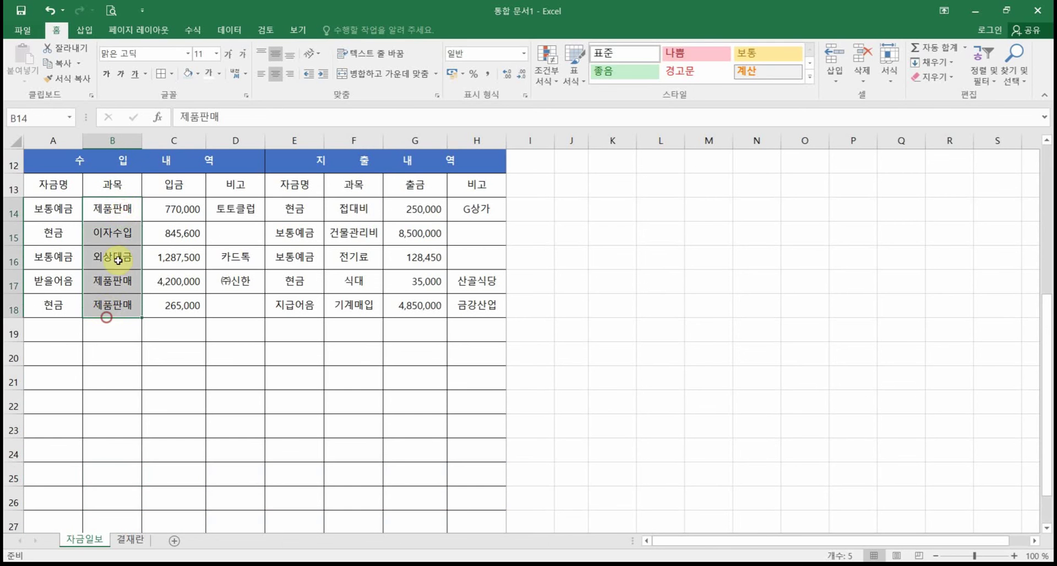
scroll(112, 393, "down", 1)
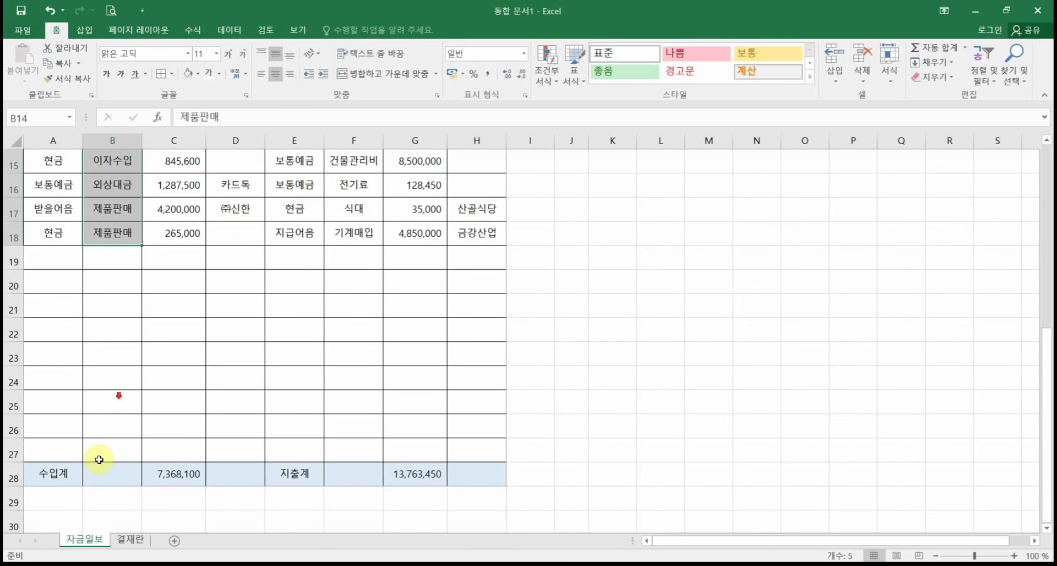
left_click(105, 472)
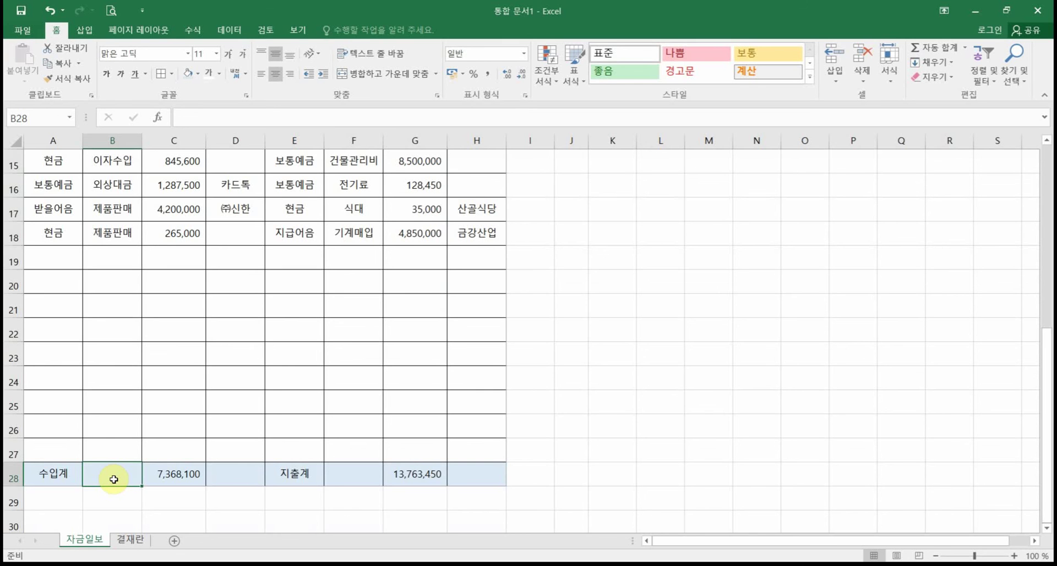
scroll(143, 275, "up", 1)
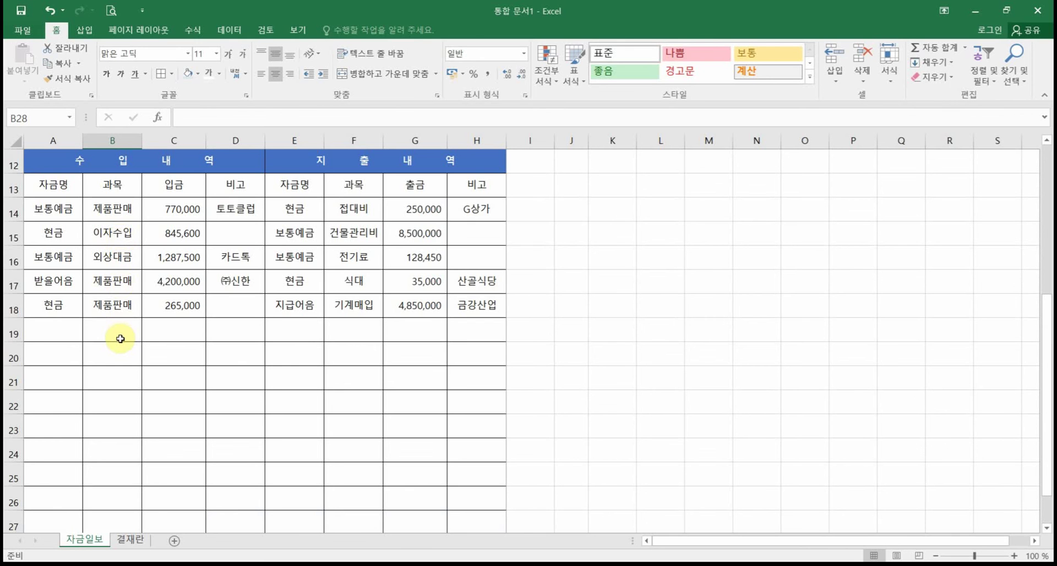
scroll(135, 435, "down", 1)
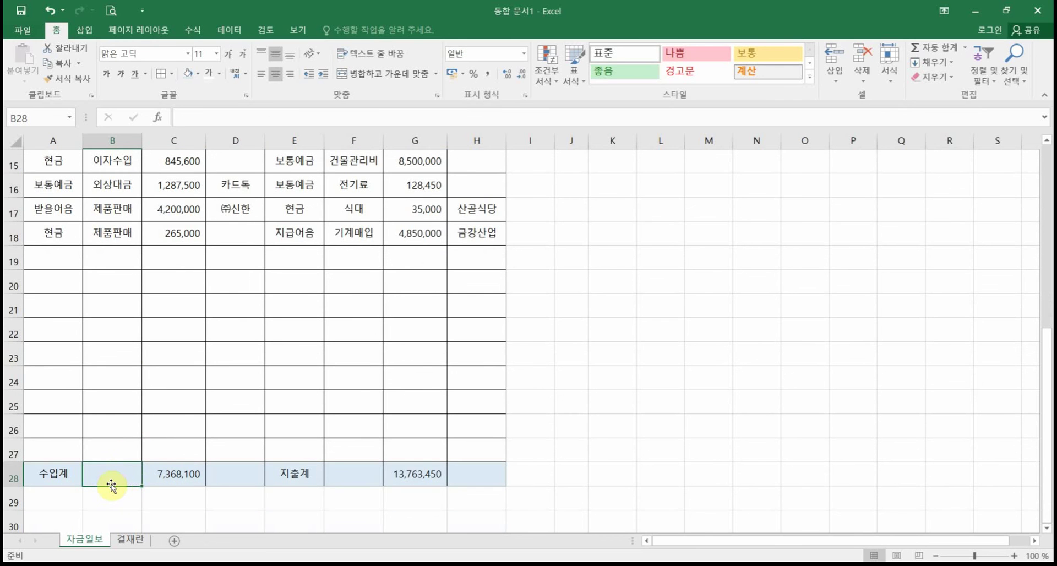
Step: Enter =COUNT(C14:C27) in B28 so it counts the 5 deposit entries
mouse_move(77, 456)
left_mouse_down()
mouse_move(146, 490)
mouse_move(173, 521)
left_mouse_up()
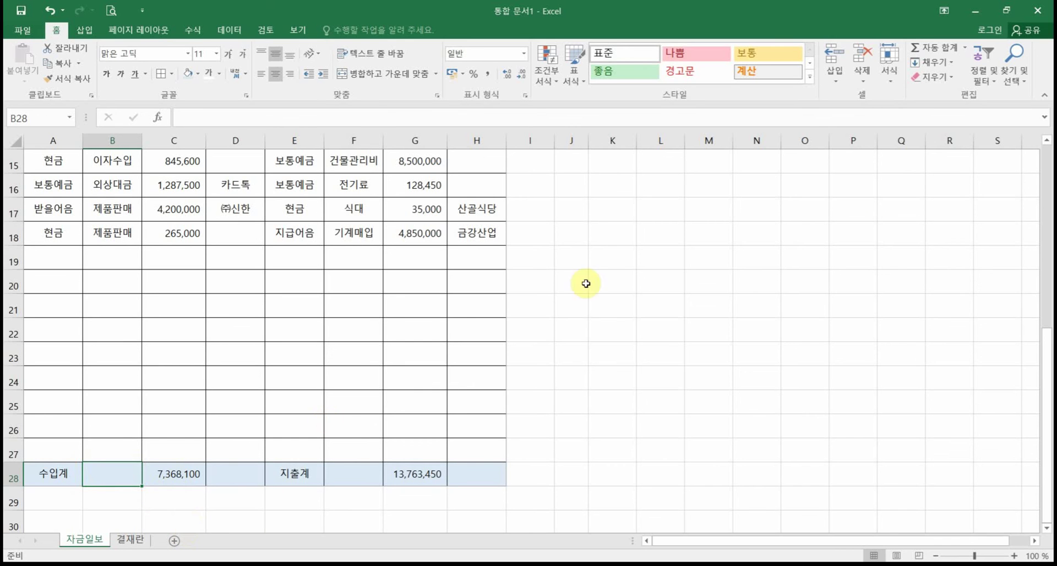
left_click(965, 48)
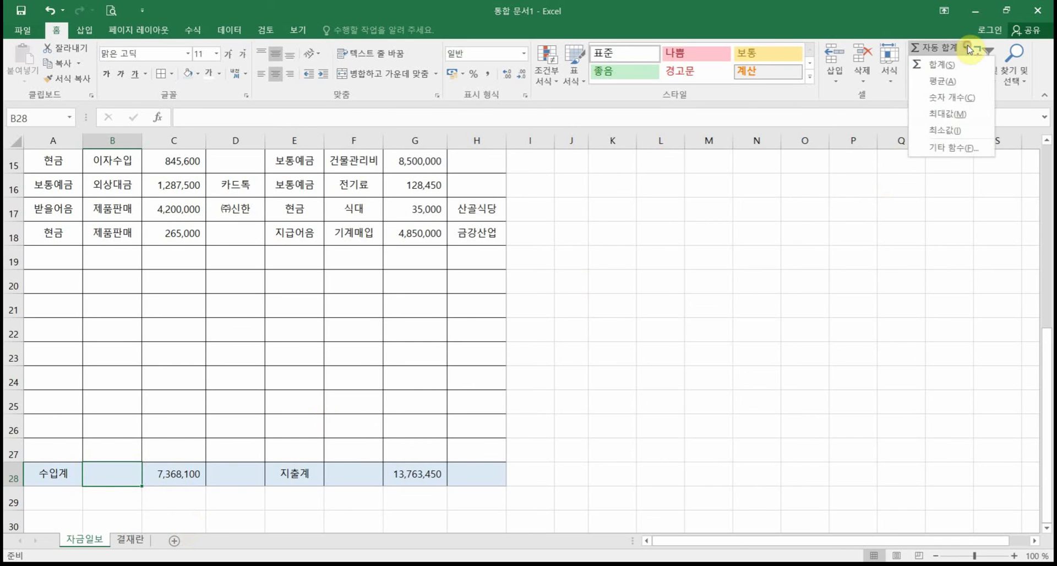
left_click(974, 103)
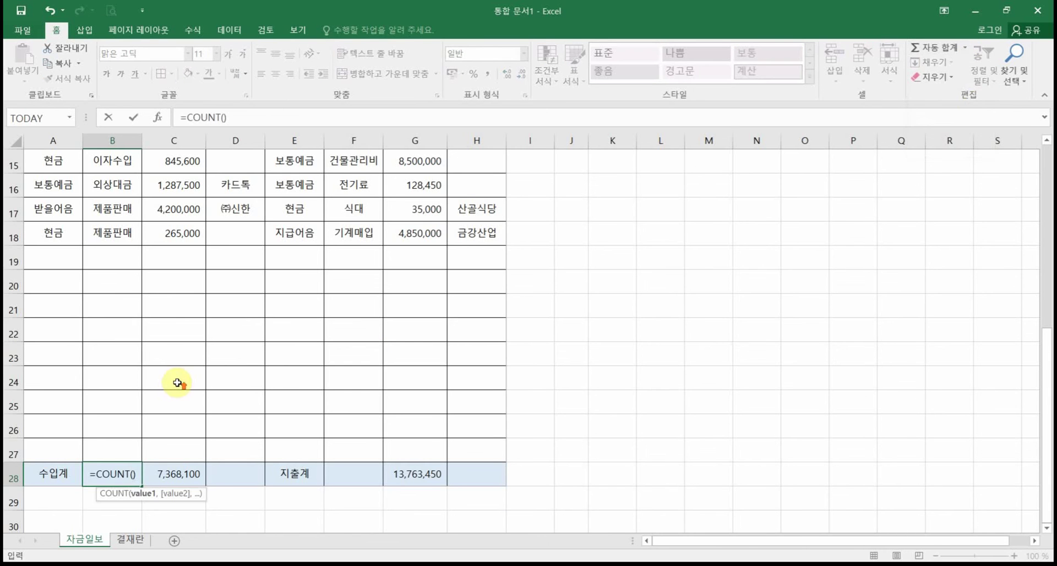
scroll(186, 327, "up", 2)
left_click_drag(181, 279, 201, 478)
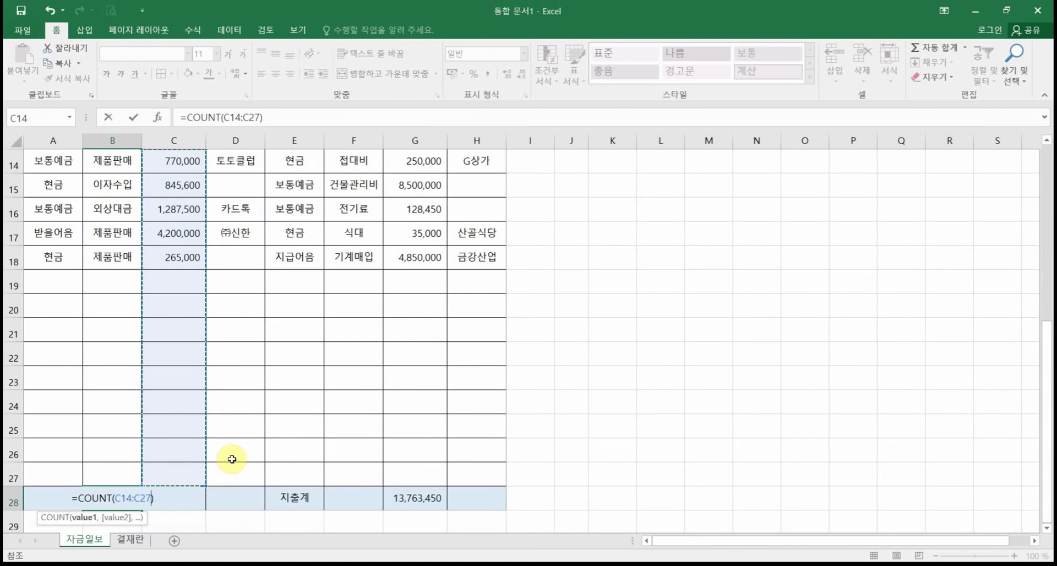
scroll(160, 187, "up", 1)
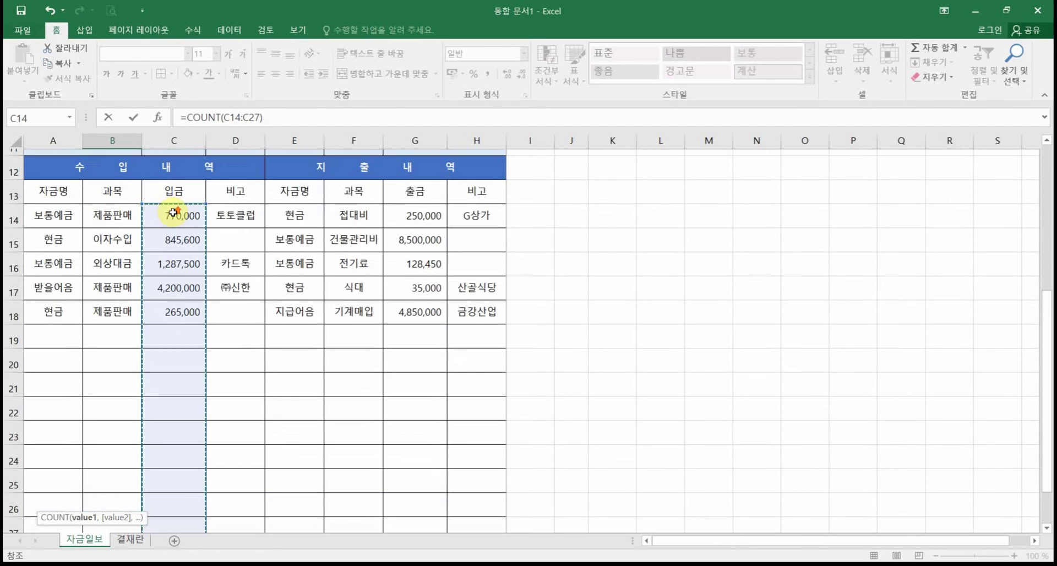
scroll(198, 441, "down", 1)
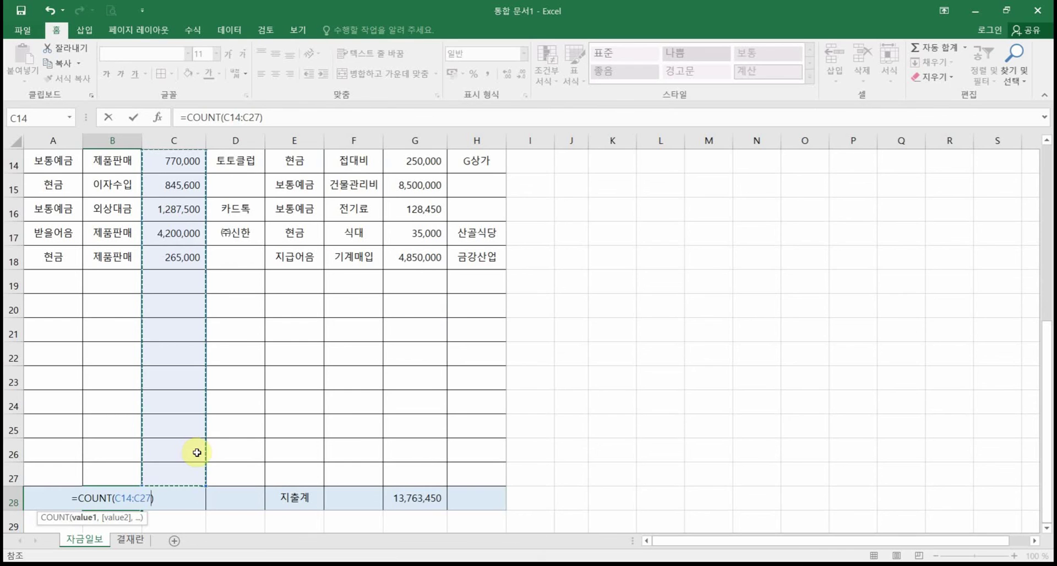
key("Return")
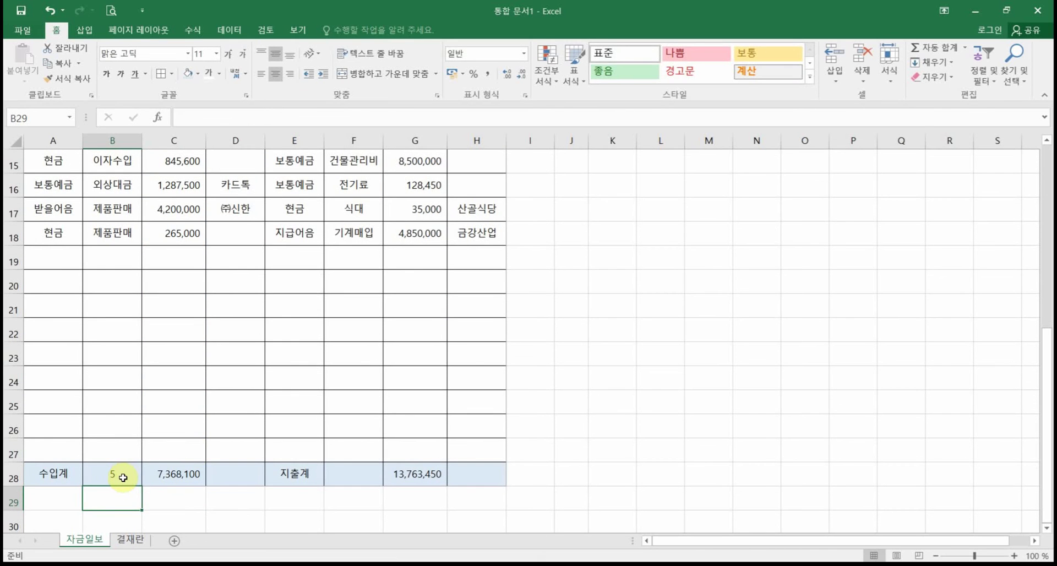
left_click(122, 477)
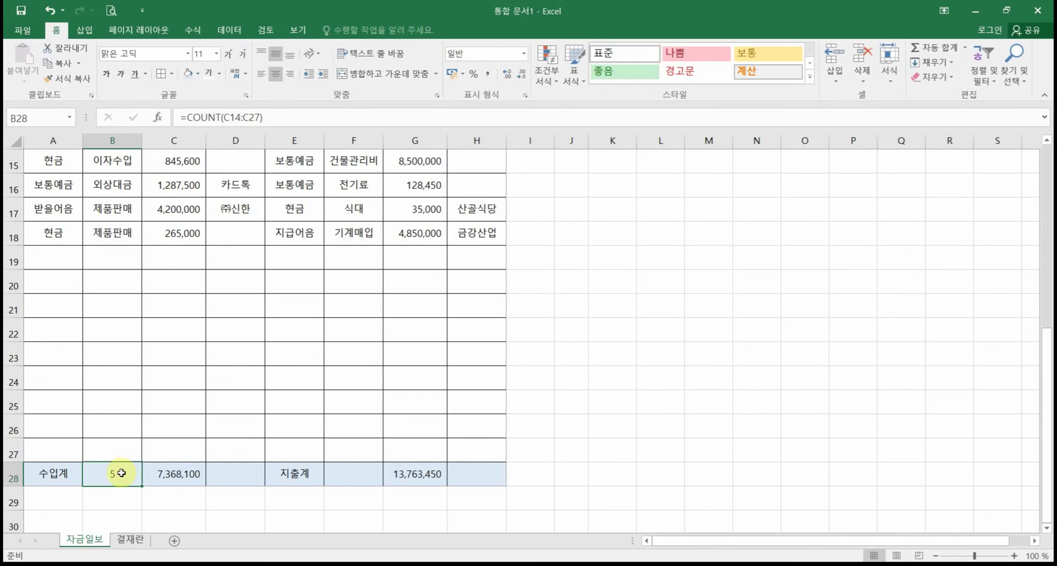
Step: Apply the custom number format 0건 to B28 so the count reads 5건
right_click(122, 478)
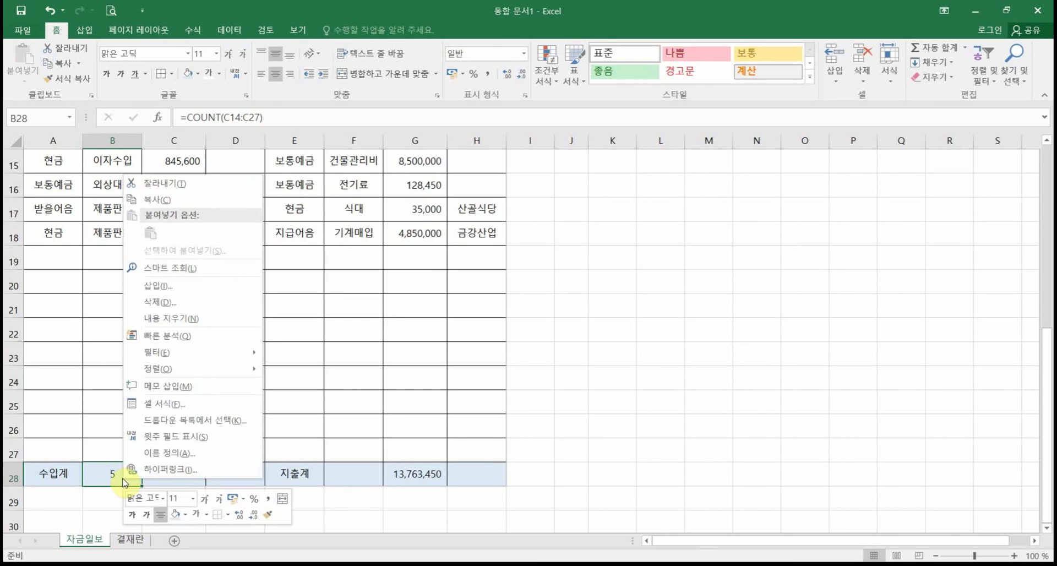
left_click(174, 408)
left_click_drag(132, 185, 291, 195)
left_click(197, 220)
left_click(206, 385)
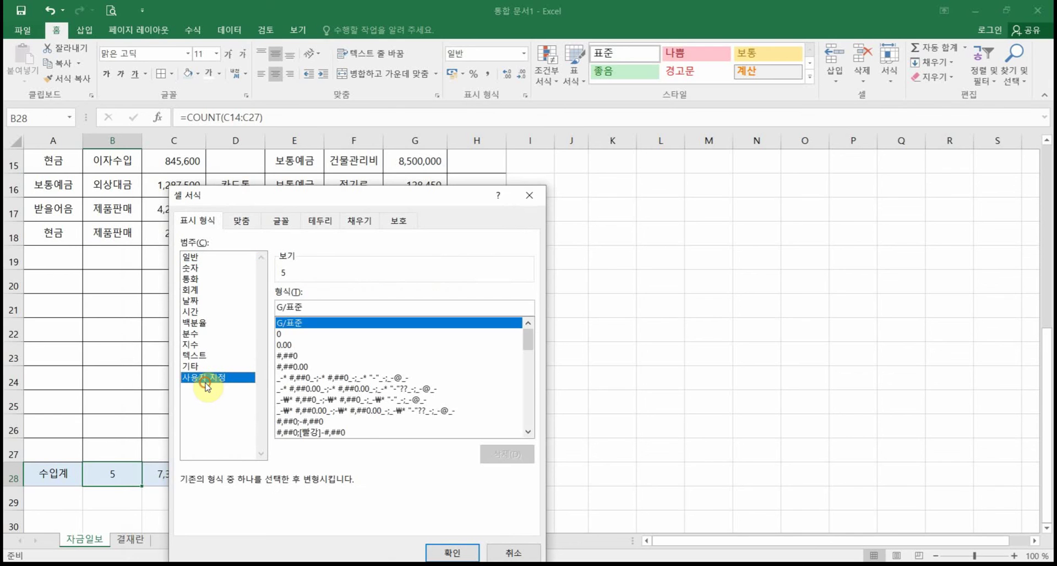
left_click(281, 334)
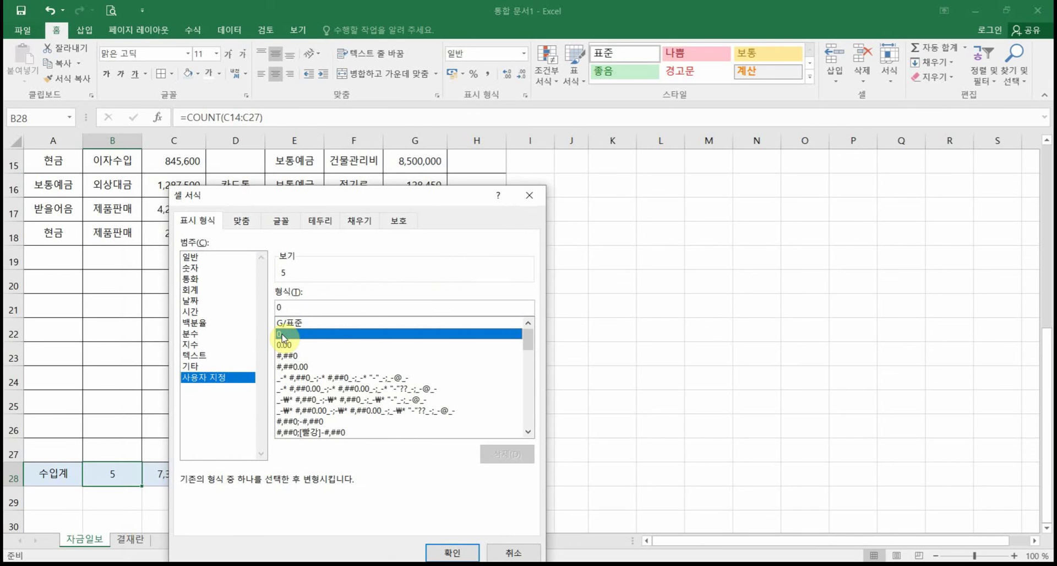
left_click(295, 304)
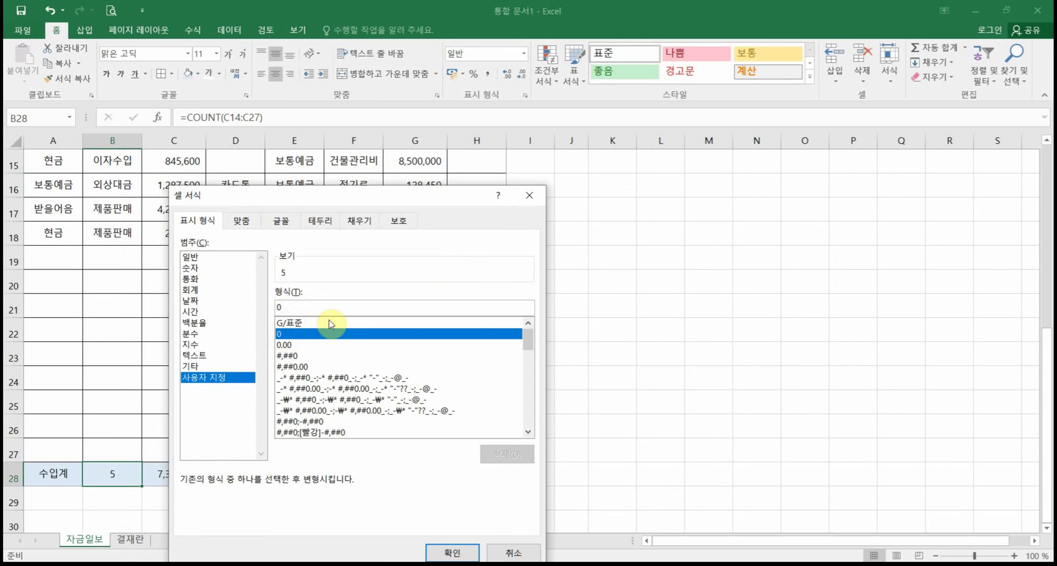
type("거")
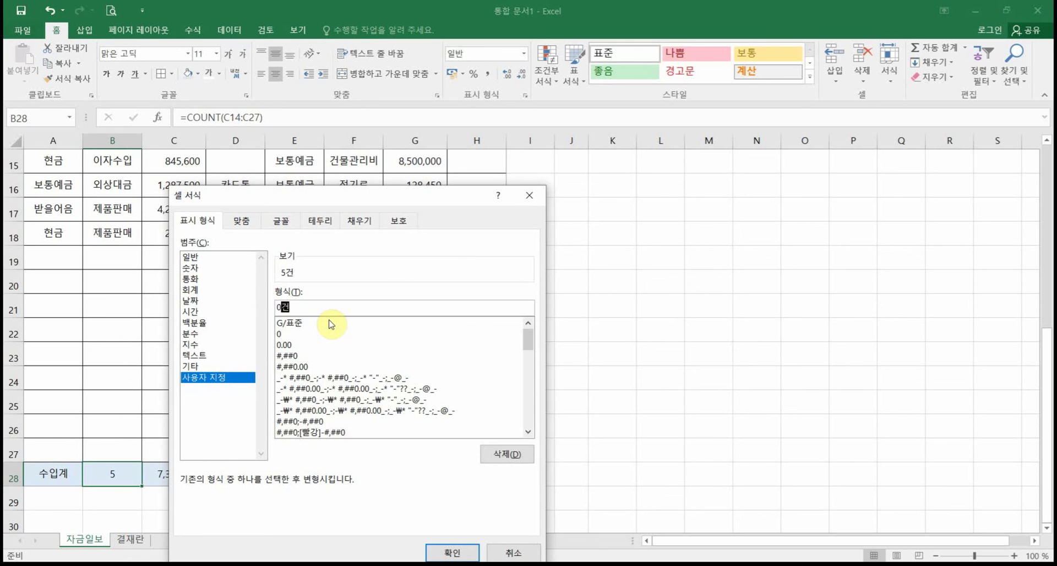
left_click(442, 553)
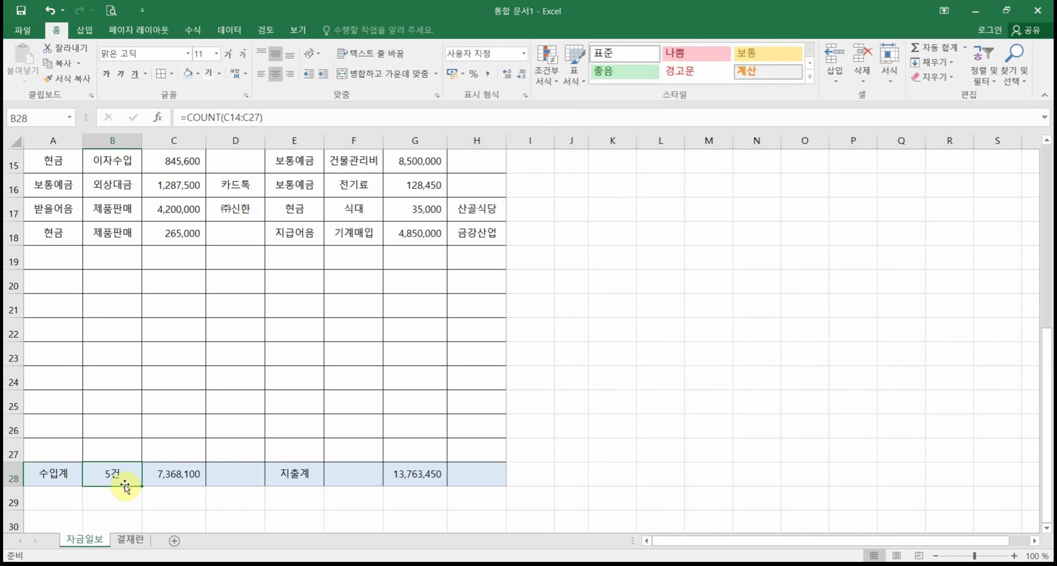
right_click(120, 476)
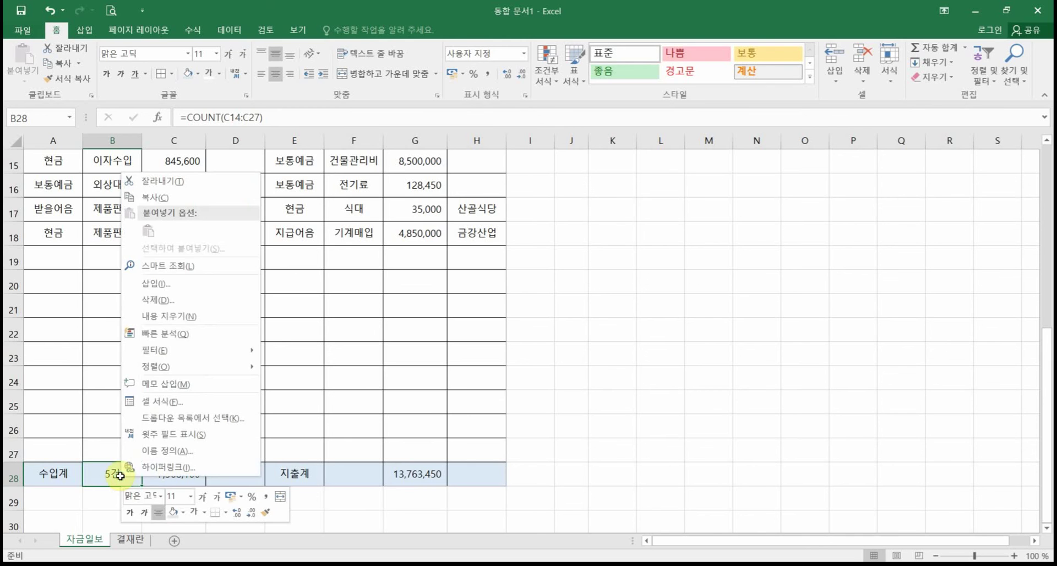
left_click(159, 401)
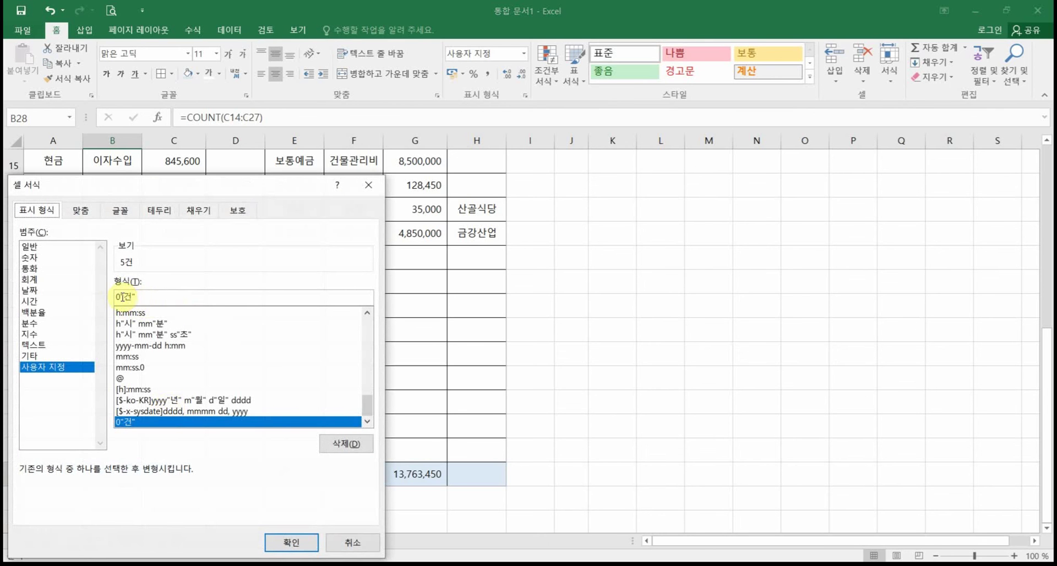
left_click(296, 549)
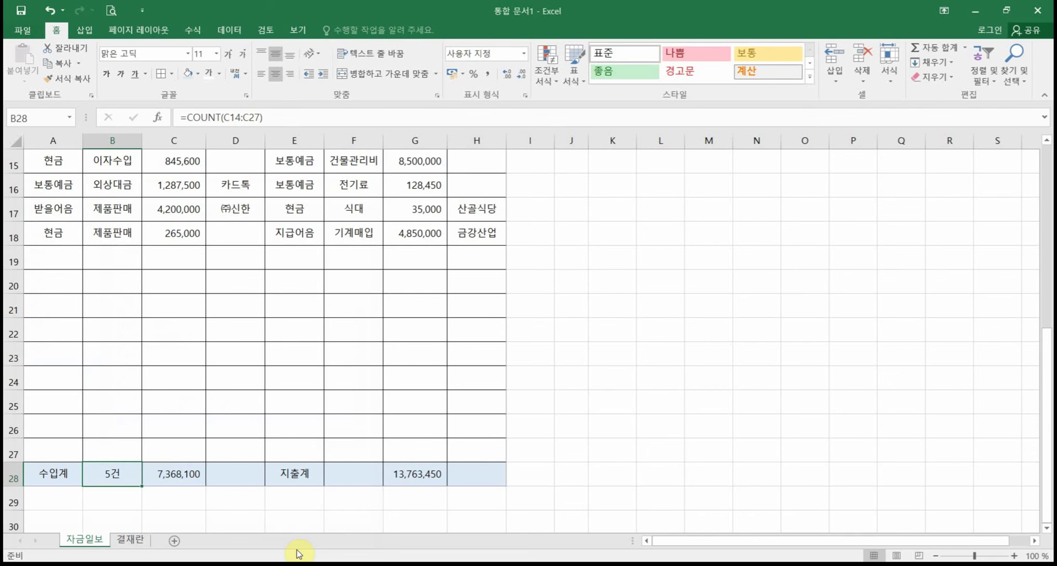
left_click(353, 480)
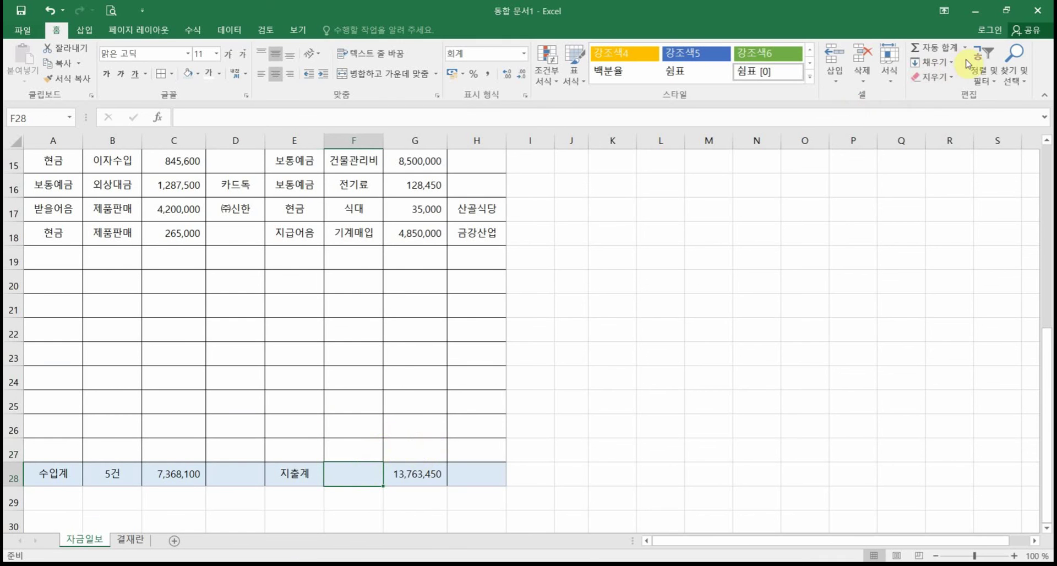
Step: Copy B28's count formula into F28, giving =COUNT(G14:G27) showing 5건
left_click(115, 480)
key("ctrl+c")
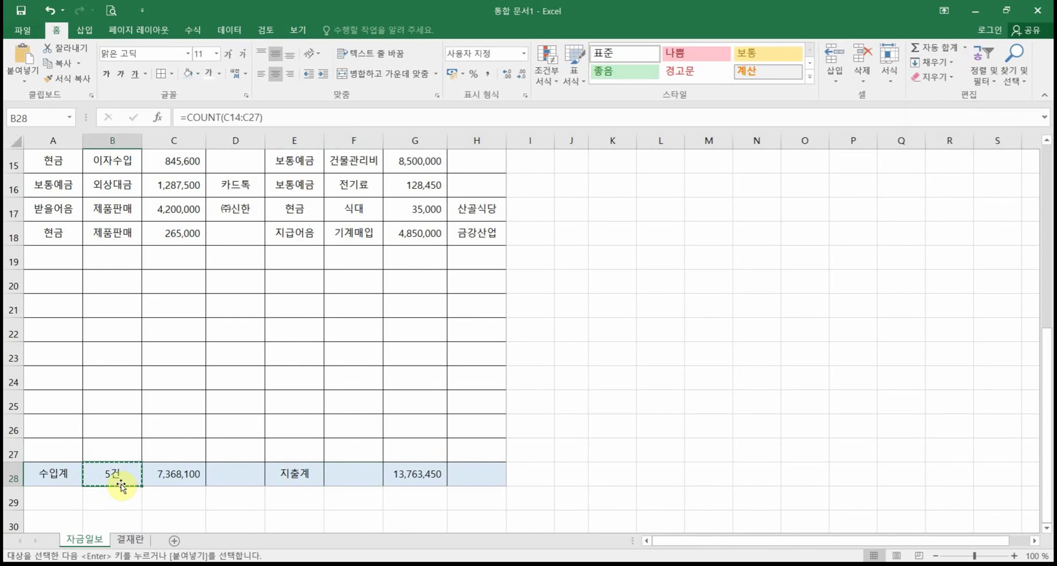
left_click(370, 475)
key("ctrl+v")
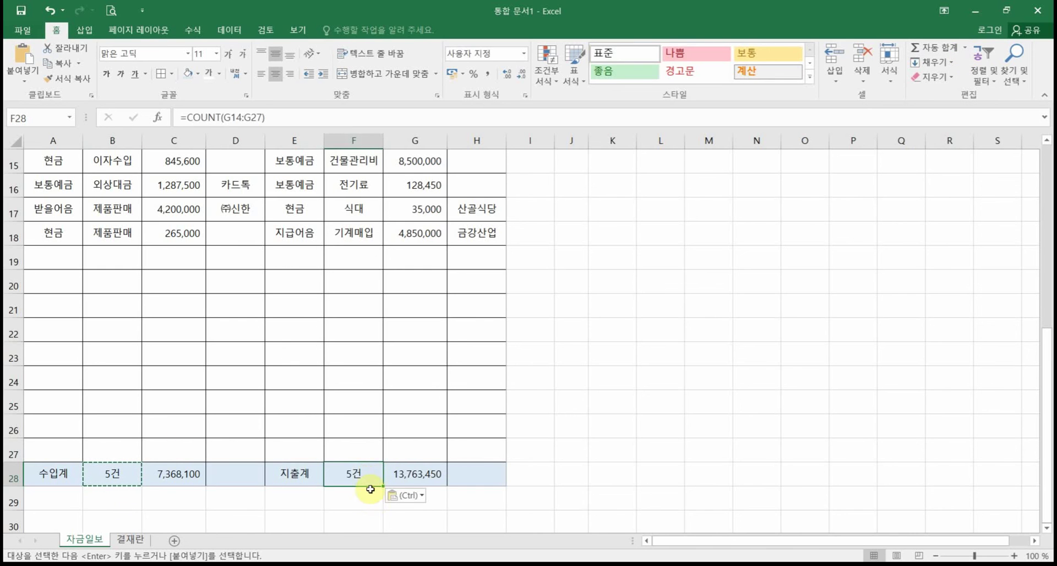
double_click(365, 475)
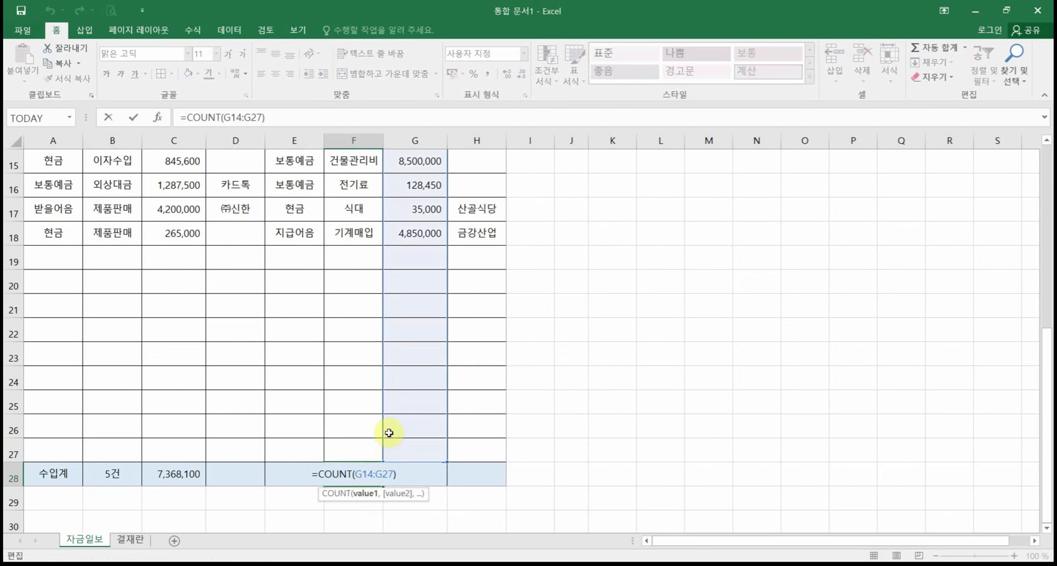
scroll(371, 424, "up", 1)
scroll(370, 425, "down", 1)
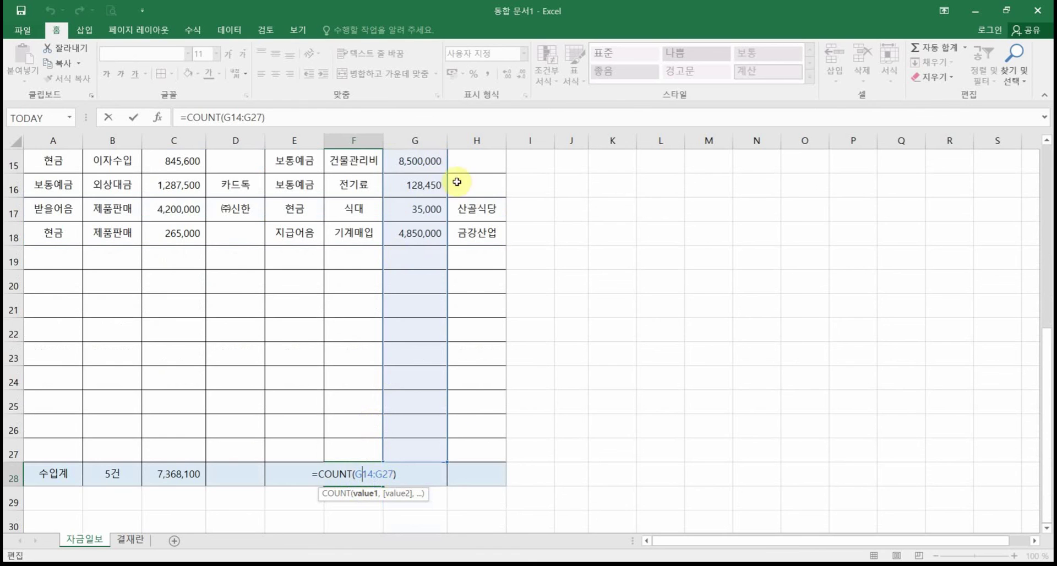
scroll(448, 473, "down", 1)
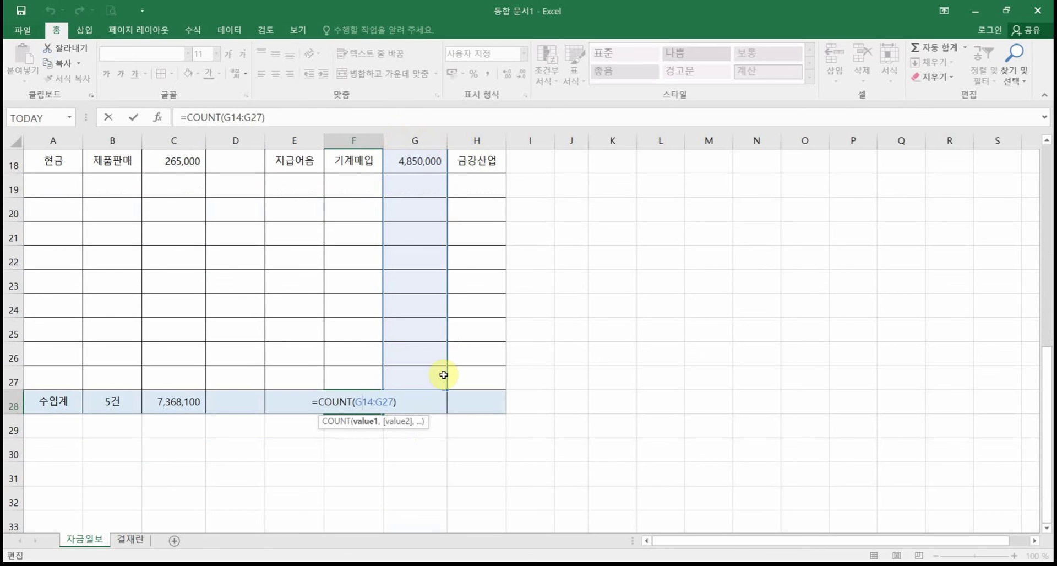
key("Return")
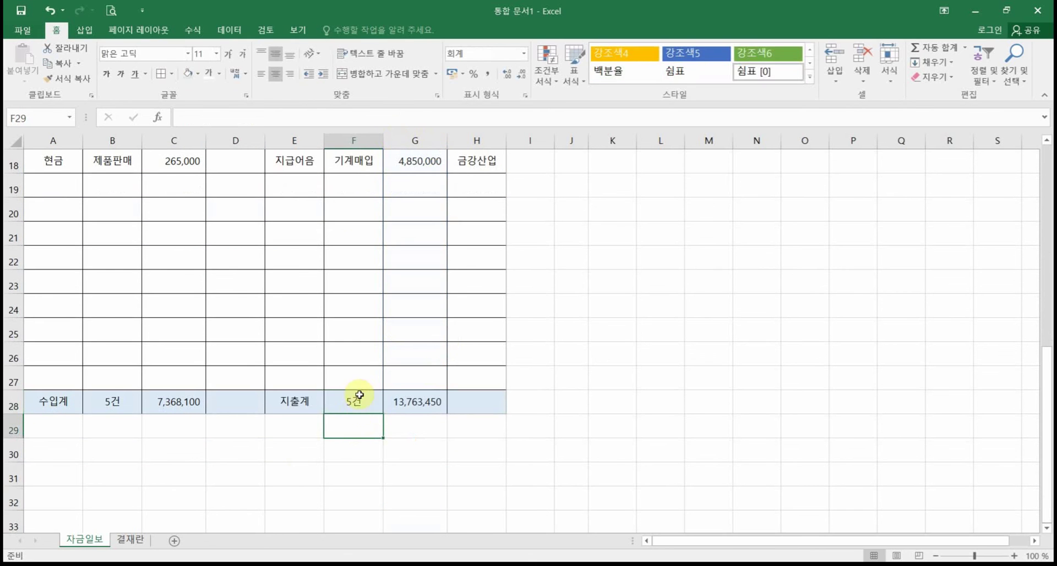
scroll(349, 290, "up", 1)
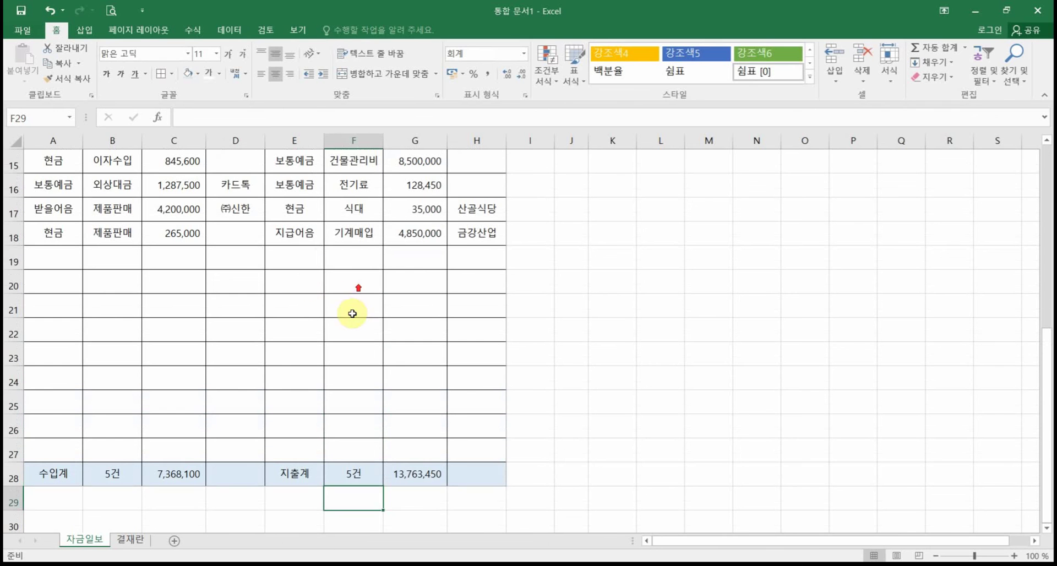
left_click(297, 256)
type("혀금")
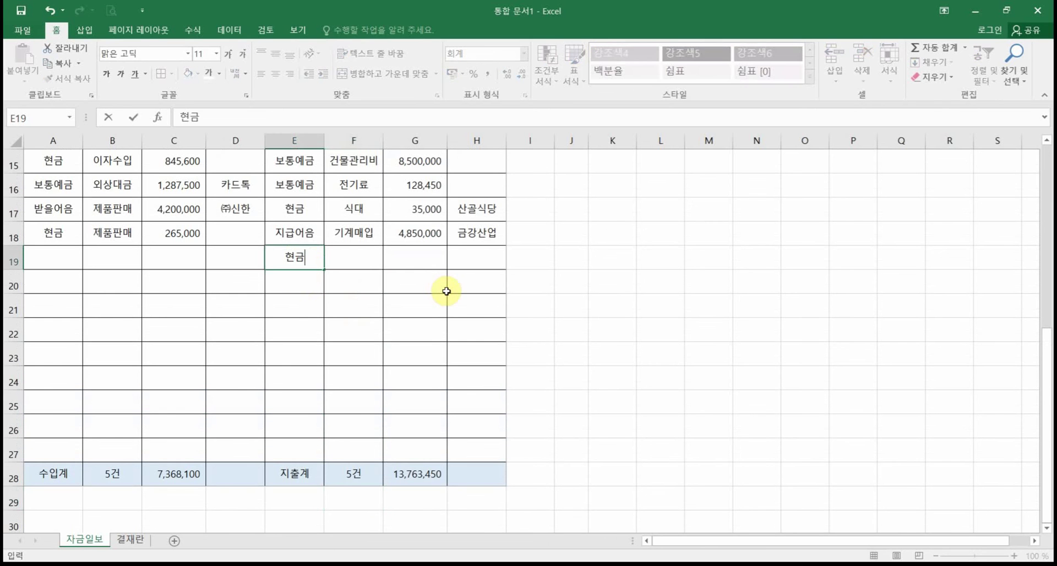
key("Tab")
type("새")
type("대")
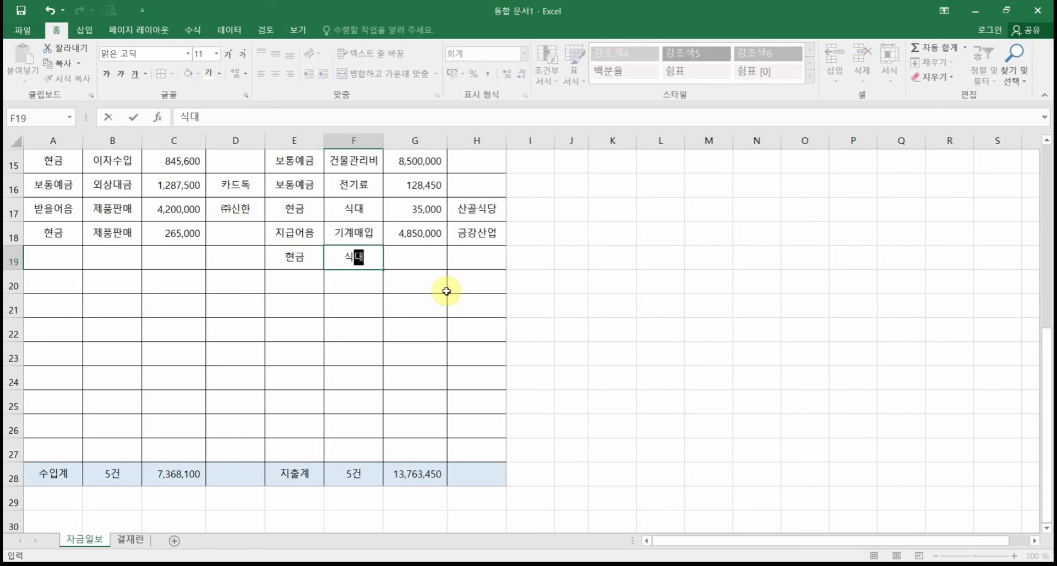
key("Tab")
type("15,")
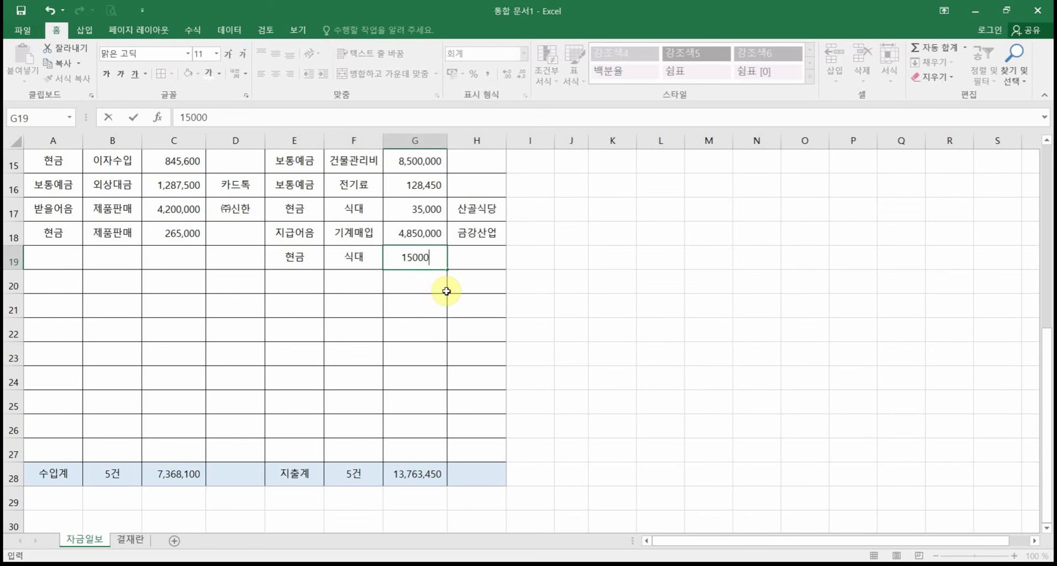
type("000")
key("Return")
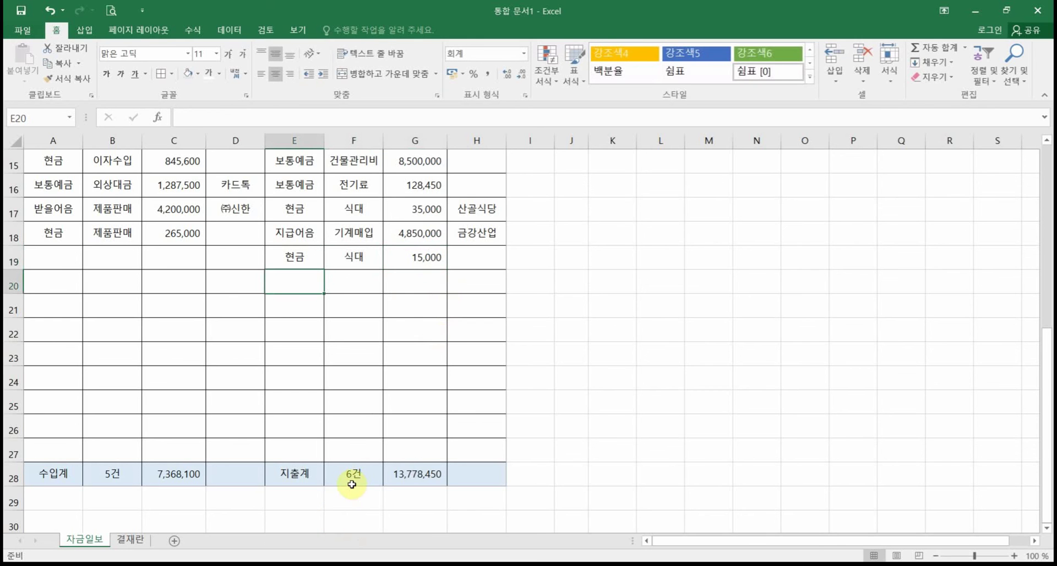
left_click_drag(304, 255, 406, 265)
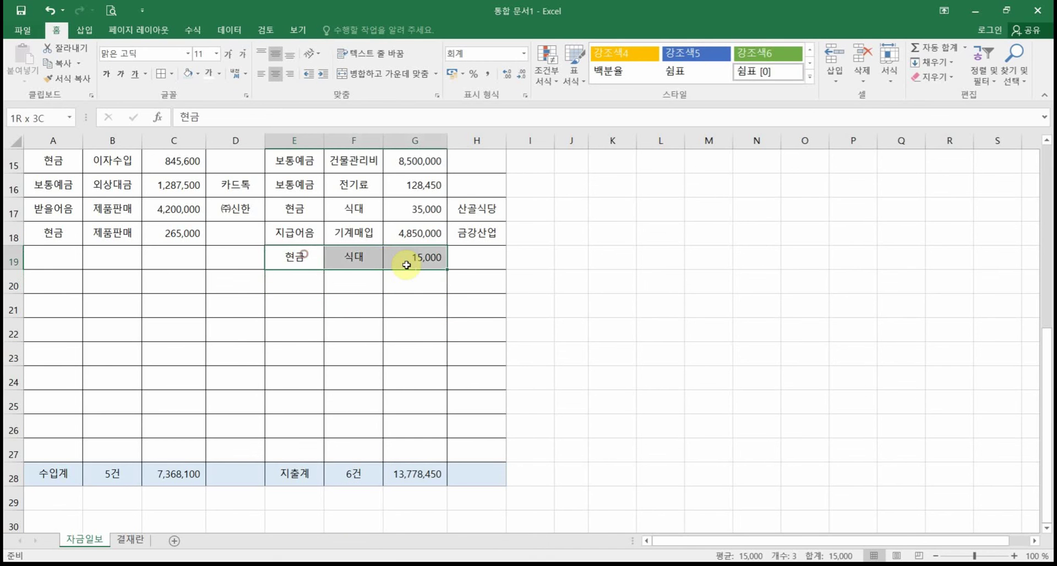
key("Delete")
left_click(567, 417)
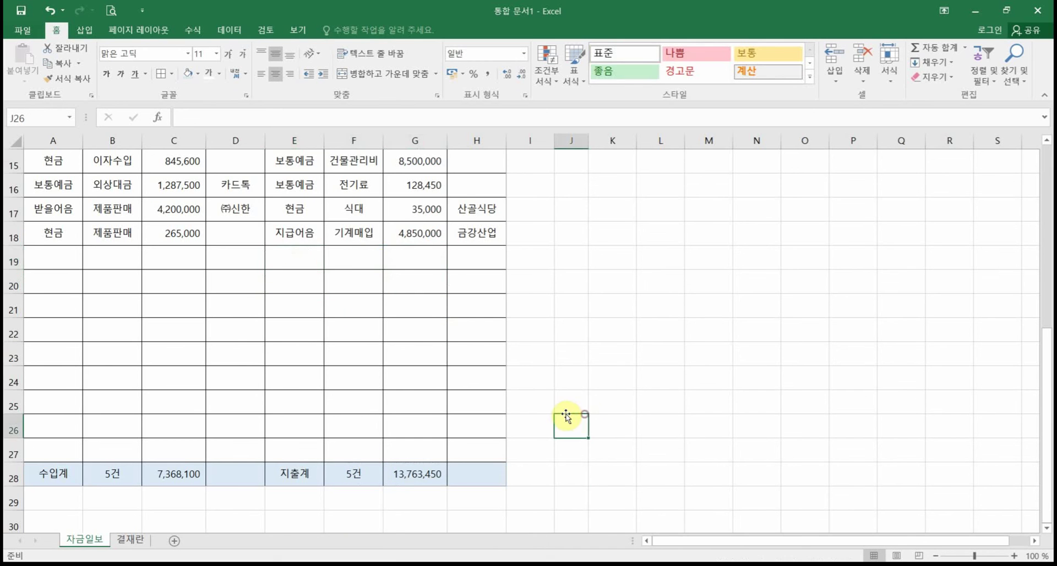
scroll(565, 416, "up", 1)
scroll(566, 407, "down", 1)
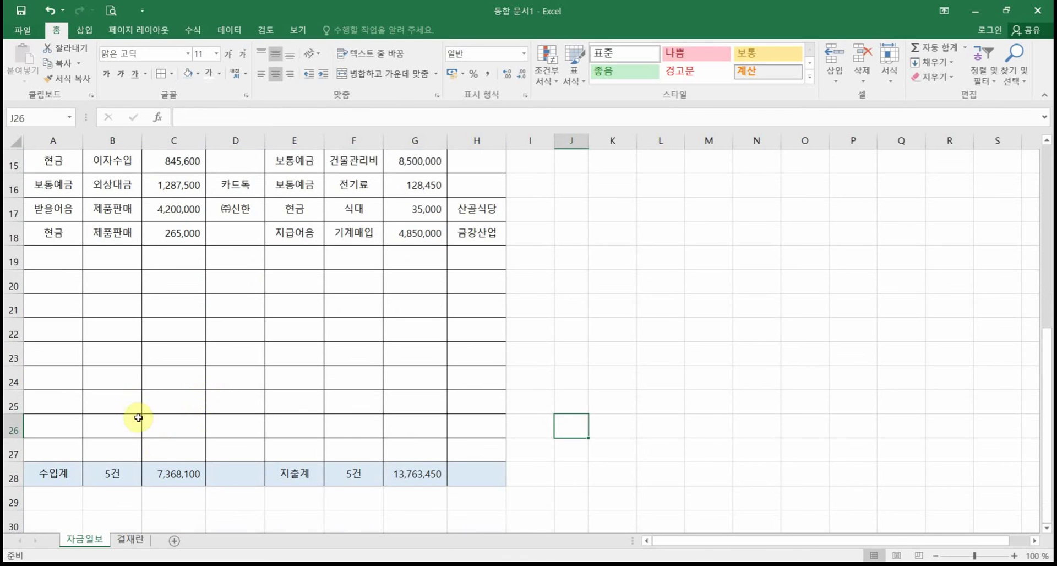
Step: Review the totals row and transaction entries, then select D6 for the 현금 deposit total
left_click(57, 475)
left_click_drag(247, 479, 466, 474)
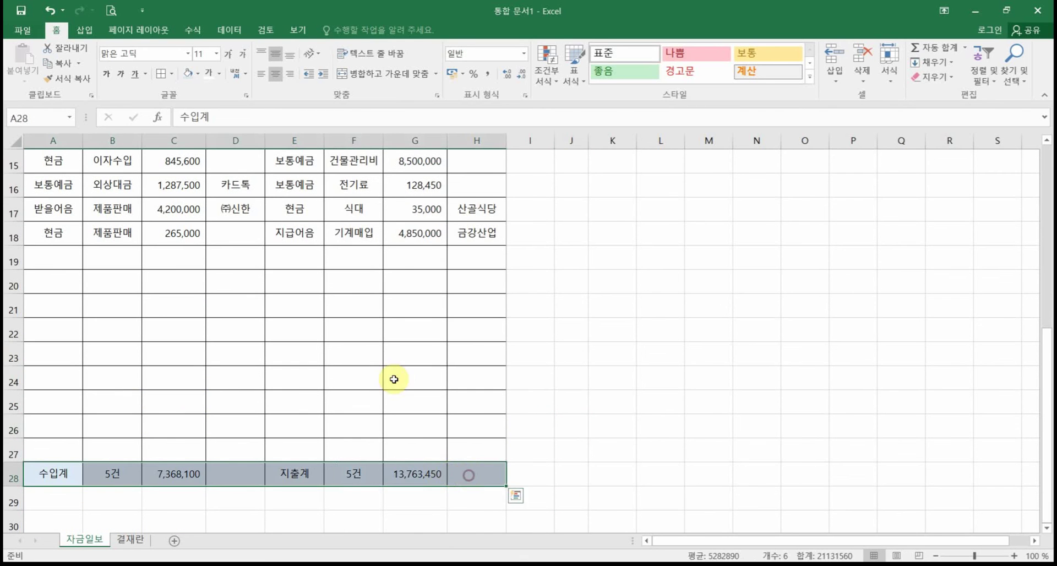
left_click(370, 352)
scroll(165, 300, "up", 1)
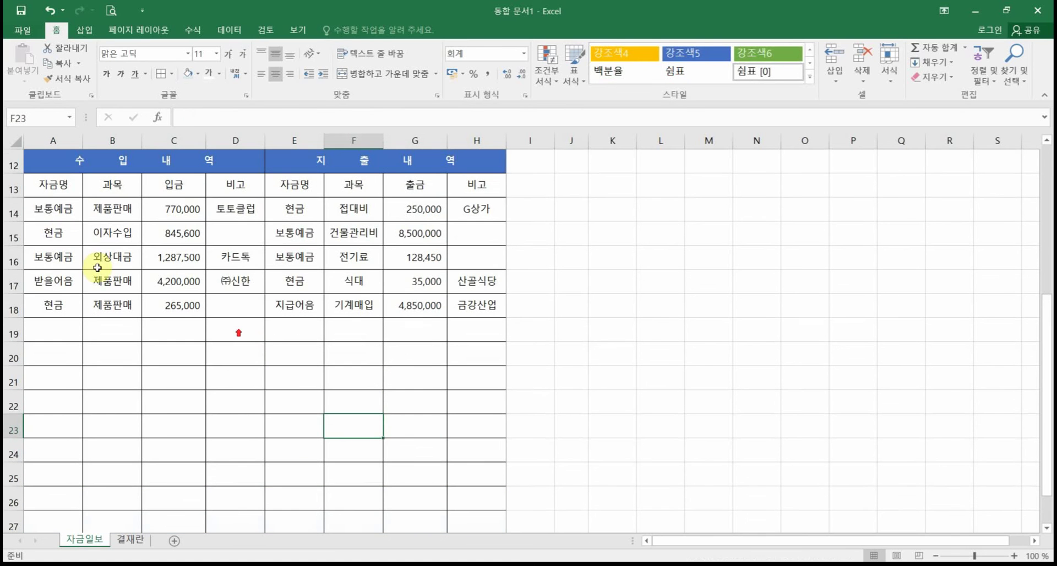
left_click_drag(40, 207, 486, 308)
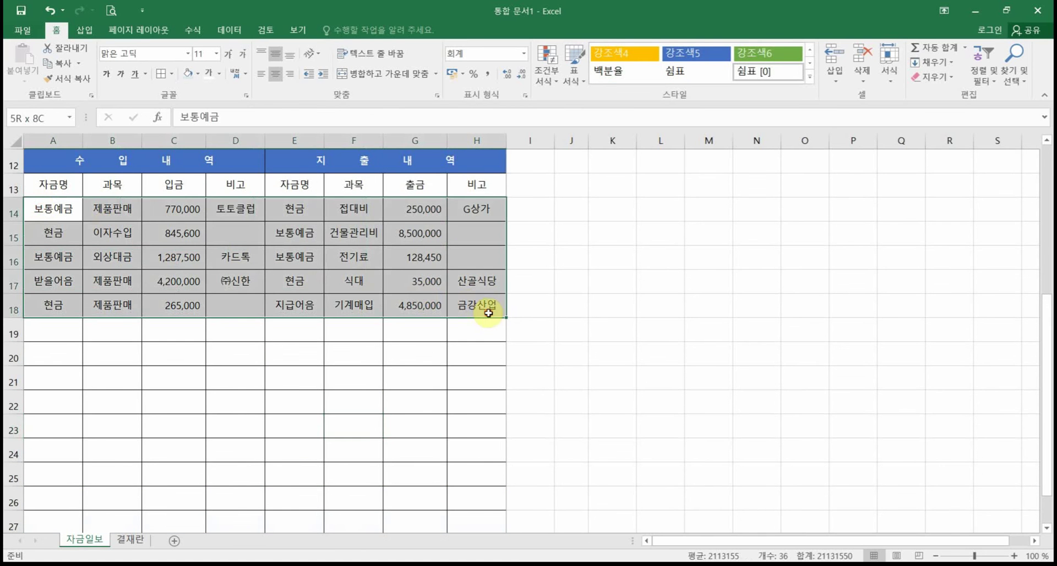
scroll(380, 417, "down", 1)
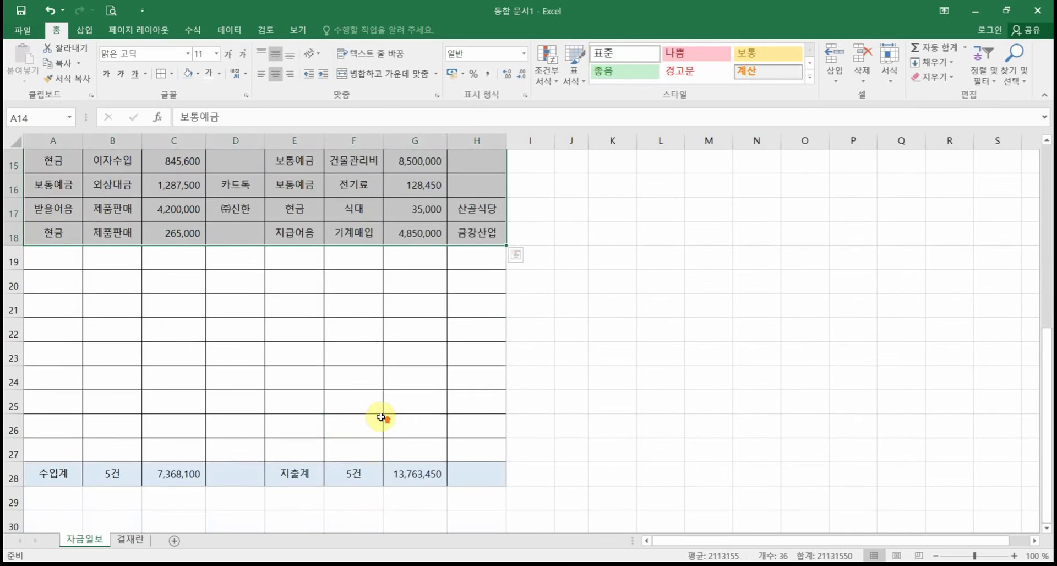
scroll(378, 415, "up", 5)
left_click(333, 362)
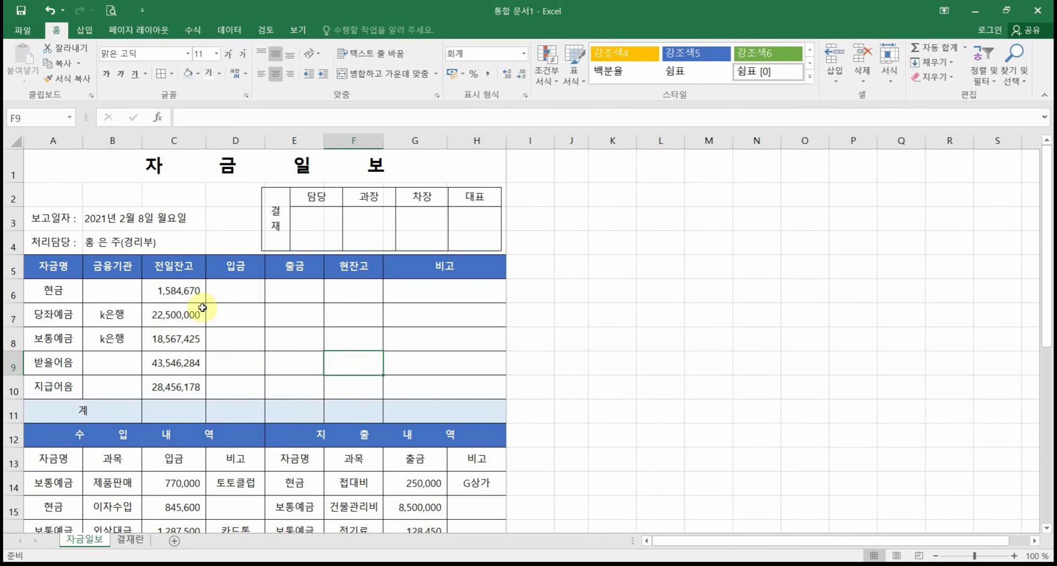
left_click(223, 292)
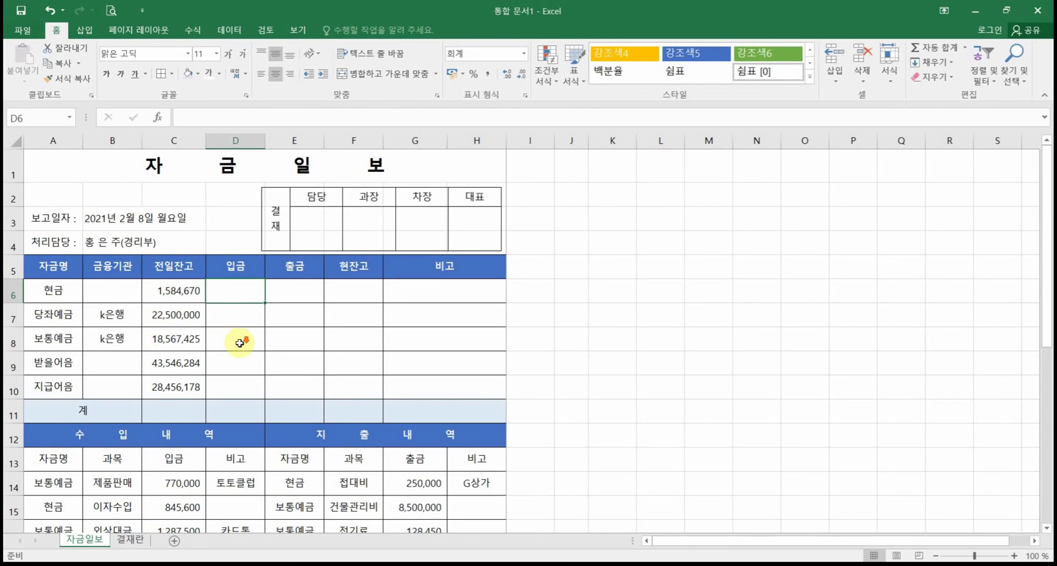
scroll(240, 344, "down", 2)
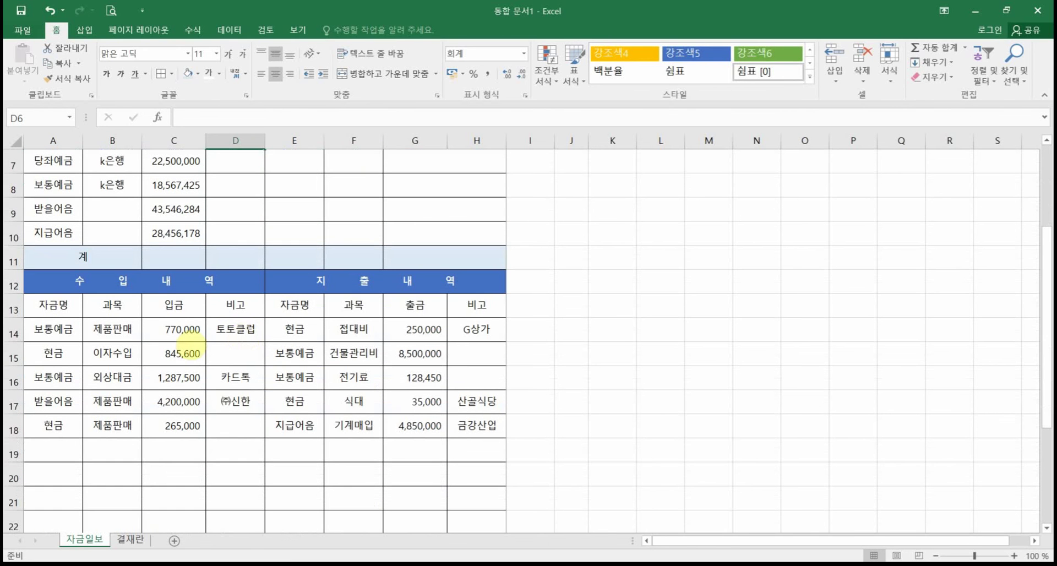
left_click_drag(190, 374, 218, 365)
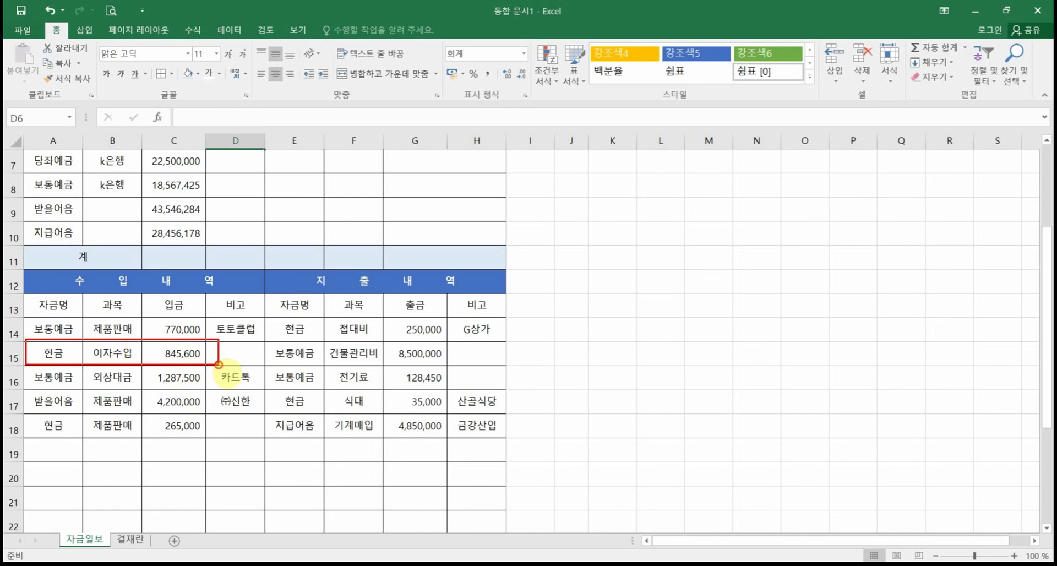
mouse_move(16, 415)
left_mouse_down()
mouse_move(172, 444)
mouse_move(215, 440)
mouse_move(165, 447)
mouse_move(205, 435)
mouse_move(190, 447)
left_mouse_up()
left_click_drag(217, 345, 192, 381)
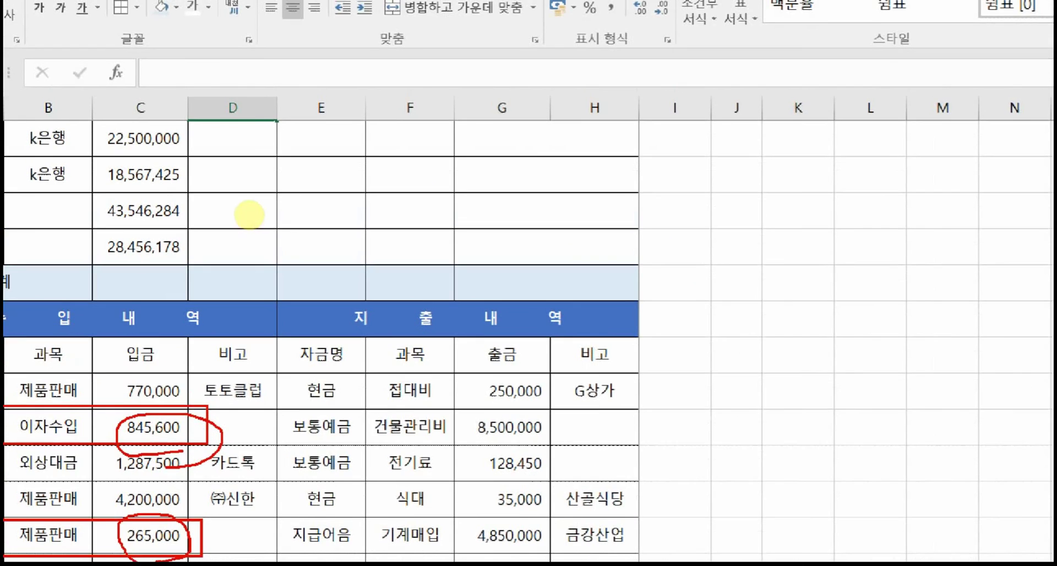
key("Escape")
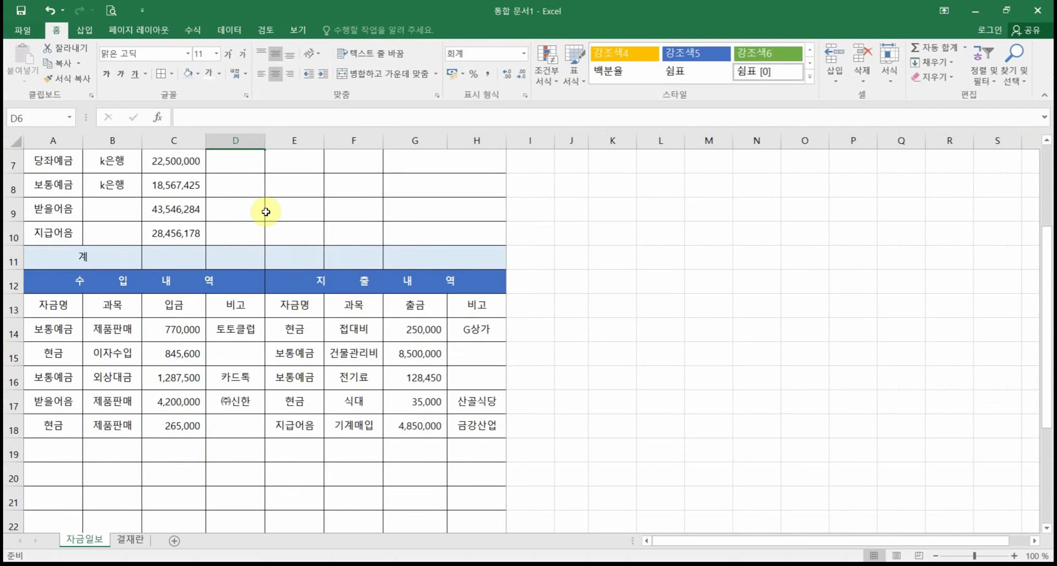
scroll(267, 209, "up", 1)
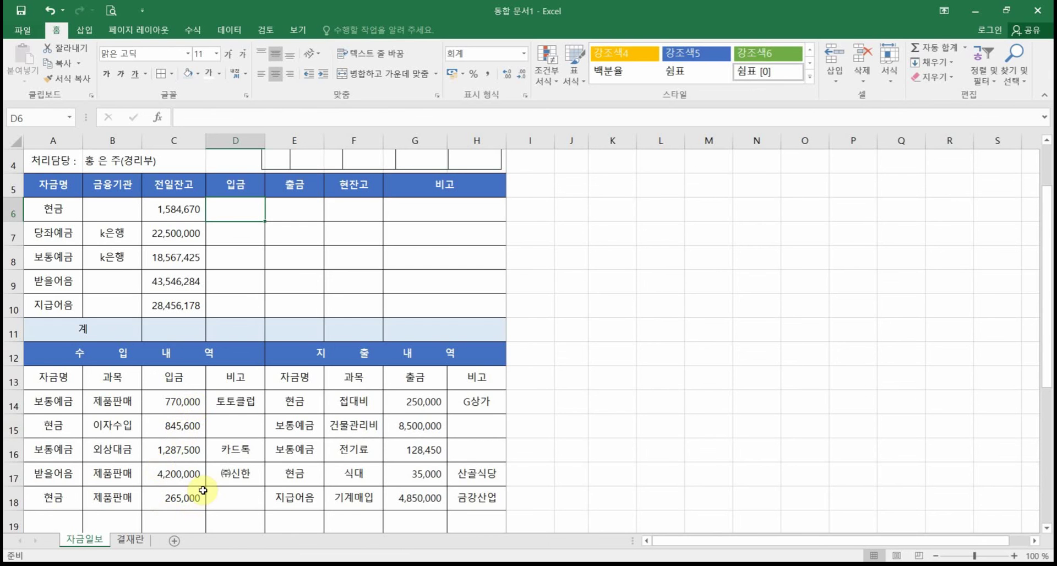
scroll(210, 485, "down", 3)
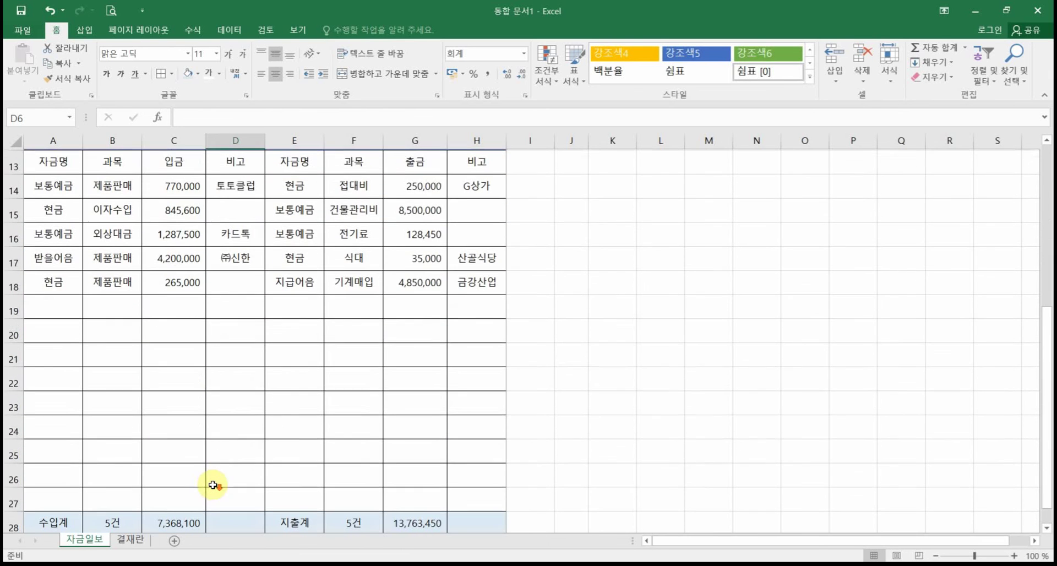
mouse_move(25, 175)
left_mouse_down()
mouse_move(82, 253)
mouse_move(88, 510)
left_mouse_up()
mouse_move(148, 176)
left_mouse_down()
mouse_move(205, 370)
mouse_move(214, 525)
left_mouse_up()
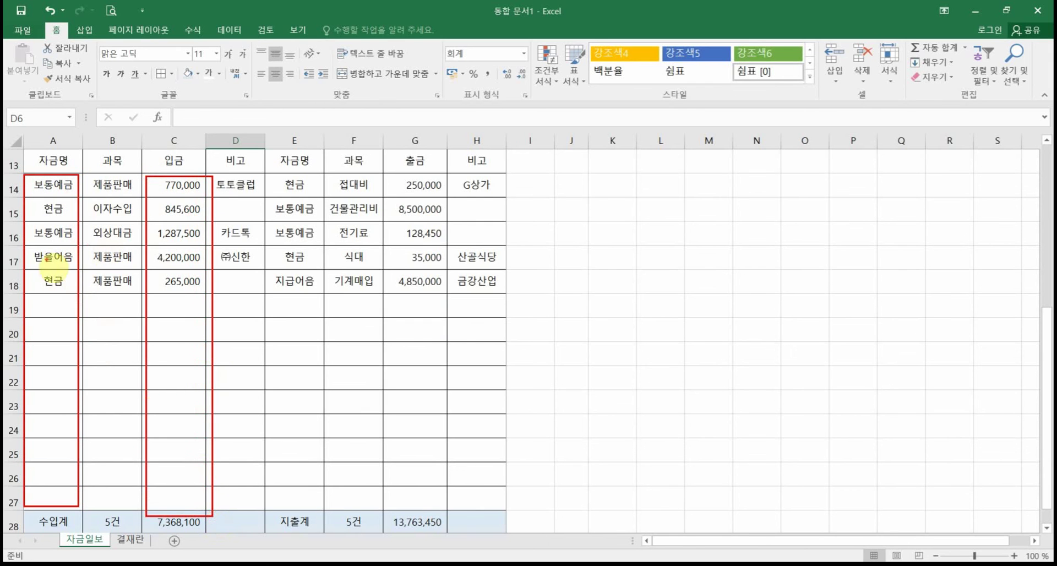
mouse_move(53, 214)
left_mouse_down()
mouse_move(65, 204)
mouse_move(46, 202)
left_mouse_up()
mouse_move(149, 209)
left_mouse_down()
mouse_move(135, 220)
mouse_move(69, 209)
left_mouse_up()
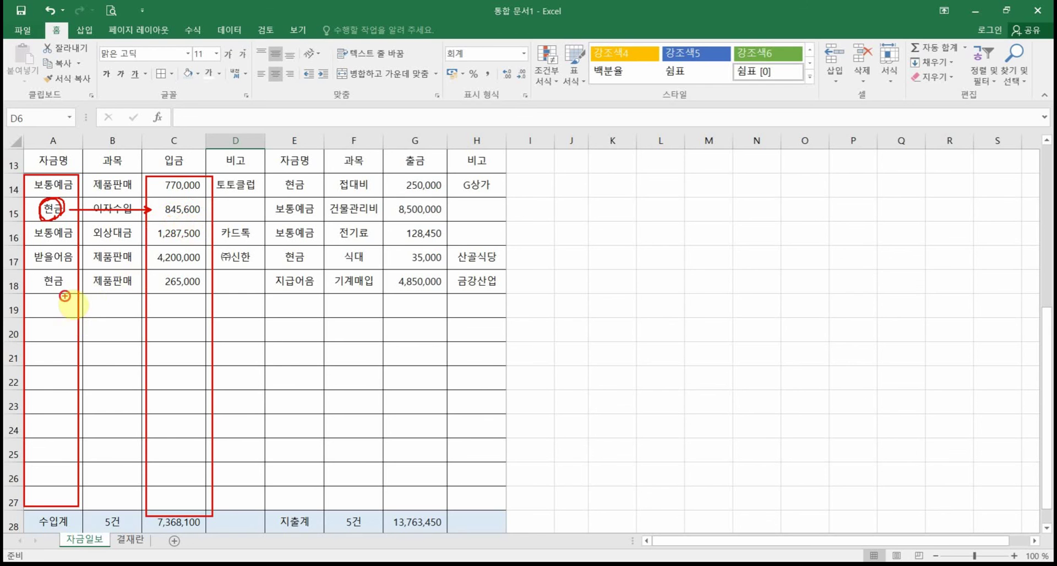
mouse_move(66, 296)
left_mouse_down()
mouse_move(73, 268)
mouse_move(77, 291)
left_mouse_up()
left_click_drag(168, 280, 83, 281)
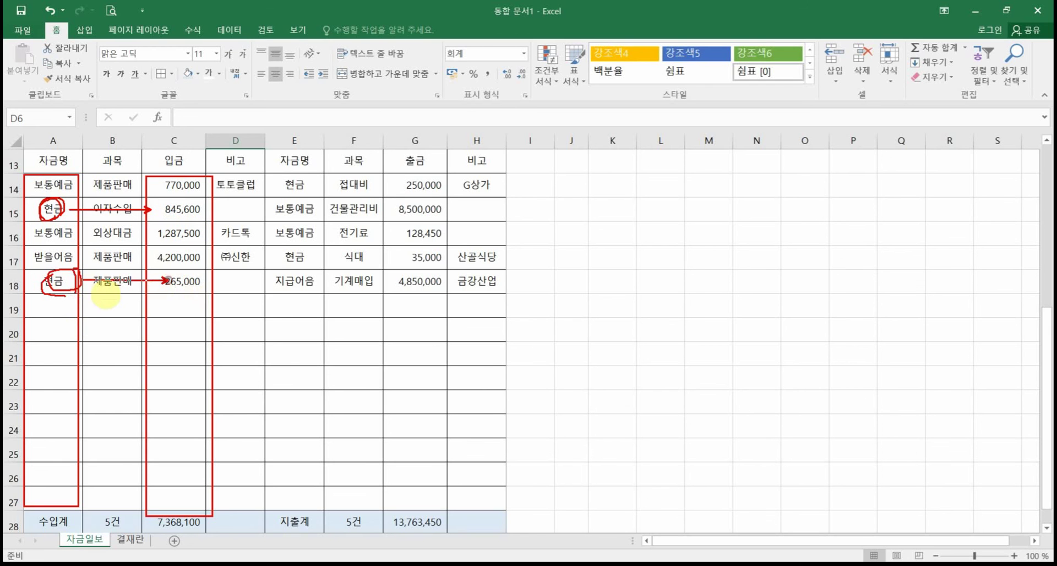
mouse_move(66, 366)
left_mouse_down()
mouse_move(34, 374)
mouse_move(65, 363)
left_mouse_up()
left_click_drag(156, 360, 65, 360)
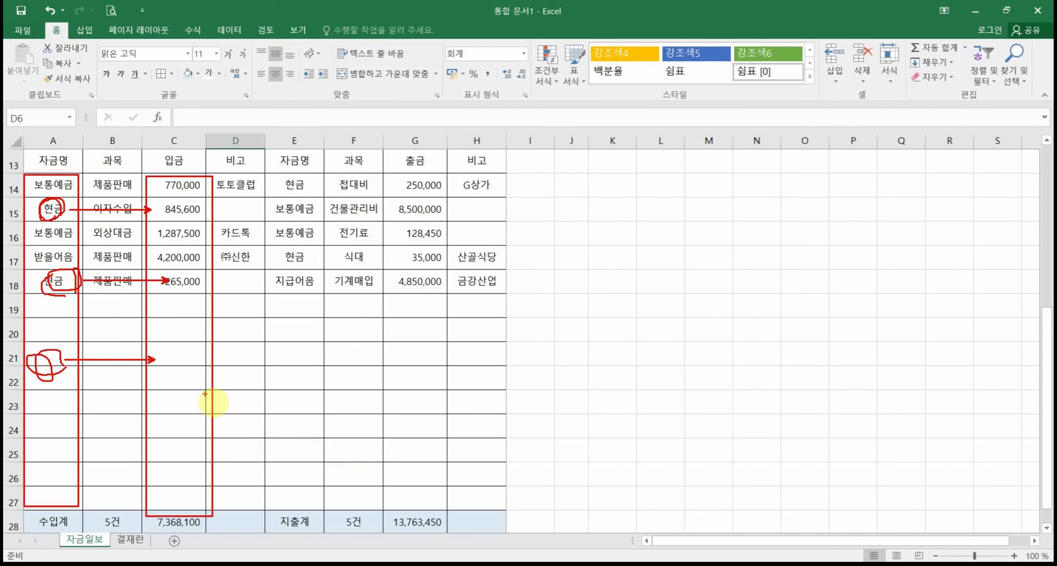
key("Escape")
scroll(207, 394, "up", 3)
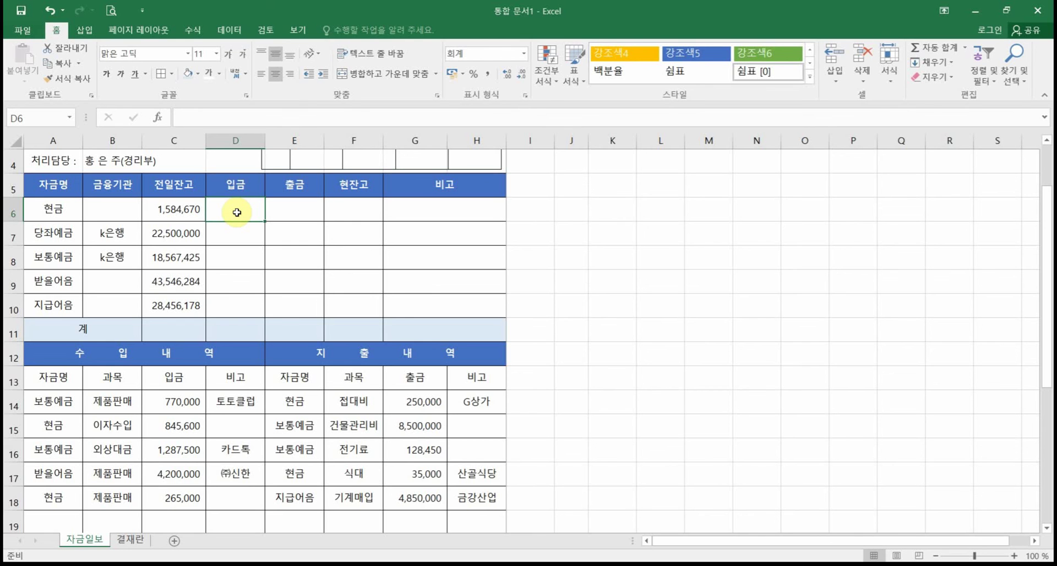
Step: Open Insert Function for D6 and switch the function category to All
left_click(159, 120)
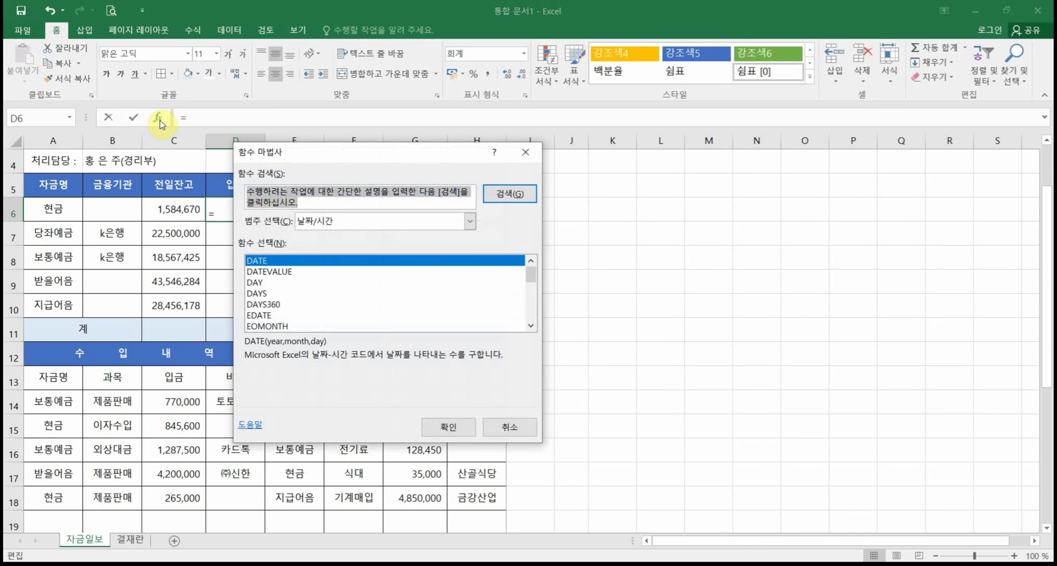
left_click(469, 221)
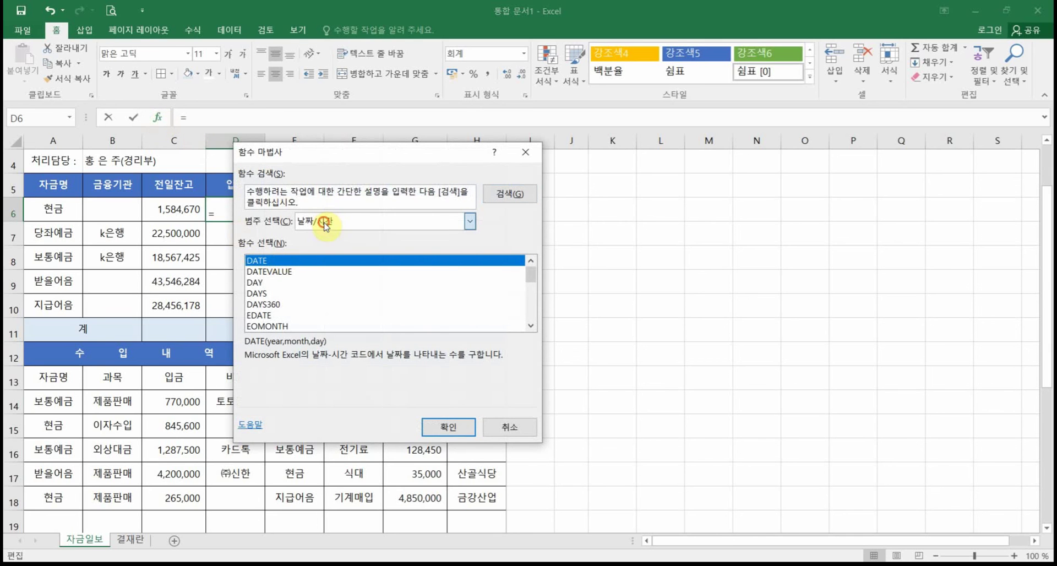
left_click(337, 237)
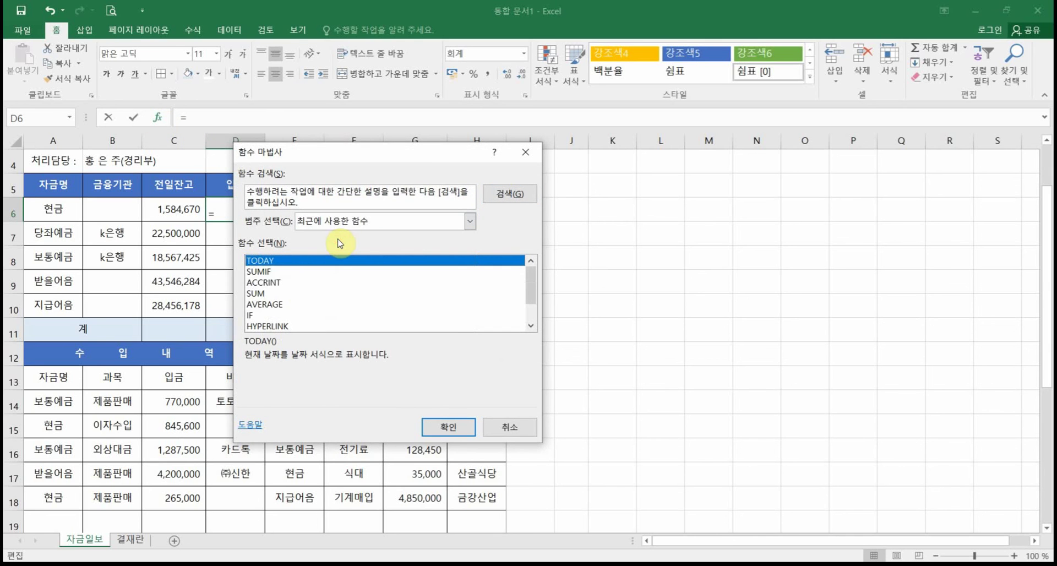
left_click(267, 273)
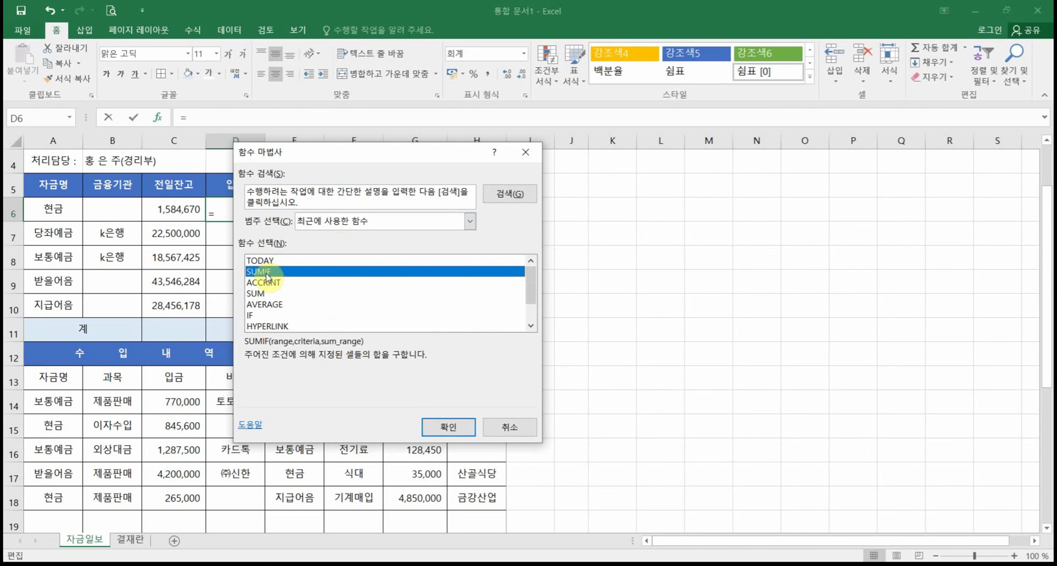
left_click(469, 221)
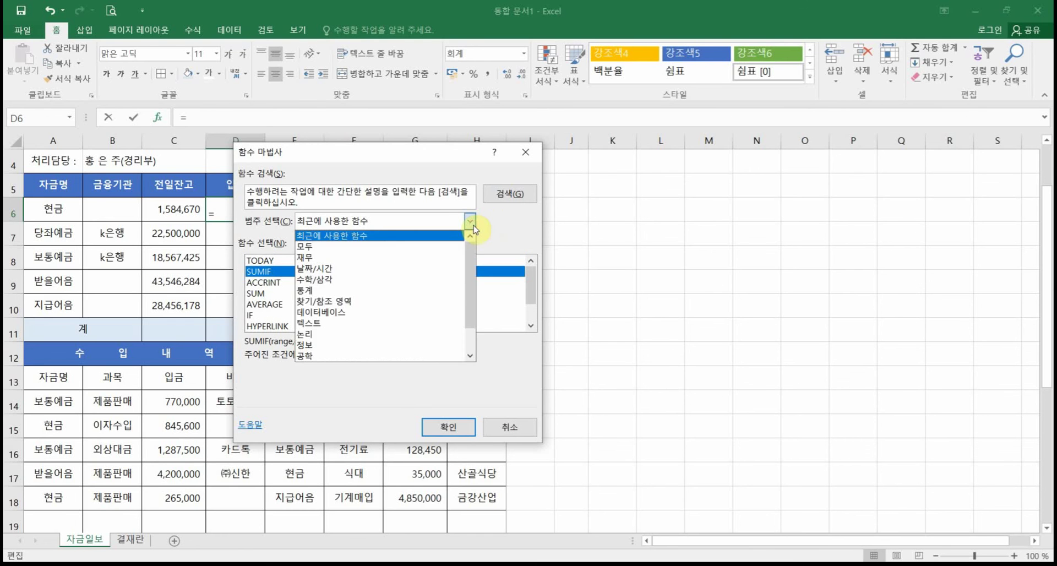
left_click(438, 236)
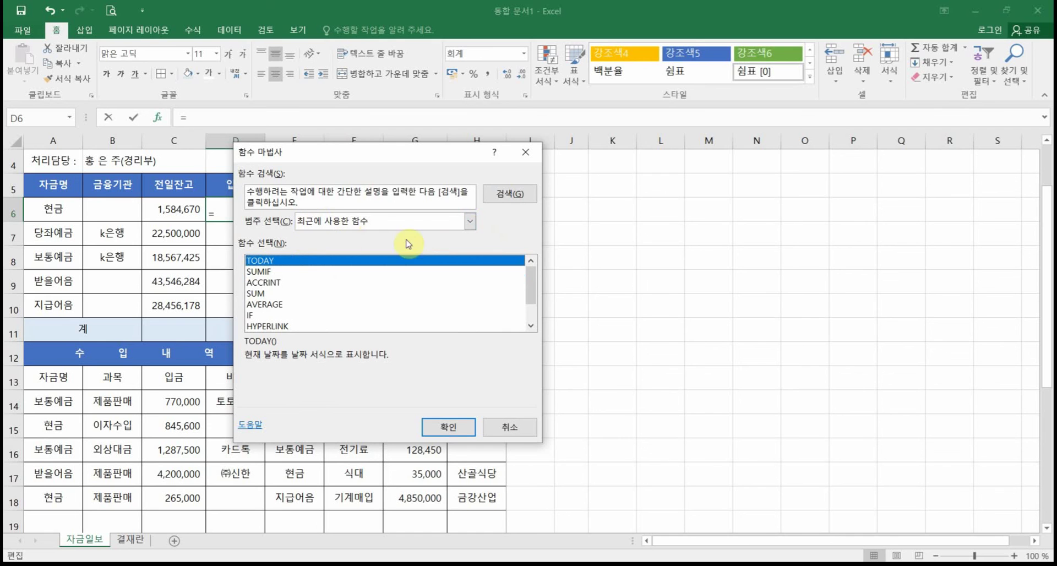
mouse_move(533, 283)
left_mouse_down()
mouse_move(533, 314)
mouse_move(530, 264)
left_mouse_up()
left_click(269, 281)
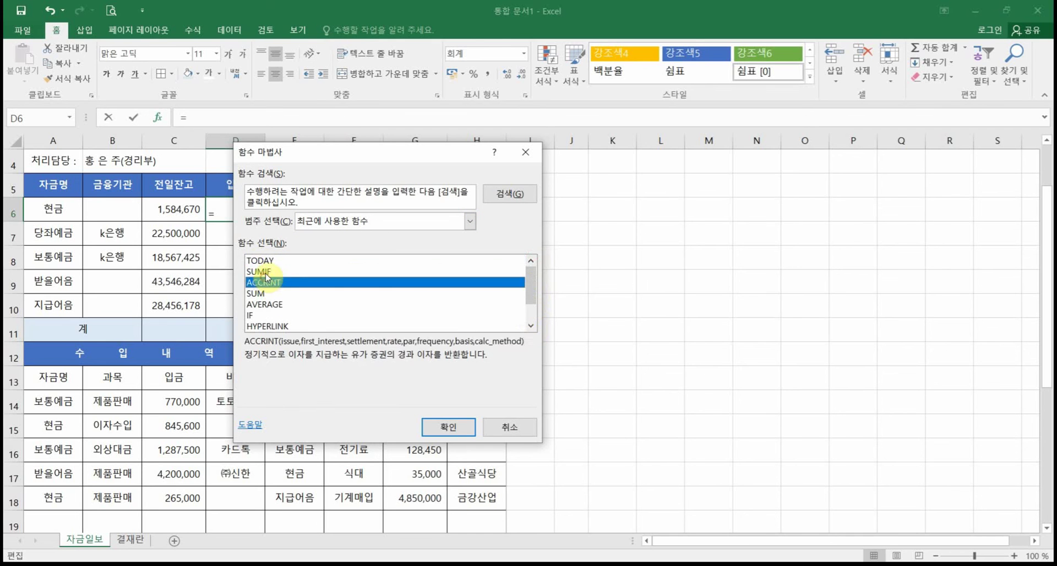
left_click(286, 271)
left_click(388, 220)
left_click(328, 246)
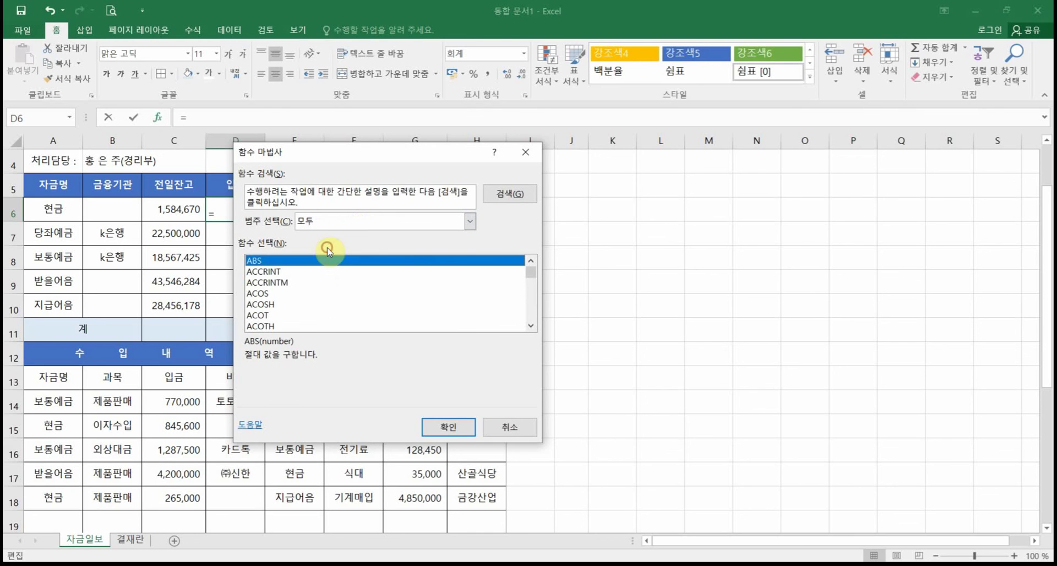
left_click(332, 306)
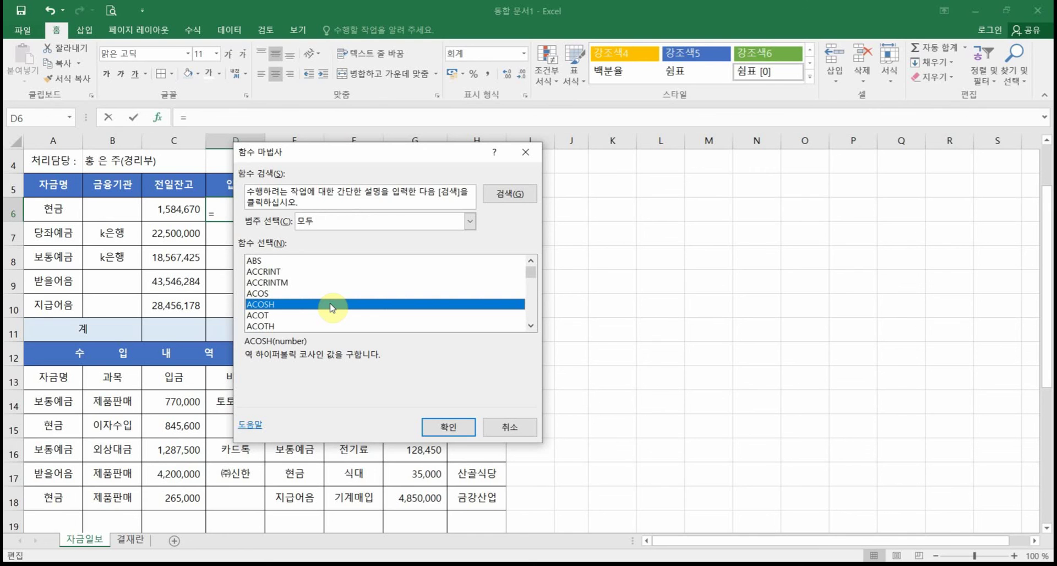
Step: Find SUMIF in the full function list and confirm it for D6
key("s")
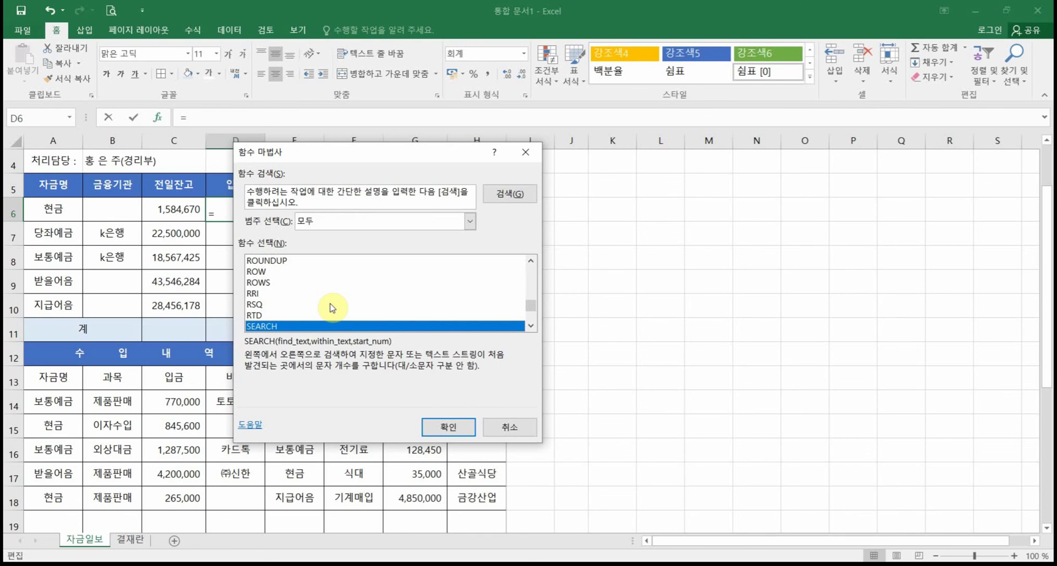
left_click(531, 327)
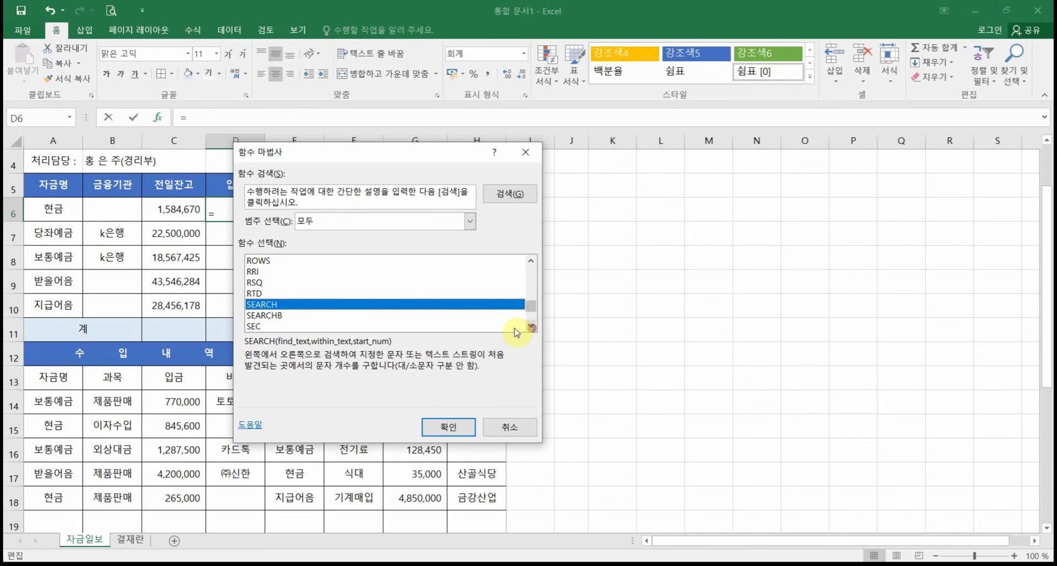
key("s")
key("u")
key("Down")
key("Down")
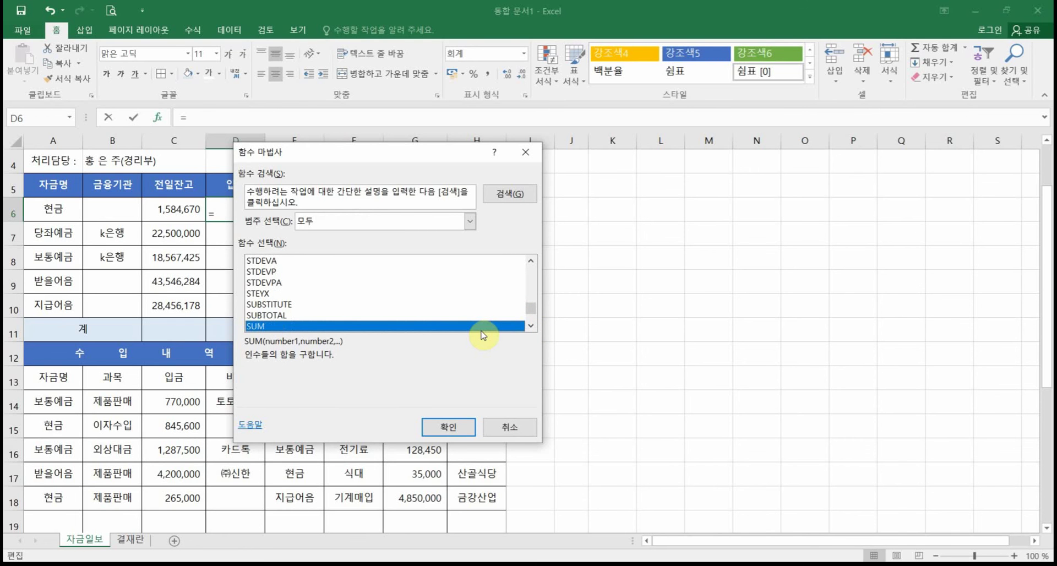
key("Down")
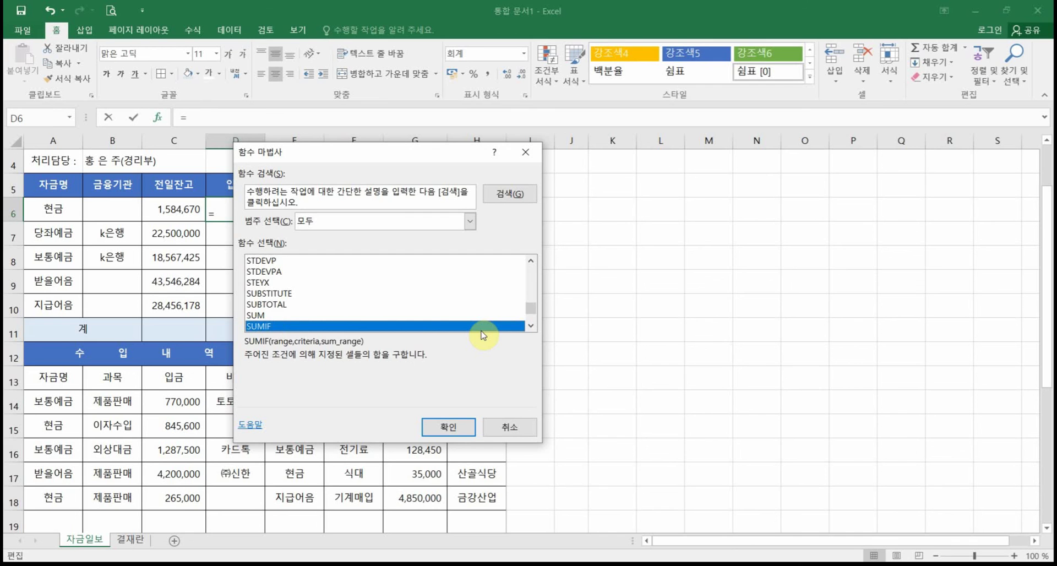
key("u")
key("m")
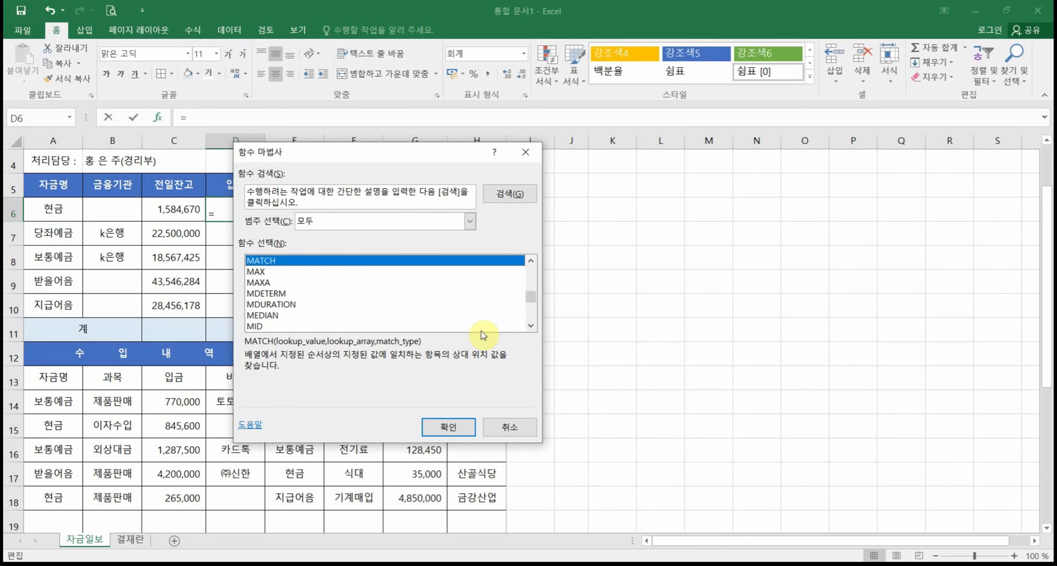
key("s")
scroll(437, 300, "down", 3)
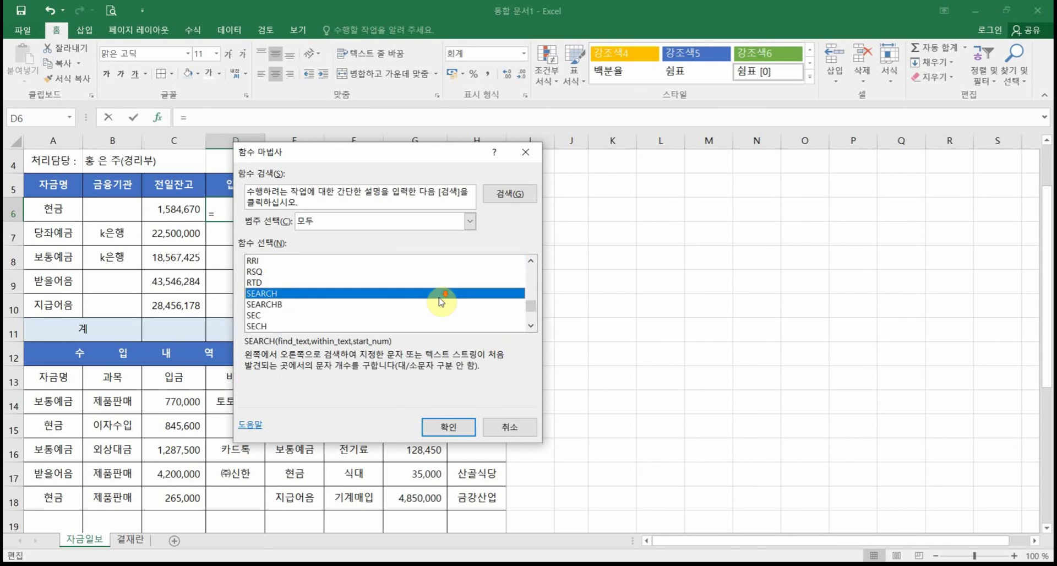
scroll(440, 301, "down", 2)
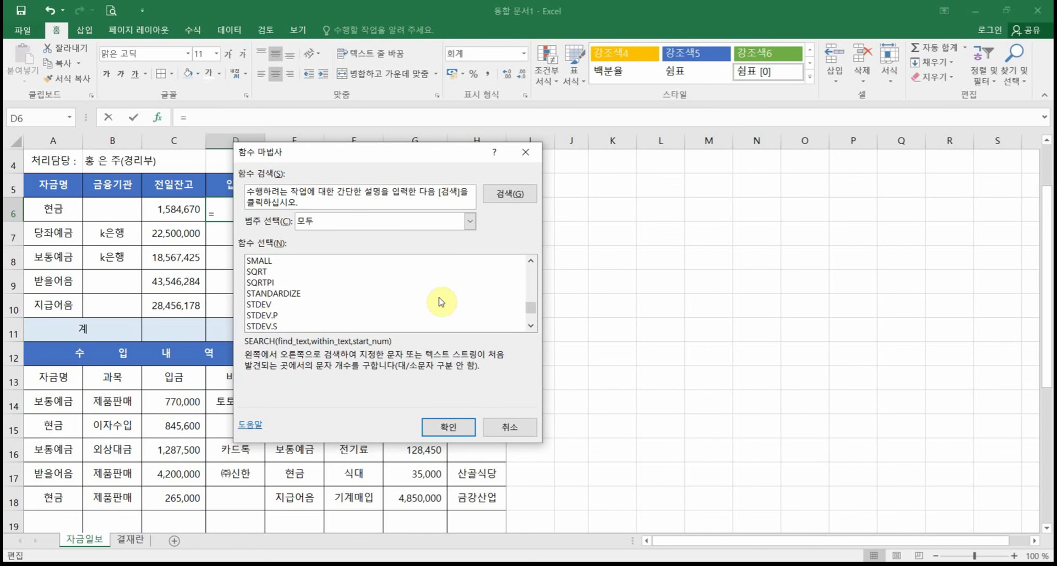
key("s")
key("u")
key("m")
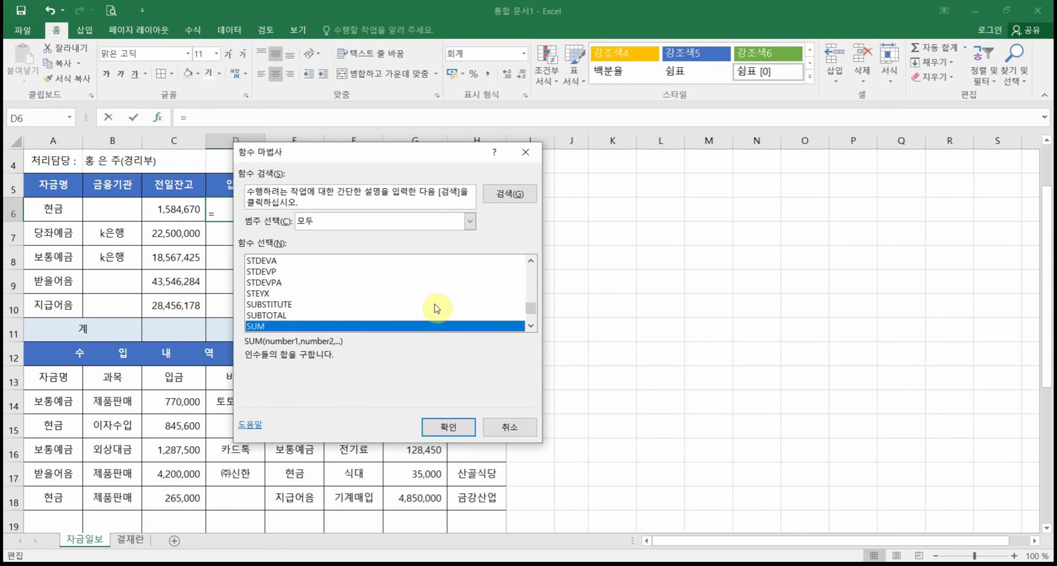
scroll(390, 292, "down", 2)
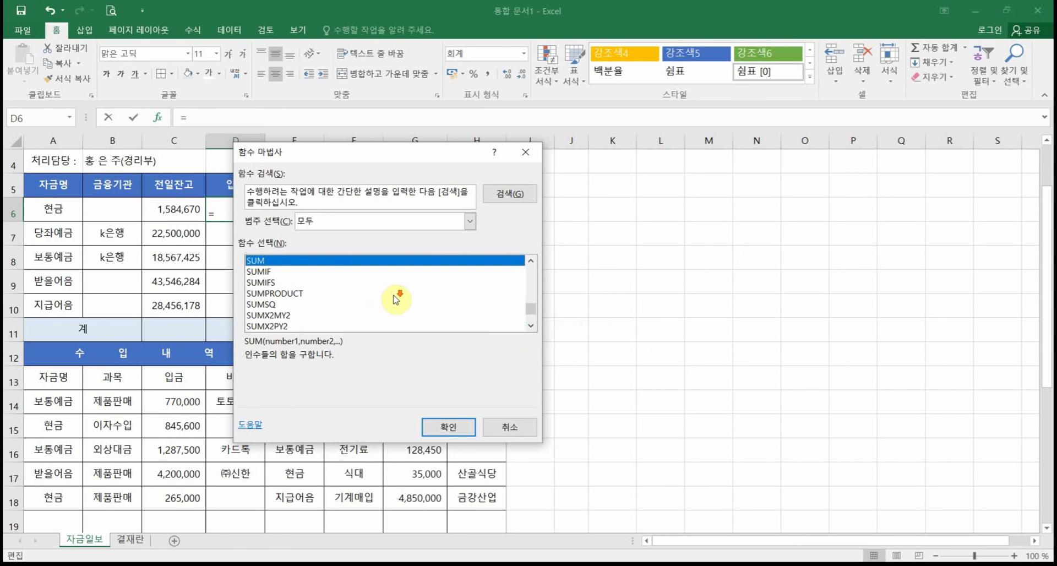
left_click(271, 272)
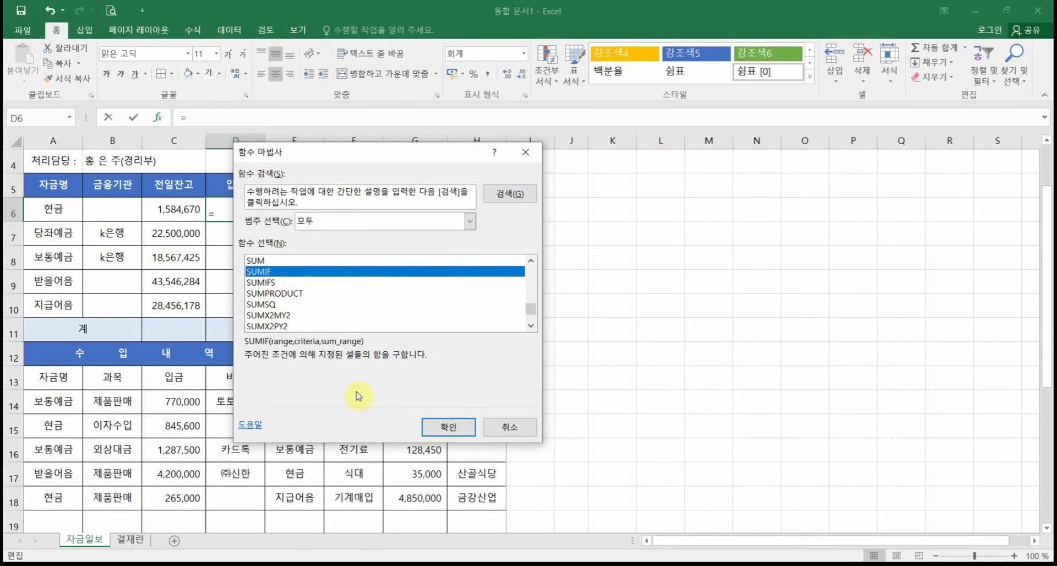
left_click(448, 427)
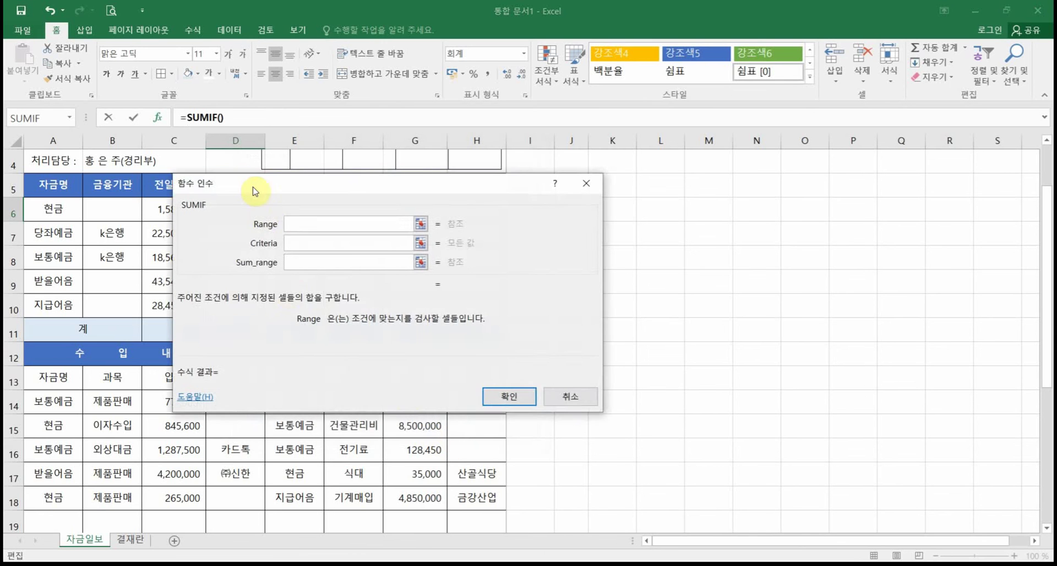
Step: Set the SUMIF Range argument to the 자금명 cells A14:A27
left_click_drag(254, 187, 307, 217)
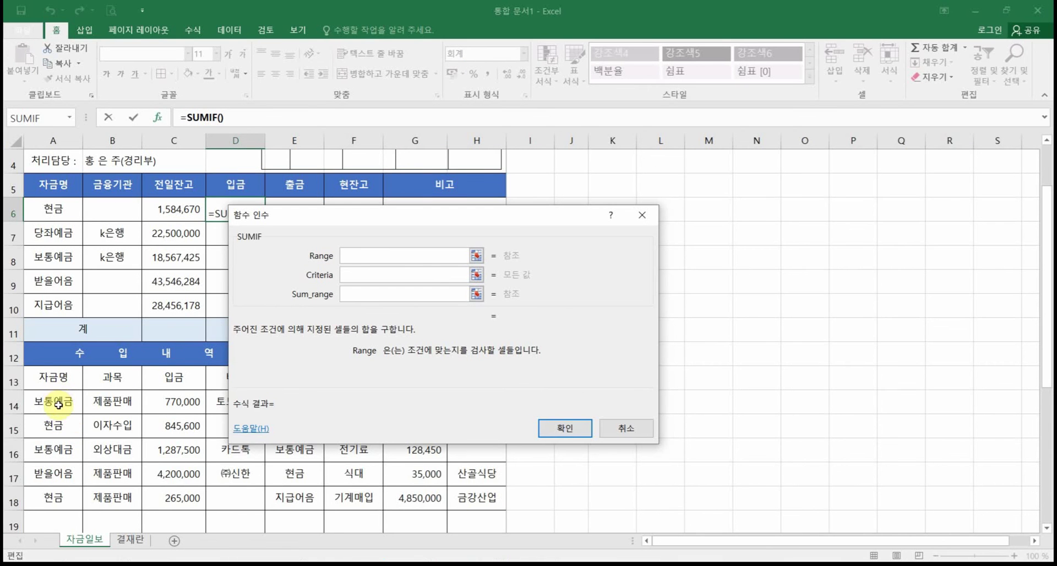
left_click_drag(57, 425, 63, 488)
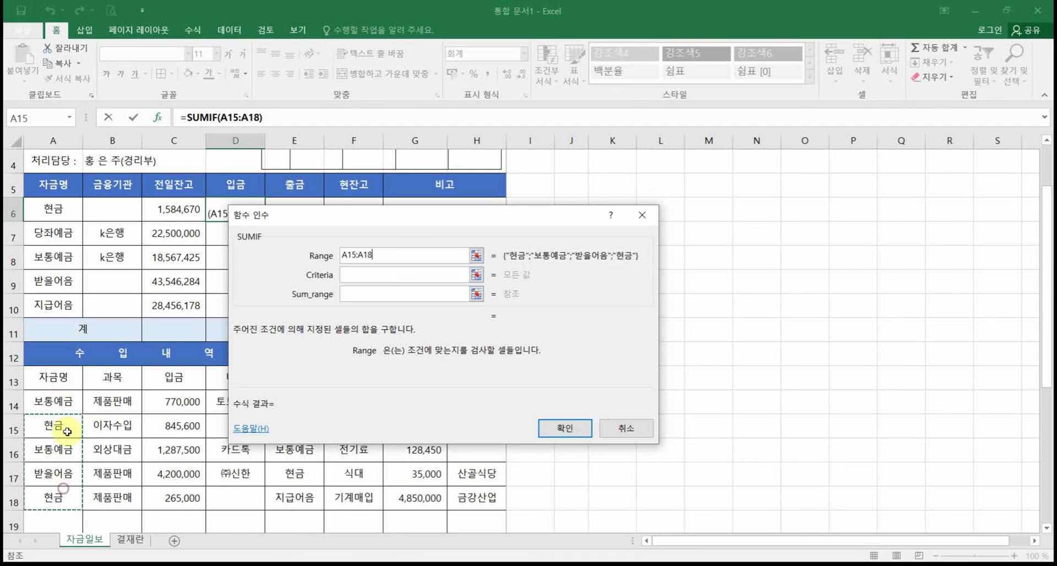
left_click(61, 402)
left_click_drag(53, 404, 55, 482)
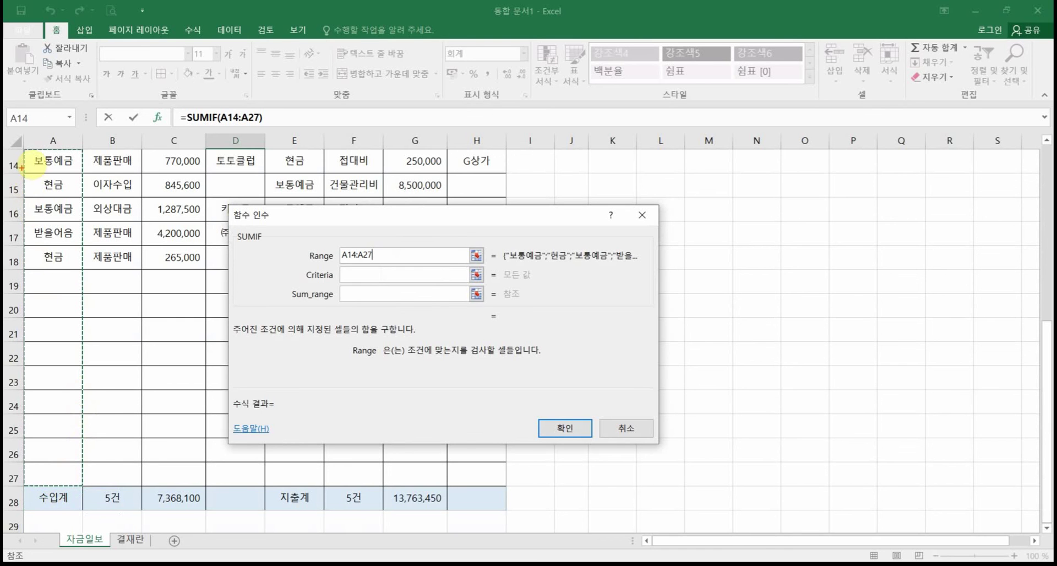
mouse_move(24, 153)
left_mouse_down()
mouse_move(70, 227)
mouse_move(86, 483)
left_mouse_up()
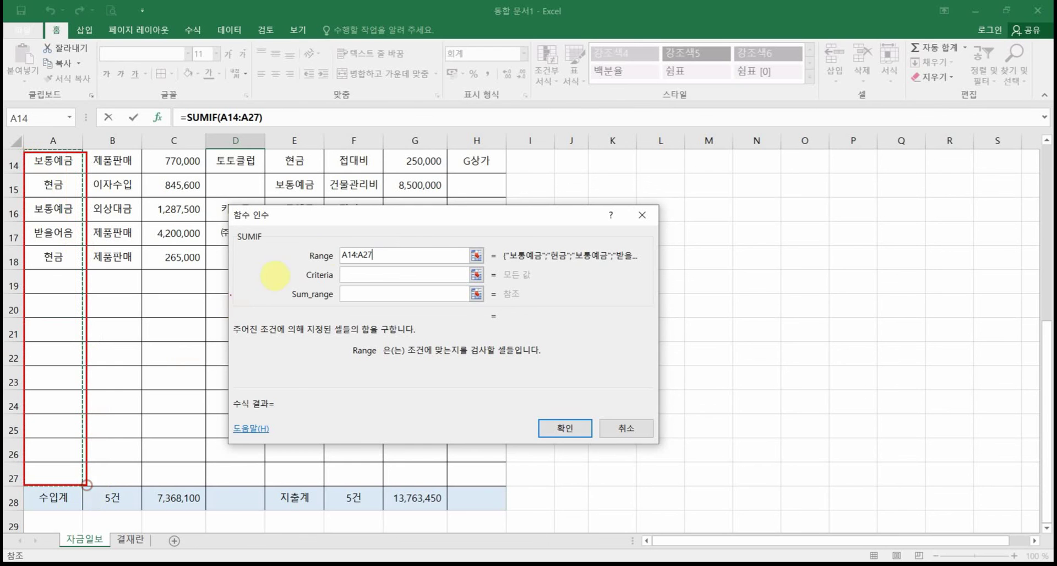
mouse_move(341, 244)
left_mouse_down()
mouse_move(170, 255)
mouse_move(81, 232)
mouse_move(82, 245)
left_mouse_up()
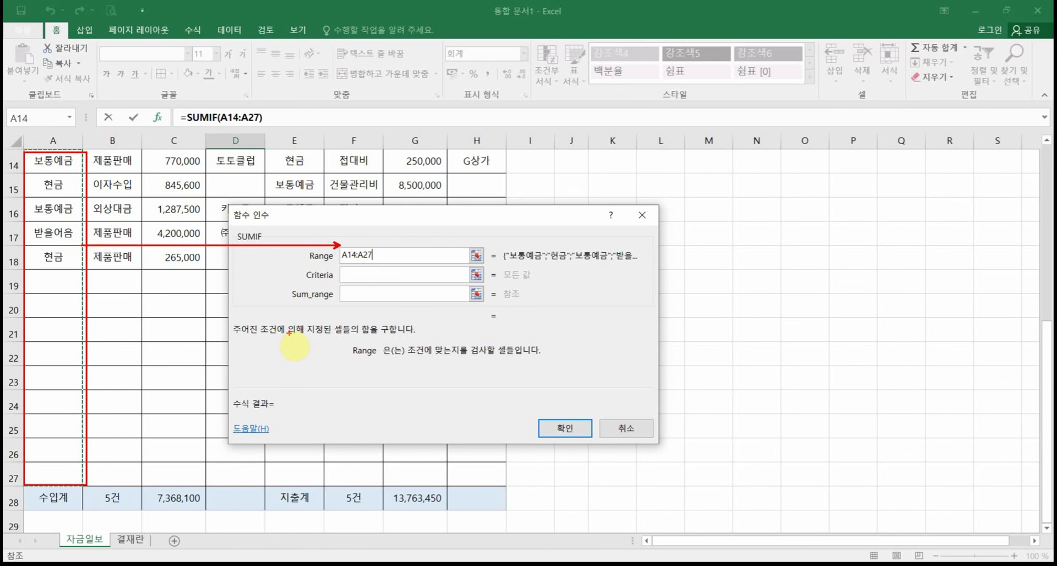
key("Escape")
scroll(203, 359, "up", 1)
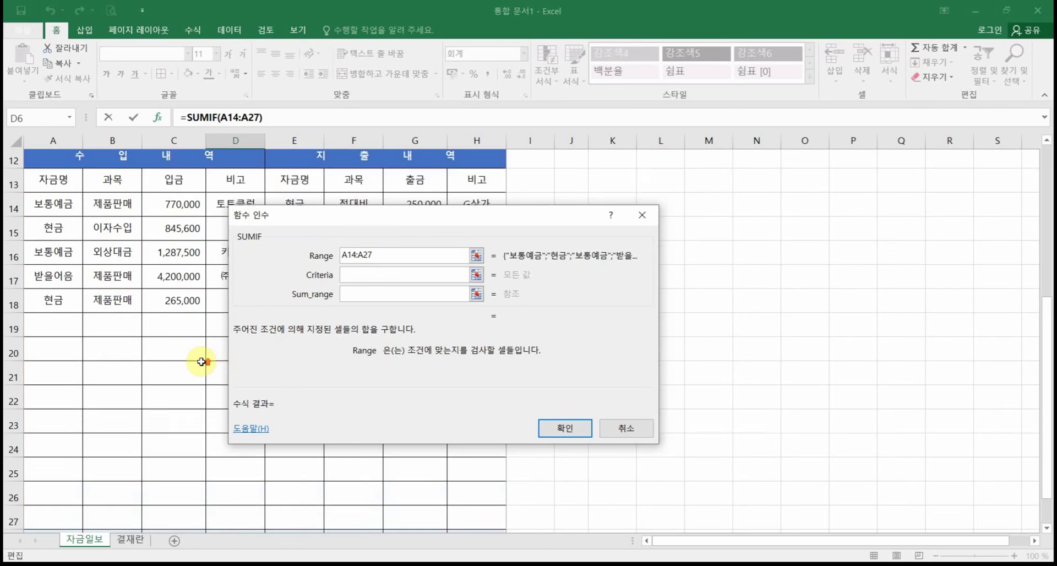
left_click(348, 274)
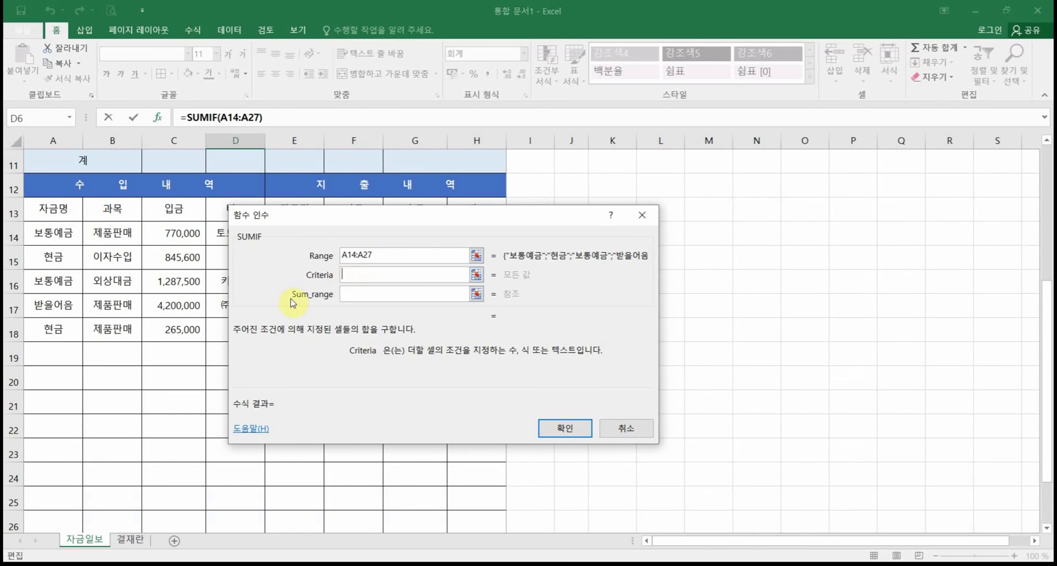
scroll(119, 257, "up", 2)
Step: Use cell A6 (현금) as the SUMIF criteria
scroll(119, 257, "up", 1)
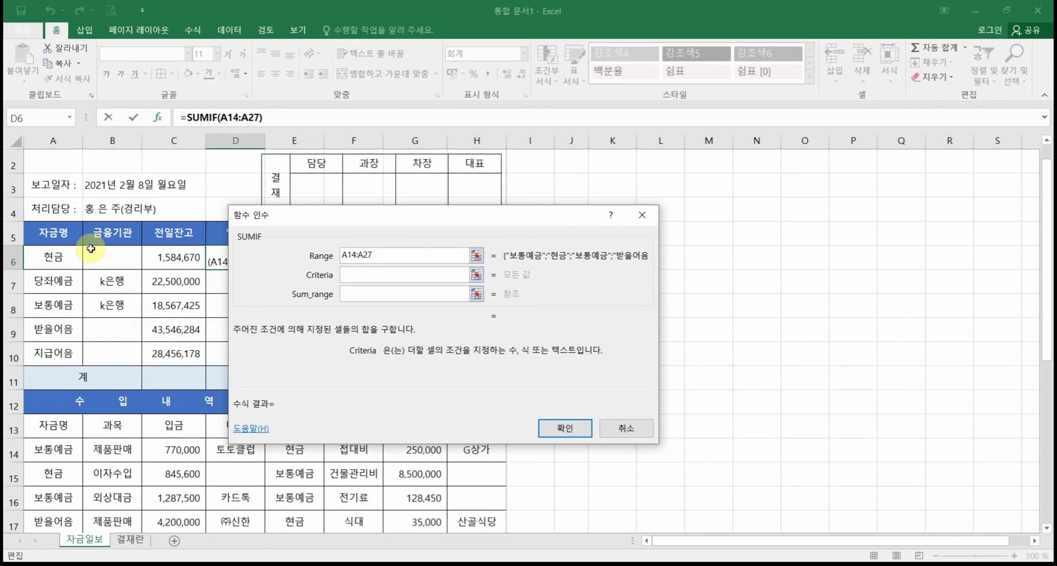
left_click(62, 250)
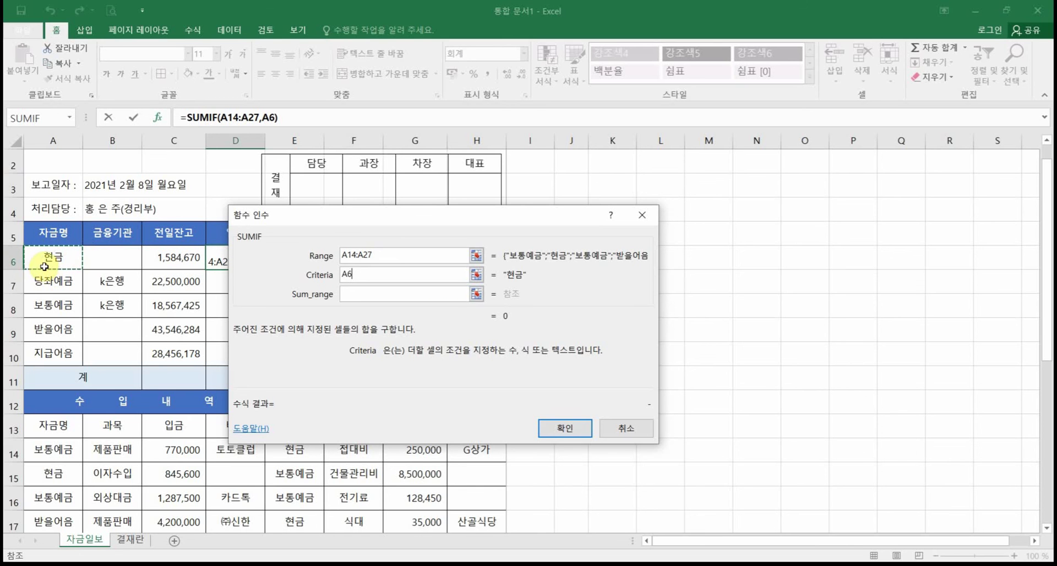
left_click(367, 291)
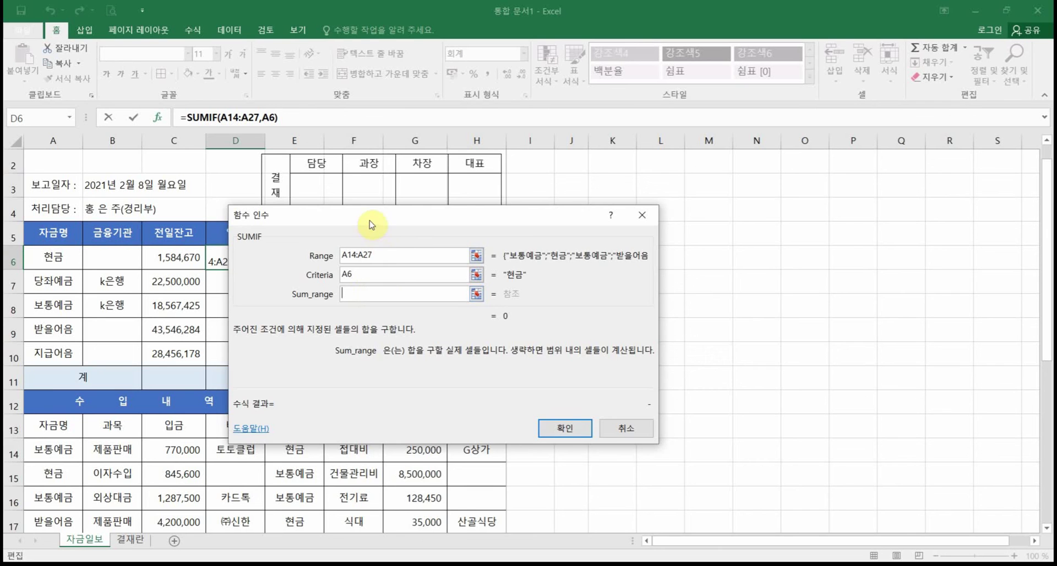
Step: Set the SUMIF Sum_range to the deposit amounts C14:C27
left_click_drag(366, 214, 495, 294)
left_click(187, 446)
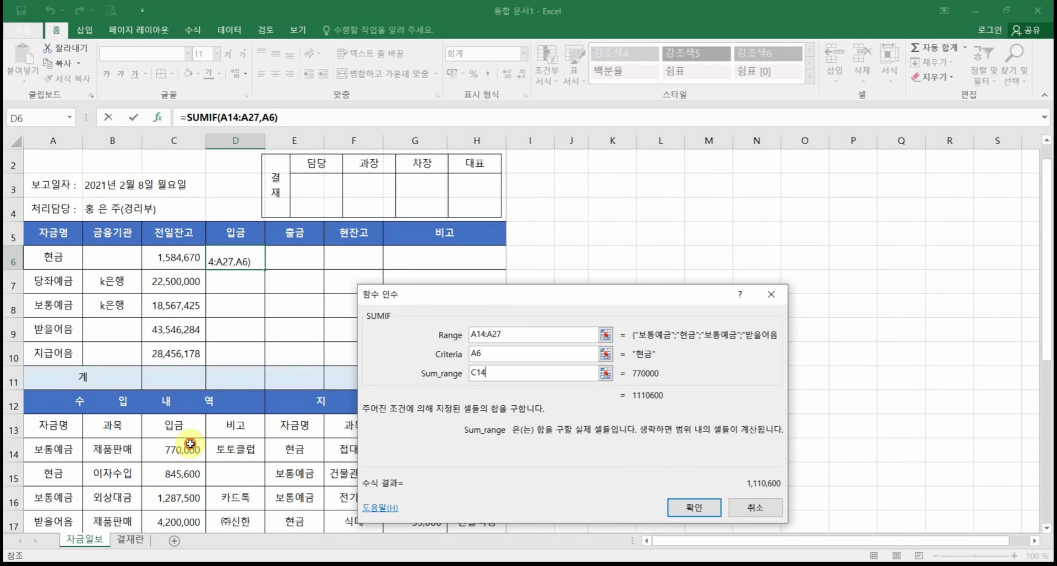
scroll(188, 329, "down", 3)
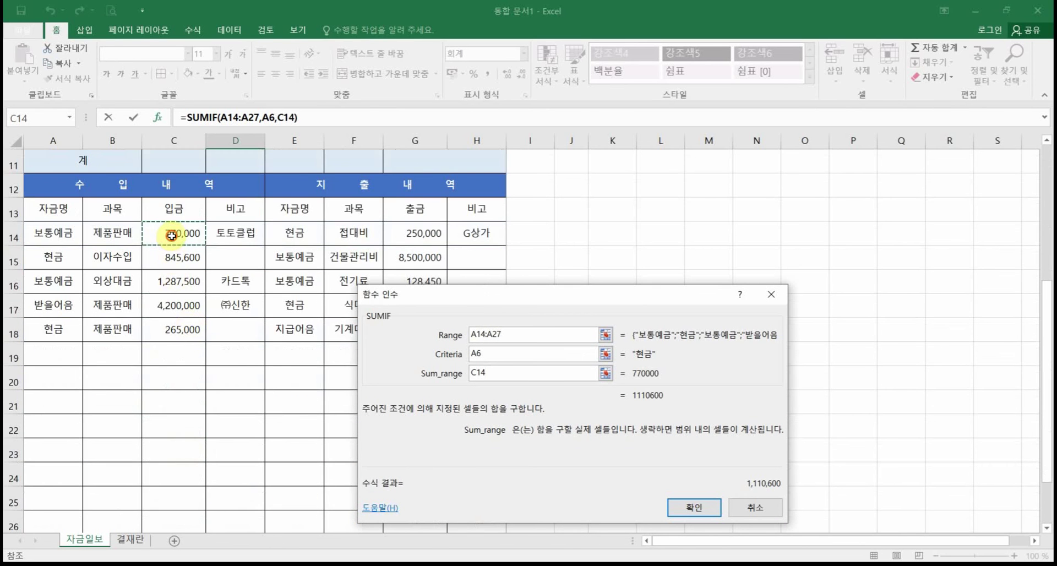
left_click_drag(173, 234, 247, 468)
scroll(247, 468, "up", 1)
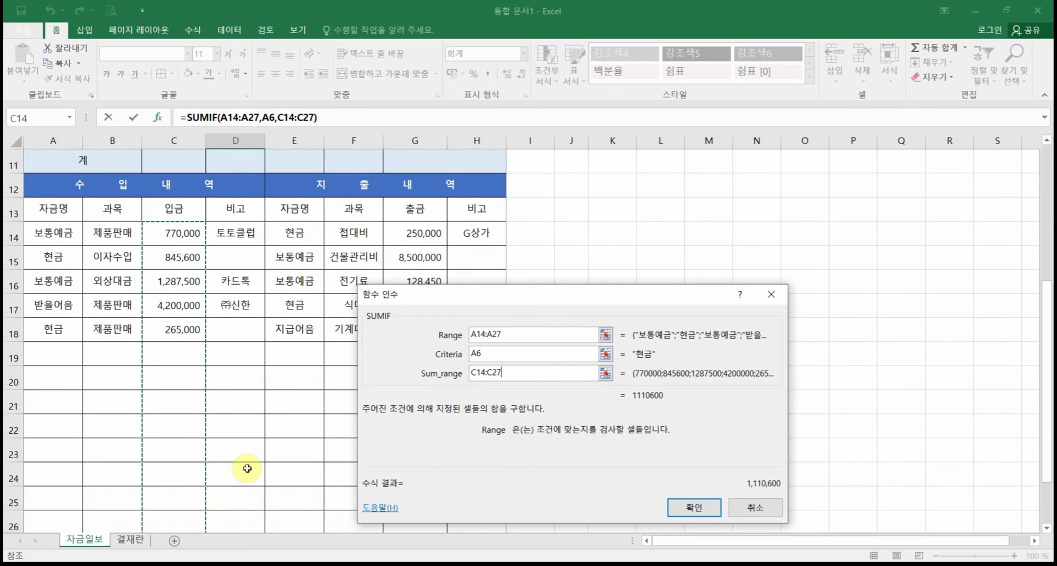
scroll(247, 468, "down", 1)
scroll(247, 467, "up", 1)
scroll(247, 468, "down", 1)
scroll(247, 468, "up", 1)
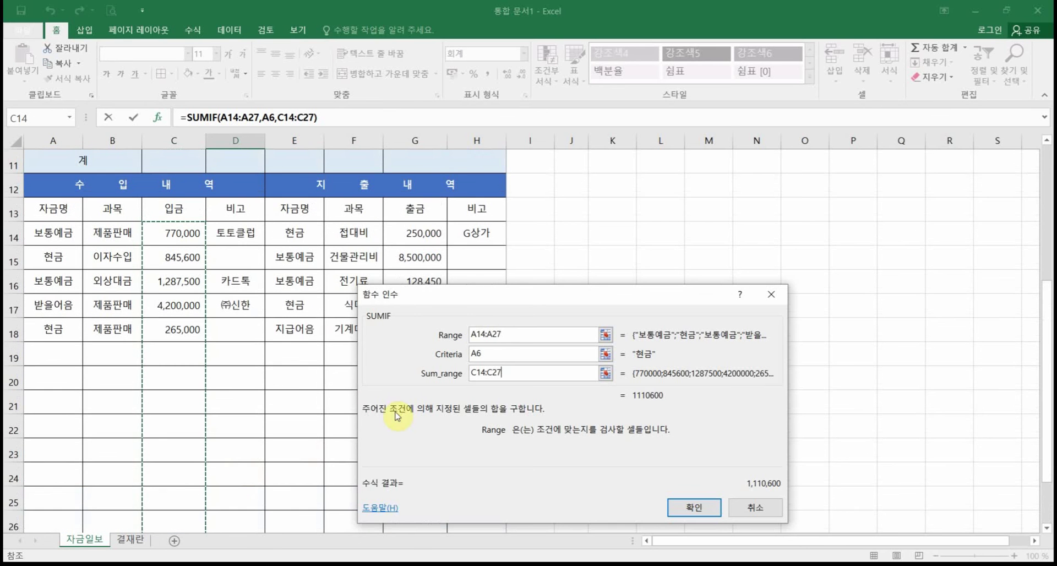
left_click_drag(412, 295, 299, 262)
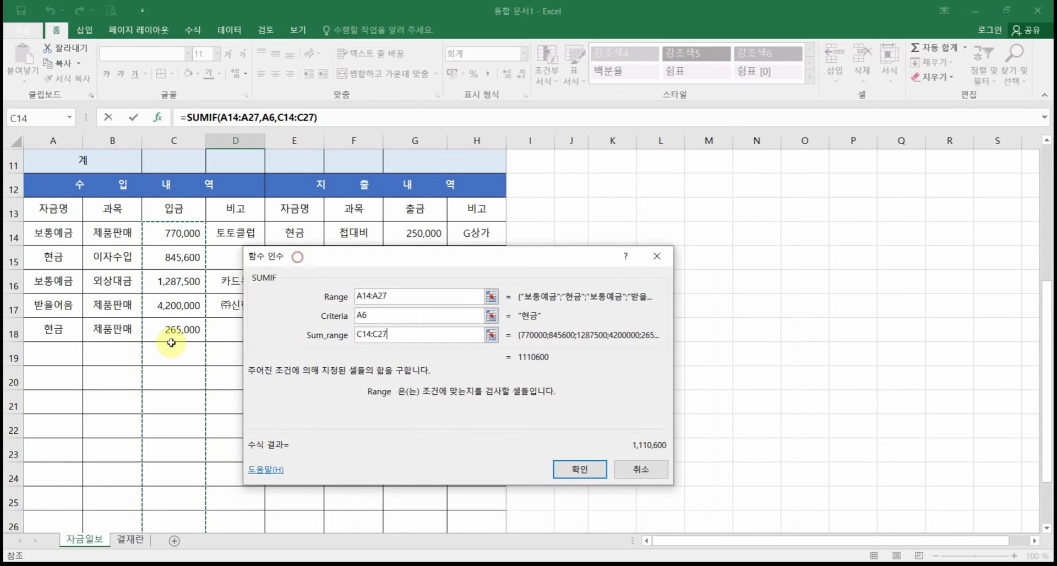
scroll(193, 368, "down", 1)
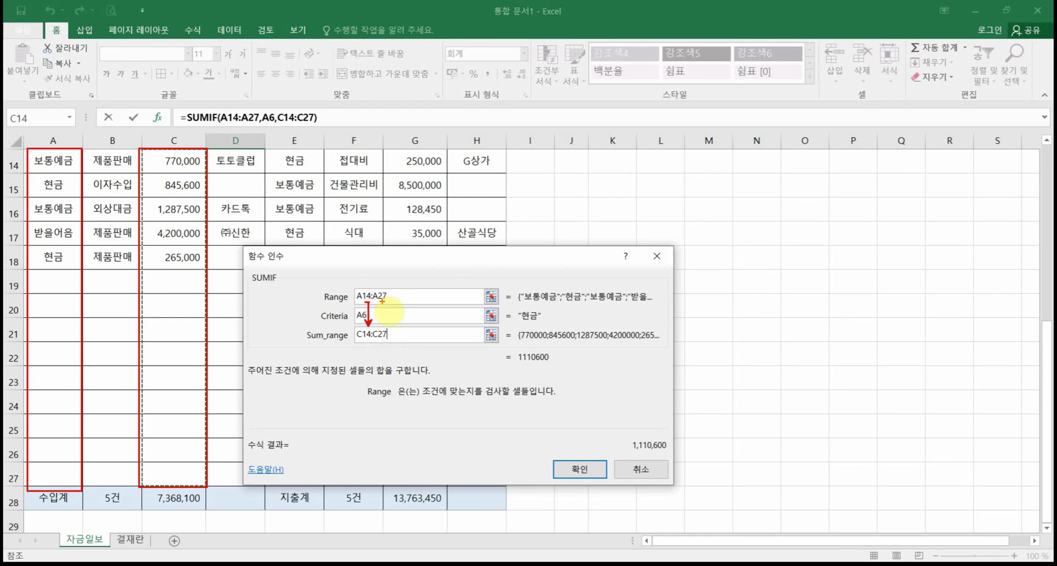
Step: Annotate the matching ranges and the 현금 deposits in rows 15 and 18
left_click_drag(386, 324, 388, 307)
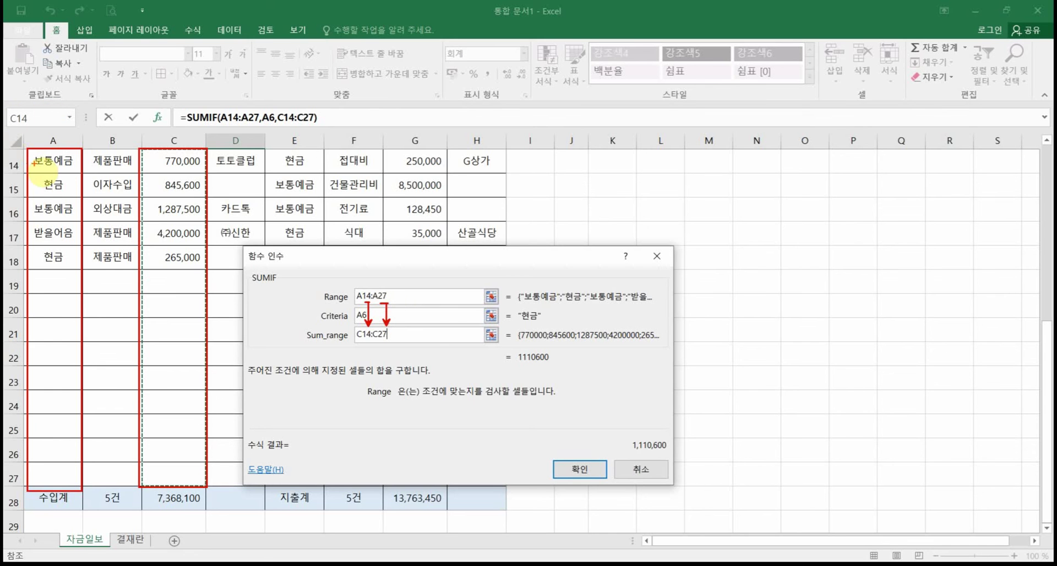
left_click_drag(71, 163, 175, 164)
mouse_move(76, 184)
left_mouse_down()
mouse_move(185, 171)
mouse_move(196, 200)
mouse_move(169, 197)
left_mouse_up()
mouse_move(69, 257)
left_mouse_down()
mouse_move(187, 243)
mouse_move(178, 270)
left_mouse_up()
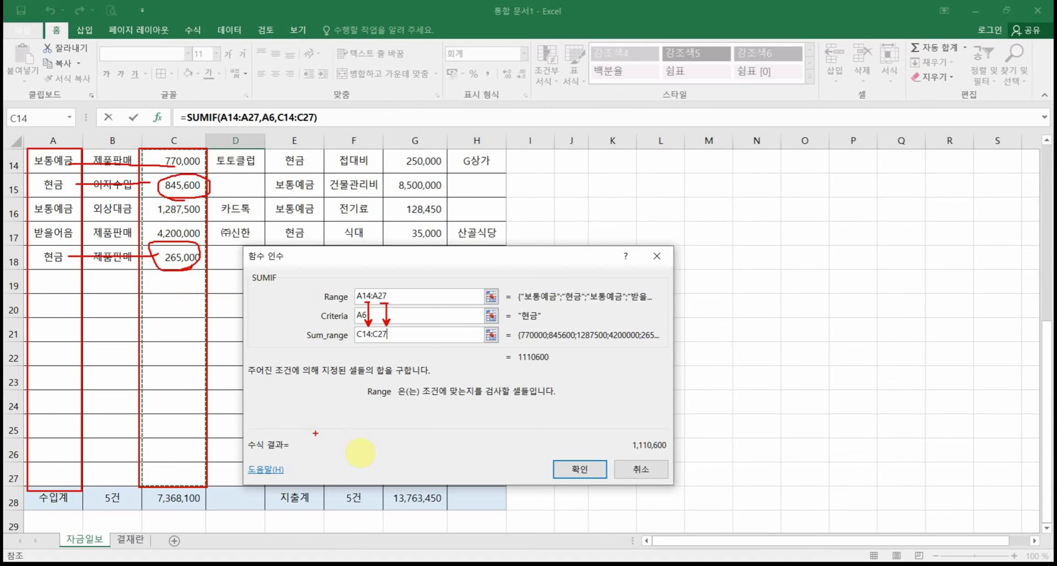
Step: Confirm the SUMIF so D6 shows 1,110,600, then check C15 and C18 total the same
left_click(587, 472)
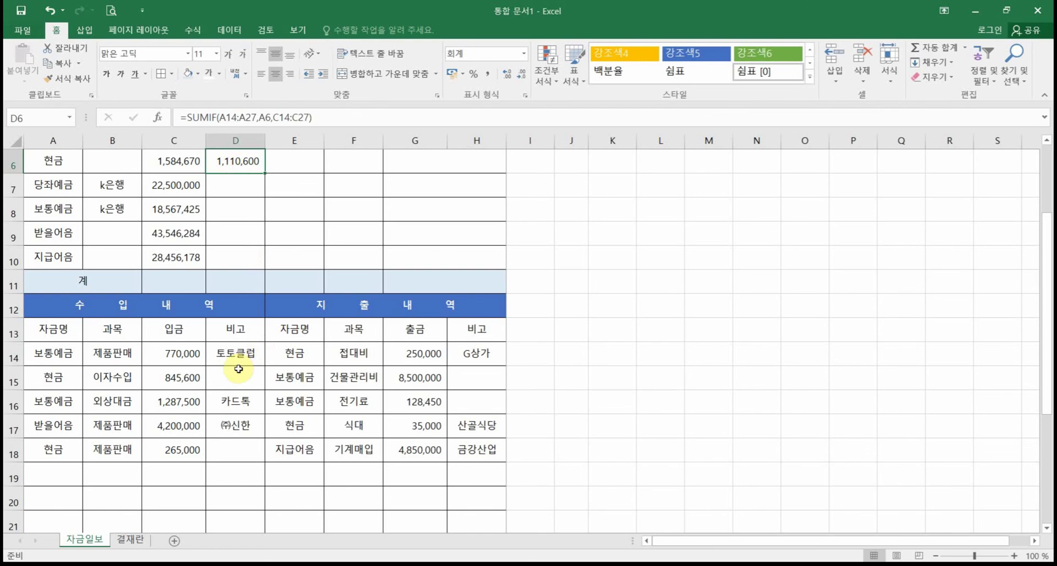
left_click(174, 377)
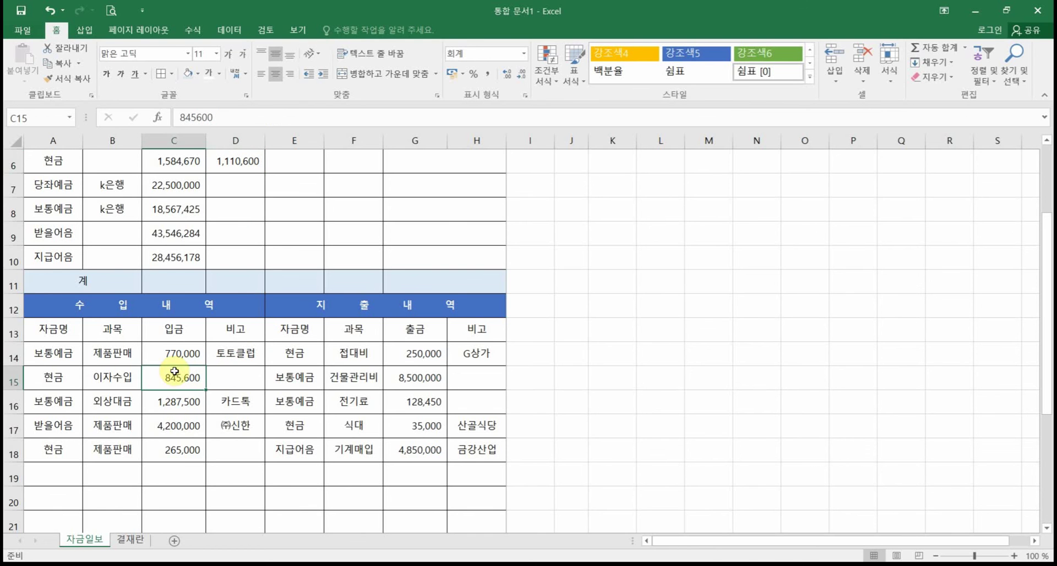
left_click(175, 451, "ctrl")
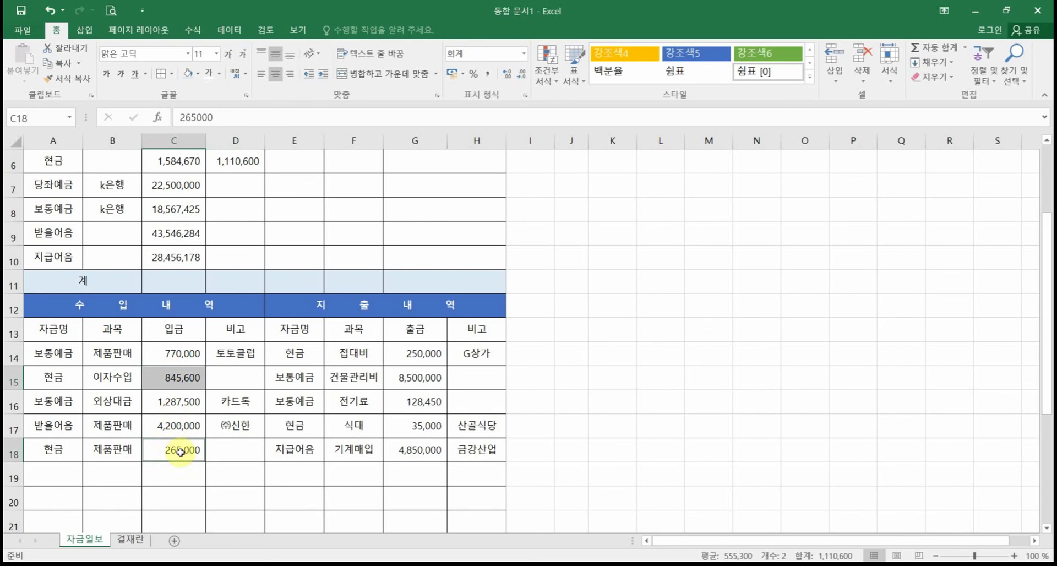
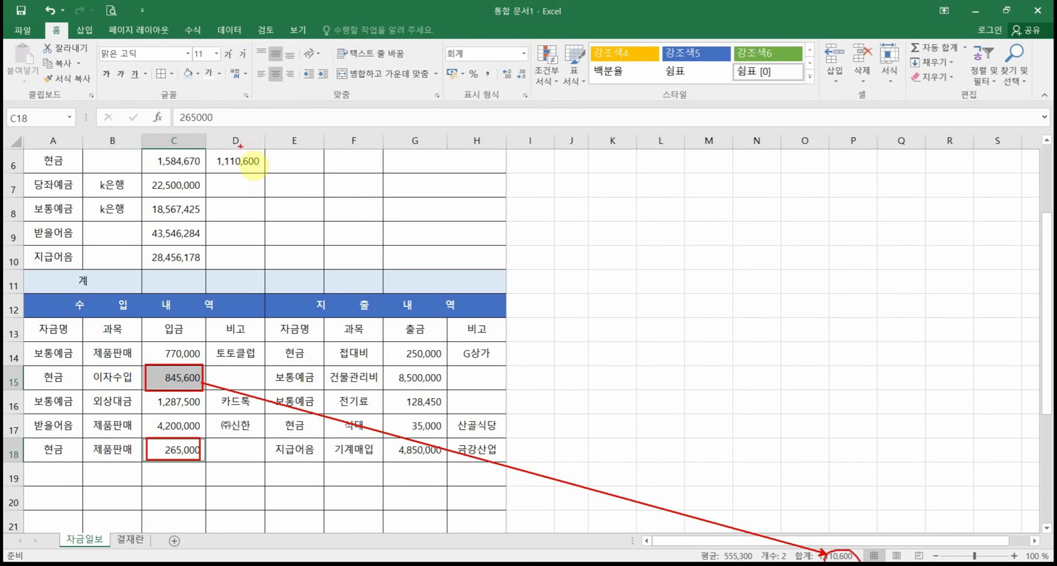
Step: Circle D6's 1,110,600 result, clear the markings, and open D6's SUMIF formula
mouse_move(231, 184)
left_mouse_down()
mouse_move(215, 157)
mouse_move(248, 189)
left_mouse_up()
key("Escape")
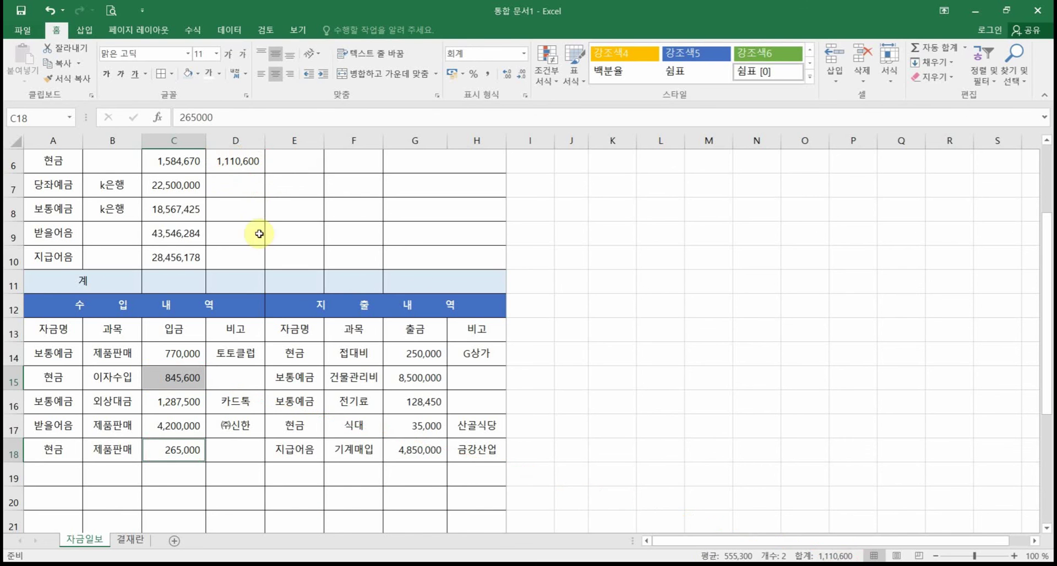
scroll(252, 305, "up", 1)
scroll(251, 304, "up", 1)
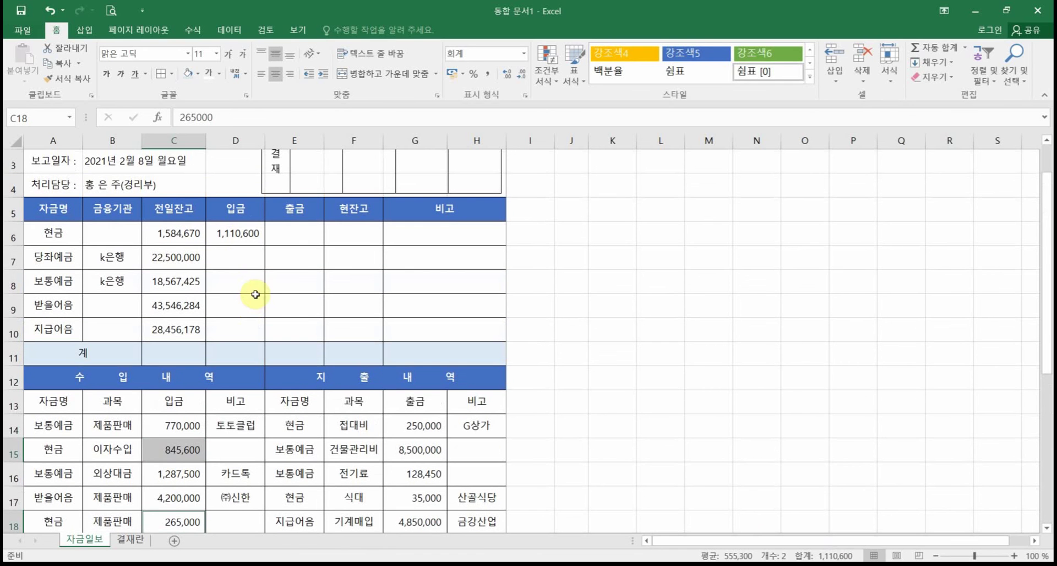
left_click(246, 230)
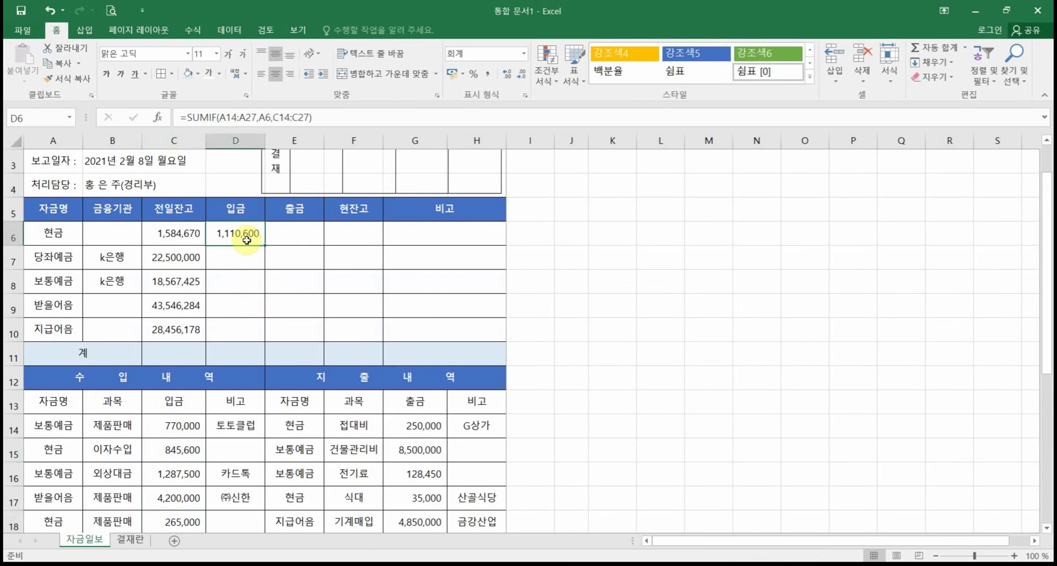
double_click(246, 240)
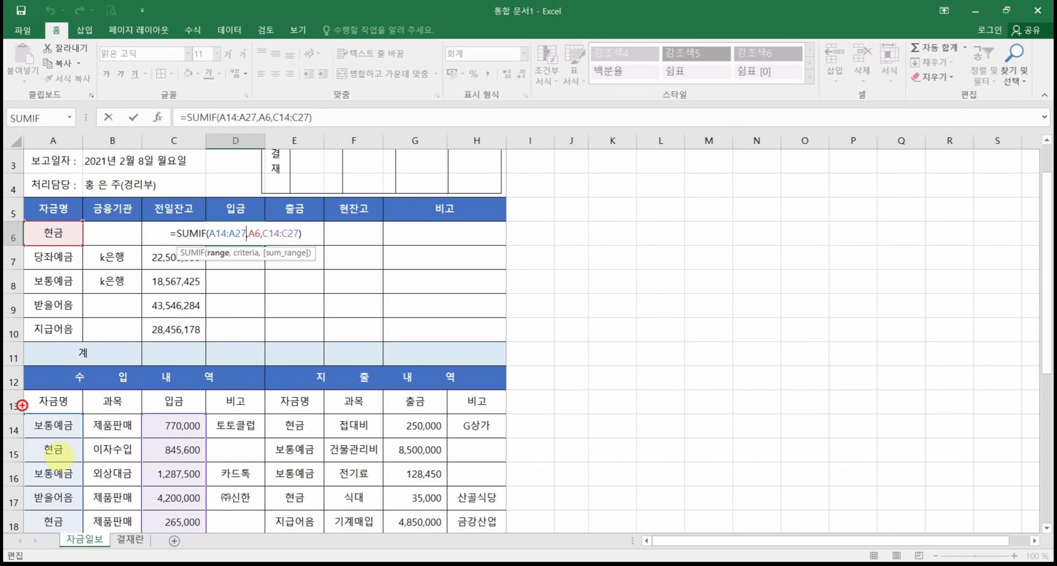
Step: Outline the 자금명 entries, 입금 amounts and 현금 criterion A6 used by the SUMIF
left_click_drag(23, 406, 85, 539)
left_click_drag(139, 414, 206, 526)
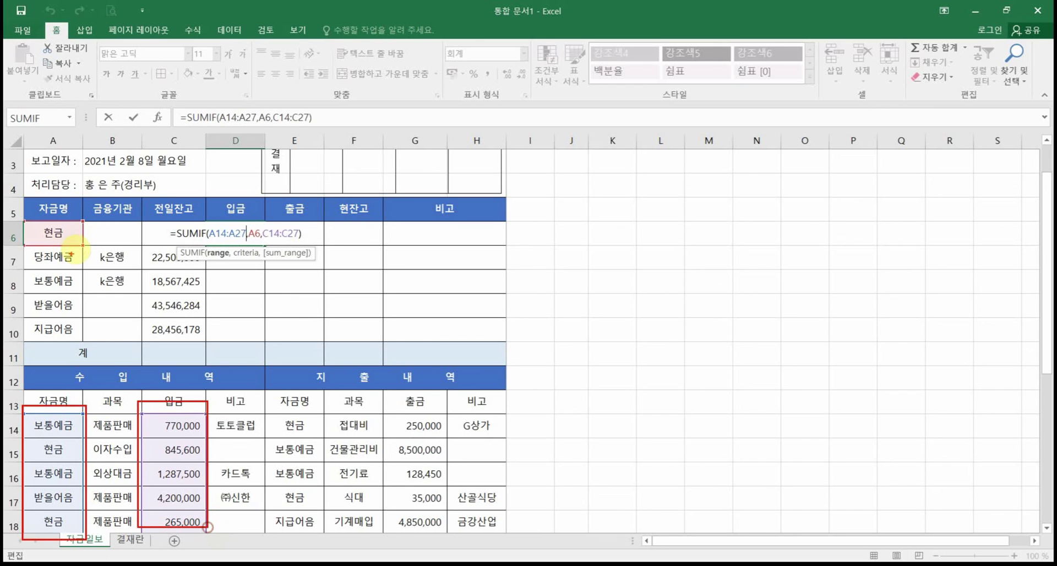
left_click_drag(31, 221, 81, 252)
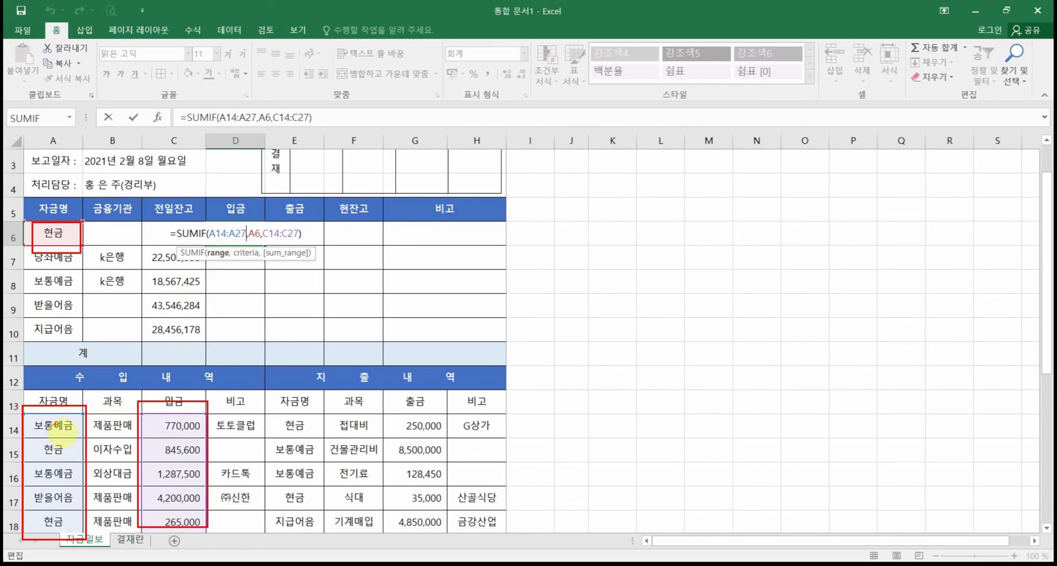
mouse_move(83, 458)
left_mouse_down()
mouse_move(22, 495)
mouse_move(83, 483)
mouse_move(87, 441)
left_mouse_up()
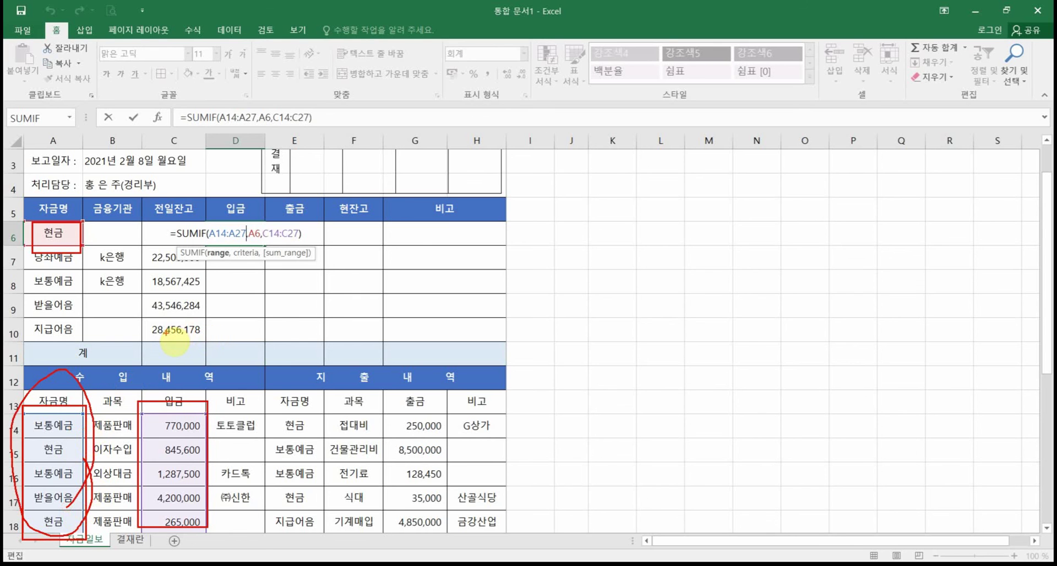
mouse_move(198, 528)
left_mouse_down()
mouse_move(160, 423)
mouse_move(186, 542)
left_mouse_up()
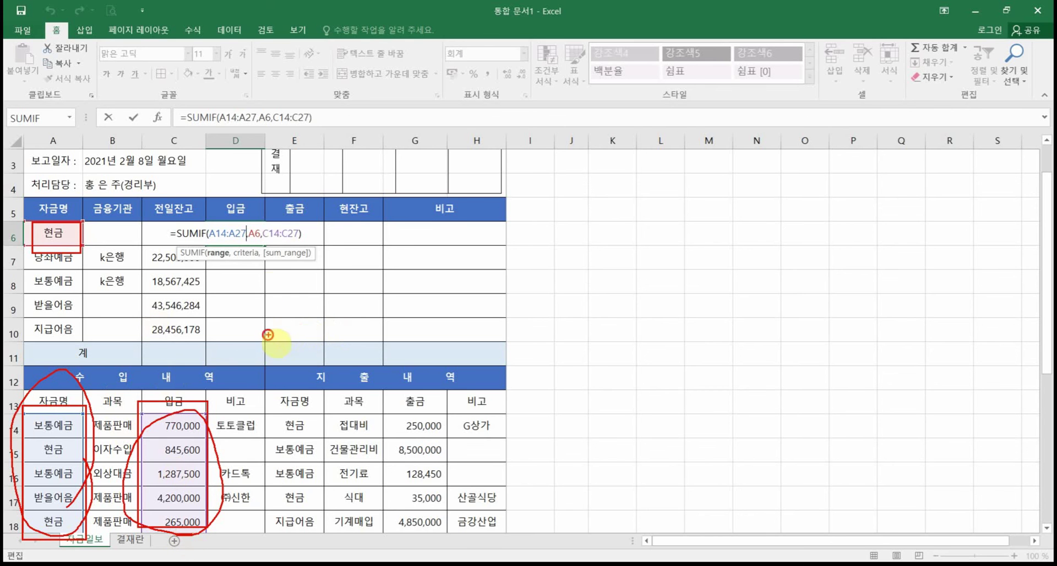
left_click_drag(268, 332, 270, 241)
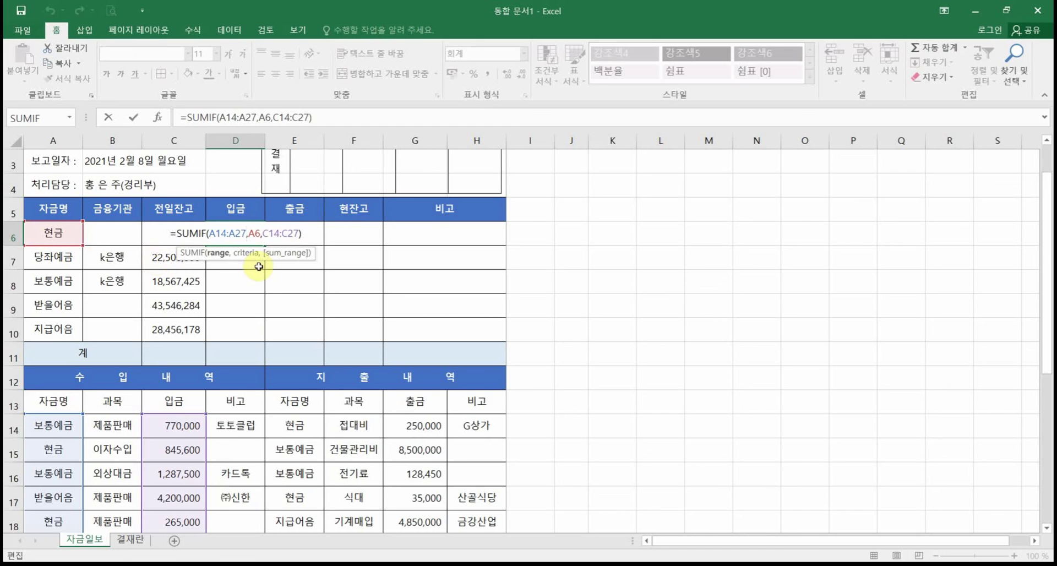
key("Return")
Step: Fill D6's SUMIF down to D10 and check D10's shifted ranges A18:A31 and C18:C31
left_click(254, 236)
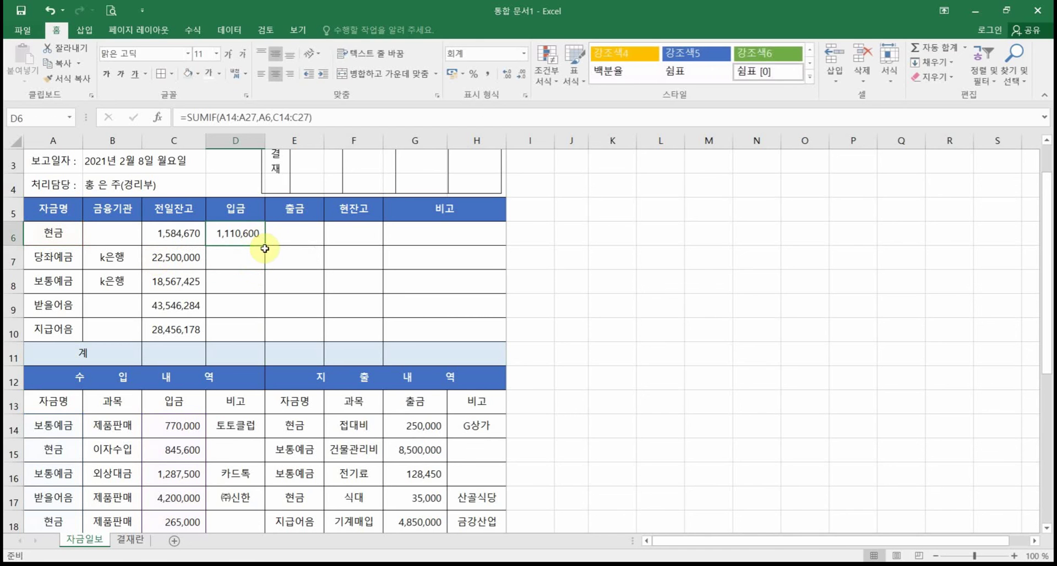
left_click_drag(266, 247, 295, 347)
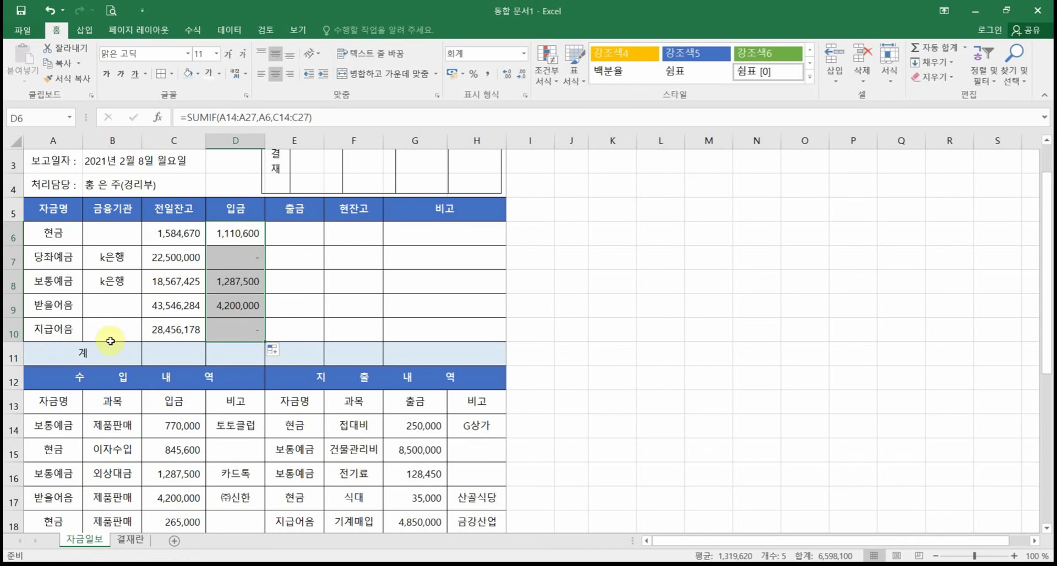
scroll(80, 463, "down", 1)
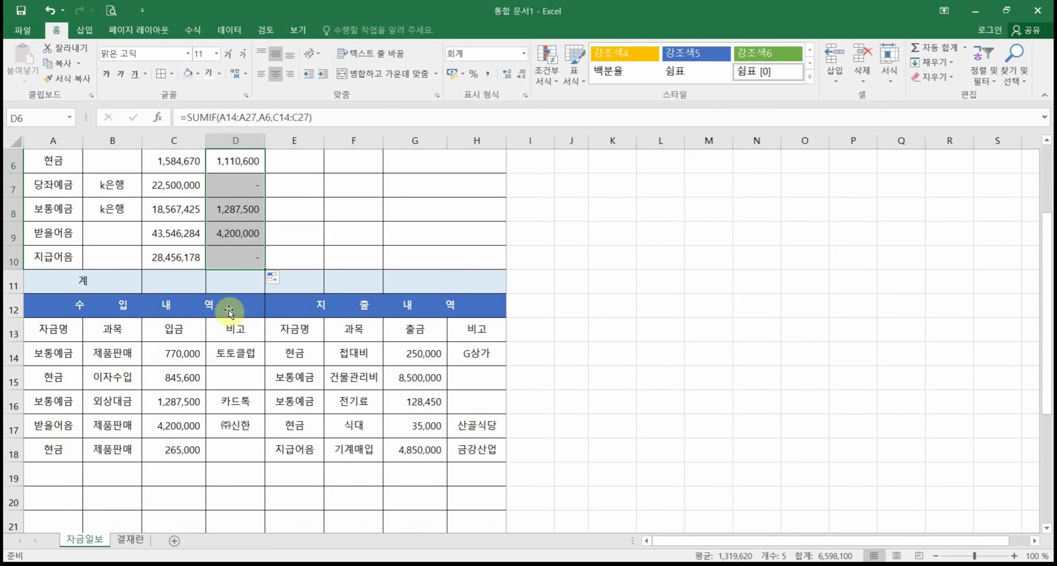
left_click(239, 258)
double_click(239, 258)
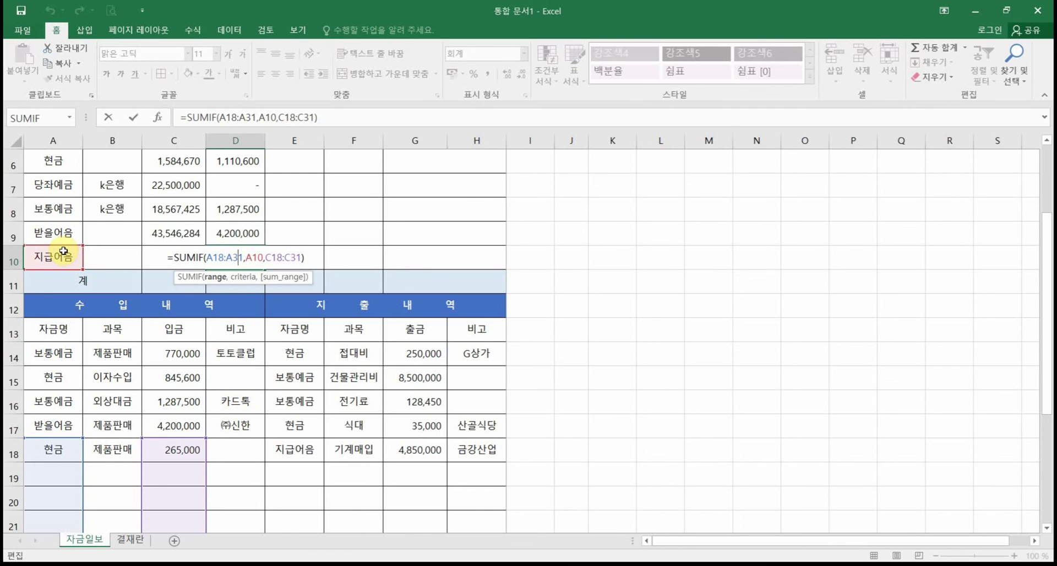
scroll(234, 439, "down", 2)
scroll(234, 440, "down", 1)
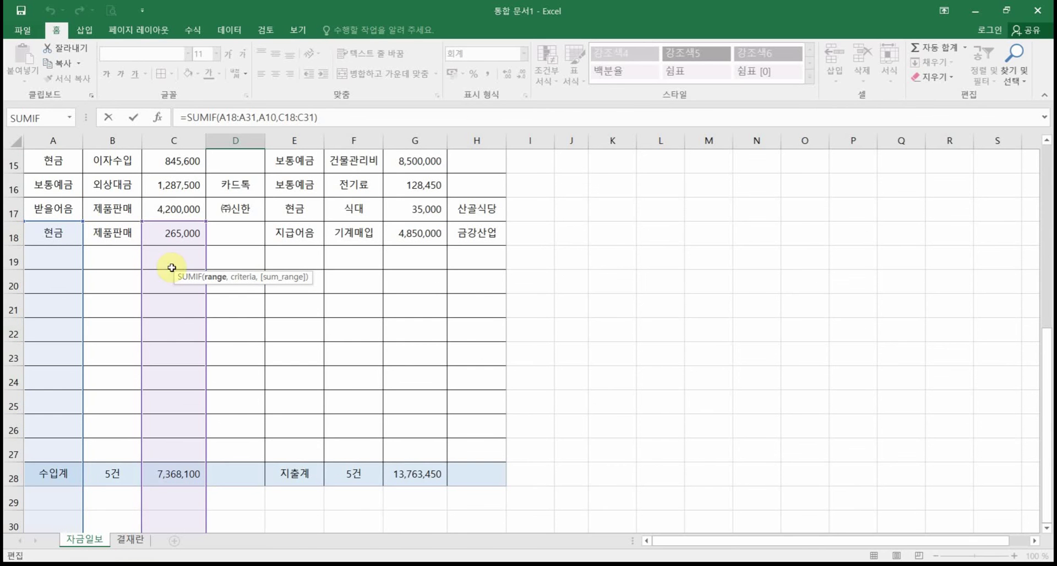
scroll(192, 441, "up", 3)
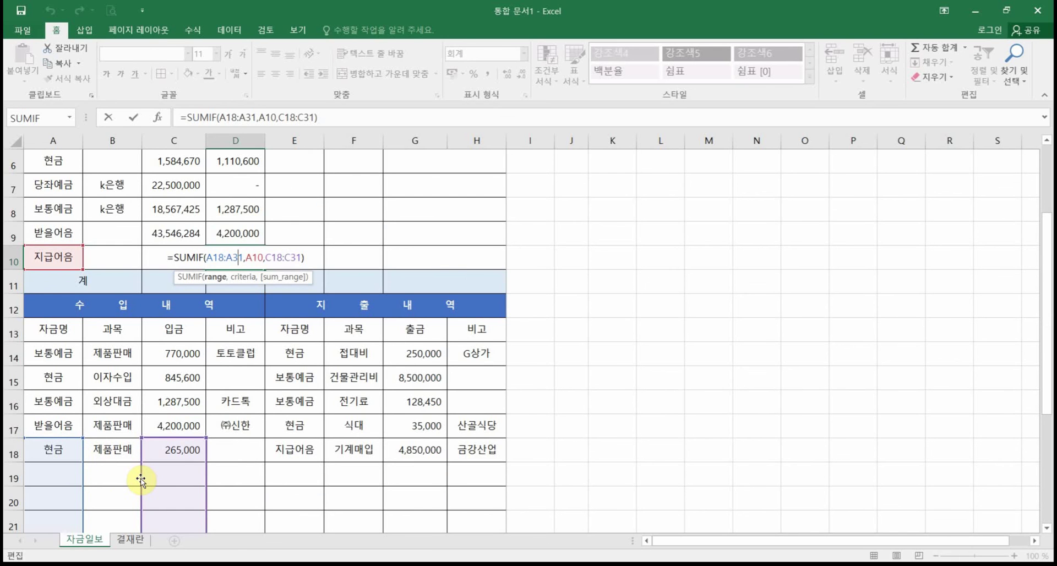
key("ctrl+Return")
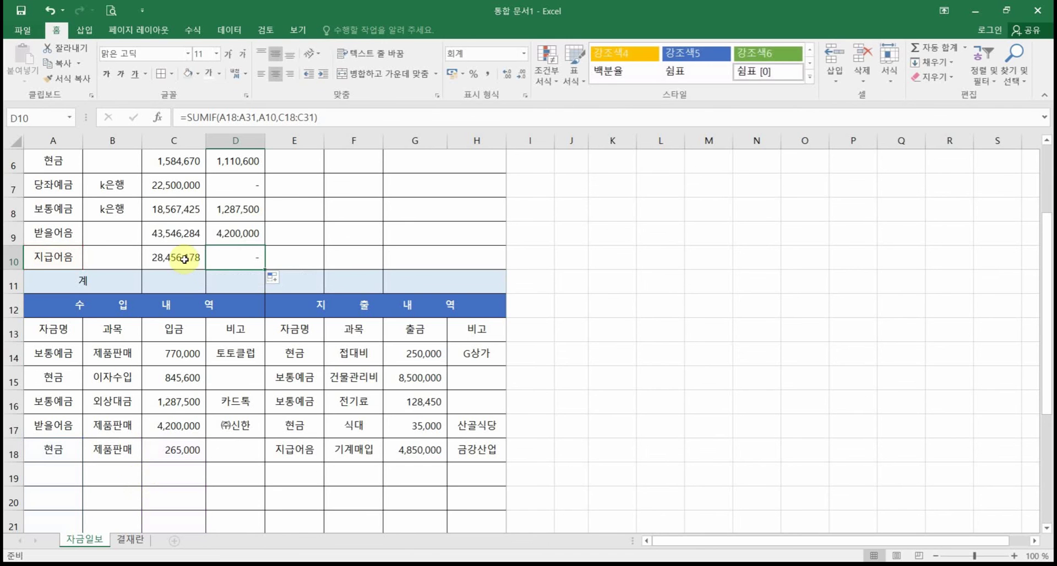
Step: Lock D6's SUMIF ranges as $A$14:$A$27 and $C$14:$C$27 with F4
left_click(236, 160)
double_click(236, 160)
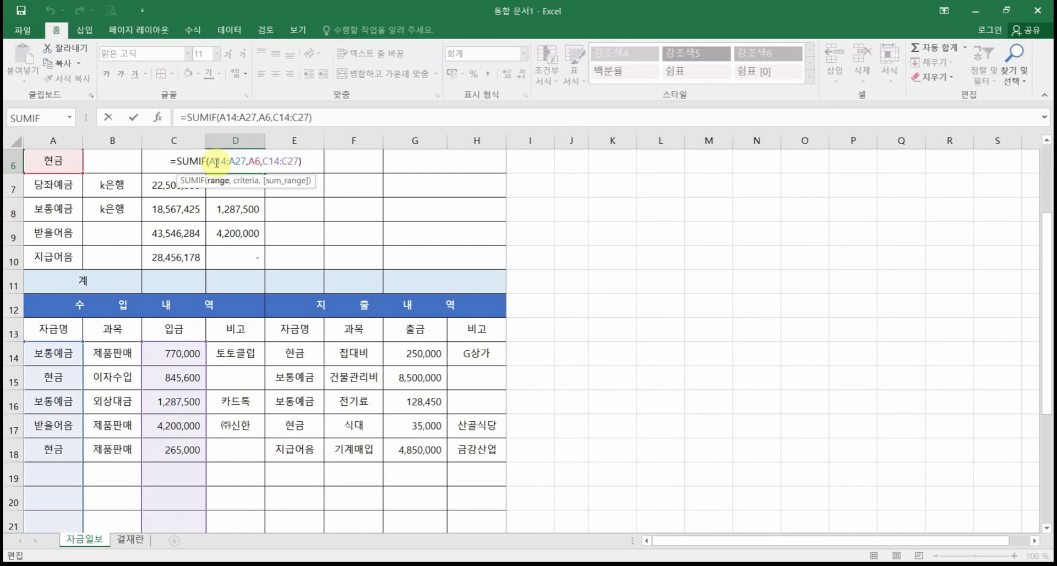
left_click_drag(215, 163, 241, 162)
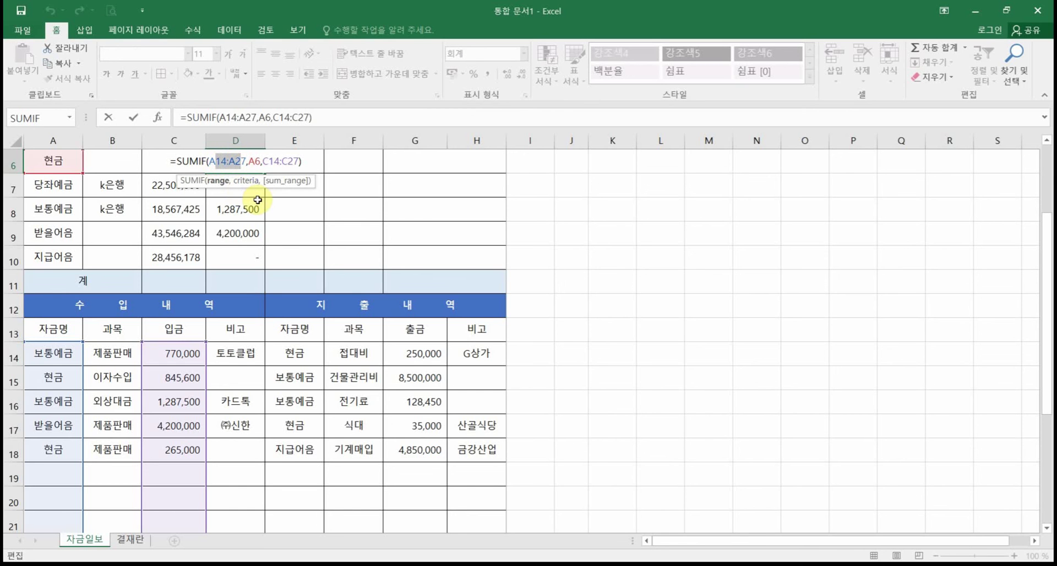
key("F4")
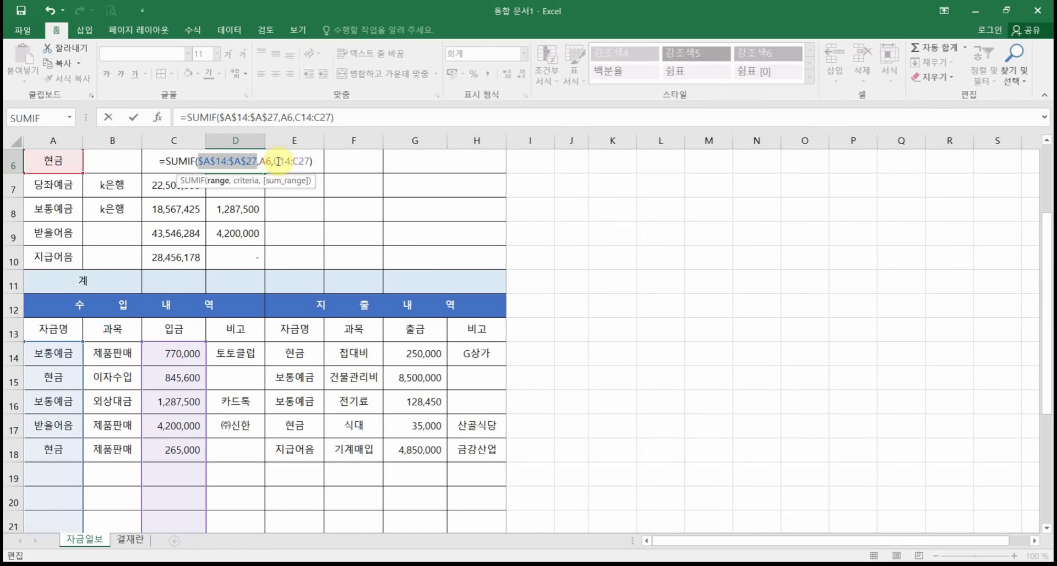
left_click_drag(280, 161, 311, 169)
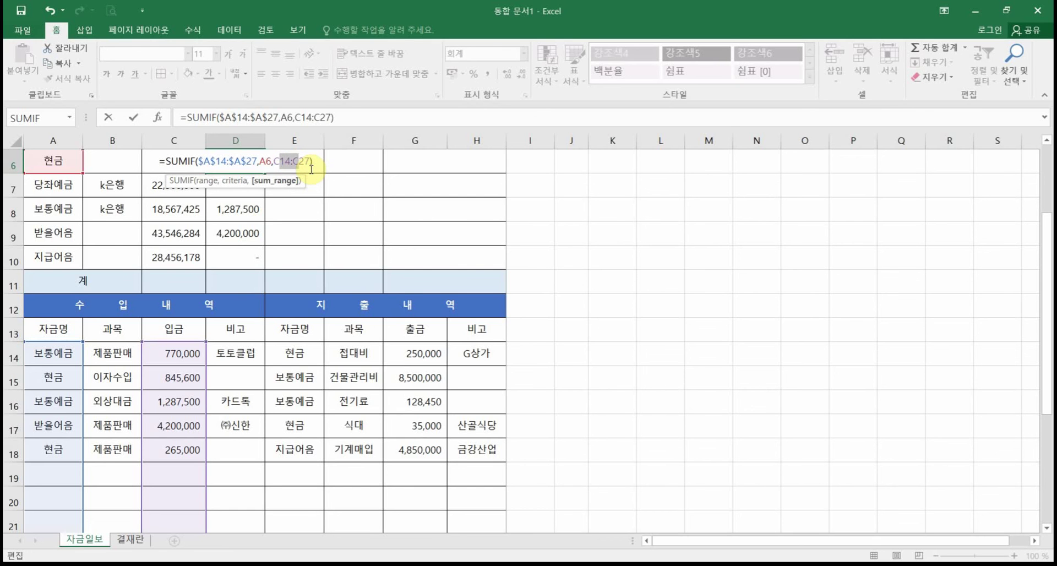
key("F4")
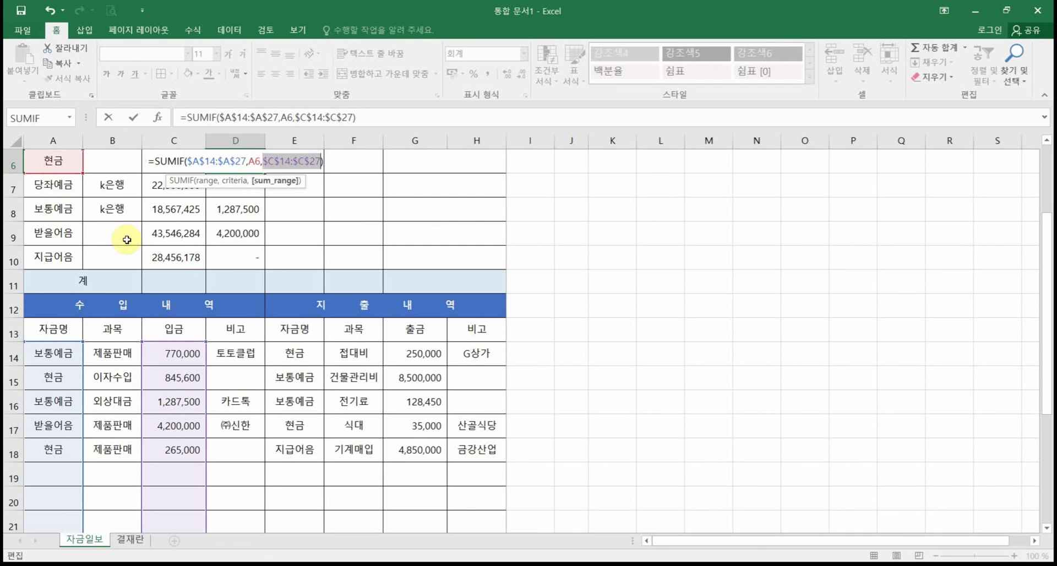
key("Return")
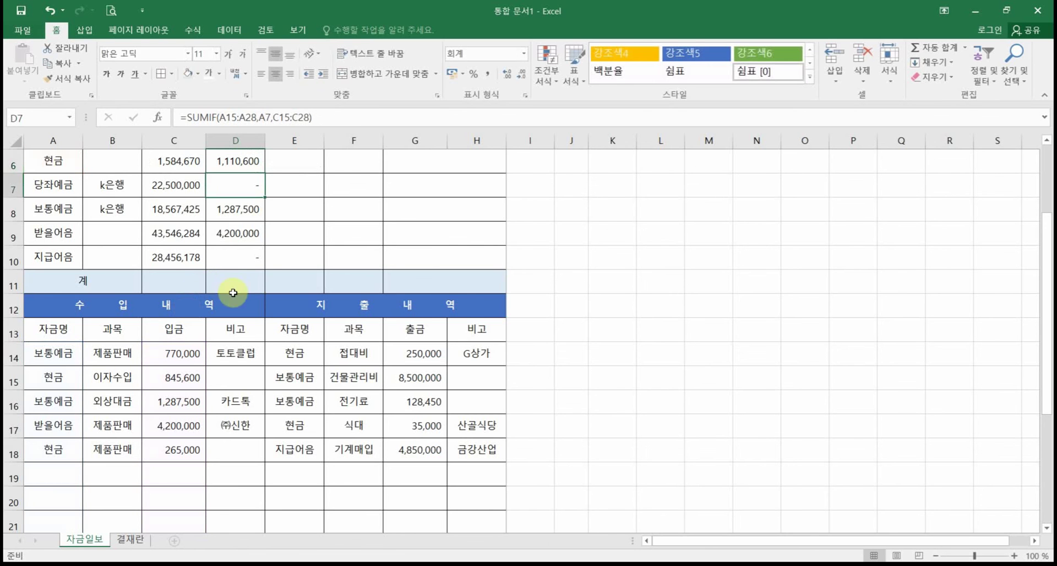
Step: Refill the corrected formula to D10 so D8's 보통예금 입금 reads 2,057,500
left_click(243, 165)
left_click_drag(264, 172, 264, 256)
left_click(245, 210)
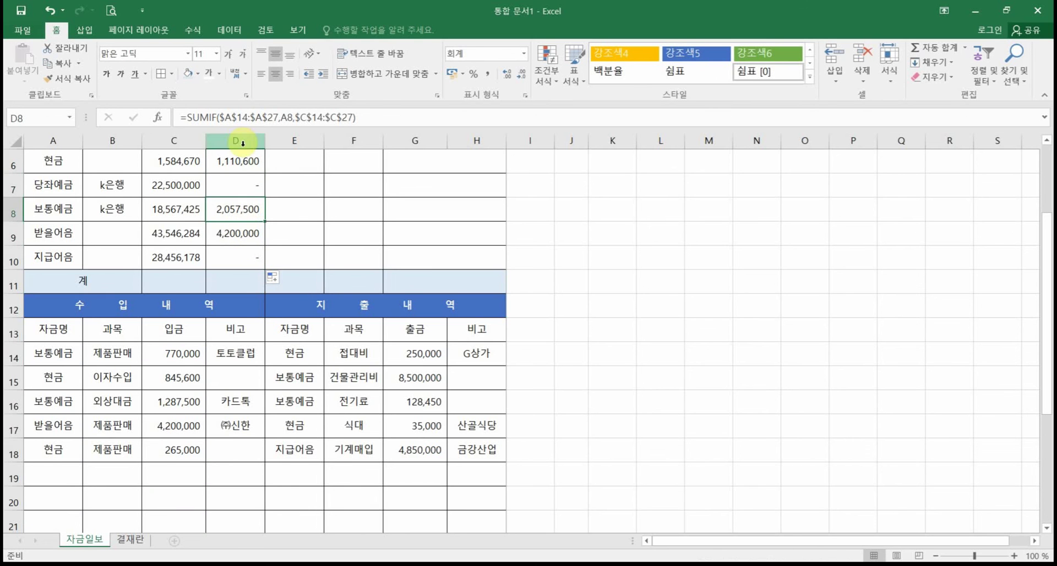
left_click_drag(236, 161, 237, 233)
left_click(241, 285)
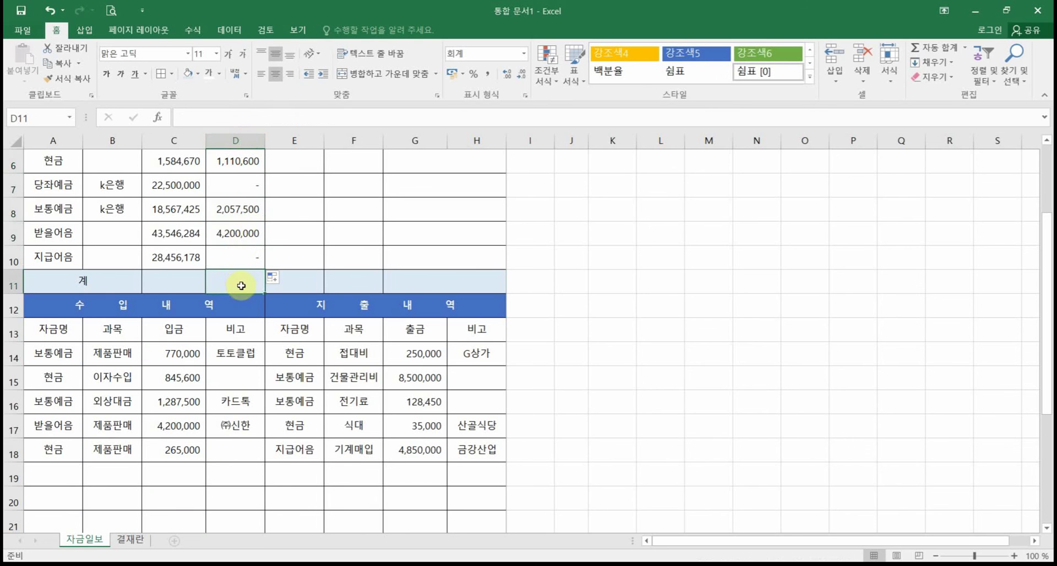
Step: AutoSum the 입금 column into D11 (7,368,100), copy it to C11 and widen column C
left_click(936, 48)
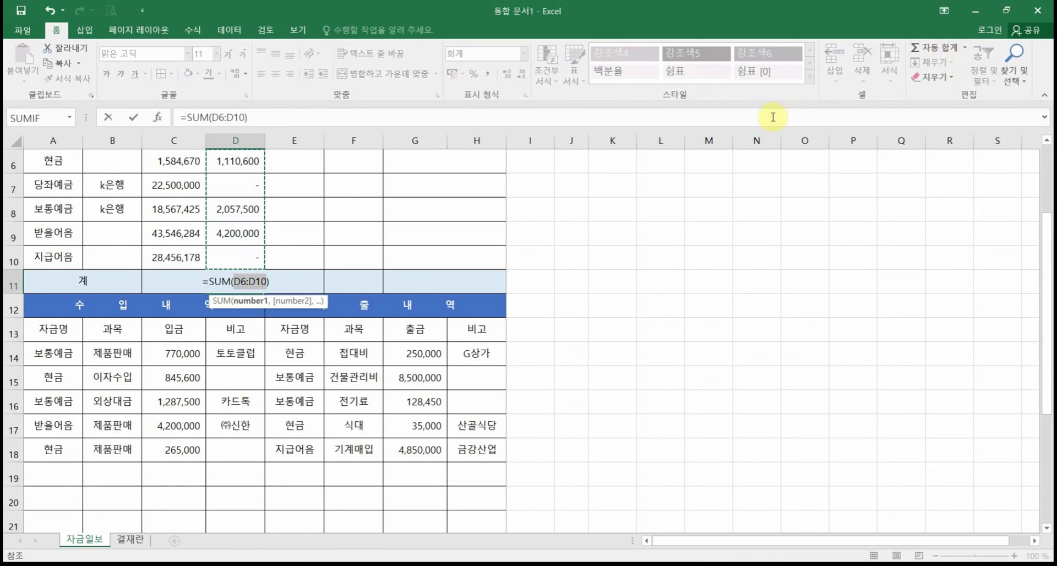
scroll(329, 255, "up", 1)
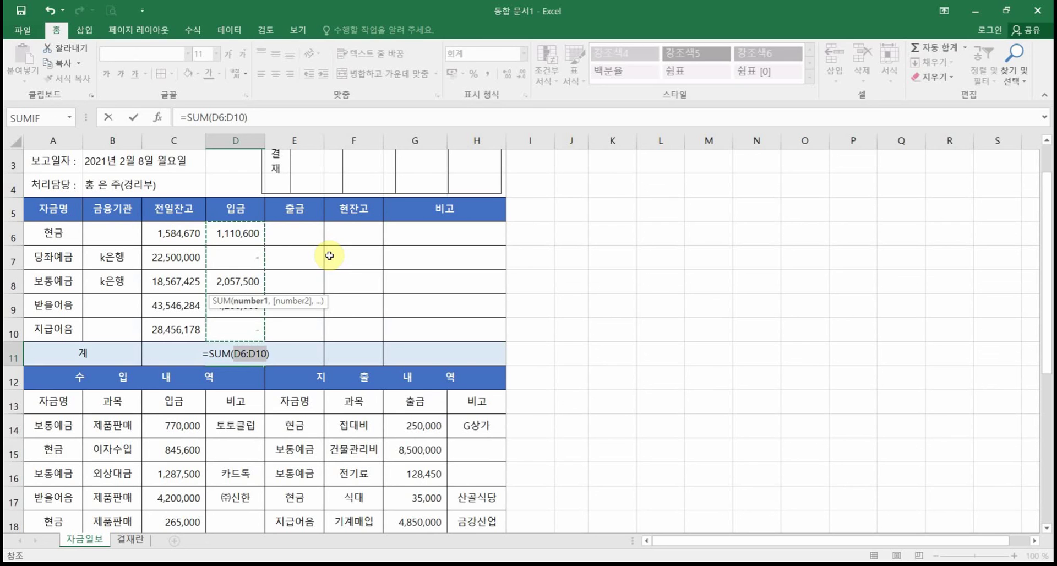
key("Return")
left_click(231, 354)
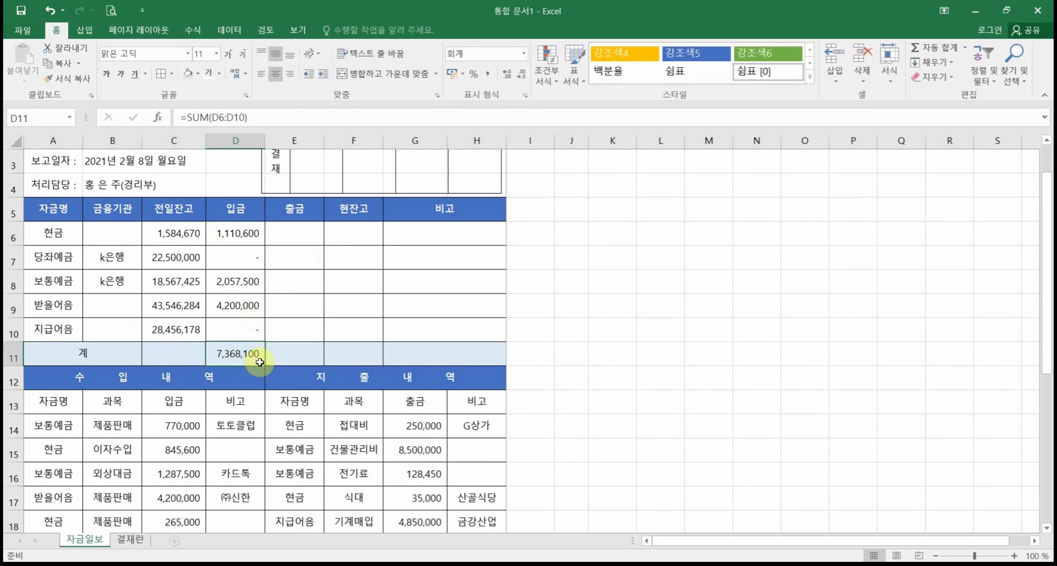
left_click_drag(265, 366, 168, 365)
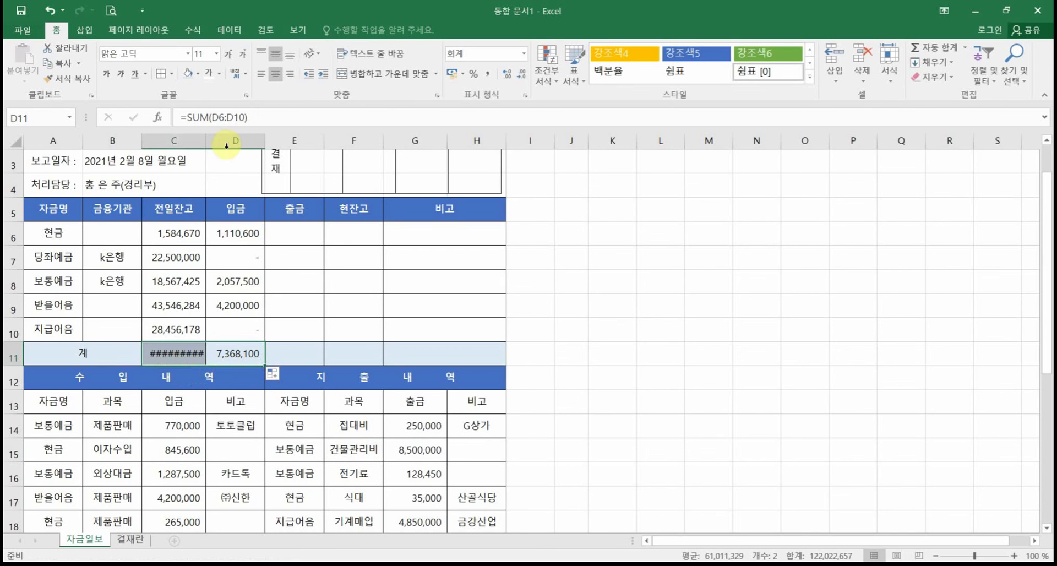
left_click_drag(205, 144, 212, 184)
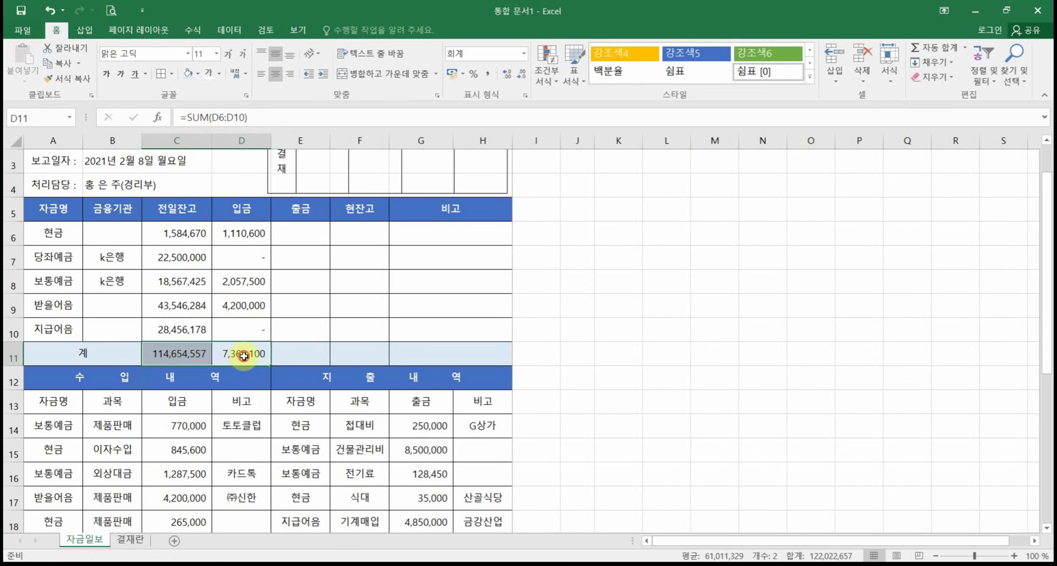
Step: Copy the 계 SUM across to E11 and F11 and check each copied formula
left_click_drag(268, 364, 373, 356)
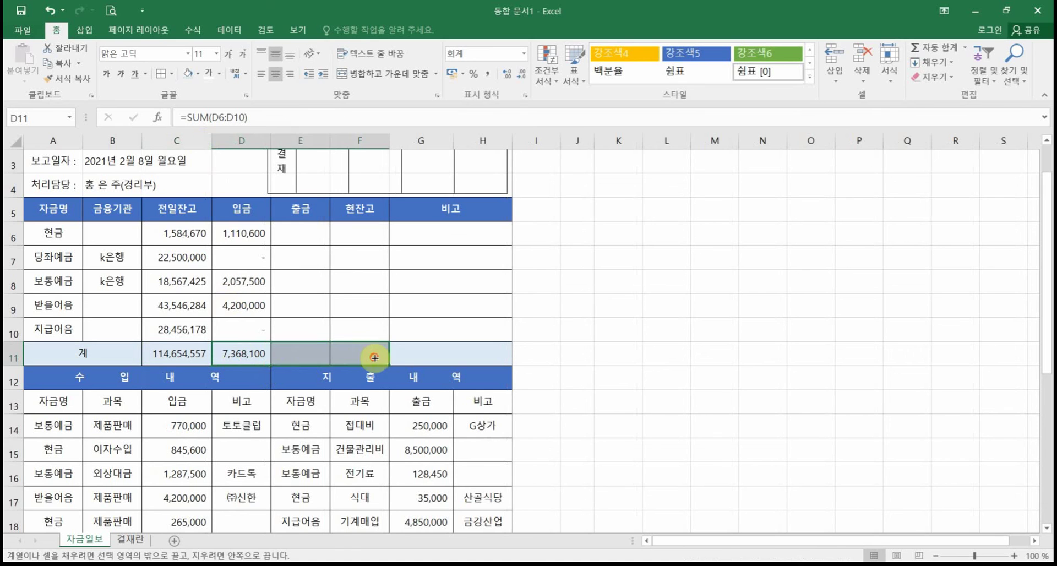
left_click(308, 355)
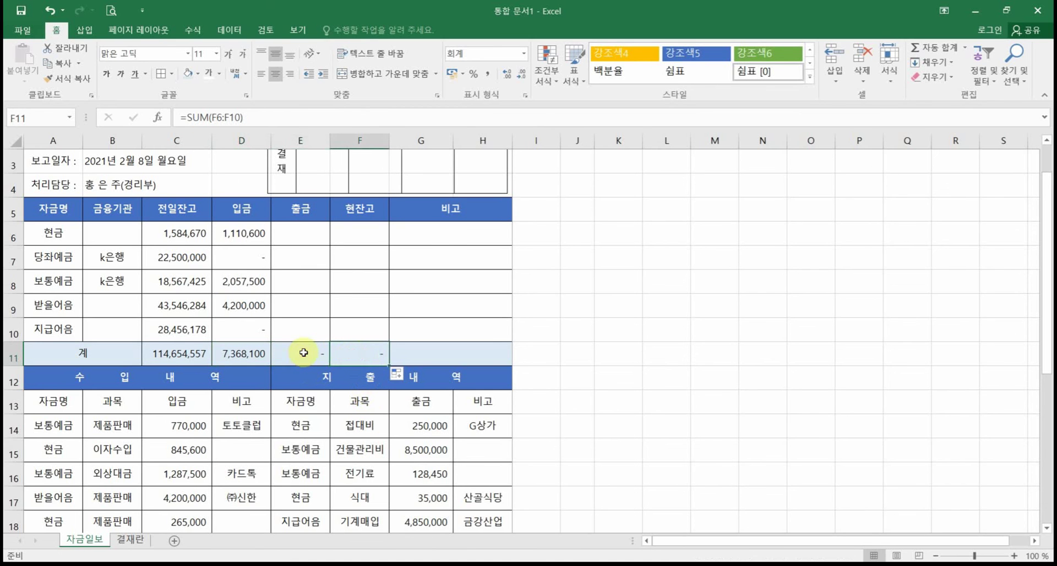
left_click(377, 359)
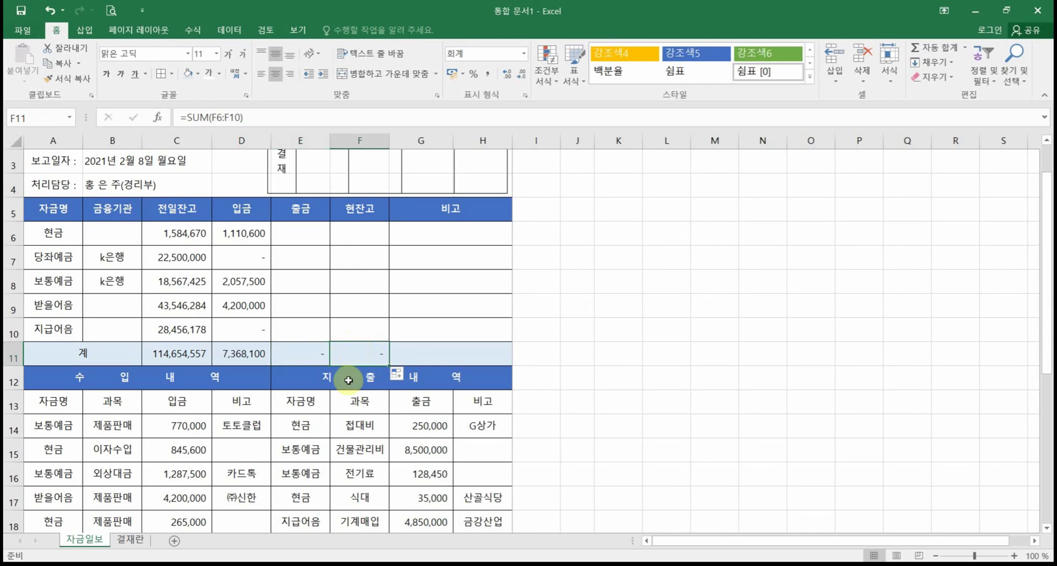
left_click(261, 353)
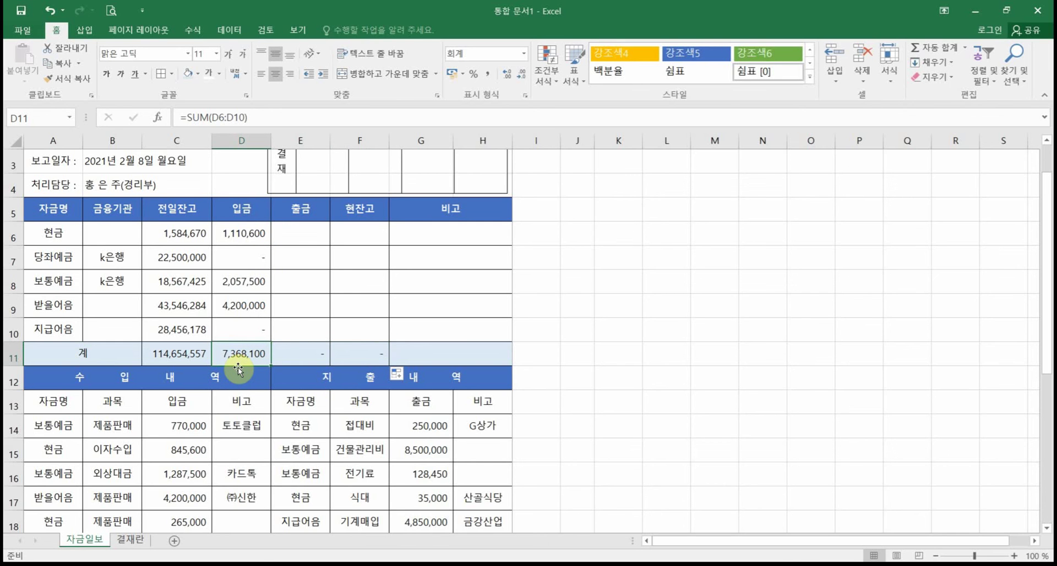
scroll(237, 368, "down", 2)
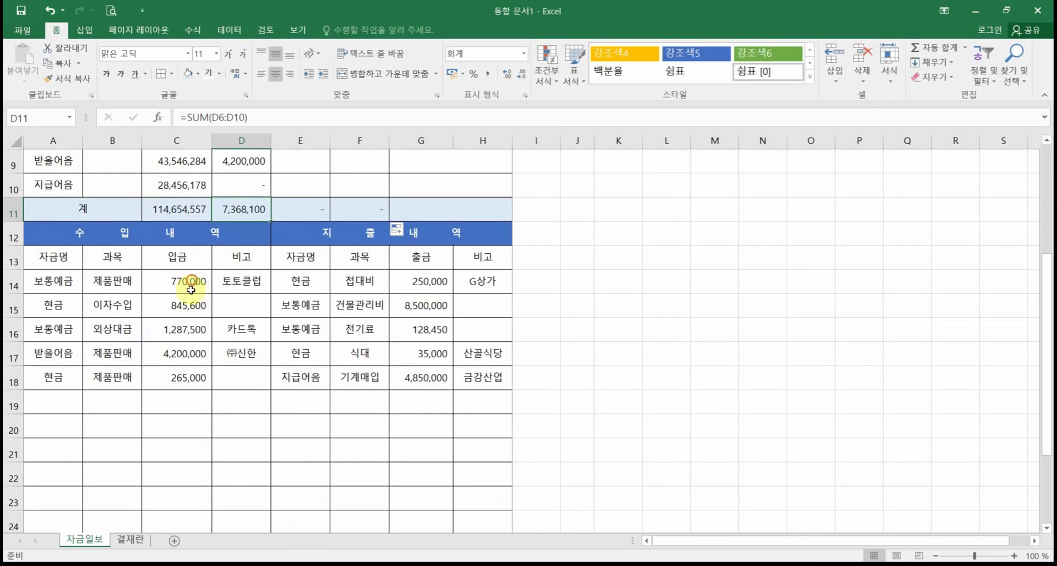
left_click_drag(185, 281, 188, 386)
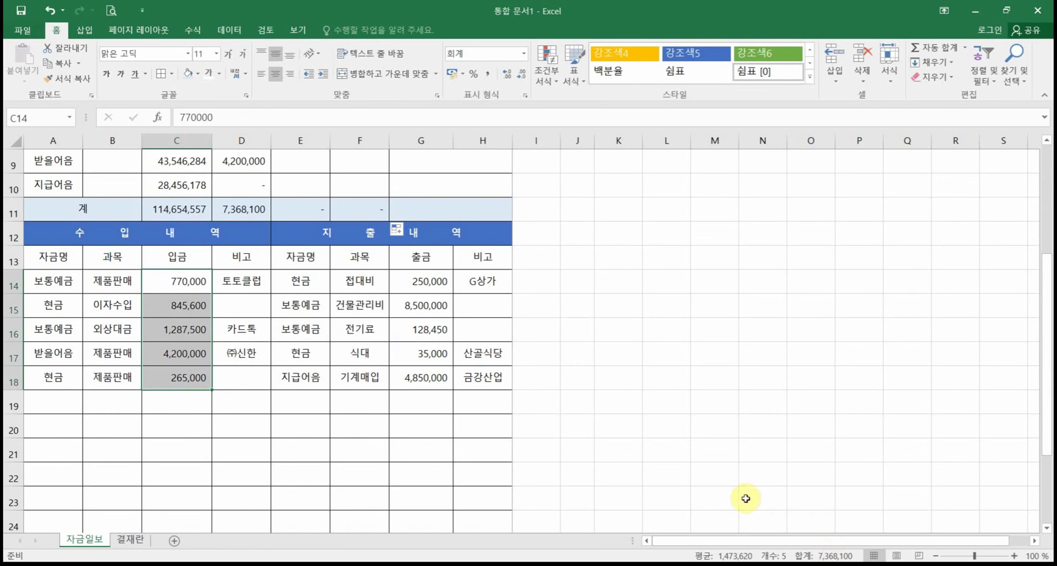
scroll(699, 465, "up", 1)
left_click(656, 423)
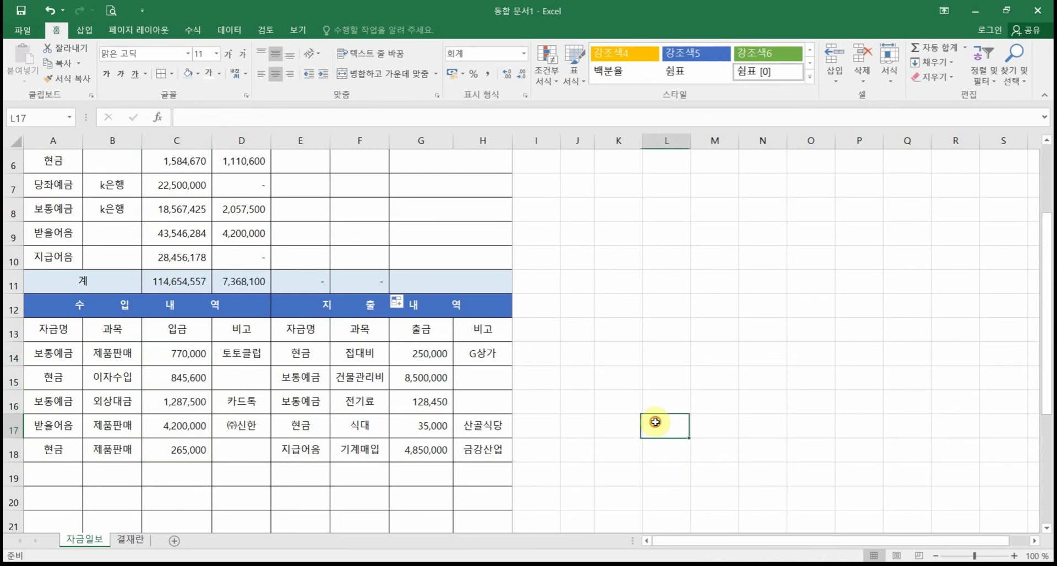
scroll(507, 400, "up", 1)
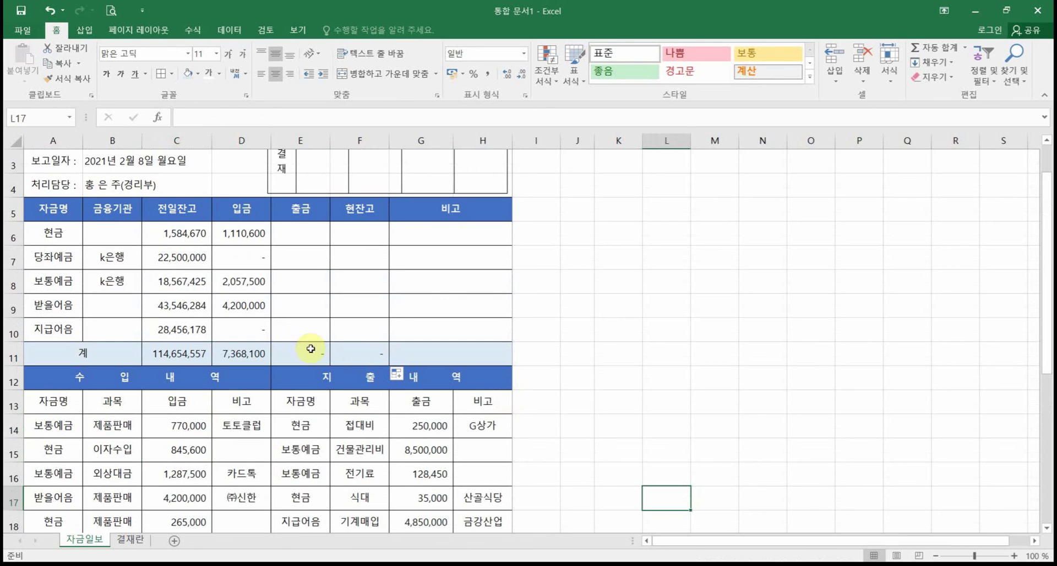
left_click(245, 324)
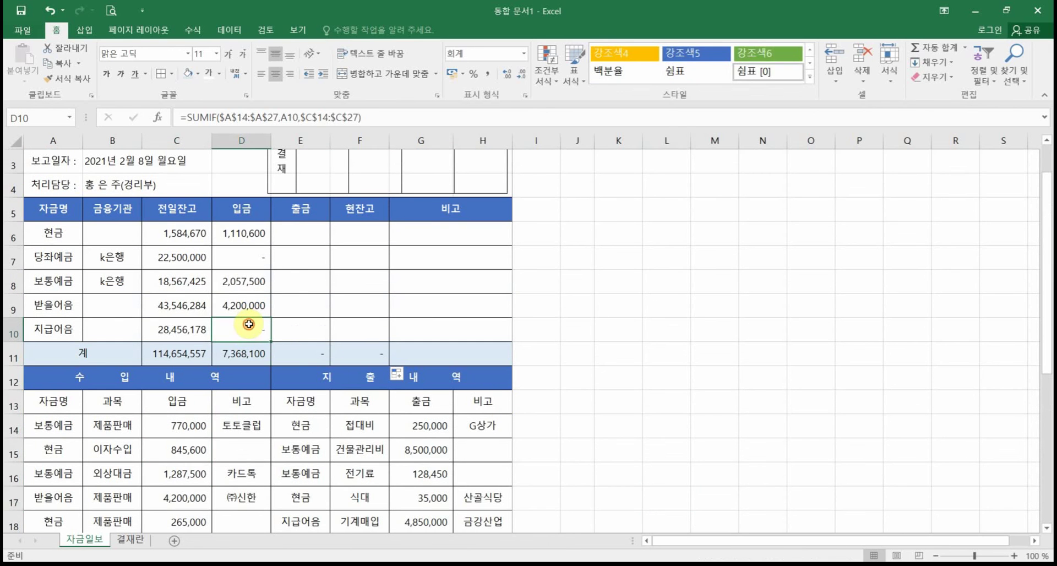
double_click(249, 324)
scroll(112, 426, "down", 2)
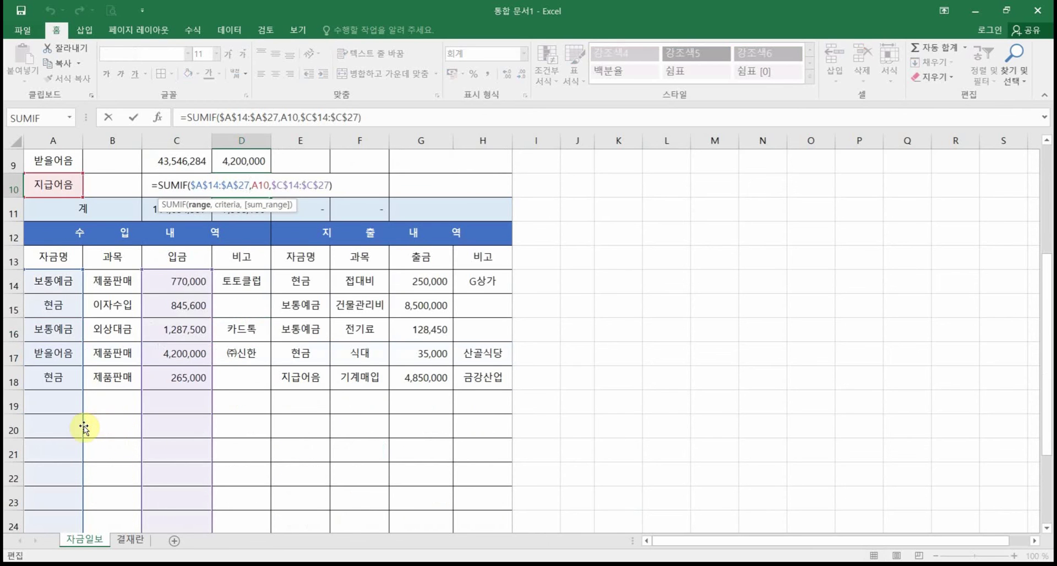
scroll(84, 429, "down", 2)
scroll(82, 424, "up", 2)
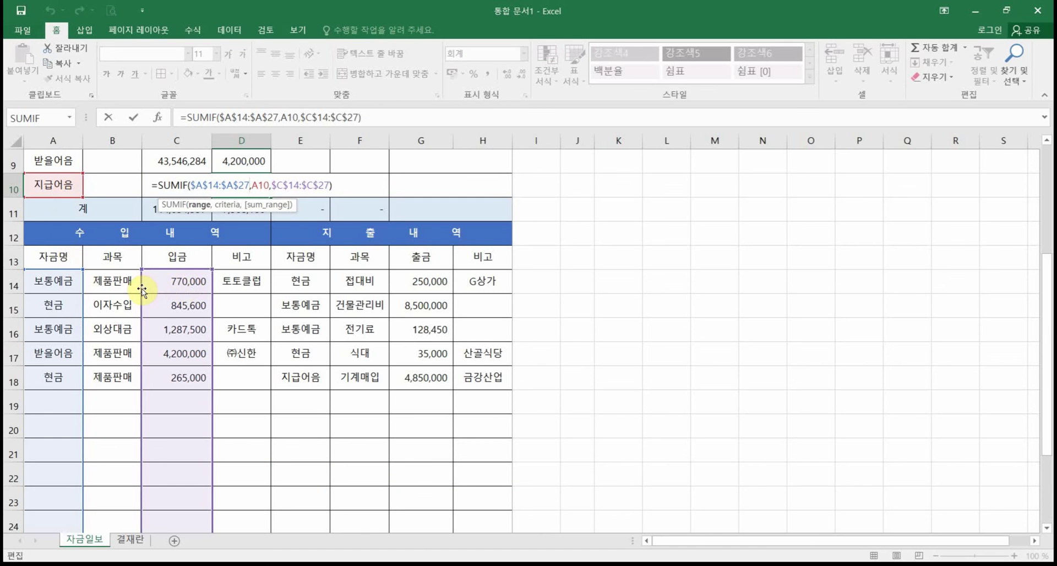
key("ctrl+Return")
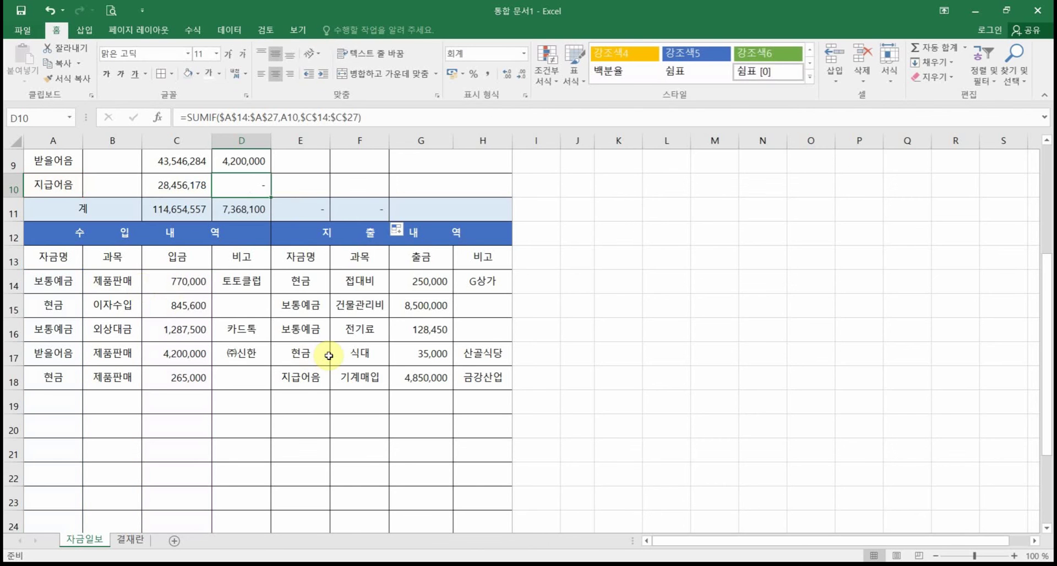
scroll(330, 354, "up", 2)
left_click(316, 241)
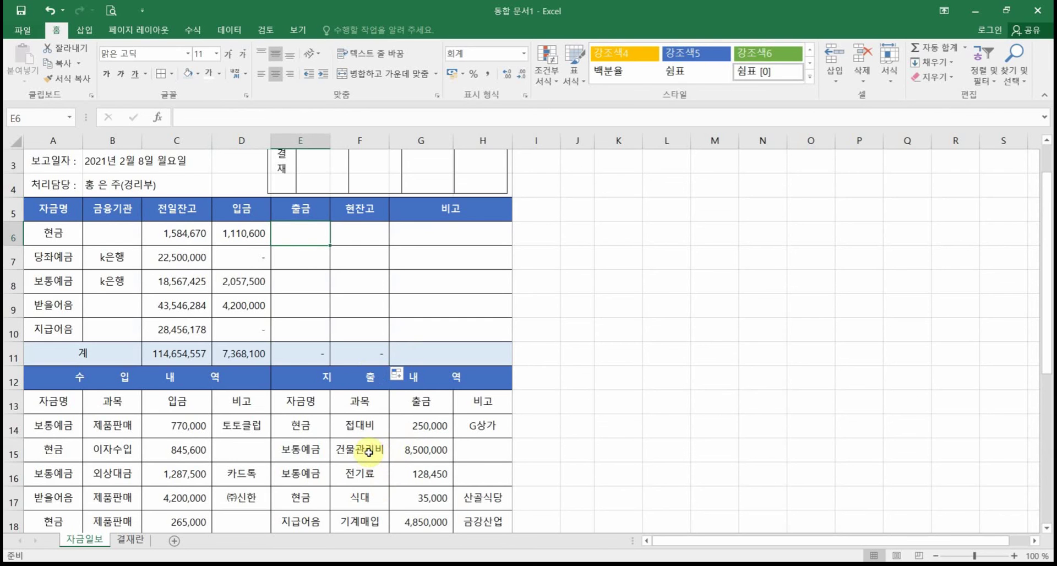
scroll(369, 451, "down", 1)
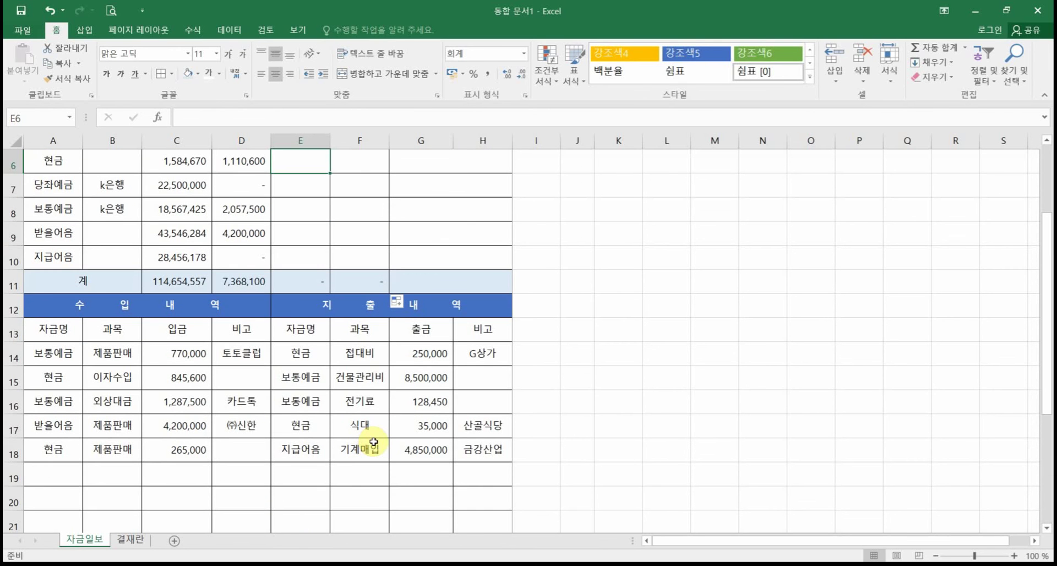
mouse_move(275, 342)
left_mouse_down()
mouse_move(297, 357)
mouse_move(319, 562)
mouse_move(329, 562)
left_mouse_up()
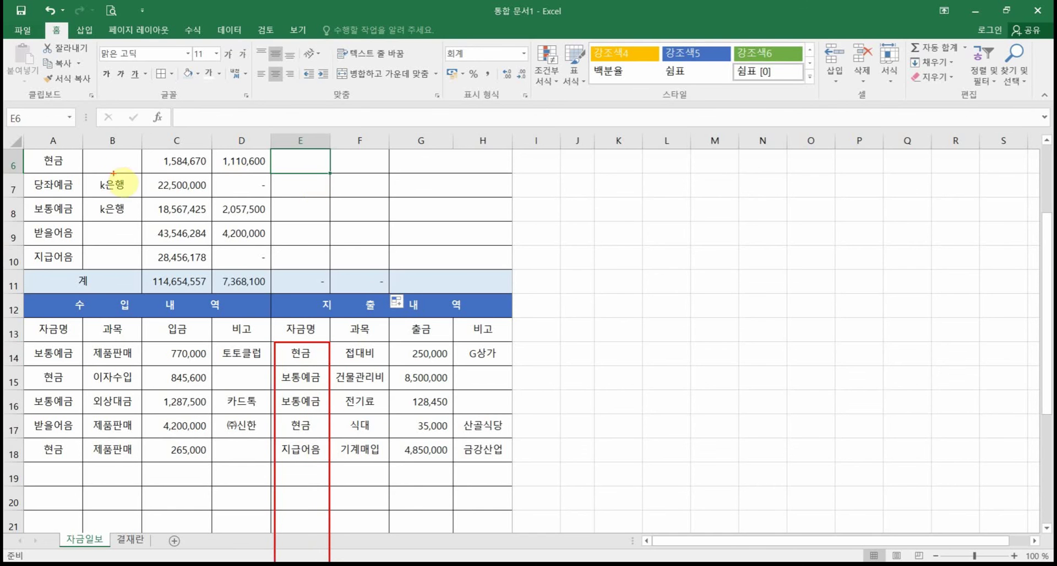
mouse_move(83, 172)
left_mouse_down()
mouse_move(32, 168)
mouse_move(30, 183)
mouse_move(60, 180)
left_mouse_up()
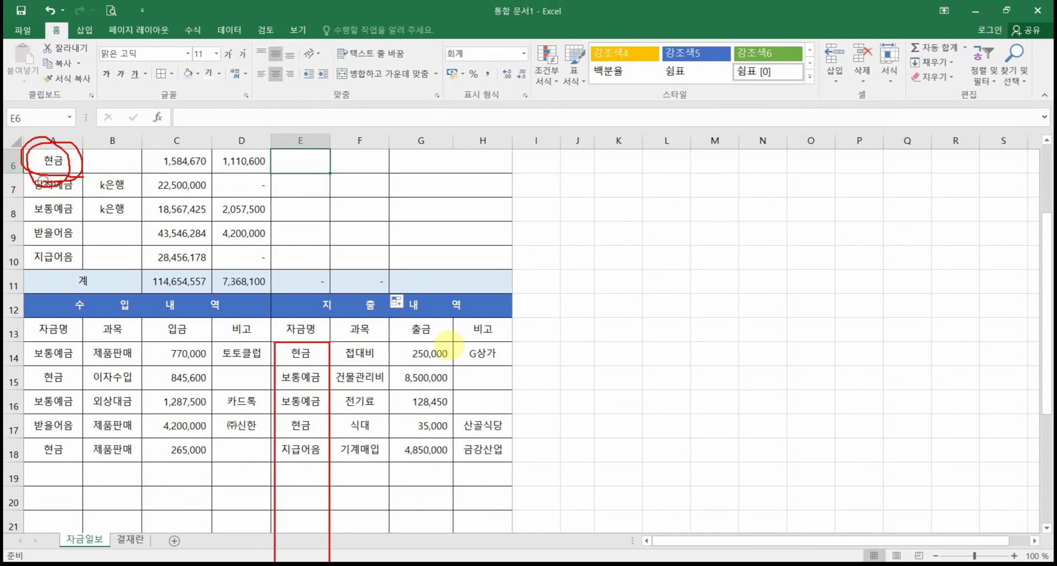
mouse_move(393, 340)
left_mouse_down()
mouse_move(460, 562)
mouse_move(450, 562)
left_mouse_up()
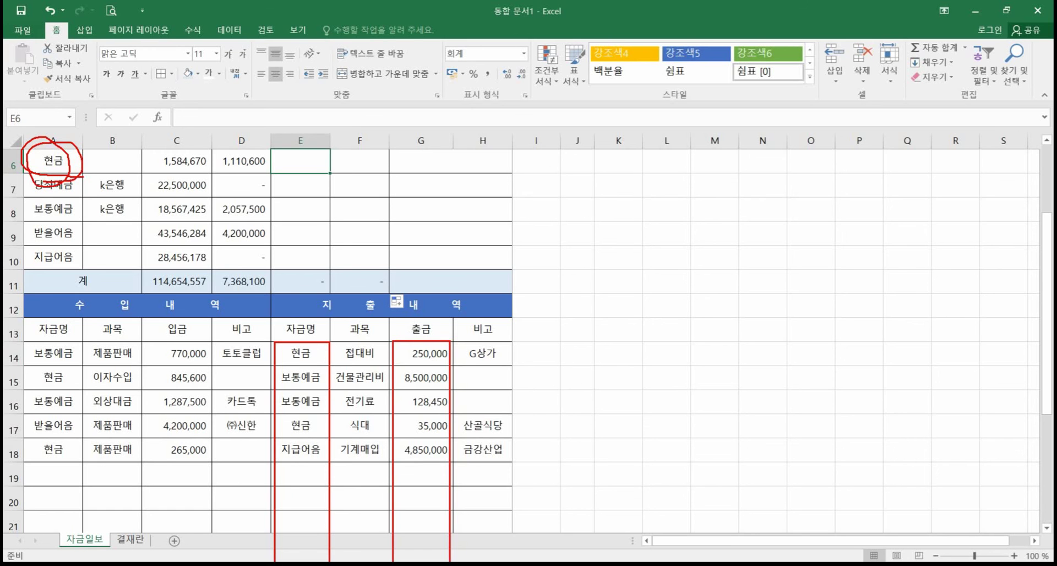
key("Escape")
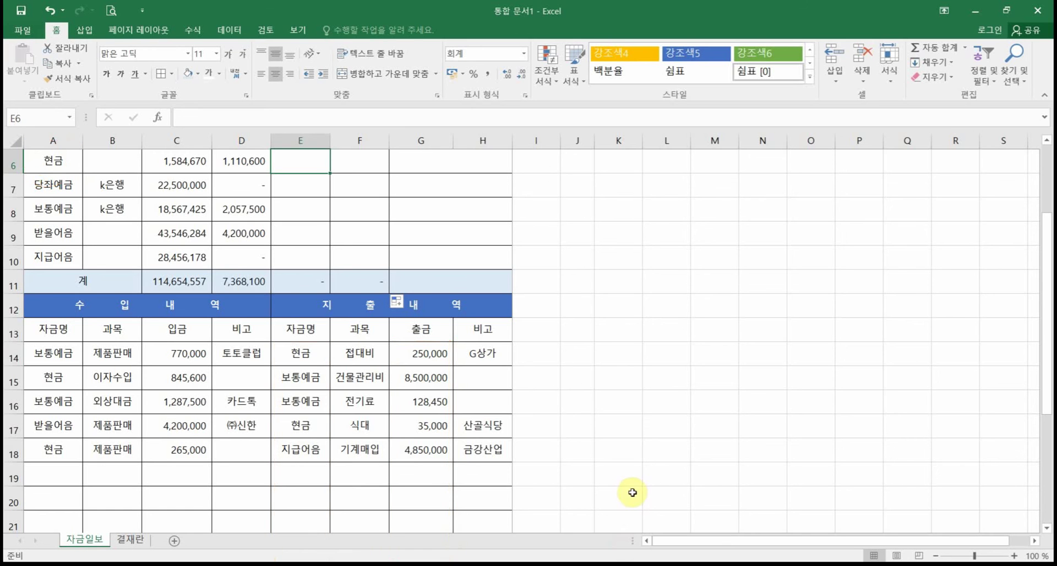
scroll(621, 478, "up", 1)
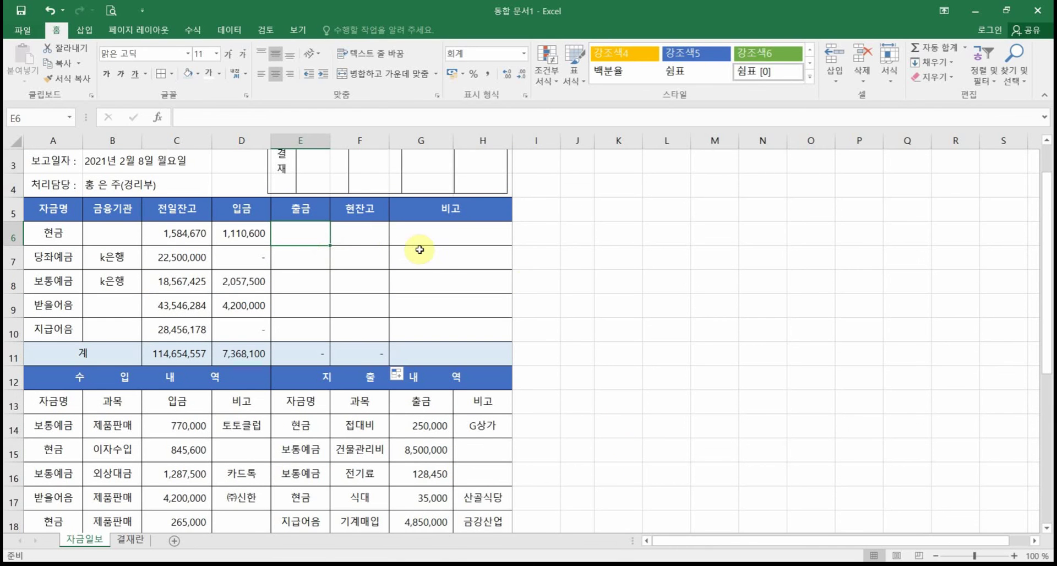
scroll(567, 281, "up", 1)
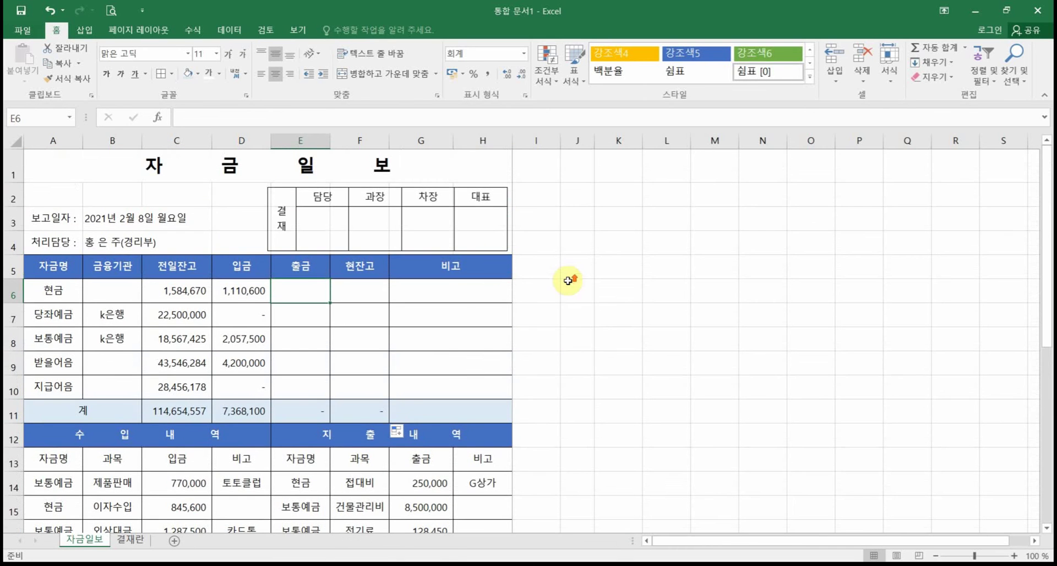
left_click(505, 246)
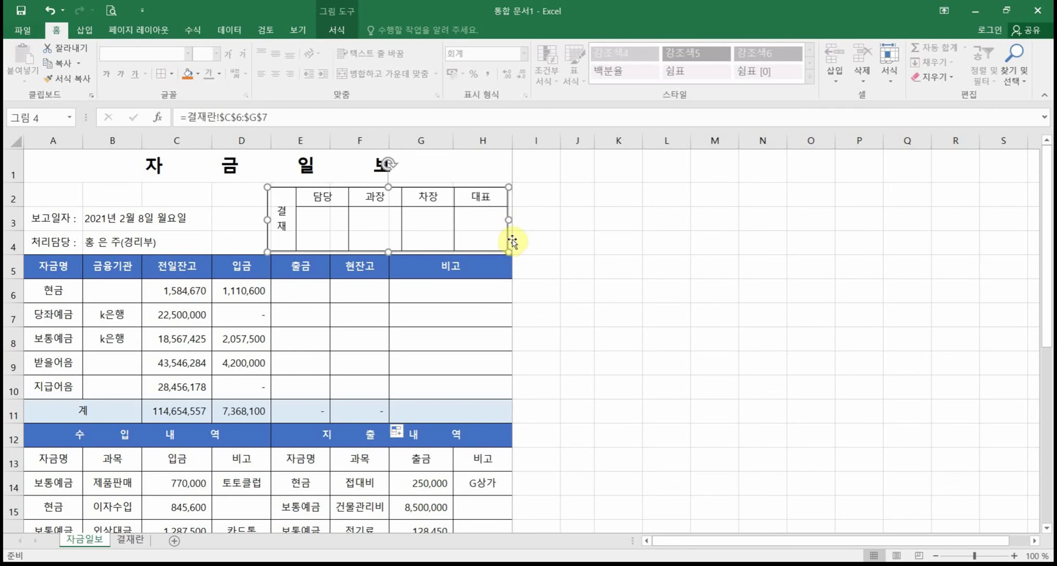
left_click(618, 315)
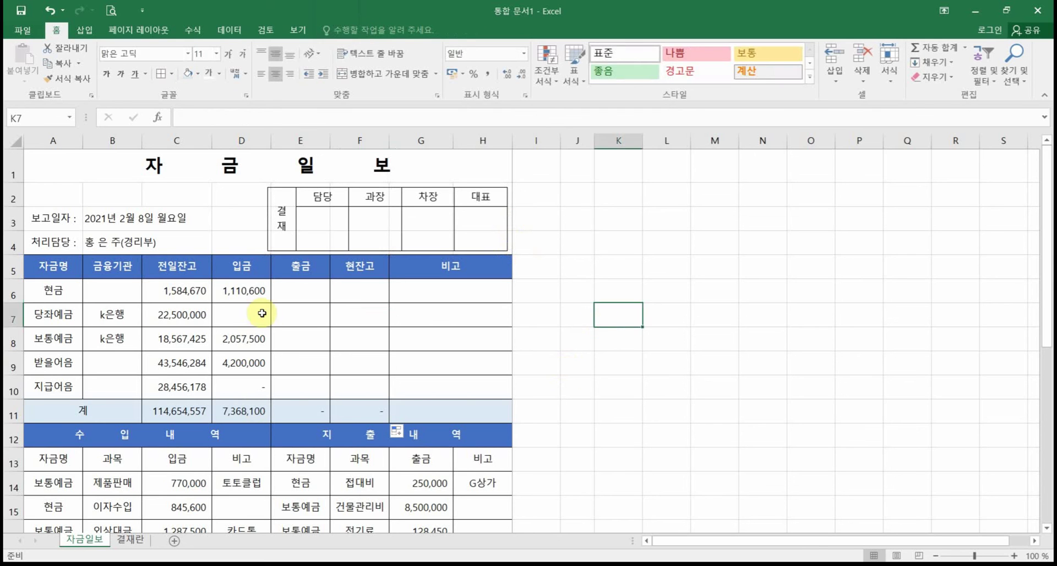
left_click(314, 290)
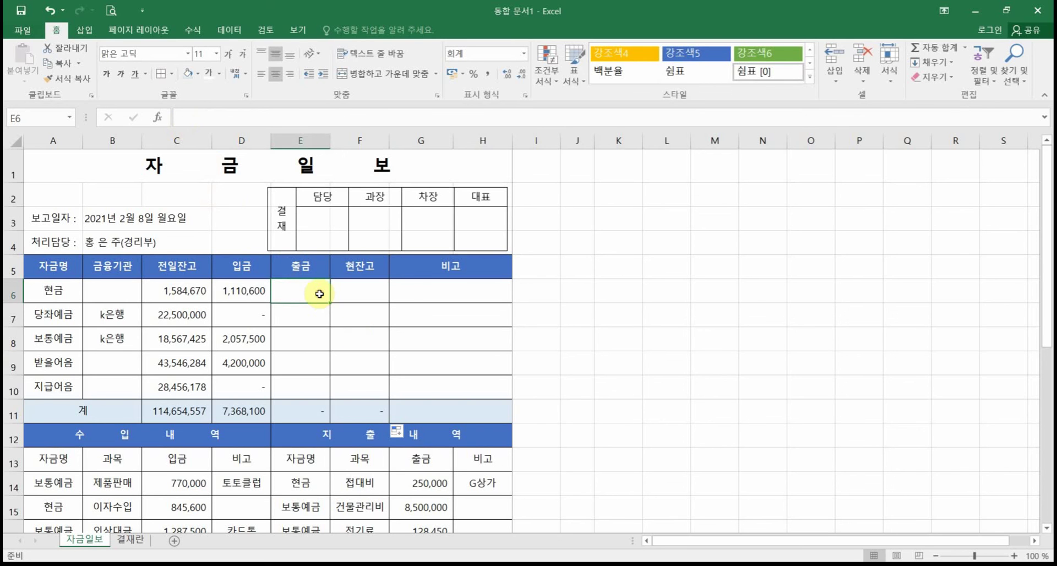
Step: Insert a SUMIF into E6 from the recently used functions and move its dialog aside
left_click(158, 117)
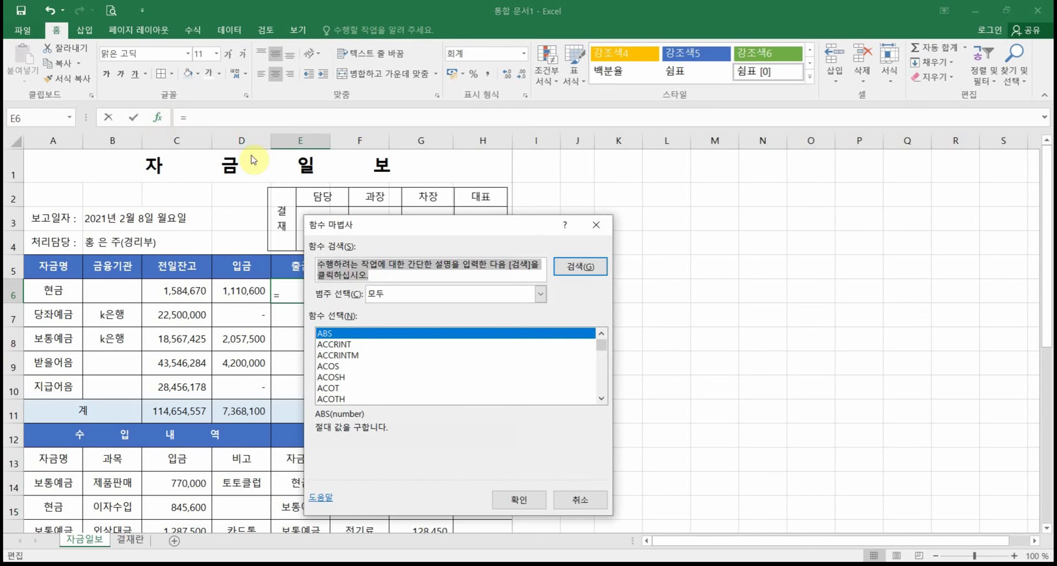
left_click(380, 298)
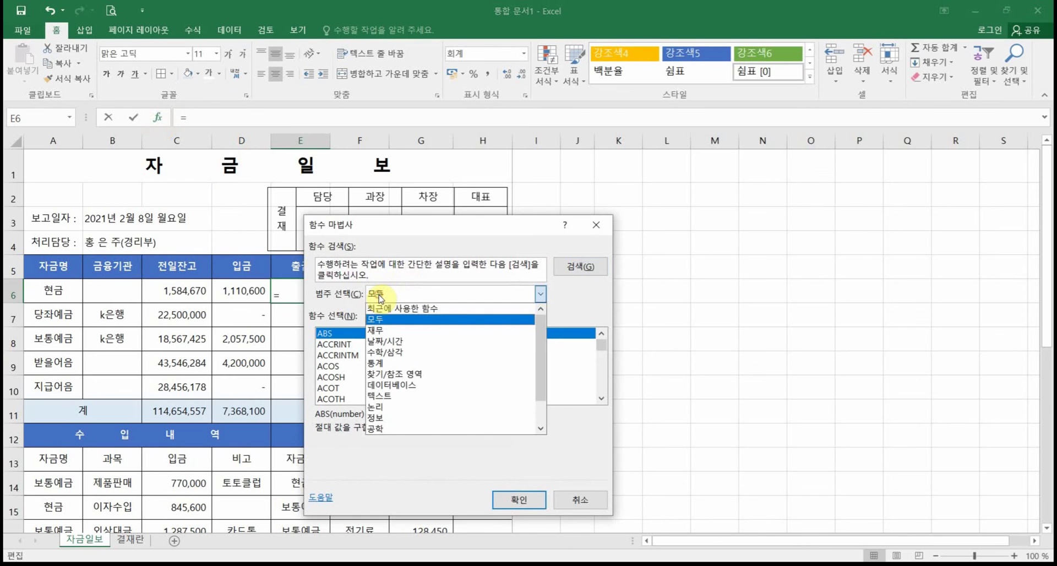
left_click(403, 308)
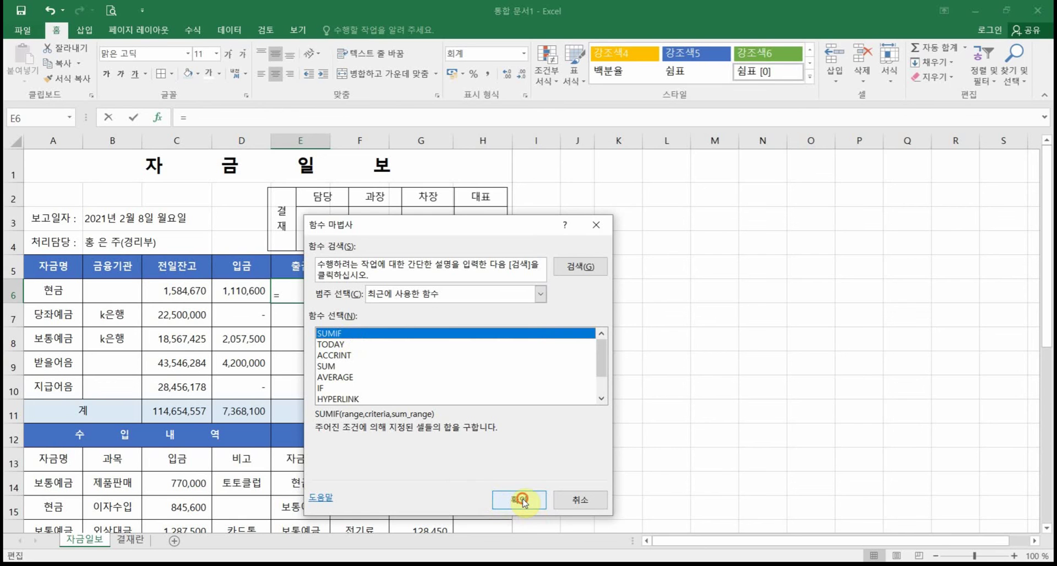
left_click(520, 500)
left_click_drag(370, 274, 437, 298)
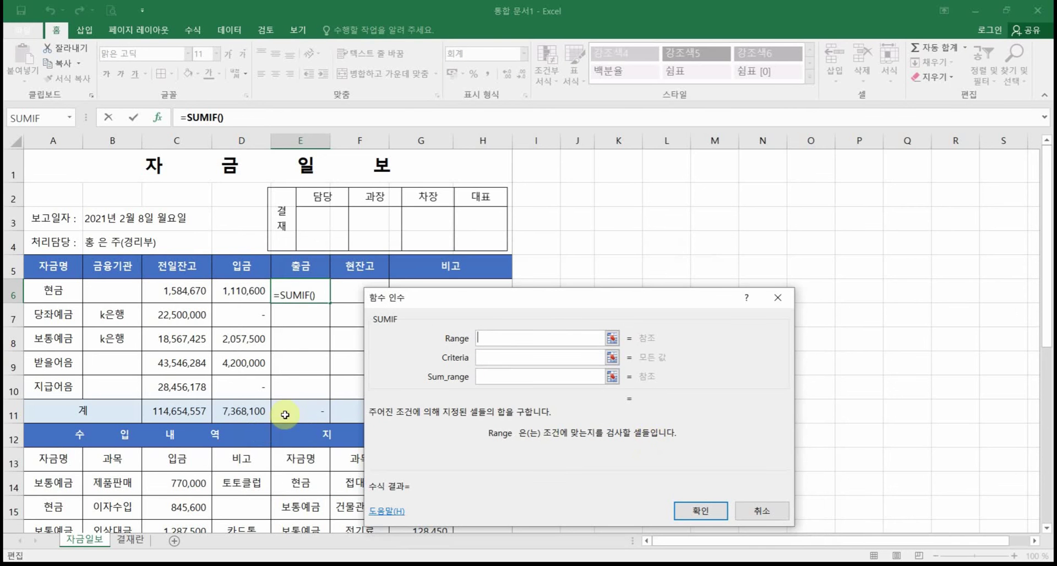
scroll(336, 384, "down", 2)
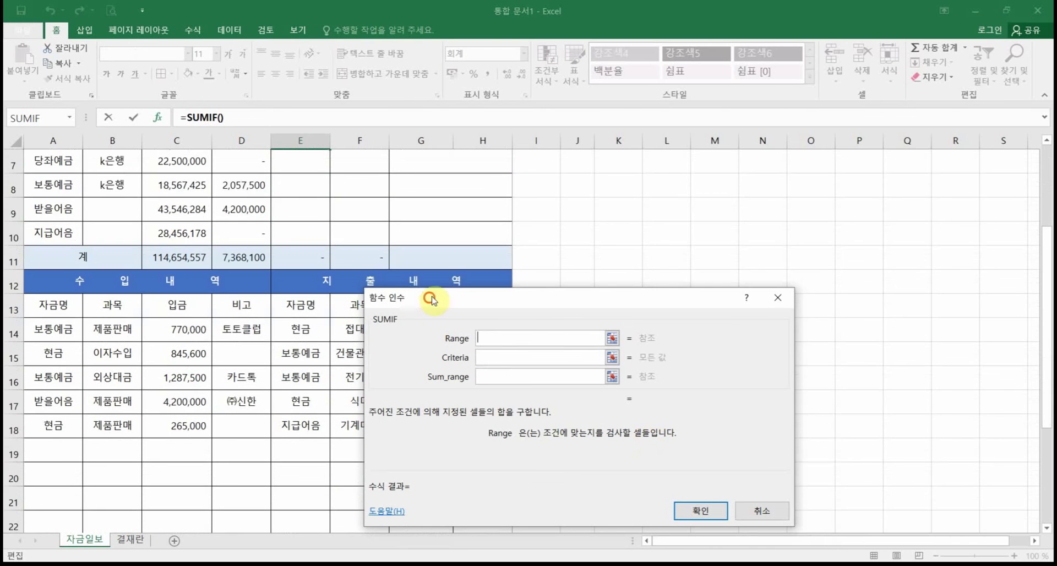
left_click_drag(431, 298, 590, 279)
Step: Set the SUMIF Range to E14:E27 and its Criteria to A6
left_click_drag(300, 329, 294, 501)
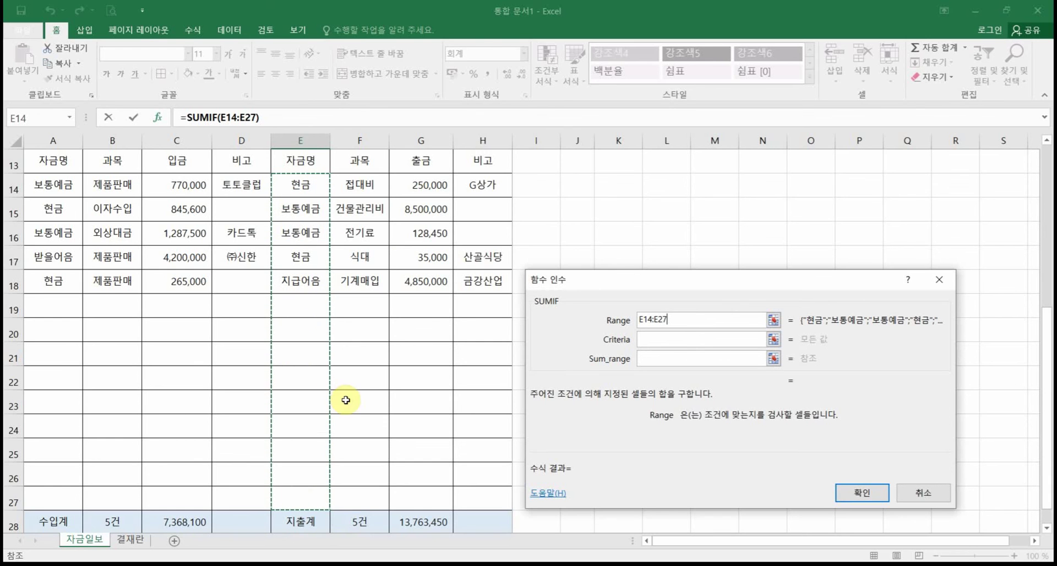
left_click(650, 339)
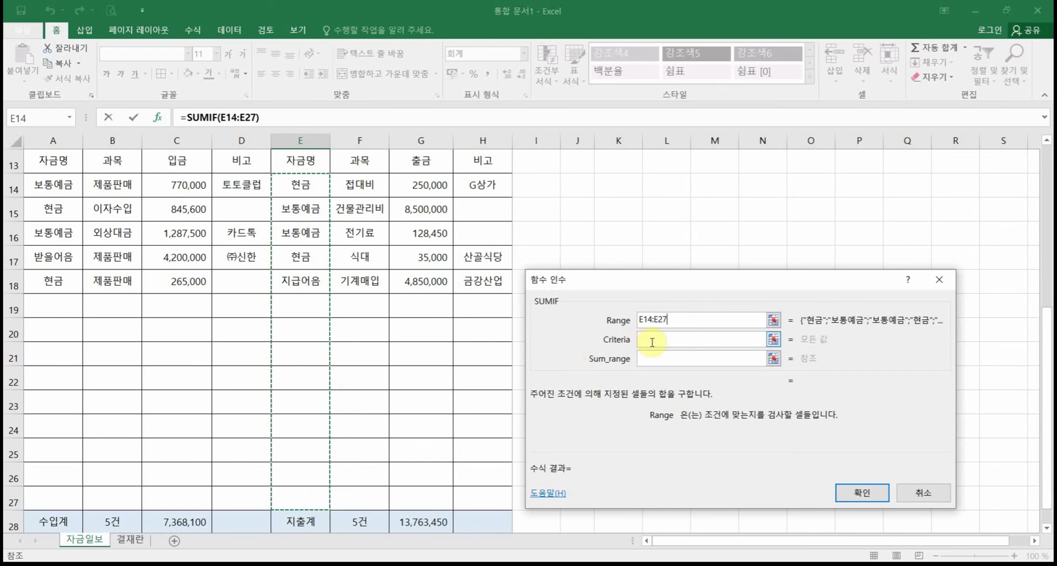
scroll(408, 319, "up", 3)
scroll(409, 319, "up", 2)
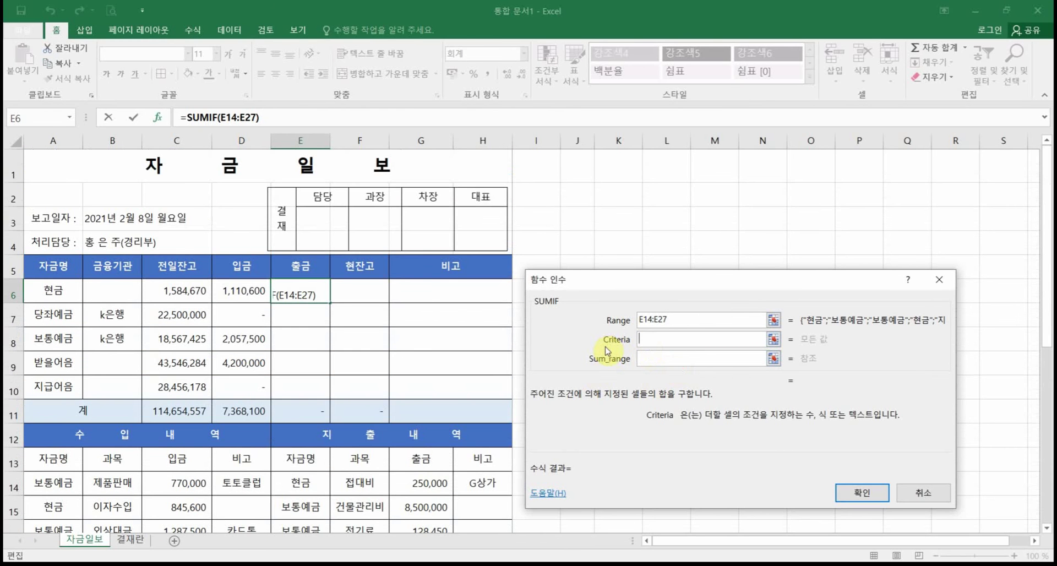
left_click(58, 293)
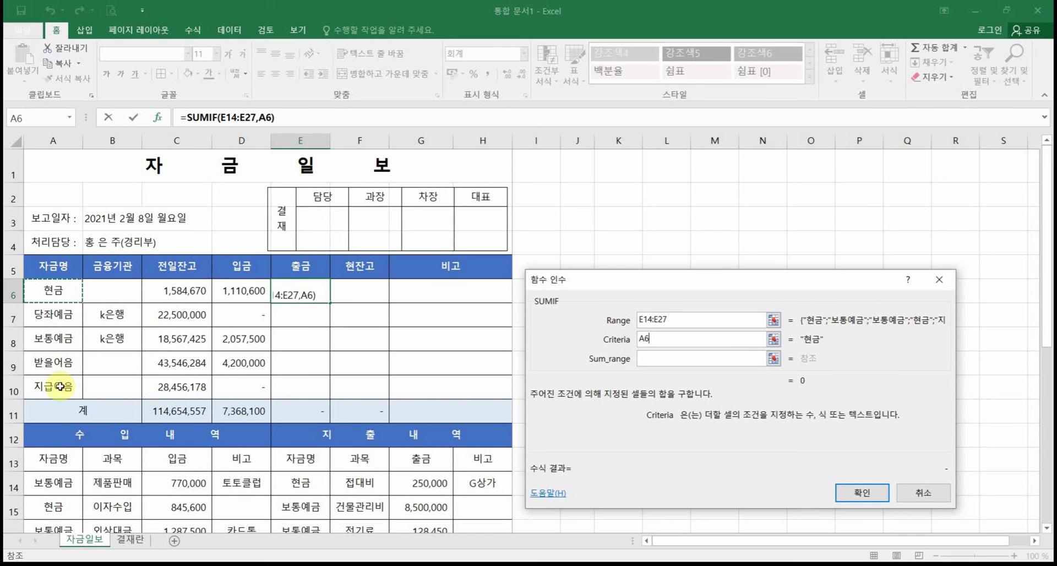
Step: Set Sum_range to G14:G27 and confirm, giving 현금 출금 285,000
left_click(669, 360)
scroll(438, 498, "down", 2)
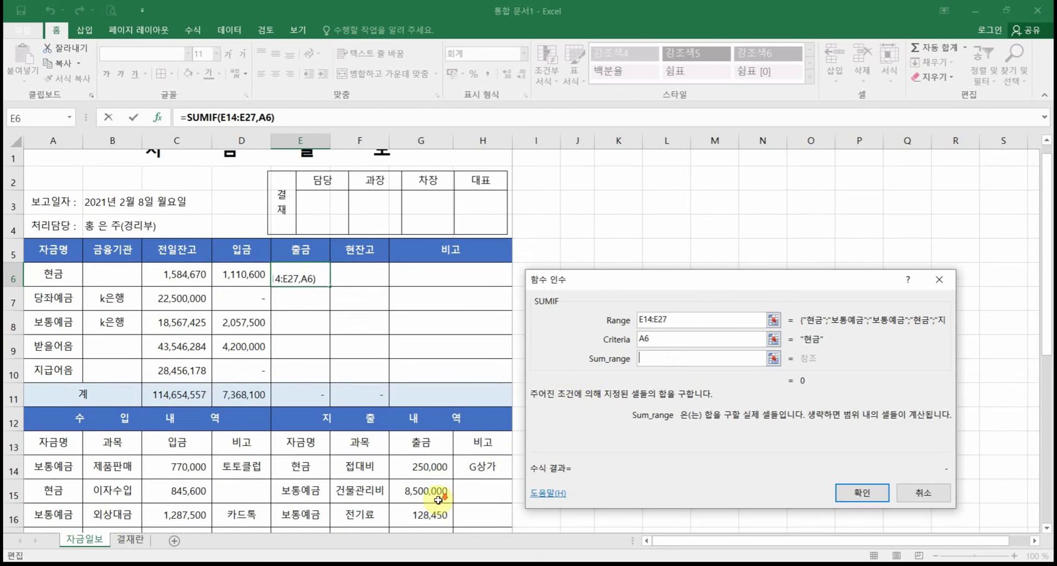
scroll(437, 498, "down", 2)
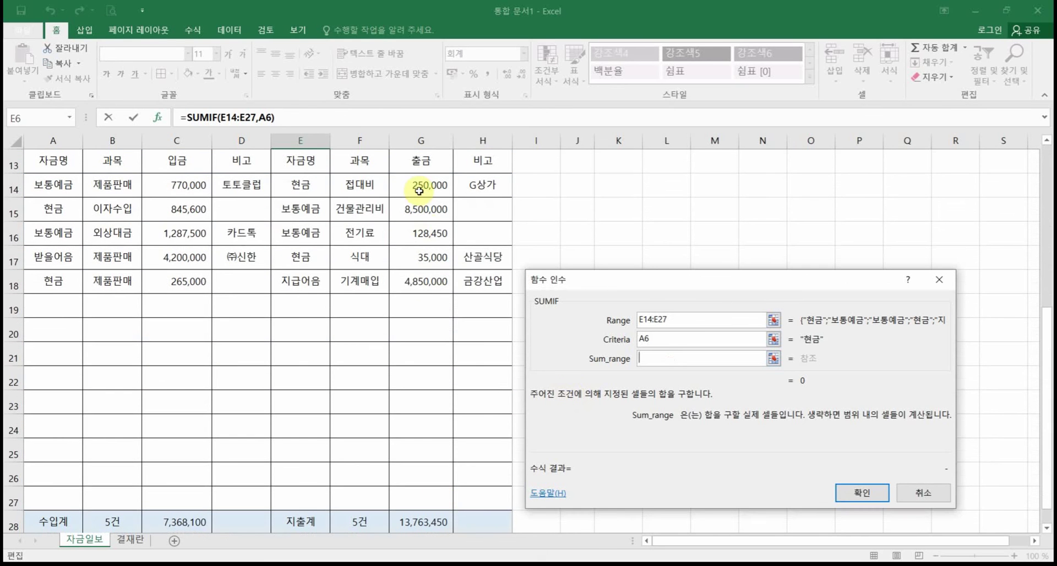
left_click_drag(419, 190, 418, 238)
left_click_drag(423, 502, 423, 502)
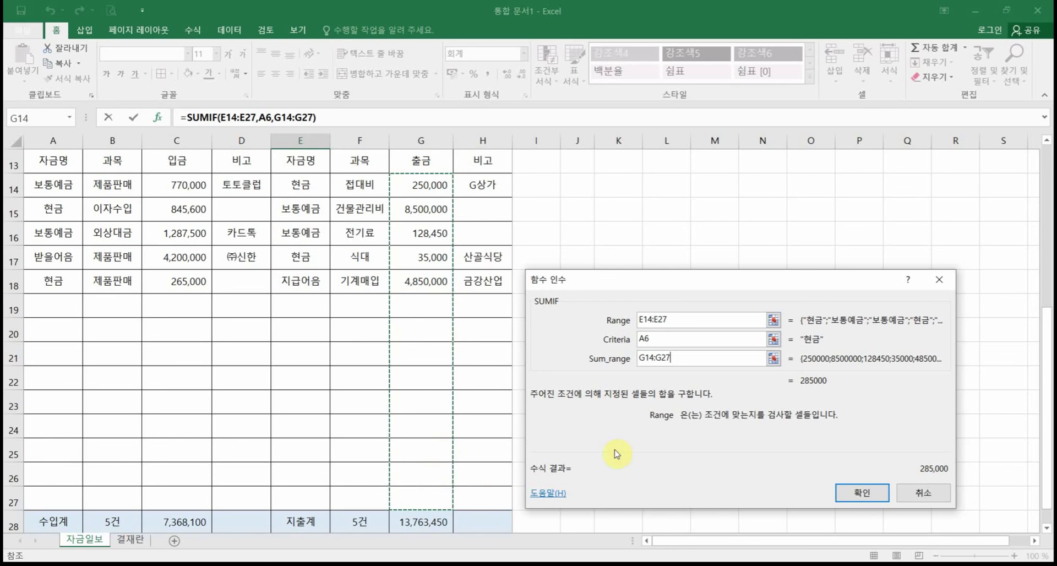
left_click(858, 493)
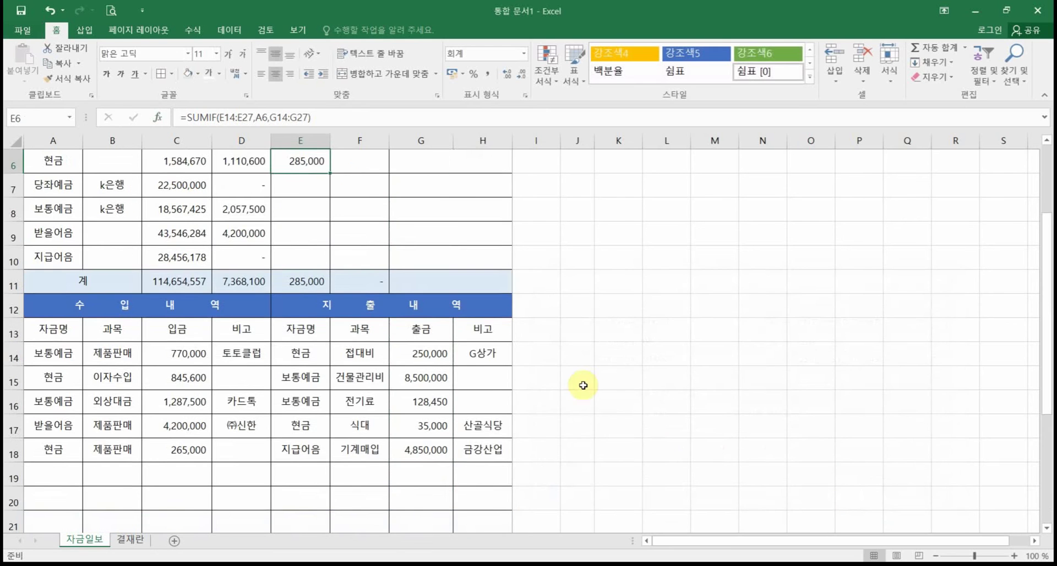
Step: Make E6's SUMIF ranges absolute as $E$14:$E$27 and $G$14:$G$27
scroll(397, 297, "up", 1)
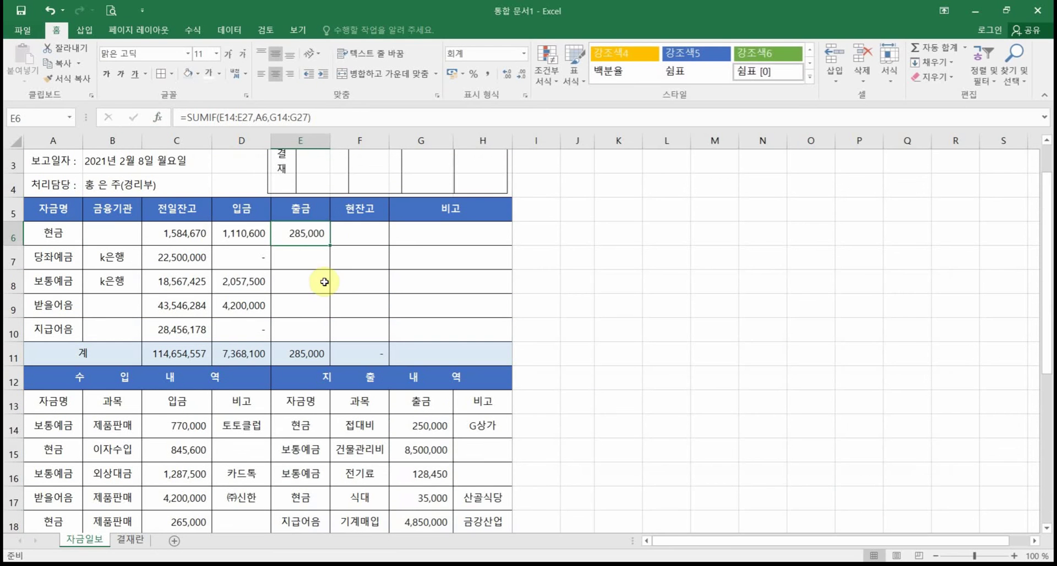
double_click(307, 233)
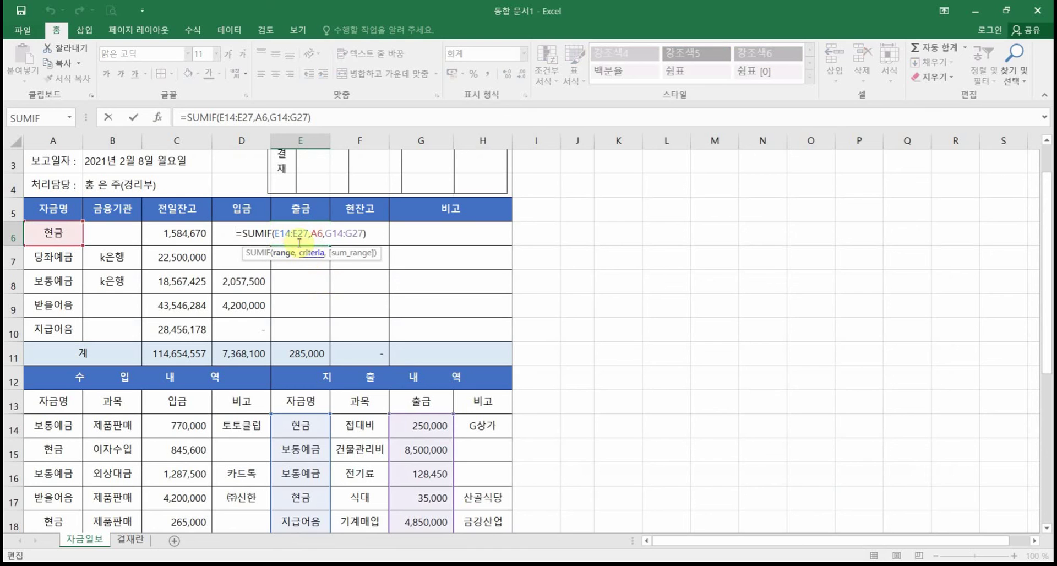
double_click(292, 237)
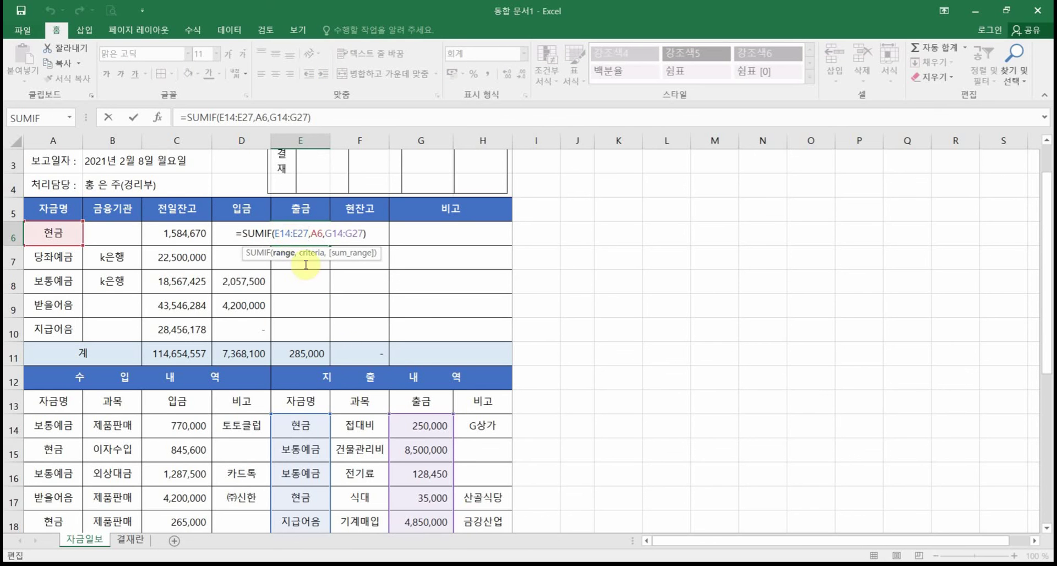
left_click(319, 413)
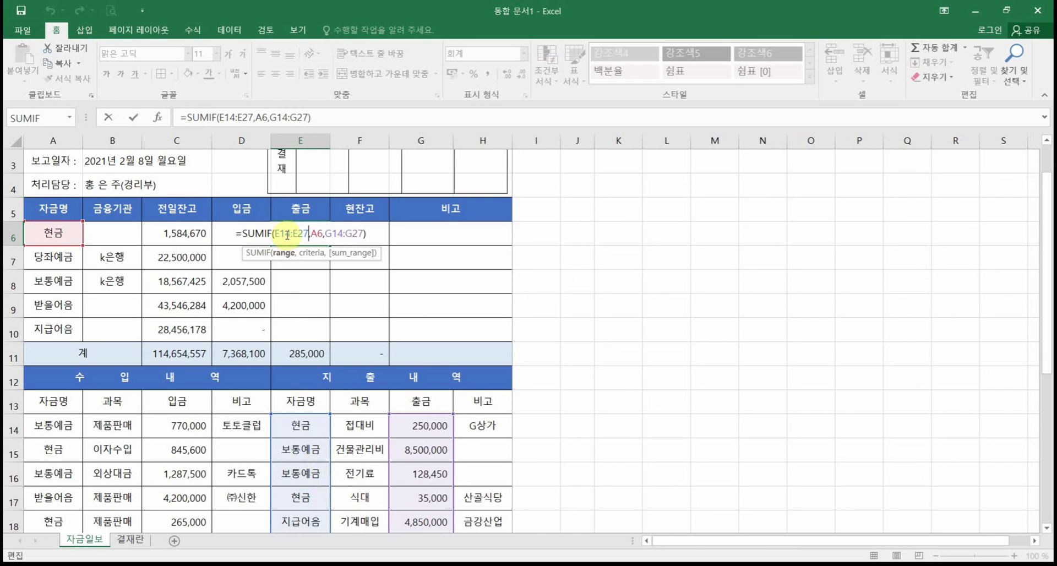
left_click_drag(282, 233, 301, 233)
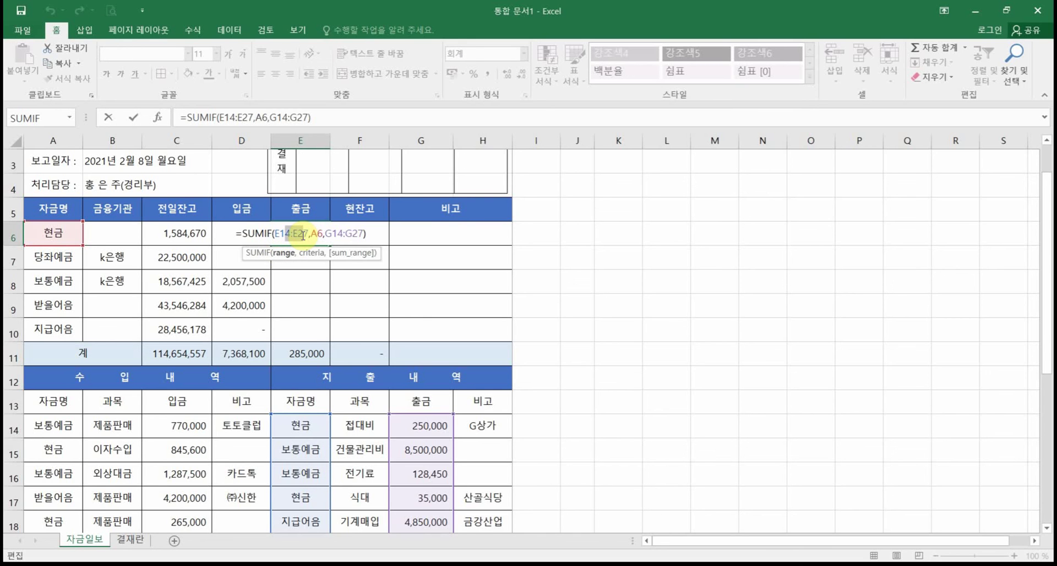
key("F4")
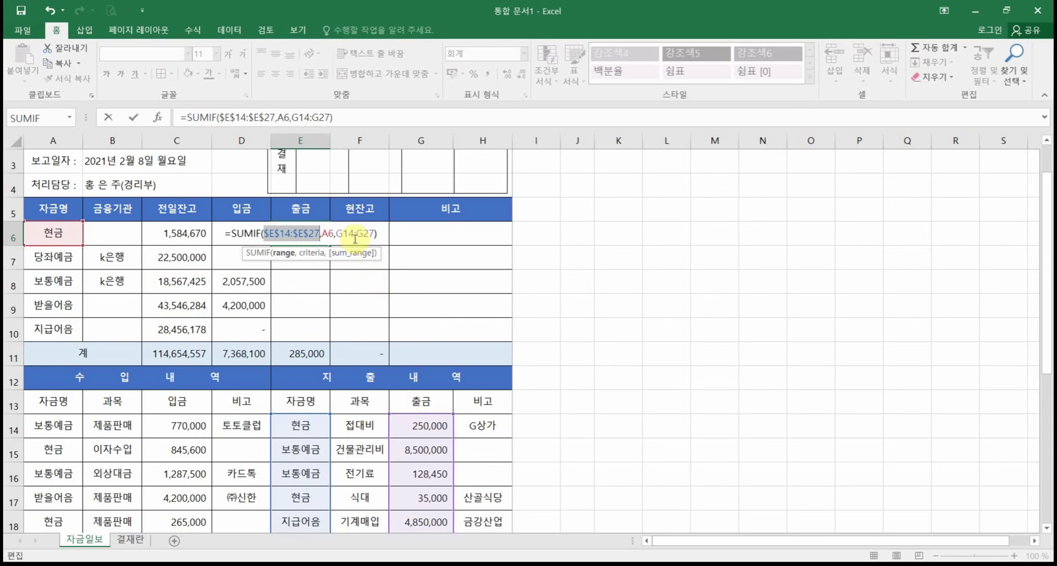
left_click_drag(350, 235, 363, 234)
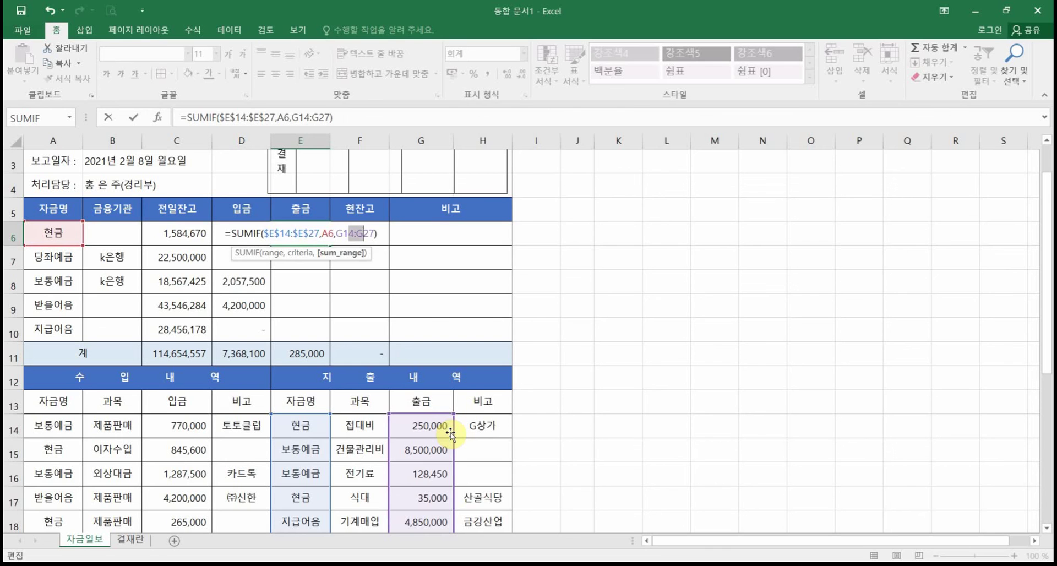
key("F4")
key("Return")
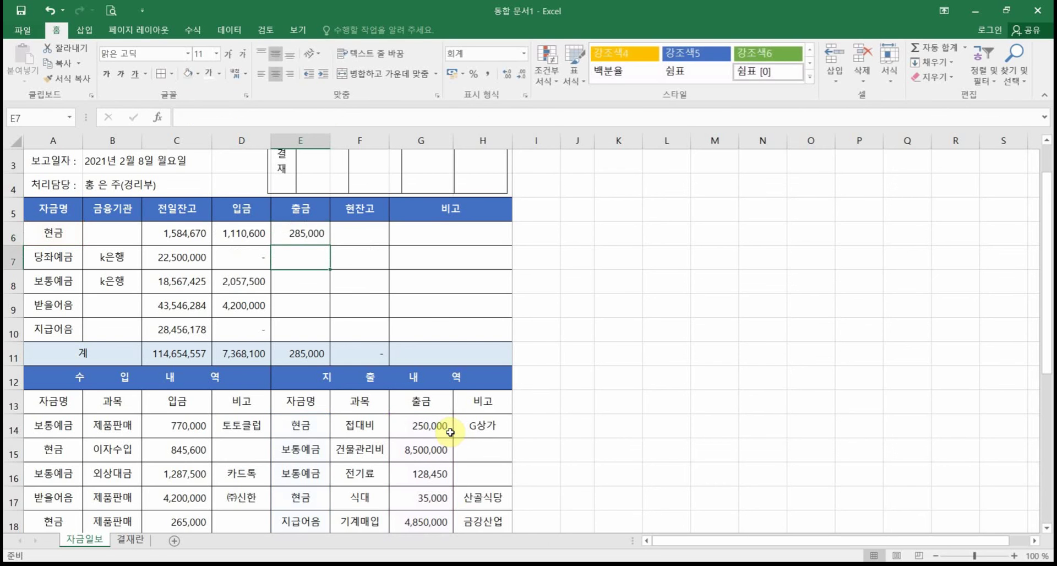
Step: Fill E6's SUMIF down to E10 and autofit column E so 13,763,450 shows
left_click(318, 239)
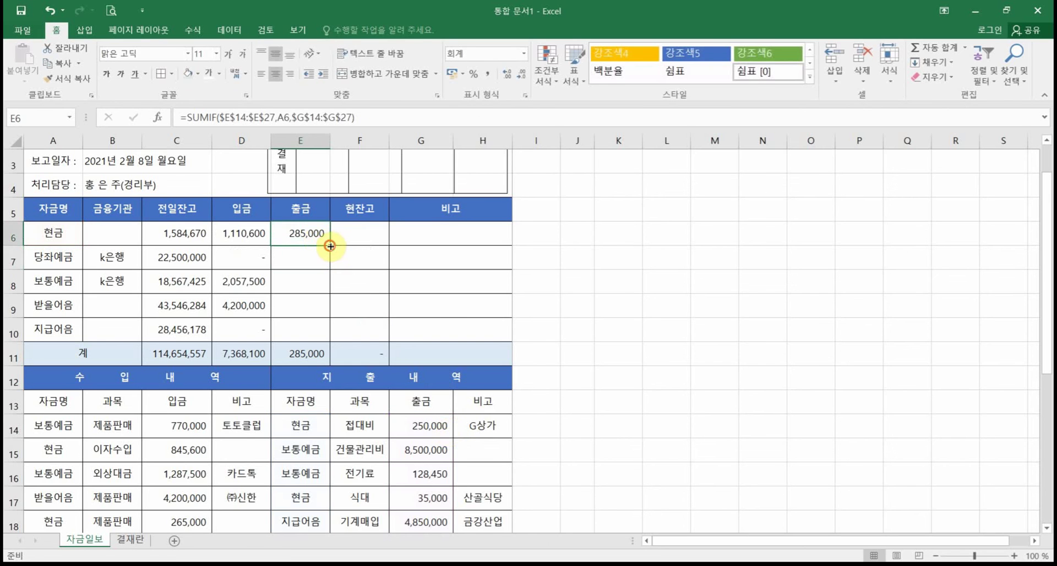
left_click_drag(330, 246, 328, 337)
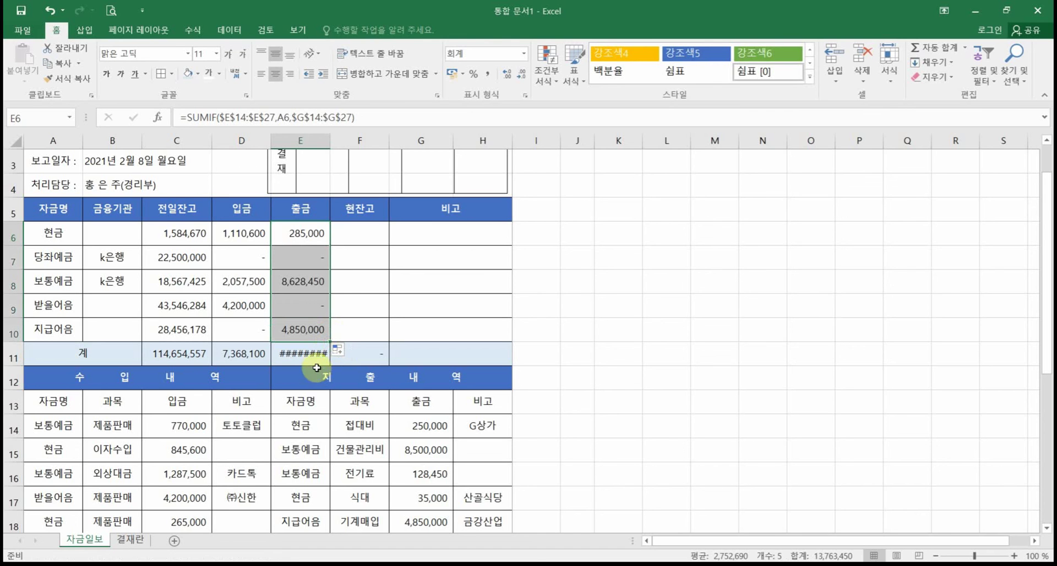
double_click(333, 142)
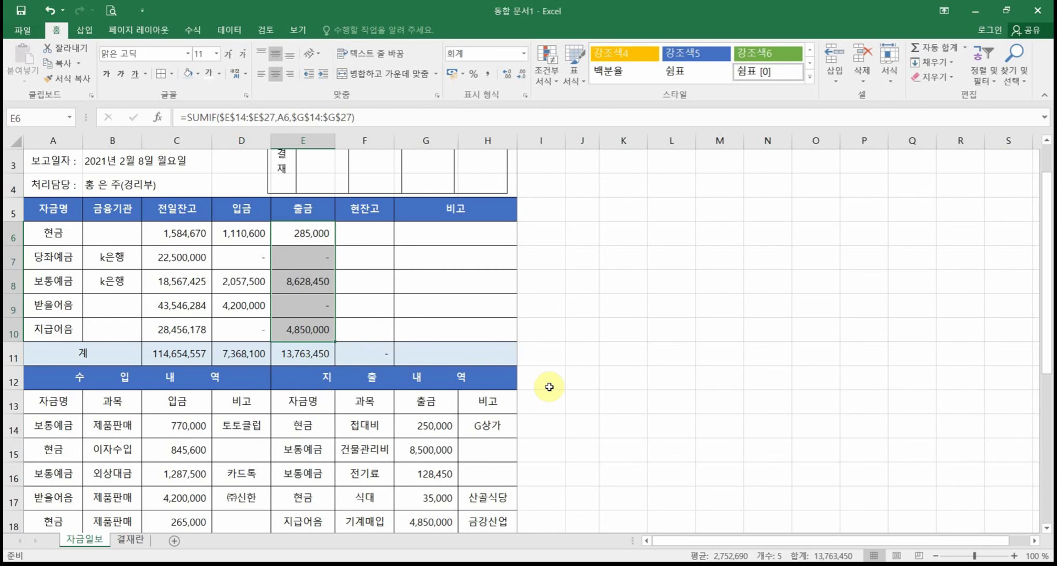
scroll(545, 385, "down", 3)
left_click_drag(435, 216, 432, 306)
scroll(528, 304, "up", 1)
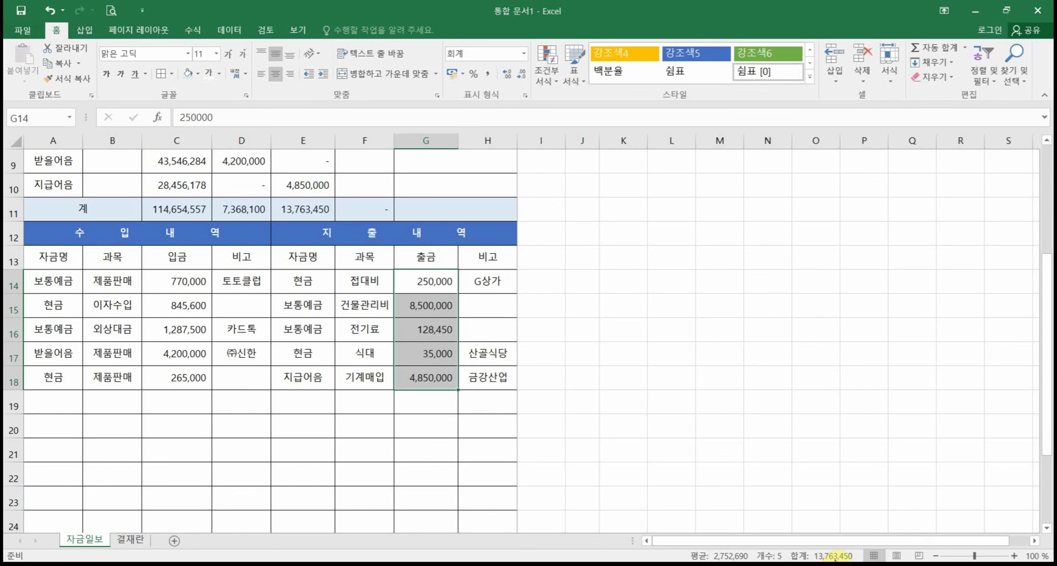
Step: Briefly mark up the sheet, then inspect 현잔고 cell F6 and previous balance C6
key("ctrl+2")
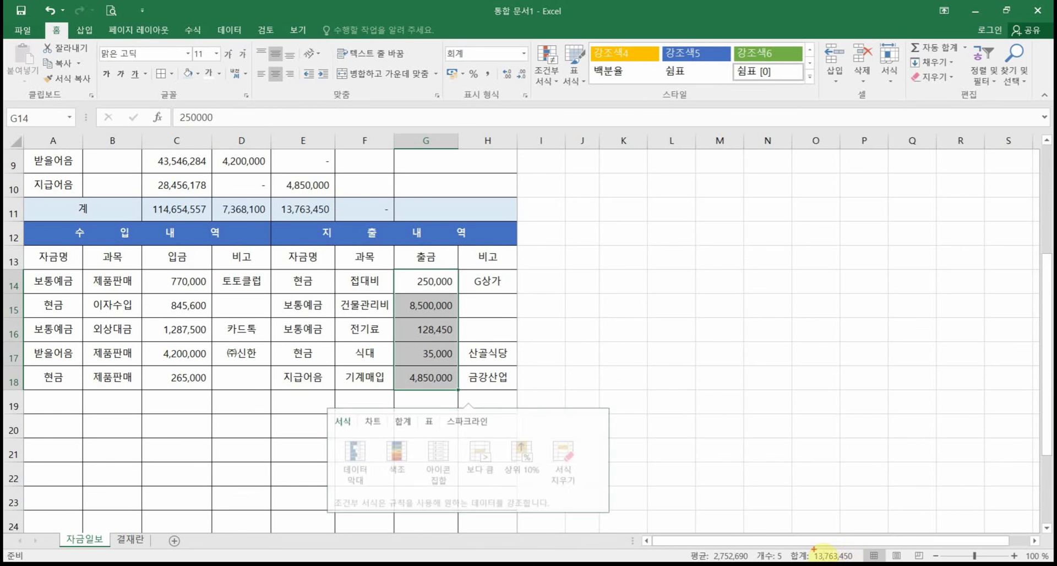
left_click_drag(806, 545, 871, 562)
mouse_move(334, 217)
left_mouse_down()
mouse_move(672, 425)
mouse_move(793, 530)
left_mouse_up()
key("Escape")
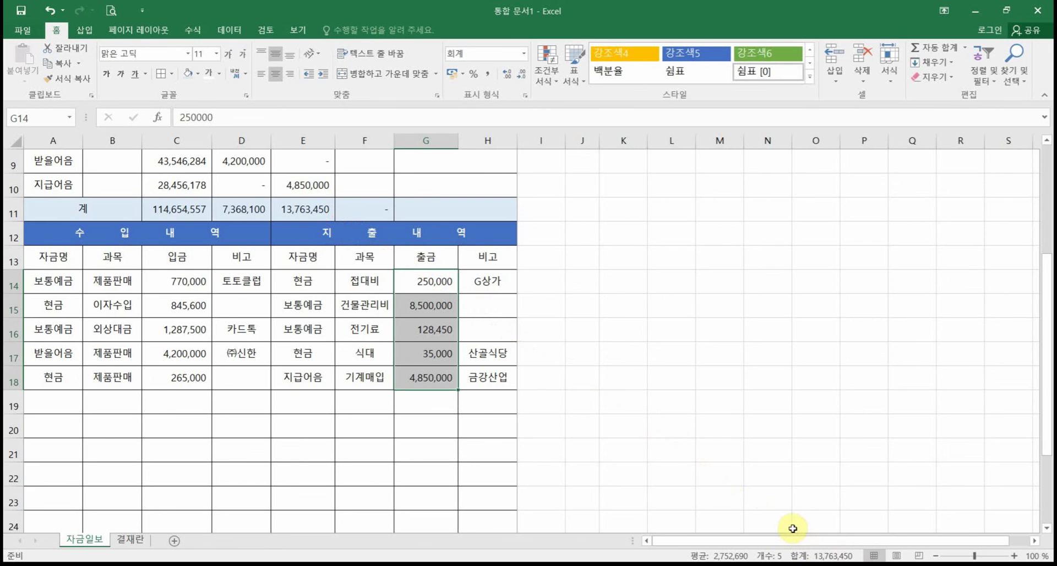
scroll(682, 407, "up", 2)
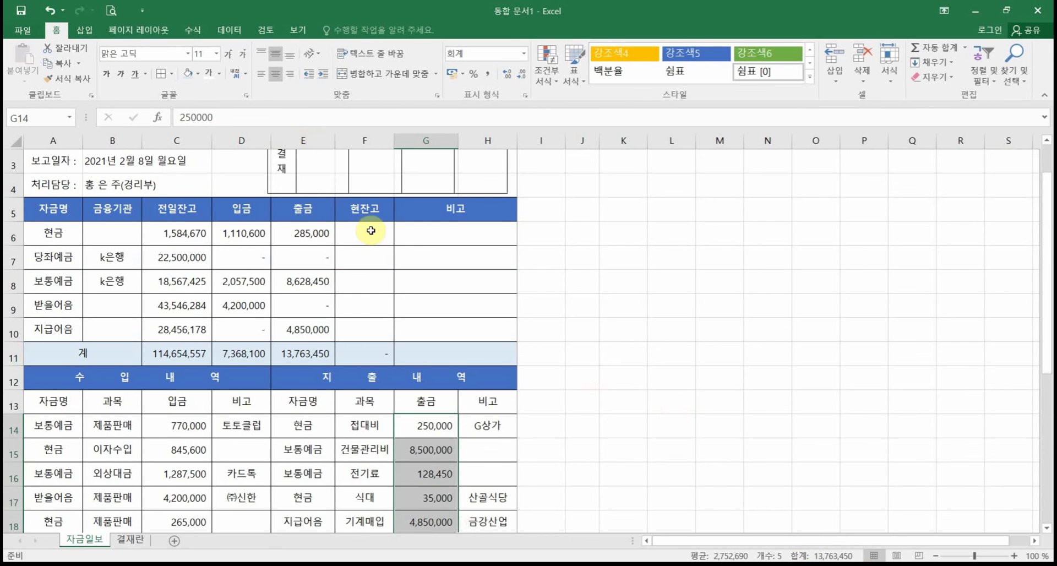
left_click(382, 232)
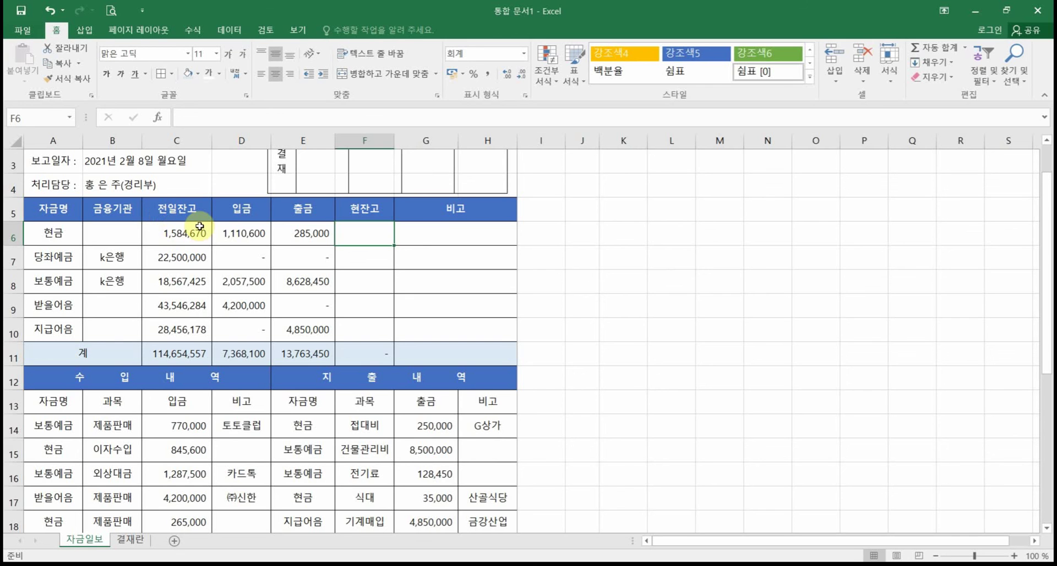
left_click(193, 233)
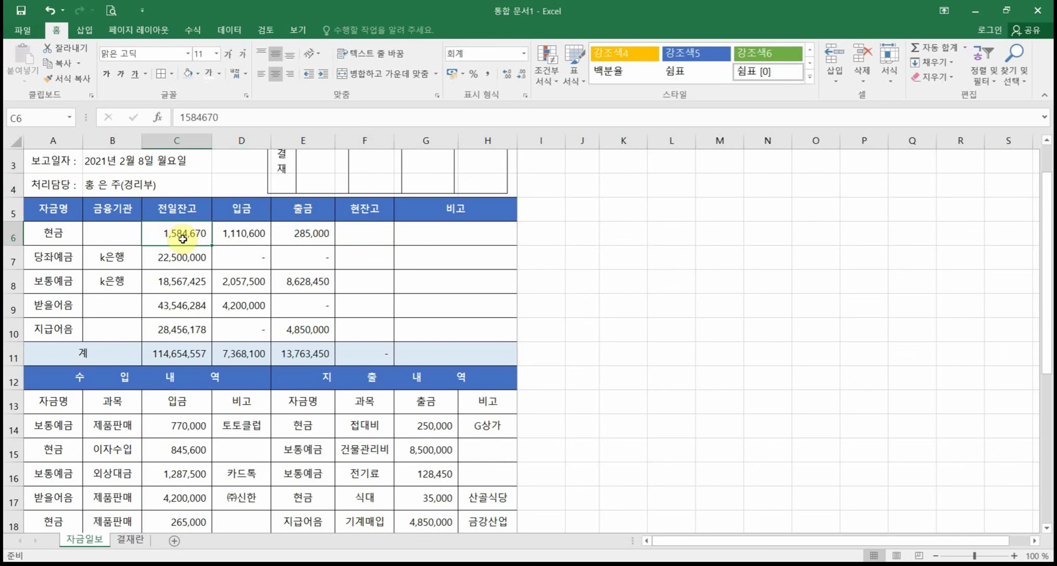
Step: Enter the 현잔고 formula =C6+D6-E6 in F6, giving 2,410,270 for 현금
left_click(246, 236)
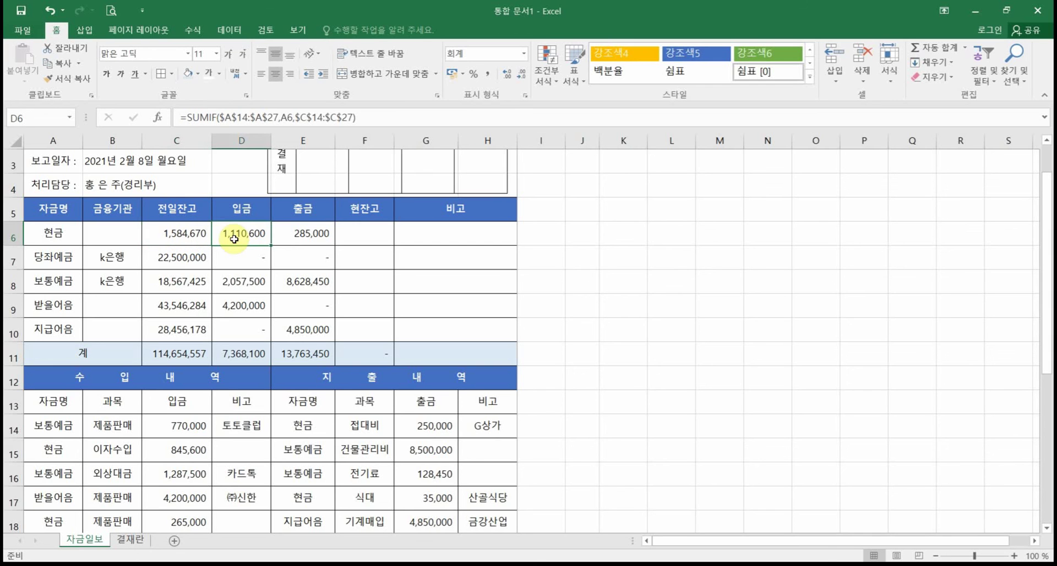
left_click(375, 236)
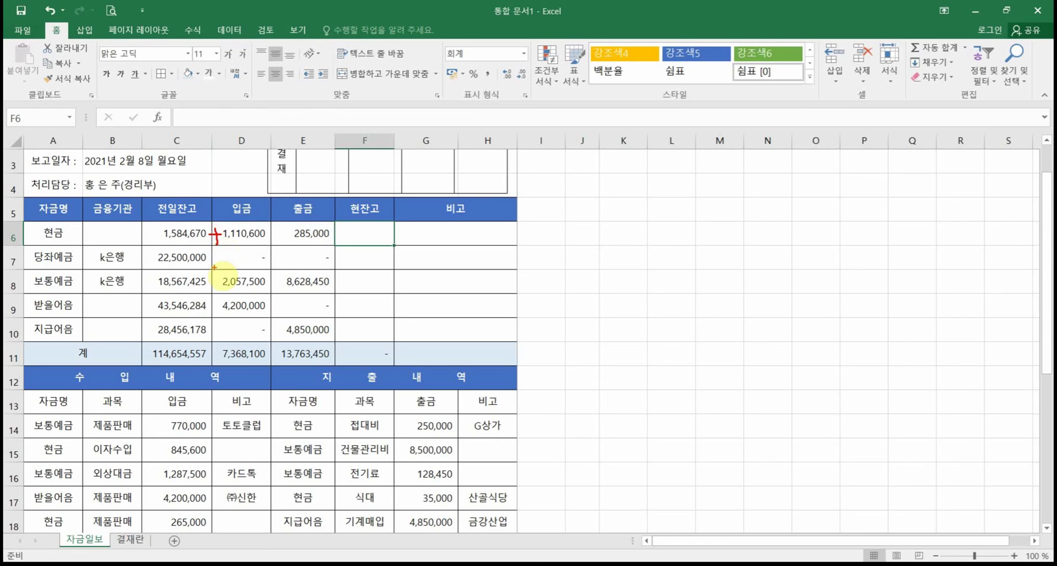
left_click_drag(265, 233, 297, 233)
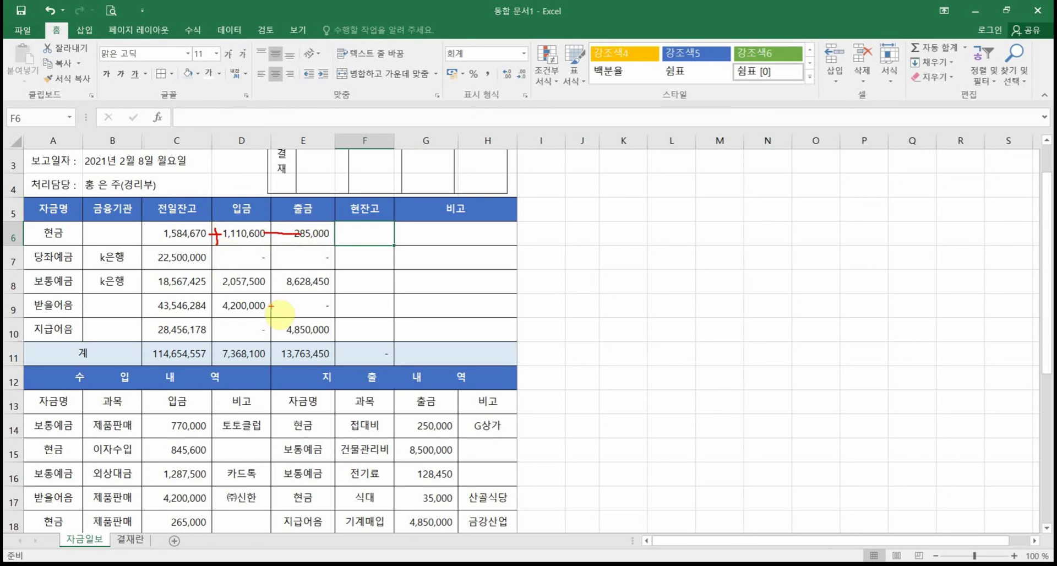
key("Escape")
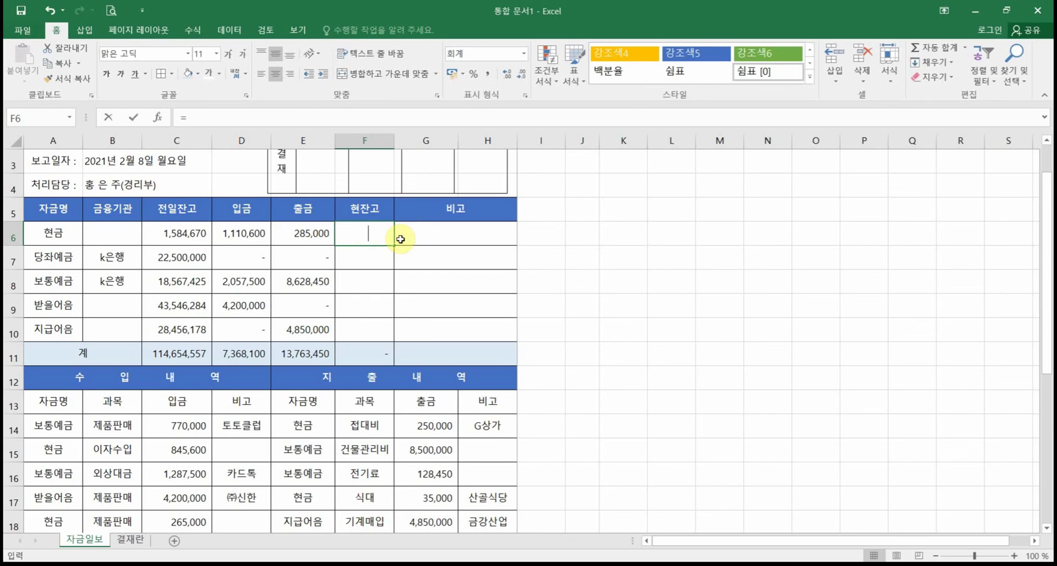
left_click(176, 236)
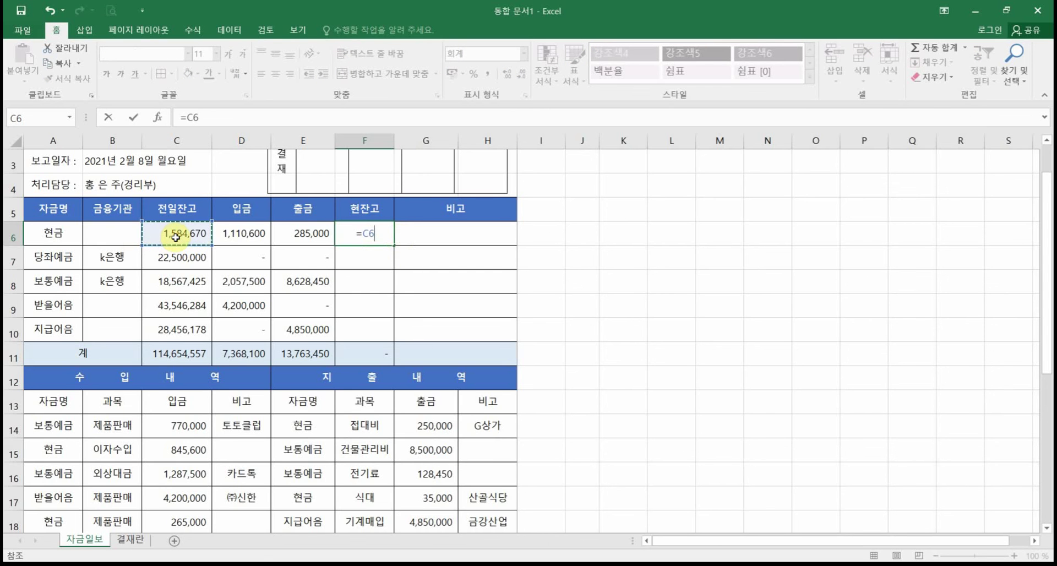
type("+")
left_click(220, 237)
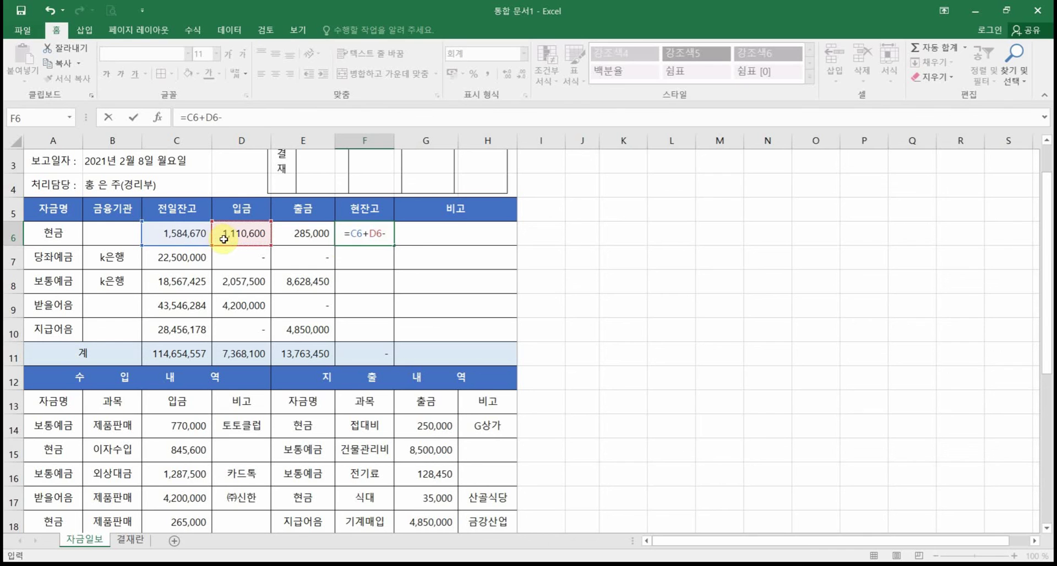
left_click(321, 233)
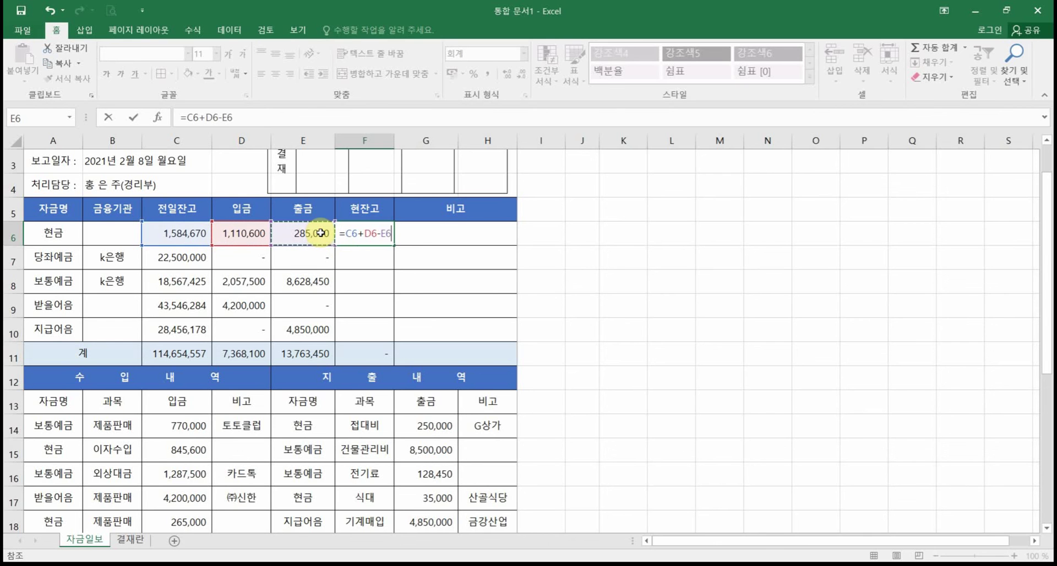
key("Return")
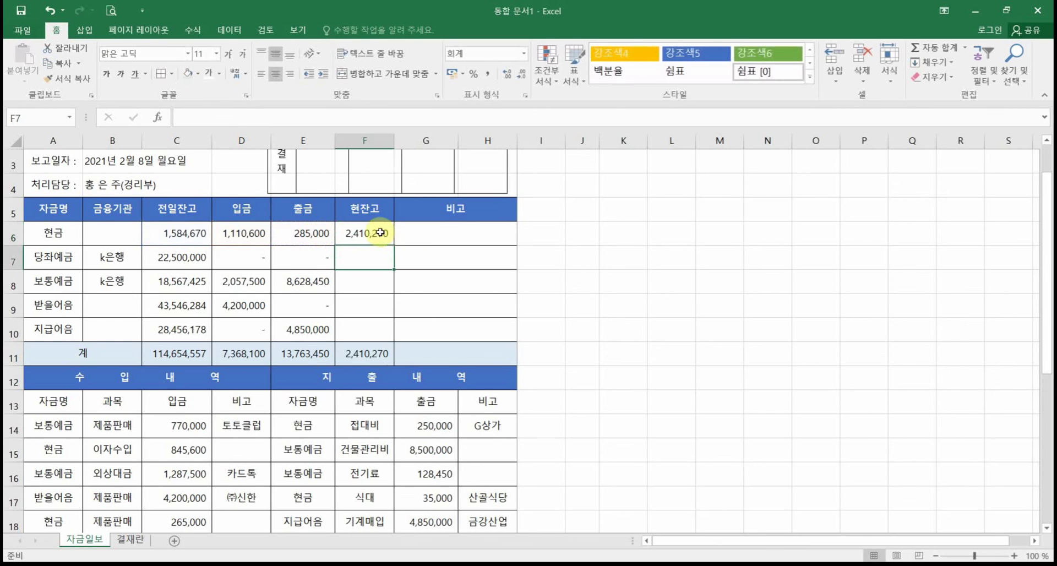
Step: Copy the 현잔고 formula down to F10 and autofit column F
left_click(380, 232)
left_click_drag(394, 248, 394, 338)
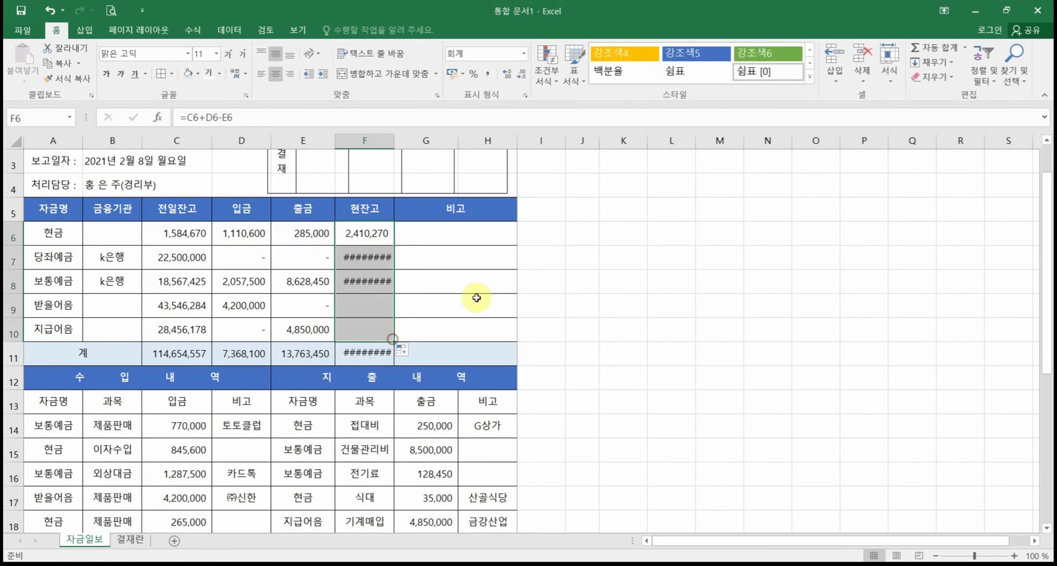
double_click(394, 141)
Step: Check column F's balances and the 계 SUM formula in F11
left_click(434, 287)
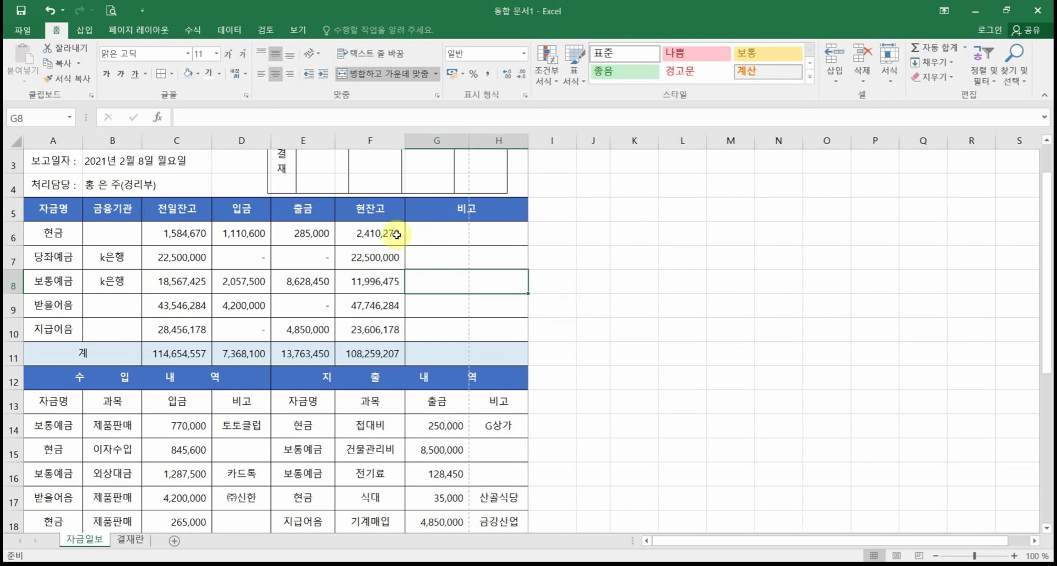
left_click(379, 360)
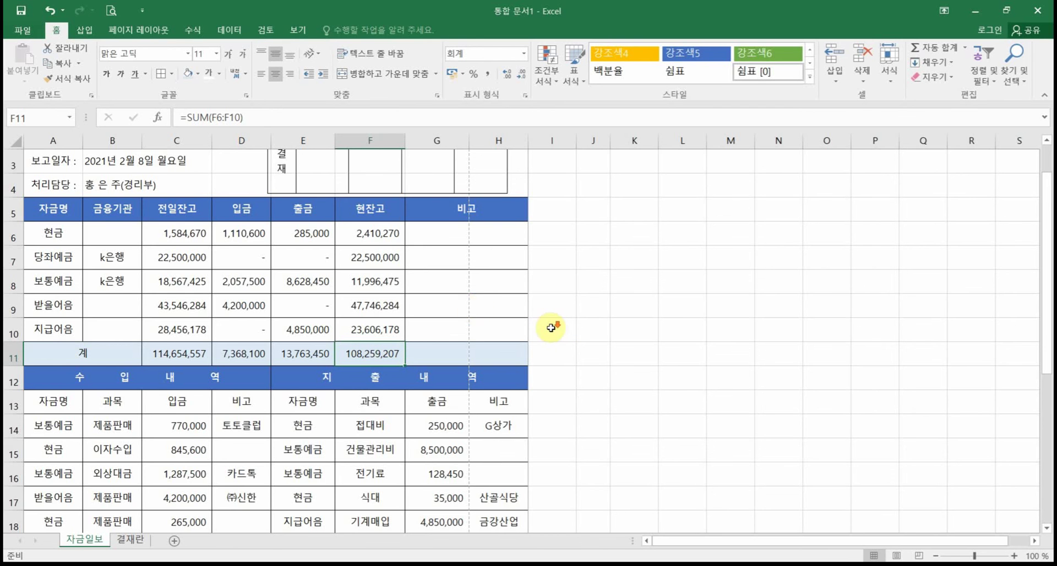
scroll(552, 330, "down", 5)
scroll(553, 332, "up", 6)
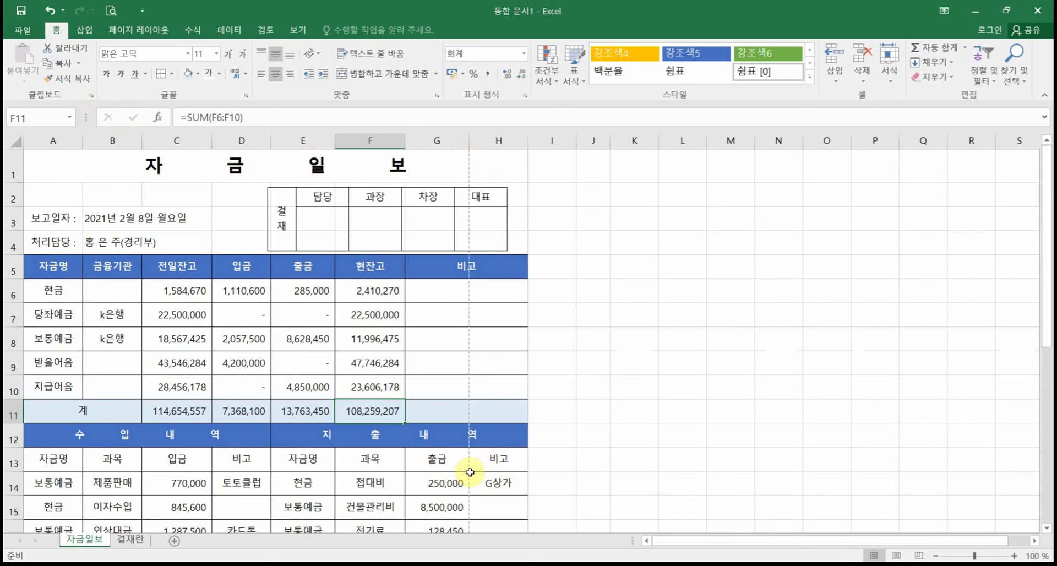
Step: Nudge the 결재 approval picture right until it aligns with column H's border
left_click(507, 142)
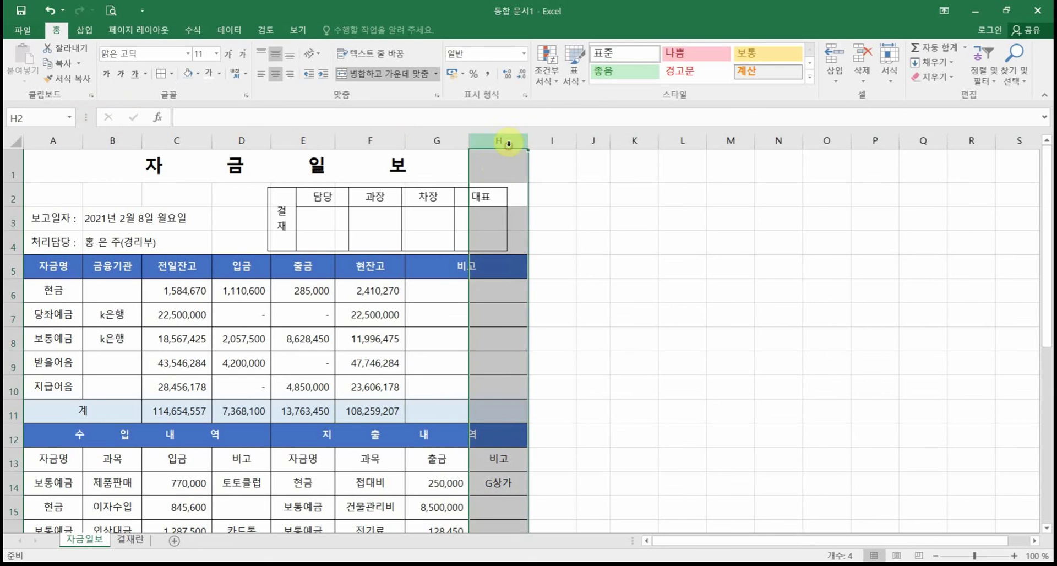
left_click(682, 311)
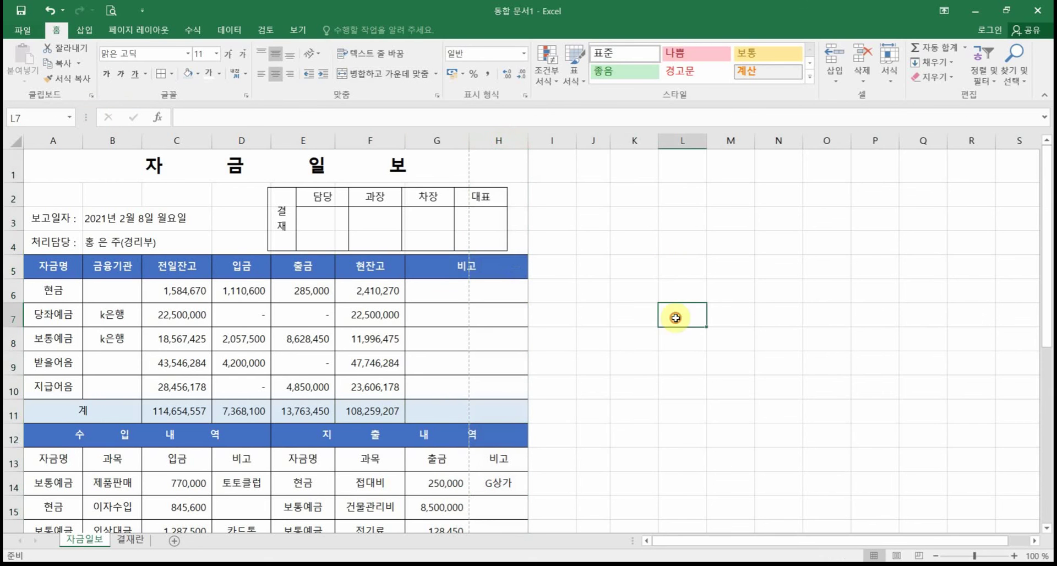
left_click(508, 238)
key("Right")
key("Right")
key("Right")
key("Right")
key("Right")
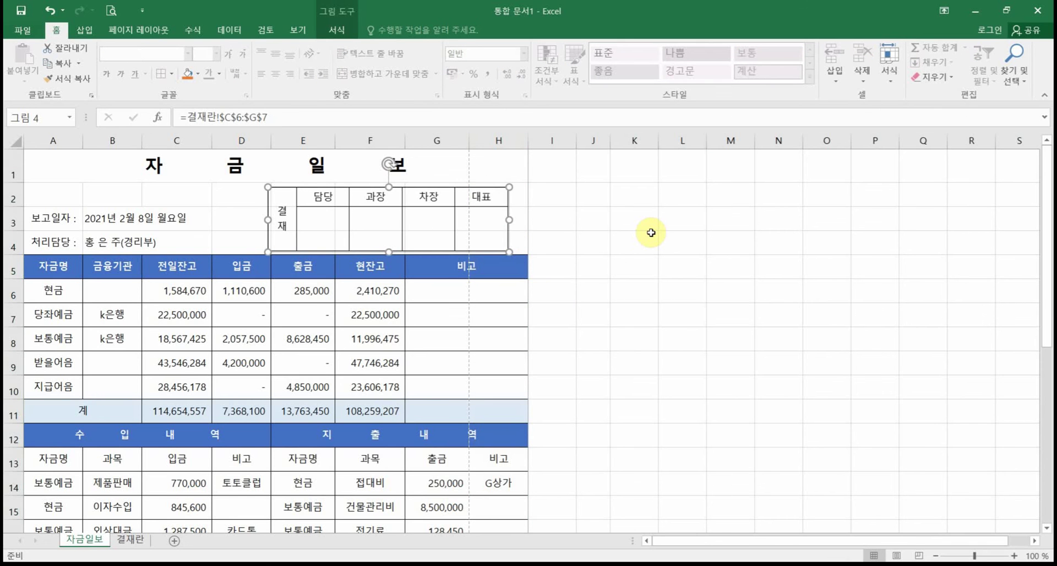
key("Right")
key("Right")
key("Right")
key("Right")
key("Right")
key("Right")
key("Right")
key("Right")
key("Right")
key("Right")
key("Right")
key("Right")
key("Right")
key("Right")
key("Right")
key("Right")
key("Right")
key("Right")
key("Right")
key("Right")
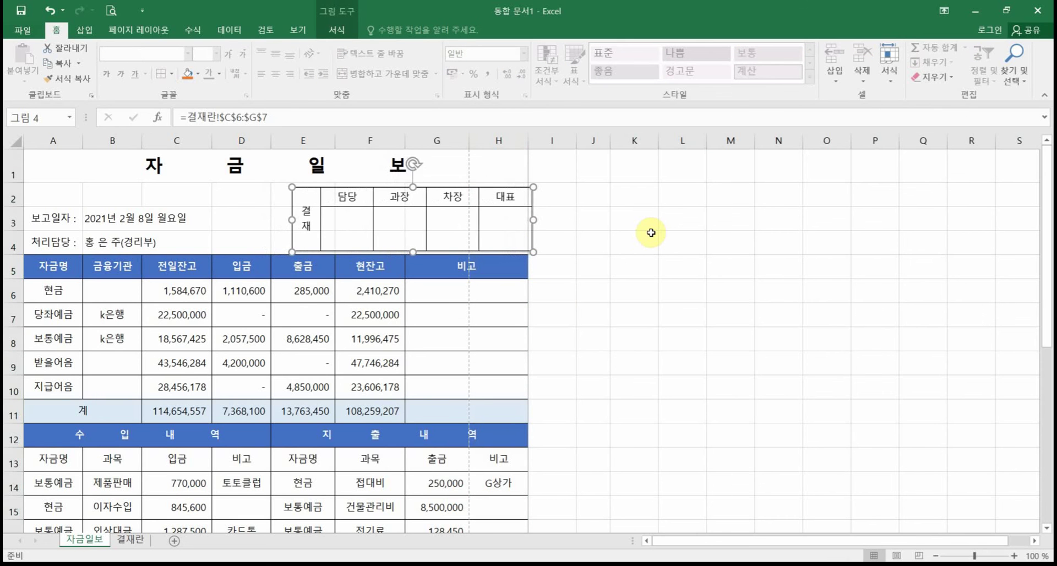
key("Left")
key("Left")
key("Left")
key("Left")
key("Left")
key("Left")
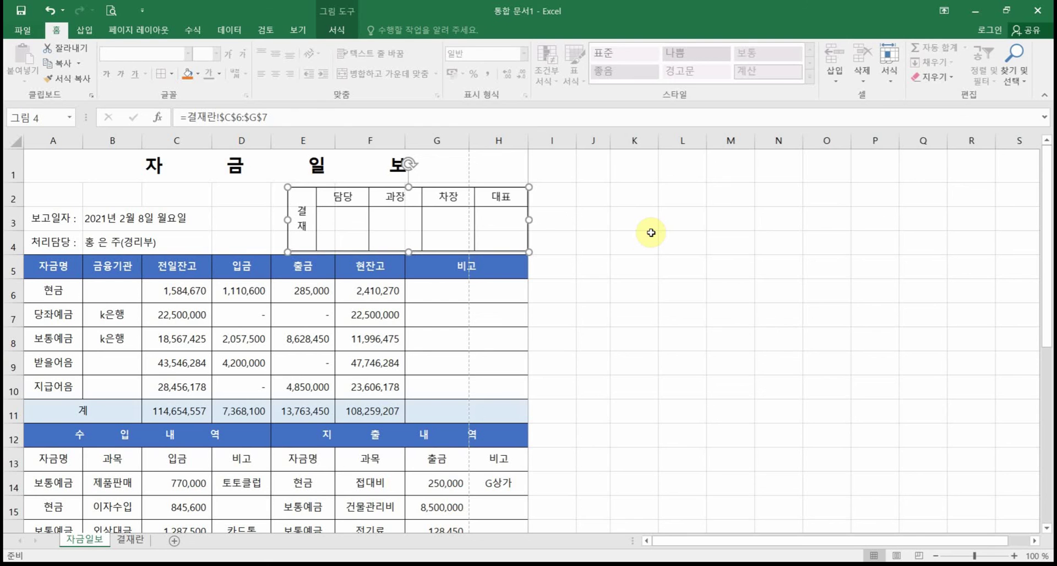
left_click(699, 281)
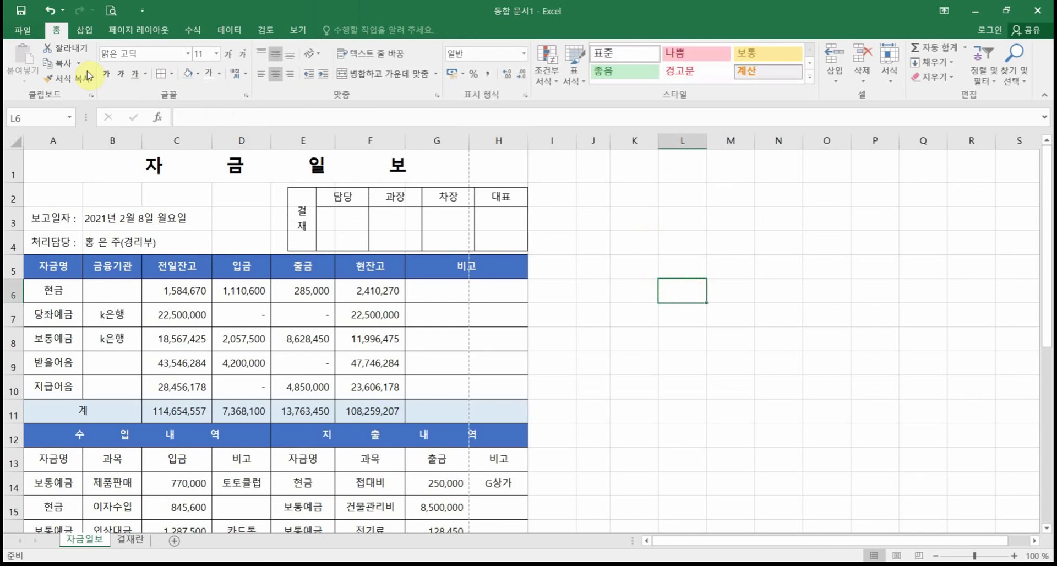
Step: Preview the 자금일보 printout across its two pages, then return and reopen the preview
left_click(108, 10)
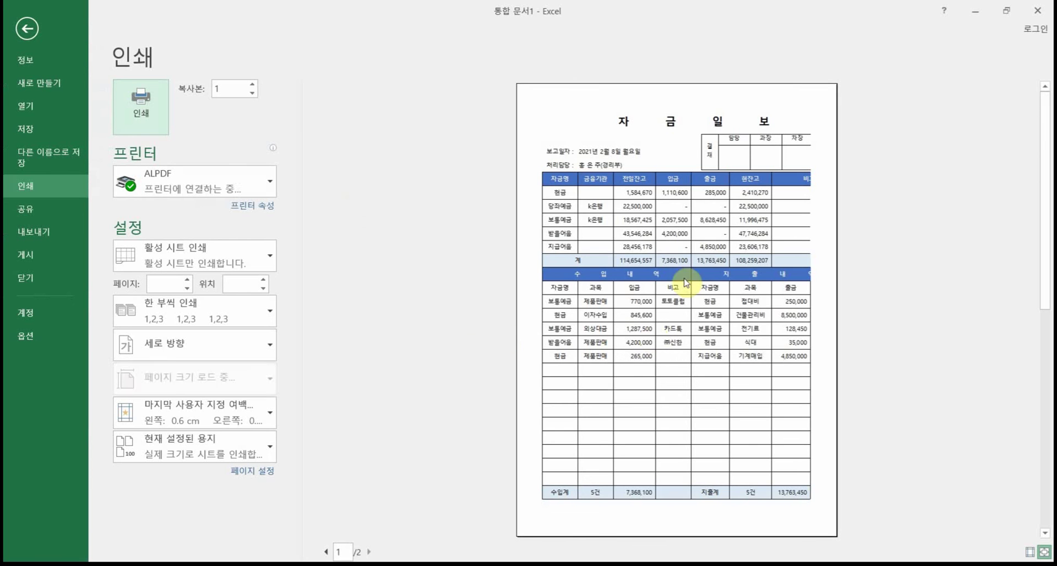
left_click(369, 551)
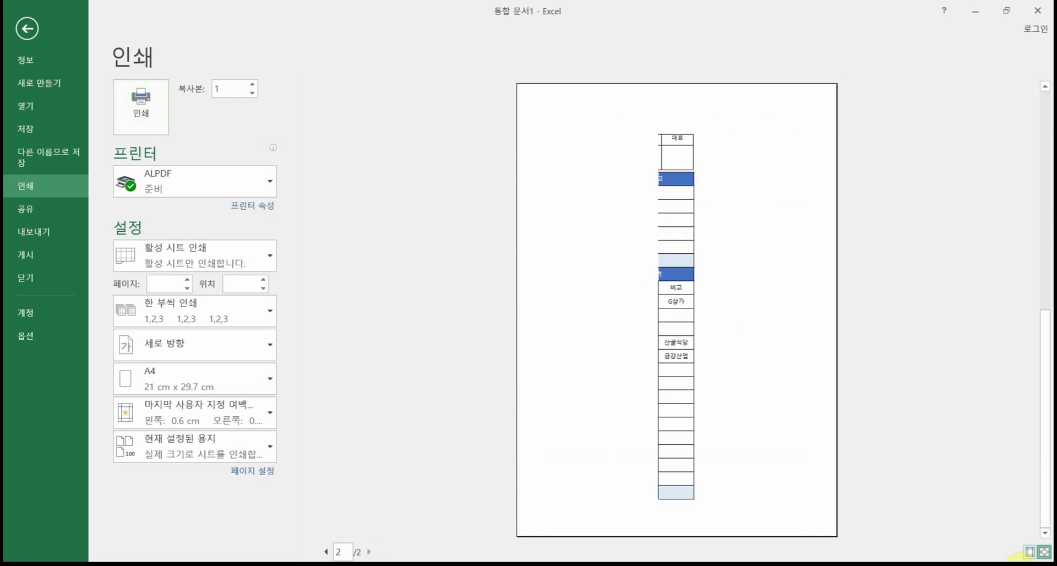
left_click(1044, 552)
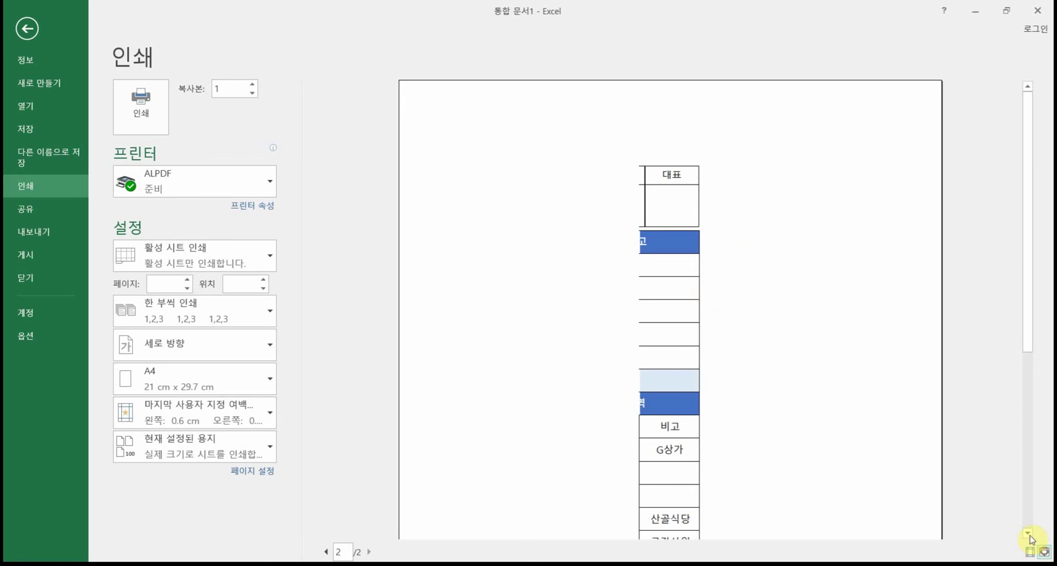
left_click(653, 308)
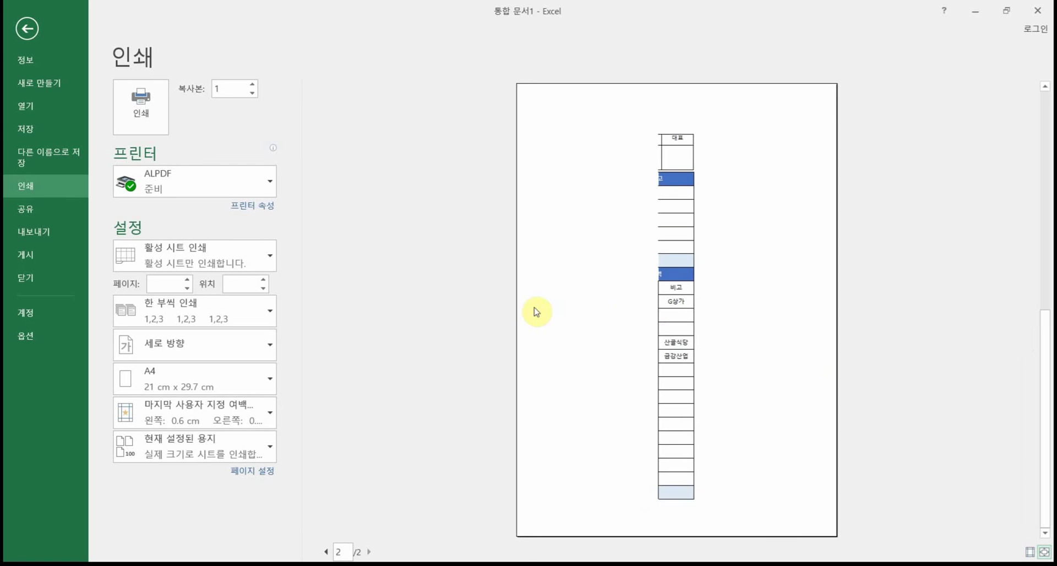
left_click(29, 34)
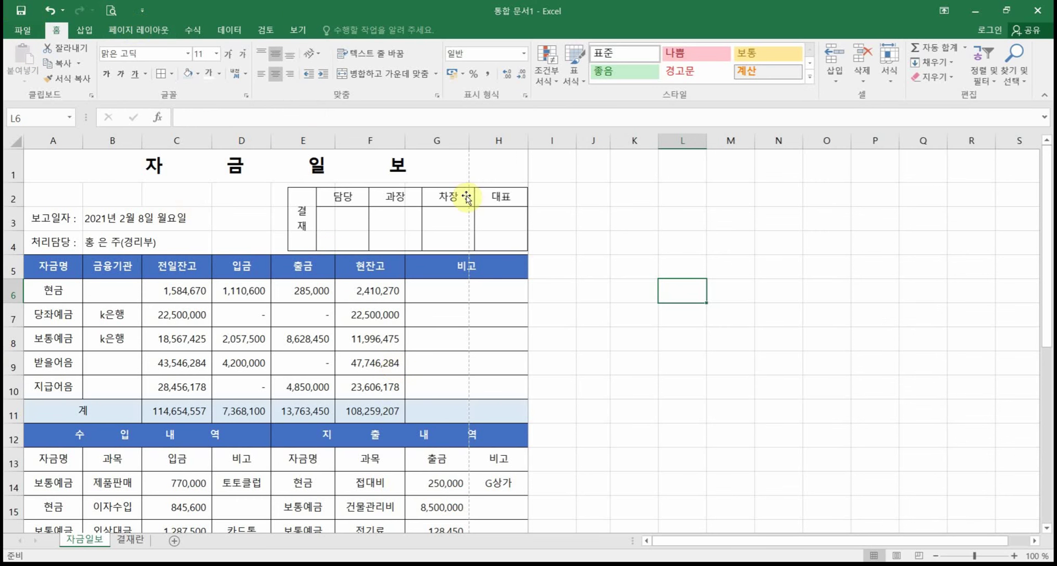
left_click(496, 212)
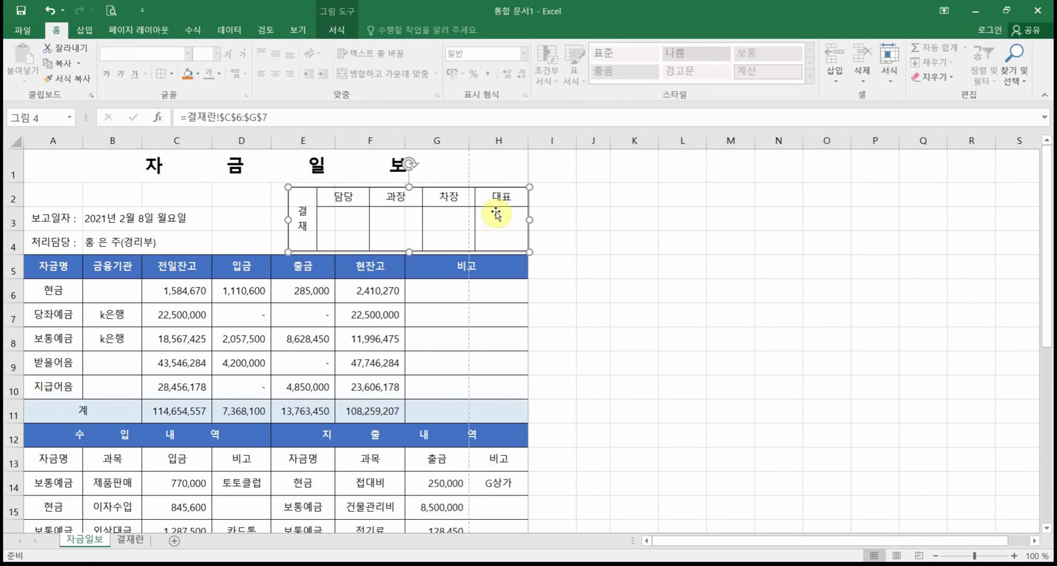
left_click(112, 10)
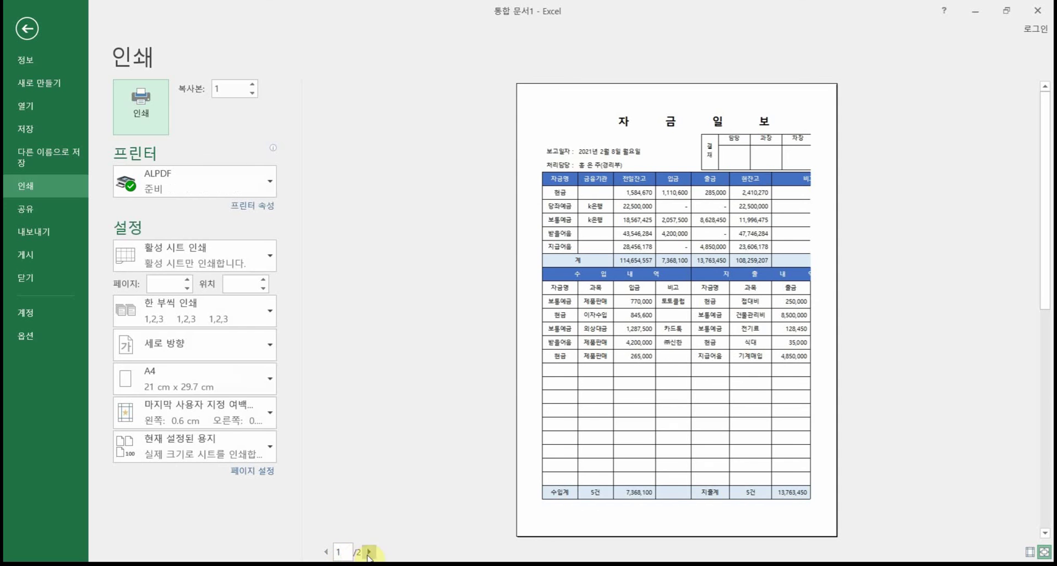
Step: Inspect page 2's column H strip, then adjust print scaling so all columns fit one page
left_click(368, 551)
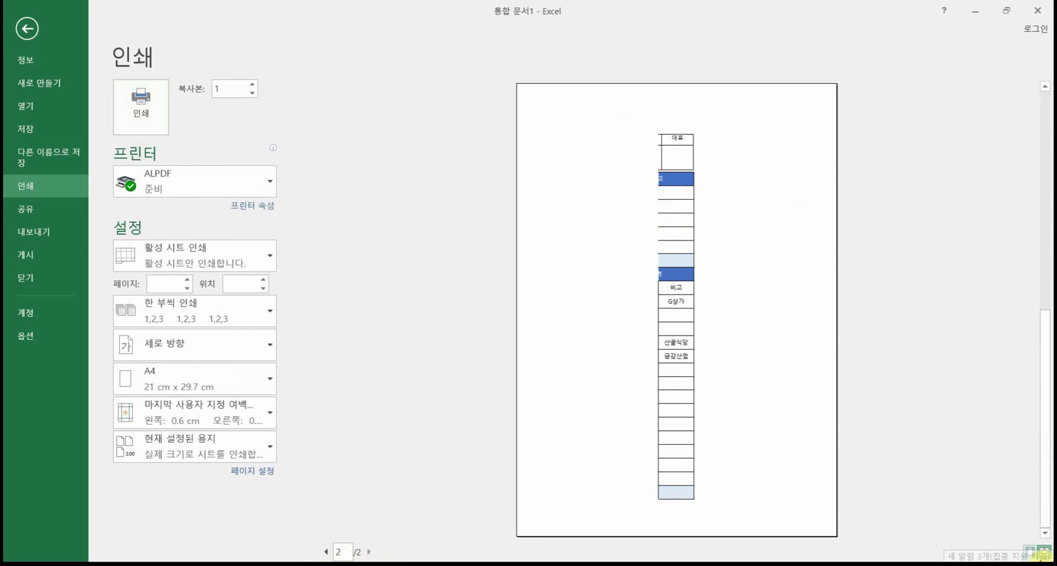
left_click(1044, 553)
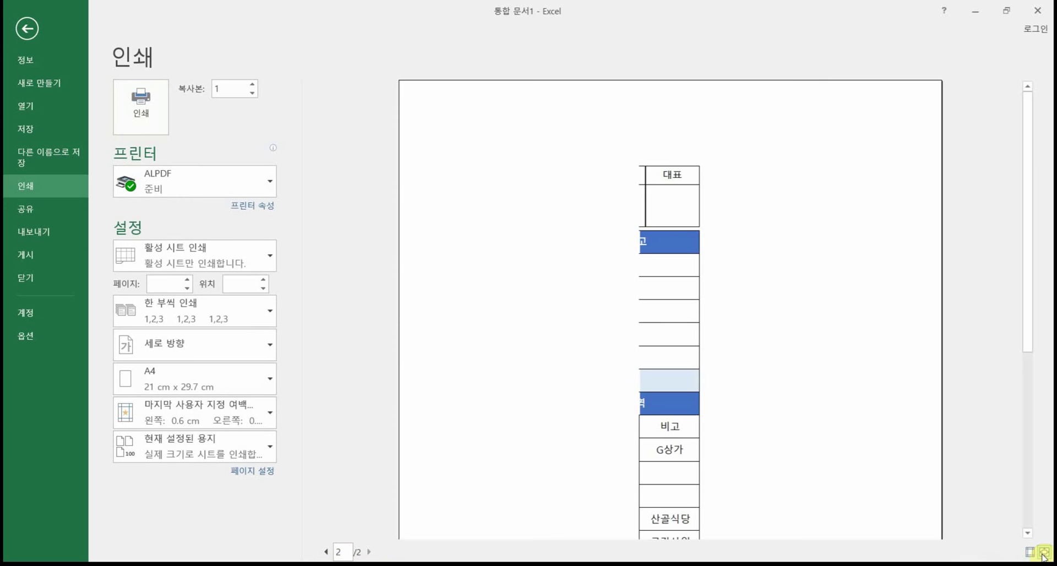
left_click(1044, 553)
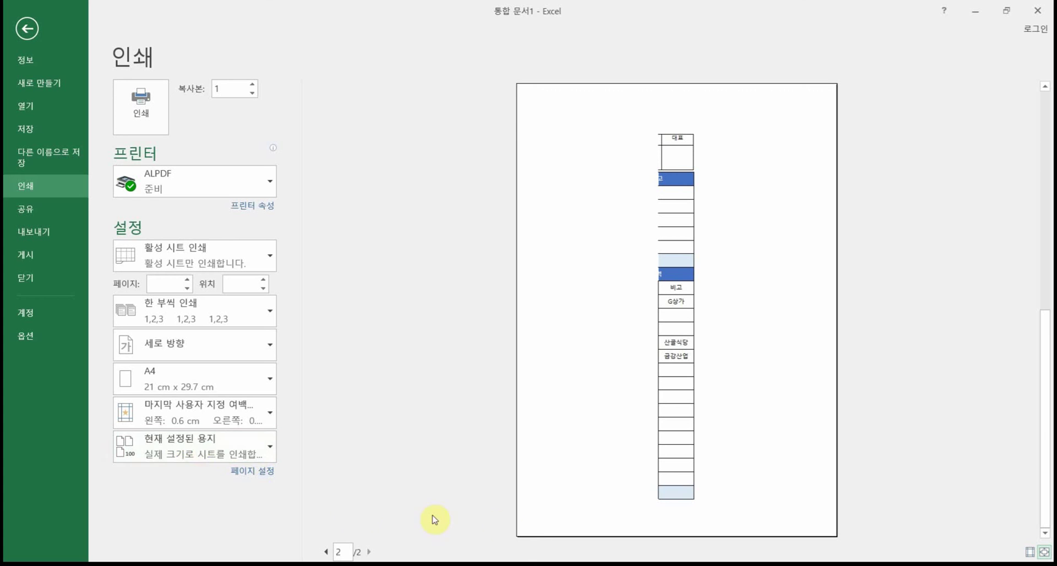
left_click(165, 457)
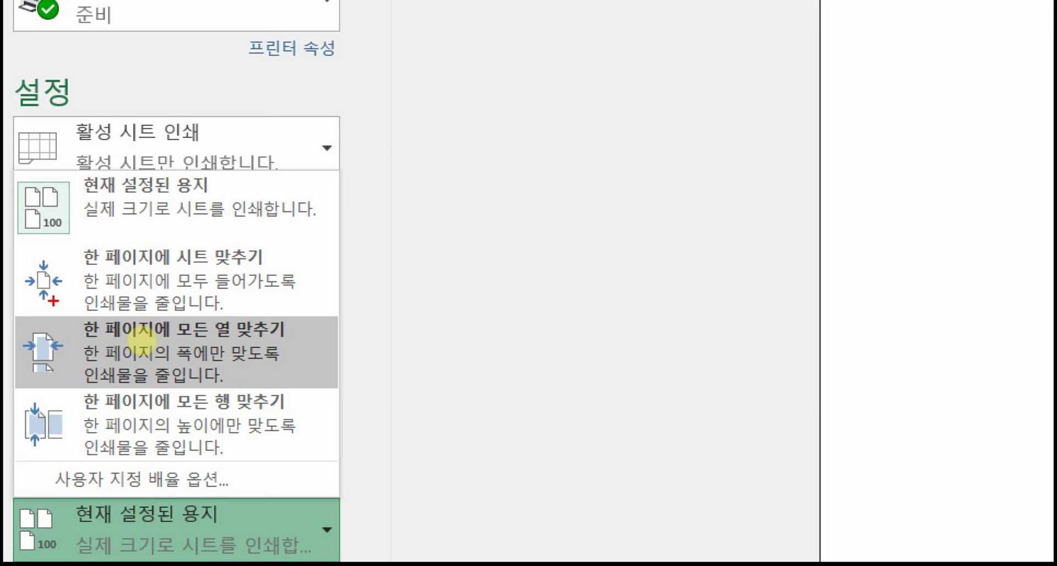
mouse_move(57, 414)
left_mouse_down()
mouse_move(84, 254)
mouse_move(300, 370)
mouse_move(32, 410)
left_mouse_up()
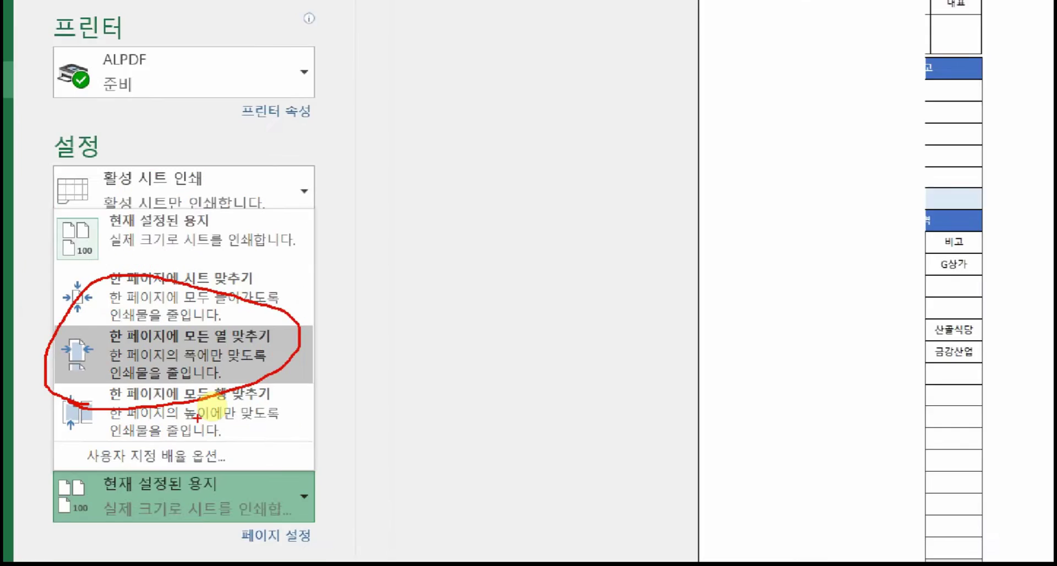
left_click(253, 543)
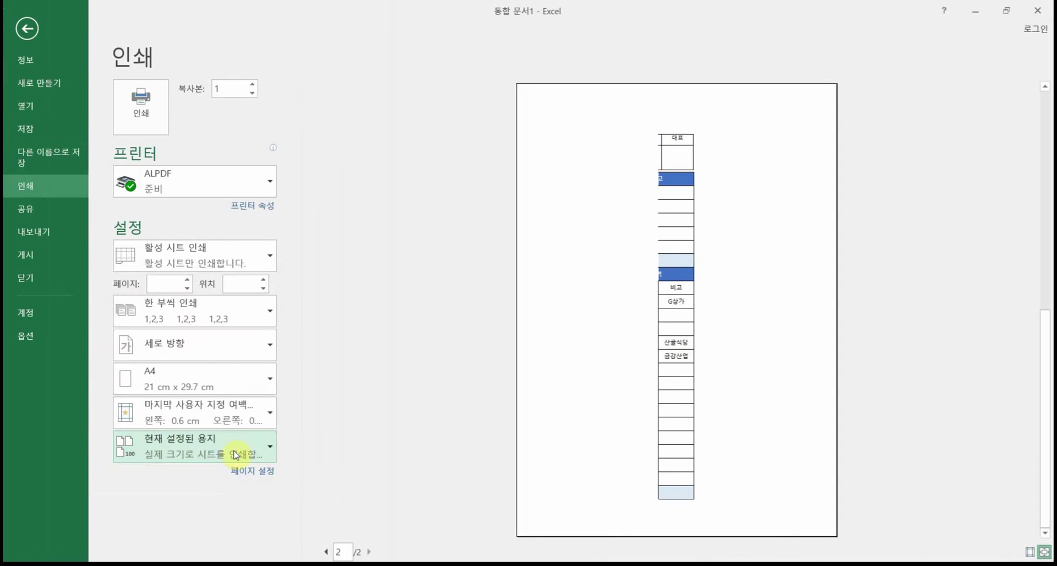
left_click(235, 455)
Step: Scale the printout to 한 페이지에 모든 열 맞추기 so the 자금일보 report fits one A4 page
left_click(238, 348)
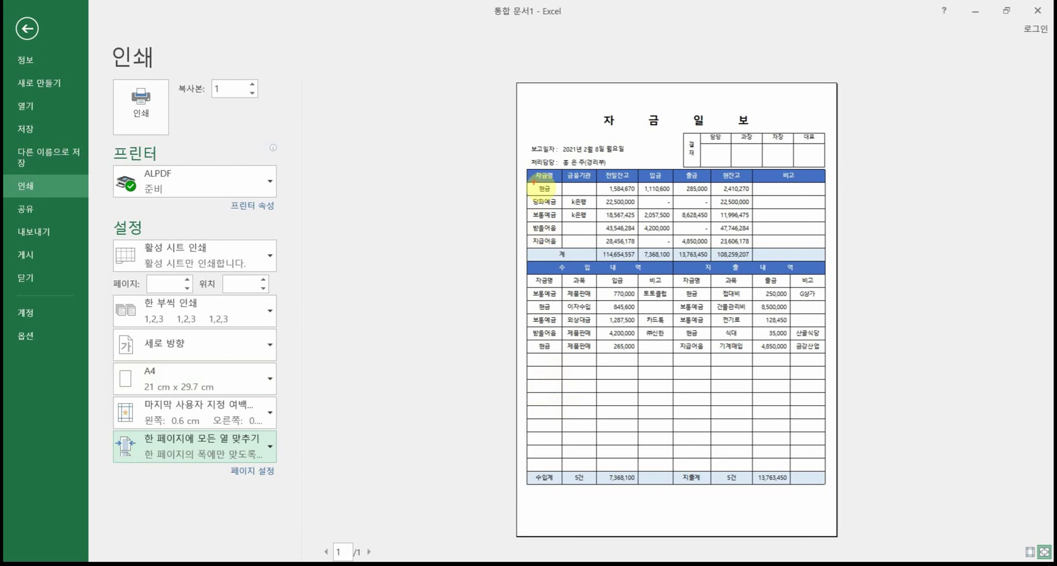
mouse_move(526, 171)
left_mouse_down()
mouse_move(485, 283)
mouse_move(536, 490)
left_mouse_up()
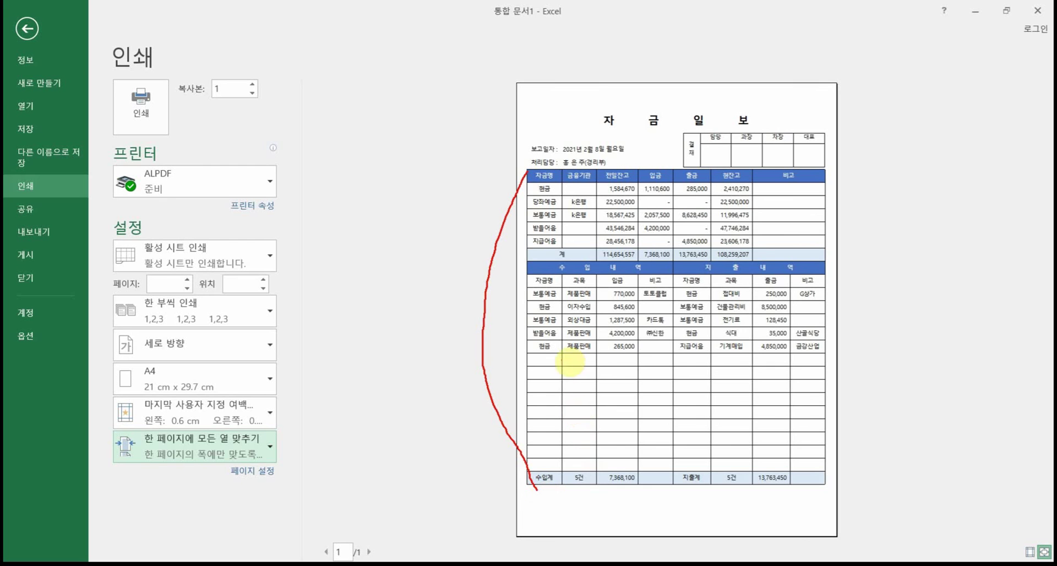
mouse_move(542, 365)
left_mouse_down()
mouse_move(557, 462)
mouse_move(555, 449)
left_mouse_up()
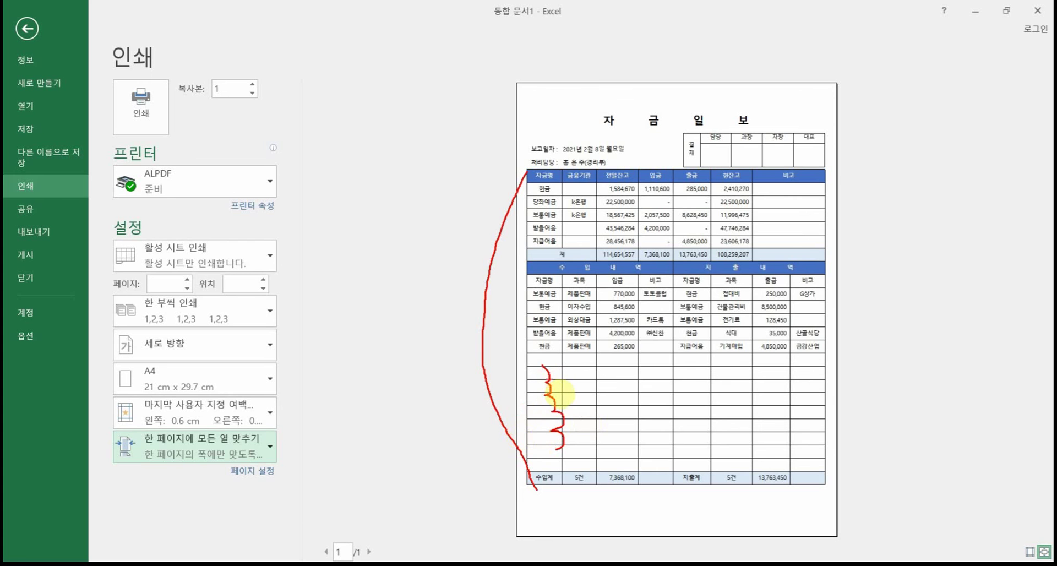
key("Escape")
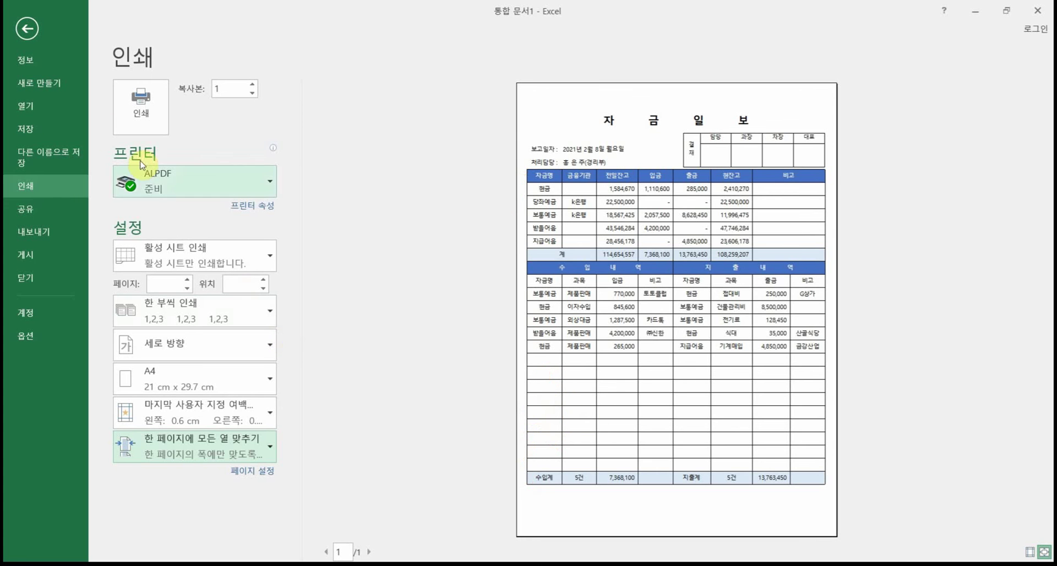
Step: Insert three blank rows at rows 20–22 and preview the now two-page printout
left_click(27, 28)
scroll(210, 397, "down", 6)
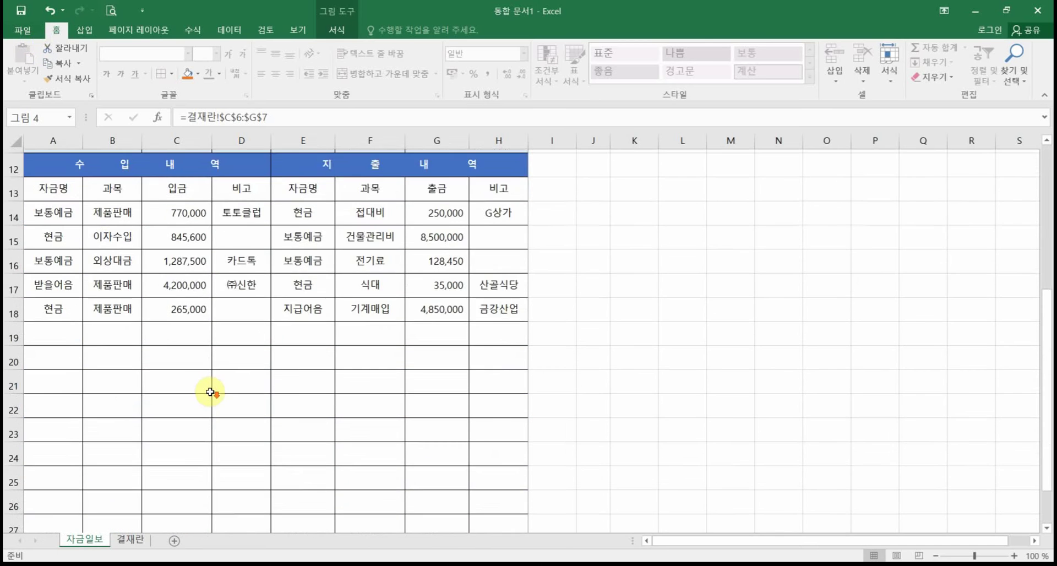
scroll(154, 381, "up", 2)
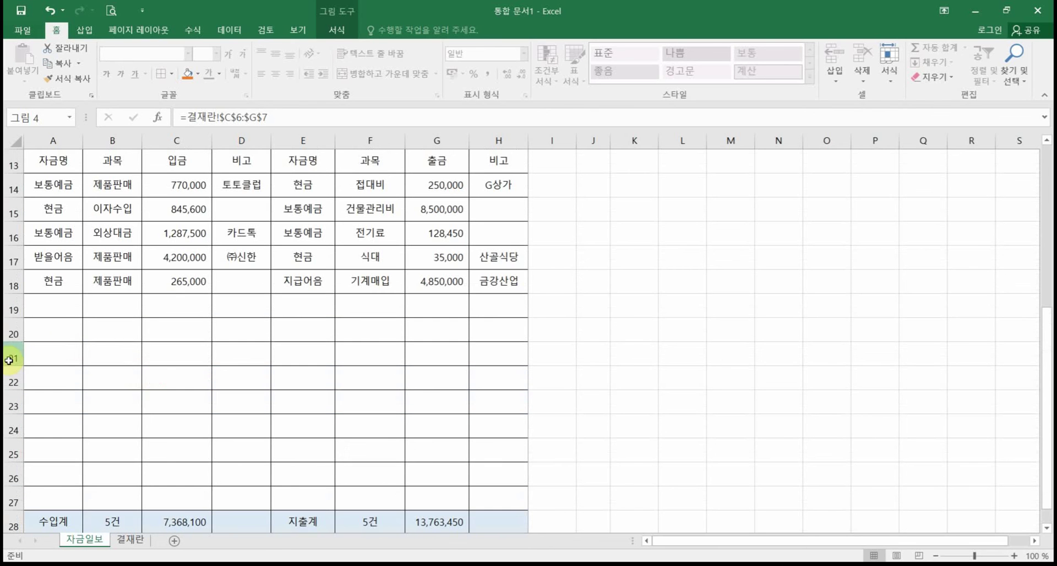
left_click_drag(7, 330, 5, 375)
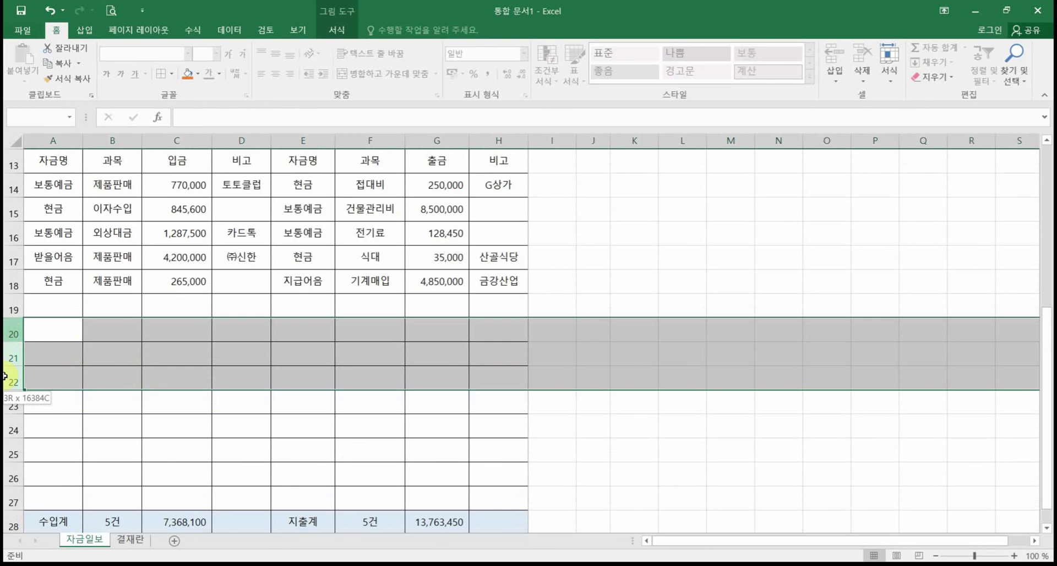
right_click(6, 377)
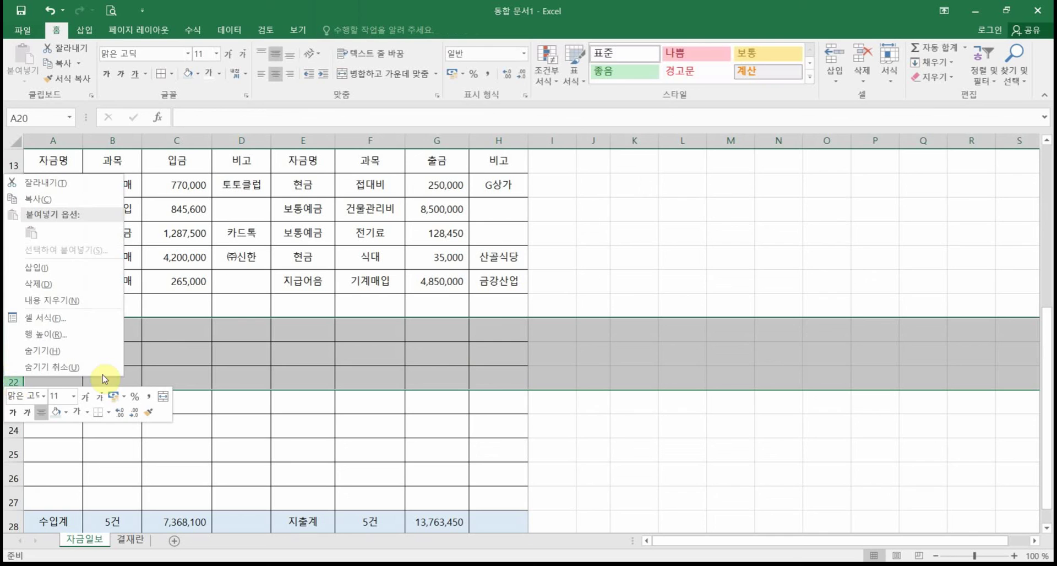
left_click(59, 269)
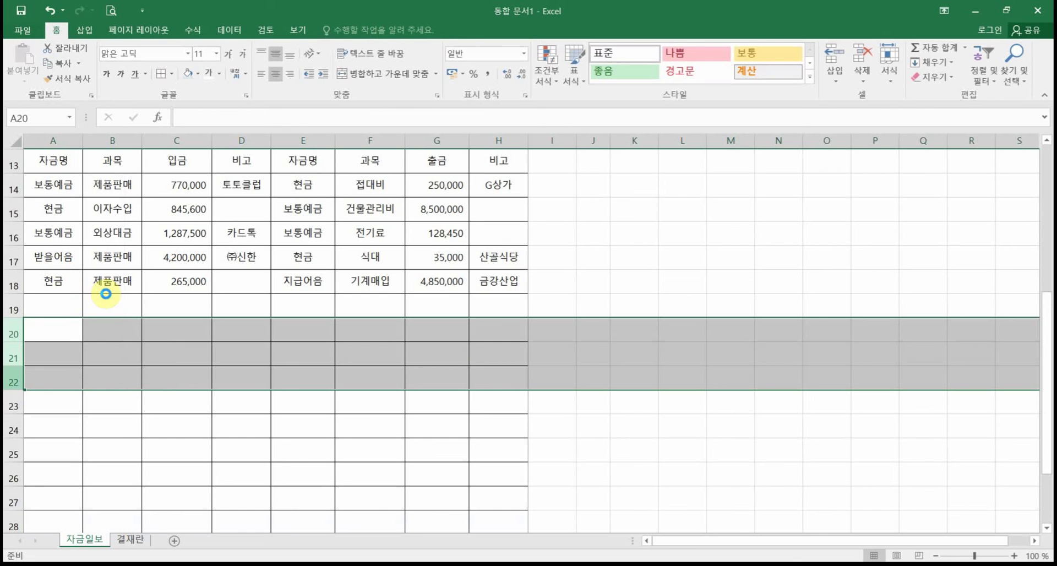
left_click(112, 11)
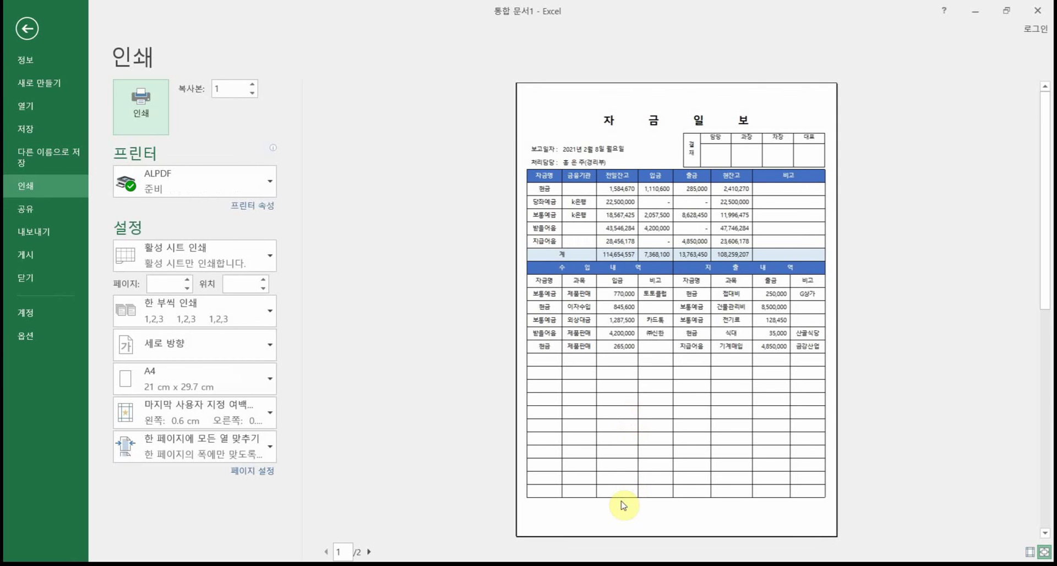
Step: Delete rows 20 and 21 from the entry table
scroll(622, 502, "down", 1)
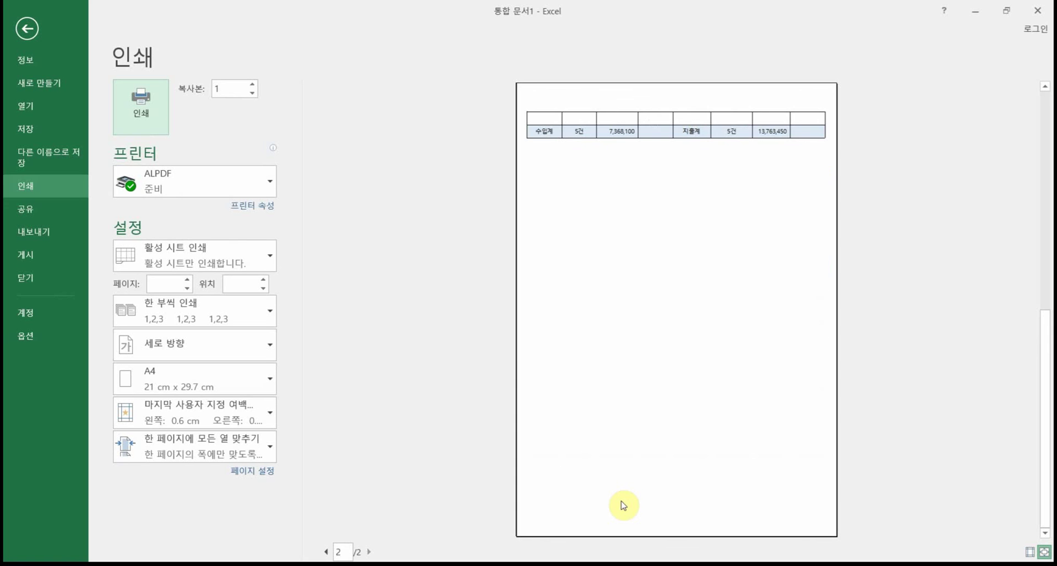
scroll(623, 504, "up", 1)
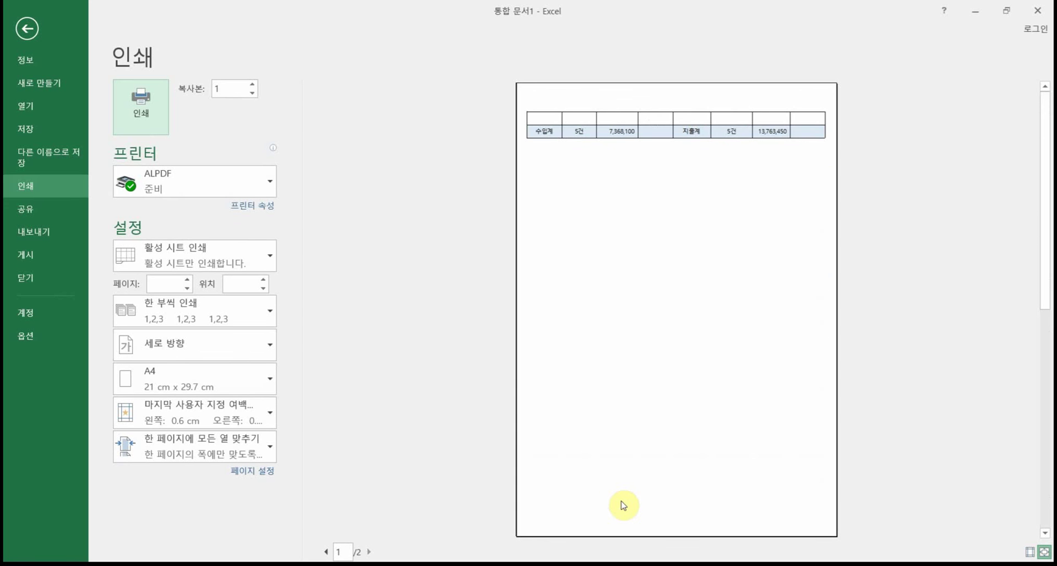
left_click(26, 29)
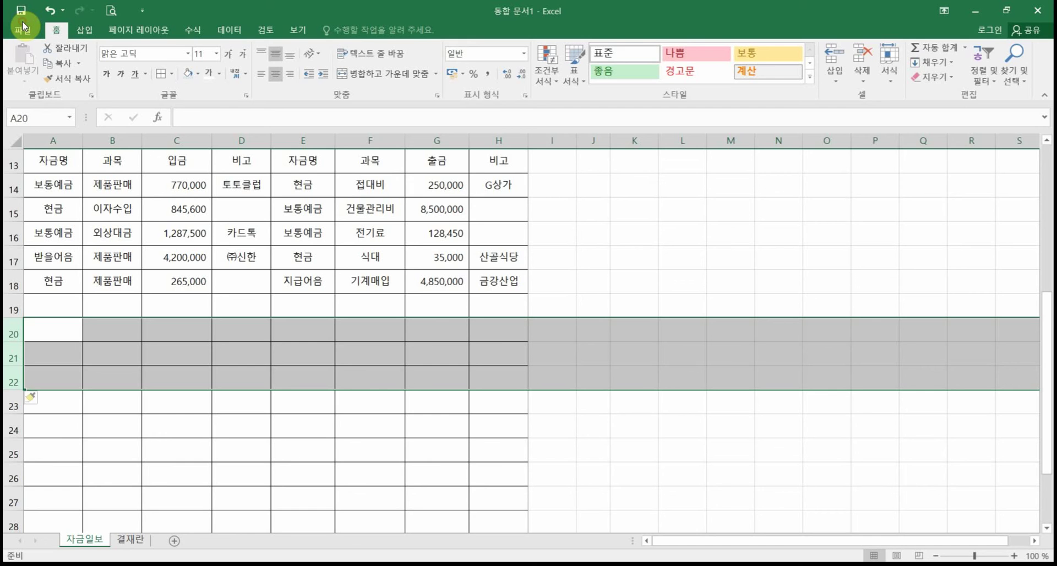
left_click_drag(12, 329, 11, 352)
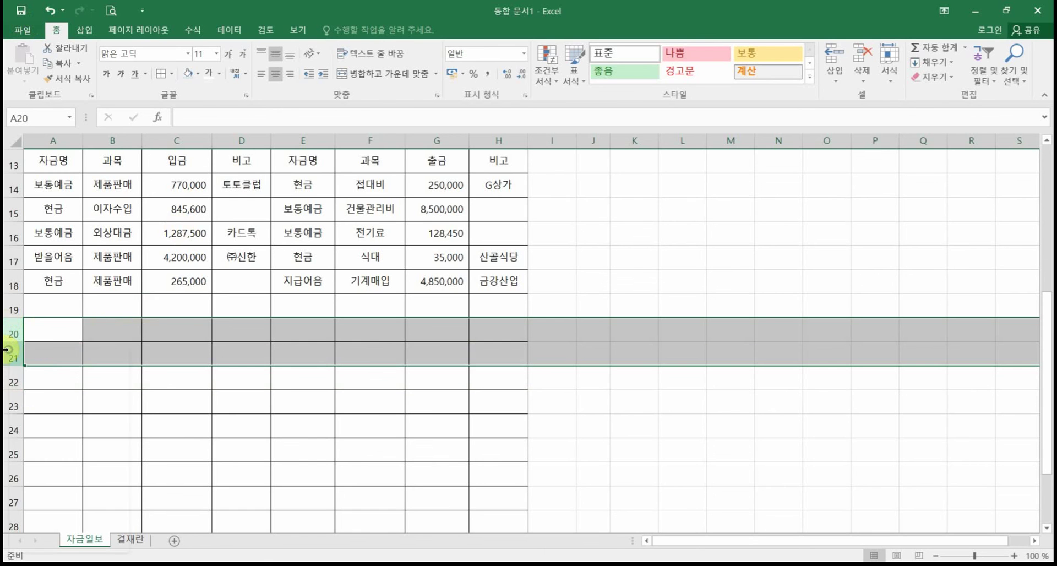
right_click(11, 352)
left_click(62, 460)
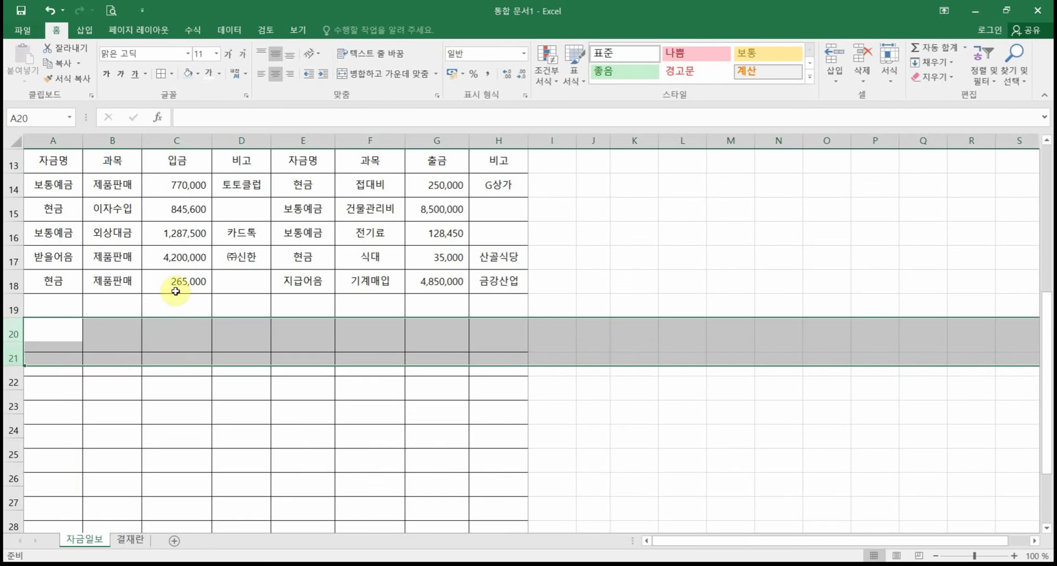
Step: Show margins in the print preview and drag the bottom margin slightly lower
left_click(110, 10)
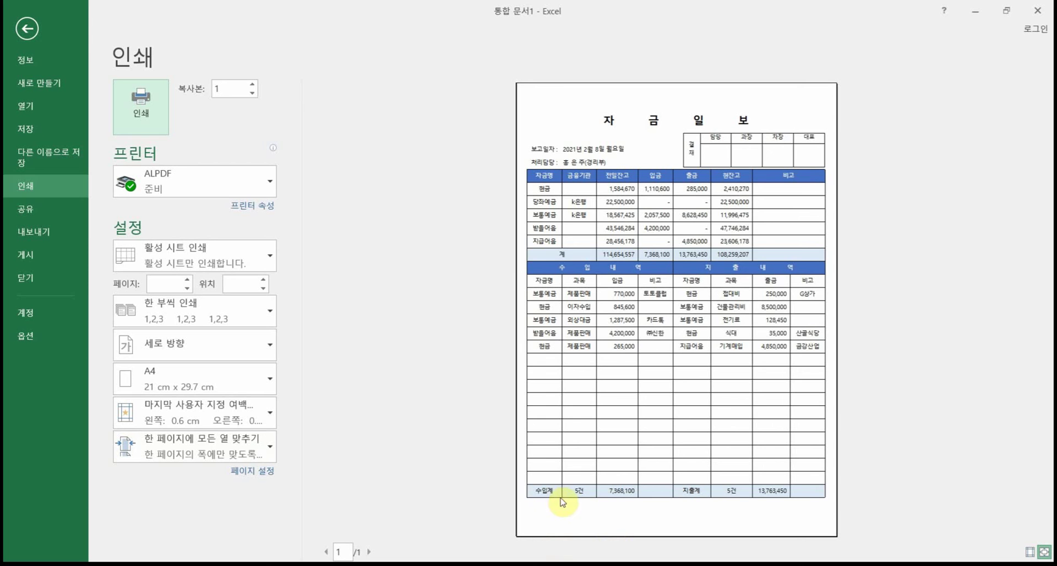
left_click(1029, 553)
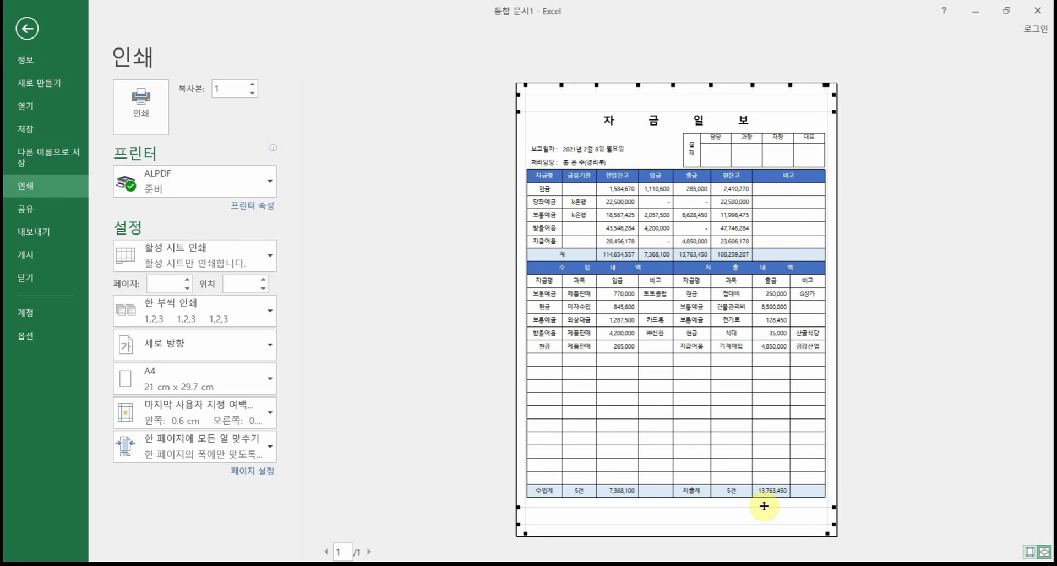
left_click_drag(763, 505, 765, 521)
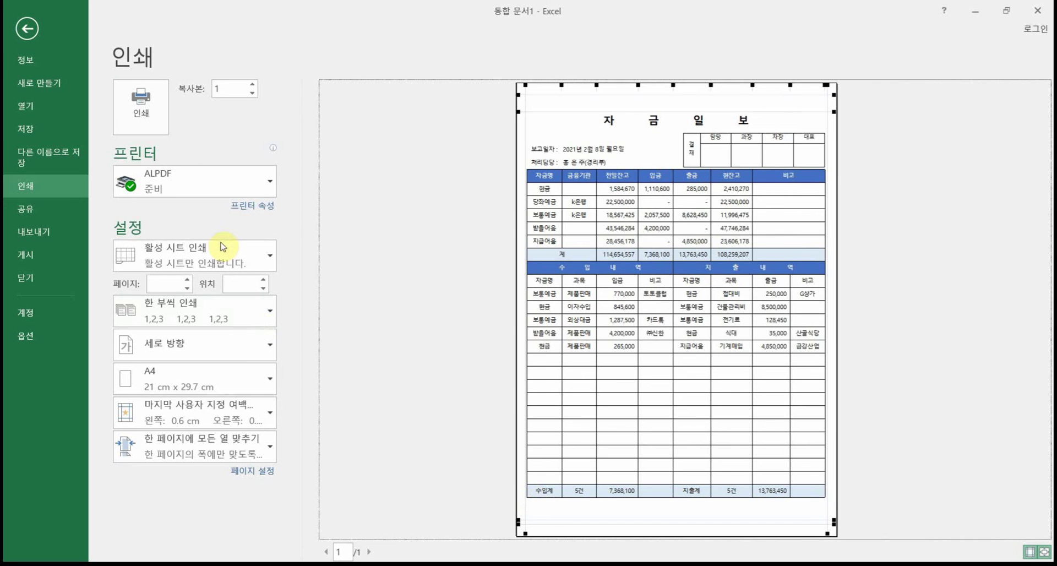
left_click(27, 28)
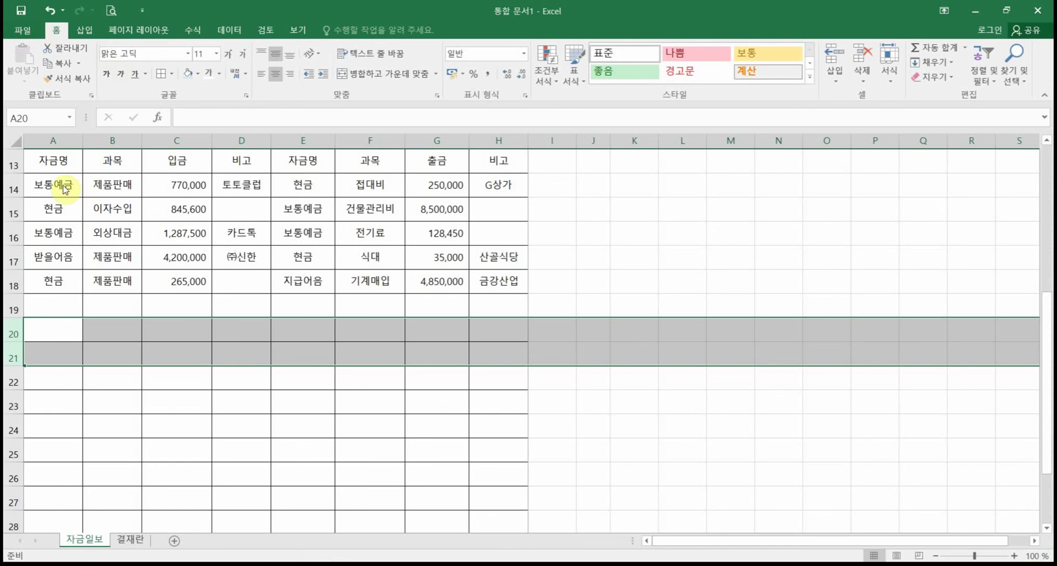
Step: Delete row 20 and recheck the print preview with margin guides hidden
left_click(13, 334)
right_click(14, 333)
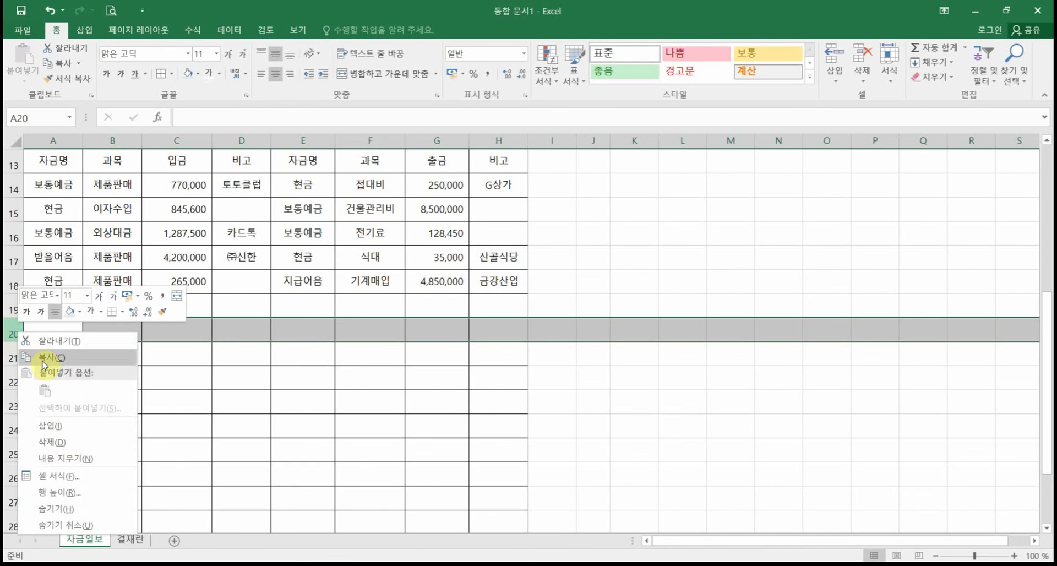
left_click(62, 443)
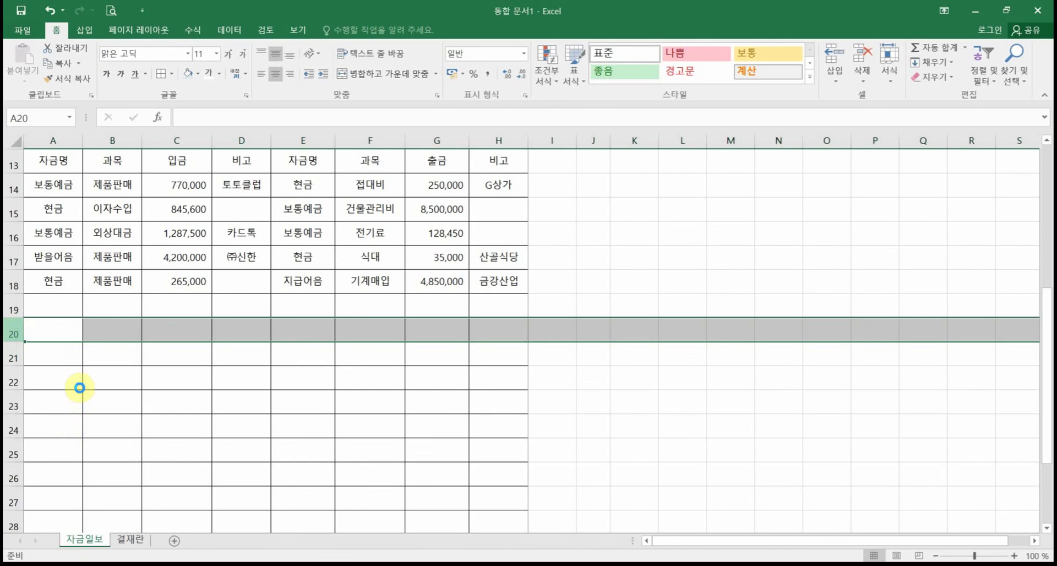
left_click(111, 10)
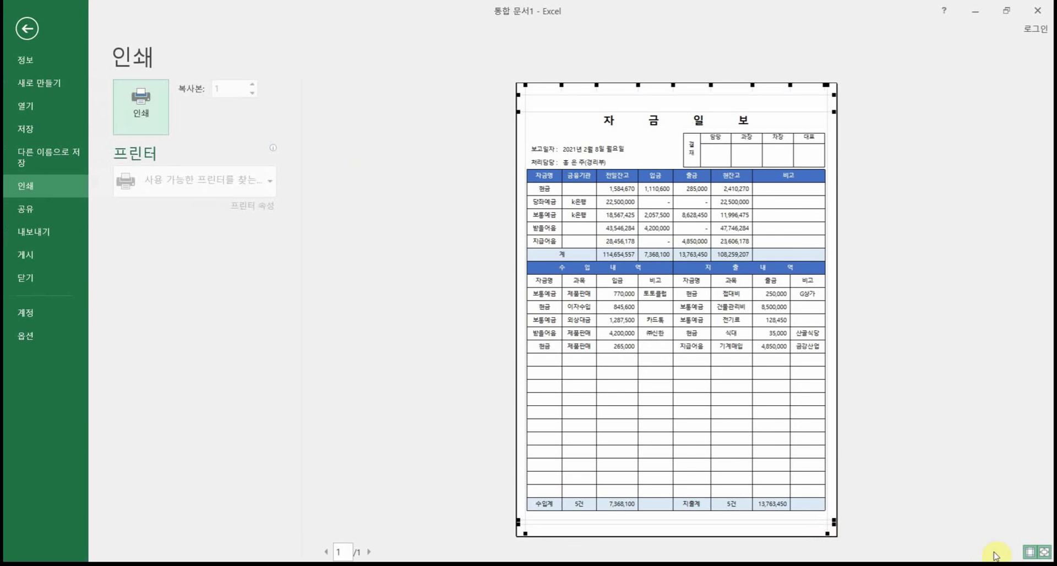
left_click(1029, 553)
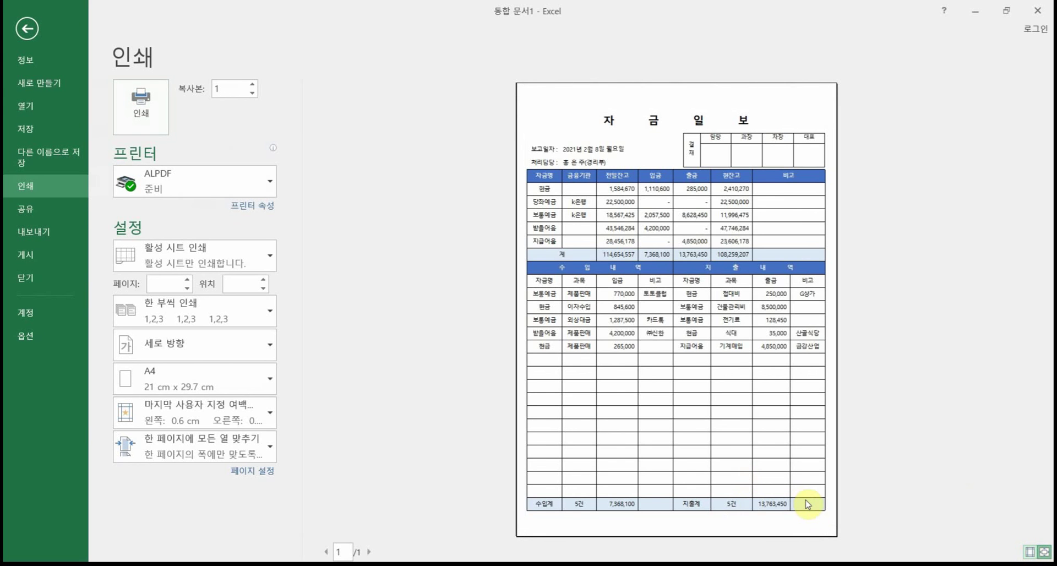
left_click(29, 30)
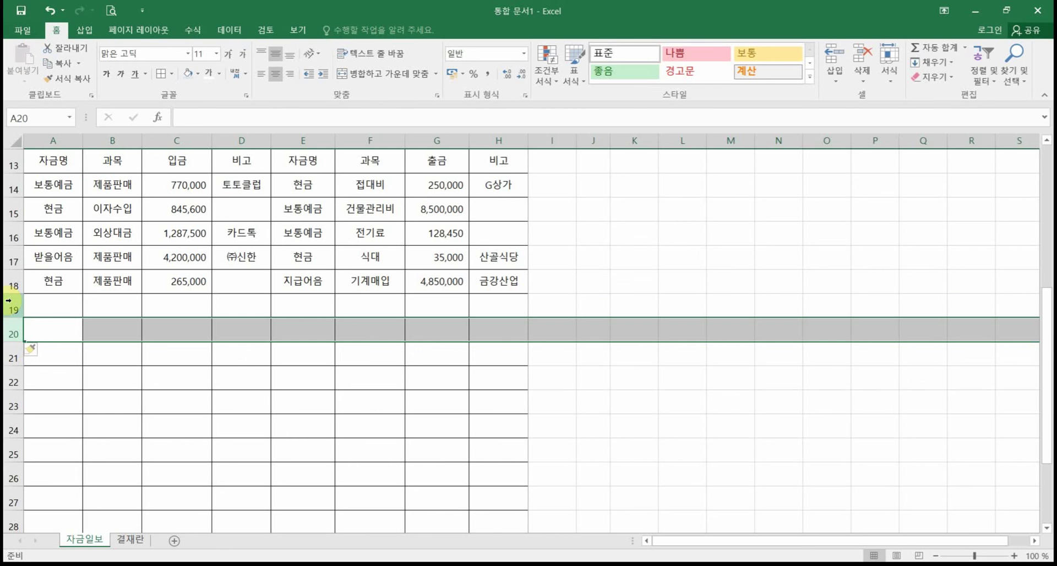
Step: Delete rows 19 and 20, then select row headers 5 through 28
left_click_drag(14, 309, 13, 330)
right_click(15, 329)
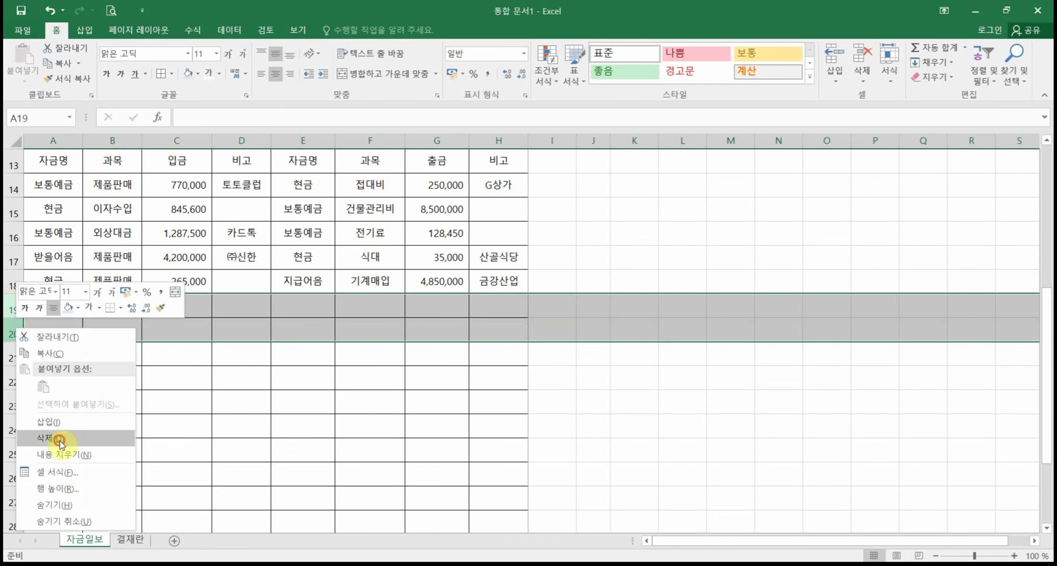
left_click(65, 438)
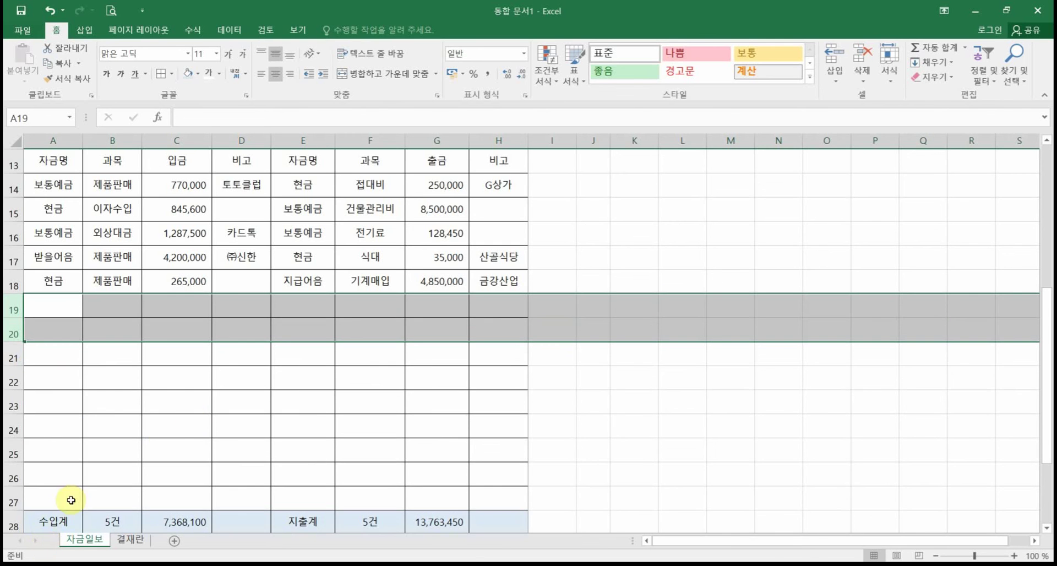
scroll(63, 491, "down", 1)
left_click_drag(12, 451, 14, 238)
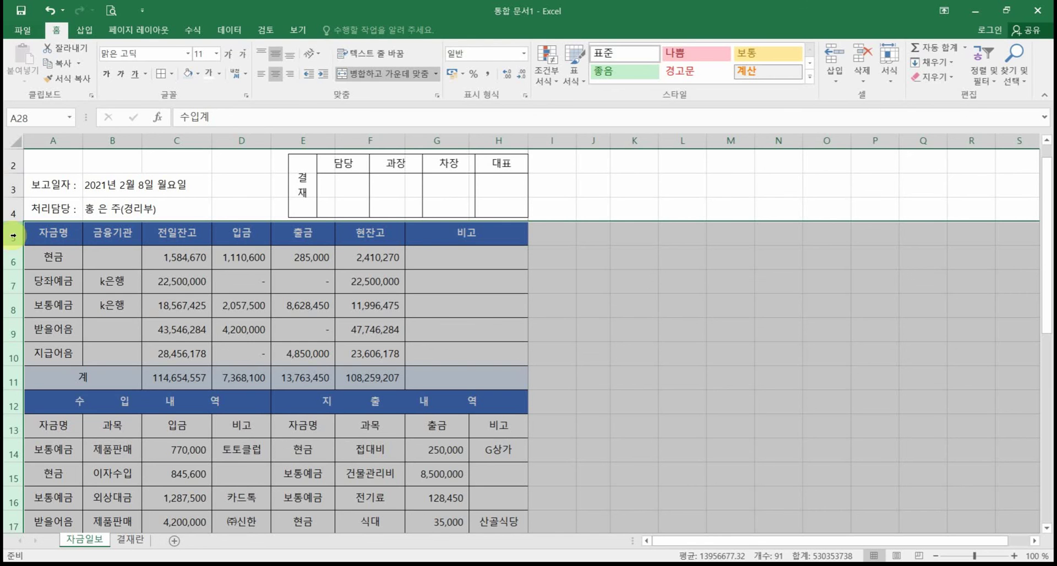
Step: Set the row height of rows 5–28 to 27 and check the print preview
right_click(14, 239)
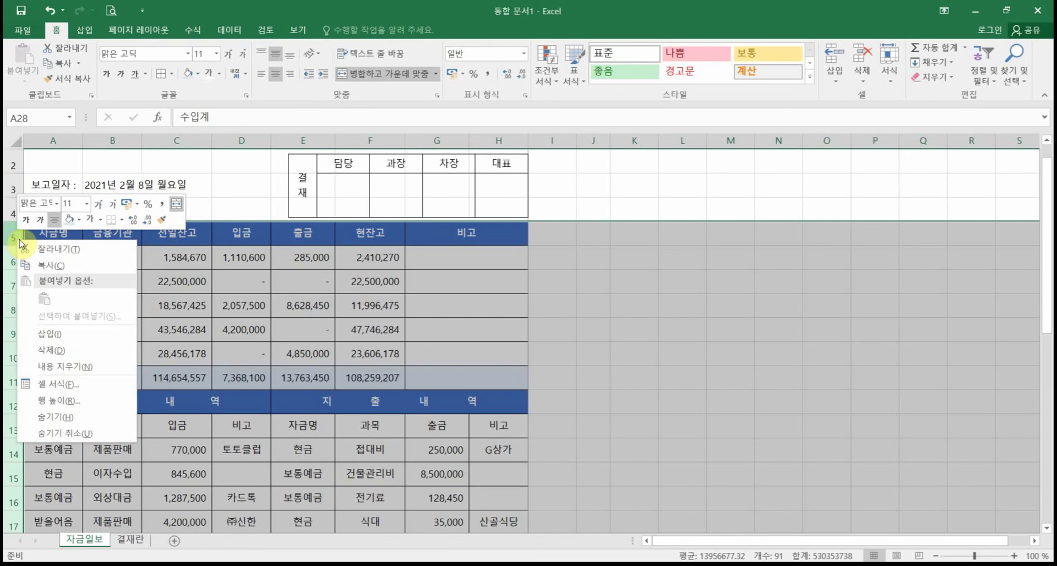
left_click(65, 401)
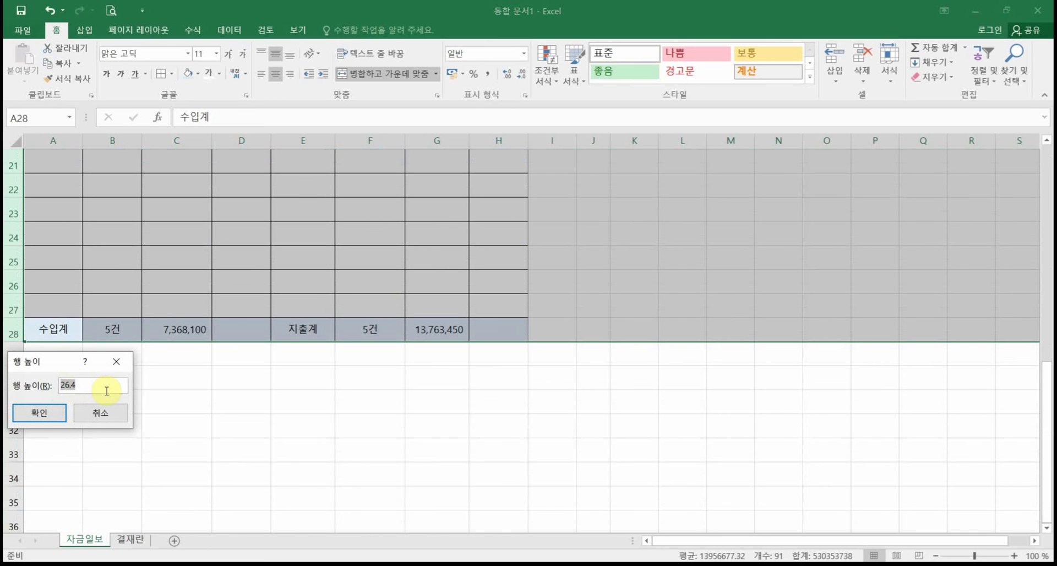
type("27")
key("Return")
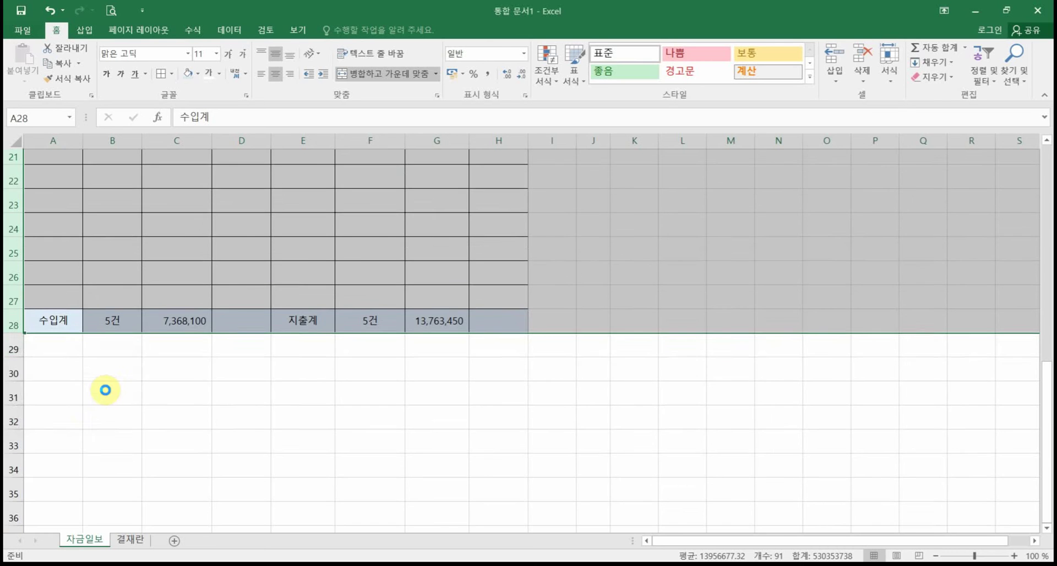
key("Return")
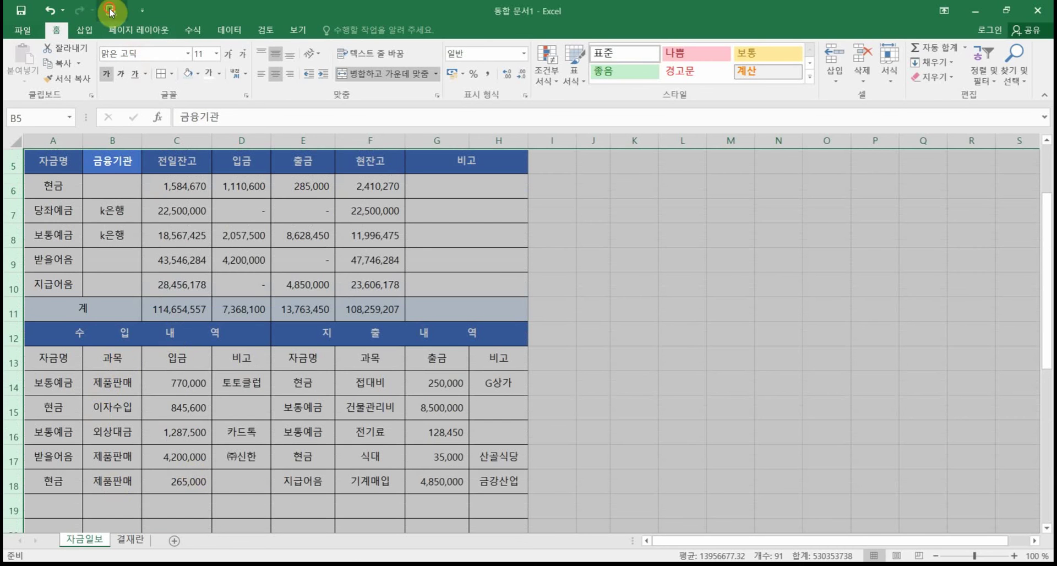
left_click(110, 10)
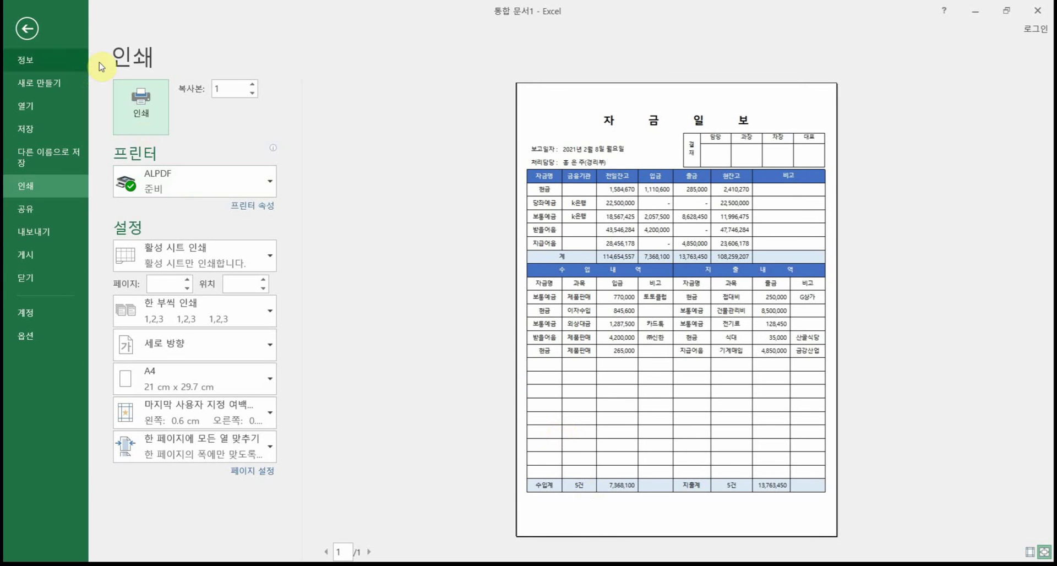
left_click(25, 31)
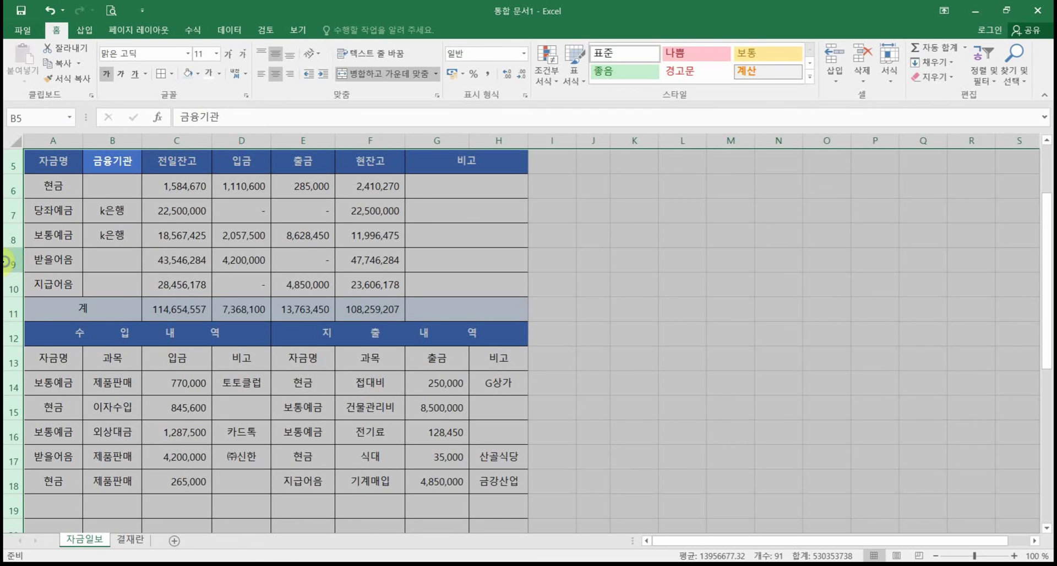
Step: Raise the row height of rows 5–28 to 28 and confirm the one-page preview
right_click(22, 270)
left_click(46, 422)
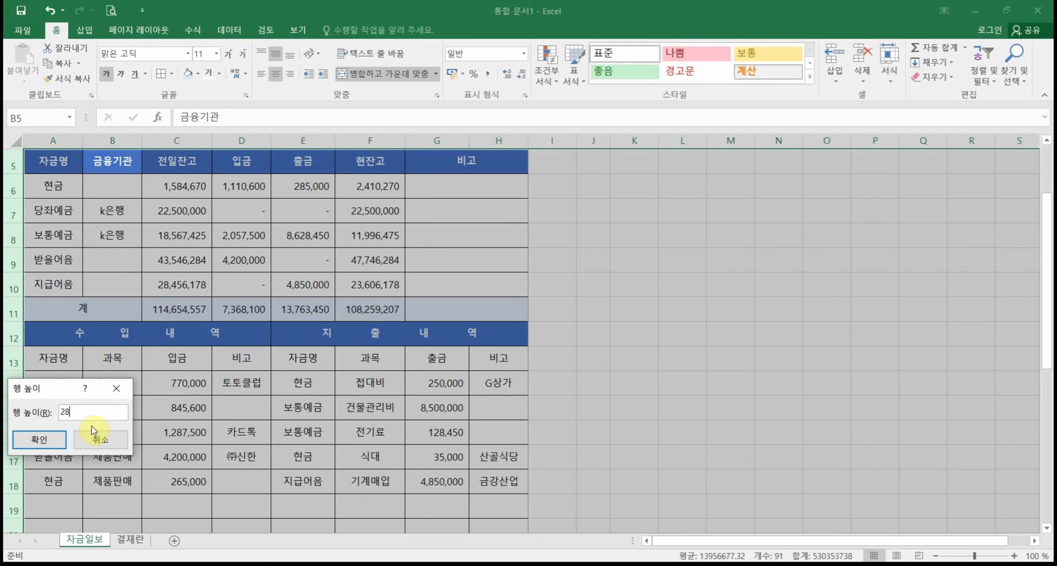
type("28")
key("Return")
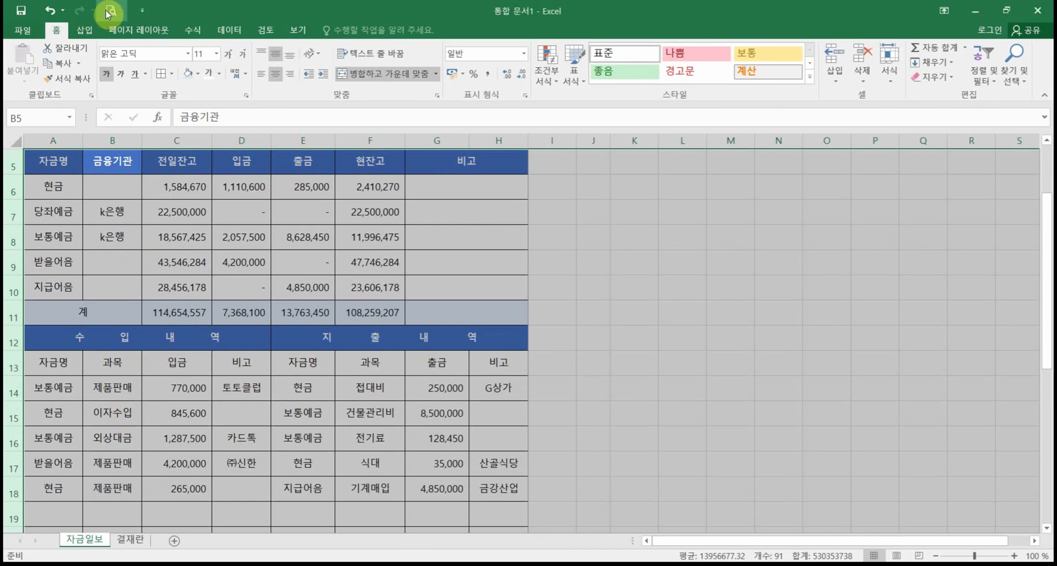
left_click(109, 12)
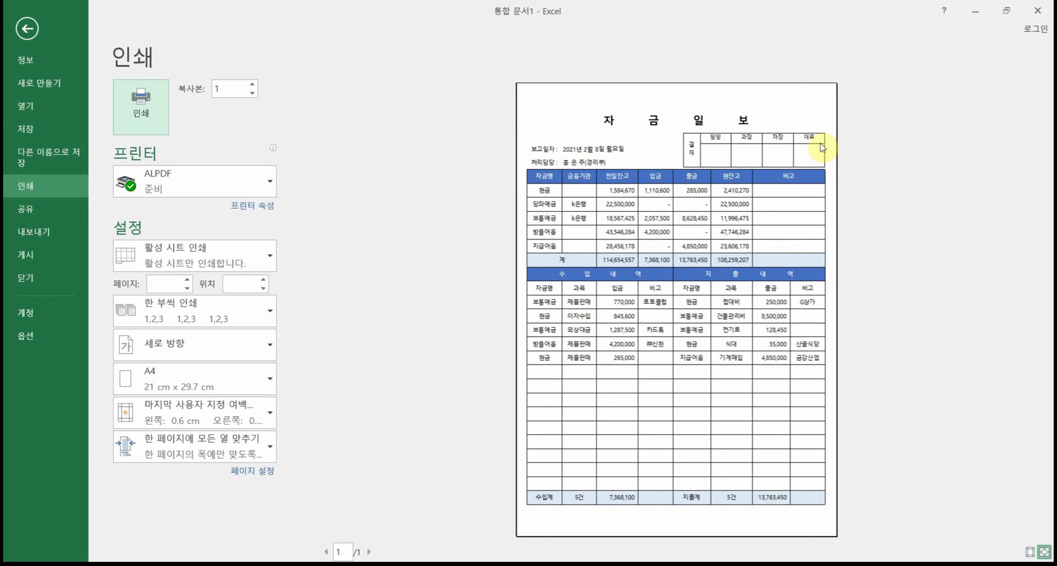
left_click(28, 24)
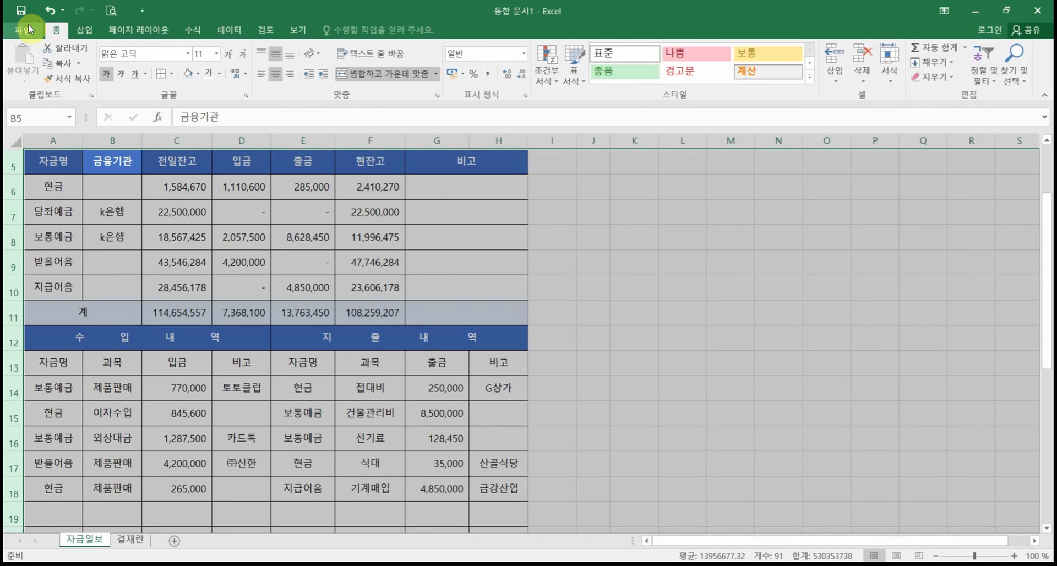
Step: Annotate how the 현잔고 balances in F6:F11 carry over to 전일잔고
scroll(559, 332, "up", 2)
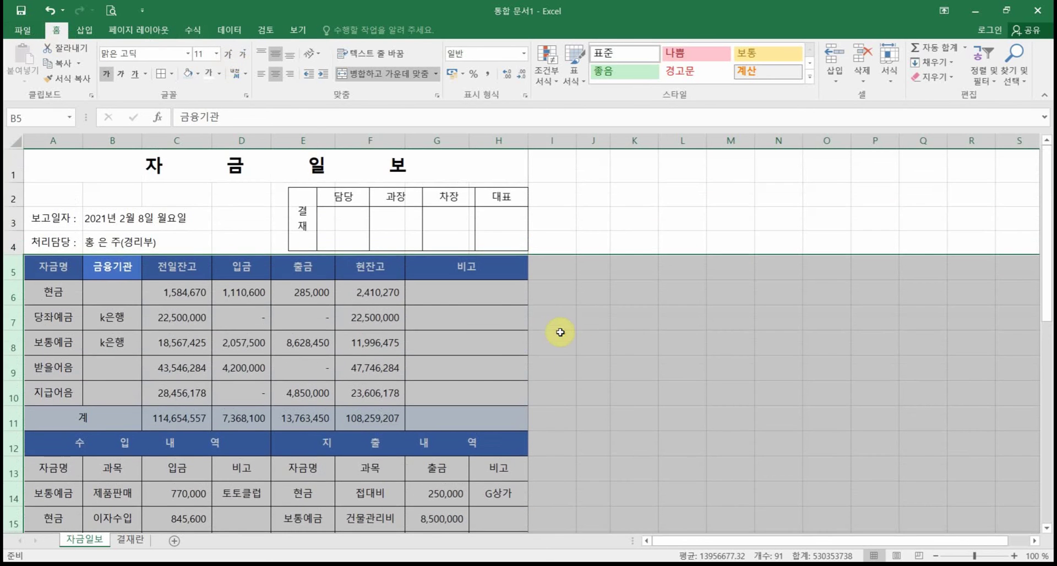
left_click(576, 325)
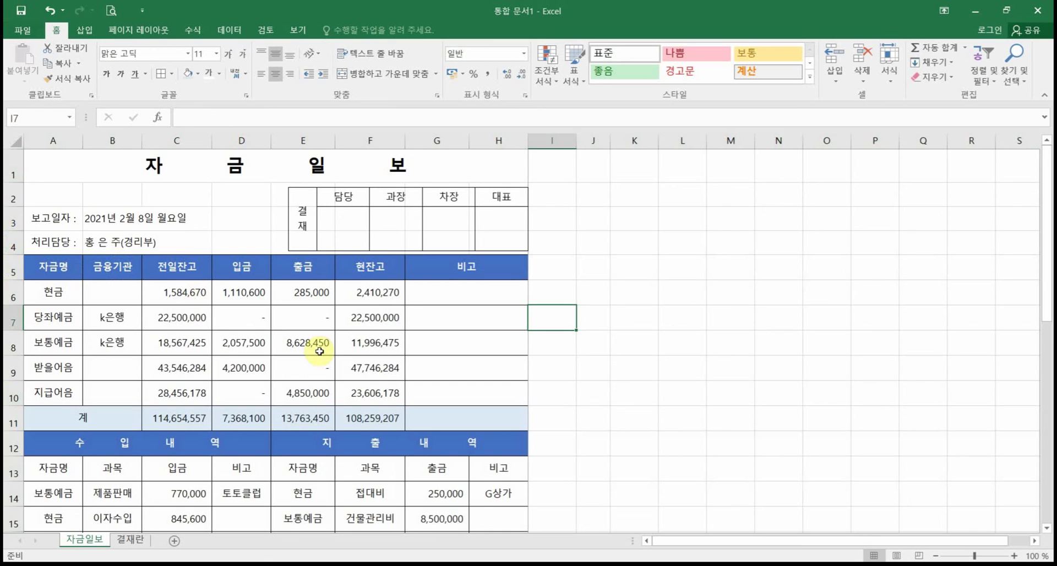
mouse_move(337, 280)
left_mouse_down()
mouse_move(388, 353)
mouse_move(413, 438)
mouse_move(330, 236)
mouse_move(215, 259)
mouse_move(177, 281)
mouse_move(217, 276)
left_mouse_up()
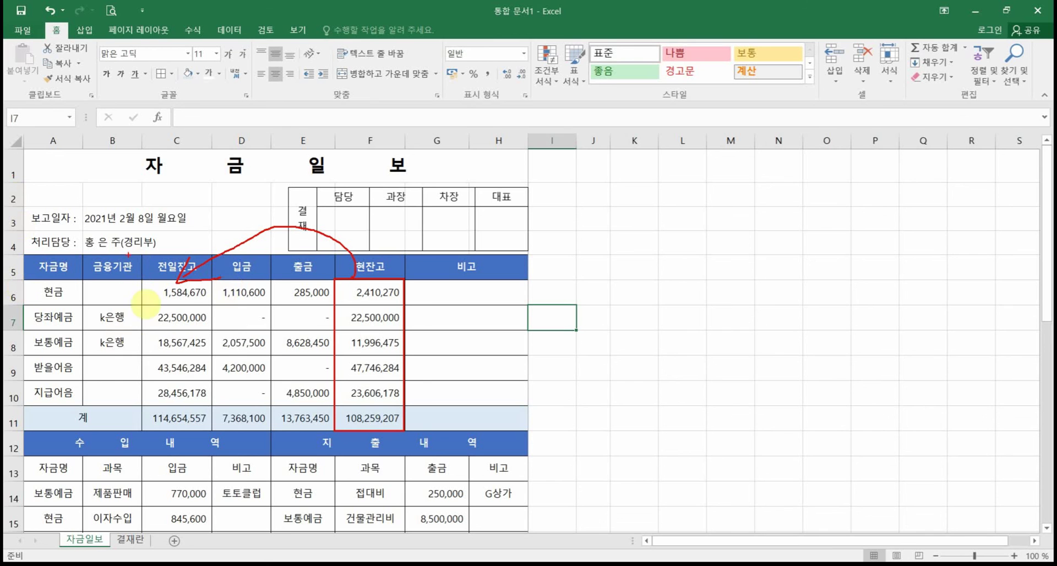
mouse_move(337, 421)
left_mouse_down()
mouse_move(152, 366)
mouse_move(359, 324)
mouse_move(281, 421)
left_mouse_up()
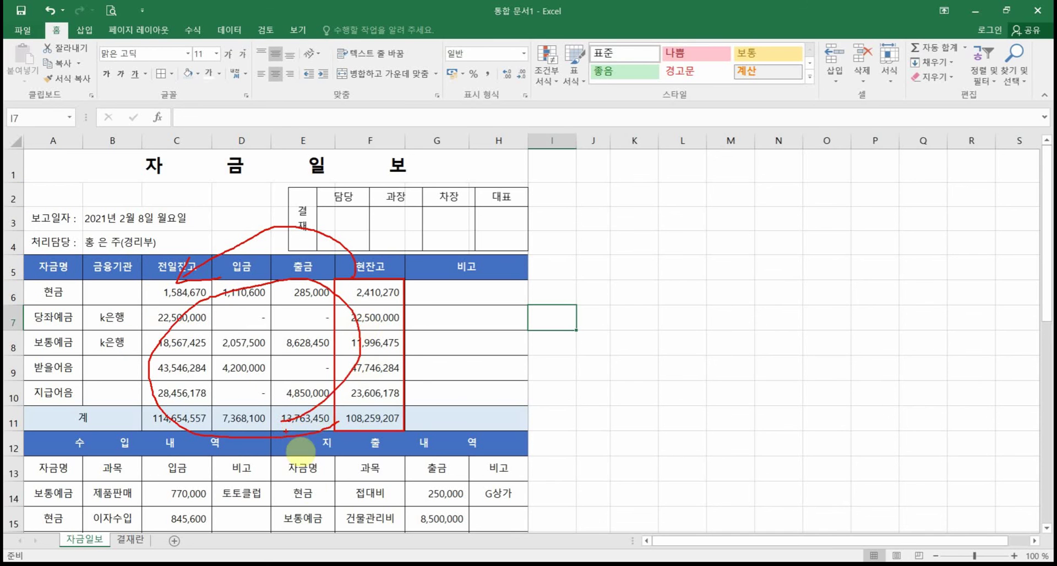
Step: Select the transaction entries A14:H18 and mark the 입금 amounts and 현잔고 value 47,746,284
scroll(306, 483, "down", 1)
scroll(304, 484, "down", 3)
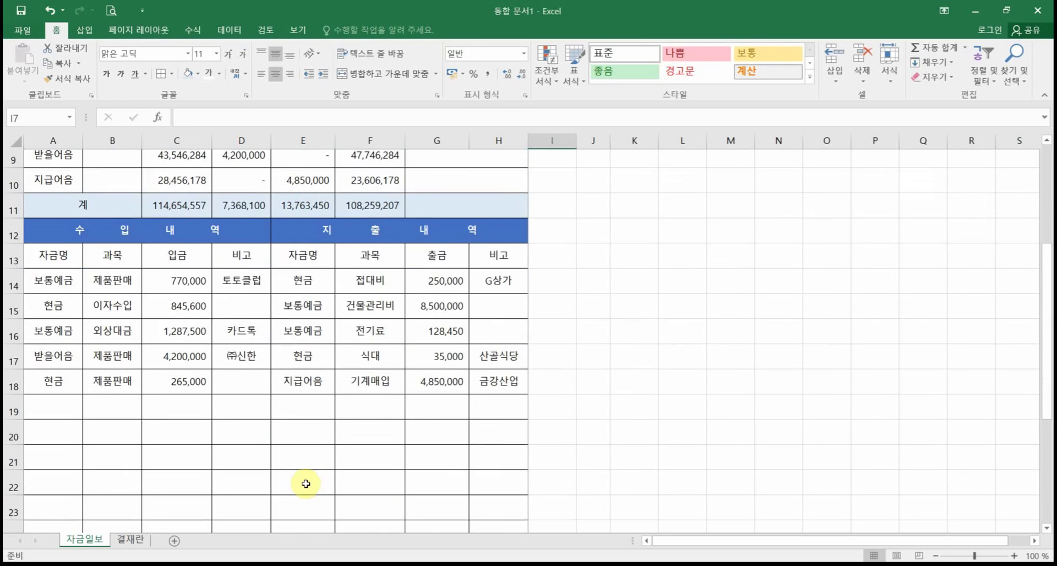
scroll(290, 448, "up", 1)
mouse_move(16, 325)
left_mouse_down()
mouse_move(153, 389)
mouse_move(543, 448)
mouse_move(534, 452)
left_mouse_up()
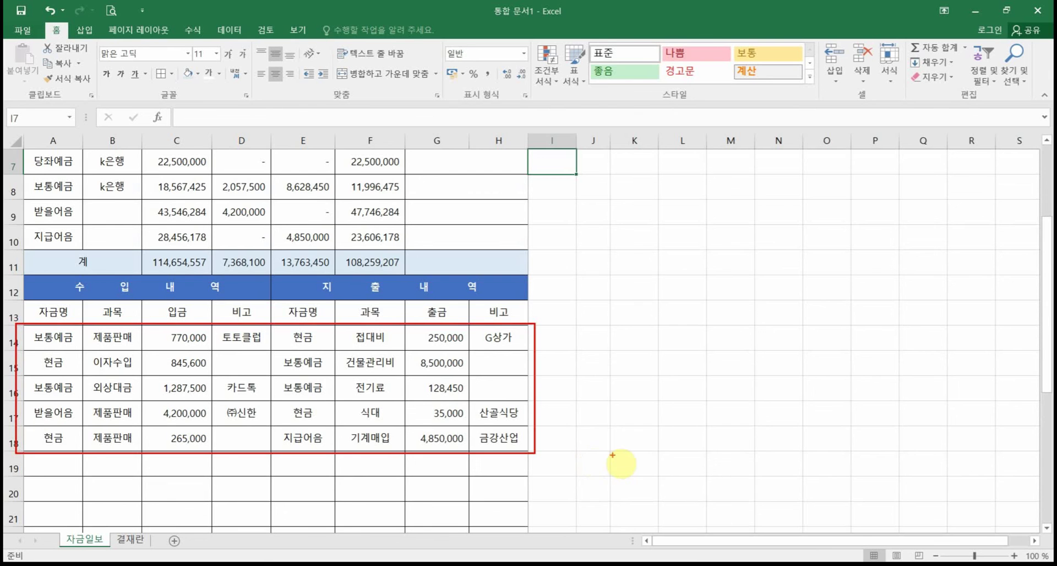
scroll(611, 457, "up", 1)
left_click_drag(51, 423, 495, 504)
key("ctrl+c")
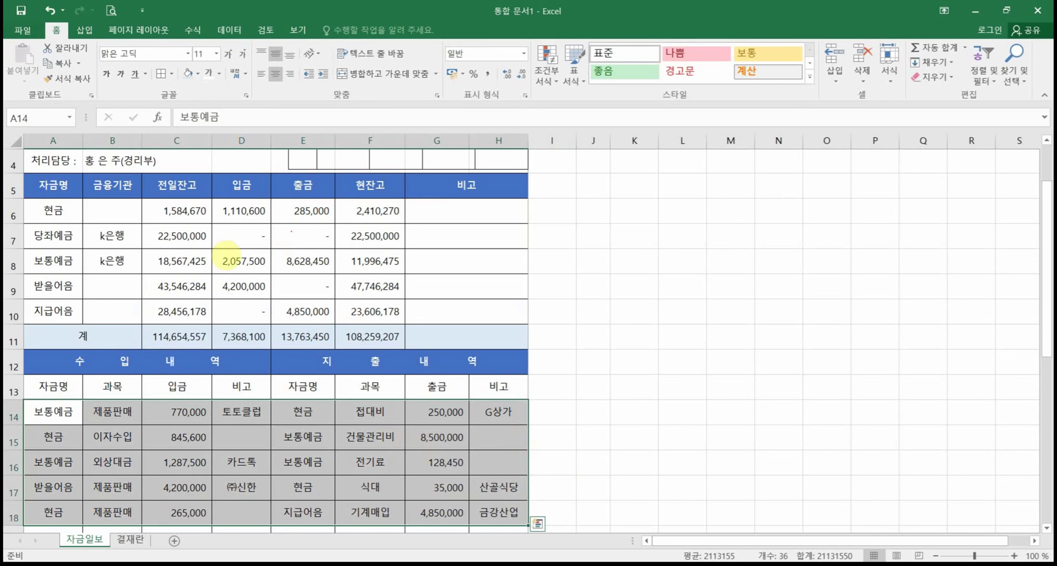
mouse_move(223, 208)
left_mouse_down()
mouse_move(263, 220)
mouse_move(258, 321)
mouse_move(225, 250)
mouse_move(300, 204)
mouse_move(321, 330)
mouse_move(245, 267)
left_mouse_up()
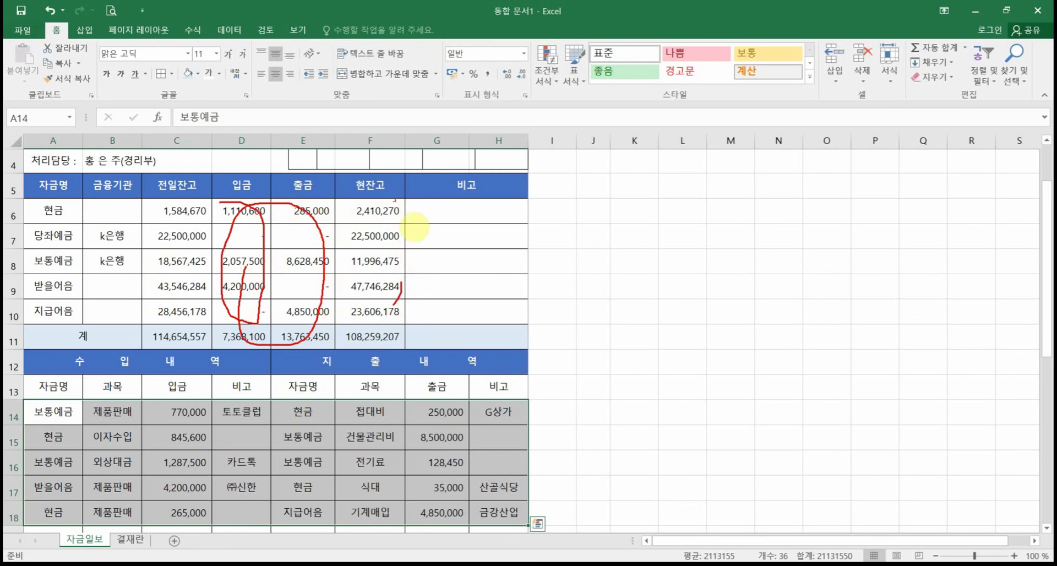
left_click_drag(397, 281, 394, 304)
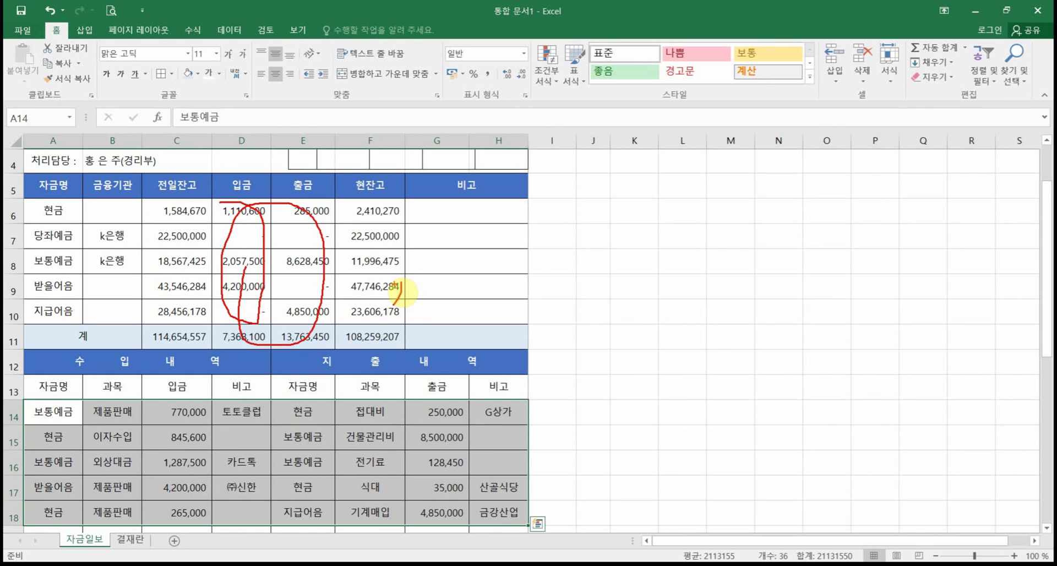
key("Escape")
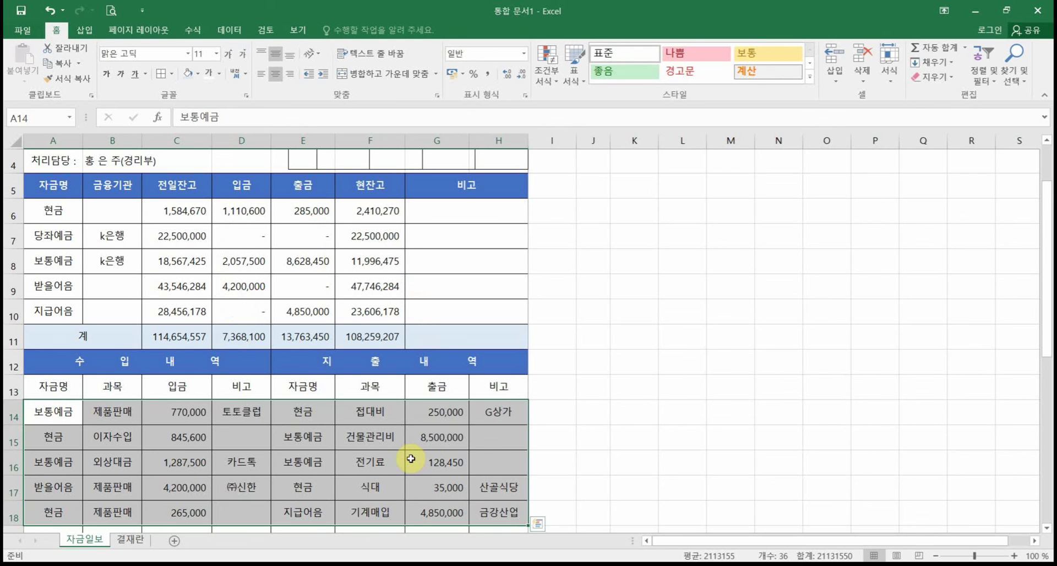
key("Delete")
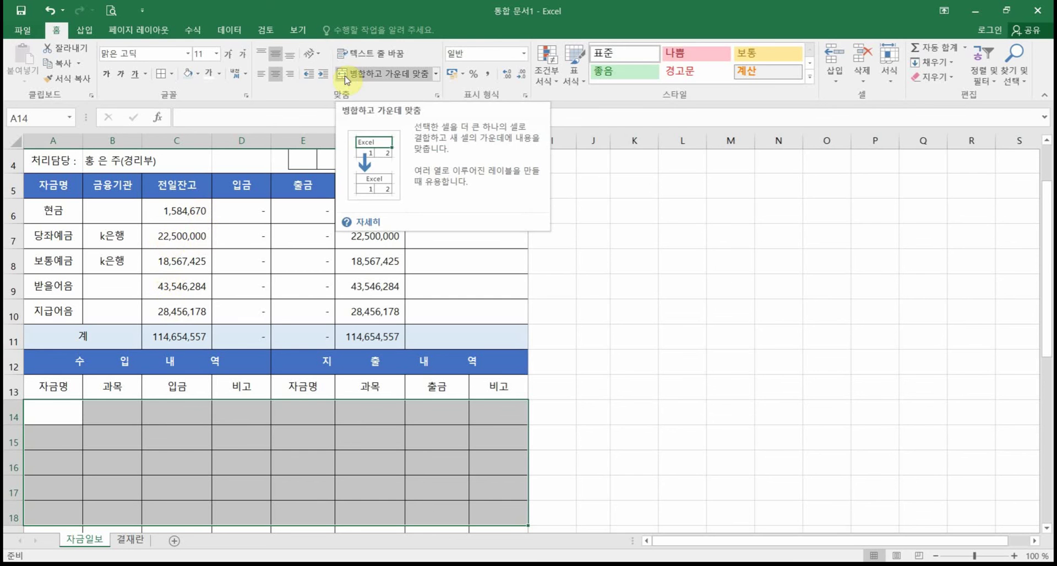
key("ctrl+v")
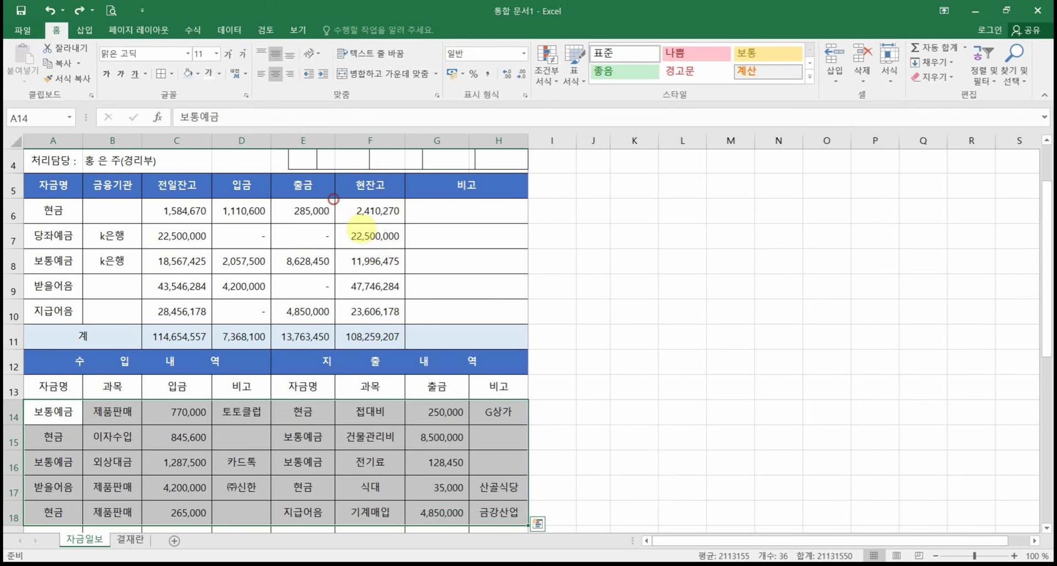
left_click_drag(335, 199, 407, 324)
mouse_move(367, 200)
left_mouse_down()
mouse_move(205, 181)
mouse_move(234, 190)
left_mouse_up()
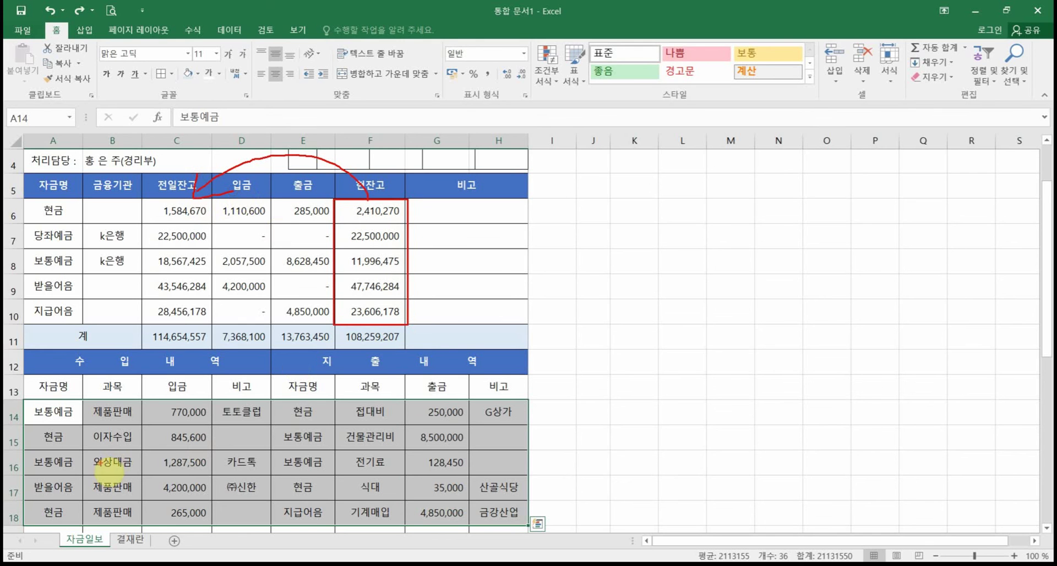
Step: Annotate the 출금 heading and the 보통예금 entries within transaction rows 14–18
mouse_move(300, 165)
left_mouse_down()
mouse_move(281, 189)
mouse_move(283, 165)
mouse_move(311, 189)
left_mouse_up()
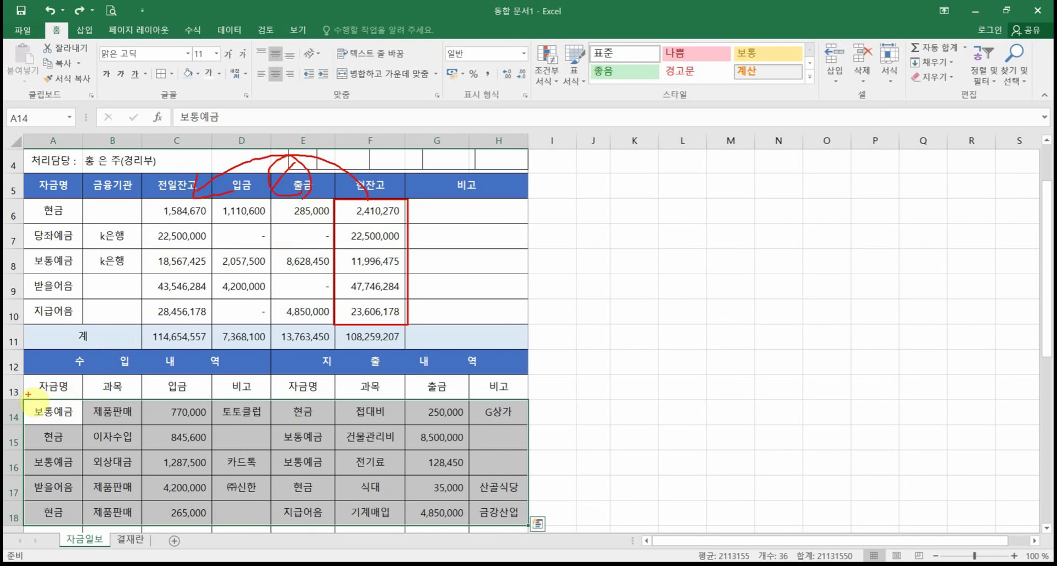
mouse_move(26, 395)
left_mouse_down()
mouse_move(385, 495)
mouse_move(503, 540)
left_mouse_up()
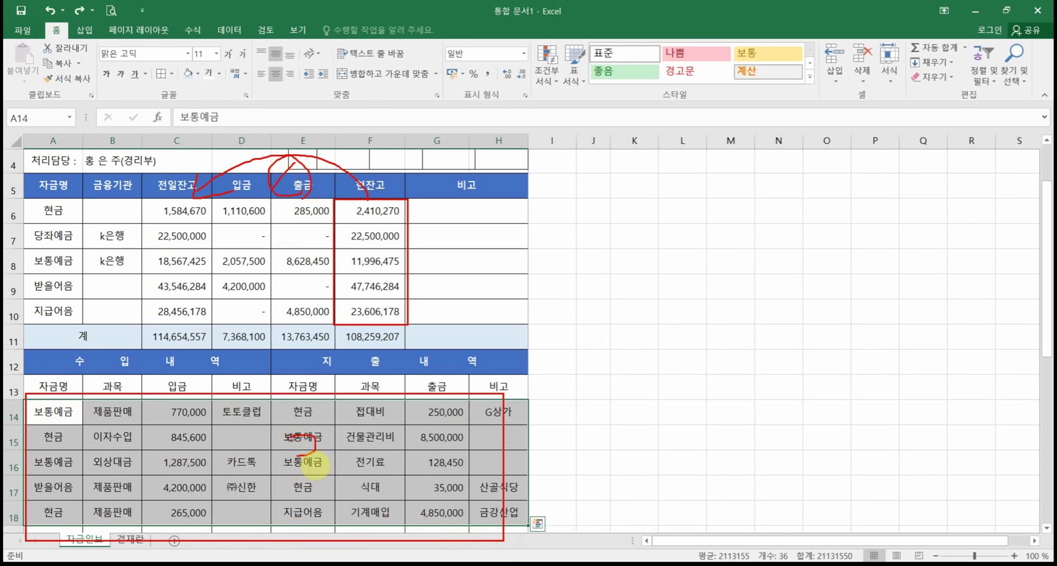
mouse_move(308, 424)
left_mouse_down()
mouse_move(329, 451)
mouse_move(298, 472)
left_mouse_up()
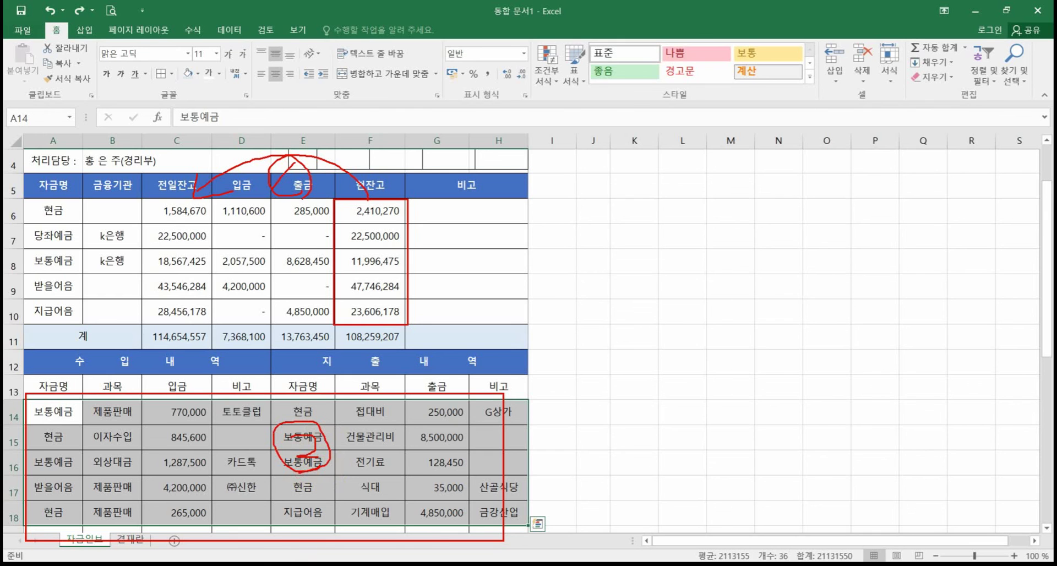
key("Escape")
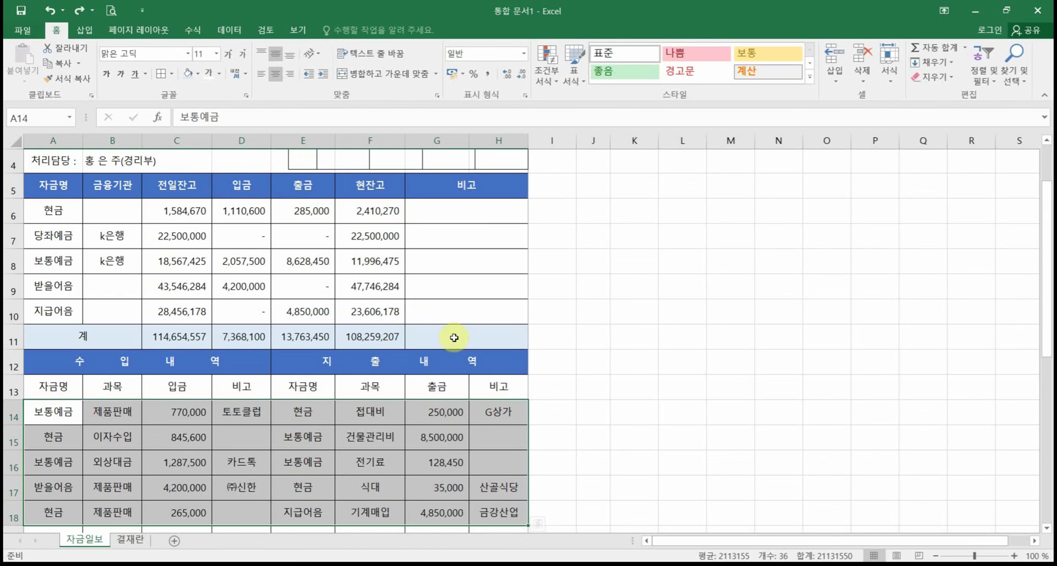
Step: Select F6 and mark how its 2,410,270 balance derives from C6, D6 and E6
left_click_drag(386, 210, 373, 312)
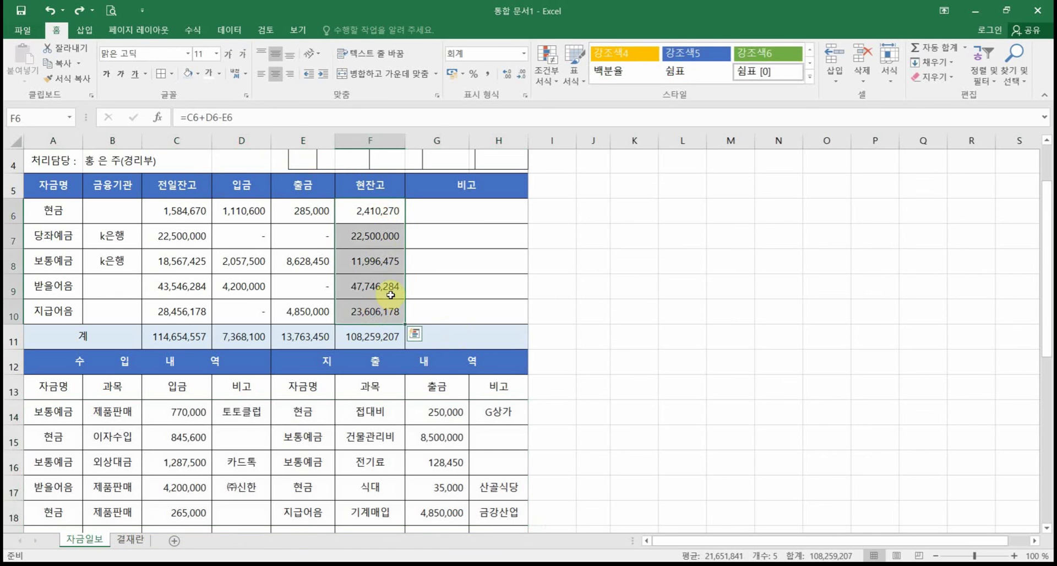
left_click(377, 212)
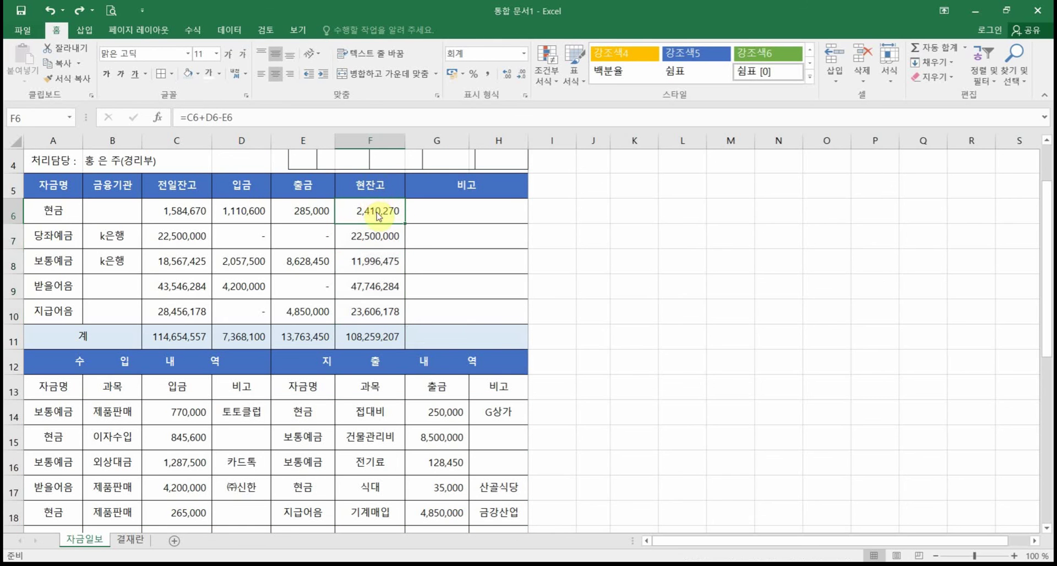
left_click_drag(339, 198, 411, 223)
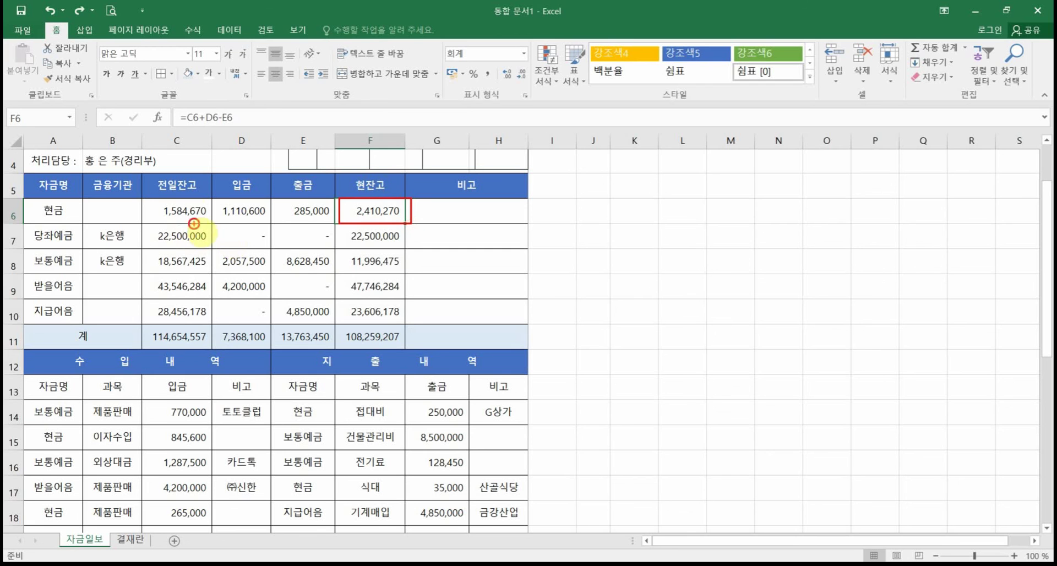
mouse_move(190, 201)
left_mouse_down()
mouse_move(204, 224)
mouse_move(265, 226)
left_mouse_up()
mouse_move(313, 199)
left_mouse_down()
mouse_move(316, 222)
mouse_move(334, 198)
mouse_move(324, 174)
mouse_move(187, 201)
mouse_move(223, 202)
left_mouse_up()
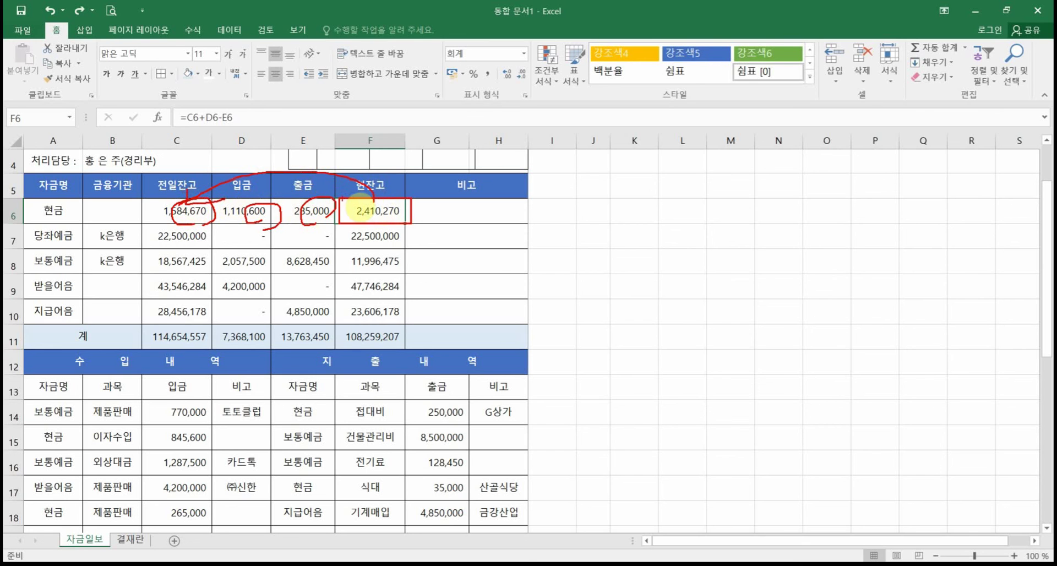
mouse_move(352, 197)
left_mouse_down()
mouse_move(253, 213)
mouse_move(267, 209)
left_mouse_up()
mouse_move(347, 216)
left_mouse_down()
mouse_move(330, 206)
mouse_move(342, 223)
left_mouse_up()
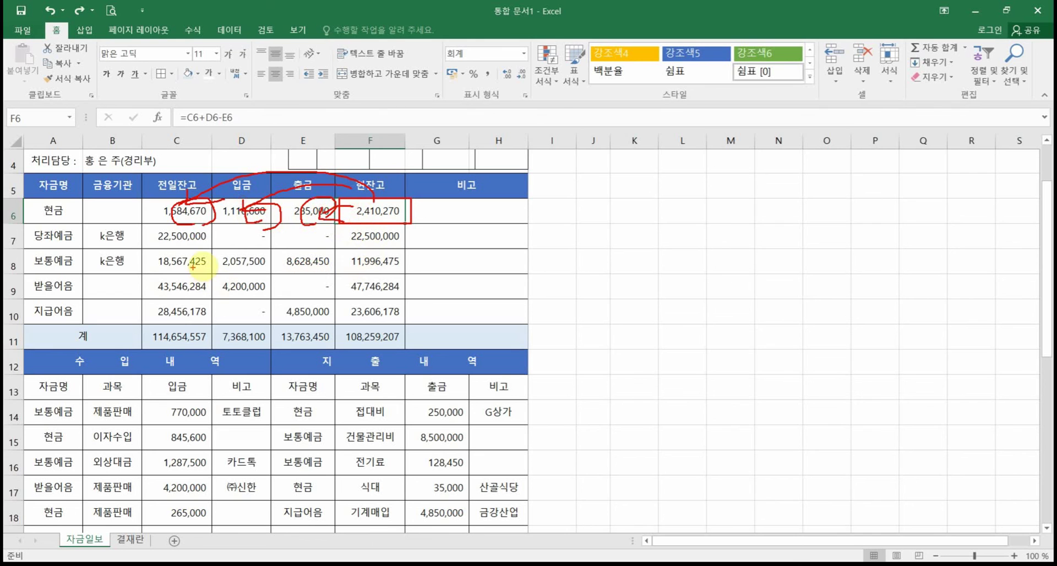
key("Escape")
Step: Mark the 전일잔고 value 1,584,670 in C6, then select F6:F10
mouse_move(145, 200)
left_mouse_down()
mouse_move(214, 223)
mouse_move(165, 176)
mouse_move(16, 167)
mouse_move(12, 194)
left_mouse_up()
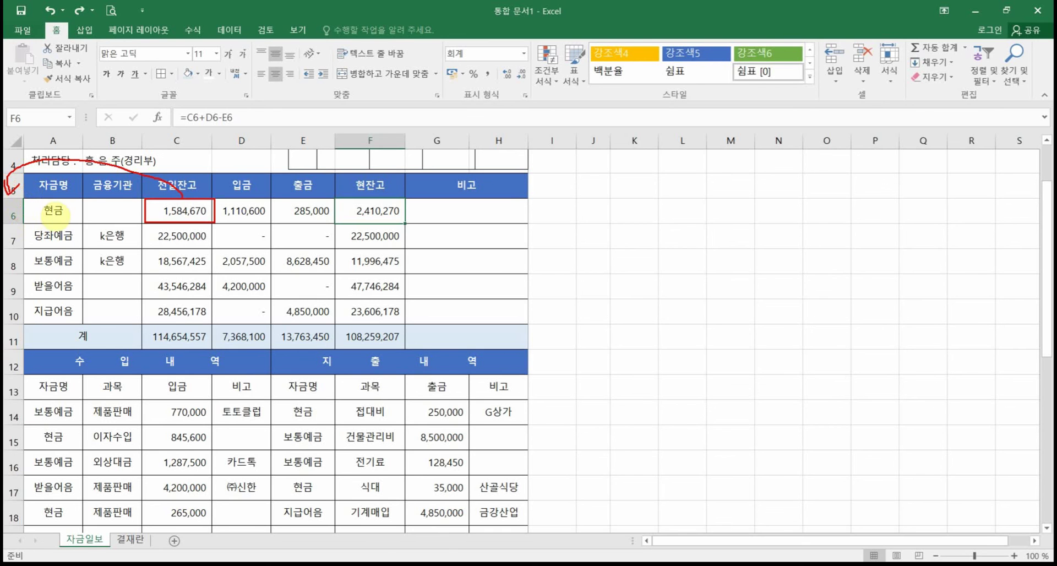
mouse_move(182, 204)
left_mouse_down()
mouse_move(72, 199)
mouse_move(88, 203)
left_mouse_up()
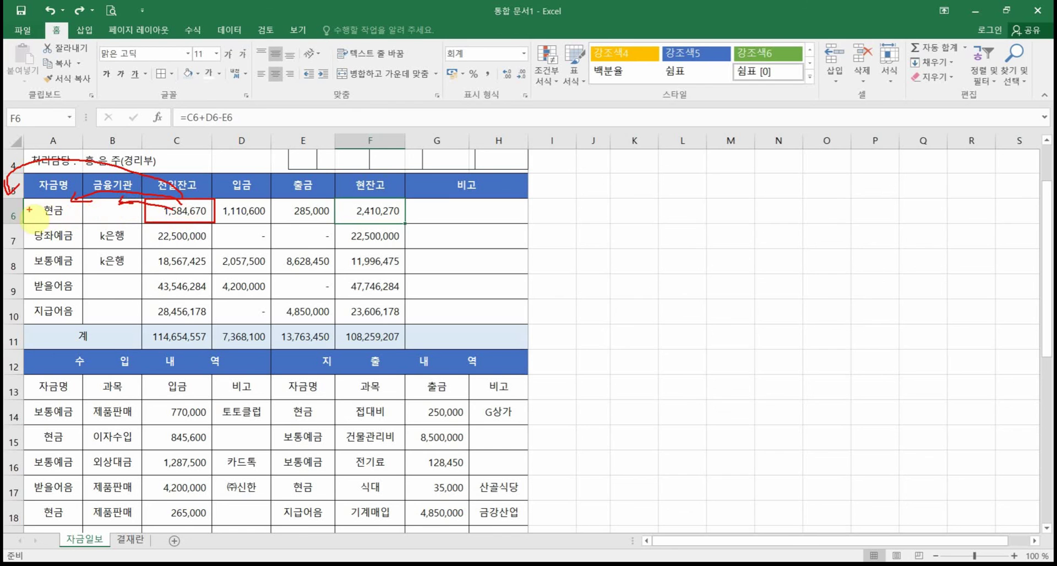
left_click_drag(25, 200, 25, 222)
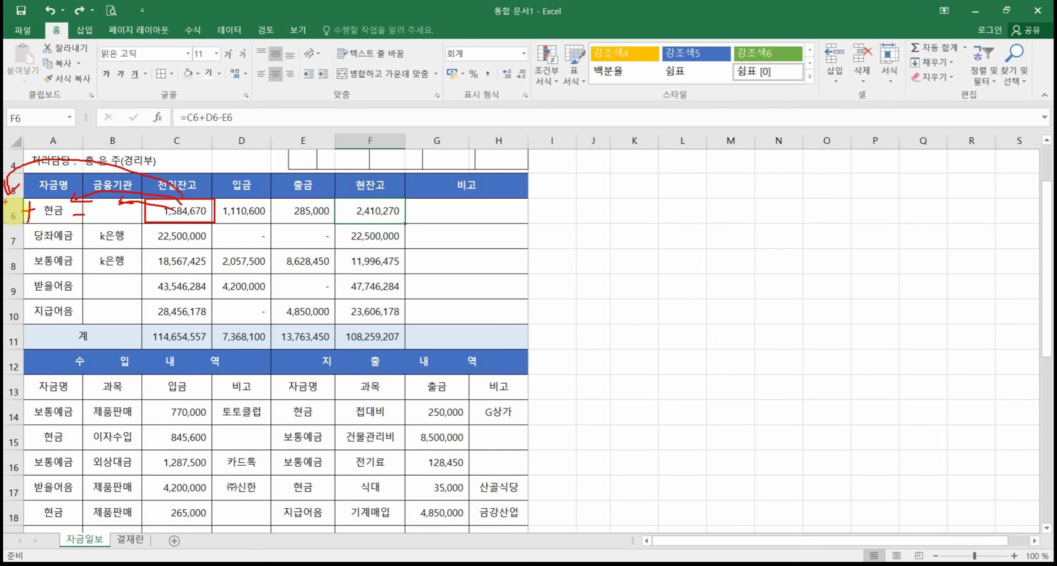
key("Escape")
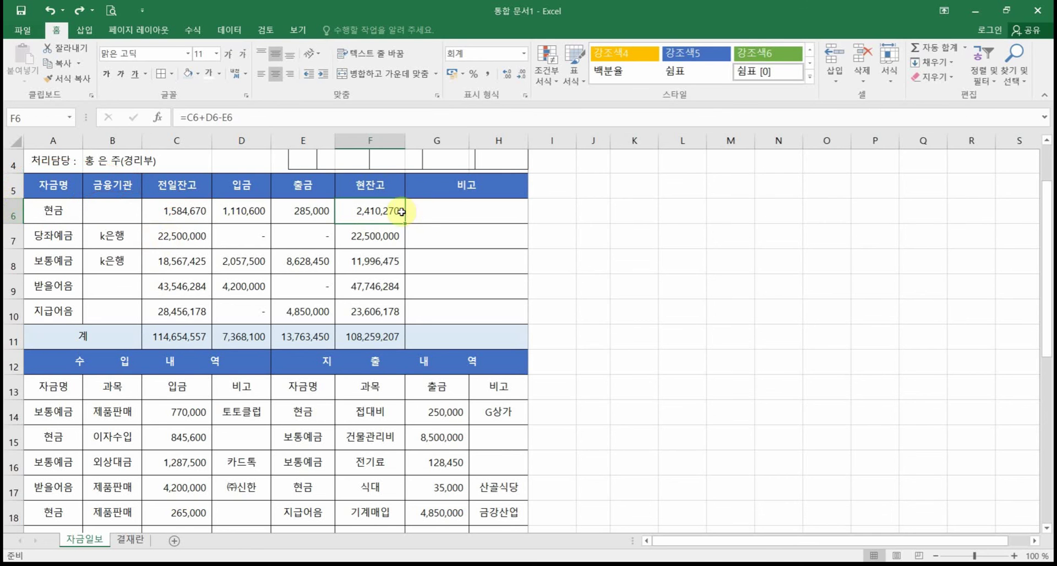
left_click_drag(380, 210, 373, 308)
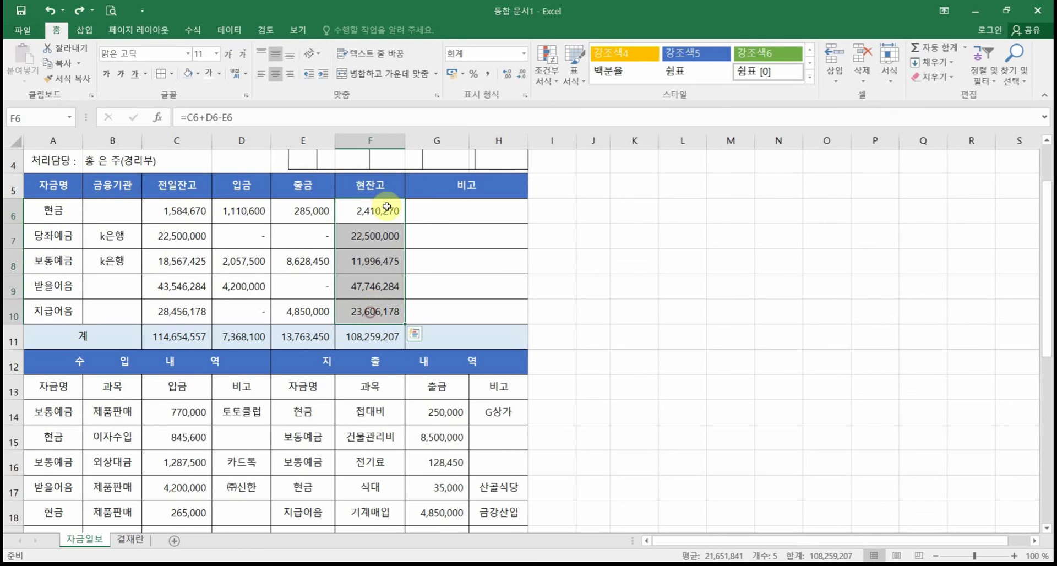
Step: Copy F6:F10 and paste into C6, which produces #REF! errors
key("ctrl+c")
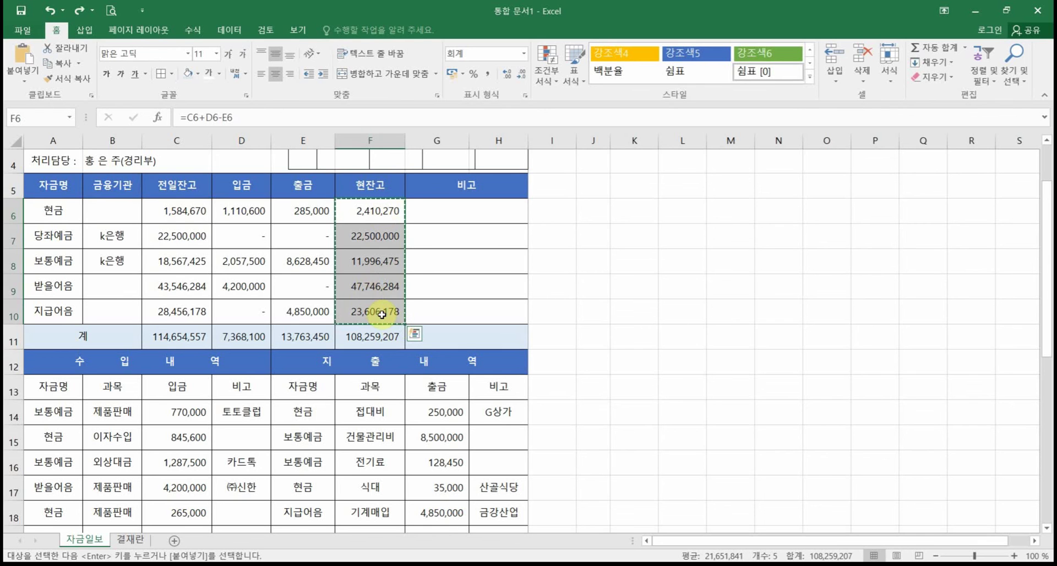
left_click(186, 215)
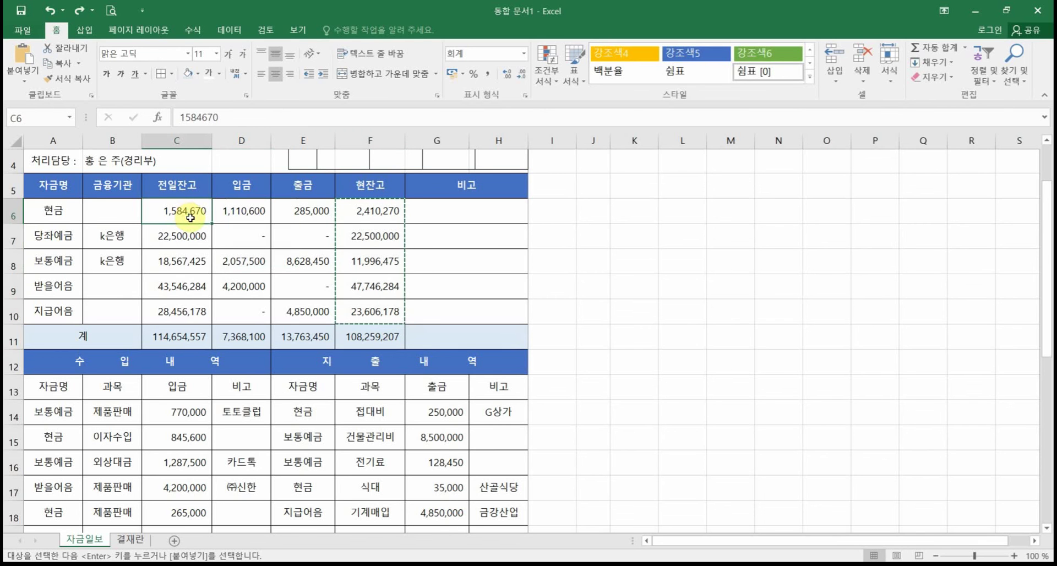
key("ctrl+v")
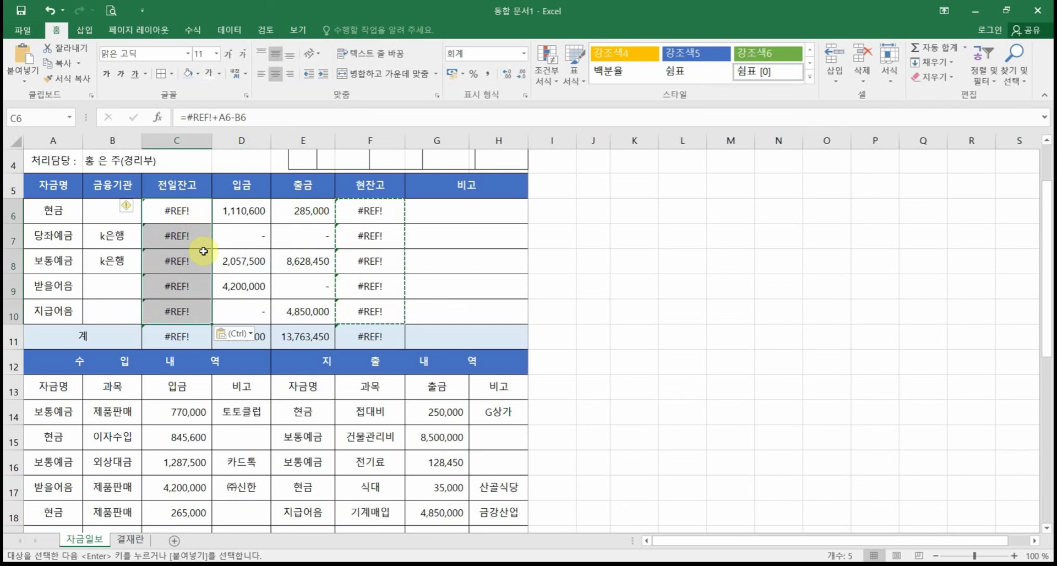
Step: Inspect C6's formula, then undo the paste to restore balances like 1,584,670
left_click(185, 210)
double_click(185, 210)
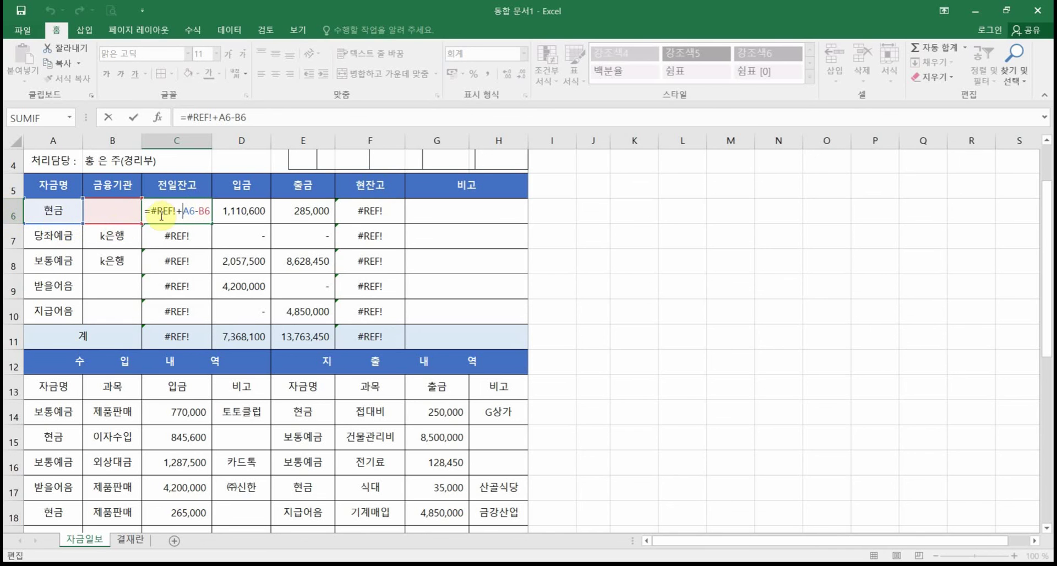
key("Escape")
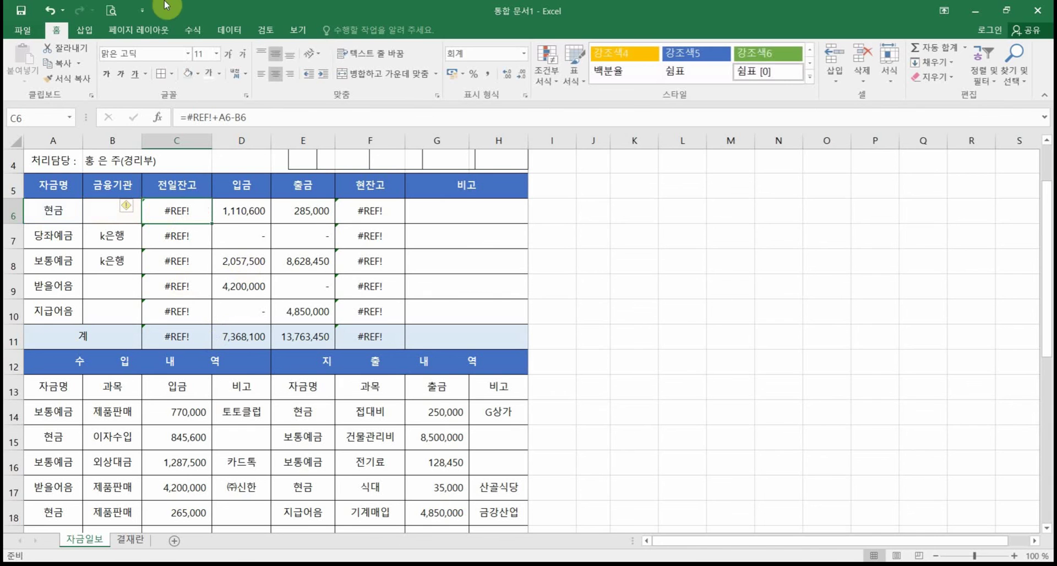
left_click(51, 11)
left_click(50, 11)
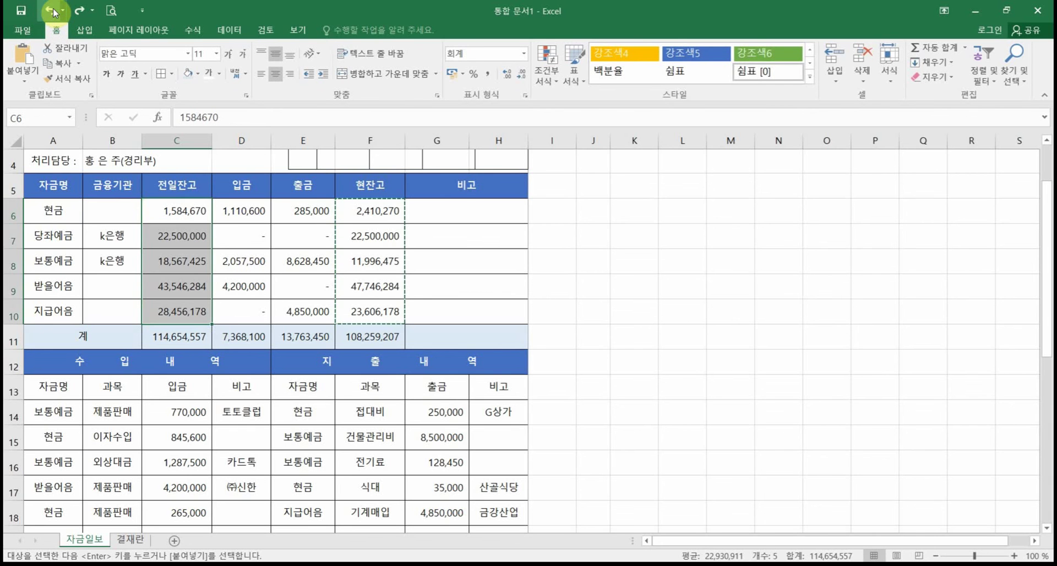
left_click(620, 296)
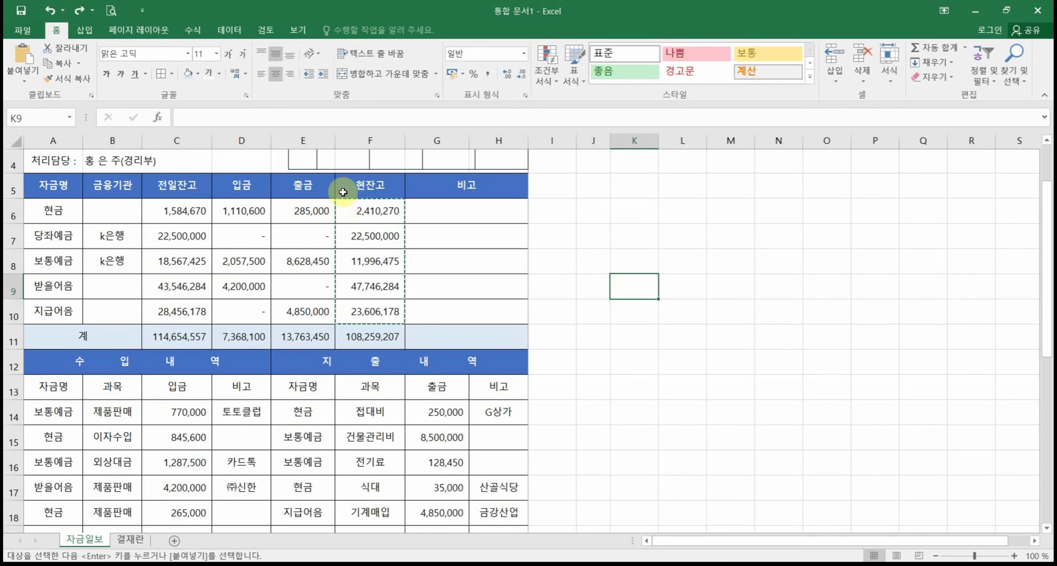
Step: Cancel the pending copy and re-copy the 현잔고 amounts in F6:F10
key("Escape")
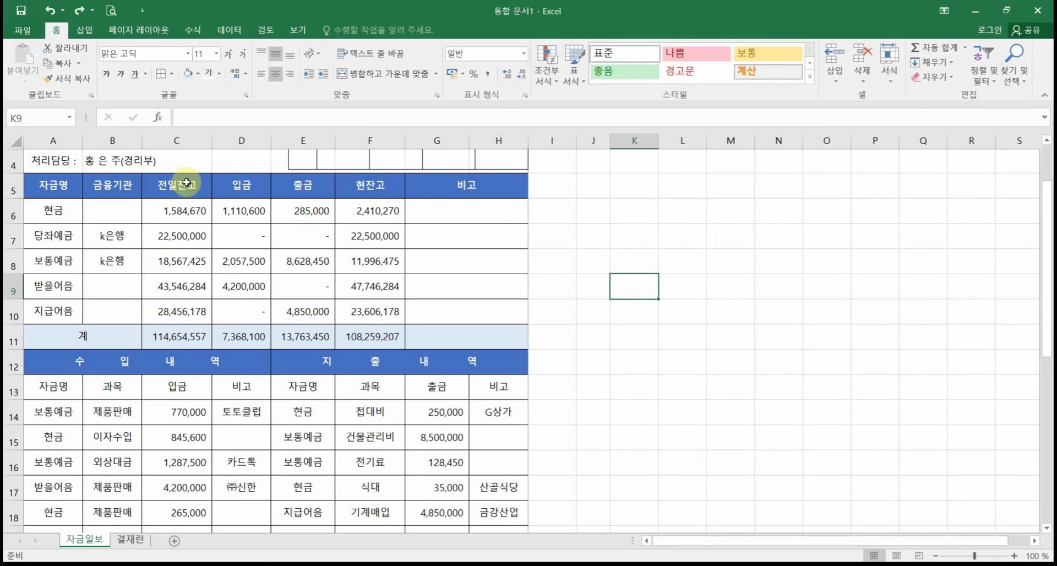
left_click(184, 211)
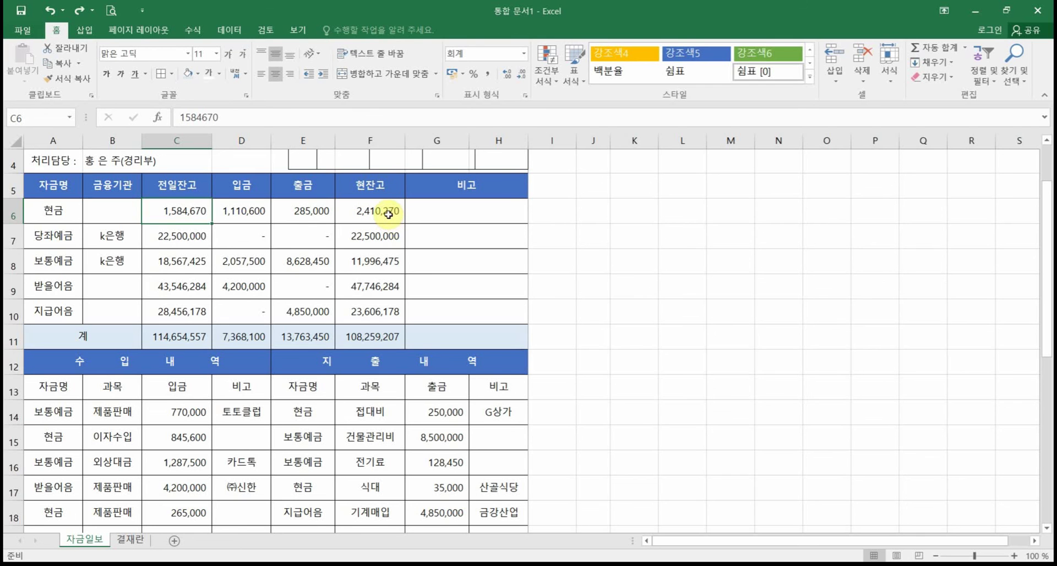
left_click_drag(388, 214, 388, 318)
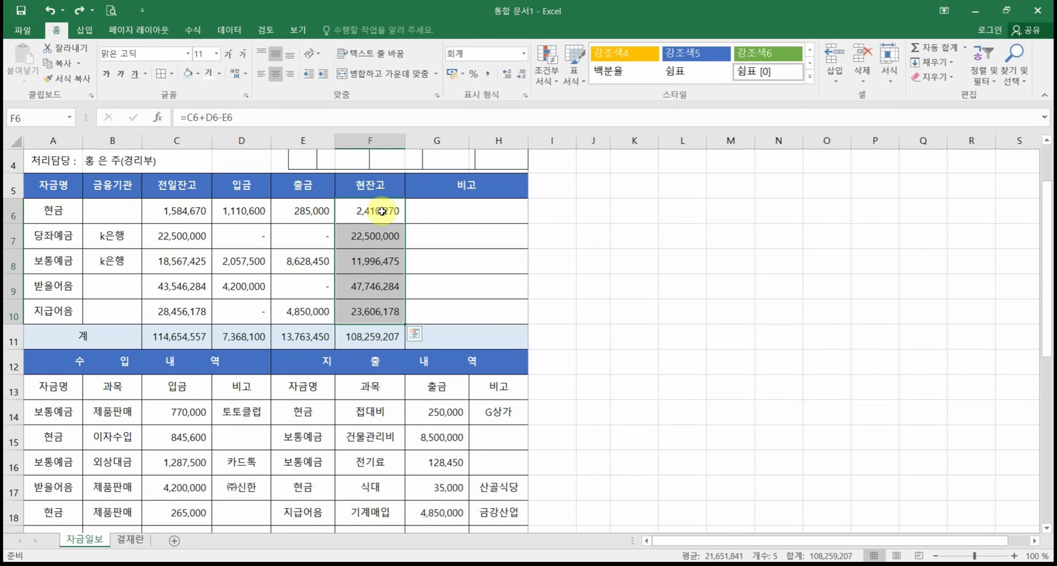
left_click_drag(381, 211, 361, 308)
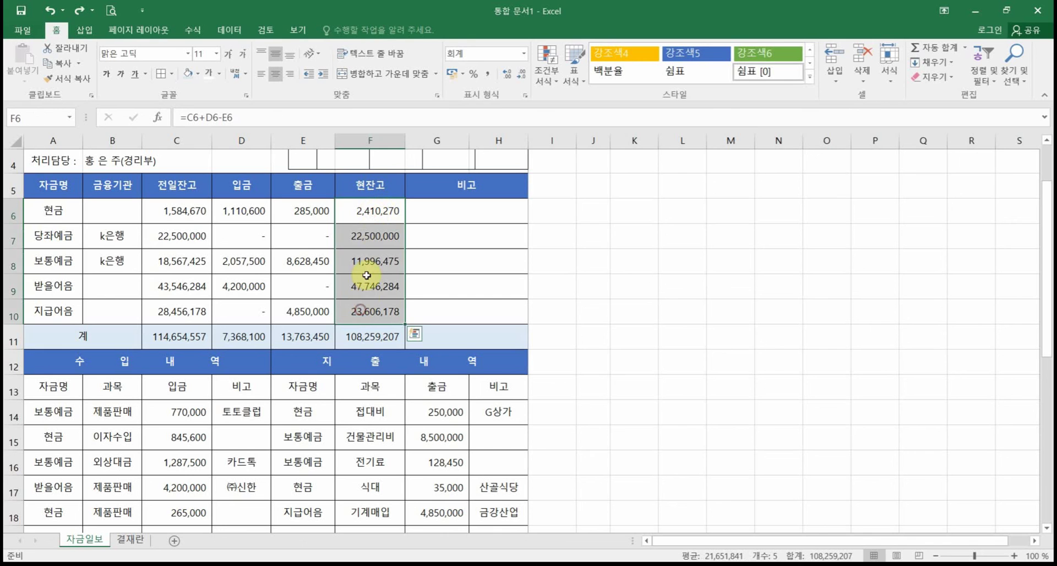
left_click_drag(334, 196, 406, 324)
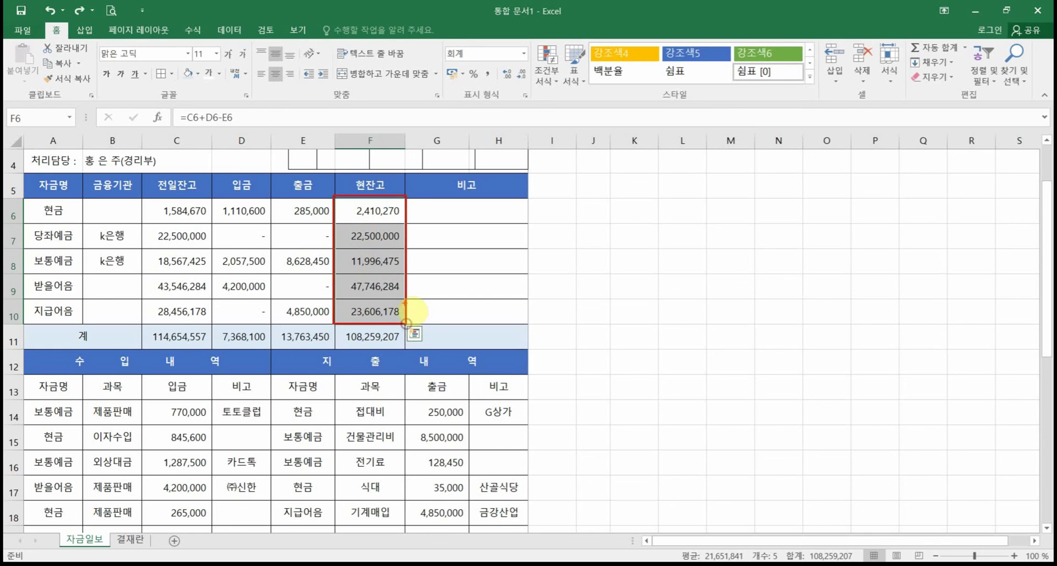
right_click(375, 216)
left_click(402, 243)
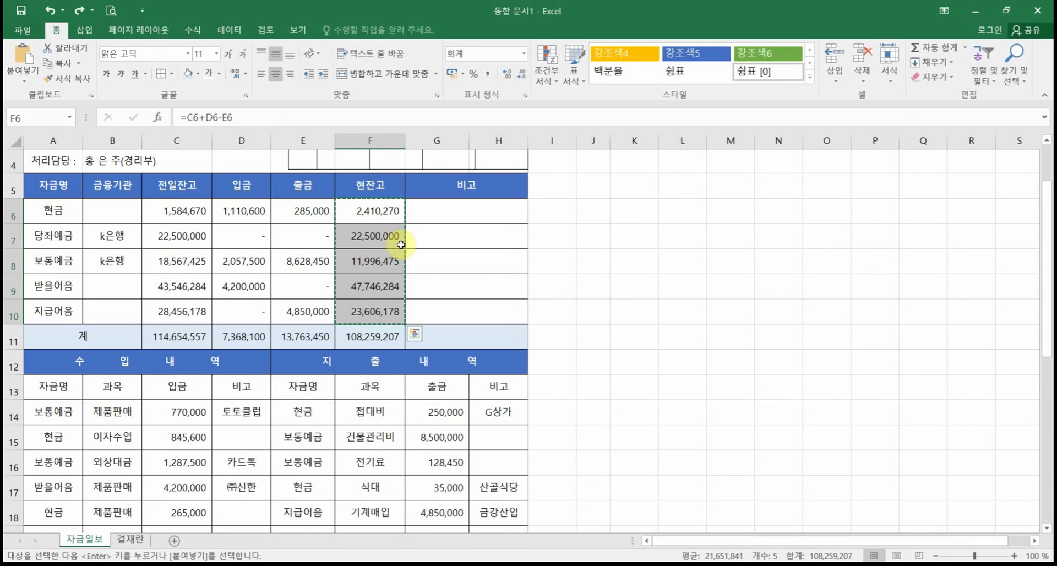
left_click(180, 211)
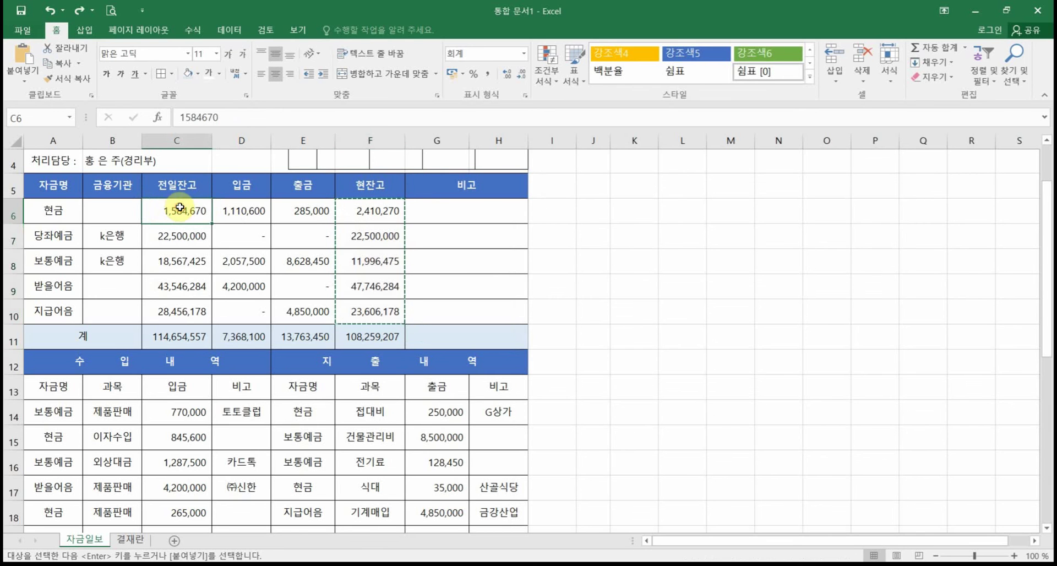
left_click_drag(180, 210, 179, 287)
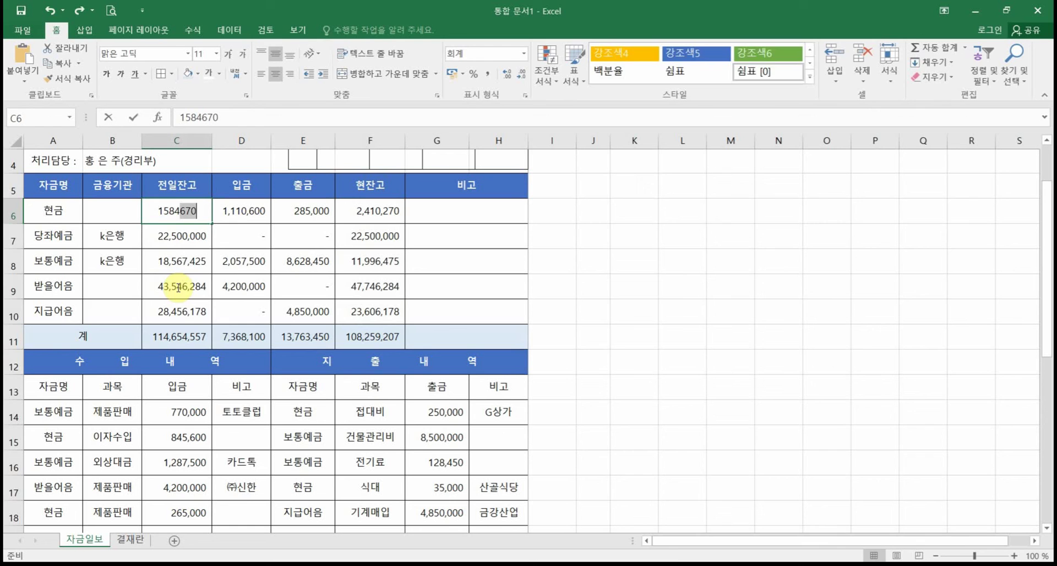
left_click(165, 238)
mouse_move(166, 208)
left_mouse_down()
mouse_move(177, 331)
mouse_move(158, 259)
mouse_move(165, 208)
left_mouse_up()
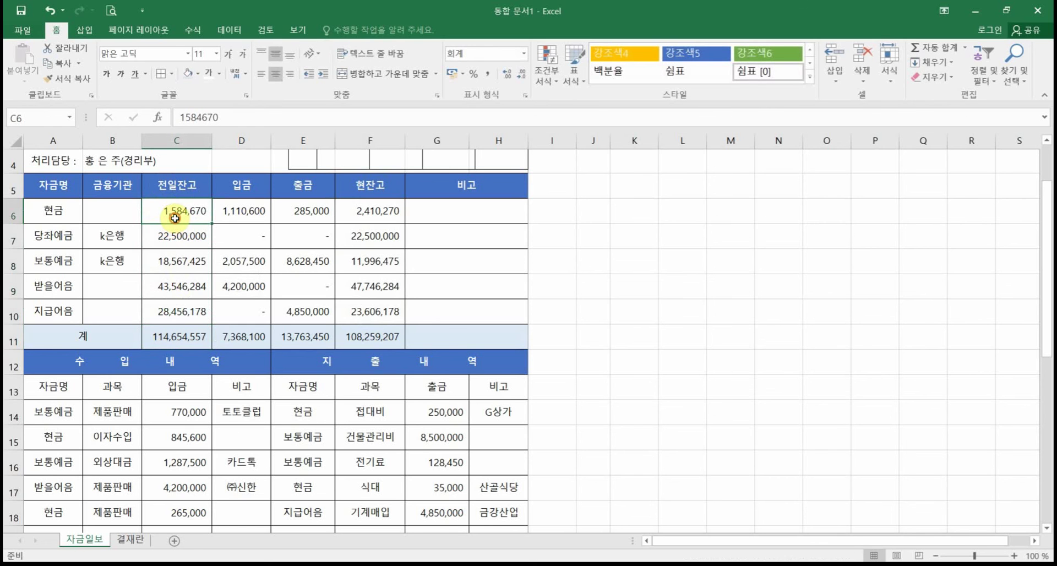
right_click(180, 209)
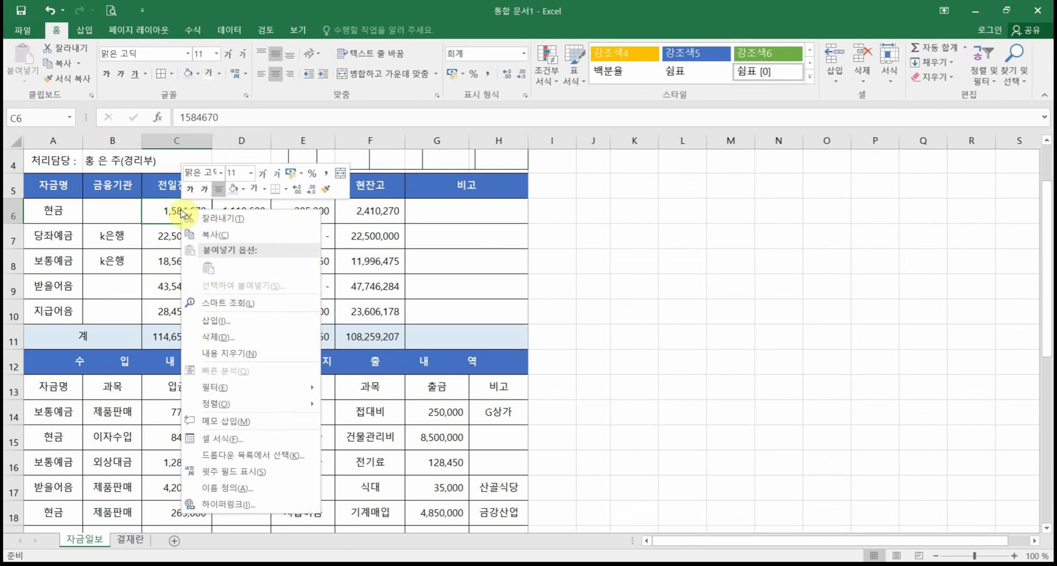
left_click(389, 252)
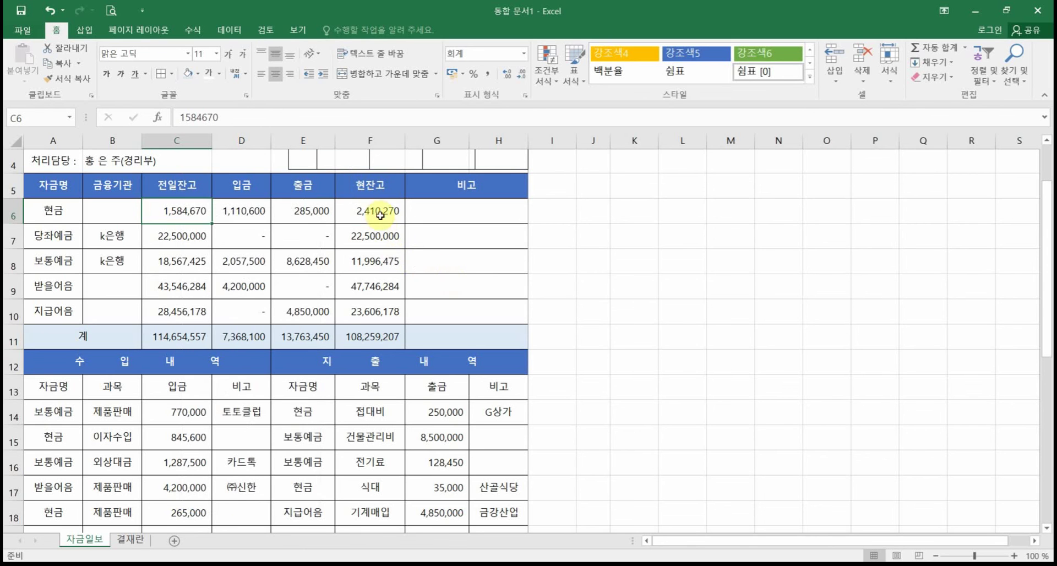
Step: Paste the 현잔고 amounts into C6 as values, then select entries A14:H18
left_click_drag(380, 210, 377, 311)
right_click(388, 211)
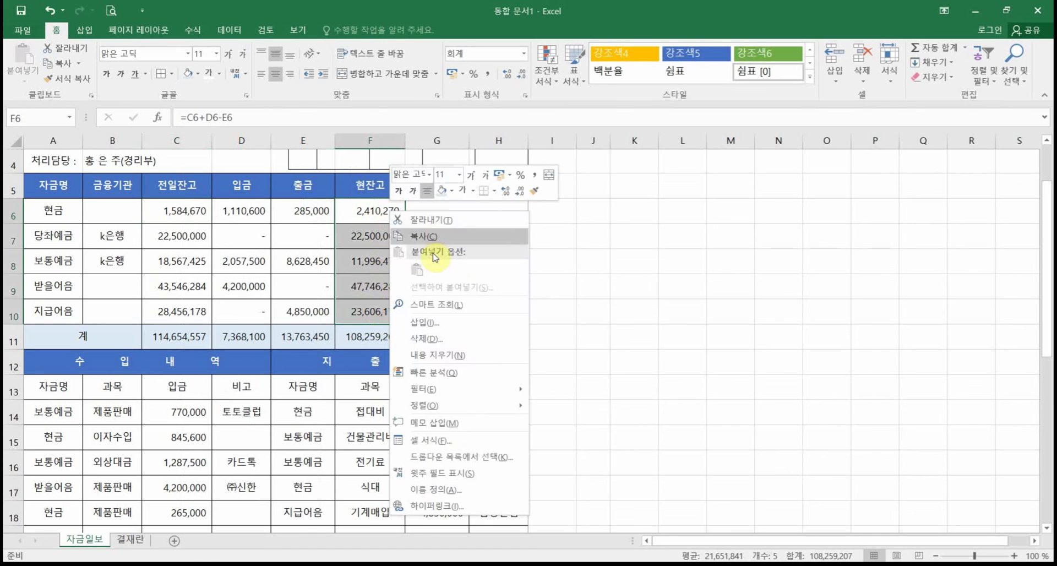
left_click(440, 237)
left_click(168, 211)
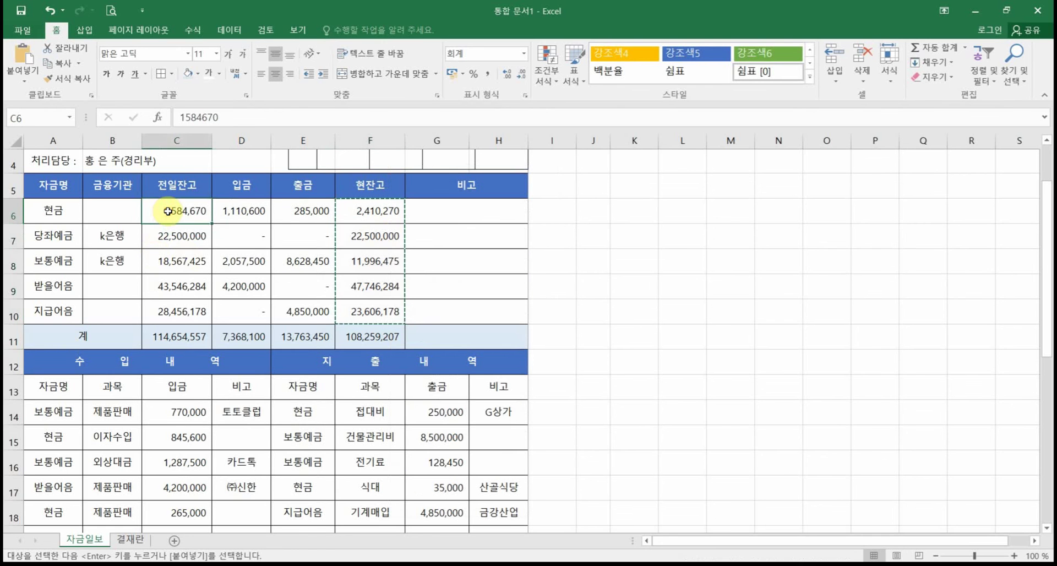
right_click(168, 210)
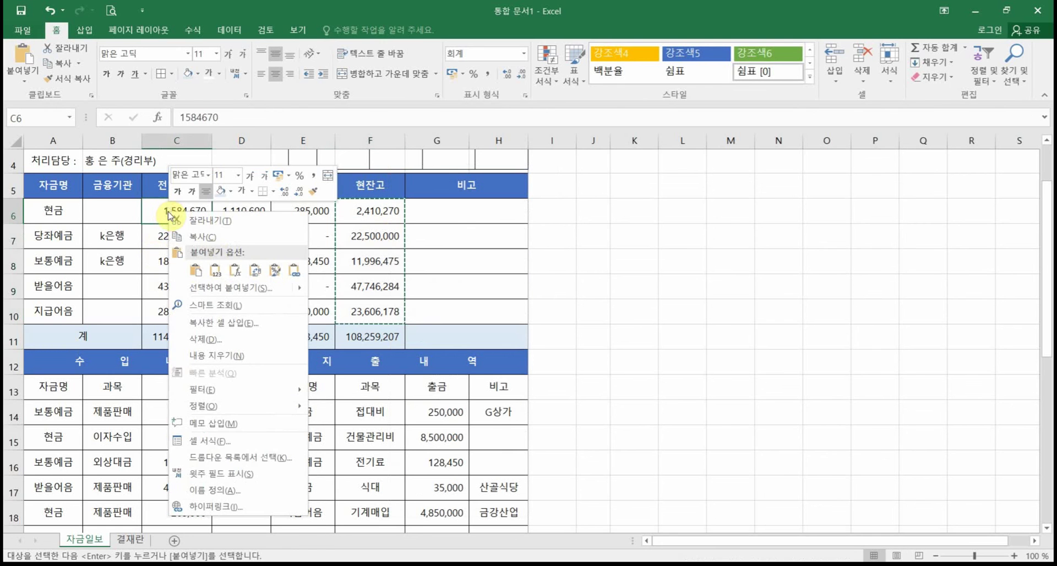
left_click(215, 270)
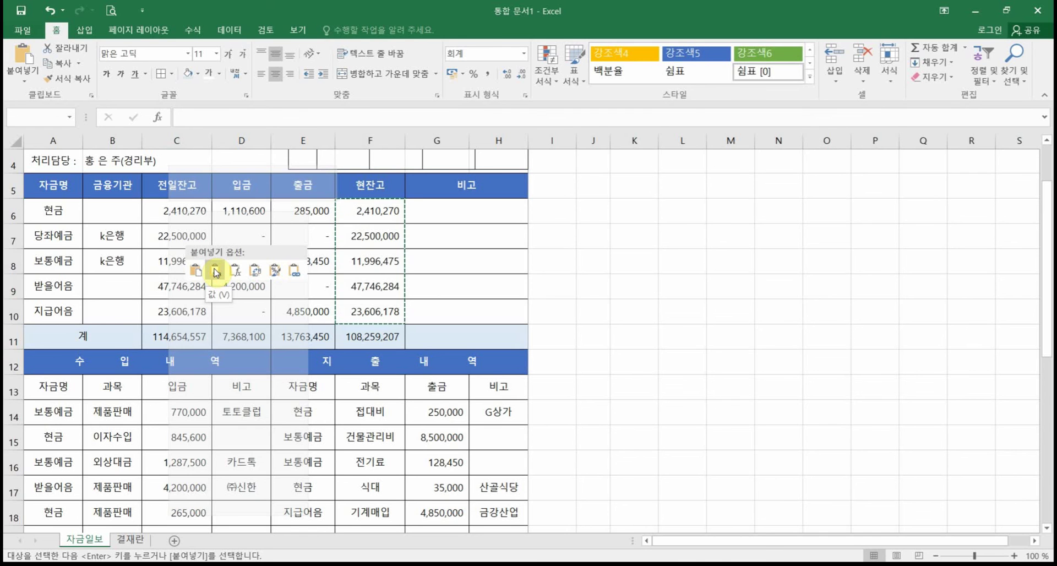
left_click(215, 270)
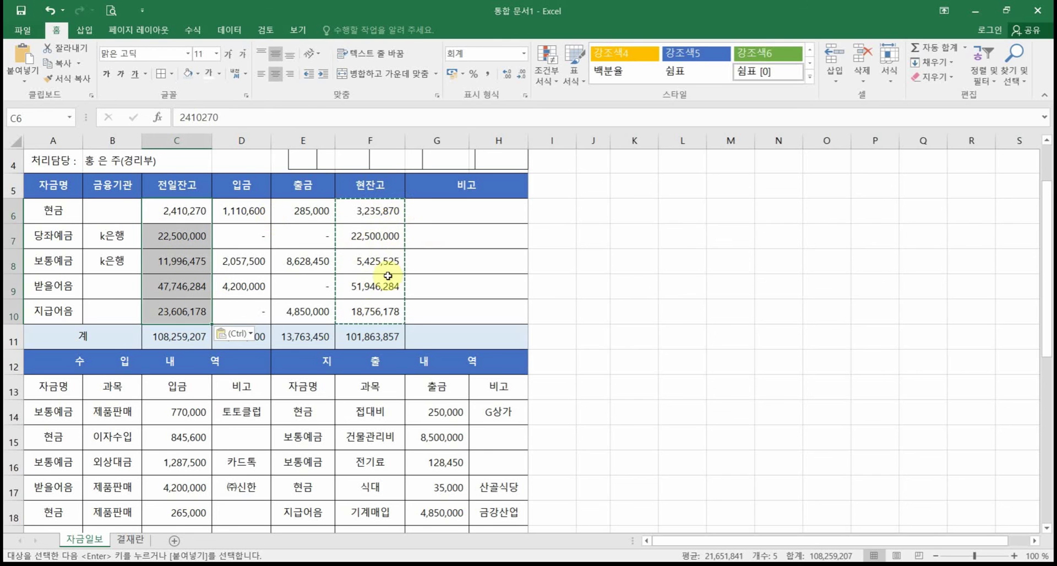
left_click_drag(65, 417, 491, 525)
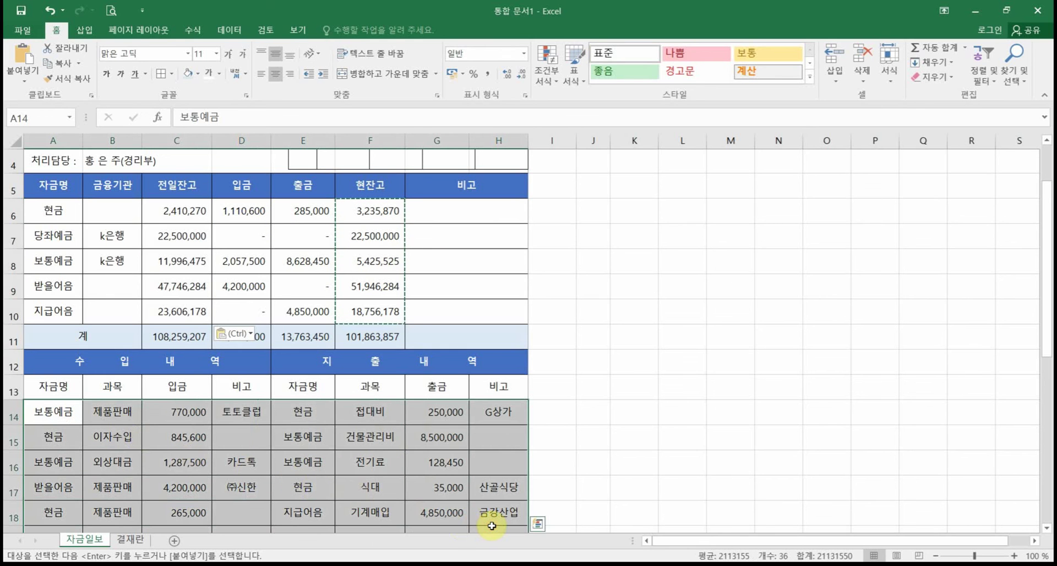
Step: Delete the contents of A14:H18 so 입금 and 출금 show '-' and 현잔고 totals 108,259,207
key("Delete")
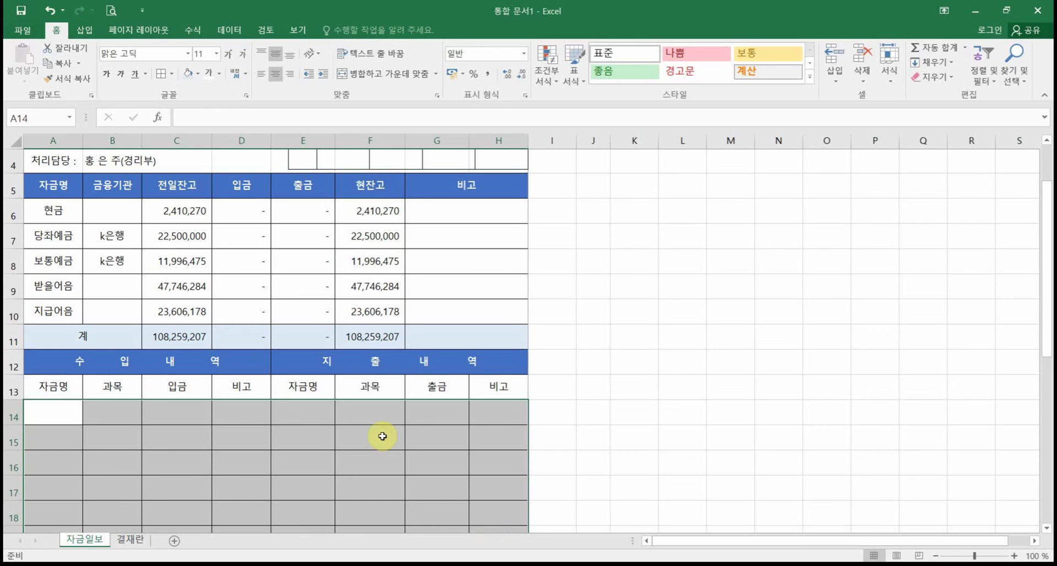
scroll(382, 435, "down", 4)
scroll(382, 436, "up", 5)
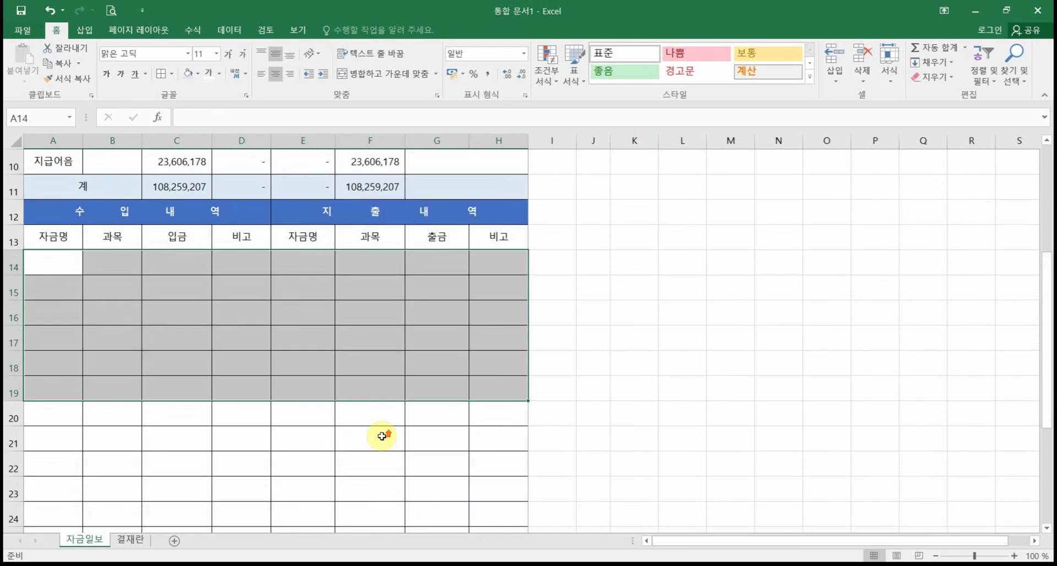